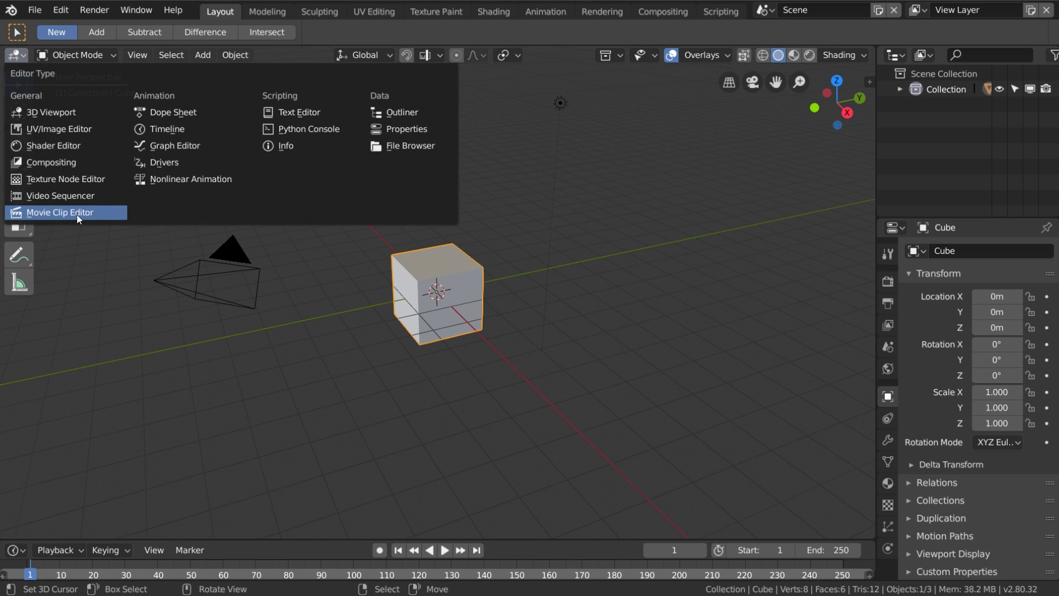
Step: Load P1060119_1_edit.MP4 from the GreenFootage folder into the Movie Clip Editor and hide the sidebar beside the footage
{"action": "left_click", "coordinate": [78, 214]}
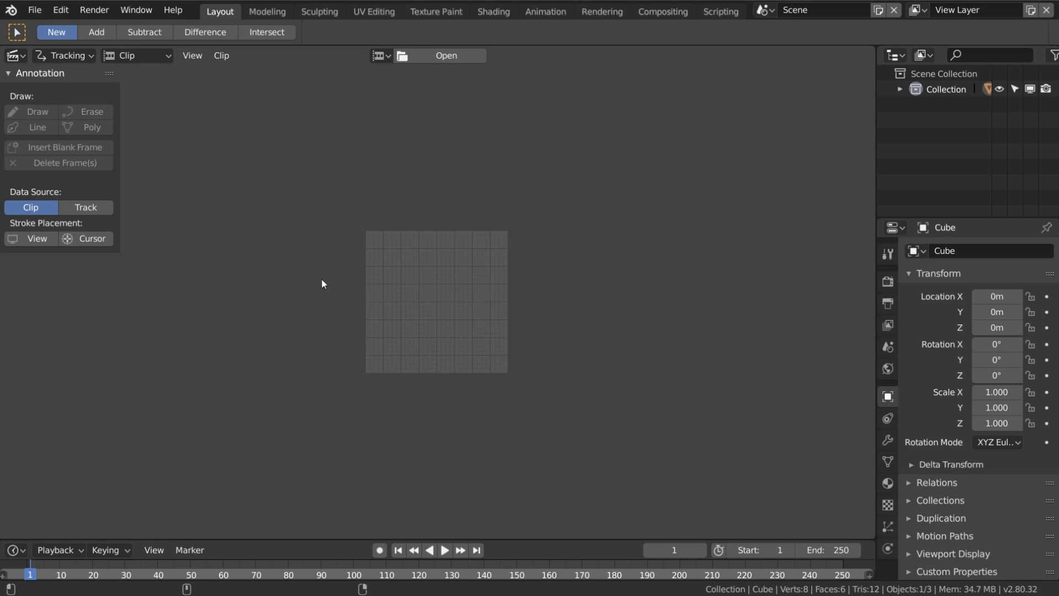
{"action": "left_click", "coordinate": [447, 56]}
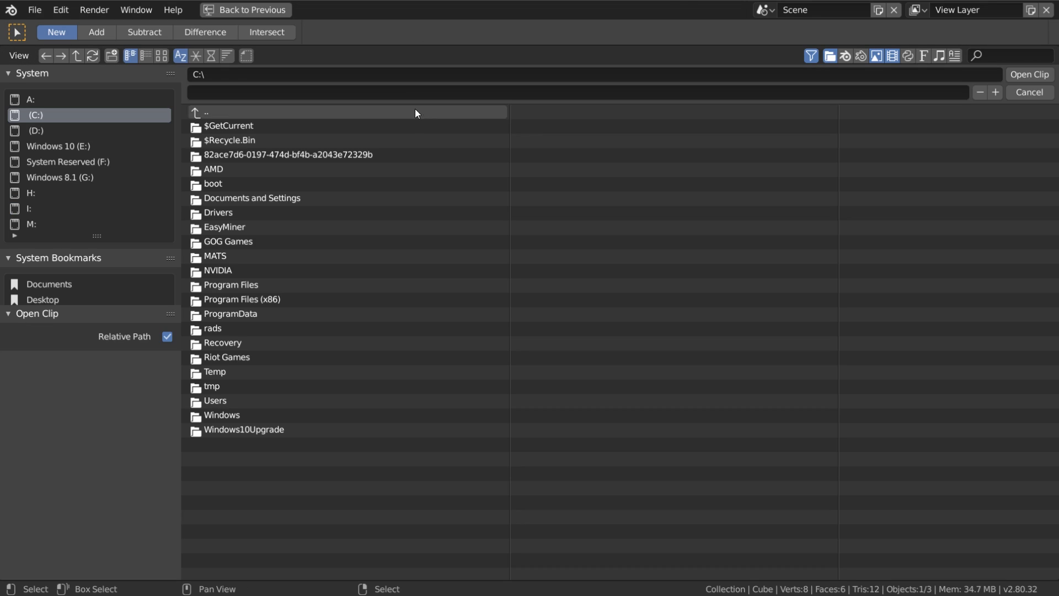
{"action": "left_click", "coordinate": [44, 299]}
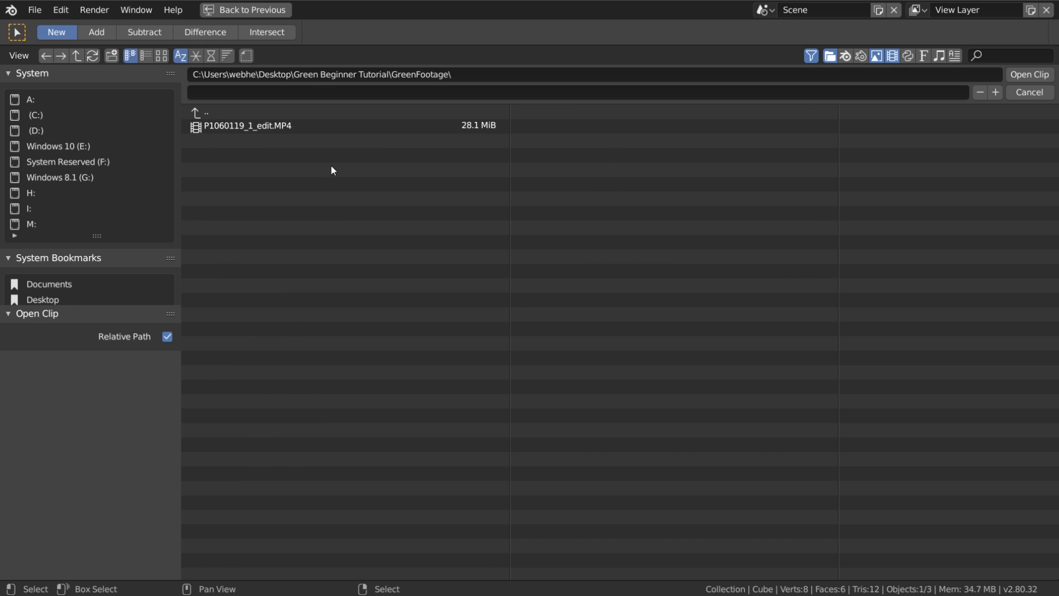
{"action": "double_click", "coordinate": [296, 126]}
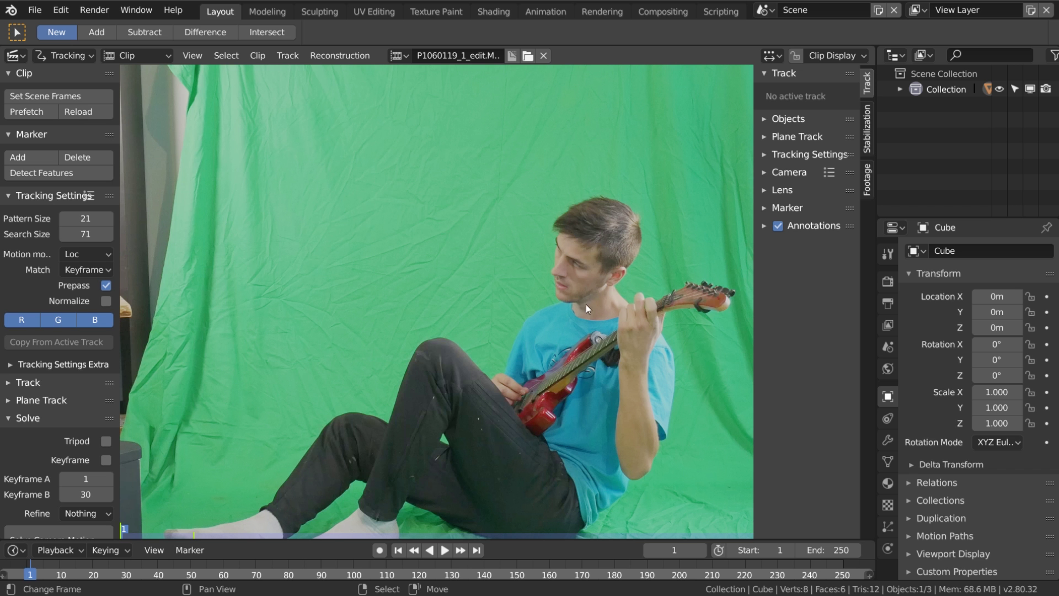
{"action": "key", "text": "n"}
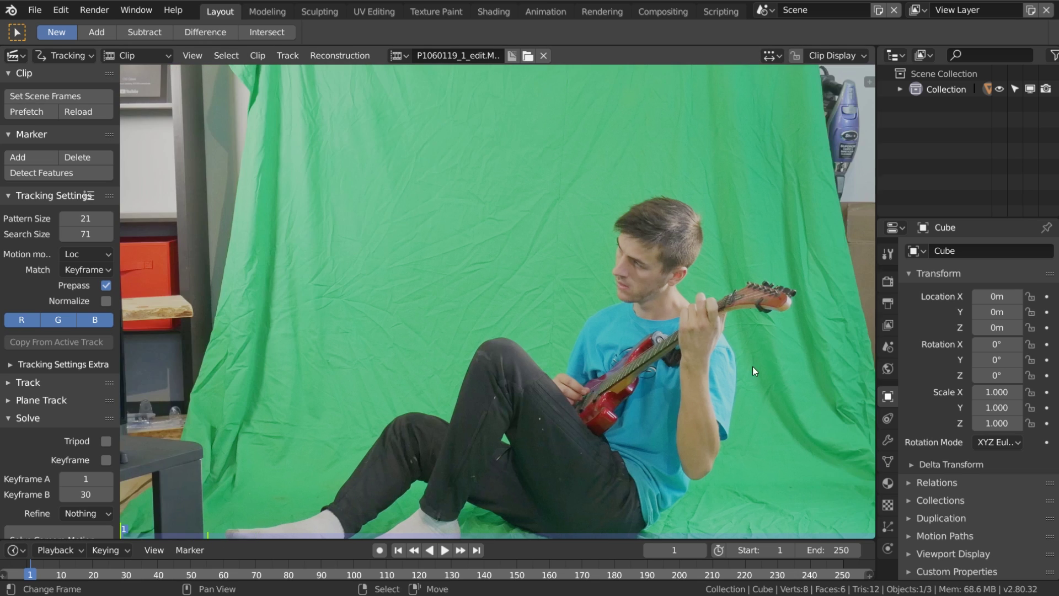
{"action": "scroll", "coordinate": [569, 346], "scroll_direction": "down", "scroll_amount": 2}
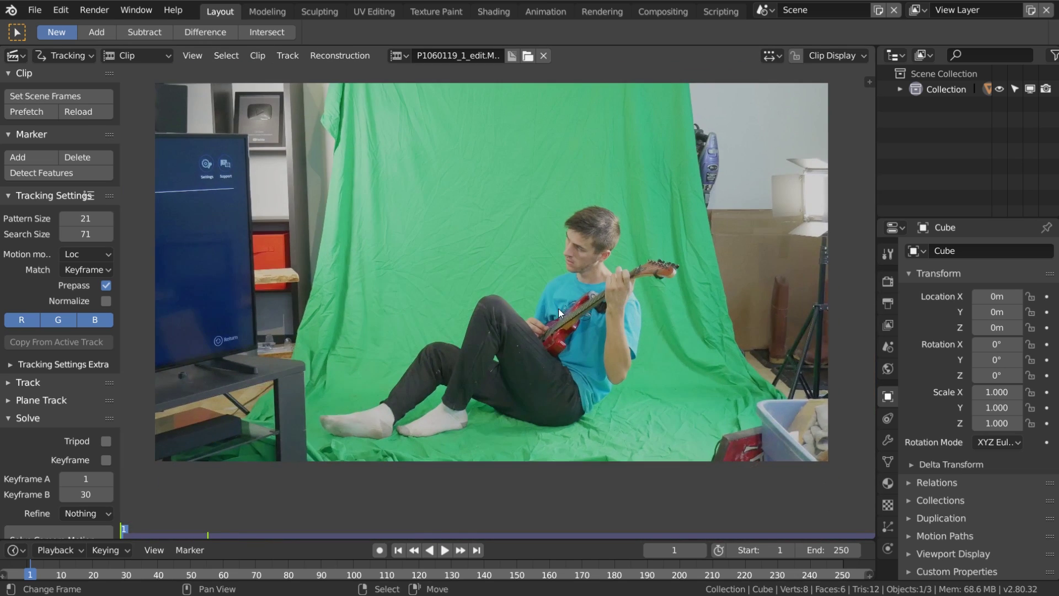
{"action": "scroll", "coordinate": [509, 294], "scroll_direction": "up", "scroll_amount": 1}
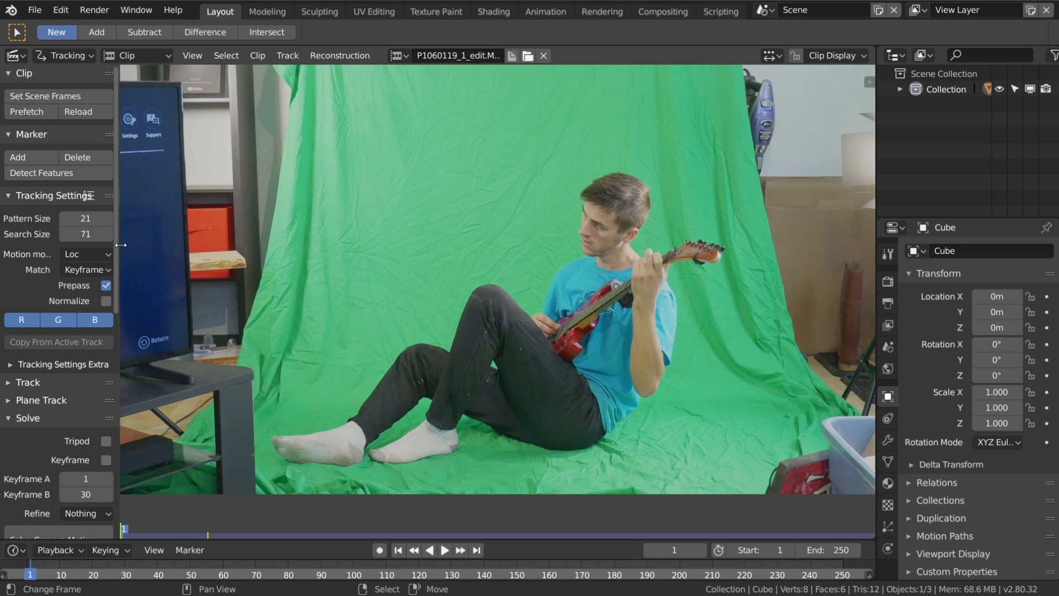
{"action": "scroll", "coordinate": [663, 165], "scroll_direction": "down", "scroll_amount": 1}
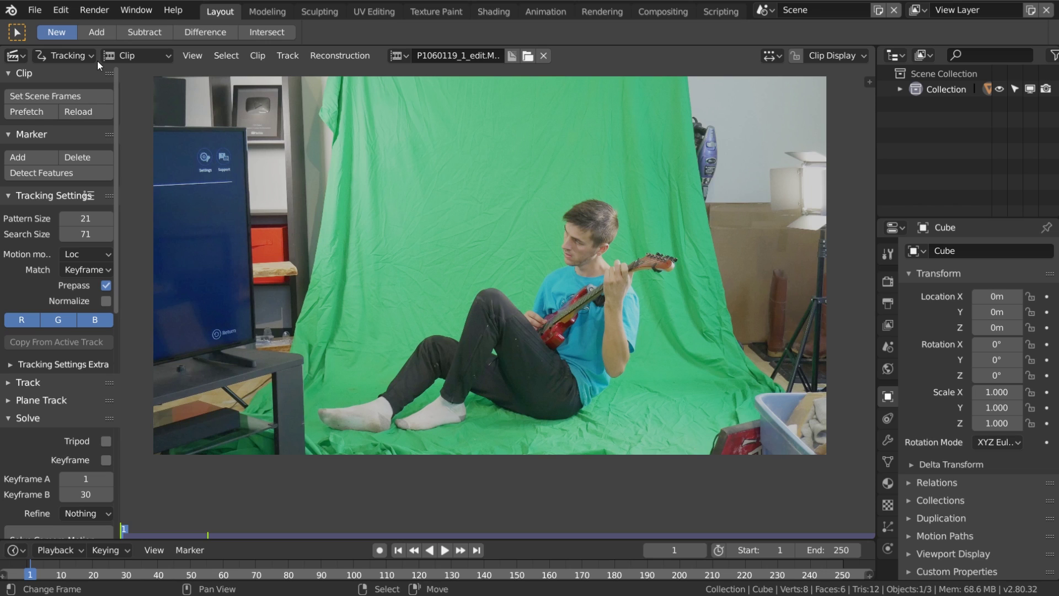
Step: Switch the clip editor to Mask mode and add a circle spline placed over the guitarist's strumming hand
{"action": "left_click", "coordinate": [84, 55]}
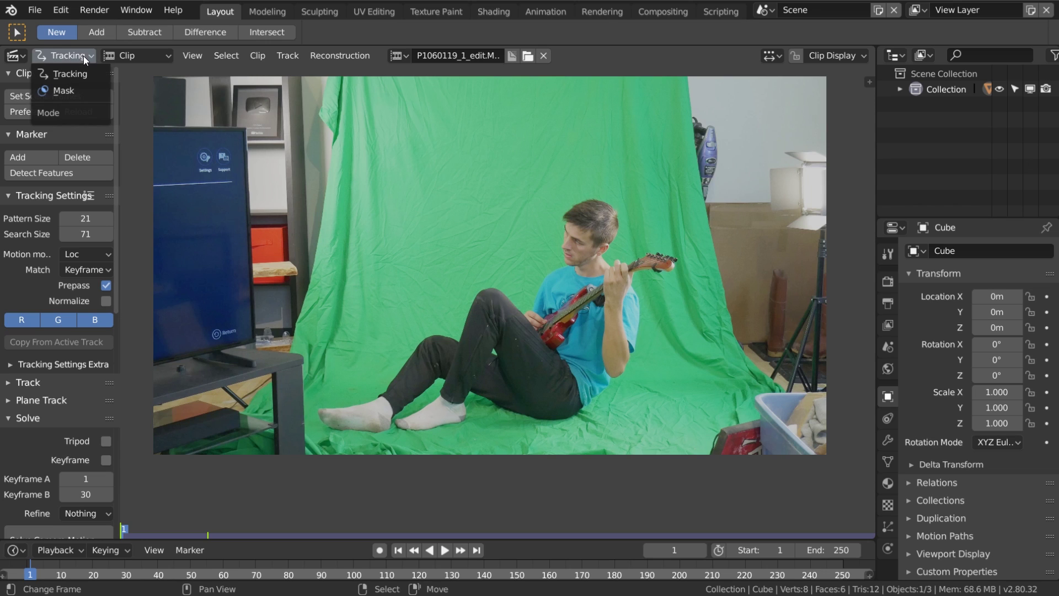
{"action": "left_click", "coordinate": [68, 86]}
{"action": "left_click", "coordinate": [208, 56]}
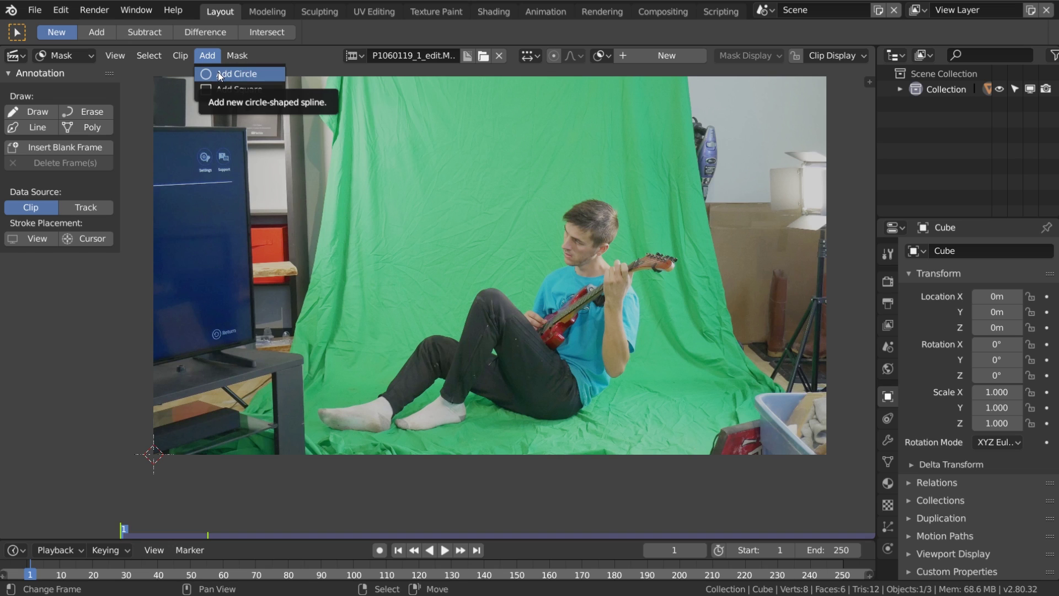
{"action": "left_click", "coordinate": [219, 74]}
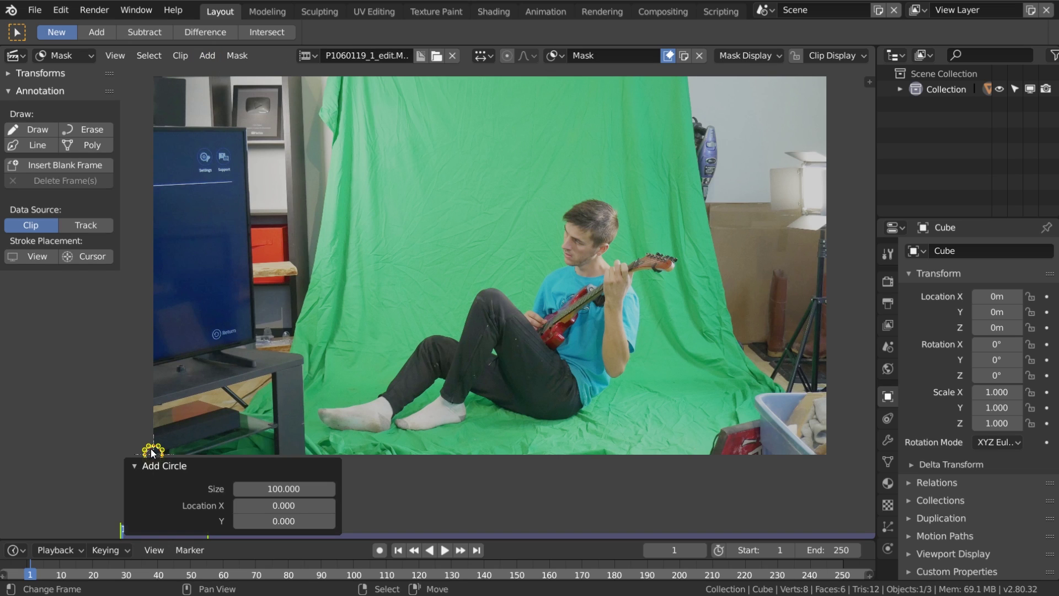
{"action": "key", "text": "g"}
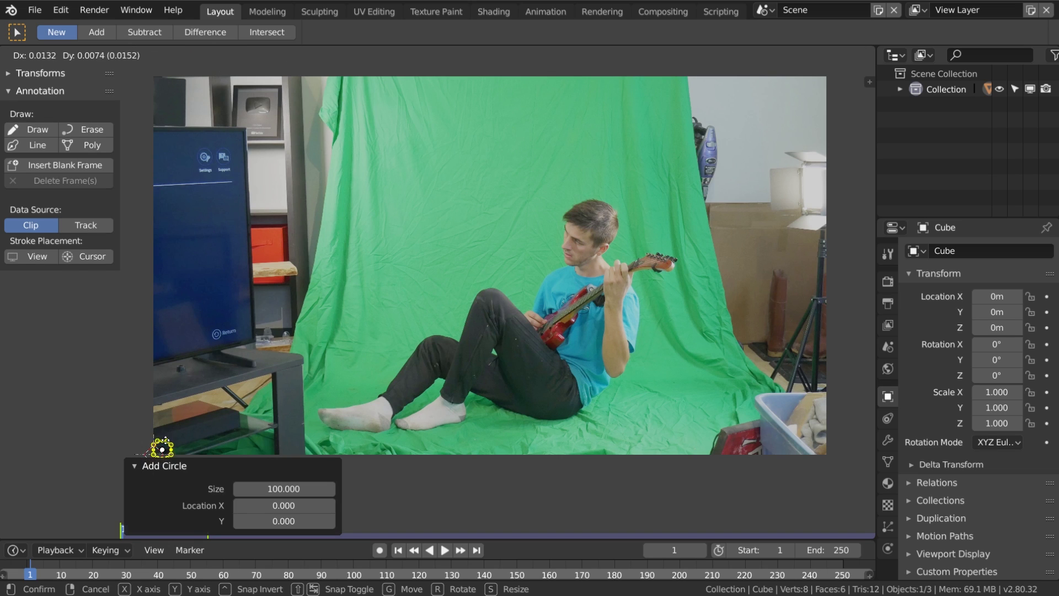
{"action": "left_click", "coordinate": [540, 323]}
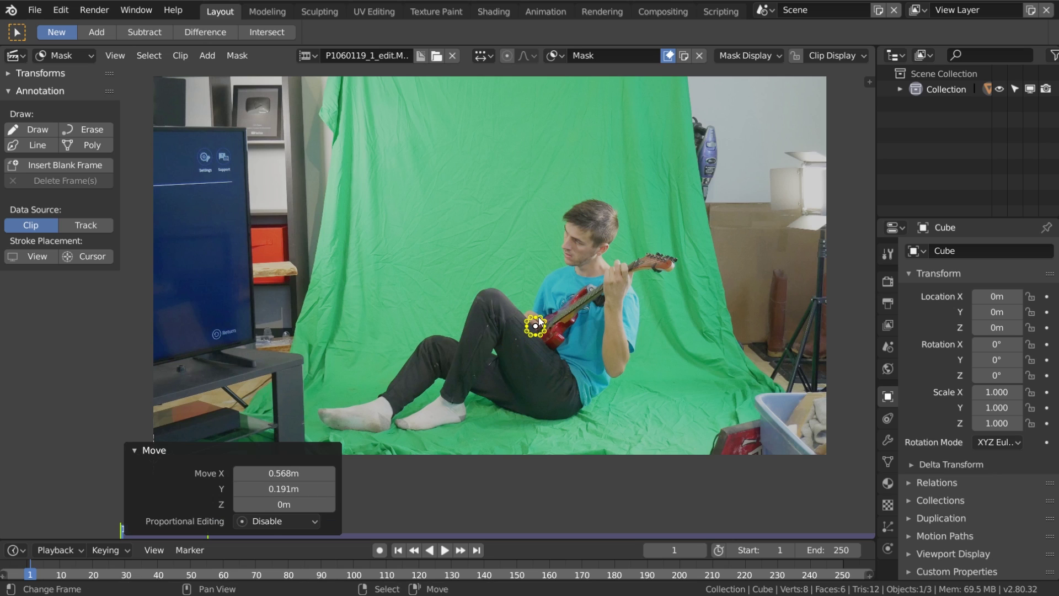
Step: Deselect the circle and pull its lowest control point down to the green floor beneath the guitarist
{"action": "key", "text": "alt+a"}
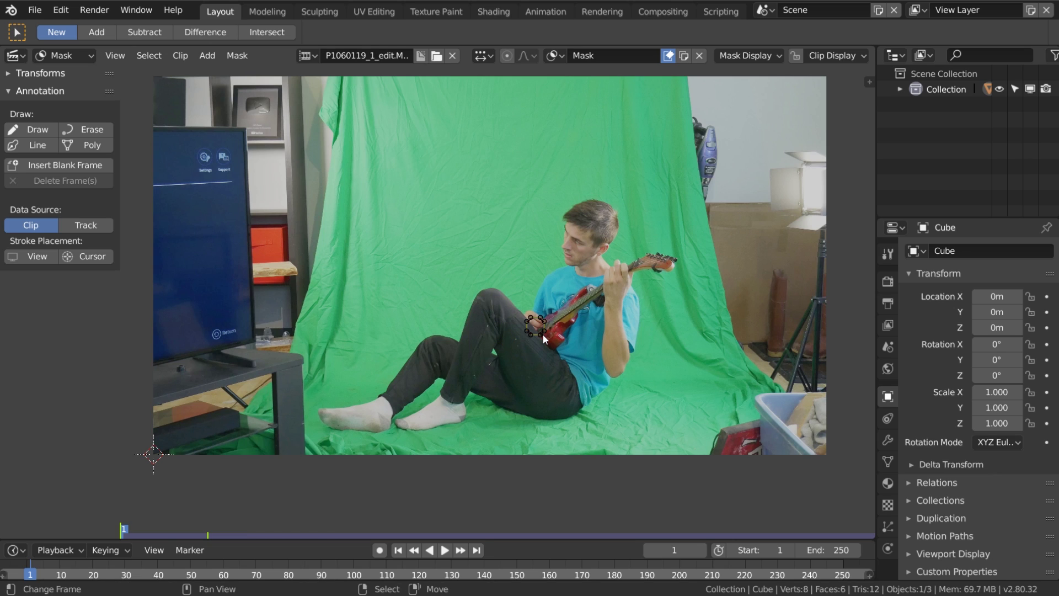
{"action": "left_click_drag", "start_coordinate": [539, 335], "coordinate": [622, 435]}
{"action": "right_click", "coordinate": [556, 392]}
{"action": "scroll", "coordinate": [579, 381], "scroll_direction": "up", "scroll_amount": 4}
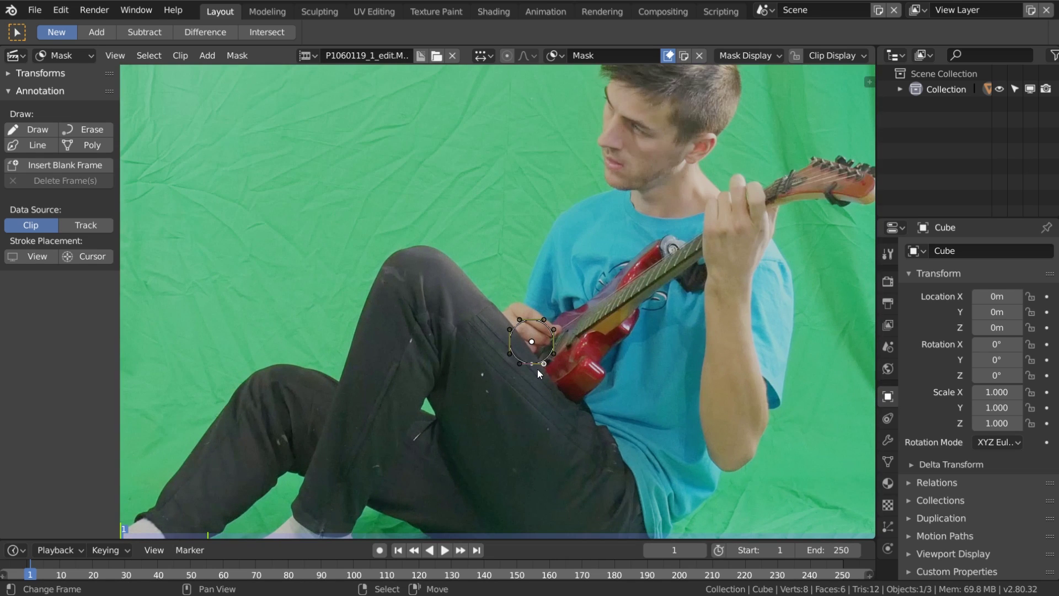
{"action": "scroll", "coordinate": [531, 365], "scroll_direction": "down", "scroll_amount": 4}
{"action": "key", "text": "g"}
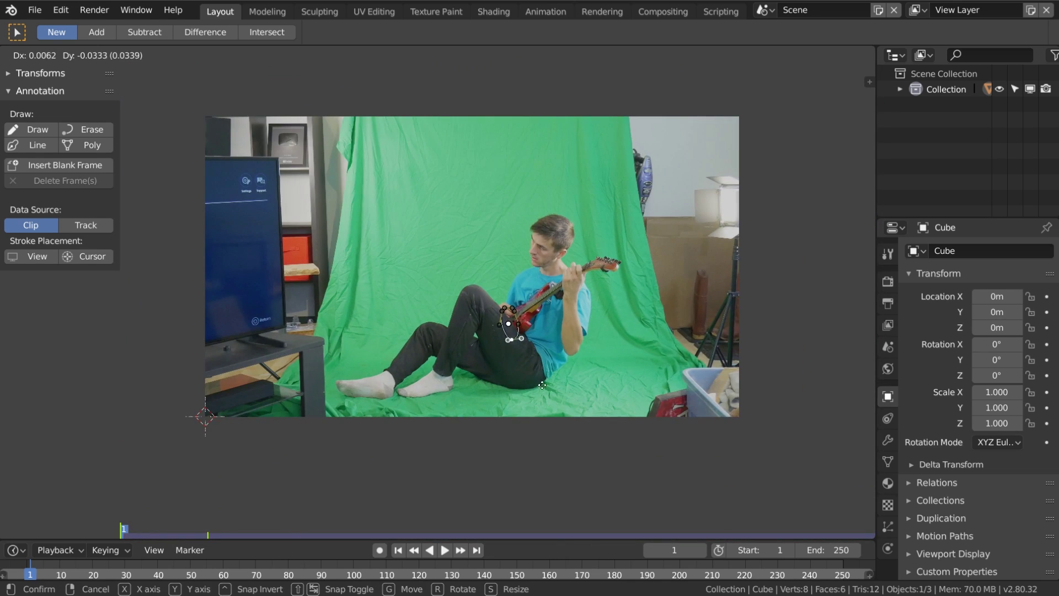
{"action": "left_click", "coordinate": [543, 415]}
Step: Move the circle's right-hand control point about 0.2 m in X and 0.118 m in Y, up beside the guitar's headstock
{"action": "left_click", "coordinate": [518, 318]}
{"action": "right_click", "coordinate": [515, 312]}
{"action": "key", "text": "g"}
{"action": "right_click", "coordinate": [522, 309]}
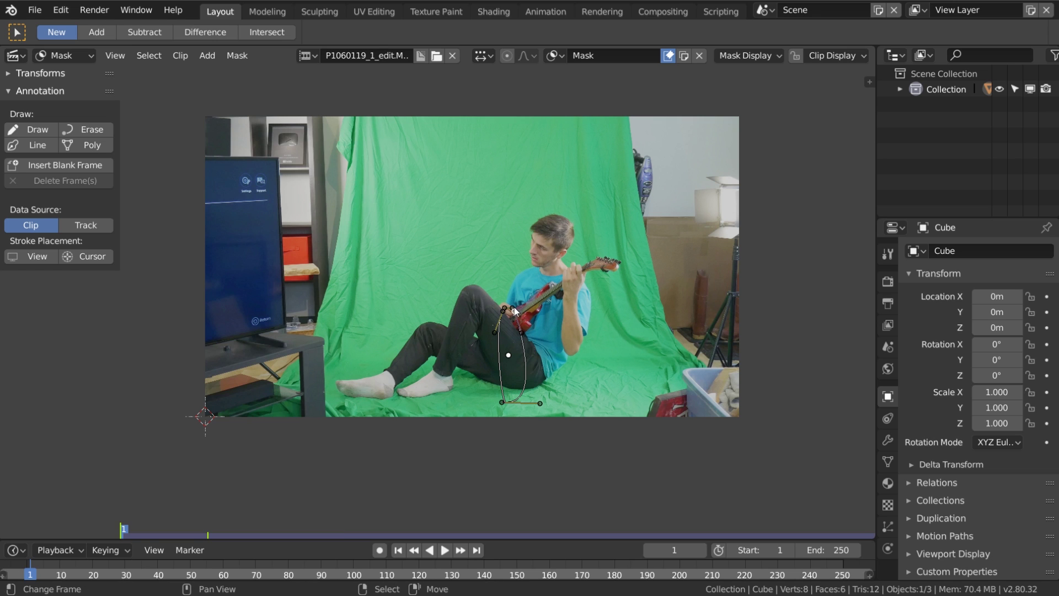
{"action": "scroll", "coordinate": [515, 312], "scroll_direction": "up", "scroll_amount": 3}
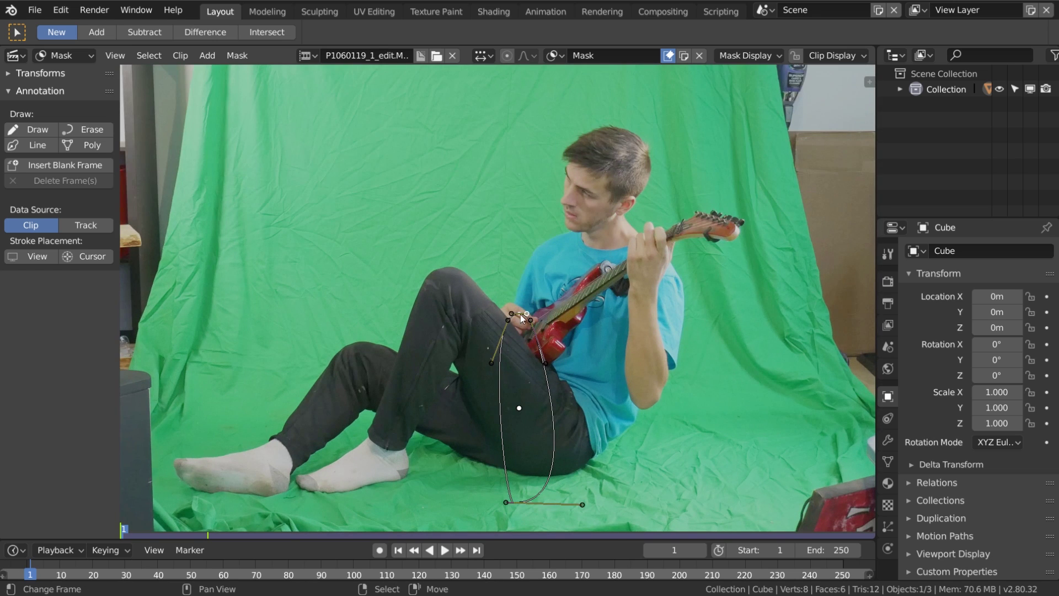
{"action": "left_click", "coordinate": [531, 320]}
{"action": "key", "text": "g"}
{"action": "right_click", "coordinate": [570, 313]}
{"action": "scroll", "coordinate": [539, 330], "scroll_direction": "down", "scroll_amount": 3}
{"action": "key", "text": "g"}
{"action": "left_click", "coordinate": [647, 265]}
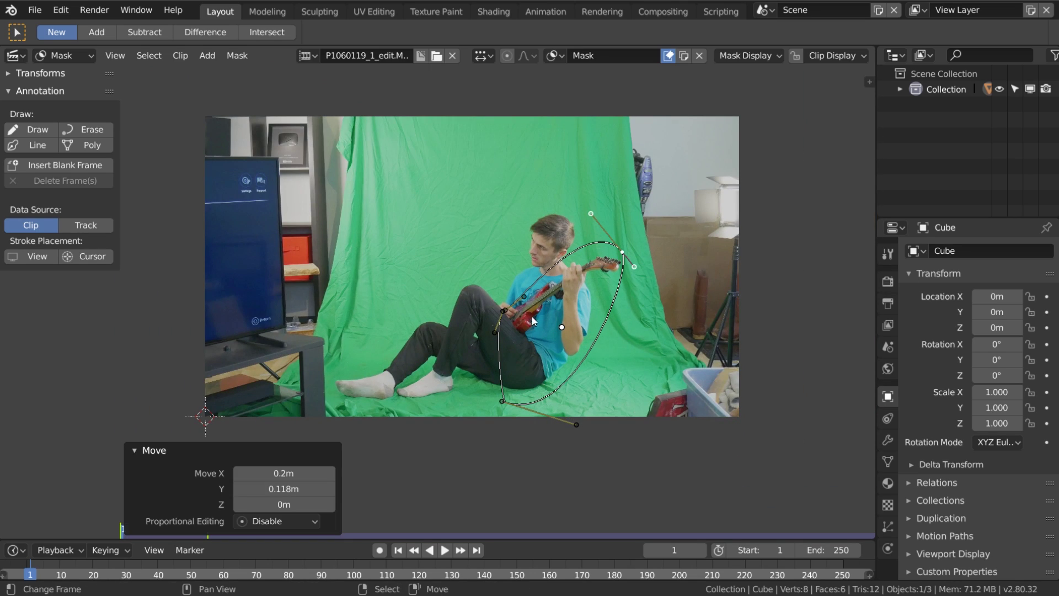
Step: Move the mask's upper control point near the strumming hand up onto the green backdrop, left of the guitarist's head
{"action": "left_click", "coordinate": [502, 311]}
{"action": "key", "text": "g"}
{"action": "right_click", "coordinate": [501, 310]}
{"action": "scroll", "coordinate": [501, 310], "scroll_direction": "up", "scroll_amount": 3}
{"action": "key", "text": "g"}
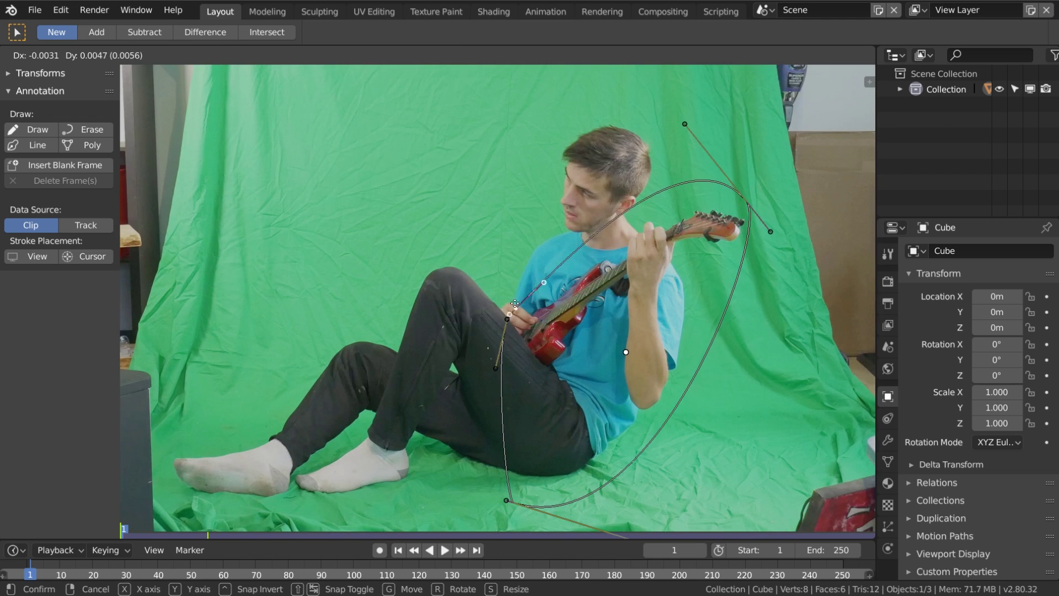
{"action": "left_click", "coordinate": [434, 158]}
Step: Move the remaining control point near the strumming hand out beside the guitarist's outer foot and scale it by about 0.727
{"action": "right_click", "coordinate": [504, 345]}
{"action": "right_click", "coordinate": [505, 326]}
{"action": "scroll", "coordinate": [504, 337], "scroll_direction": "down", "scroll_amount": 2}
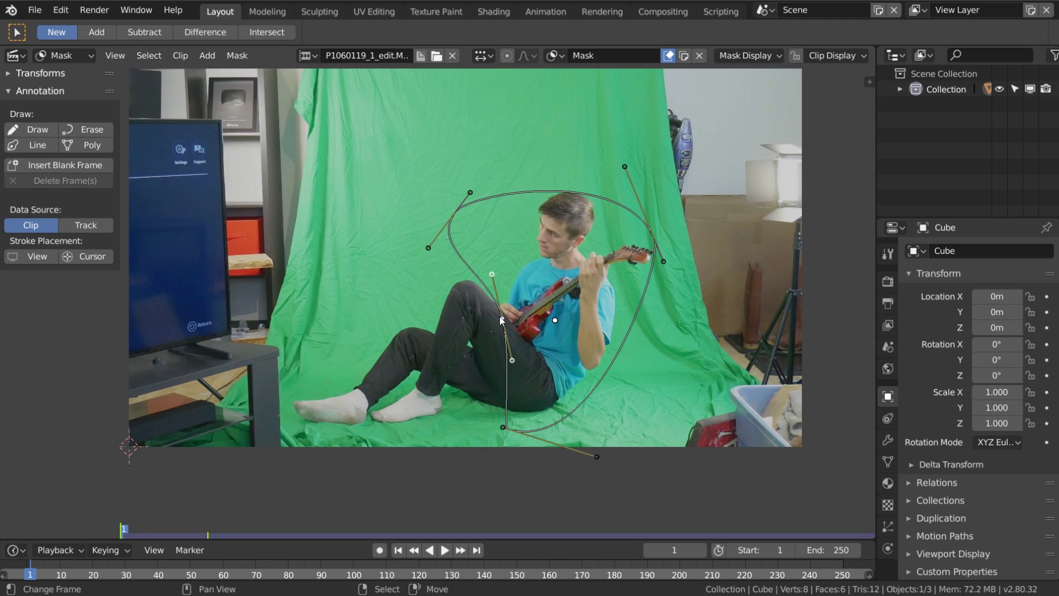
{"action": "key", "text": "g"}
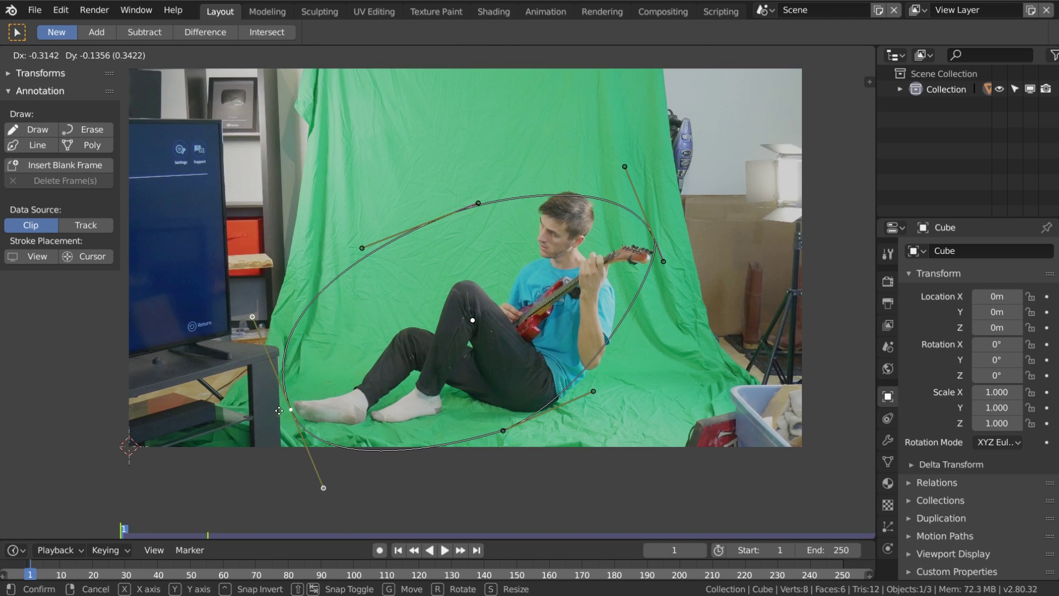
{"action": "left_click", "coordinate": [279, 411]}
{"action": "key", "text": "s"}
{"action": "left_click", "coordinate": [363, 436]}
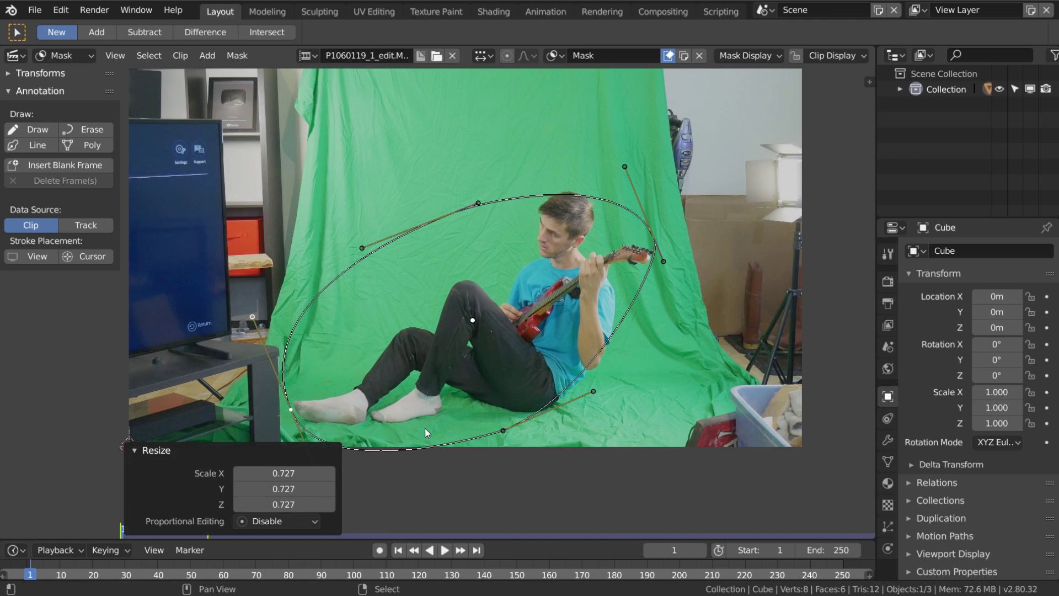
Step: Adjust both handles of the control point beside the foot, pulling them in so the mask curves more tightly around the feet
{"action": "middle_click_drag", "start_coordinate": [424, 439], "coordinate": [486, 356]}
{"action": "scroll", "coordinate": [486, 359], "scroll_direction": "up", "scroll_amount": 2}
{"action": "right_click", "coordinate": [334, 434]}
{"action": "key", "text": "g"}
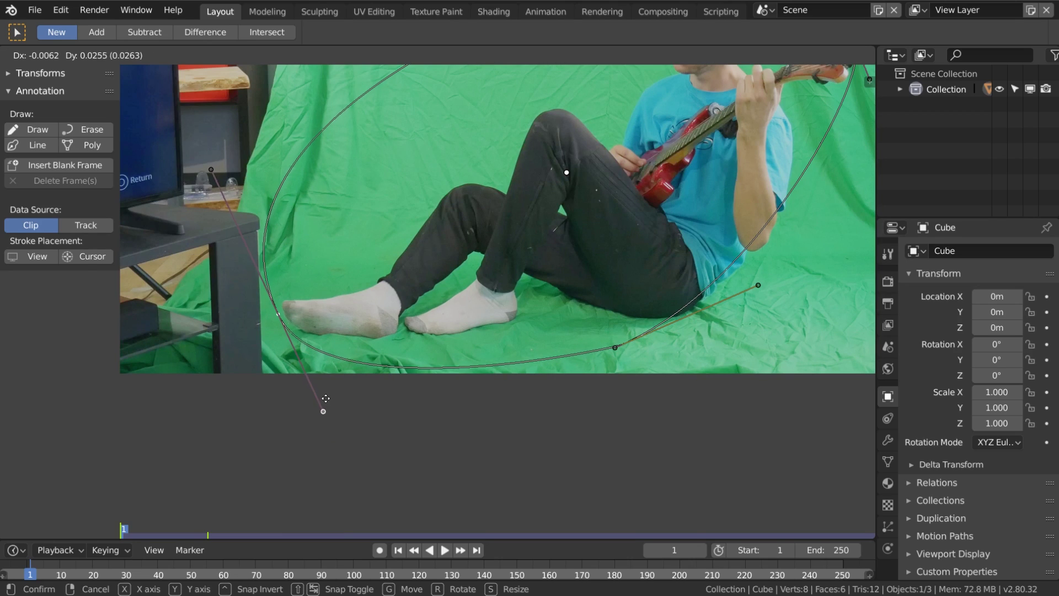
{"action": "left_click", "coordinate": [320, 392]}
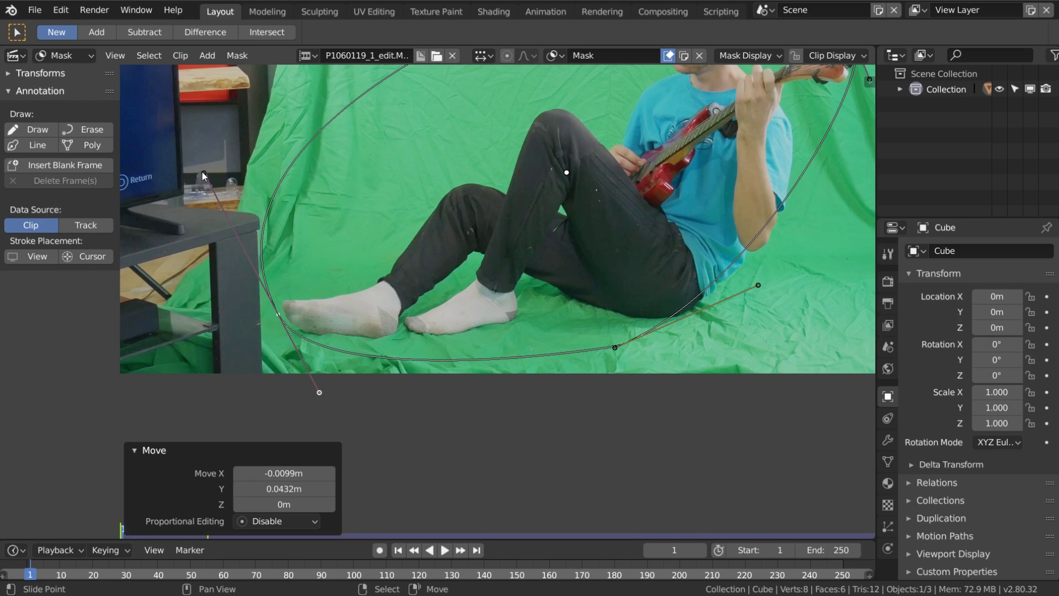
{"action": "right_click", "coordinate": [204, 173]}
{"action": "key", "text": "g"}
{"action": "left_click", "coordinate": [266, 265]}
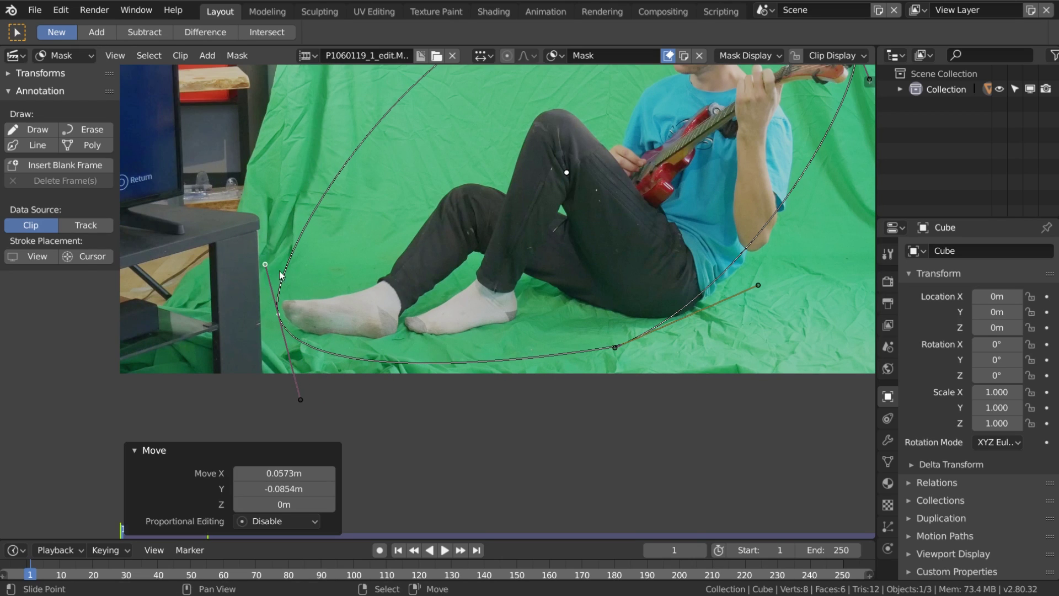
Step: Reposition the mask's bottom control point and its handle so the lower edge runs outside the guitarist's hip
{"action": "right_click", "coordinate": [618, 347]}
{"action": "right_click", "coordinate": [615, 348]}
{"action": "key", "text": "g"}
{"action": "left_click", "coordinate": [597, 362]}
{"action": "right_click", "coordinate": [632, 347]}
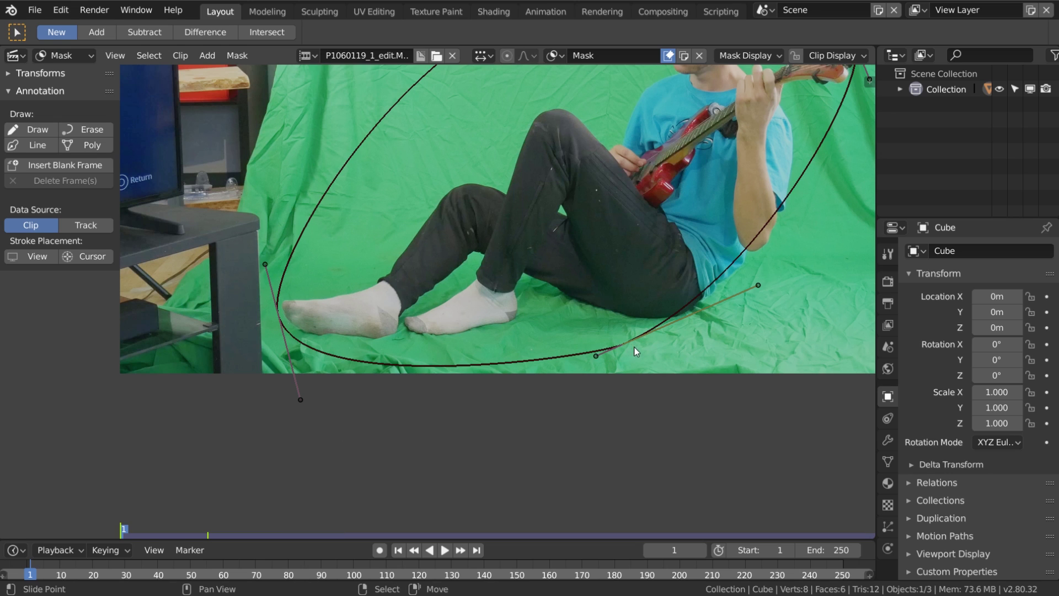
{"action": "right_click", "coordinate": [625, 344]}
{"action": "key", "text": "g"}
{"action": "left_click", "coordinate": [690, 327]}
{"action": "scroll", "coordinate": [756, 229], "scroll_direction": "down", "scroll_amount": 2}
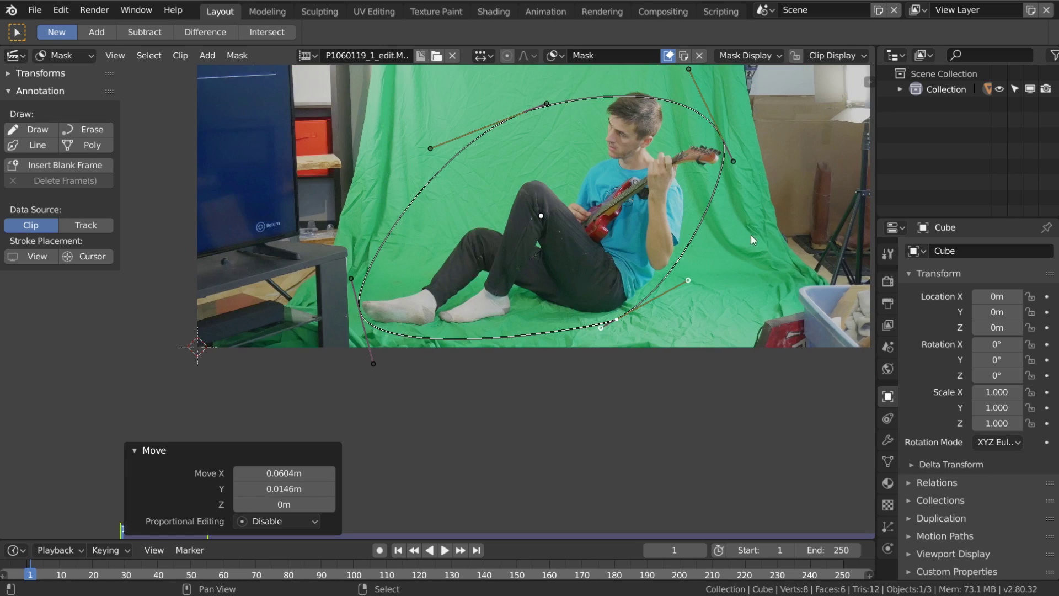
Step: Move the mask's upper control point above the guitarist's head and tilt its handles along the body's slope
{"action": "middle_click_drag", "start_coordinate": [733, 129], "coordinate": [720, 154]}
{"action": "right_click", "coordinate": [503, 141]}
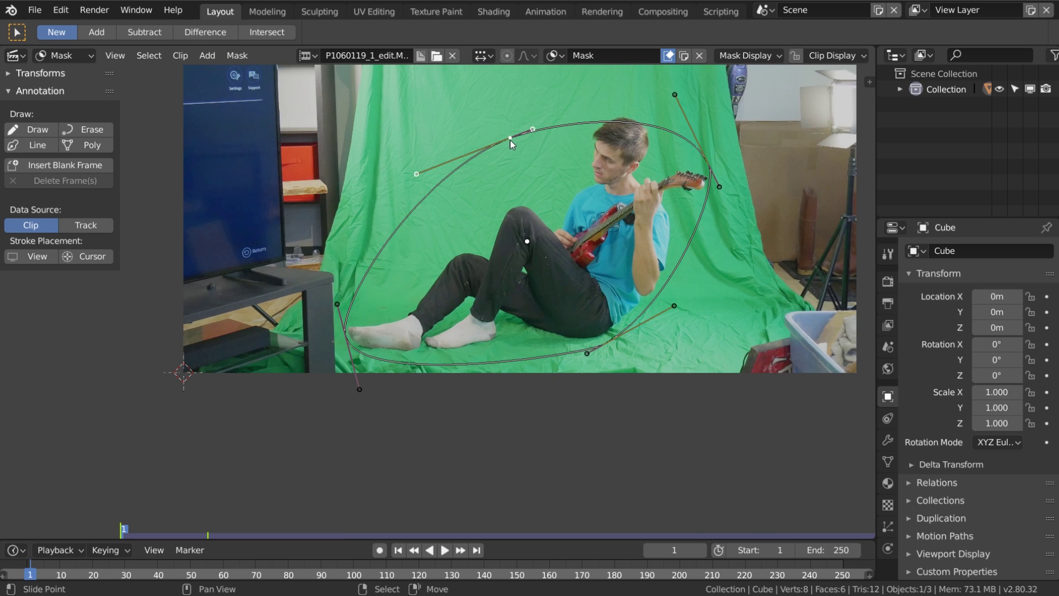
{"action": "key", "text": "g"}
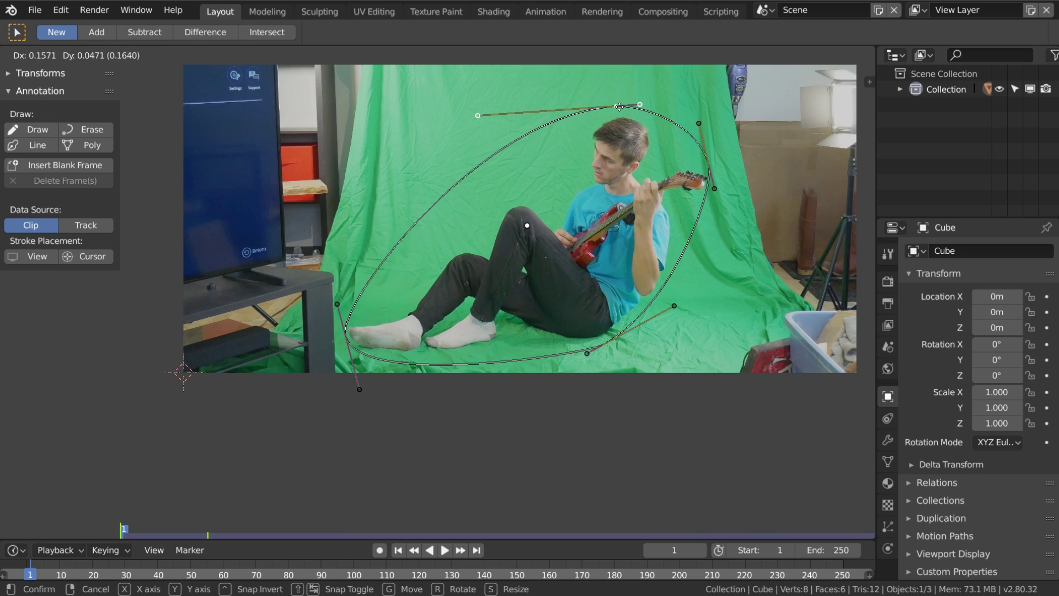
{"action": "left_click", "coordinate": [602, 115]}
{"action": "right_click", "coordinate": [488, 104]}
{"action": "key", "text": "g"}
{"action": "left_click", "coordinate": [722, 209]}
Step: Move the control point at the guitar's headstock outward by about 0.034 m in X and -0.028 m in Y
{"action": "right_click", "coordinate": [710, 159]}
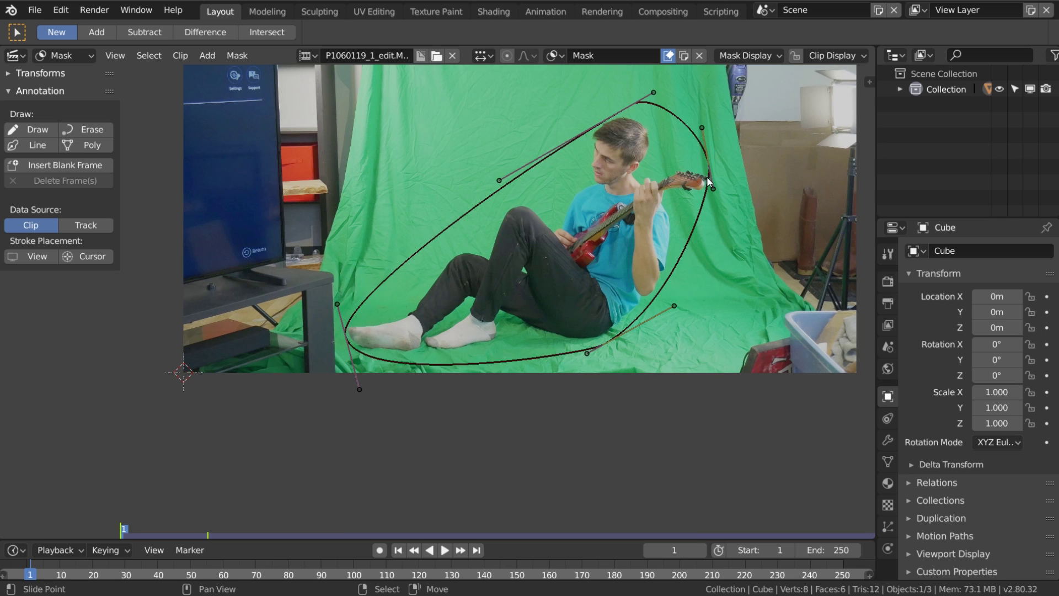
{"action": "key", "text": "g"}
{"action": "left_click", "coordinate": [733, 183]}
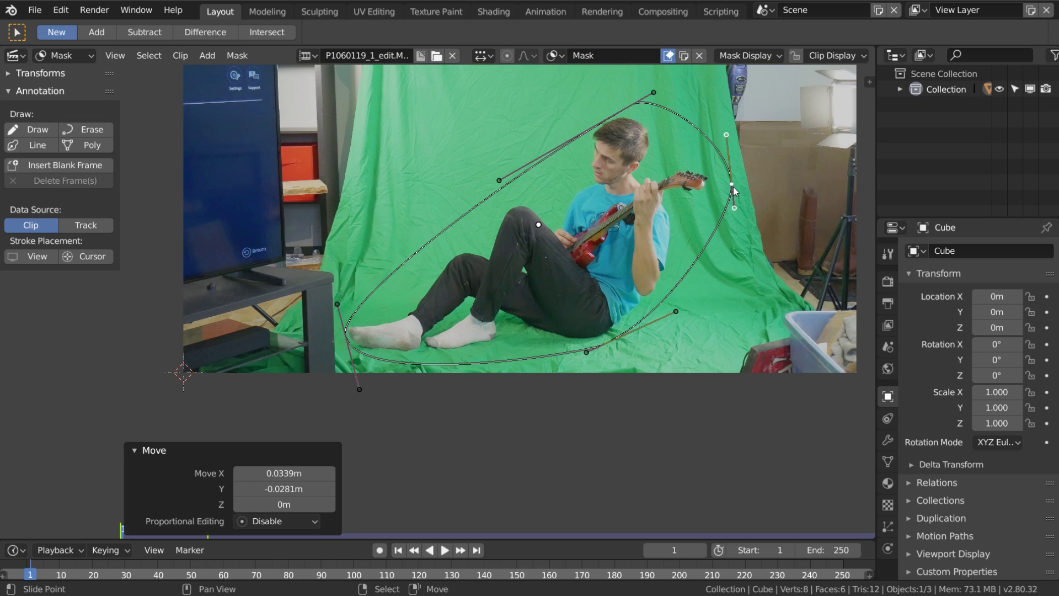
Step: Enlarge the timeline area, preview the clip's motion against the mask, and go to frame 72
{"action": "left_click_drag", "start_coordinate": [252, 538], "coordinate": [255, 513]}
{"action": "left_click_drag", "start_coordinate": [102, 548], "coordinate": [162, 548]}
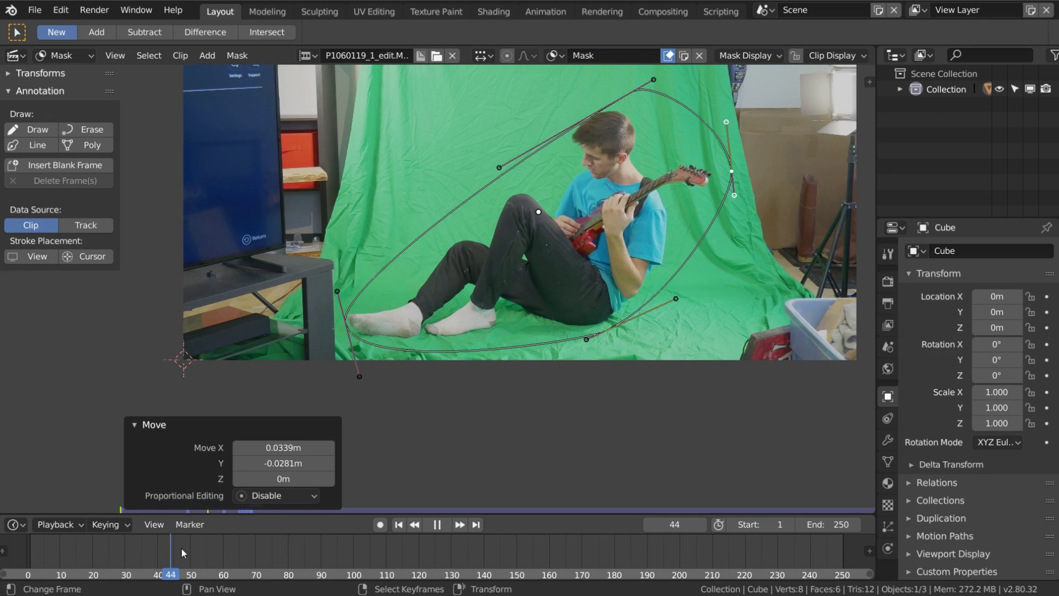
{"action": "key", "text": "space"}
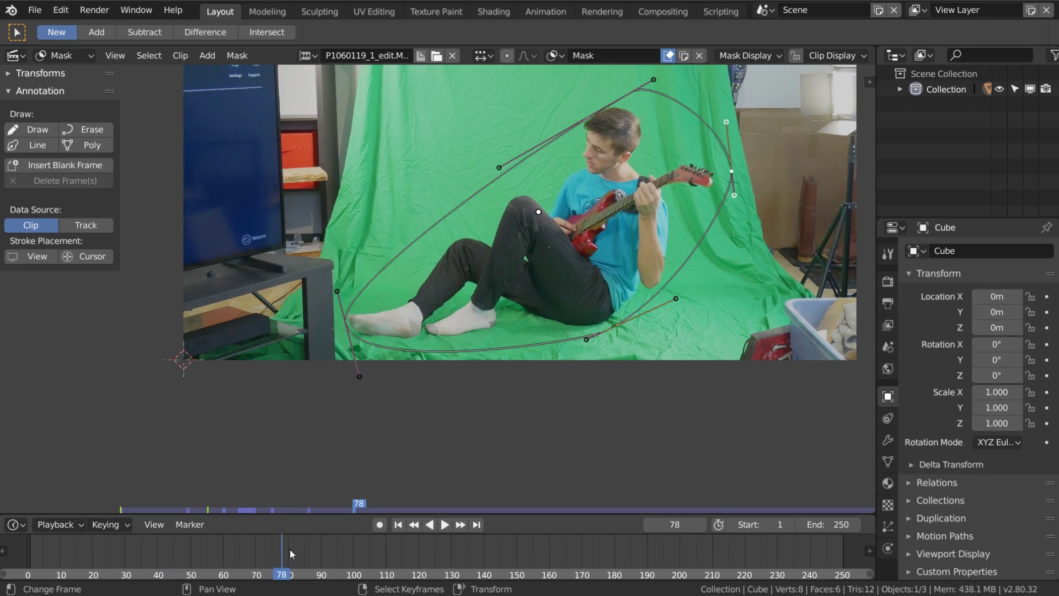
{"action": "left_click", "coordinate": [262, 549]}
Step: Shift the mask's top control point about -0.046 m in X to follow the guitarist's head at frame 72
{"action": "right_click", "coordinate": [631, 83]}
{"action": "key", "text": "g"}
{"action": "left_click", "coordinate": [596, 104]}
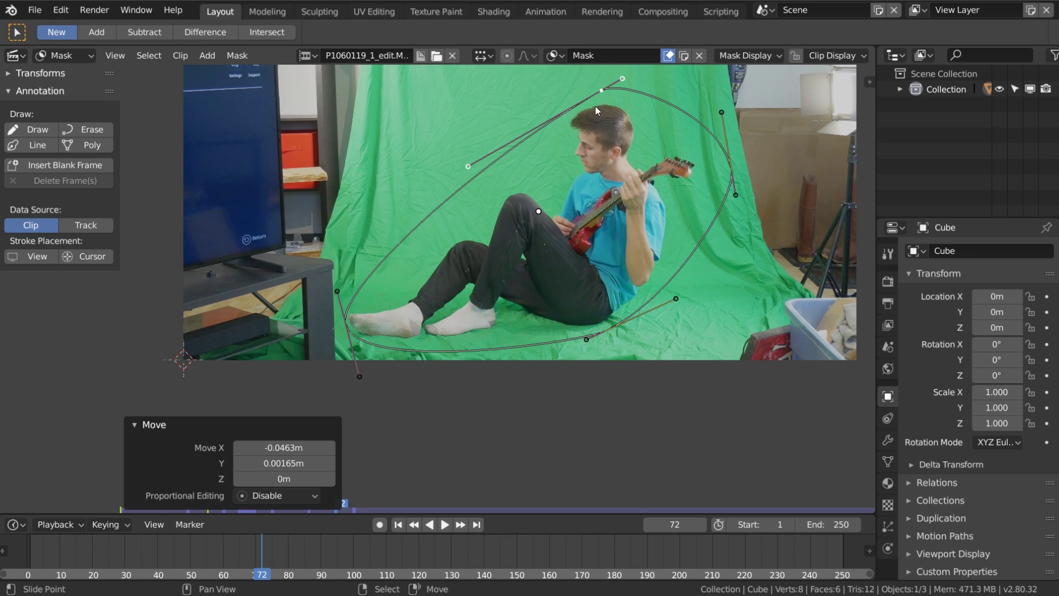
Step: At frame 92, move the mask's control point by the guitar headstock about 0.020 m in X and -0.028 m in Y, and preview the clip
{"action": "left_click_drag", "start_coordinate": [308, 554], "coordinate": [326, 551]}
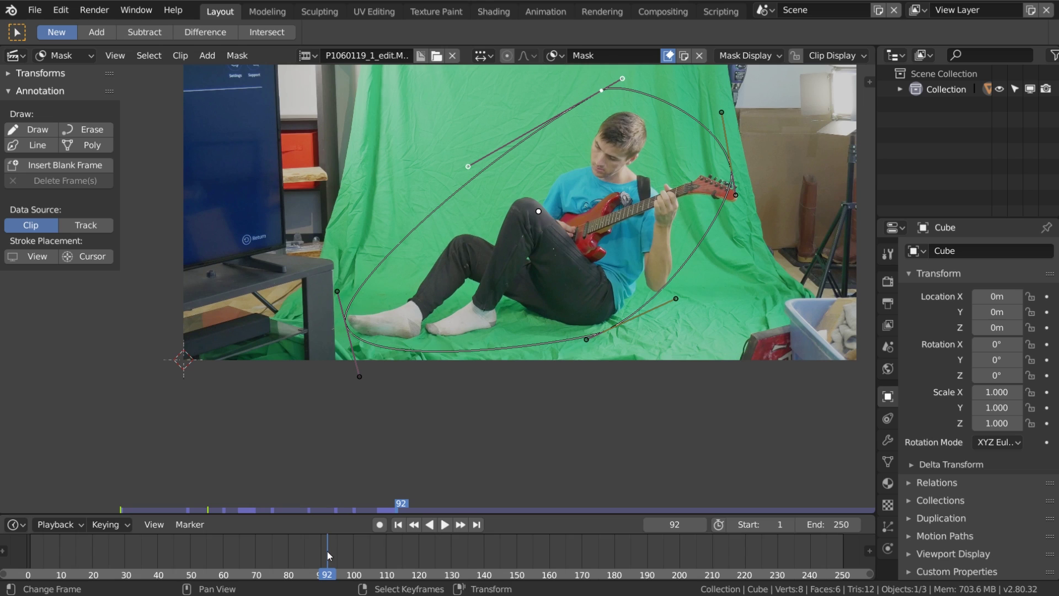
{"action": "right_click", "coordinate": [733, 175]}
{"action": "key", "text": "g"}
{"action": "left_click", "coordinate": [746, 192]}
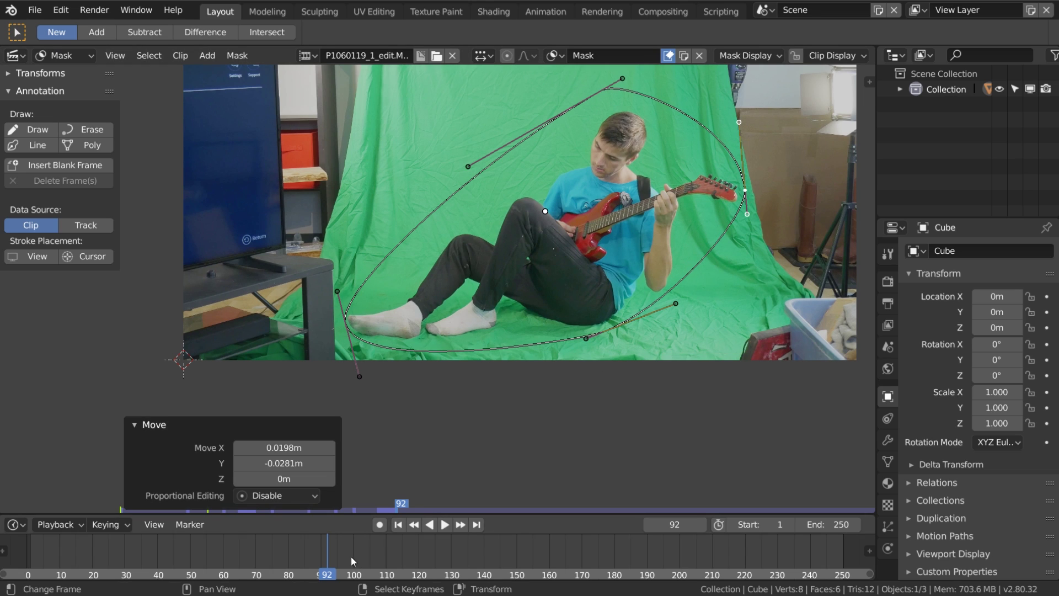
{"action": "key", "text": "shift+ctrl+space"}
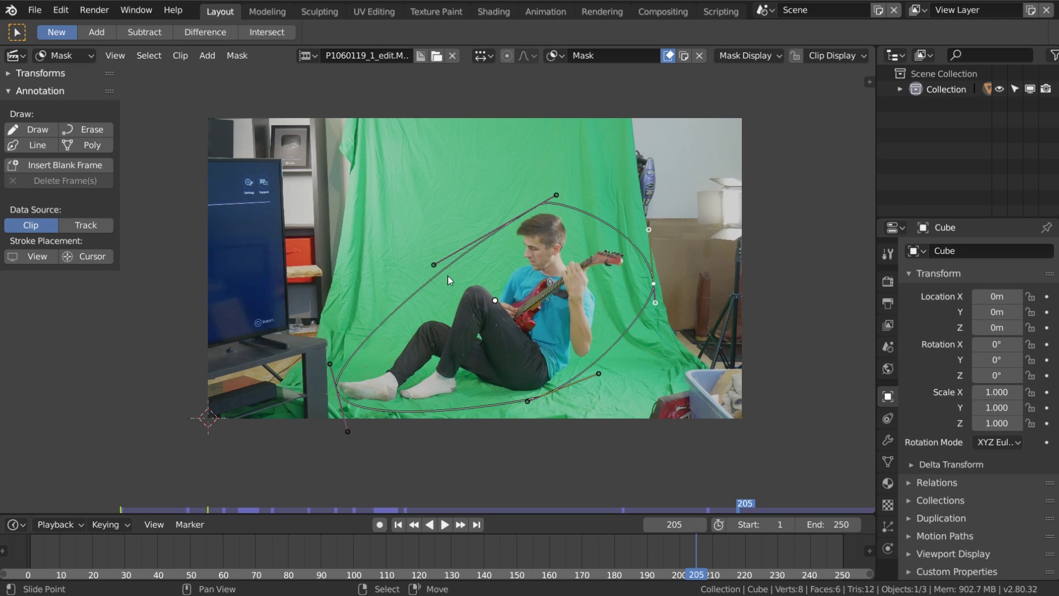
Step: Switch to the Compositing workspace, enable nodes, and enlarge the node editing area with its sidebar hidden
{"action": "left_click", "coordinate": [660, 12]}
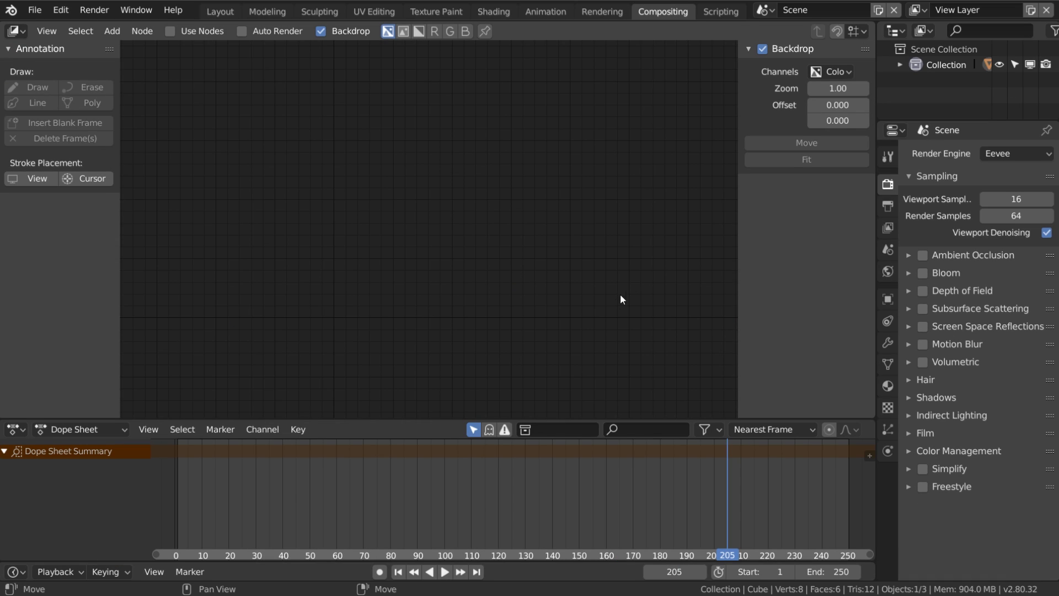
{"action": "left_click", "coordinate": [166, 31]}
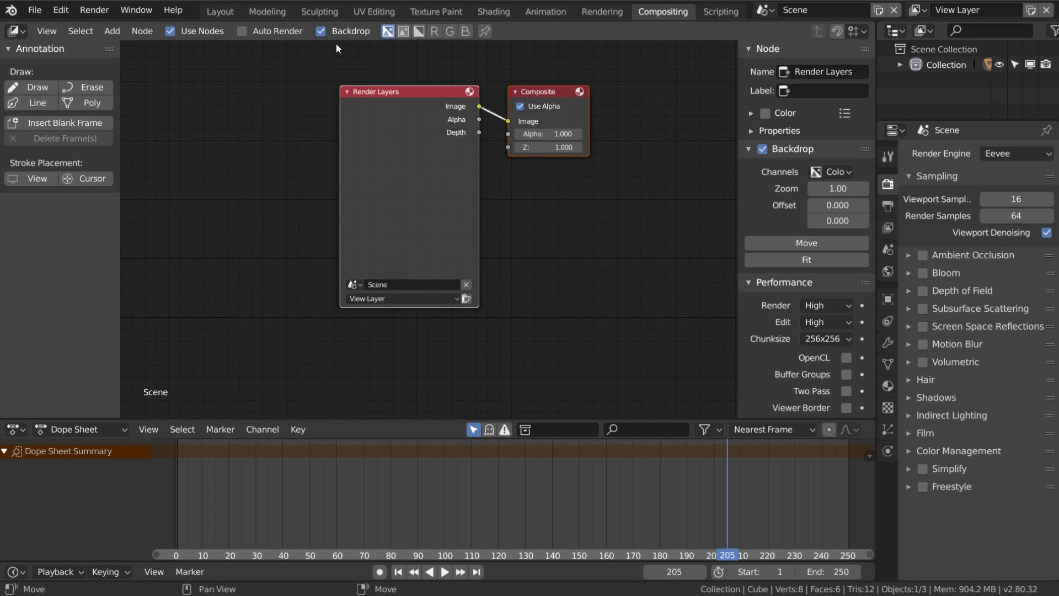
{"action": "key", "text": "n"}
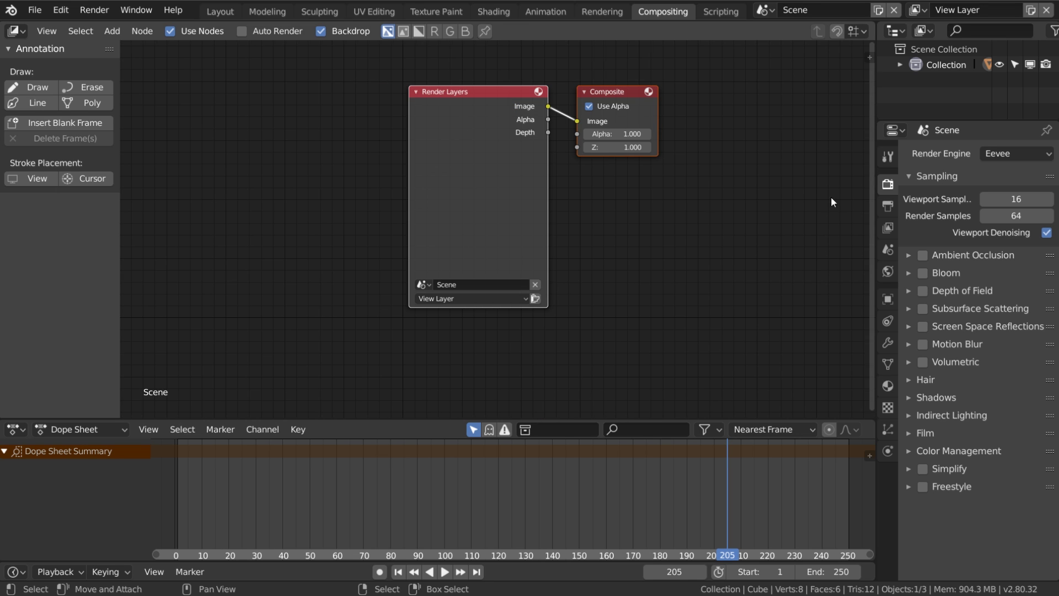
{"action": "left_click_drag", "start_coordinate": [428, 417], "coordinate": [428, 488]}
Step: Delete the Render Layers node, leaving only the Composite node in view
{"action": "left_click_drag", "start_coordinate": [483, 126], "coordinate": [371, 109]}
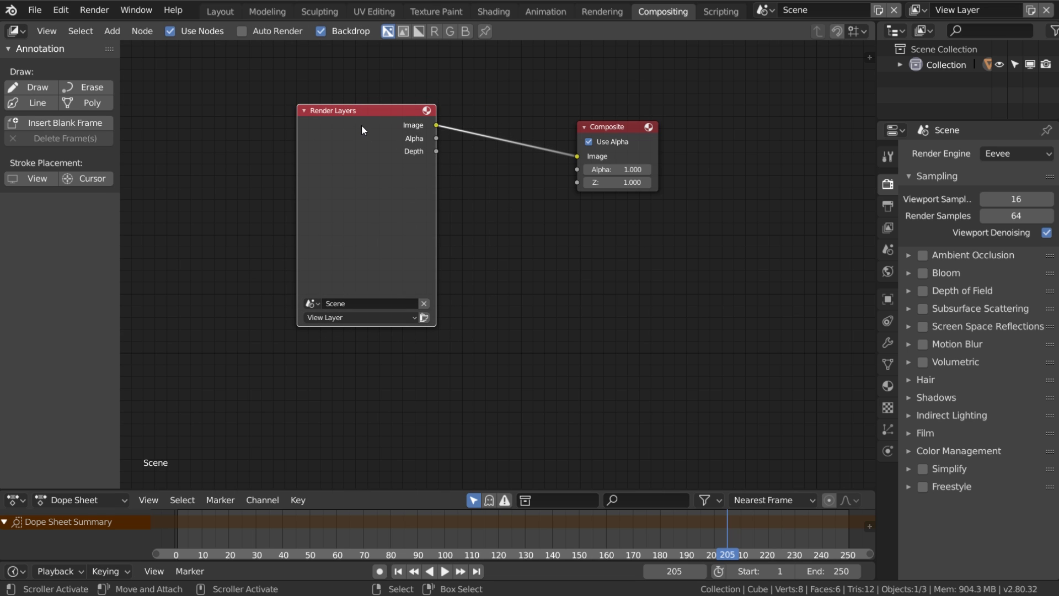
{"action": "key", "text": "x"}
{"action": "key", "text": "Home"}
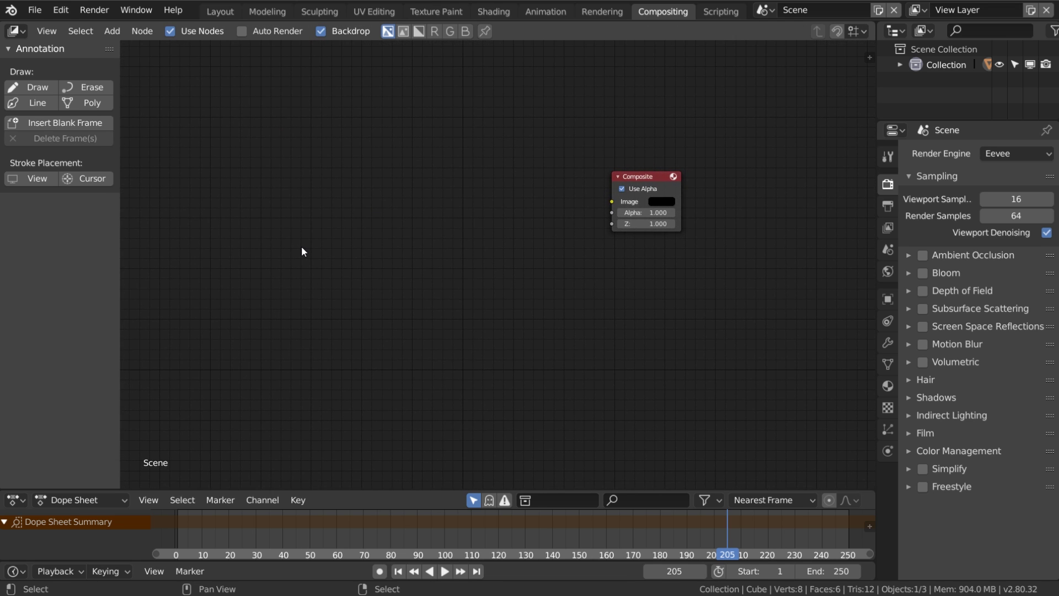
Step: Add a Movie Clip input node and assign the P1060119_1_edit.MP4 clip to it
{"action": "key", "text": "shift+a"}
{"action": "mouse_move", "coordinate": [272, 264]}
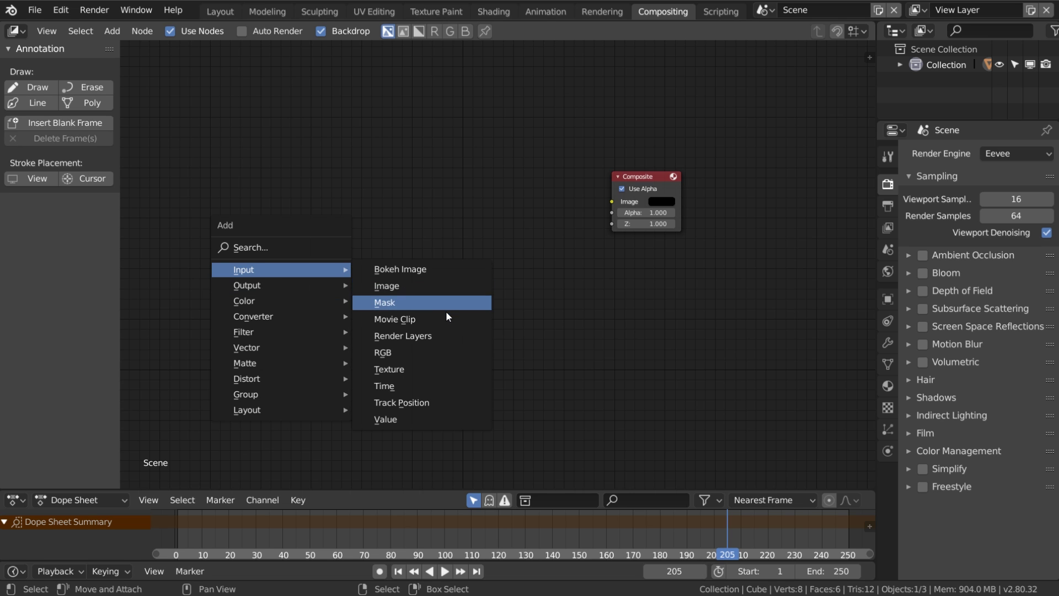
{"action": "left_click", "coordinate": [395, 319]}
{"action": "left_click", "coordinate": [260, 135]}
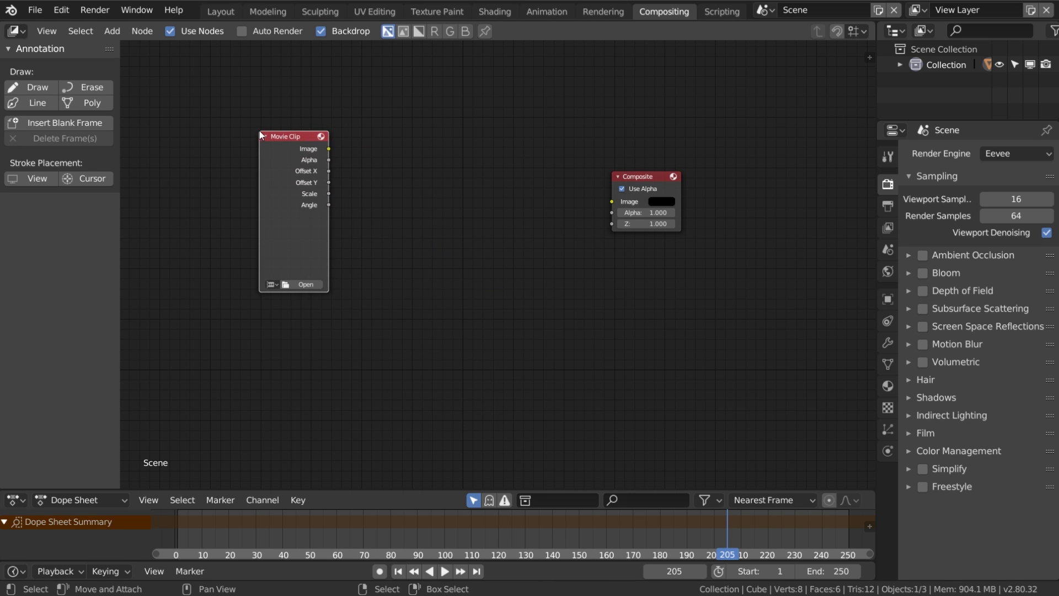
{"action": "left_click", "coordinate": [269, 284]}
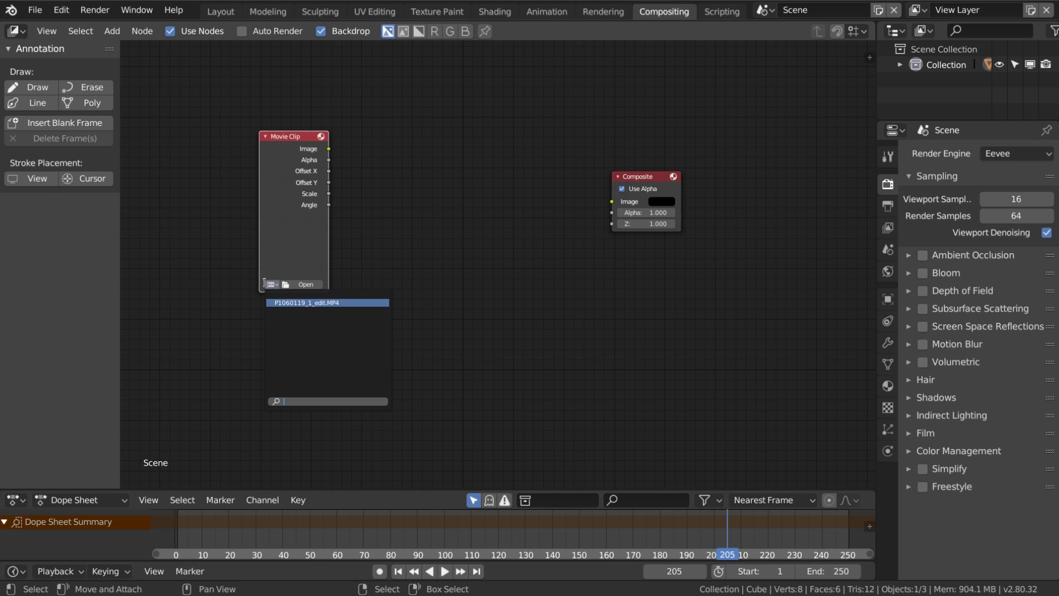
{"action": "left_click", "coordinate": [288, 303]}
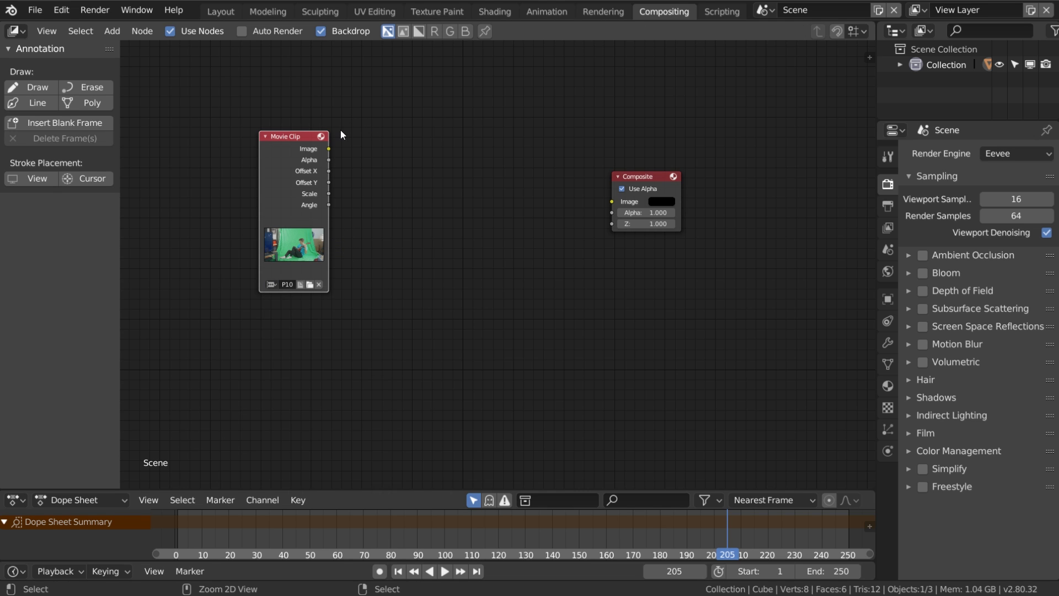
Step: Connect the Movie Clip node's image to a Viewer node and place the Viewer just below the Composite node
{"action": "left_click", "coordinate": [313, 148], "text": "ctrl+shift"}
{"action": "scroll", "coordinate": [418, 190], "scroll_direction": "down", "scroll_amount": 2}
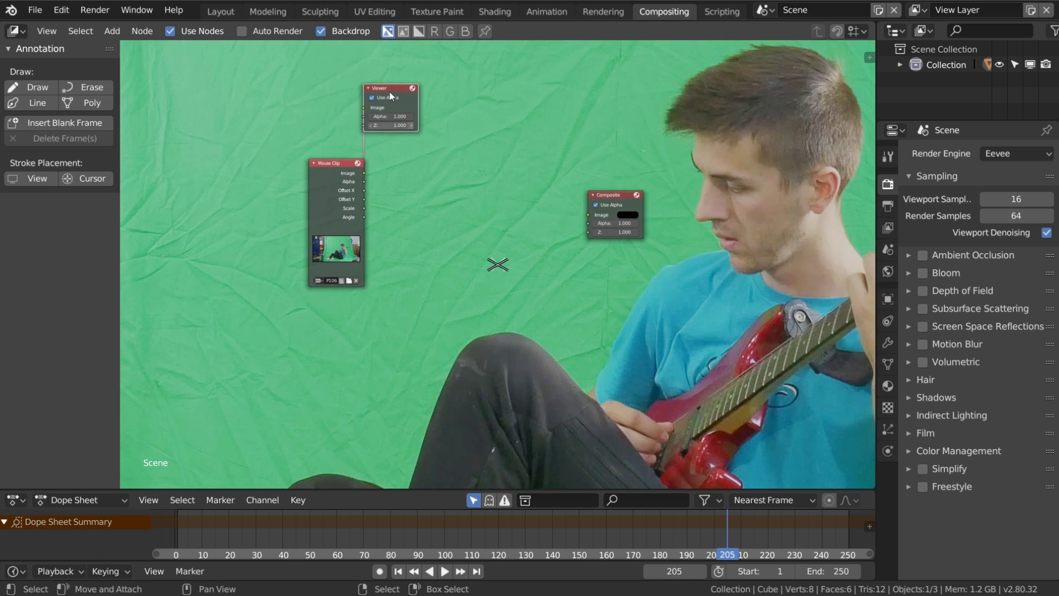
{"action": "left_click_drag", "start_coordinate": [388, 89], "coordinate": [662, 272]}
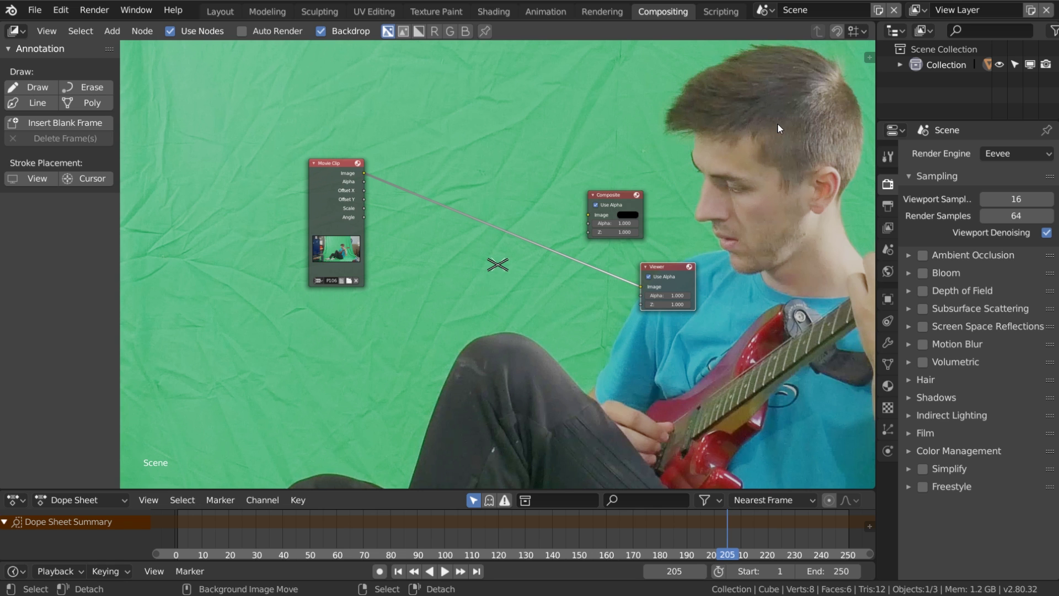
Step: Shrink the backdrop image until the guitarist's whole body fits, and shift it slightly upward
{"action": "key", "text": "alt+v"}
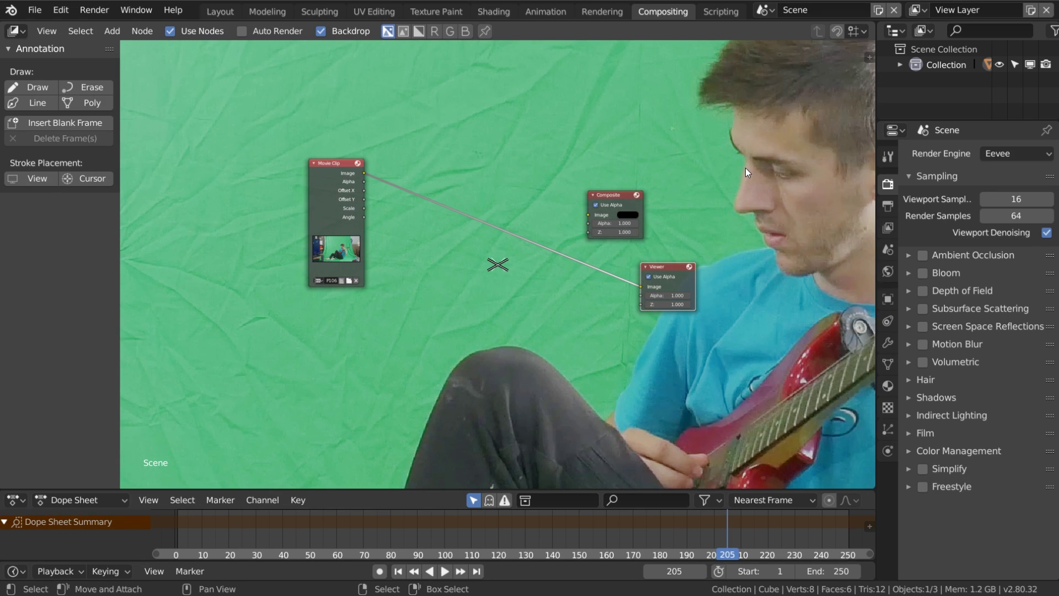
{"action": "key", "text": "v"}
{"action": "key", "text": "v"}
{"action": "key", "text": "v"}
{"action": "key", "text": "v"}
{"action": "key", "text": "v"}
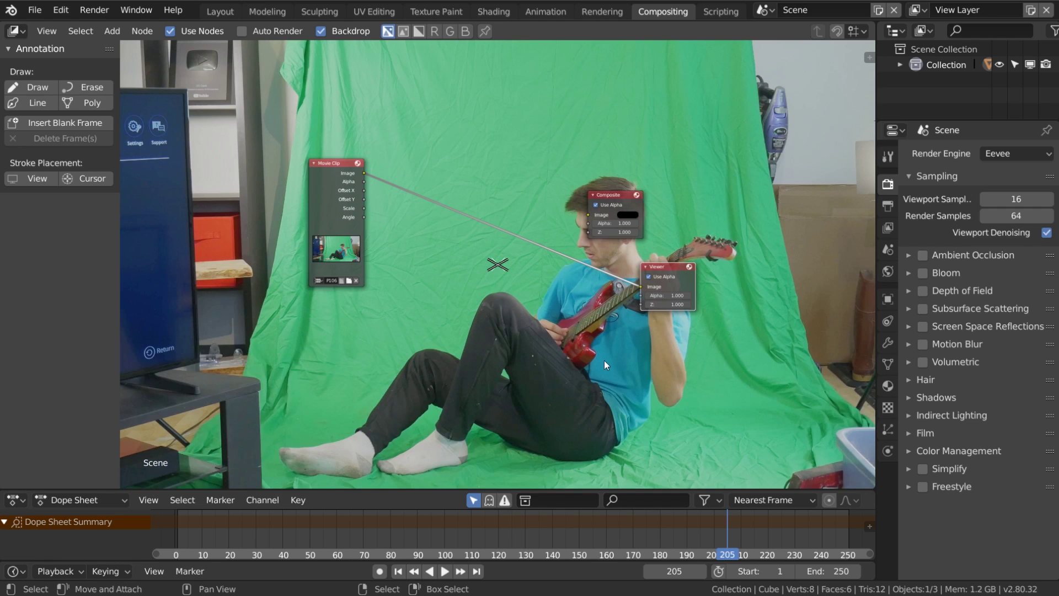
{"action": "middle_click_drag", "start_coordinate": [584, 352], "coordinate": [591, 308], "text": "alt"}
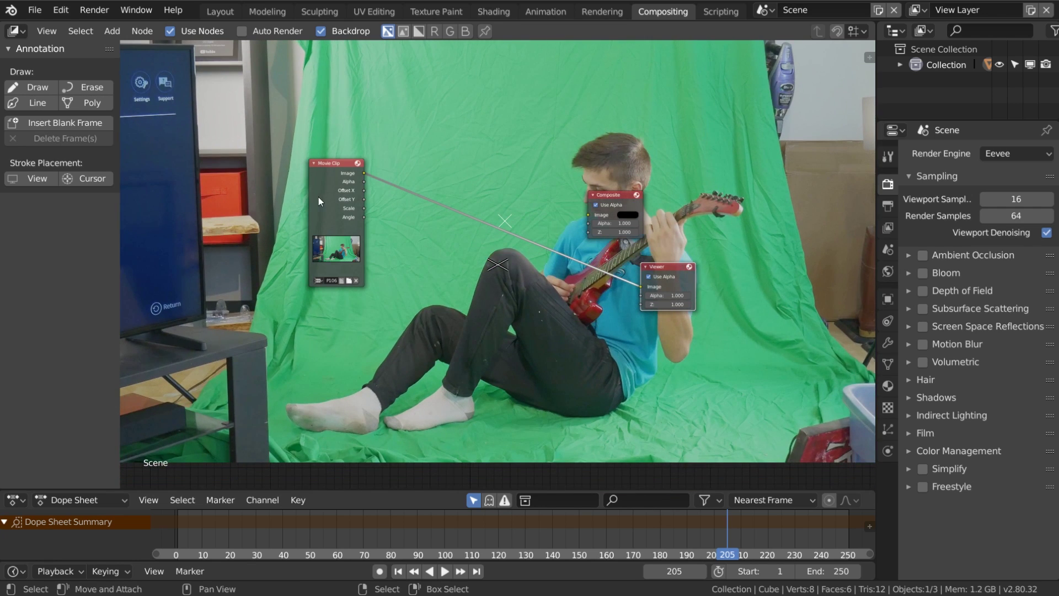
Step: Spread the Movie Clip and Composite nodes apart and place a Keying matte node between them
{"action": "left_click_drag", "start_coordinate": [339, 161], "coordinate": [291, 161]}
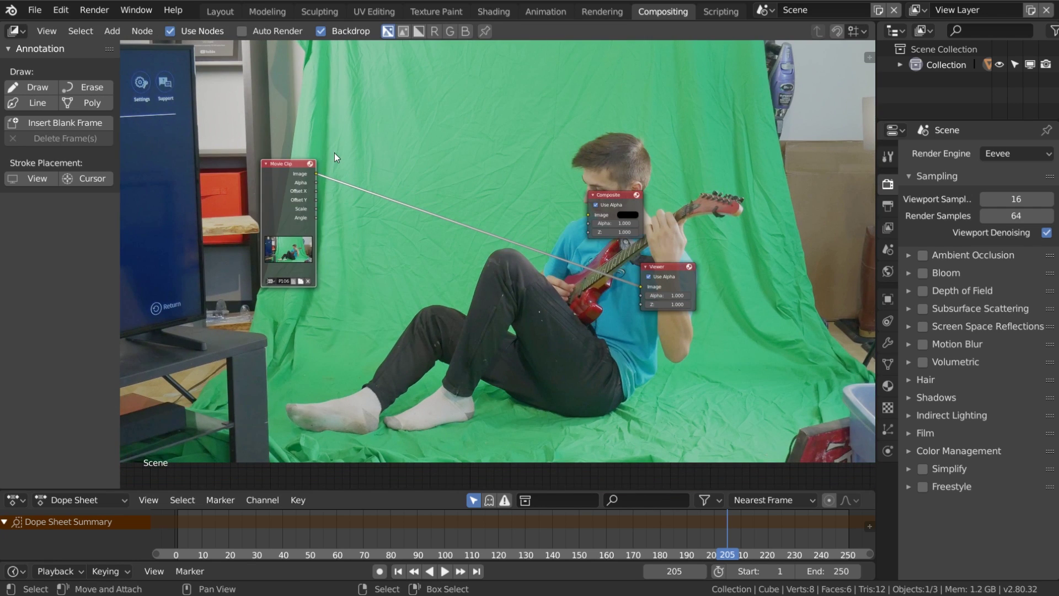
{"action": "left_click_drag", "start_coordinate": [624, 194], "coordinate": [732, 185]}
{"action": "key", "text": "shift+a"}
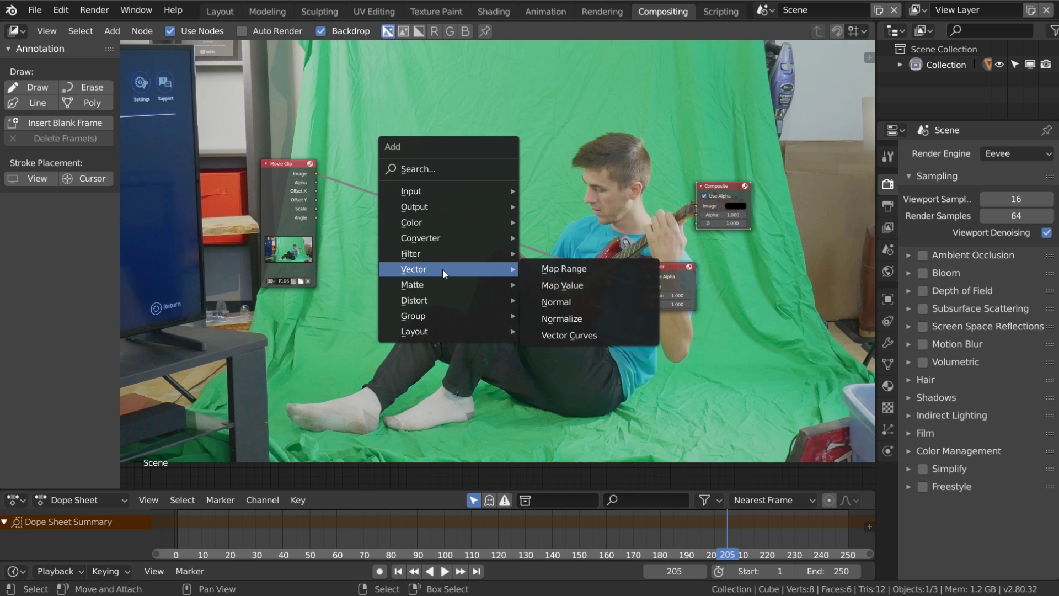
{"action": "mouse_move", "coordinate": [441, 282]}
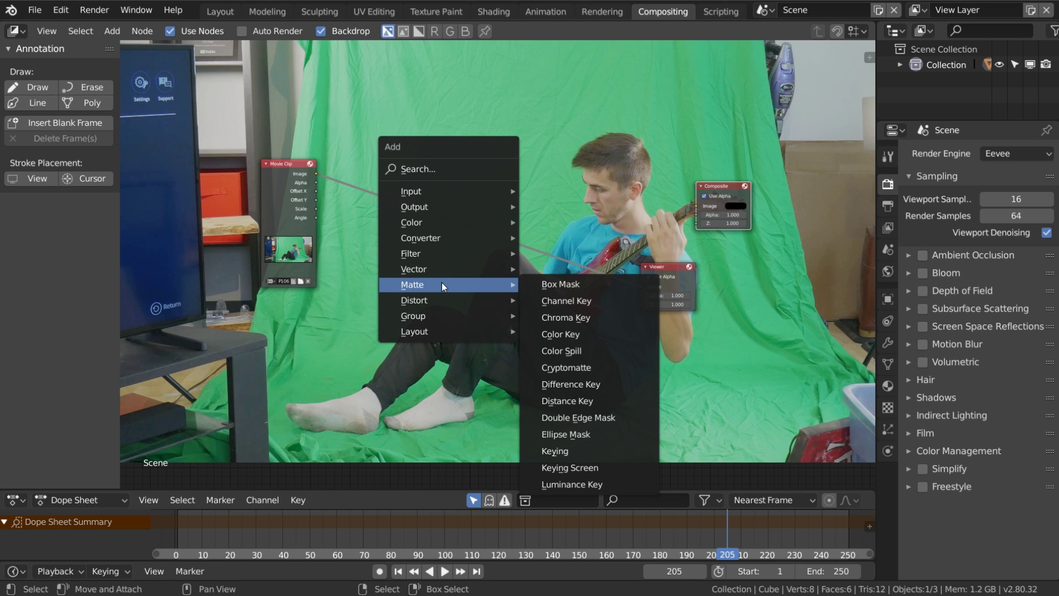
{"action": "left_click", "coordinate": [600, 454]}
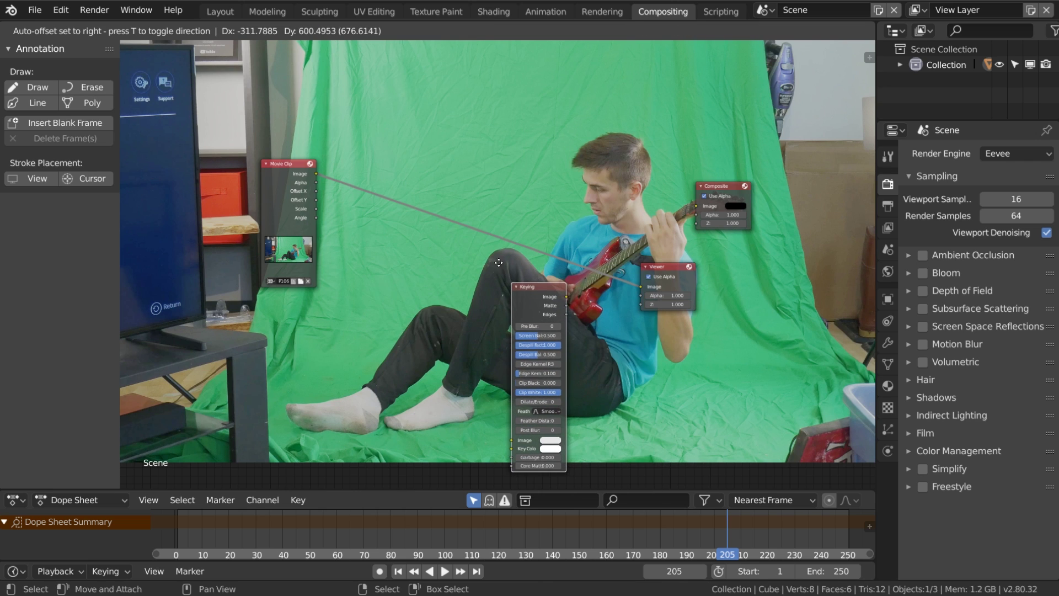
{"action": "left_click", "coordinate": [483, 243]}
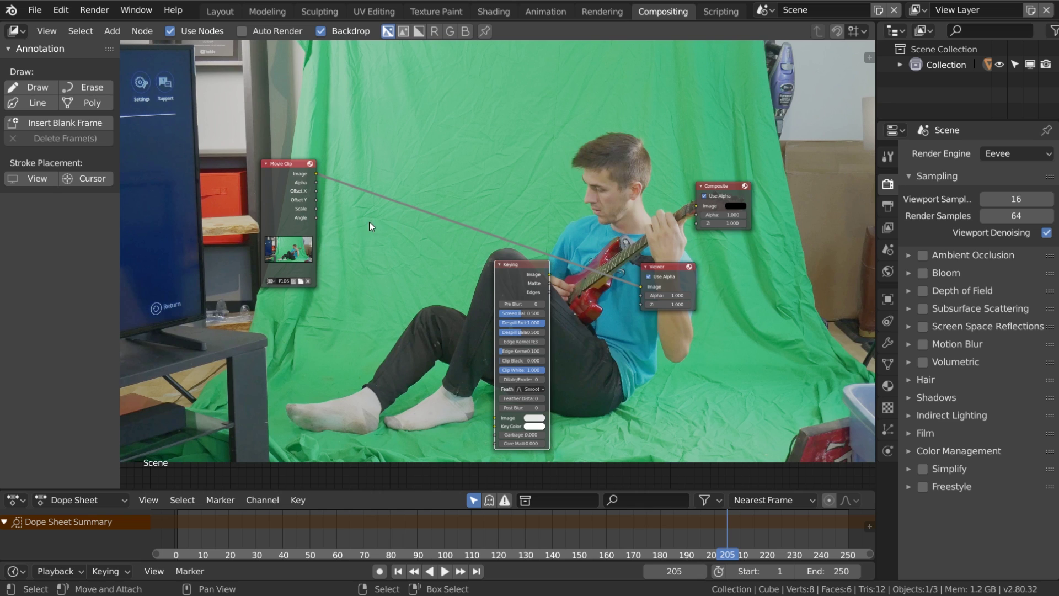
Step: Add a Mask input node below the Movie Clip node and assign the existing mask to it
{"action": "middle_click_drag", "start_coordinate": [519, 275], "coordinate": [501, 208]}
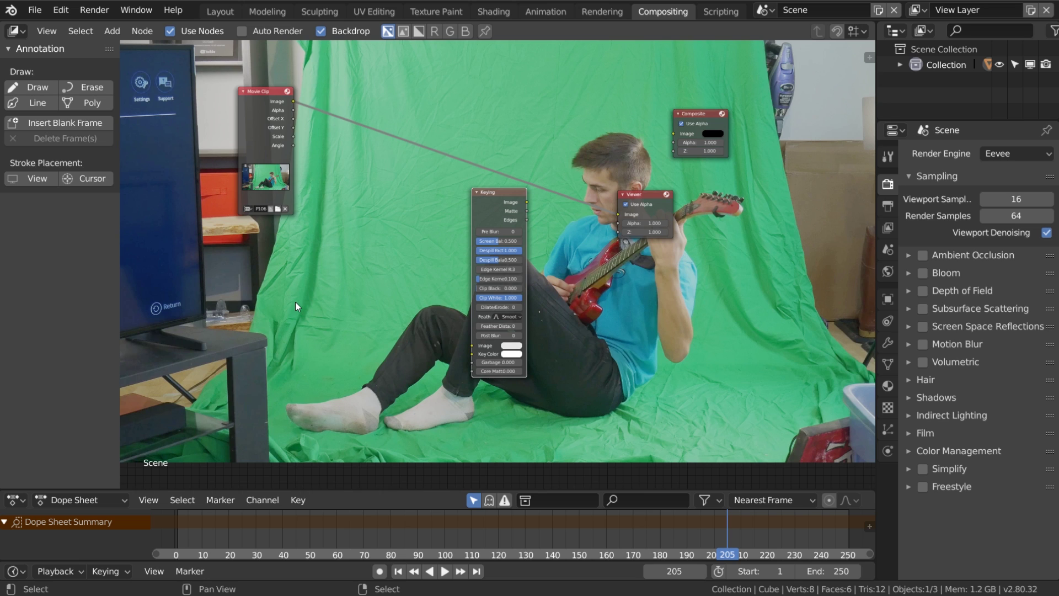
{"action": "key", "text": "shift+a"}
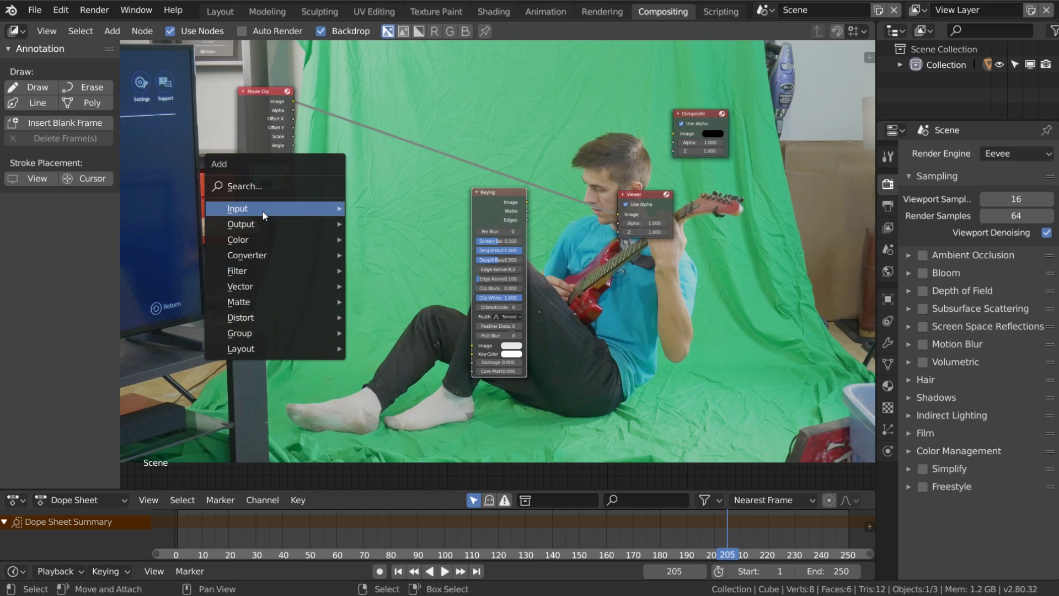
{"action": "mouse_move", "coordinate": [263, 211]}
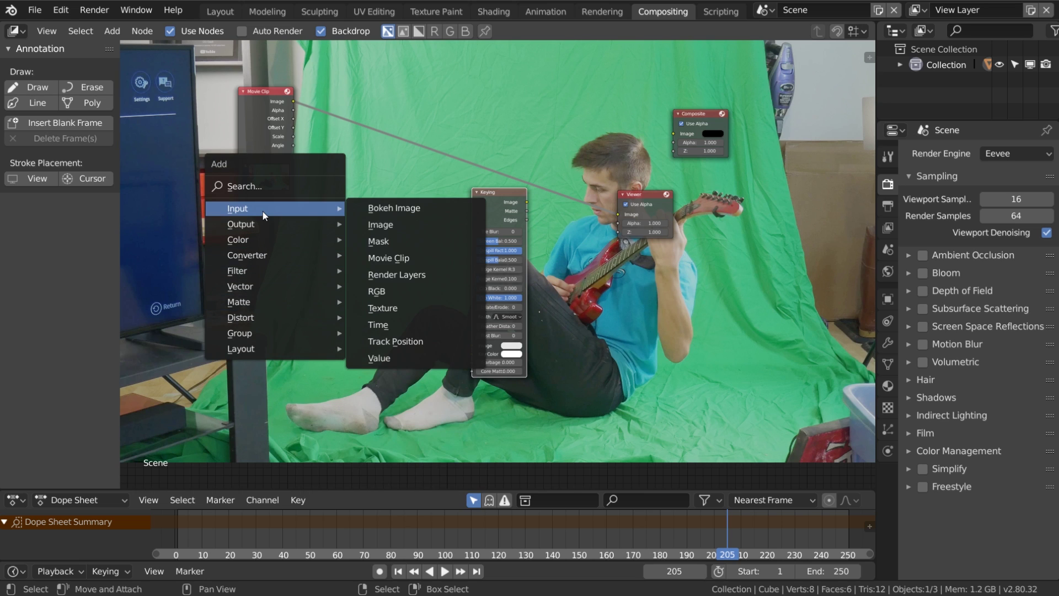
{"action": "left_click", "coordinate": [391, 248]}
{"action": "left_click", "coordinate": [363, 319]}
{"action": "scroll", "coordinate": [311, 347], "scroll_direction": "up", "scroll_amount": 1}
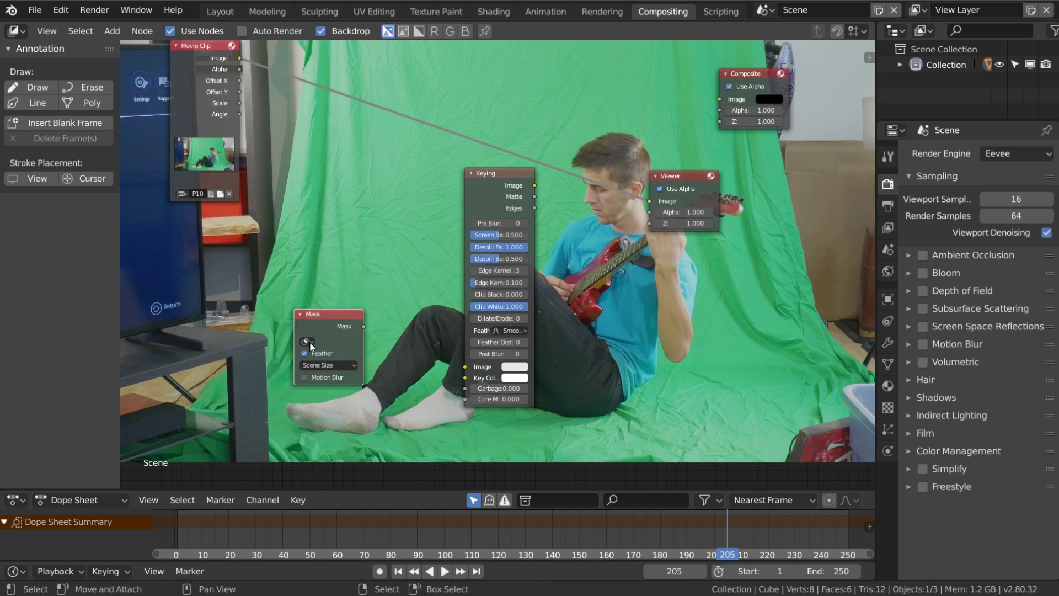
{"action": "left_click", "coordinate": [311, 342]}
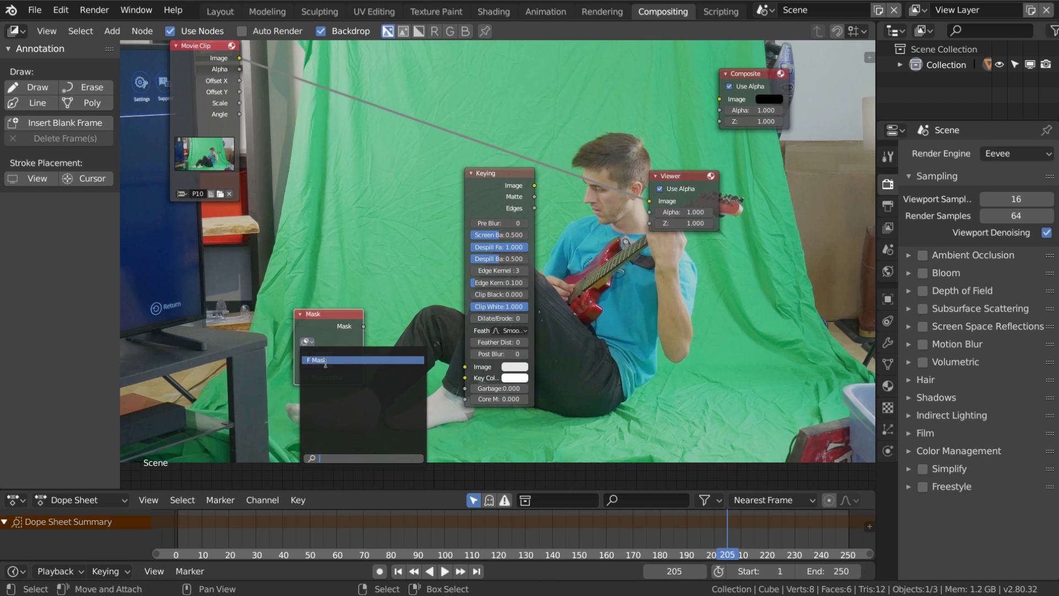
{"action": "left_click", "coordinate": [326, 362]}
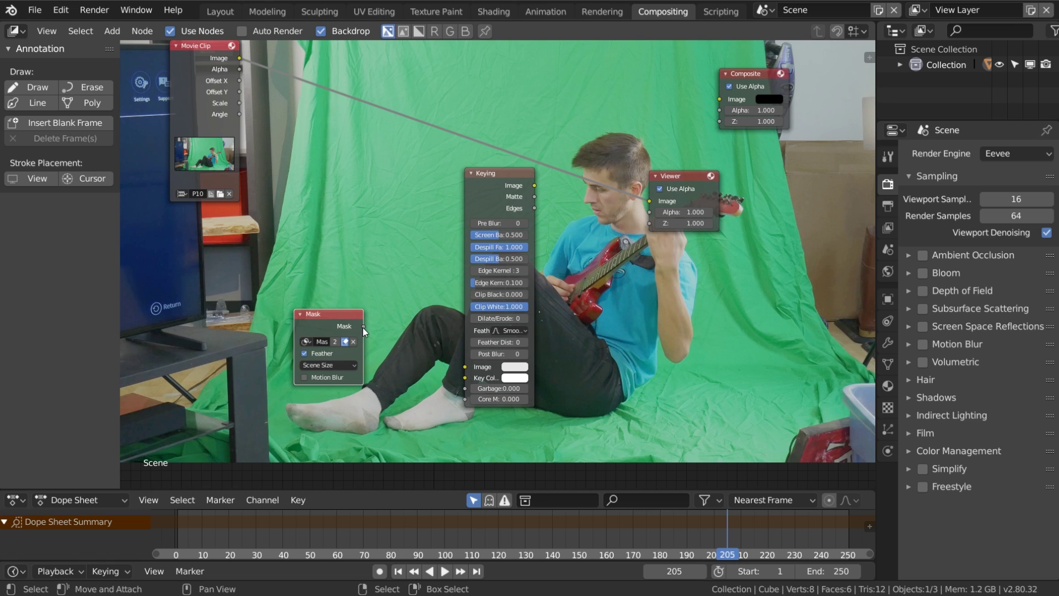
Step: Connect the mask to the Keying node's Garbage Matte and the clip image to its Image input, previewing the keyed image in the Viewer
{"action": "left_click_drag", "start_coordinate": [362, 326], "coordinate": [460, 388]}
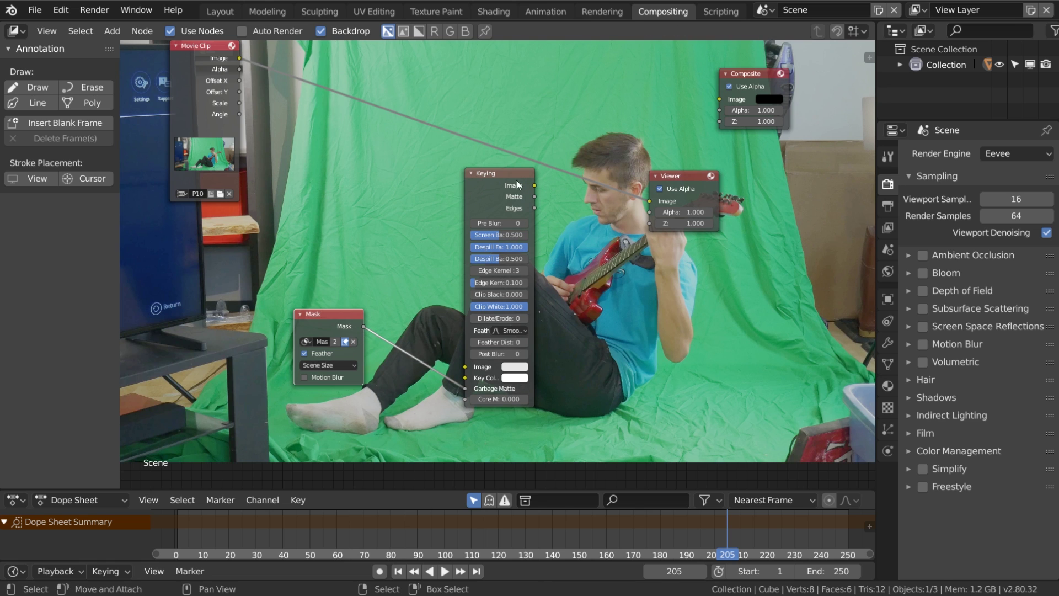
{"action": "scroll", "coordinate": [343, 168], "scroll_direction": "down", "scroll_amount": 2}
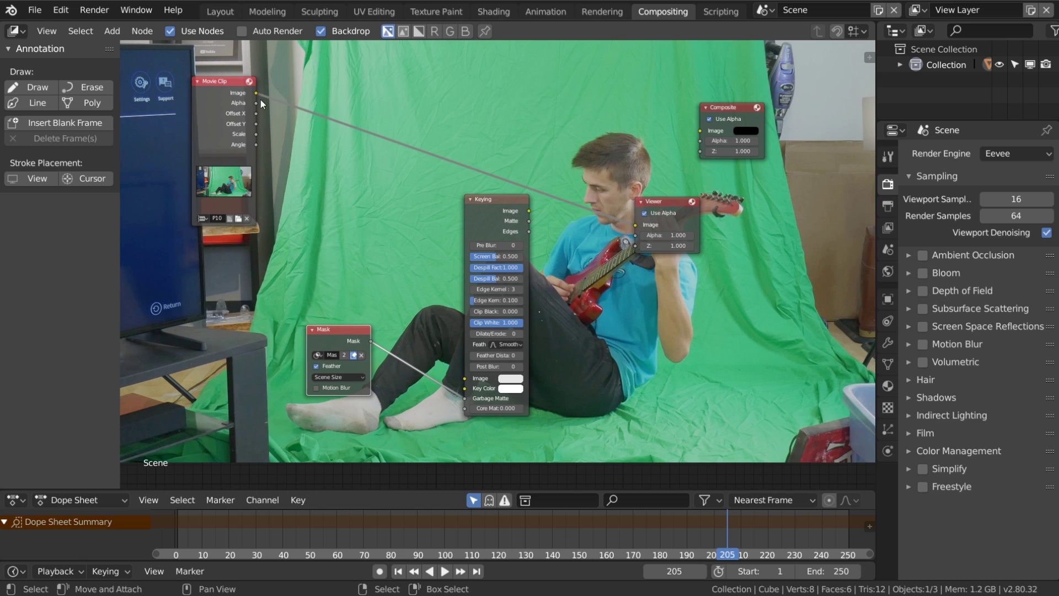
{"action": "left_click_drag", "start_coordinate": [256, 93], "coordinate": [465, 379]}
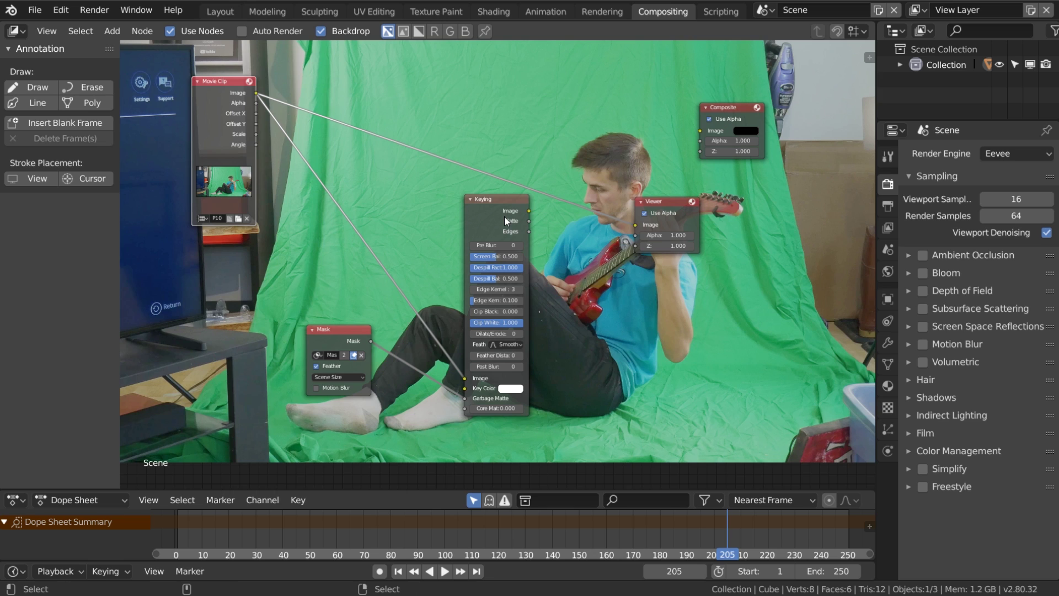
{"action": "left_click", "coordinate": [504, 217], "text": "ctrl+shift"}
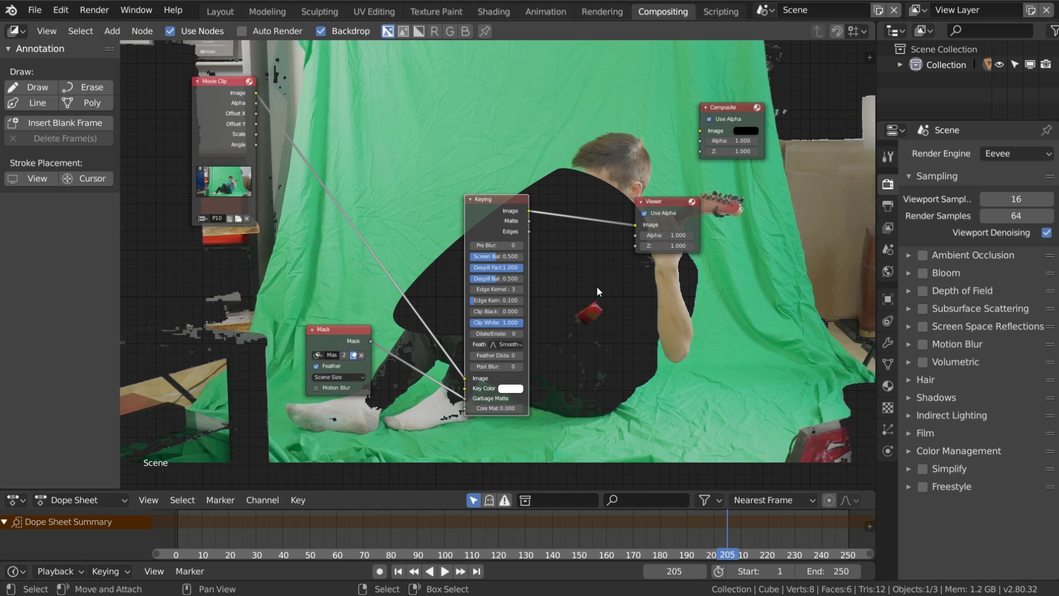
Step: Move the Mask node aside and insert an Invert node between it and the Keying node's Garbage Matte input
{"action": "left_click_drag", "start_coordinate": [312, 329], "coordinate": [235, 311]}
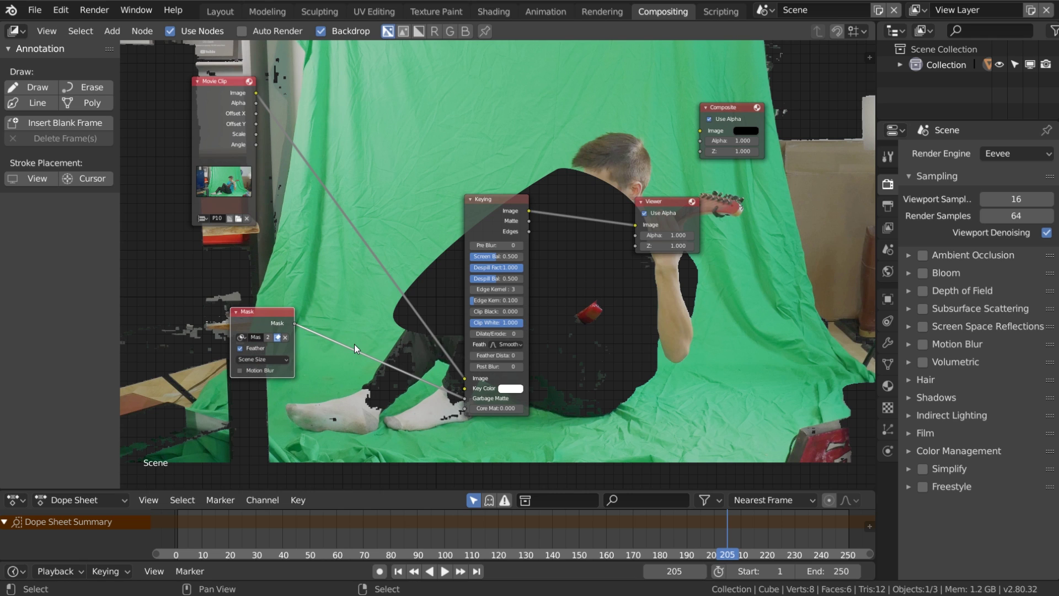
{"action": "key", "text": "shift+a"}
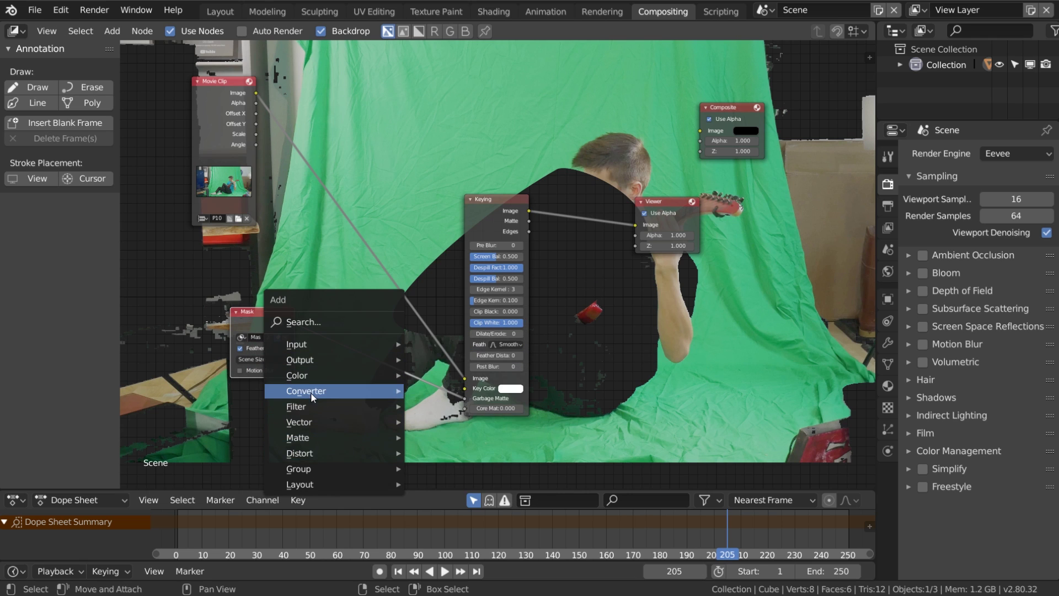
{"action": "mouse_move", "coordinate": [308, 377]}
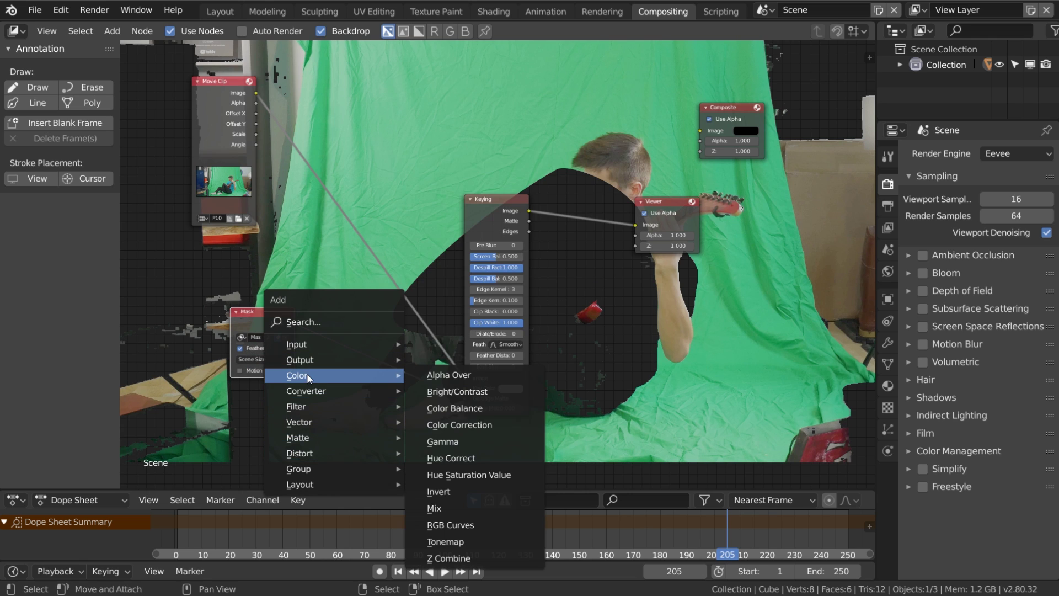
{"action": "left_click", "coordinate": [465, 489]}
{"action": "left_click", "coordinate": [325, 336]}
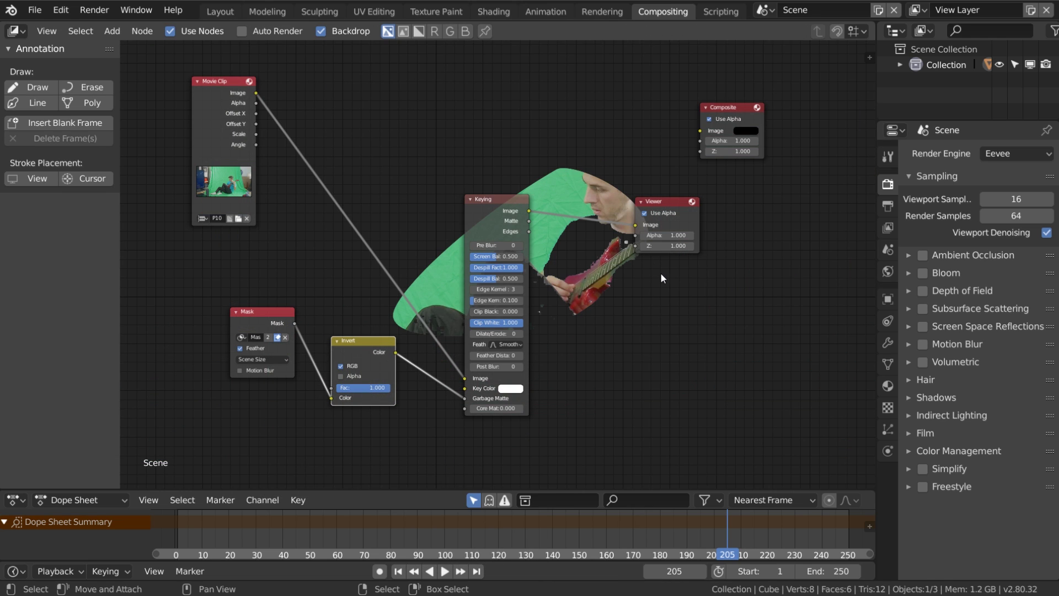
Step: Set the render output resolution to 3840 x 2160 px
{"action": "middle_click_drag", "start_coordinate": [516, 340], "coordinate": [454, 351]}
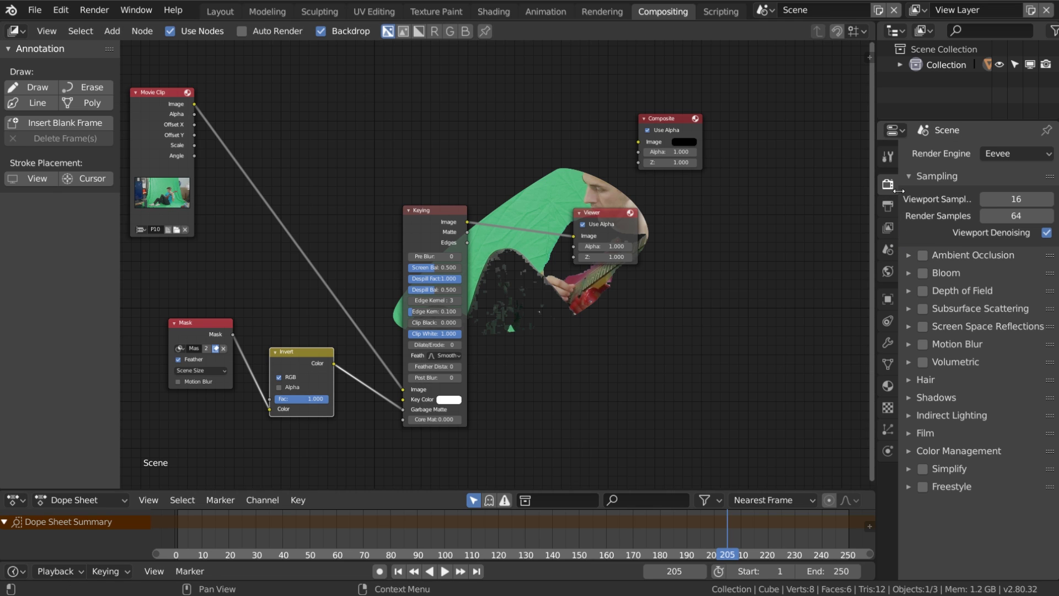
{"action": "left_click", "coordinate": [888, 208]}
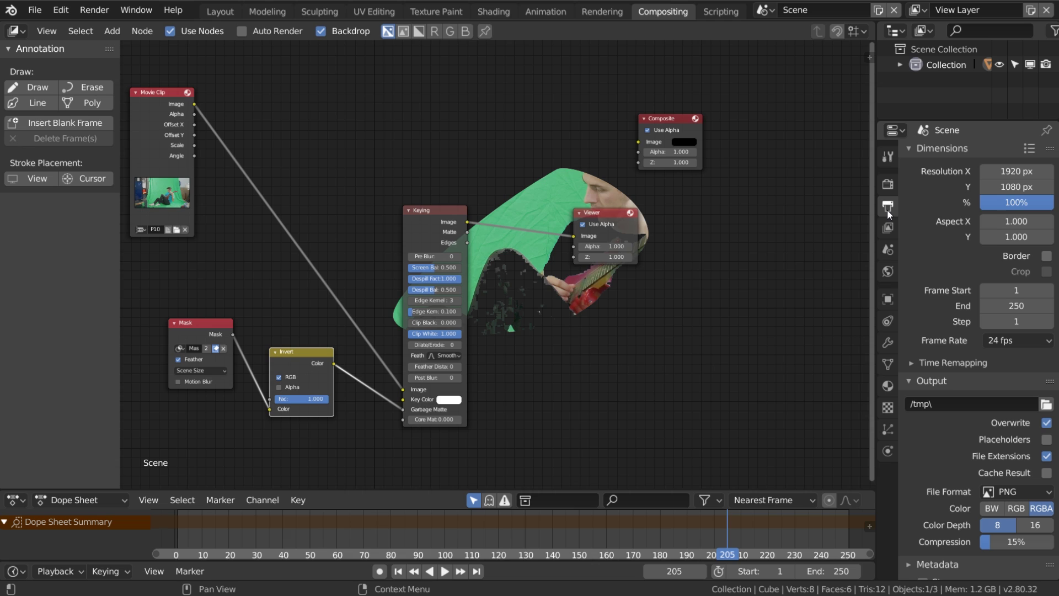
{"action": "left_click", "coordinate": [1007, 173]}
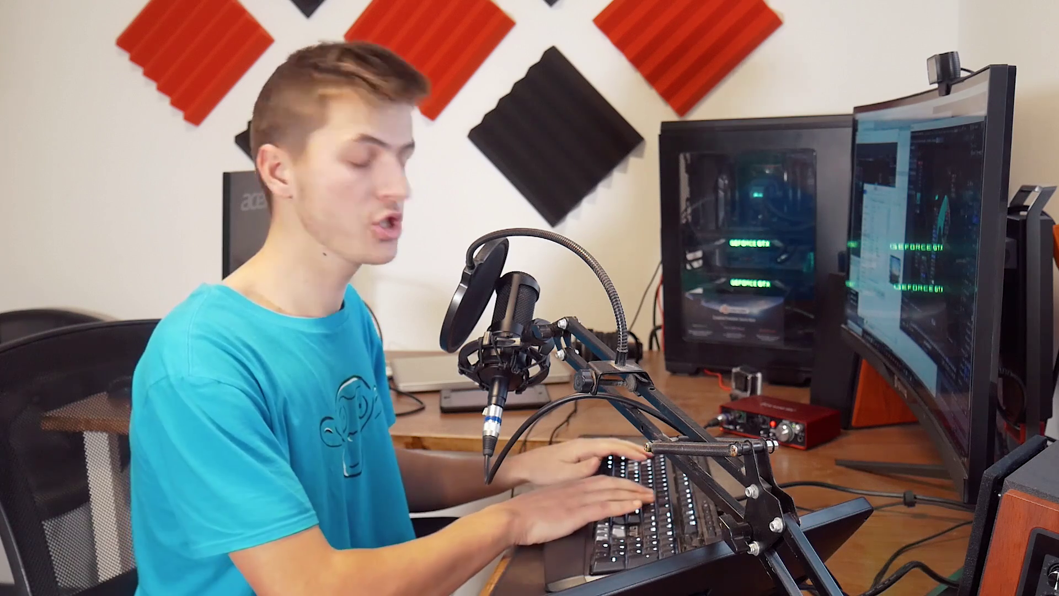
{"action": "type", "text": "3"}
{"action": "type", "text": "8"}
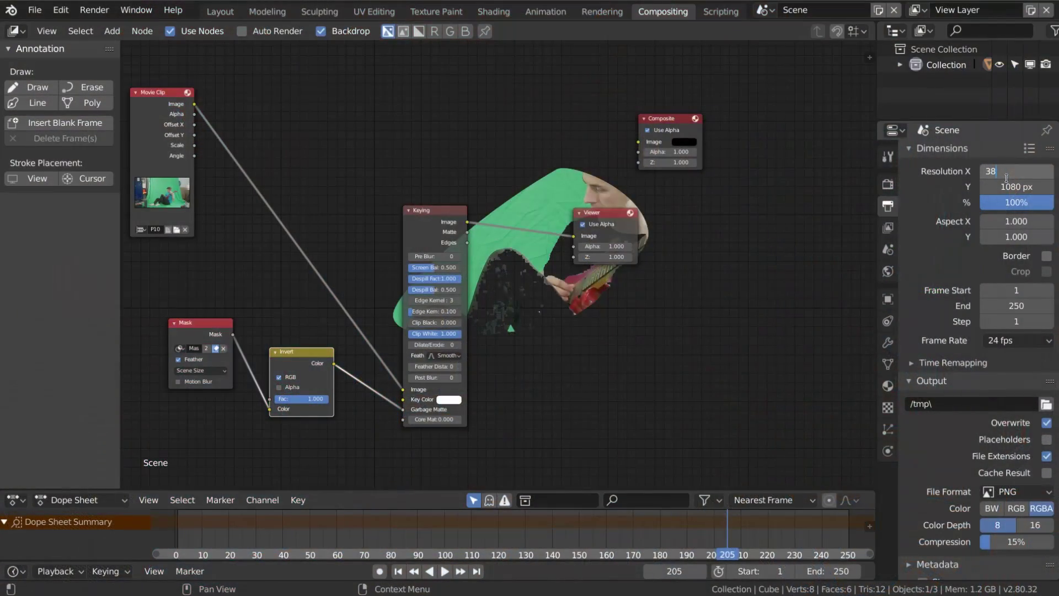
{"action": "type", "text": "40"}
{"action": "key", "text": "Tab"}
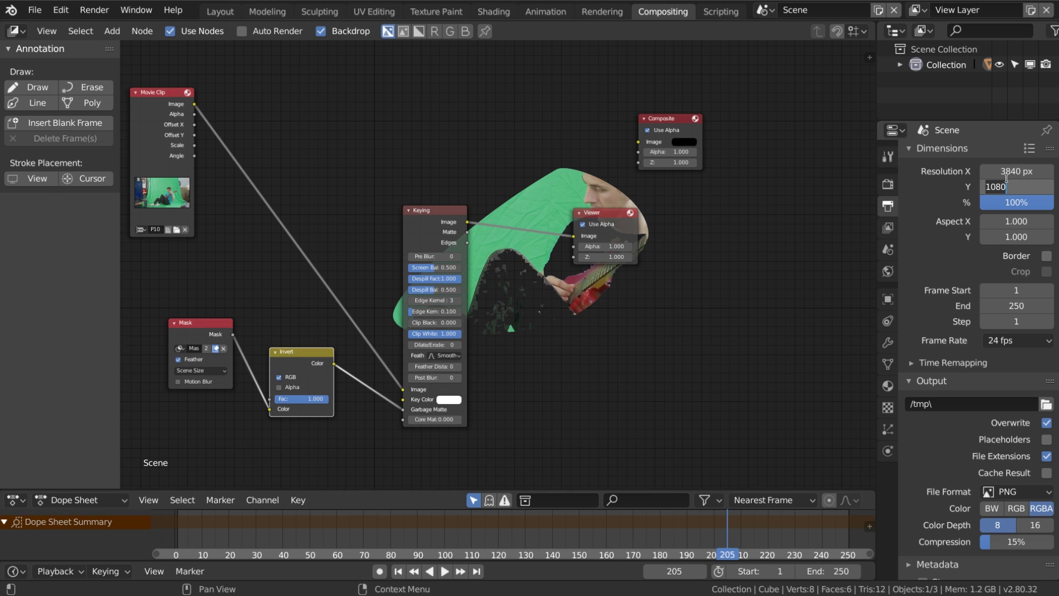
{"action": "type", "text": "2160"}
{"action": "key", "text": "Return"}
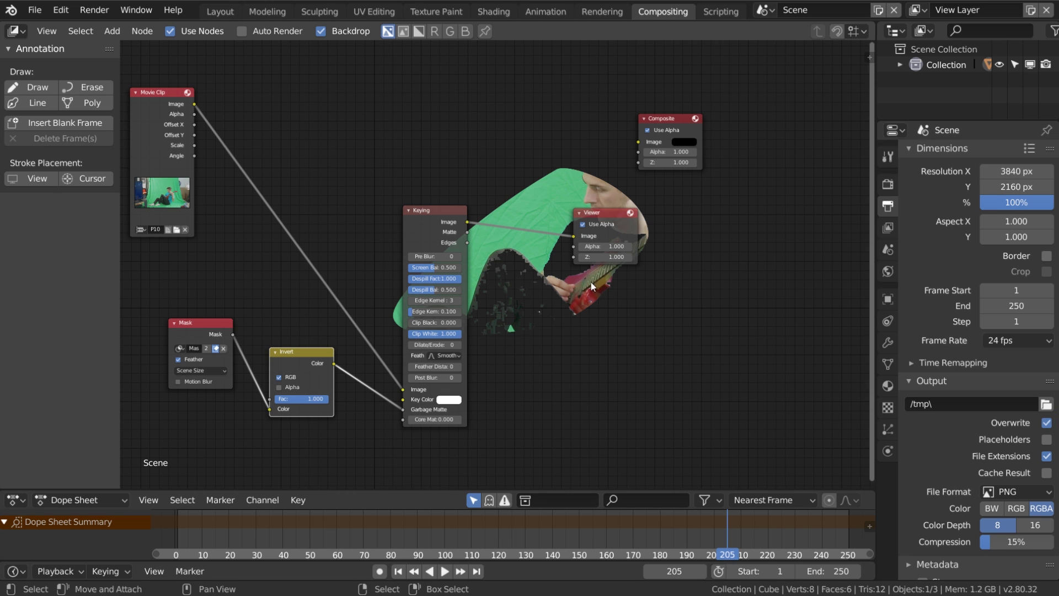
Step: Reapply the Scene Size option on the Mask node to refresh the mask at the new resolution
{"action": "scroll", "coordinate": [601, 280], "scroll_direction": "down", "scroll_amount": 1}
{"action": "scroll", "coordinate": [528, 347], "scroll_direction": "up", "scroll_amount": 1}
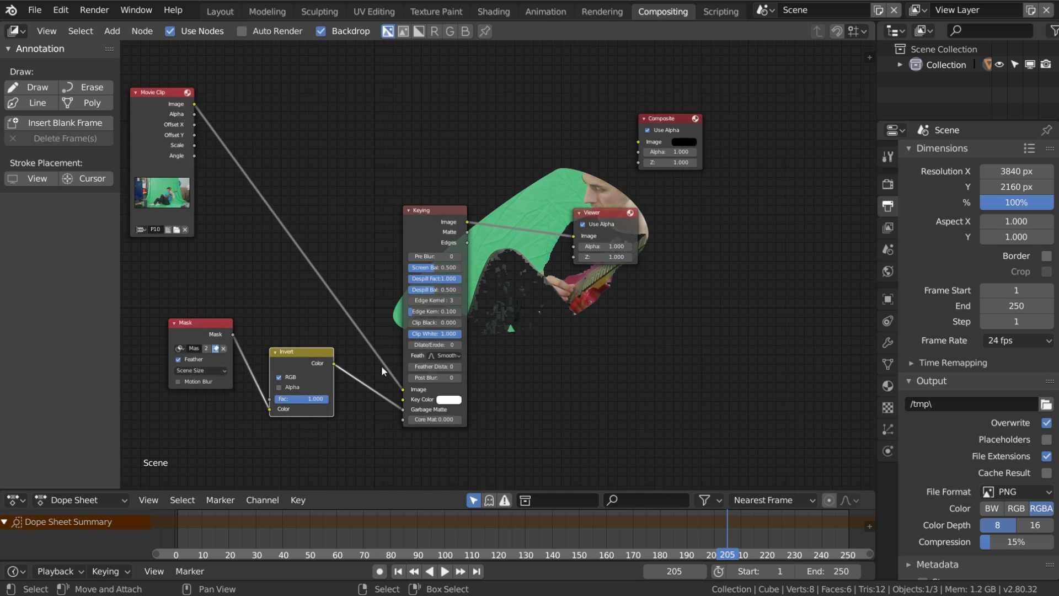
{"action": "left_click", "coordinate": [201, 371]}
{"action": "left_click", "coordinate": [203, 359]}
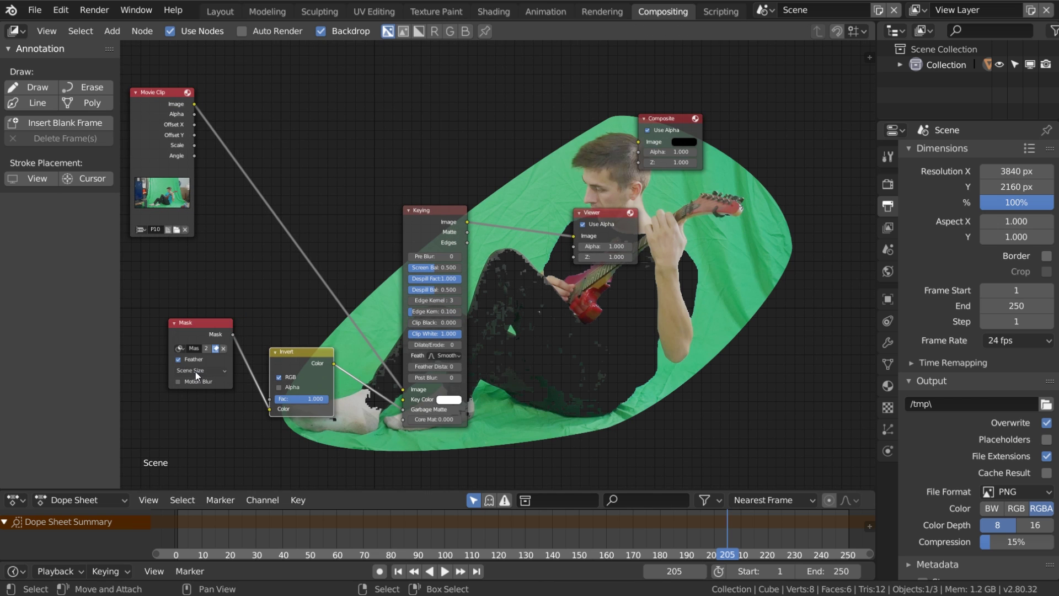
Step: Sample the Keying node's Key Color from the green backdrop just below the guitarist's legs
{"action": "scroll", "coordinate": [717, 365], "scroll_direction": "down", "scroll_amount": 1}
{"action": "scroll", "coordinate": [734, 370], "scroll_direction": "down", "scroll_amount": 2}
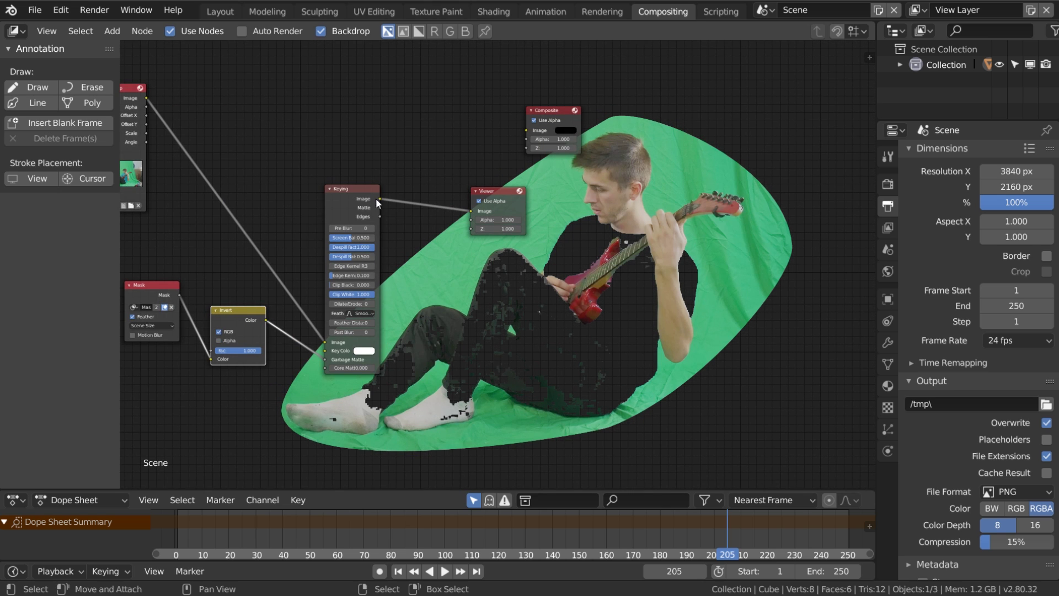
{"action": "middle_click_drag", "start_coordinate": [424, 182], "coordinate": [408, 129]}
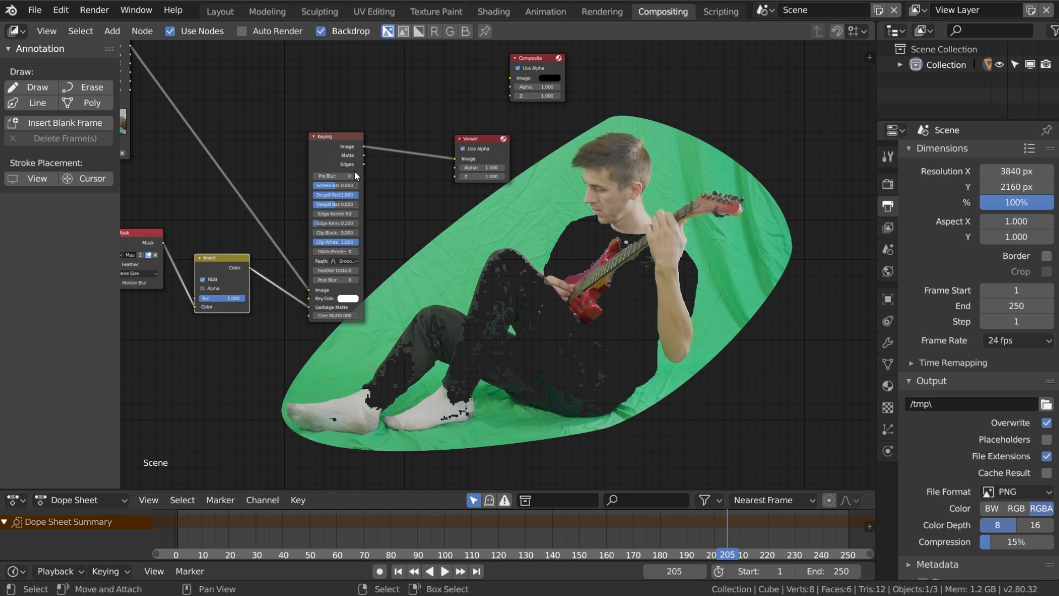
{"action": "scroll", "coordinate": [320, 194], "scroll_direction": "up", "scroll_amount": 2}
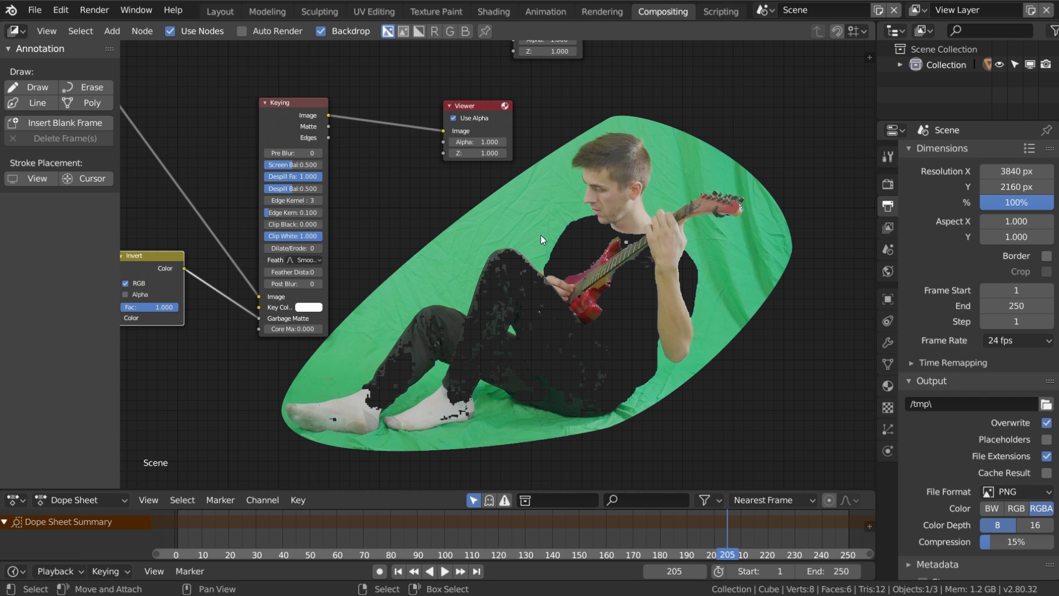
{"action": "left_click", "coordinate": [309, 307]}
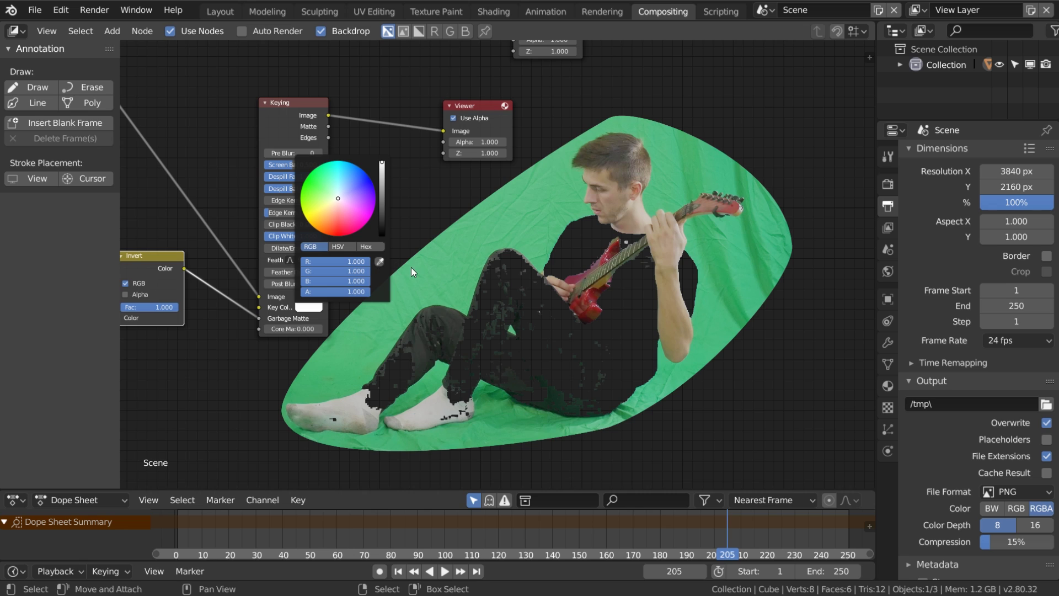
{"action": "left_click", "coordinate": [380, 261]}
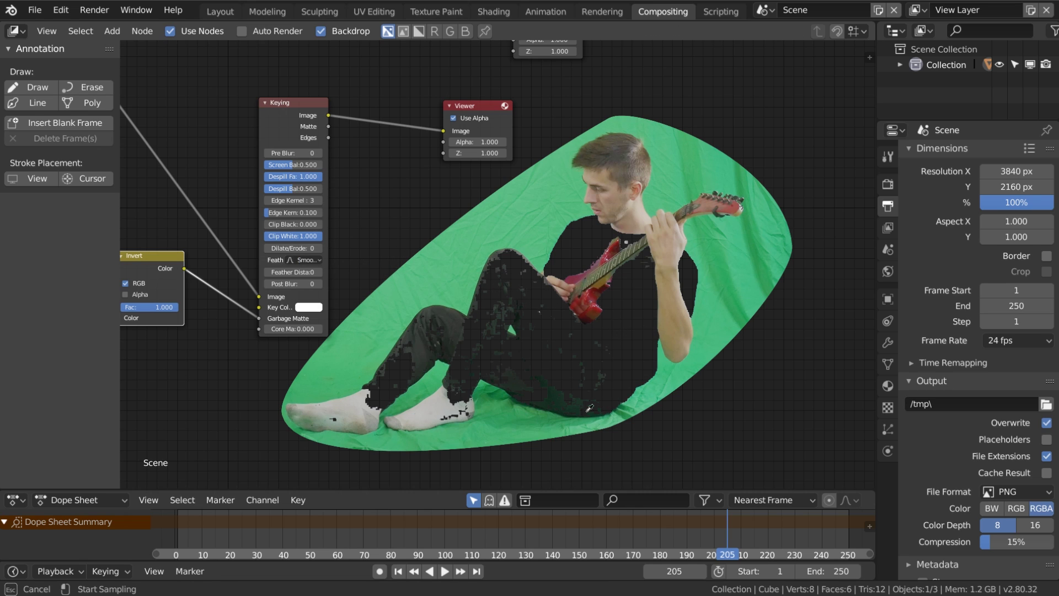
{"action": "left_click", "coordinate": [497, 396]}
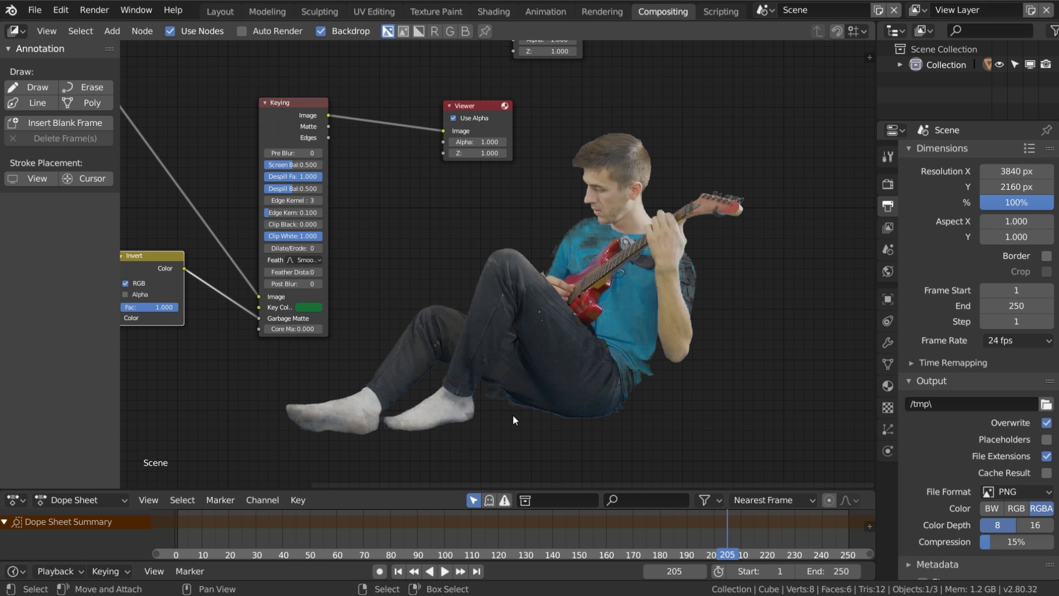
Step: Set the Keying node's Clip Black to 0.027 and Clip White to 0.073
{"action": "scroll", "coordinate": [439, 287], "scroll_direction": "up", "scroll_amount": 1}
{"action": "middle_click_drag", "start_coordinate": [422, 245], "coordinate": [437, 259]}
{"action": "scroll", "coordinate": [347, 249], "scroll_direction": "up", "scroll_amount": 1}
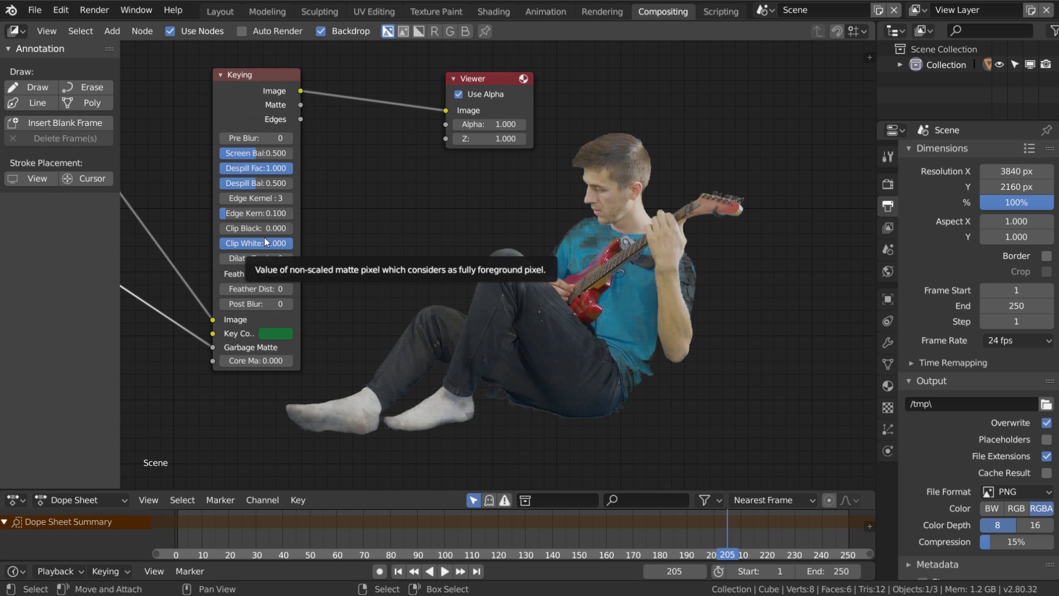
{"action": "left_click_drag", "start_coordinate": [242, 229], "coordinate": [254, 229]}
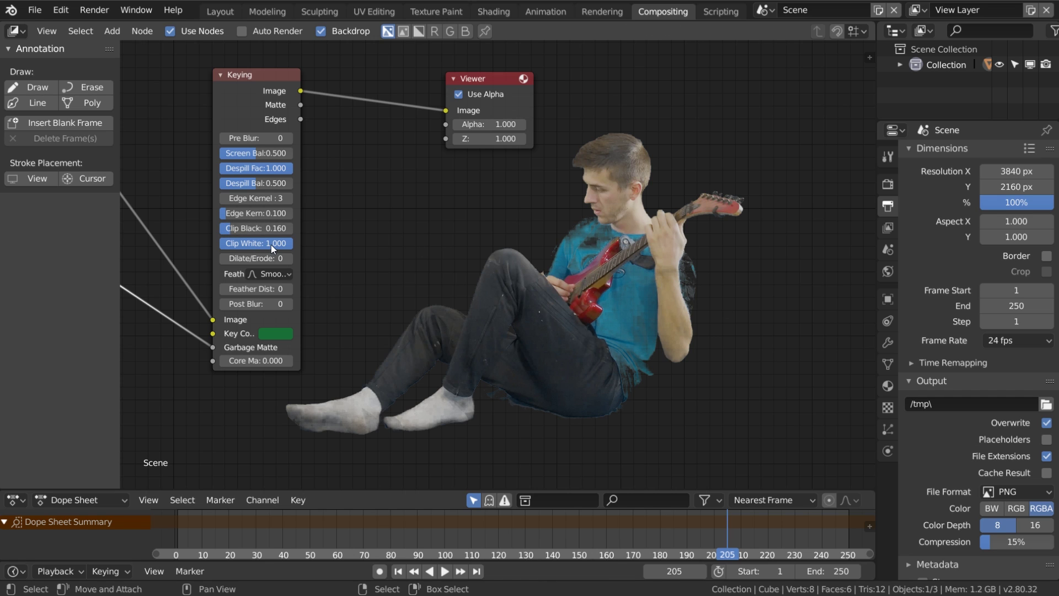
{"action": "left_click_drag", "start_coordinate": [293, 243], "coordinate": [230, 231]}
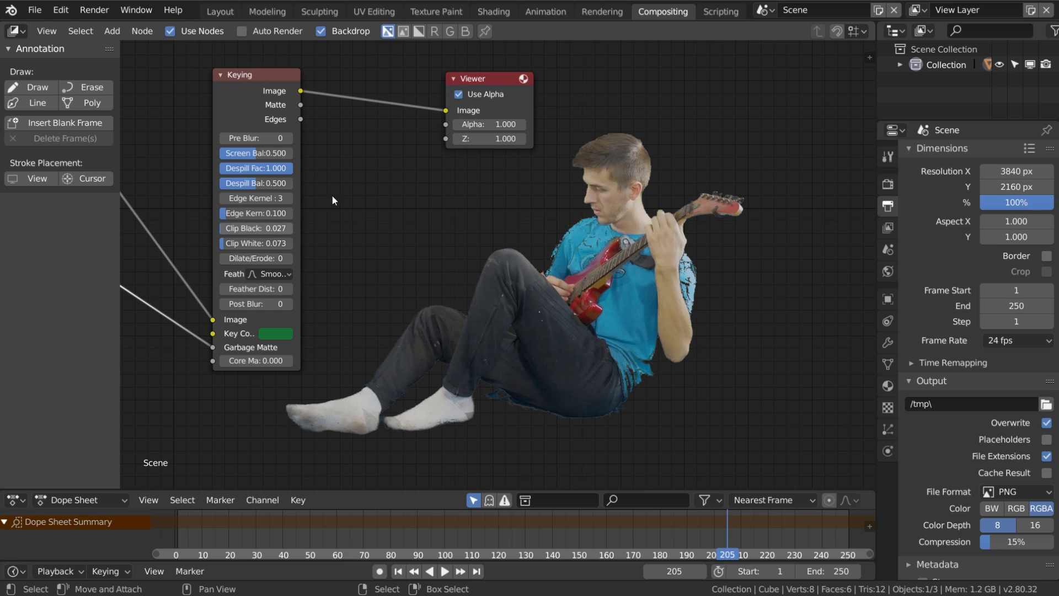
Step: Preview the Keying node's Matte output in the Viewer and enlarge the backdrop image around the guitarist's silhouette
{"action": "left_click", "coordinate": [267, 94], "text": "ctrl+shift"}
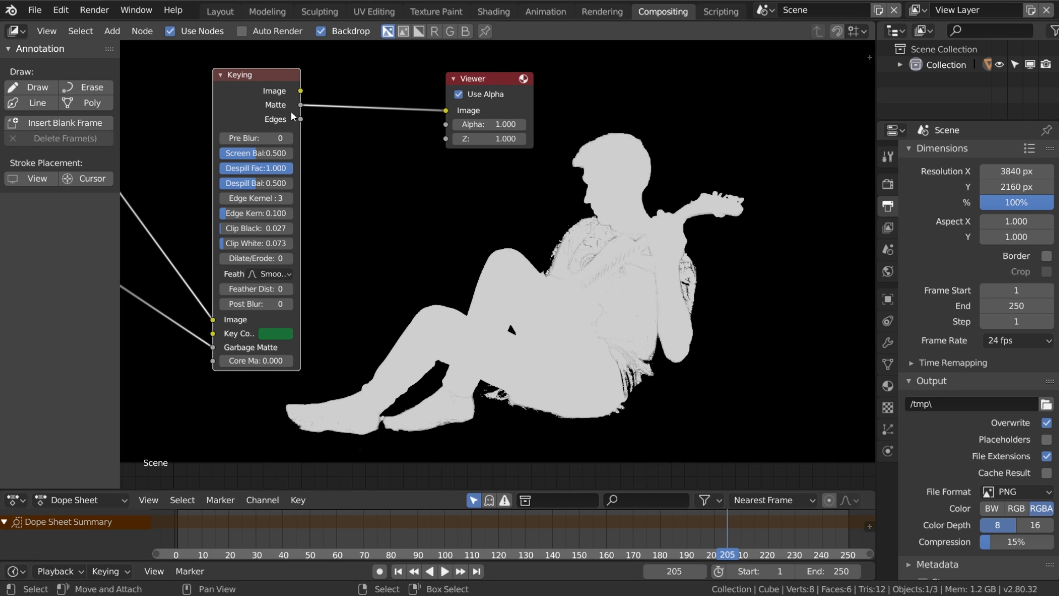
{"action": "left_click_drag", "start_coordinate": [280, 85], "coordinate": [272, 100]}
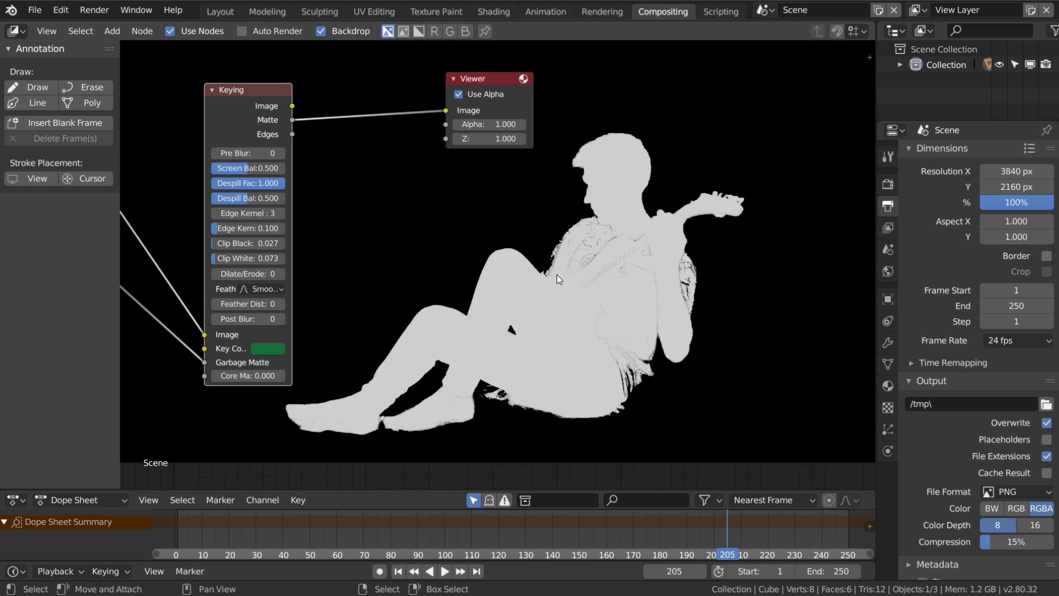
{"action": "key", "text": "v"}
{"action": "key", "text": "v"}
{"action": "middle_click_drag", "start_coordinate": [651, 379], "coordinate": [631, 322], "text": "alt"}
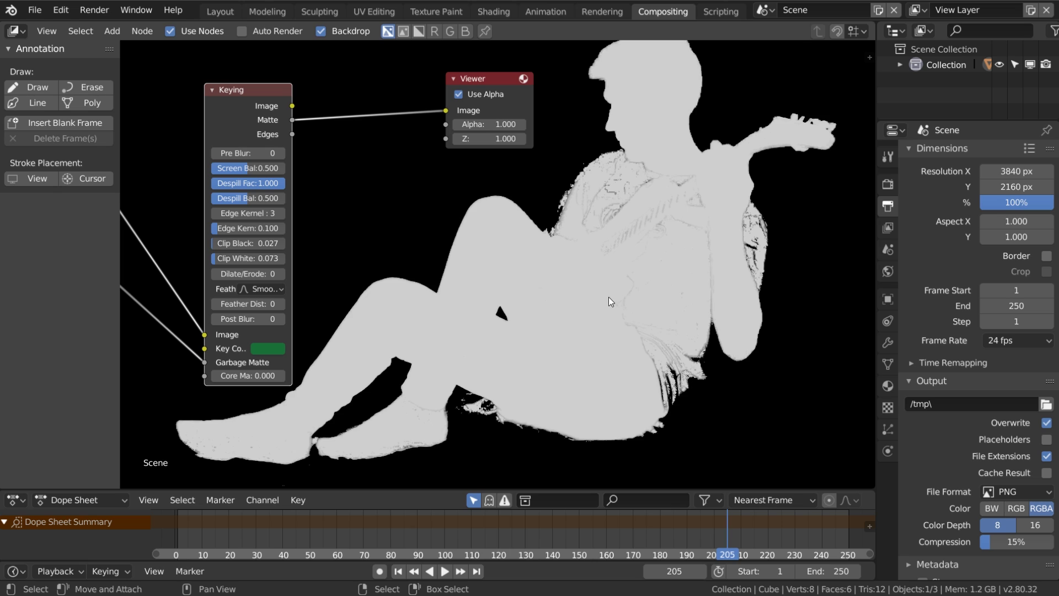
Step: Set Clip Black to 0.000 and shift the Key Color to a purer, slightly brighter green
{"action": "left_click_drag", "start_coordinate": [247, 244], "coordinate": [228, 244]}
{"action": "left_click", "coordinate": [266, 350]}
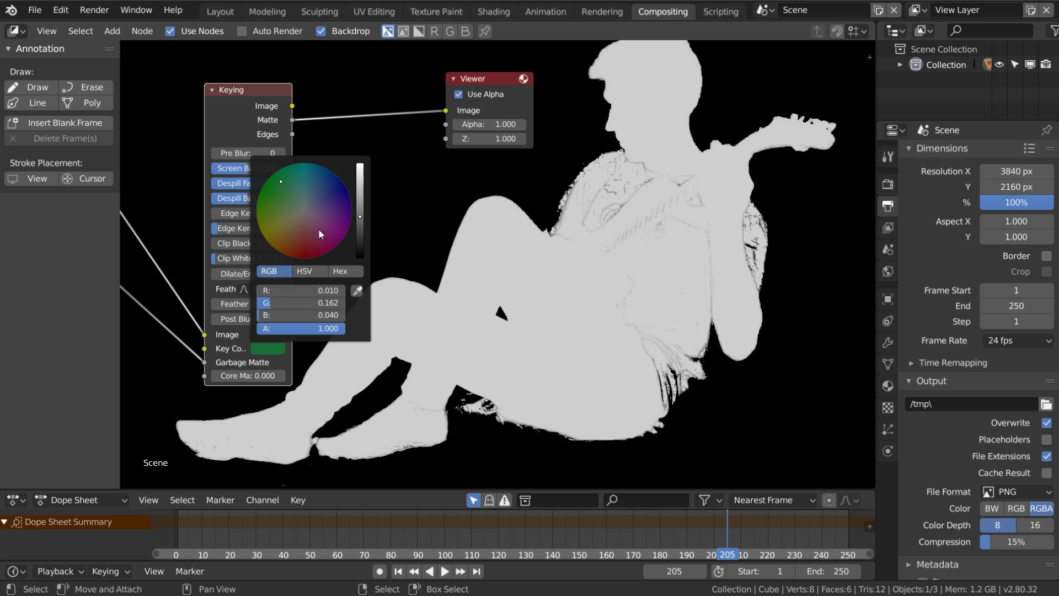
{"action": "left_click", "coordinate": [280, 180]}
{"action": "mouse_move", "coordinate": [283, 180]}
{"action": "left_mouse_down"}
{"action": "mouse_move", "coordinate": [257, 207]}
{"action": "mouse_move", "coordinate": [263, 194]}
{"action": "left_mouse_up"}
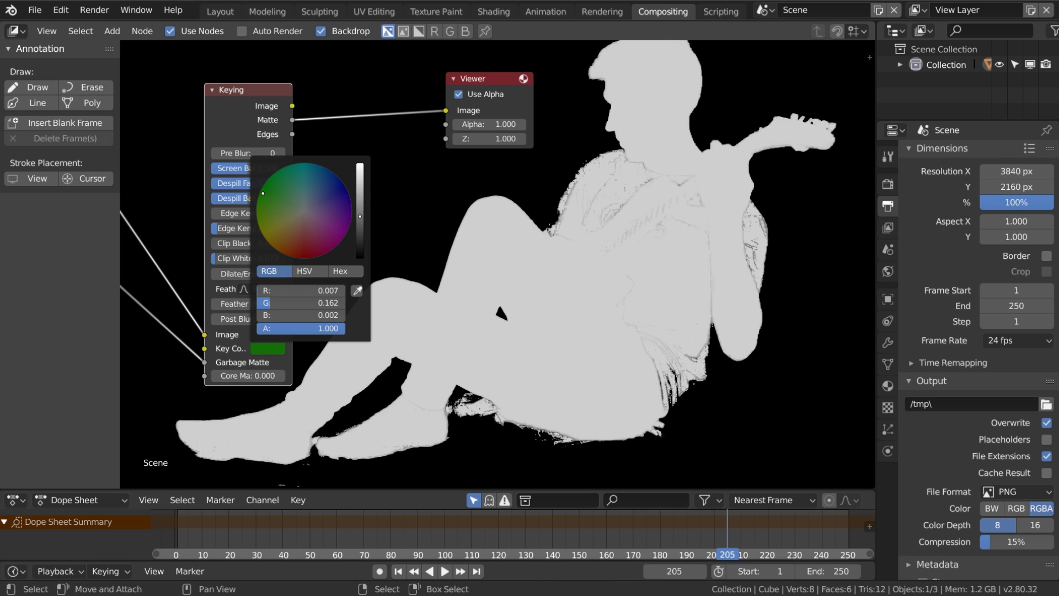
{"action": "left_click_drag", "start_coordinate": [360, 216], "coordinate": [360, 211]}
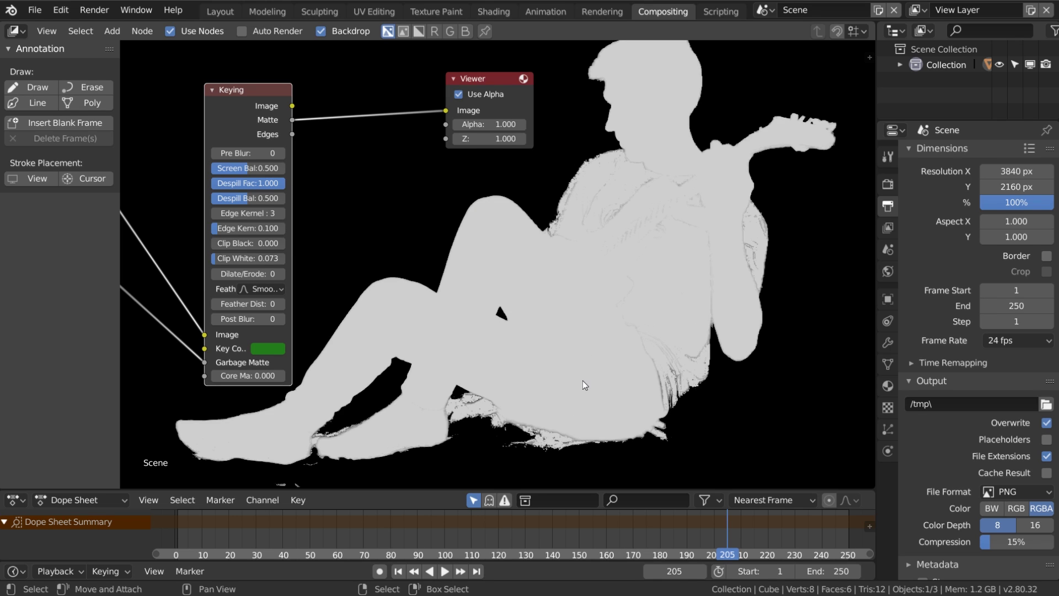
Step: Set Clip Black to 0.153, Clip White to 0.247 and Screen Balance to 0.207 on the Keying node
{"action": "left_click_drag", "start_coordinate": [248, 244], "coordinate": [267, 259]}
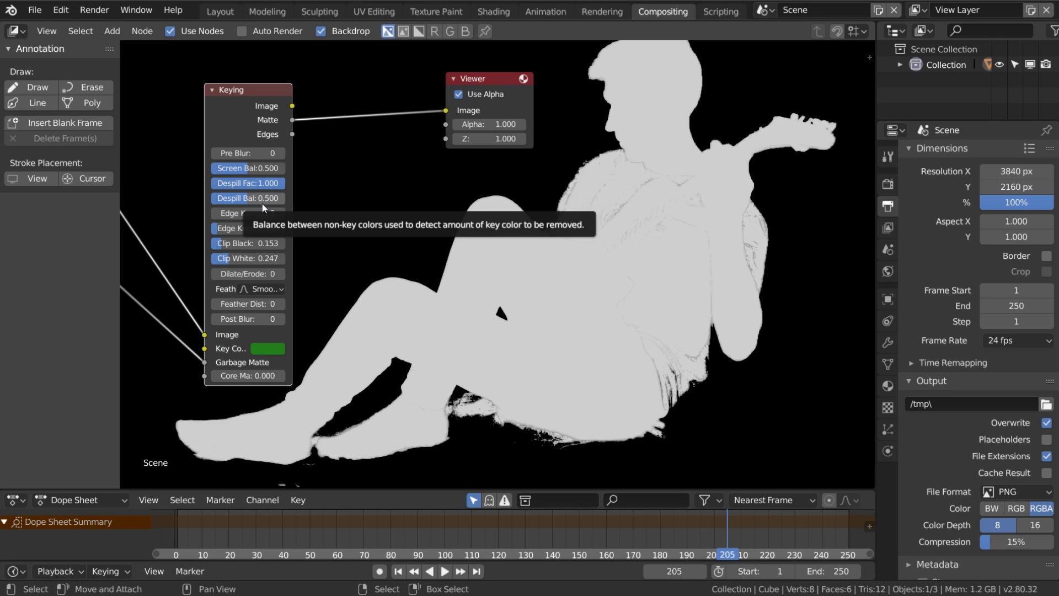
{"action": "left_click_drag", "start_coordinate": [248, 168], "coordinate": [235, 167]}
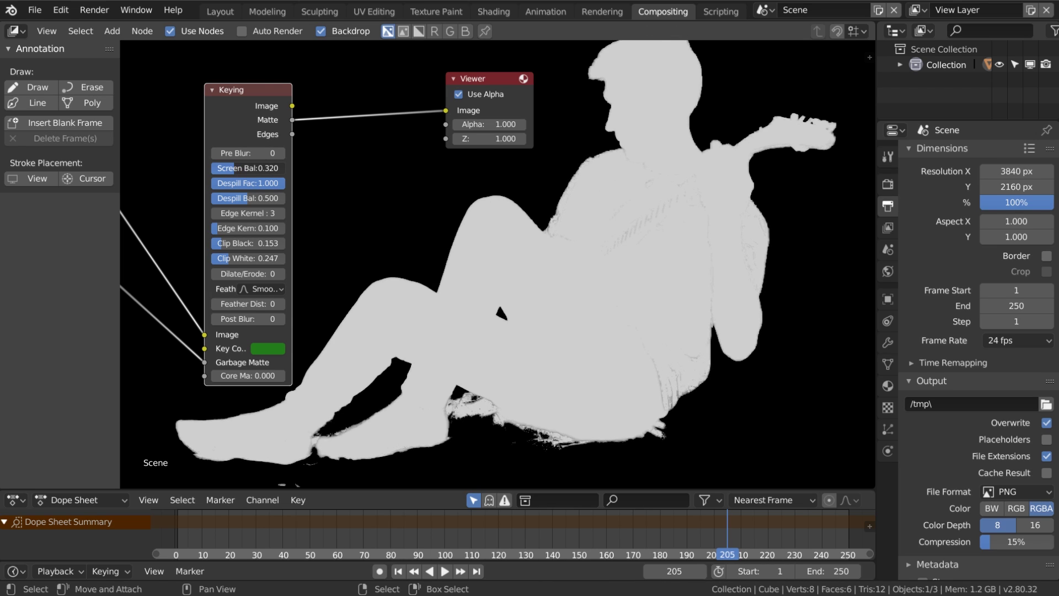
{"action": "left_click_drag", "start_coordinate": [234, 168], "coordinate": [226, 168]}
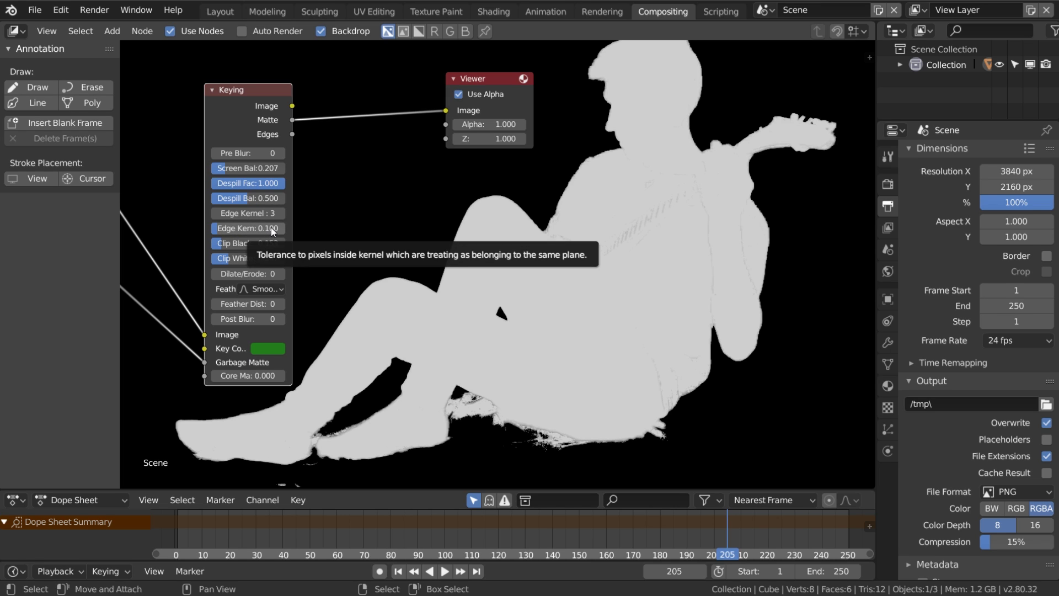
Step: Adjust the Keying node's edge kernel, trying radius 7 before returning to 3, and set its tolerance to 0.293
{"action": "left_click_drag", "start_coordinate": [280, 214], "coordinate": [298, 214]}
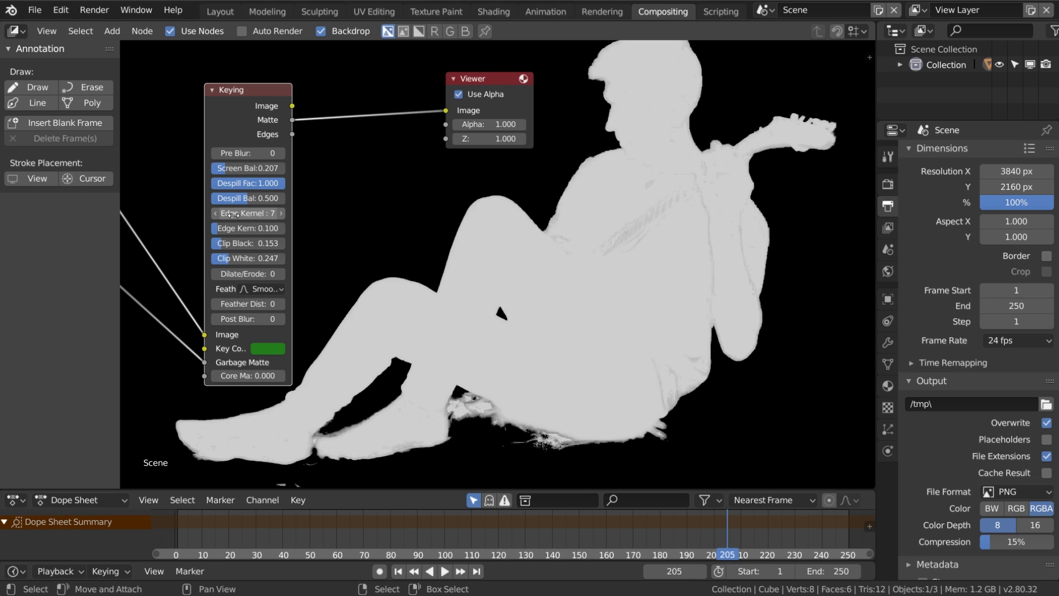
{"action": "left_click_drag", "start_coordinate": [237, 228], "coordinate": [249, 228]}
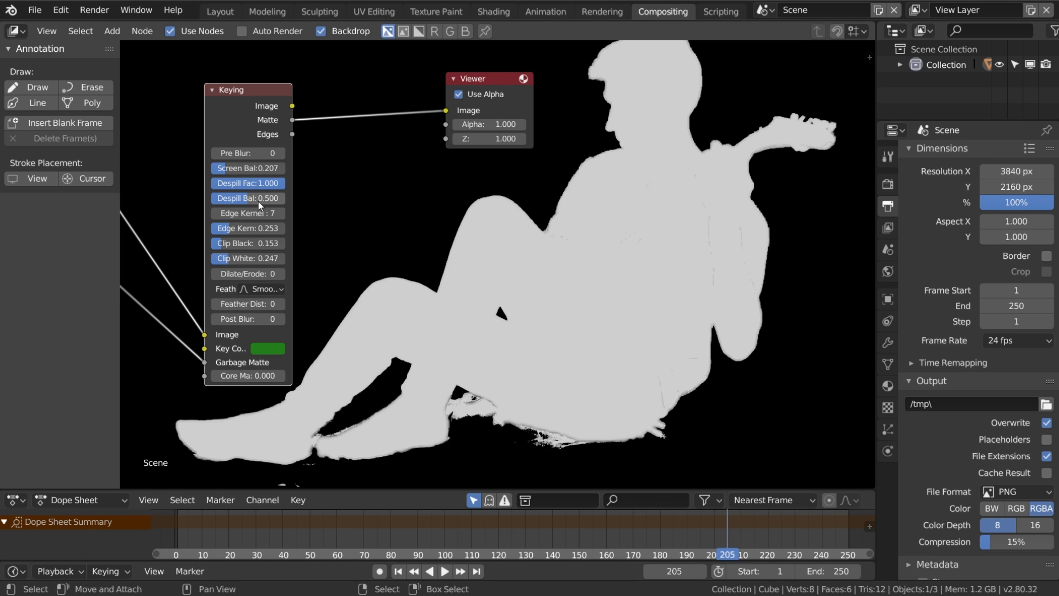
{"action": "left_click_drag", "start_coordinate": [257, 214], "coordinate": [246, 215]}
{"action": "mouse_move", "coordinate": [257, 228]}
{"action": "left_mouse_down"}
{"action": "mouse_move", "coordinate": [240, 228]}
{"action": "mouse_move", "coordinate": [249, 228]}
{"action": "left_mouse_up"}
{"action": "key", "text": "ctrl+z"}
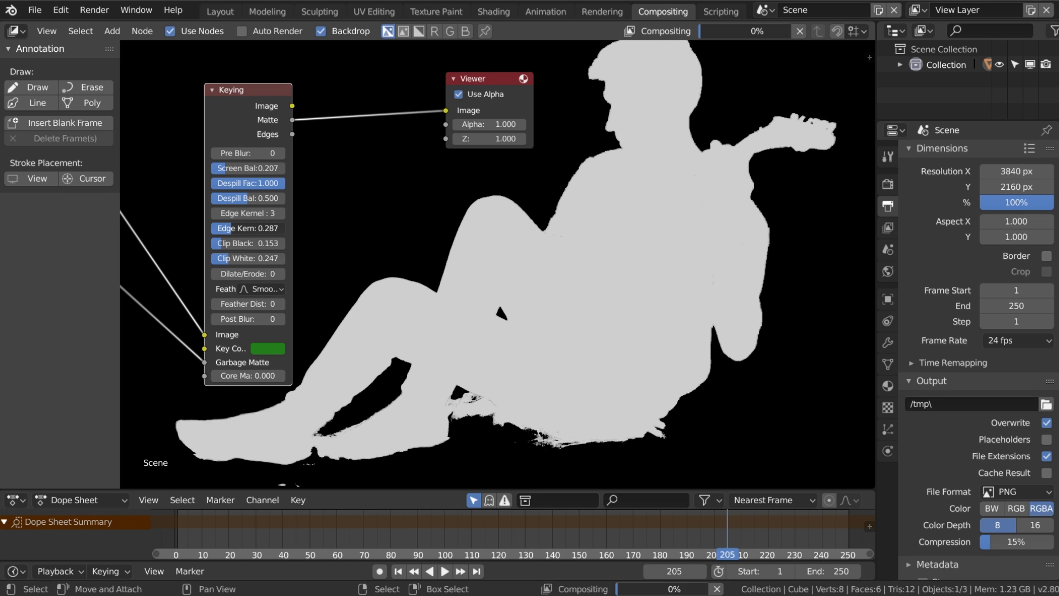
{"action": "left_click_drag", "start_coordinate": [237, 228], "coordinate": [341, 228]}
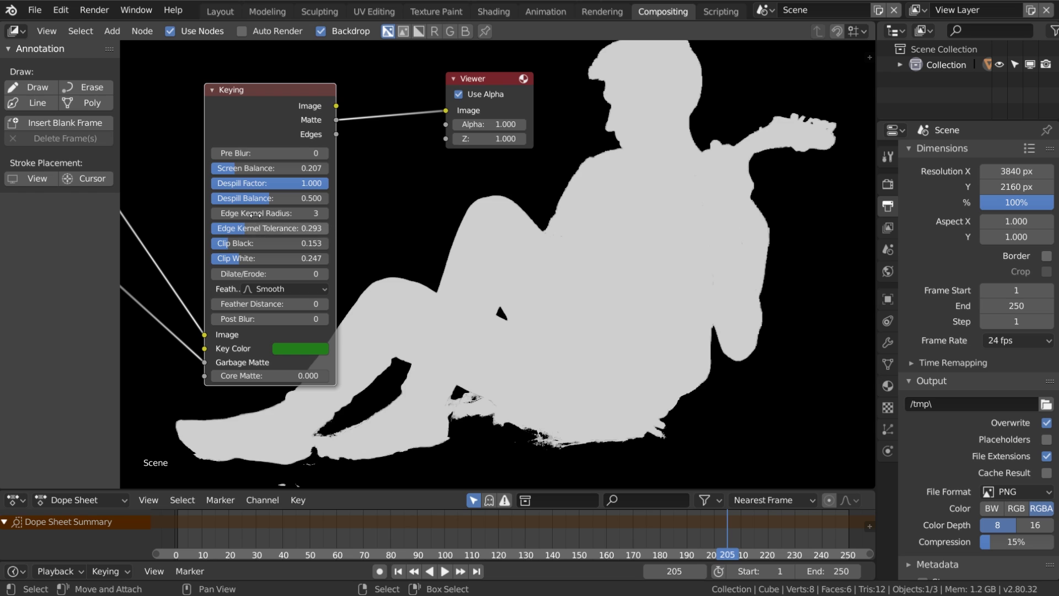
Step: Test higher Edge Kernel Radius values, return it to 3, and move the Keying node farther from the guitarist's silhouette
{"action": "left_click", "coordinate": [325, 213]}
{"action": "left_click", "coordinate": [327, 213]}
{"action": "left_click", "coordinate": [213, 214]}
{"action": "left_click_drag", "start_coordinate": [280, 90], "coordinate": [250, 73]}
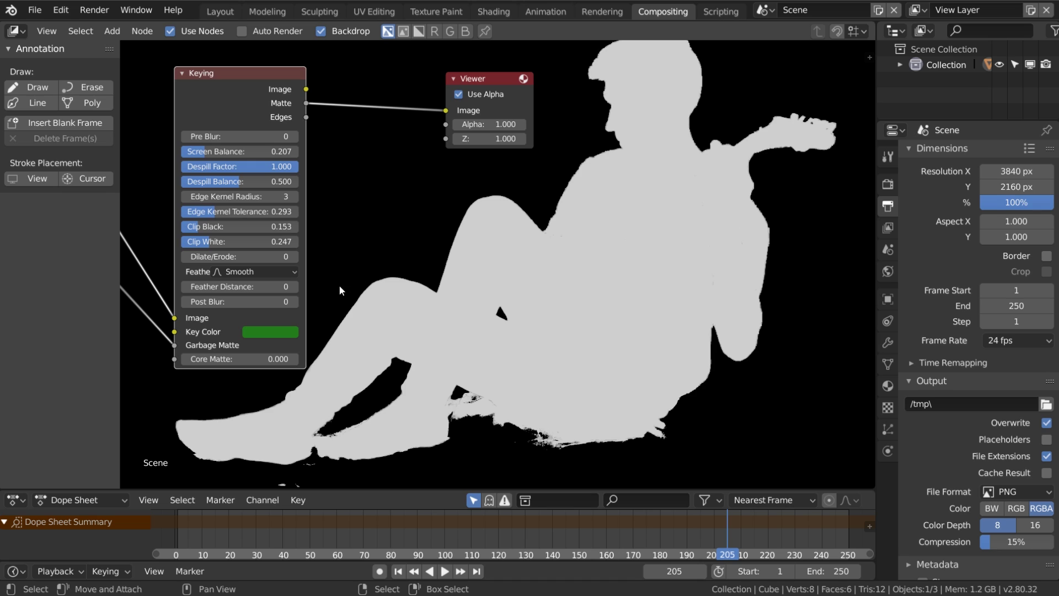
Step: Erode the matte by setting the Keying node's Dilate/Erode to -4
{"action": "left_click", "coordinate": [186, 256]}
{"action": "left_click", "coordinate": [186, 256]}
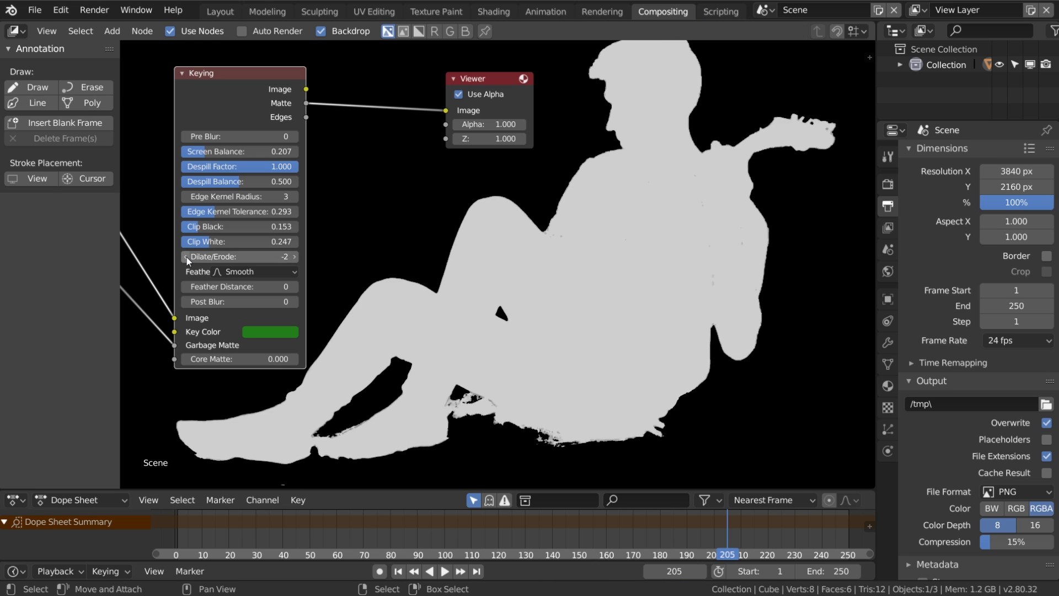
{"action": "left_click", "coordinate": [186, 257]}
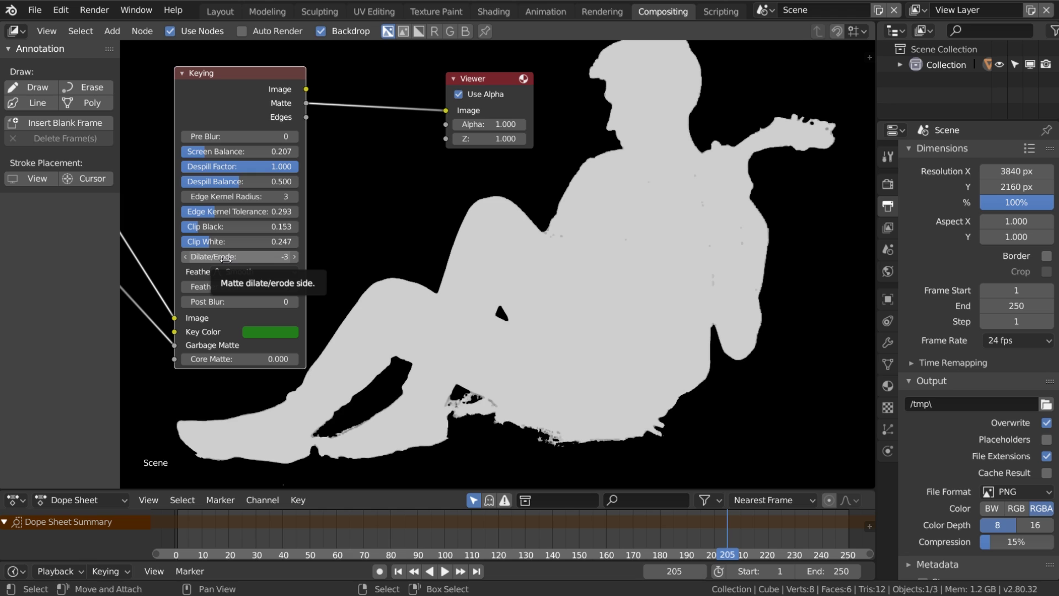
{"action": "left_click", "coordinate": [186, 256]}
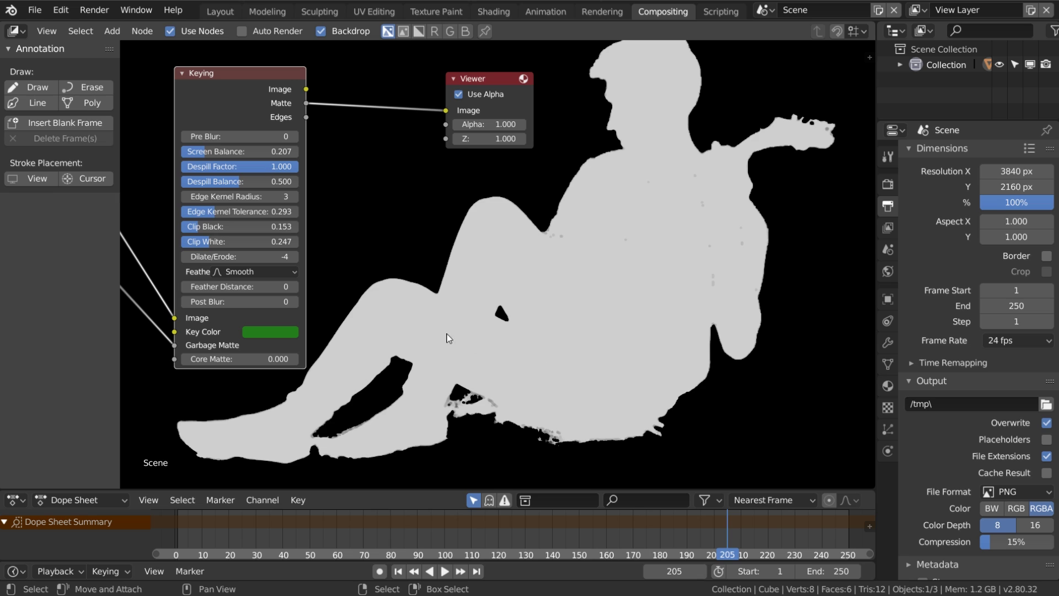
Step: Try a Feather Distance of 7 on the Keying node and reduce it to 5
{"action": "left_click", "coordinate": [295, 286]}
{"action": "left_click", "coordinate": [295, 285]}
{"action": "left_click", "coordinate": [295, 285]}
{"action": "left_click", "coordinate": [294, 285]}
{"action": "left_click", "coordinate": [295, 286]}
{"action": "left_click", "coordinate": [295, 285]}
{"action": "left_click", "coordinate": [295, 285]}
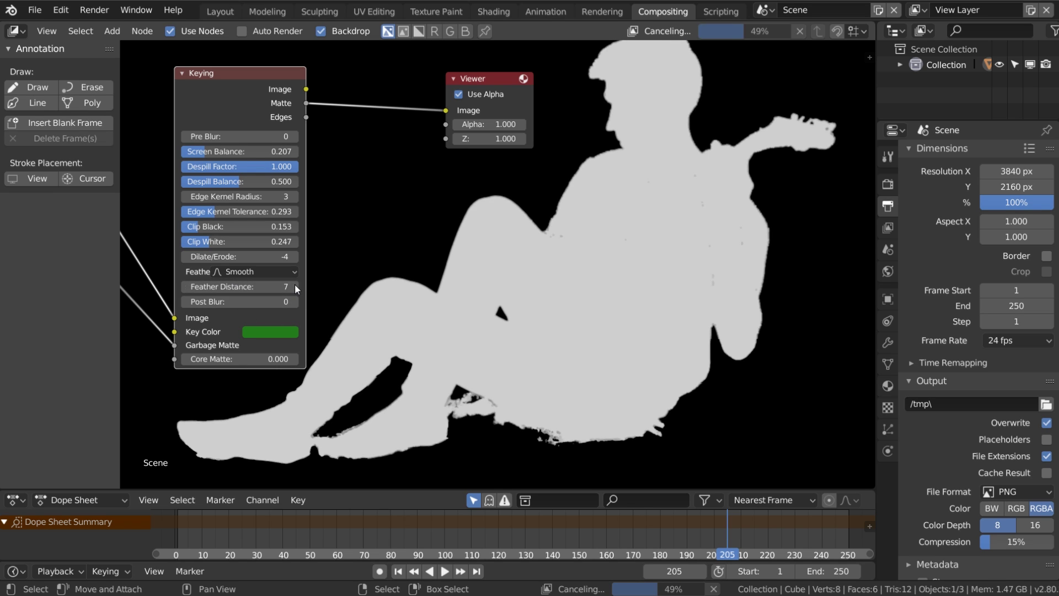
{"action": "left_click", "coordinate": [187, 288]}
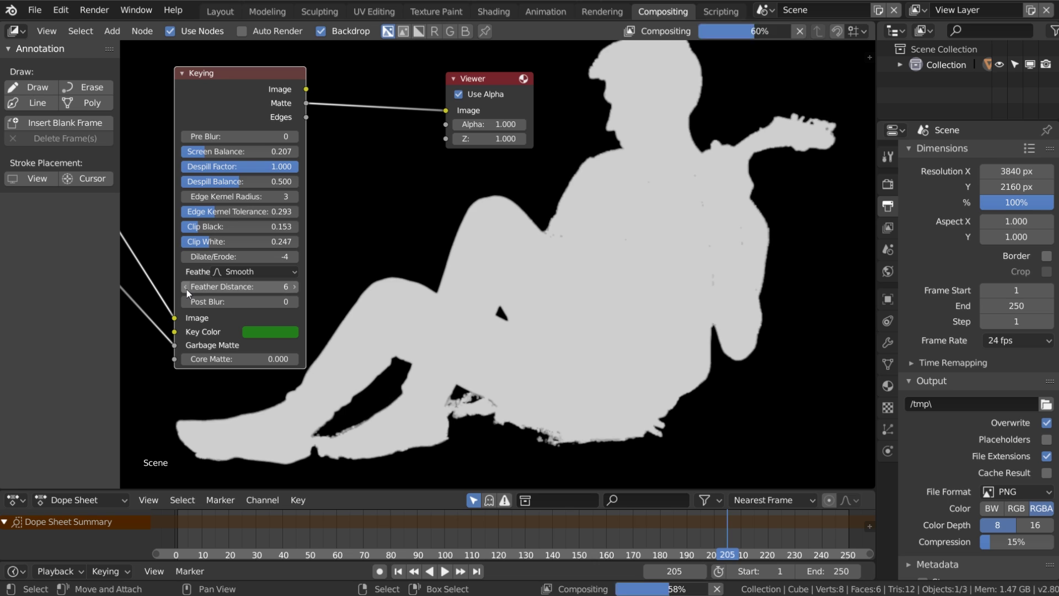
{"action": "left_click", "coordinate": [186, 288]}
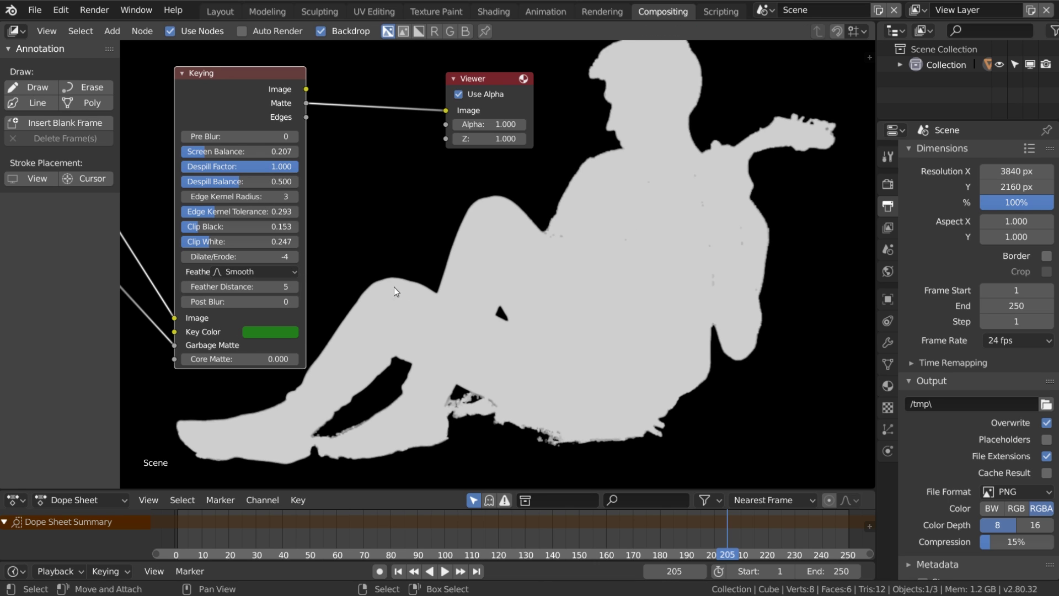
Step: Compare the matte with Pre Blur at 0 and 2, and leave the Keying node's Pre Blur at 2
{"action": "left_click", "coordinate": [295, 136]}
{"action": "left_click", "coordinate": [295, 137]}
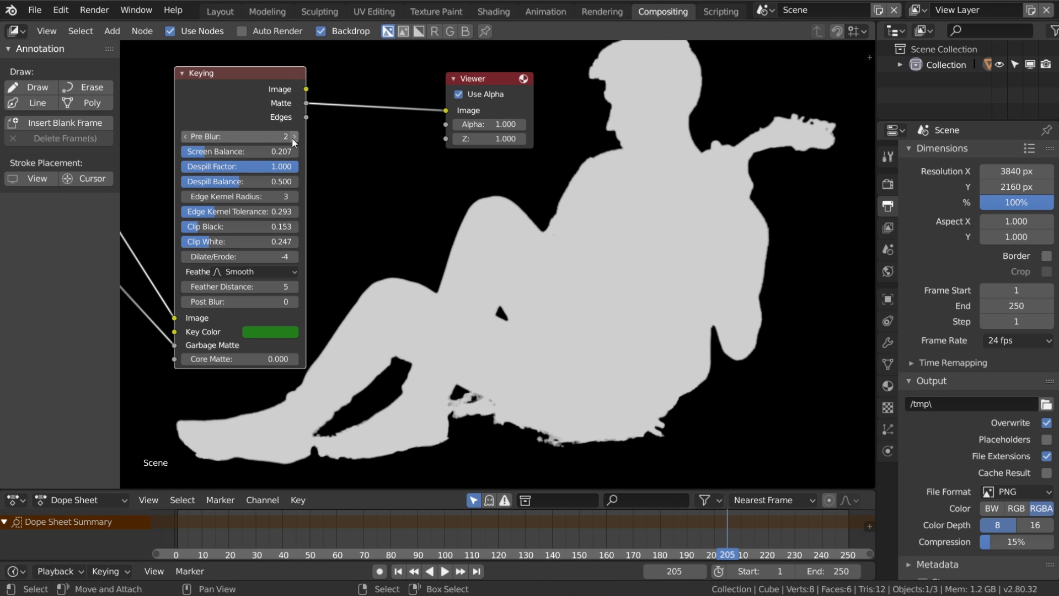
{"action": "left_click", "coordinate": [187, 139]}
{"action": "left_click", "coordinate": [187, 139]}
{"action": "left_click", "coordinate": [296, 136]}
{"action": "left_click", "coordinate": [296, 137]}
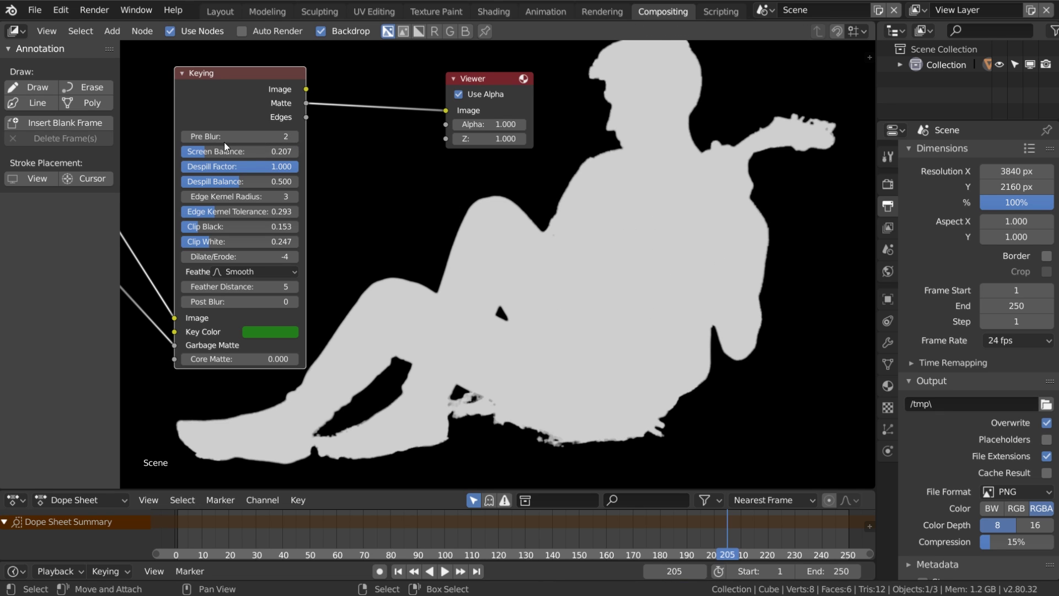
{"action": "left_click", "coordinate": [188, 138]}
{"action": "left_click", "coordinate": [188, 138]}
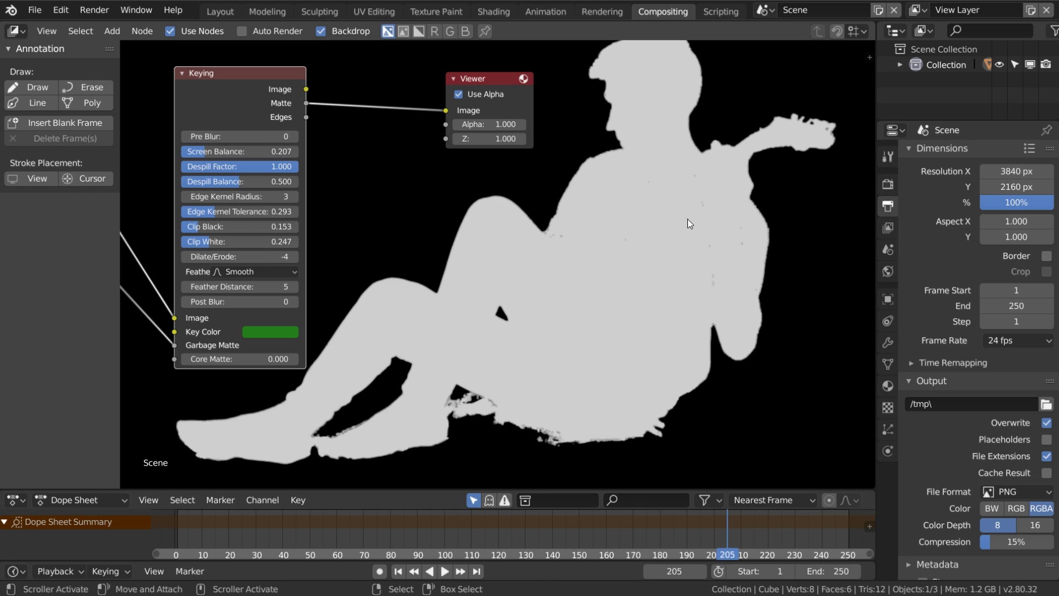
{"action": "left_click", "coordinate": [296, 135]}
{"action": "left_click", "coordinate": [295, 134]}
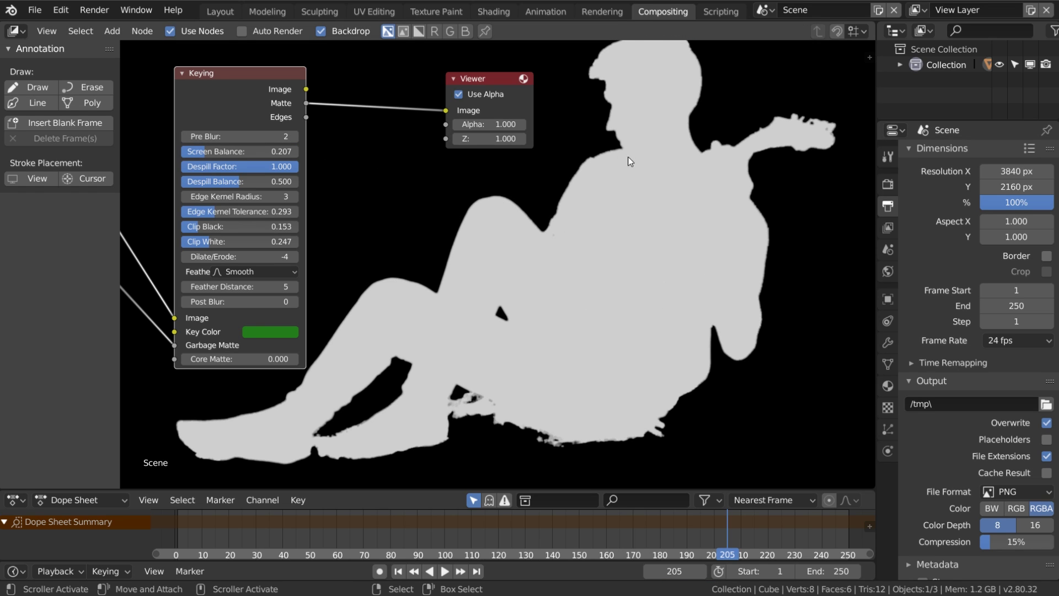
Step: Set the Keying node's Post Blur to 1 and its feather falloff to Sharp, after trying Sphere
{"action": "left_click", "coordinate": [292, 301]}
{"action": "left_click", "coordinate": [293, 301]}
{"action": "left_click", "coordinate": [186, 301]}
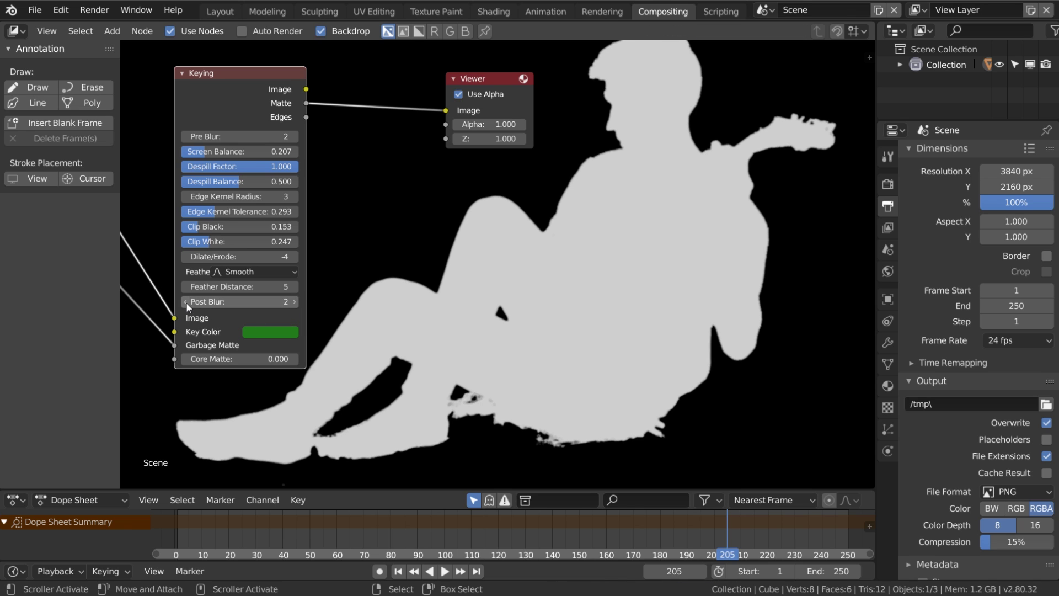
{"action": "left_click", "coordinate": [275, 271]}
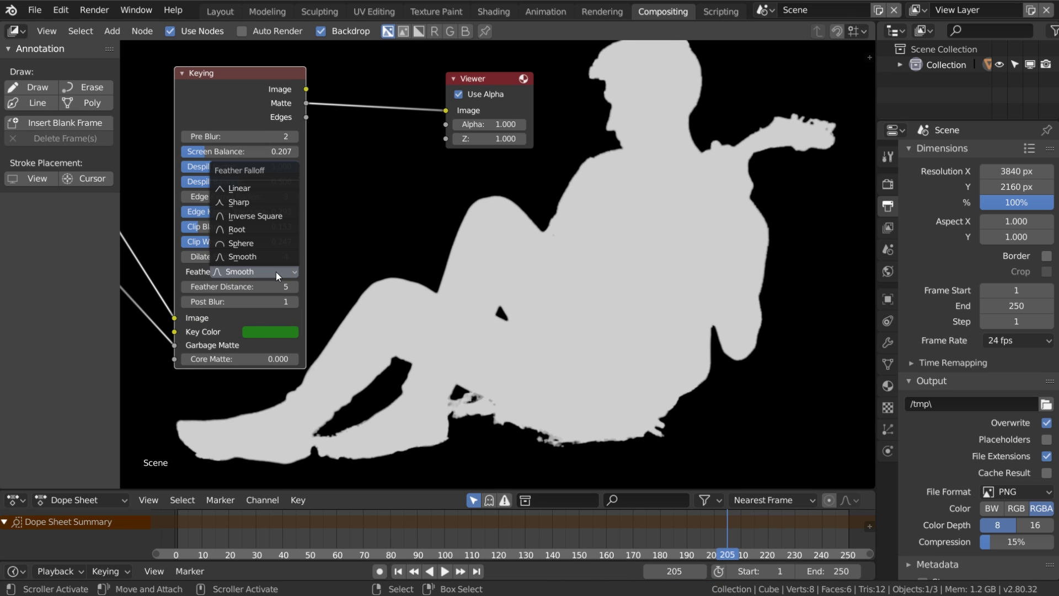
{"action": "left_click", "coordinate": [259, 244]}
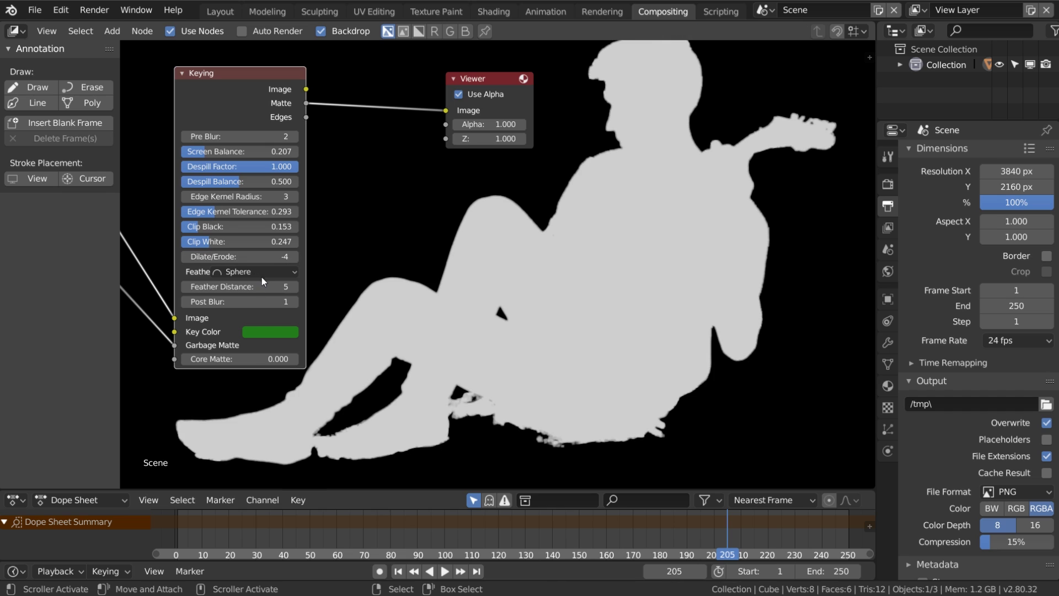
{"action": "left_click", "coordinate": [256, 273]}
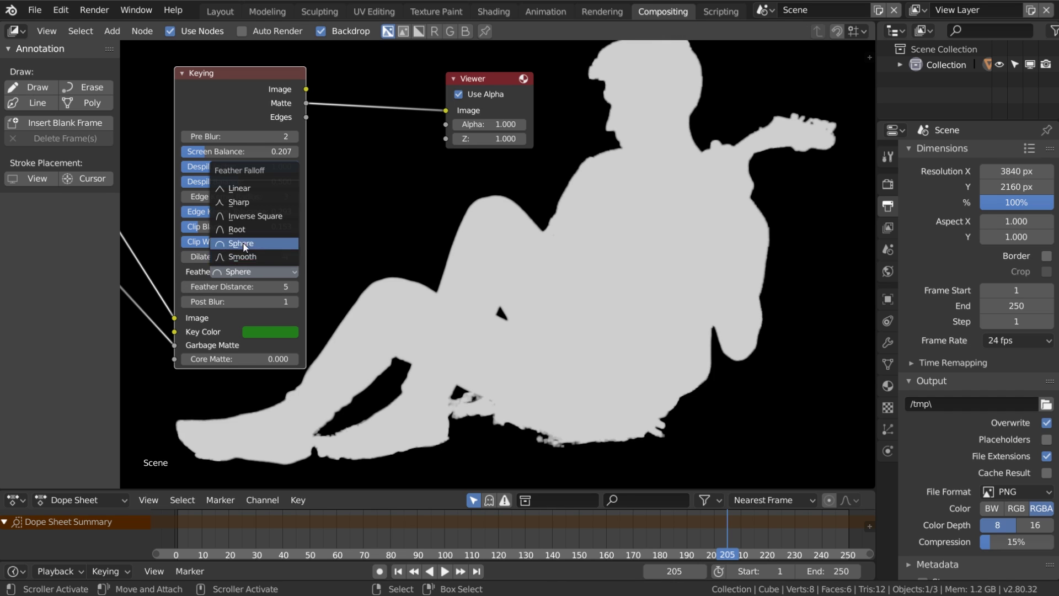
{"action": "left_click", "coordinate": [253, 203]}
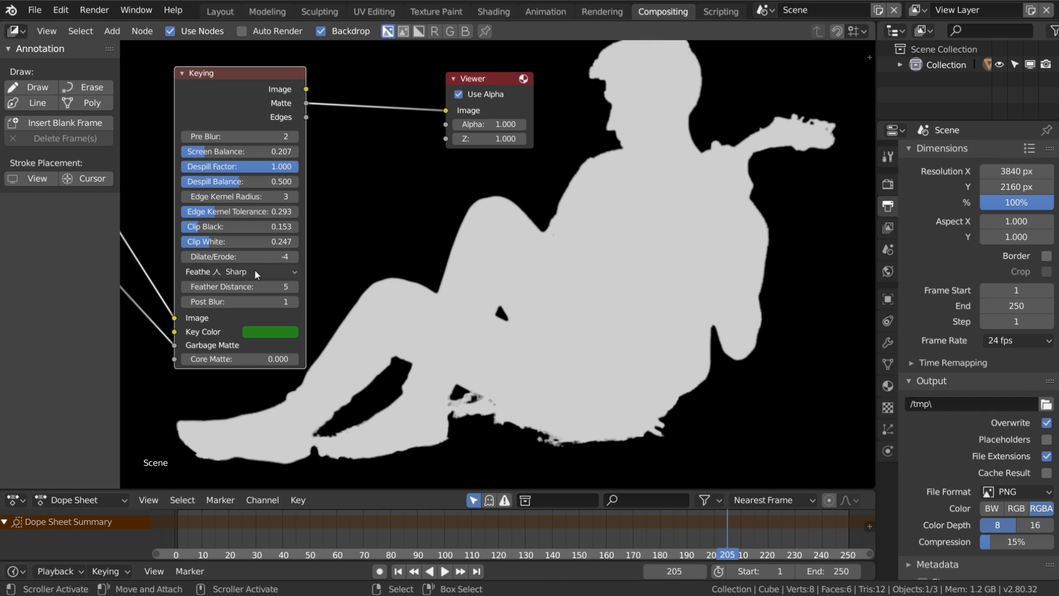
Step: Preview the keyed image in the viewer and shift the Key Color to a darker, slightly less saturated green
{"action": "left_click", "coordinate": [272, 91], "text": "ctrl+shift"}
{"action": "left_click", "coordinate": [273, 92], "text": "ctrl+shift"}
{"action": "middle_click_drag", "start_coordinate": [643, 300], "coordinate": [584, 287]}
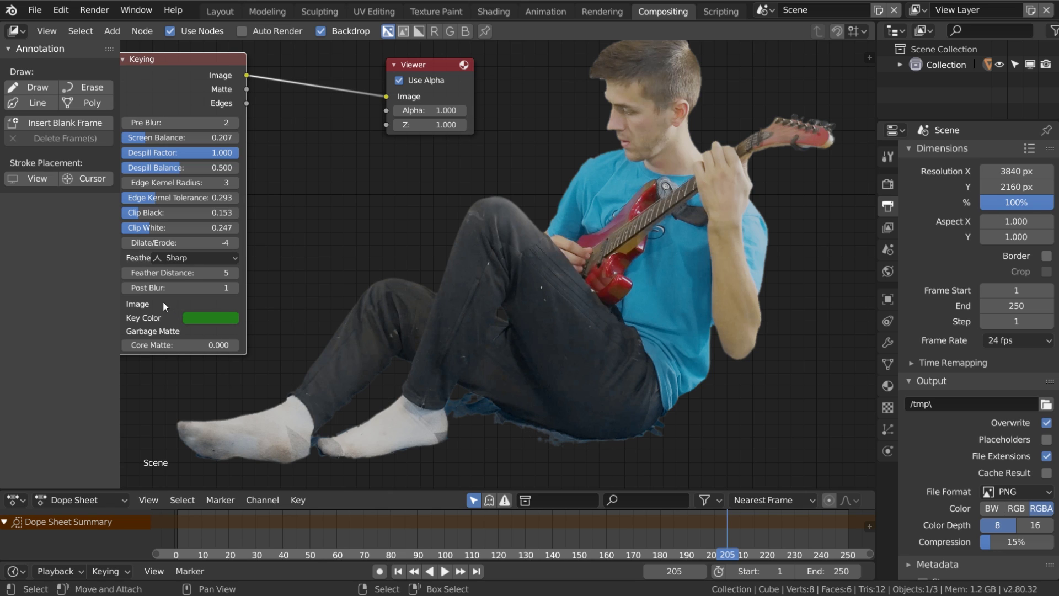
{"action": "left_click", "coordinate": [194, 319]}
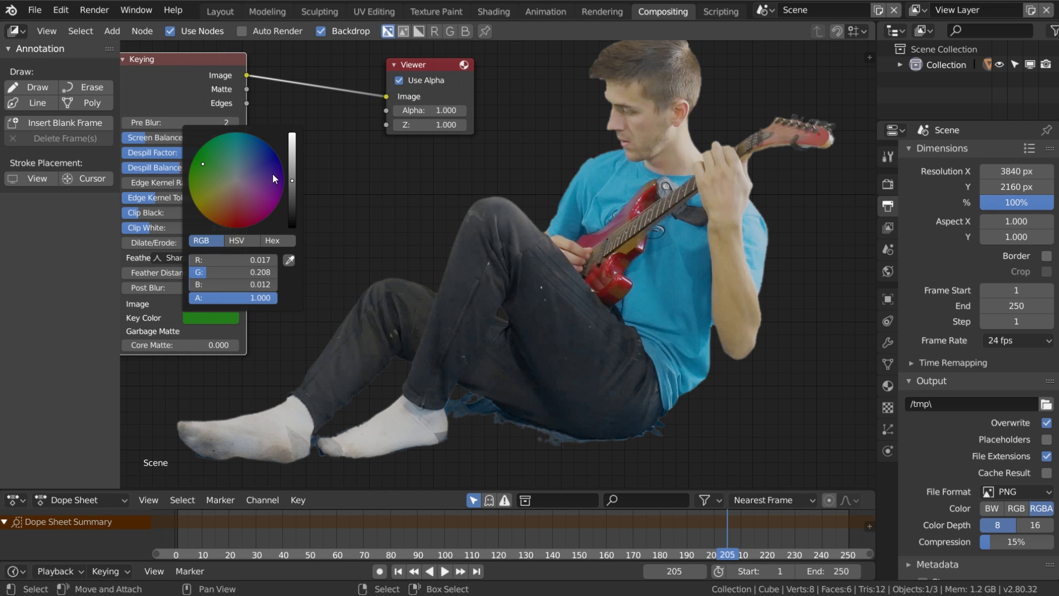
{"action": "left_click", "coordinate": [292, 183]}
{"action": "left_click_drag", "start_coordinate": [291, 183], "coordinate": [290, 188]}
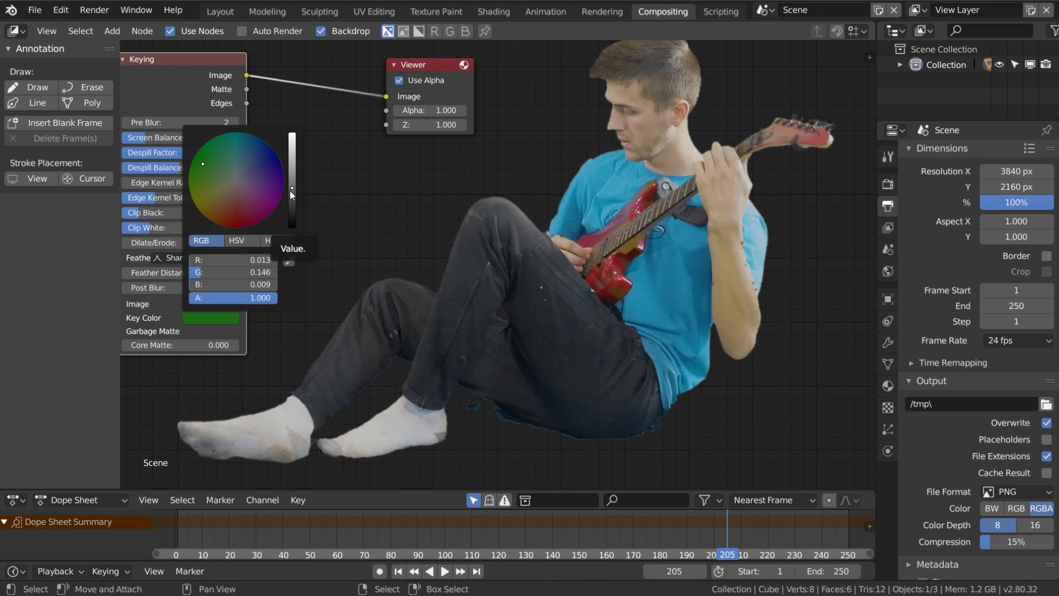
{"action": "left_click", "coordinate": [290, 190]}
{"action": "left_click", "coordinate": [291, 186]}
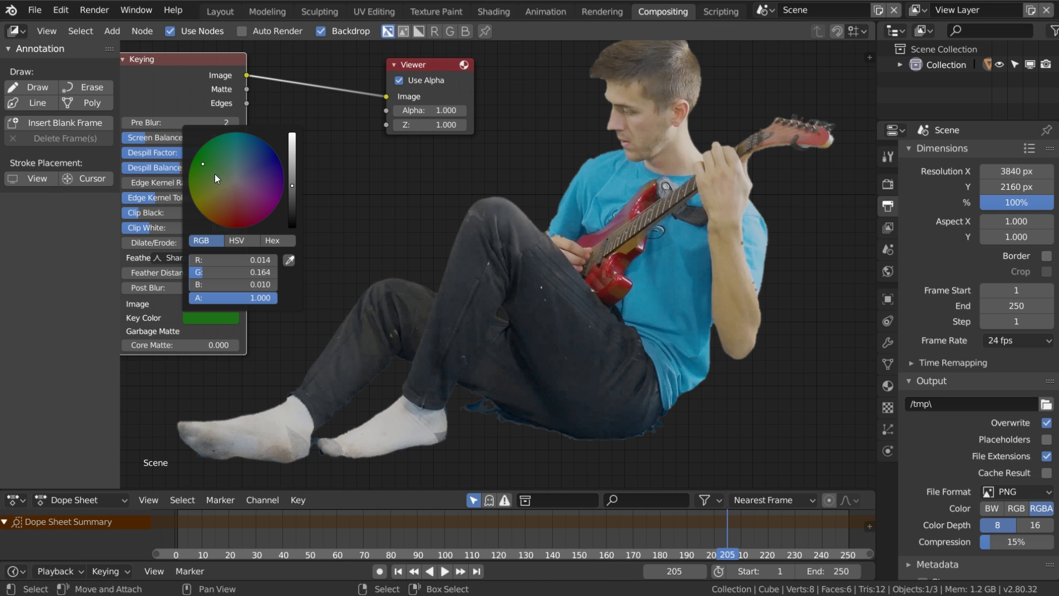
{"action": "left_click", "coordinate": [206, 162]}
Step: With the matte previewed, raise the Keying node's Pre Blur to 4 and try a much darker green Key Color
{"action": "left_click", "coordinate": [211, 92], "text": "ctrl+shift"}
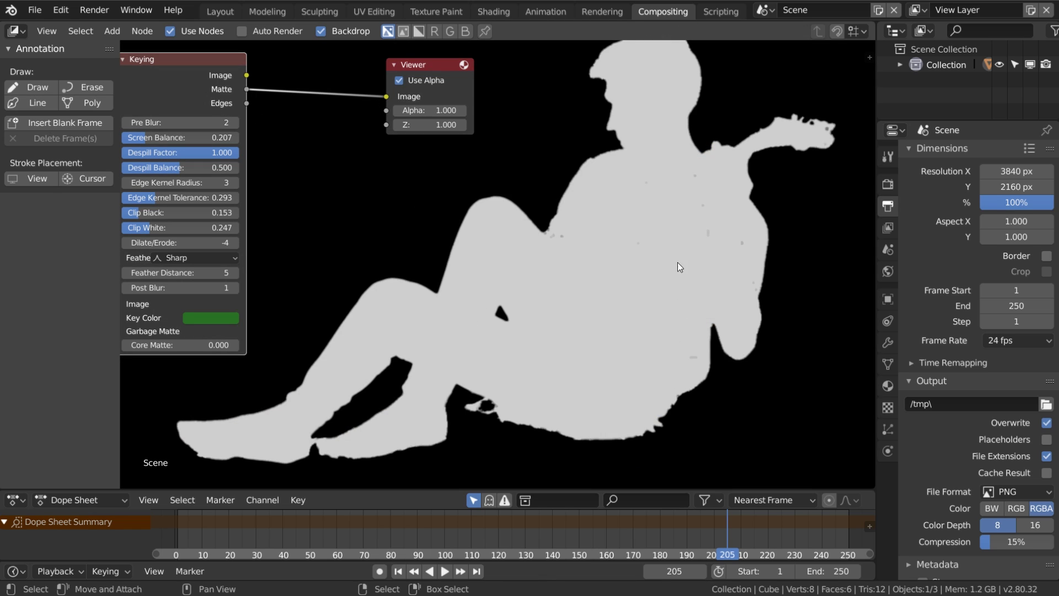
{"action": "left_click", "coordinate": [237, 120]}
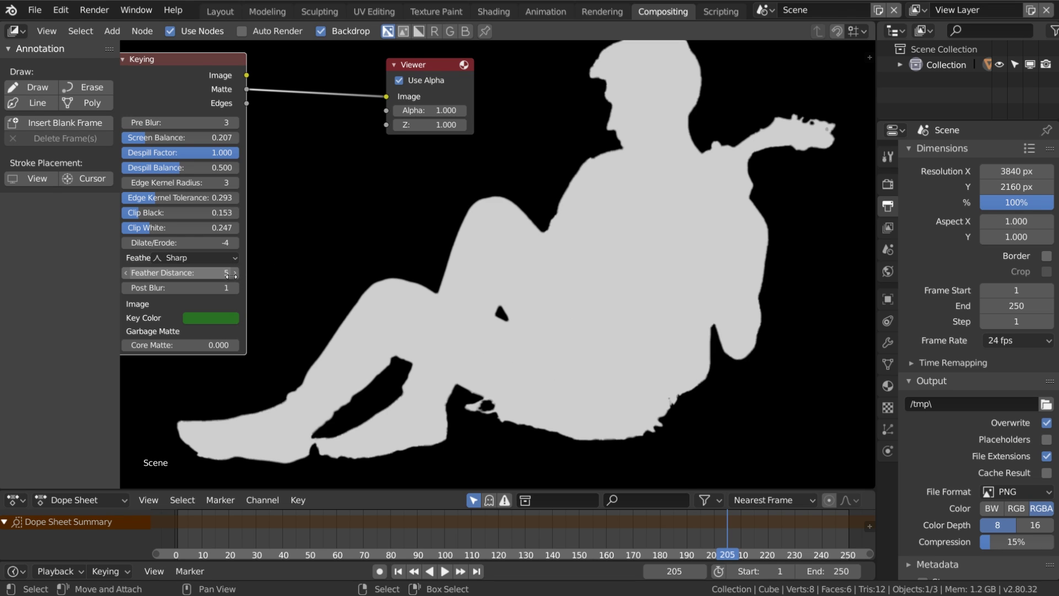
{"action": "left_click", "coordinate": [214, 318]}
{"action": "left_click", "coordinate": [292, 190]}
{"action": "left_click", "coordinate": [292, 189]}
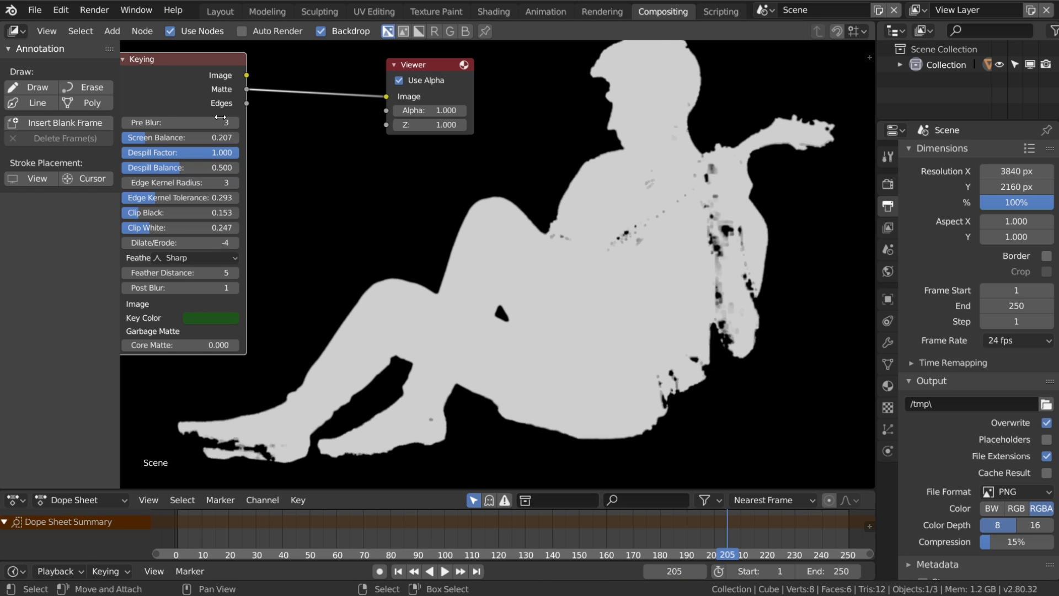
{"action": "left_click", "coordinate": [236, 122]}
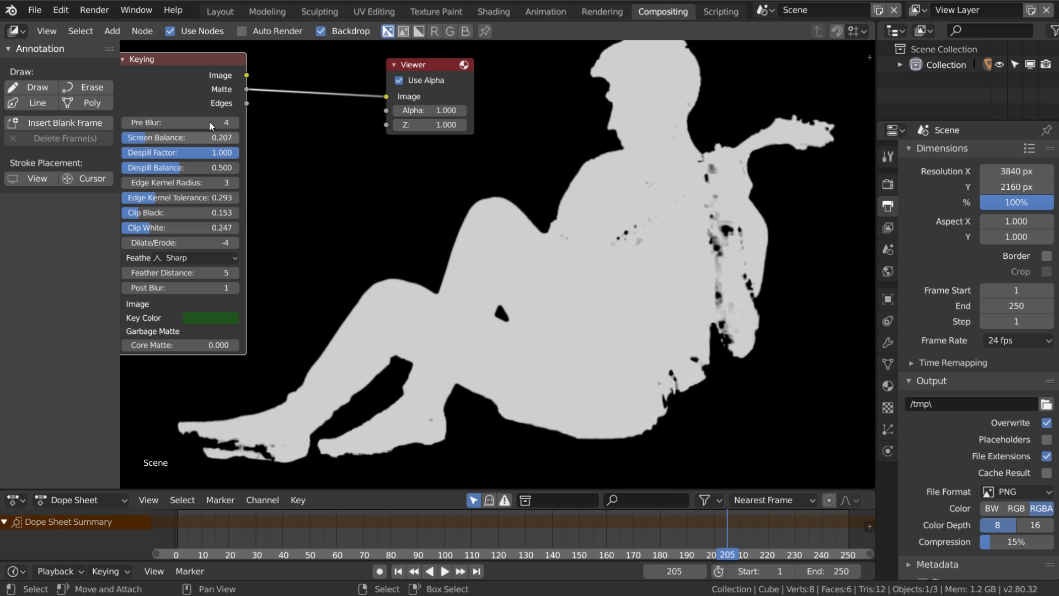
Step: Brighten the Key Color to R 0.020, G 0.142, B 0.016
{"action": "left_click", "coordinate": [215, 316]}
{"action": "left_click", "coordinate": [291, 193]}
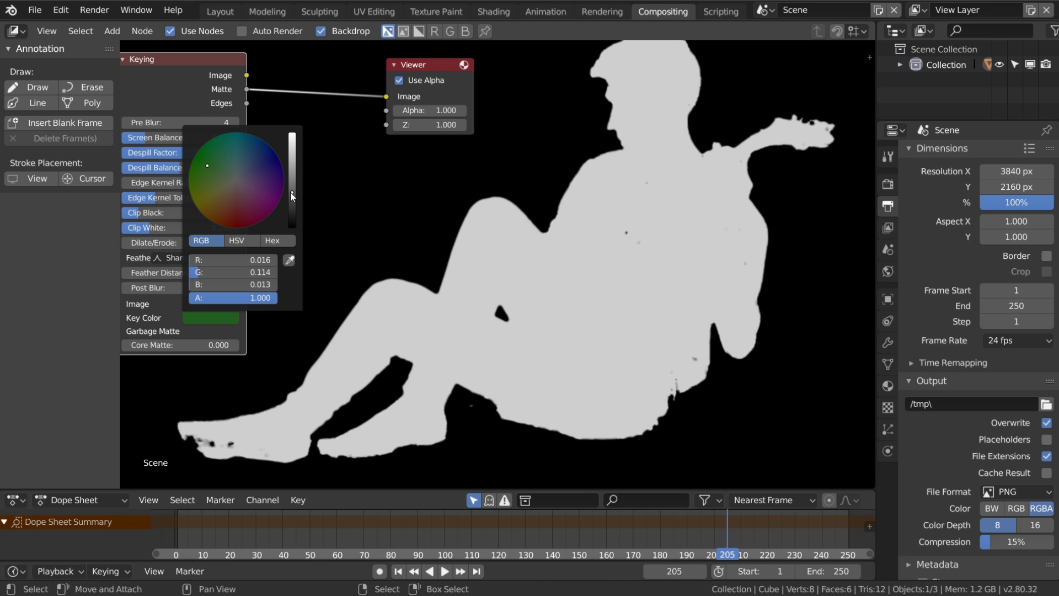
{"action": "left_click", "coordinate": [291, 194]}
{"action": "left_click", "coordinate": [292, 191]}
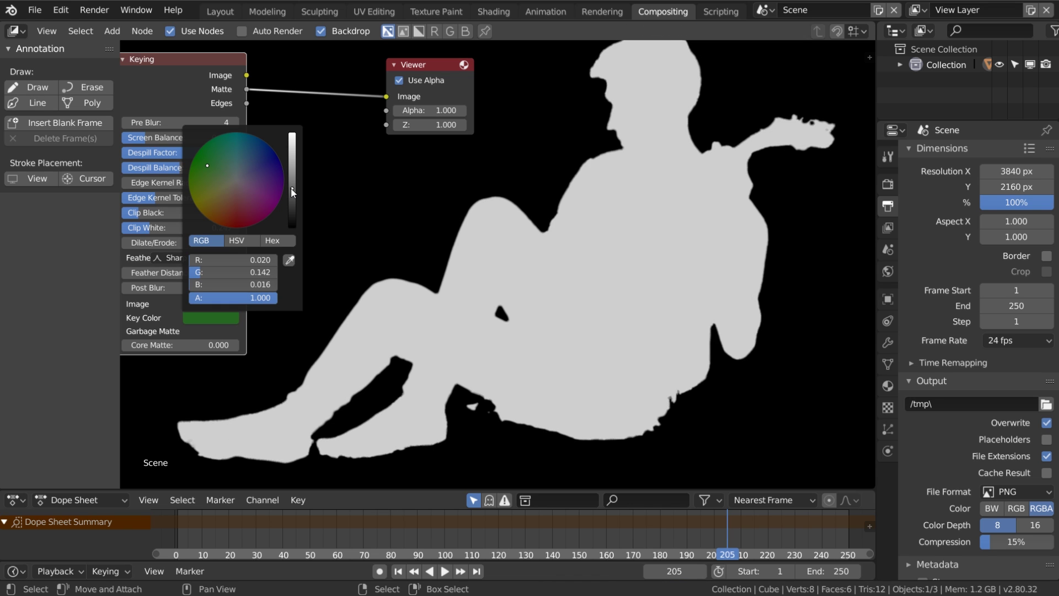
Step: Preview the Keying node's edges, and check the keyed image at frames 155, 77 and 29
{"action": "scroll", "coordinate": [383, 157], "scroll_direction": "down", "scroll_amount": 3}
{"action": "left_click", "coordinate": [290, 120], "text": "ctrl+shift"}
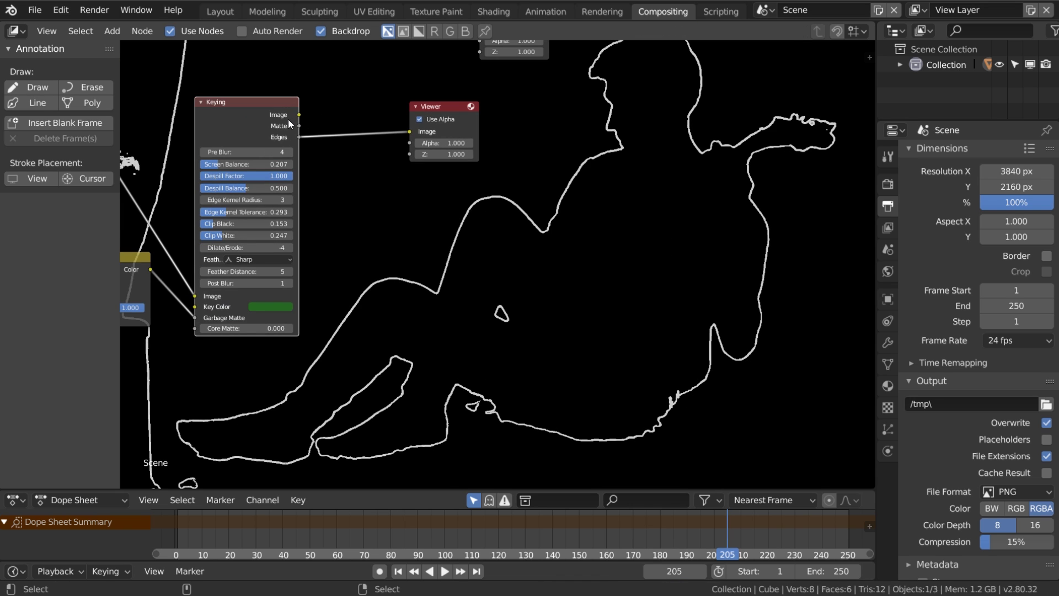
{"action": "left_click", "coordinate": [288, 119], "text": "ctrl+shift"}
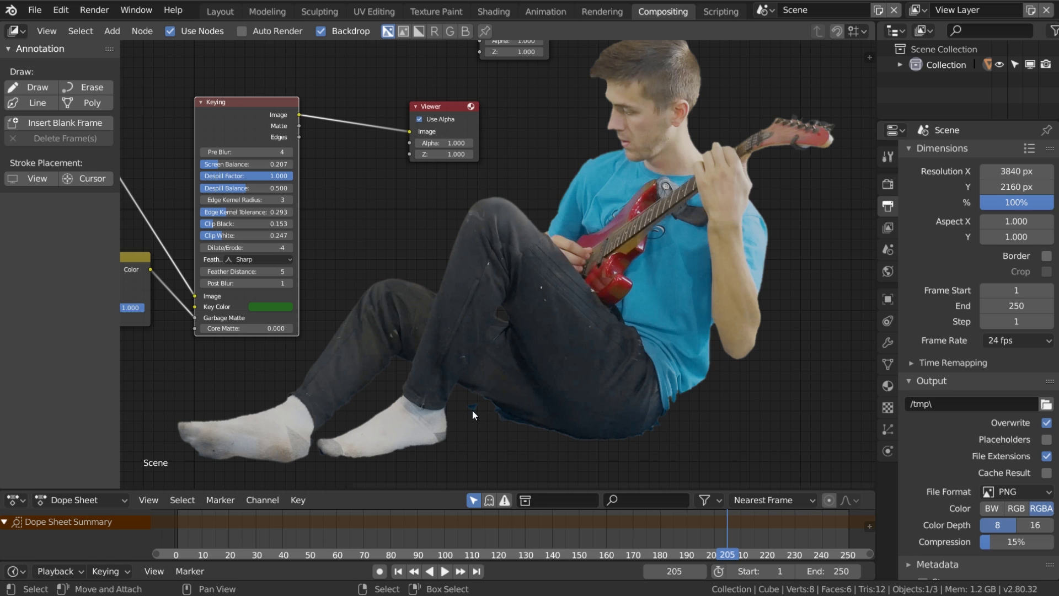
{"action": "left_click", "coordinate": [593, 537]}
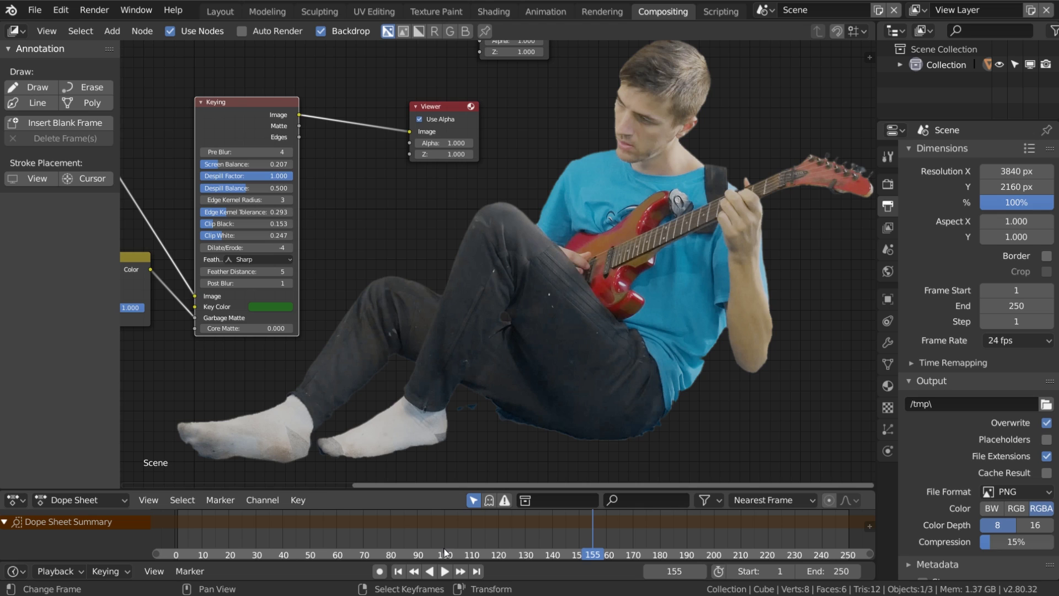
{"action": "left_click", "coordinate": [382, 544]}
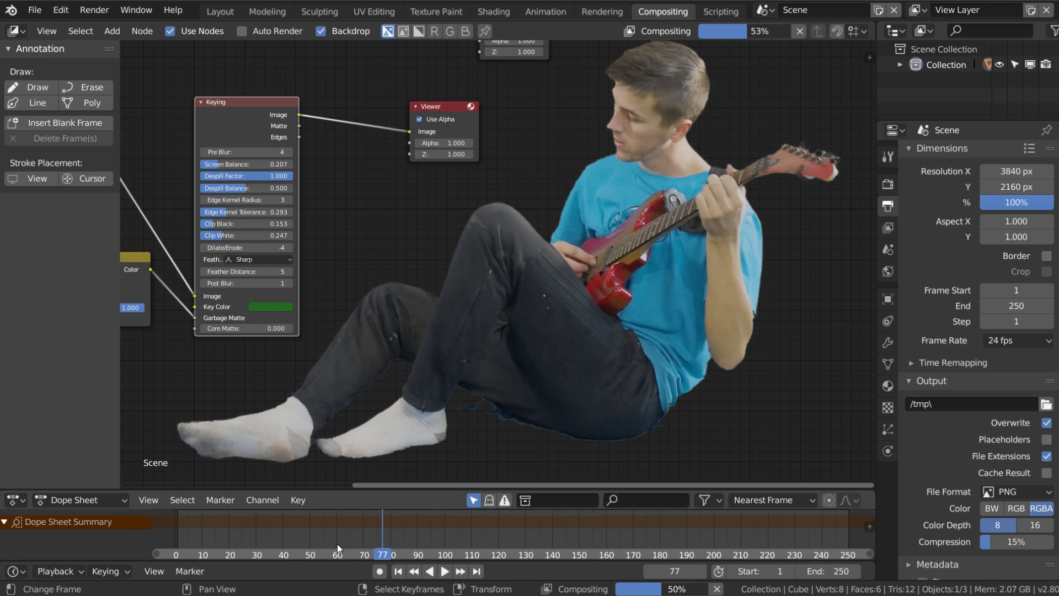
{"action": "left_click", "coordinate": [299, 541]}
{"action": "left_click_drag", "start_coordinate": [299, 542], "coordinate": [253, 544]}
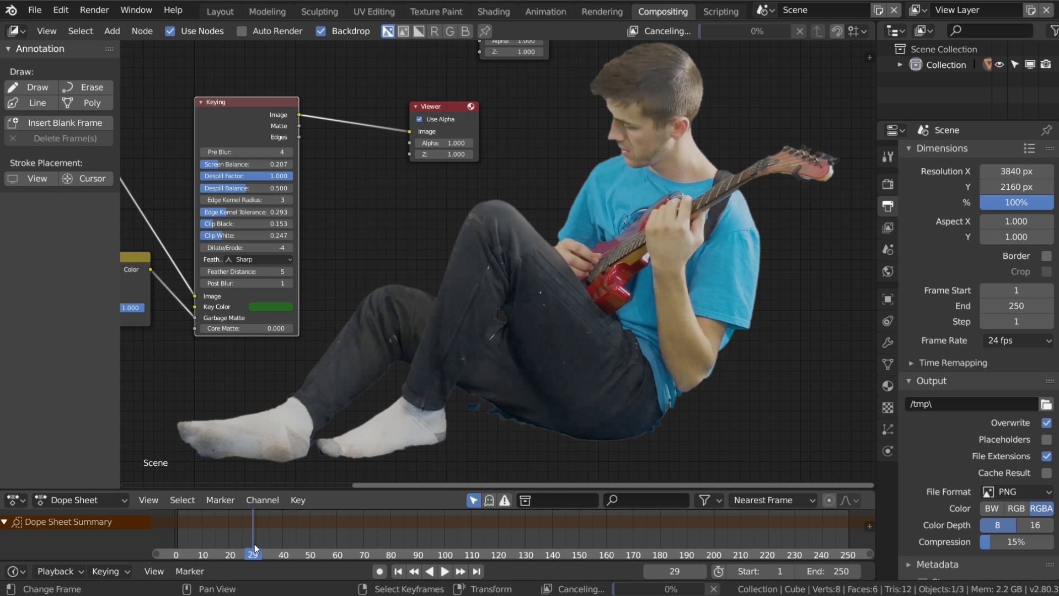
Step: Check the matte at frame 223 and set the Keying node's Pre Blur to 5
{"action": "left_click", "coordinate": [273, 130], "text": "ctrl+shift"}
{"action": "left_click", "coordinate": [777, 538]}
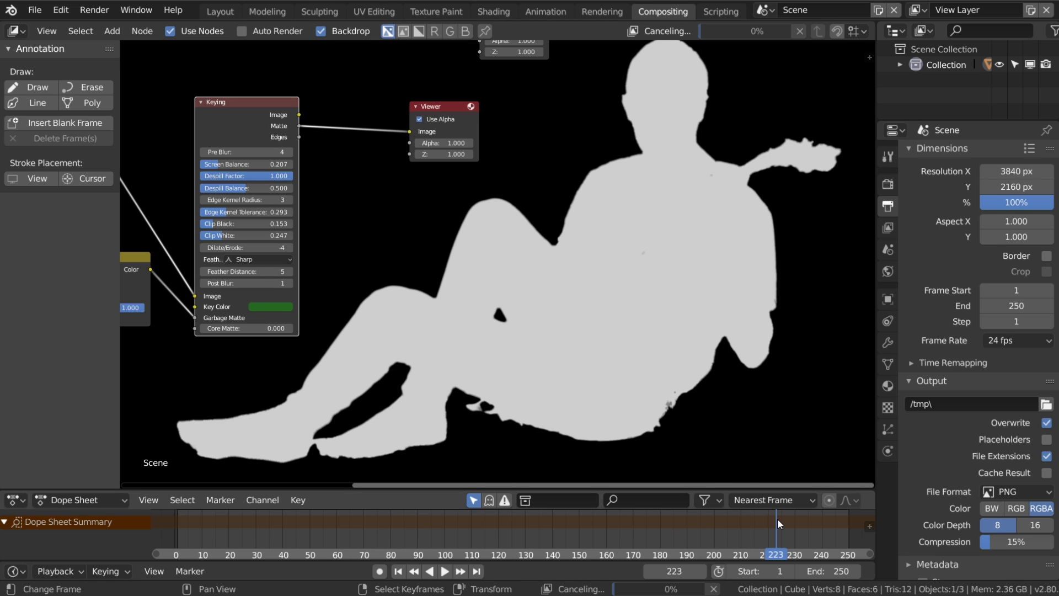
{"action": "left_click", "coordinate": [288, 154]}
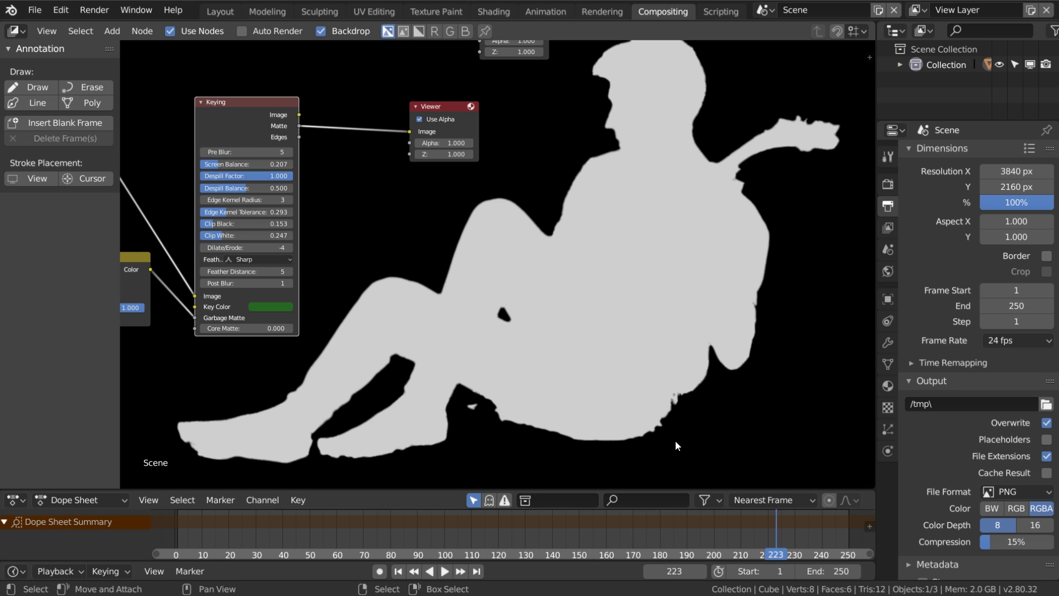
{"action": "left_click", "coordinate": [583, 531]}
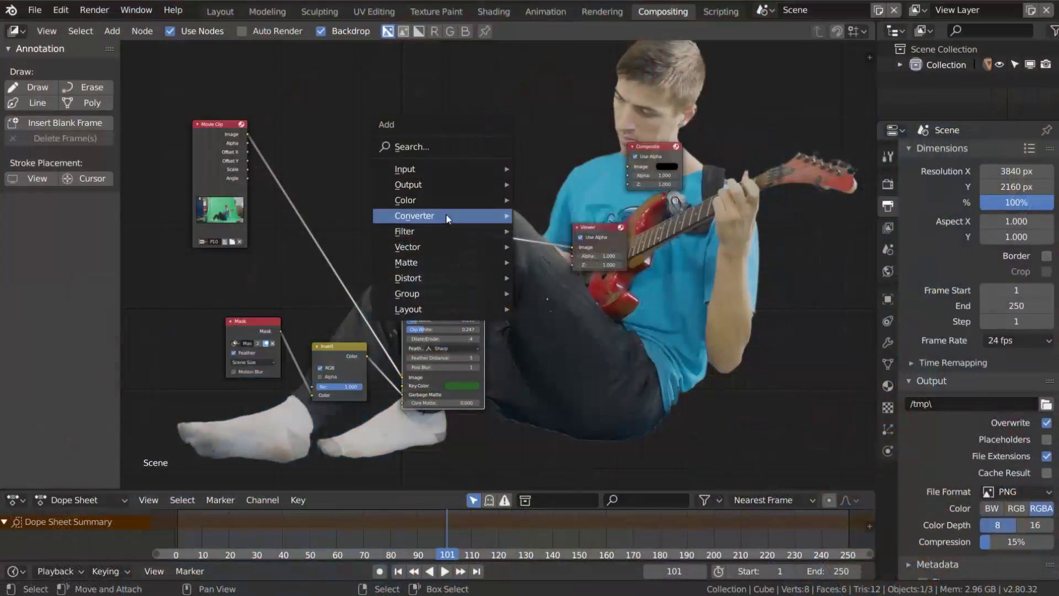
Step: Insert an Alpha Over node between the Keying and Viewer nodes and route the keyed image into its second Image input
{"action": "mouse_move", "coordinate": [411, 201]}
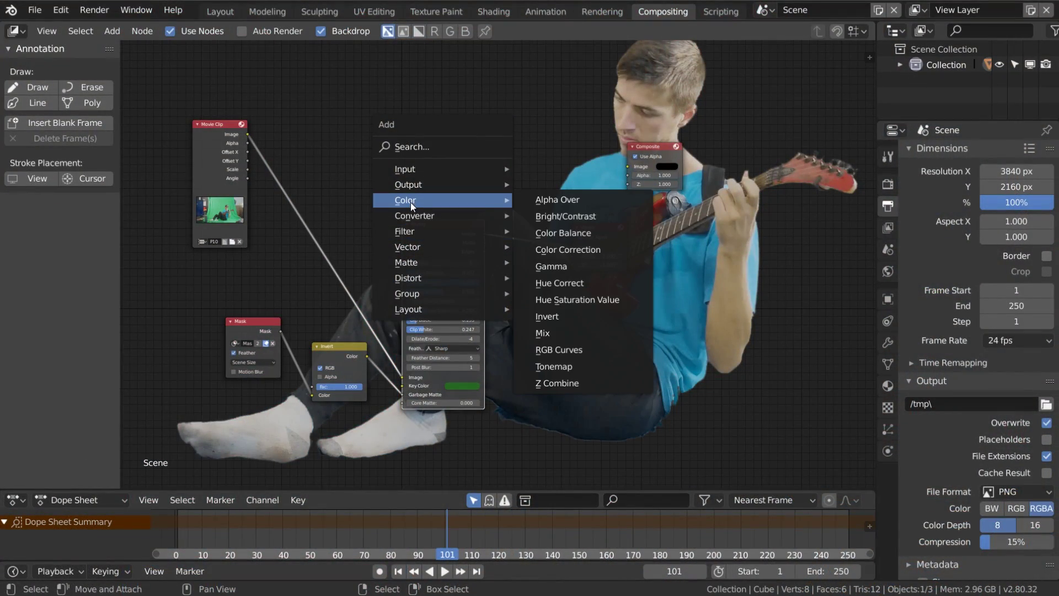
{"action": "left_click", "coordinate": [557, 200]}
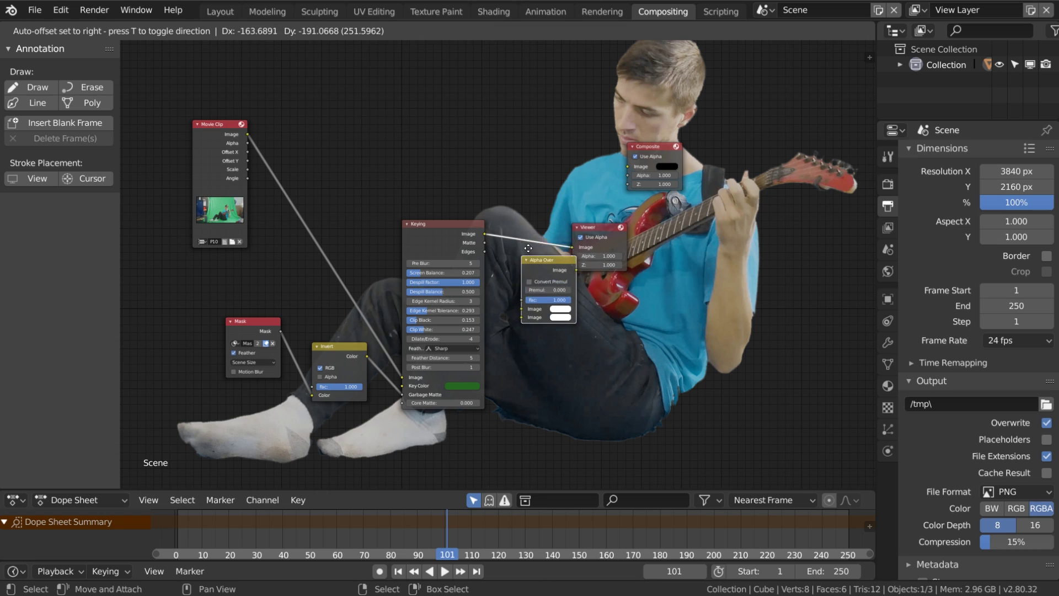
{"action": "left_click", "coordinate": [531, 230]}
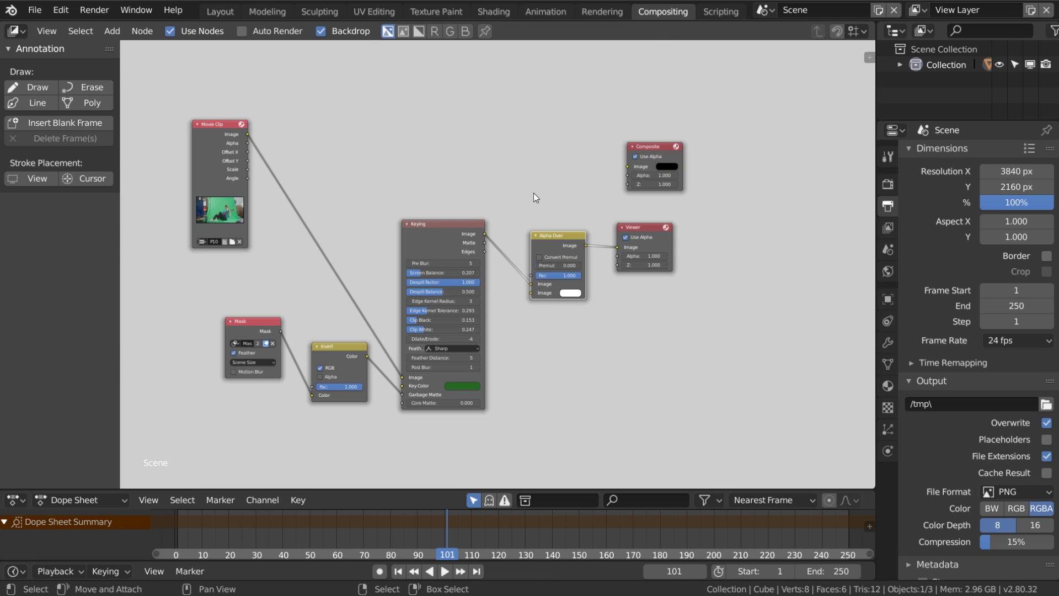
{"action": "left_click_drag", "start_coordinate": [531, 284], "coordinate": [531, 293]}
{"action": "scroll", "coordinate": [527, 265], "scroll_direction": "up", "scroll_amount": 2}
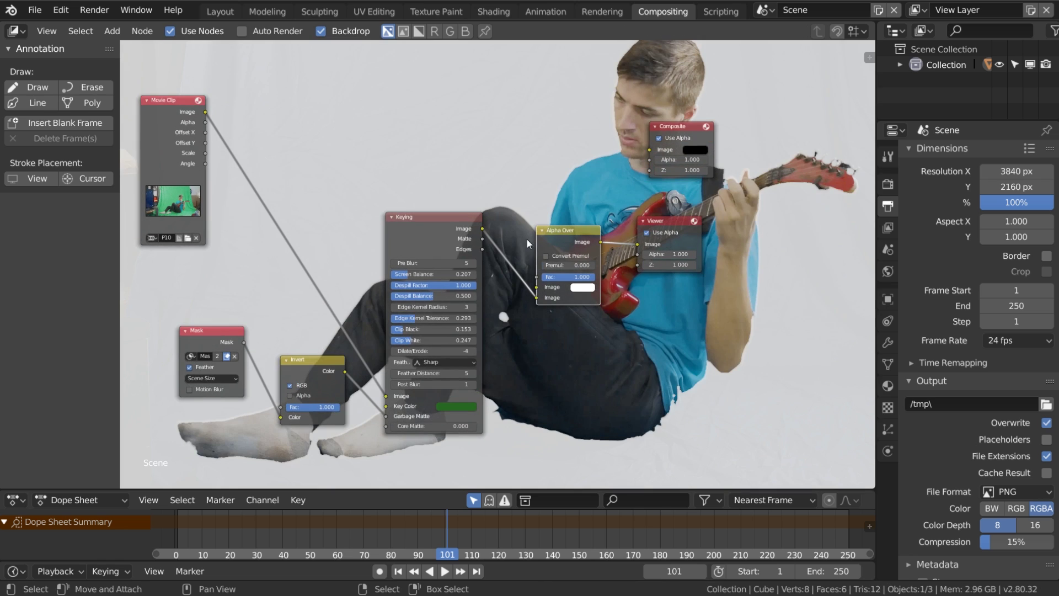
{"action": "middle_click_drag", "start_coordinate": [518, 233], "coordinate": [523, 343]}
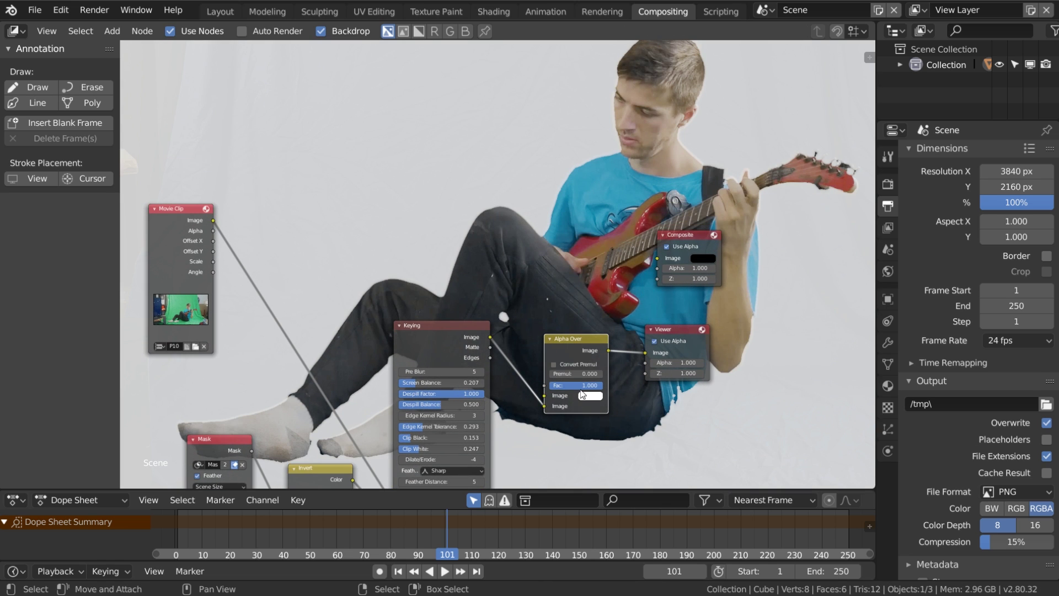
{"action": "left_click_drag", "start_coordinate": [579, 339], "coordinate": [582, 328]}
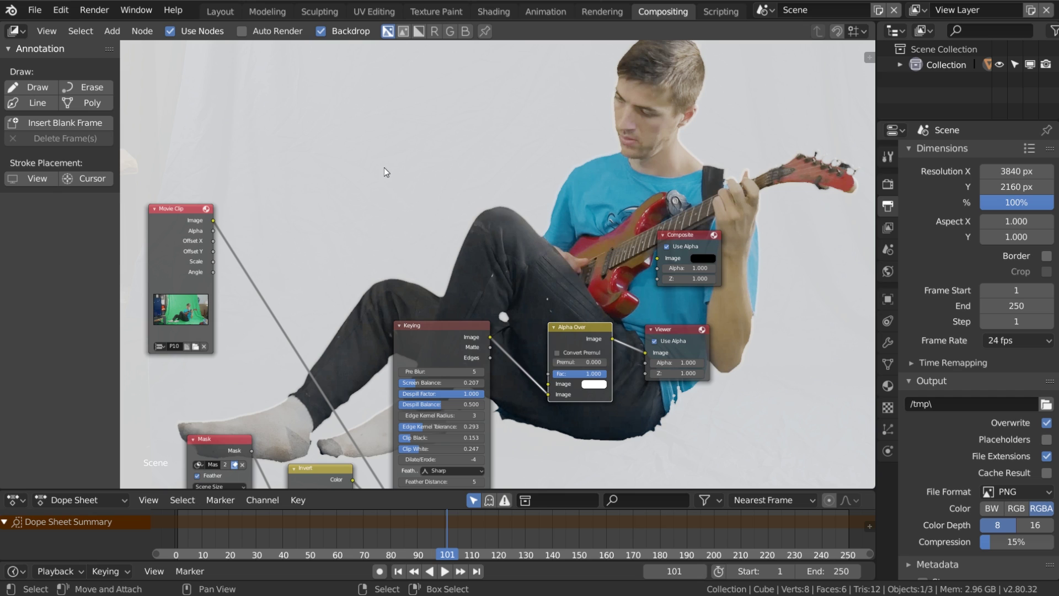
Step: Add a second Movie Clip input node above the Keying node
{"action": "middle_click_drag", "start_coordinate": [458, 259], "coordinate": [443, 225]}
{"action": "key", "text": "shift+a"}
{"action": "mouse_move", "coordinate": [339, 121]}
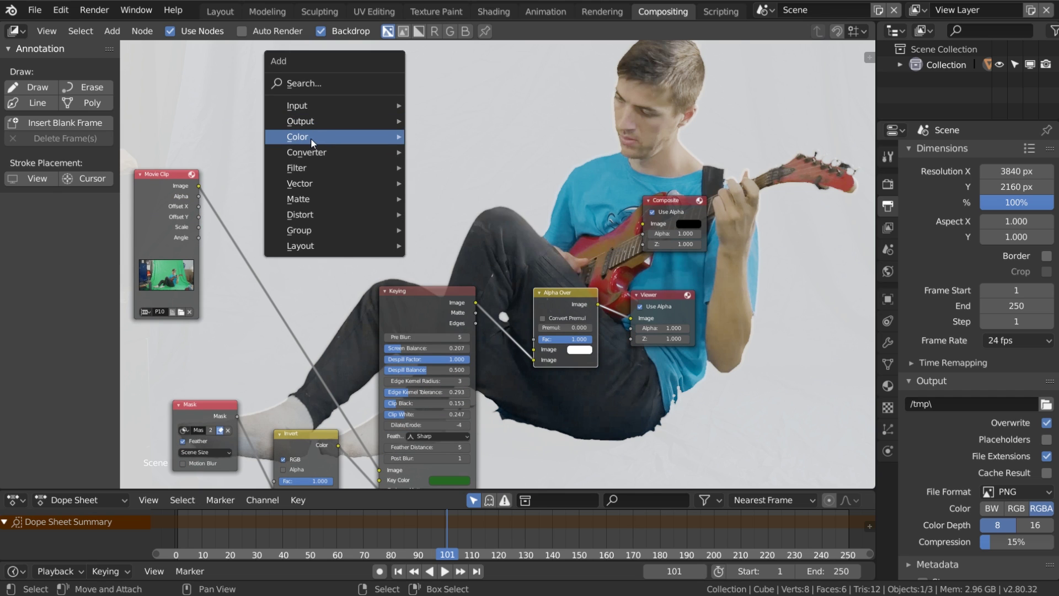
{"action": "mouse_move", "coordinate": [310, 138]}
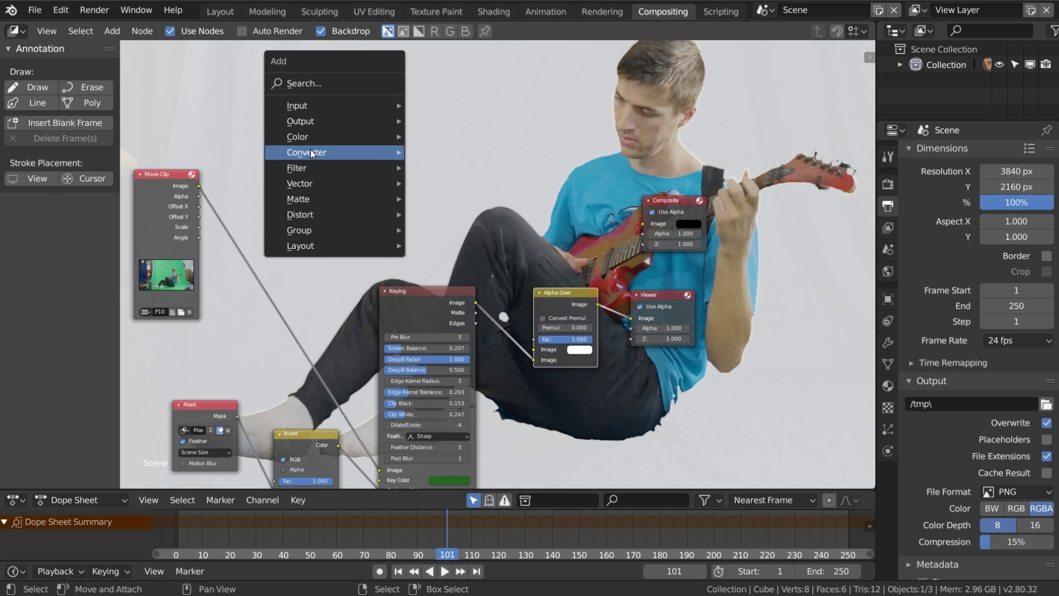
{"action": "mouse_move", "coordinate": [306, 115]}
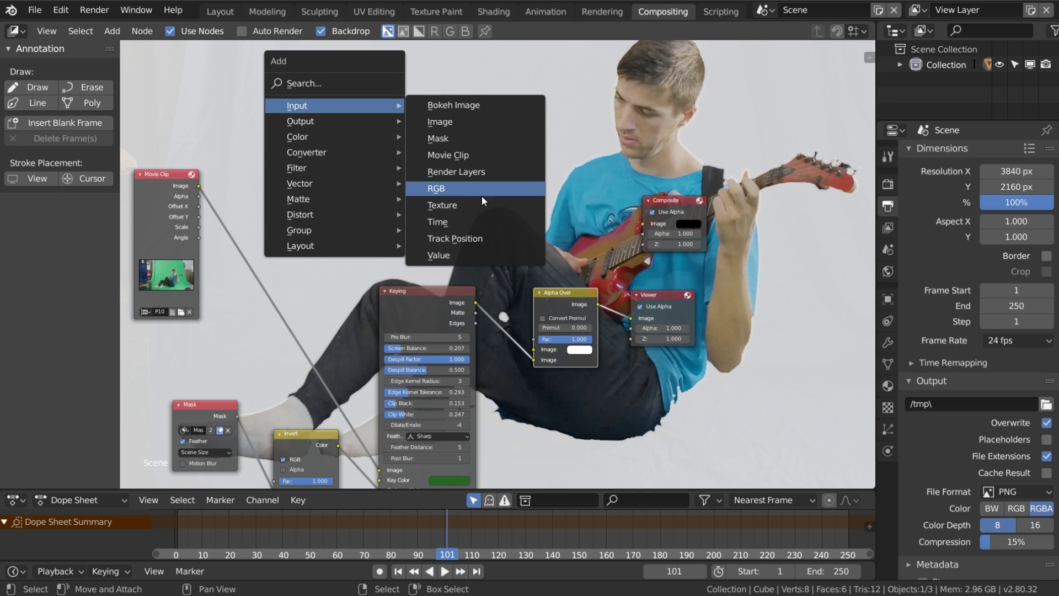
{"action": "left_click", "coordinate": [469, 150]}
{"action": "left_click", "coordinate": [338, 132]}
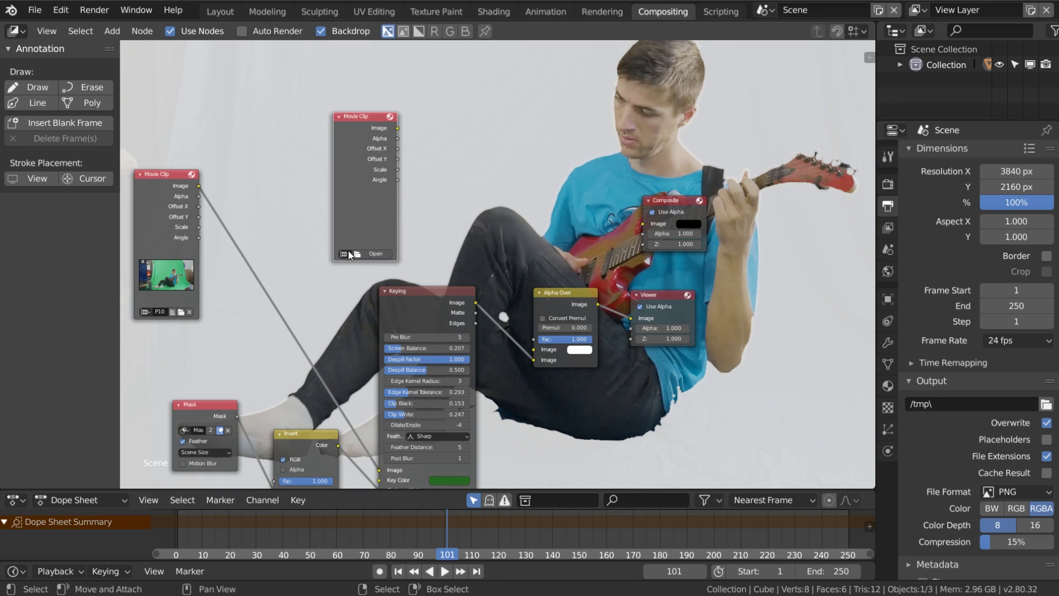
Step: Load north-london-suburbs-drone-side-track_bru157w_x__D4k.mp4 from the StockFootage folder into the new Movie Clip node
{"action": "left_click", "coordinate": [345, 254]}
{"action": "left_click", "coordinate": [370, 272]}
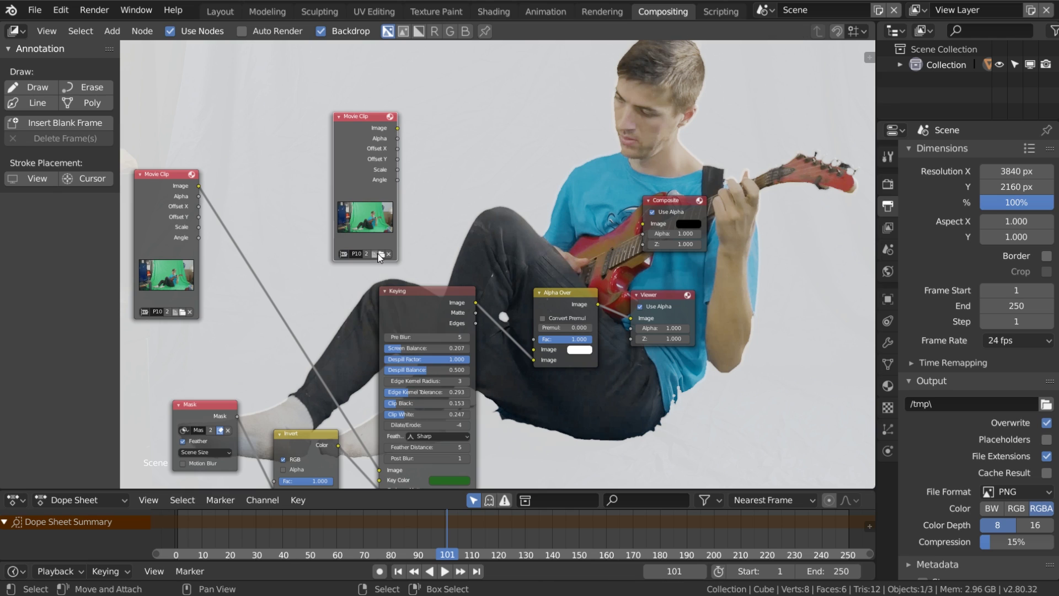
{"action": "left_click", "coordinate": [379, 254]}
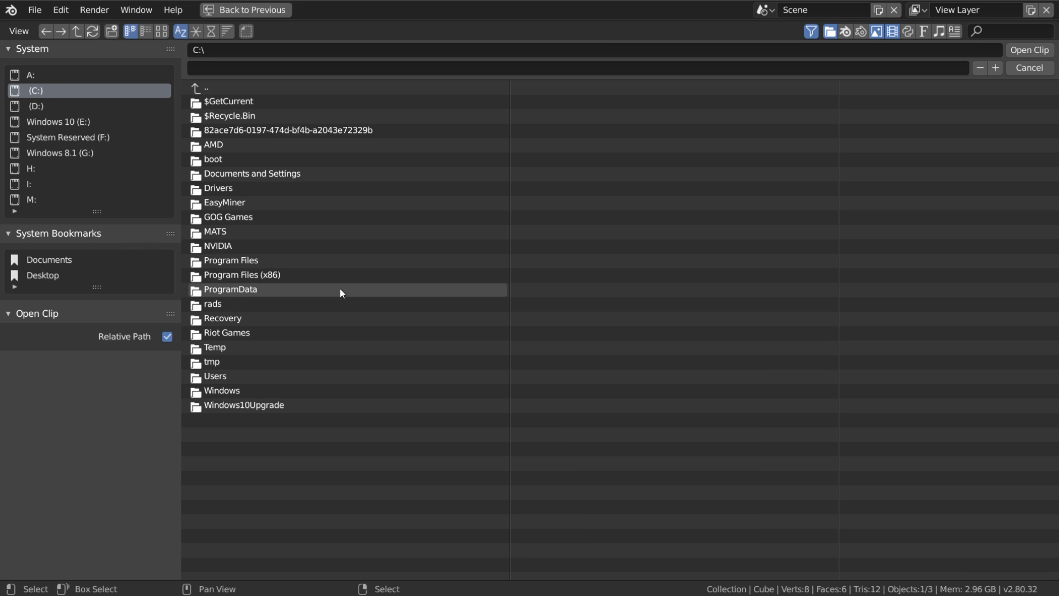
{"action": "scroll", "coordinate": [87, 184], "scroll_direction": "down", "scroll_amount": 3}
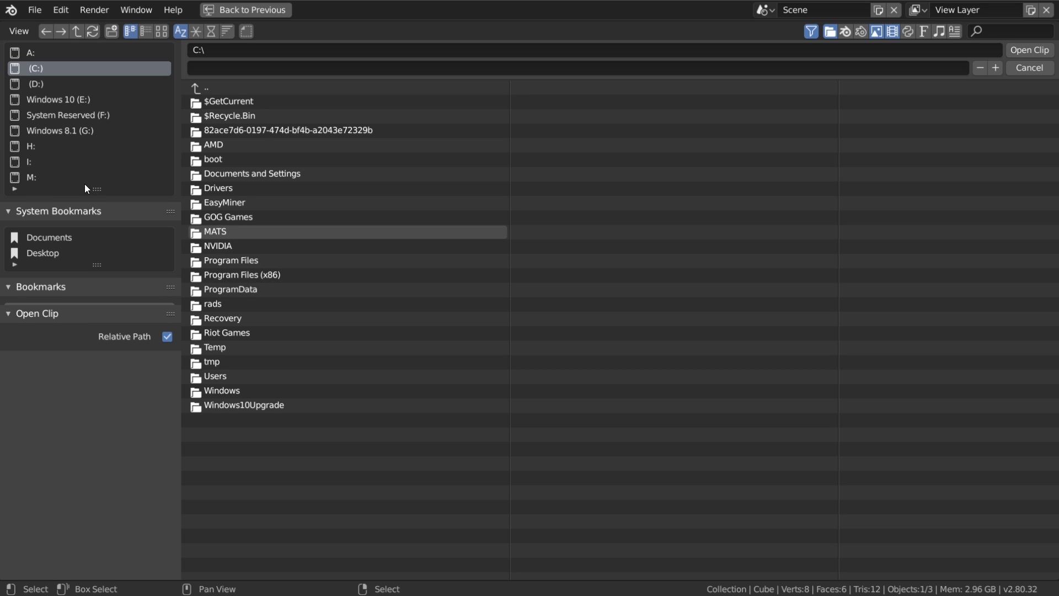
{"action": "scroll", "coordinate": [71, 261], "scroll_direction": "down", "scroll_amount": 3}
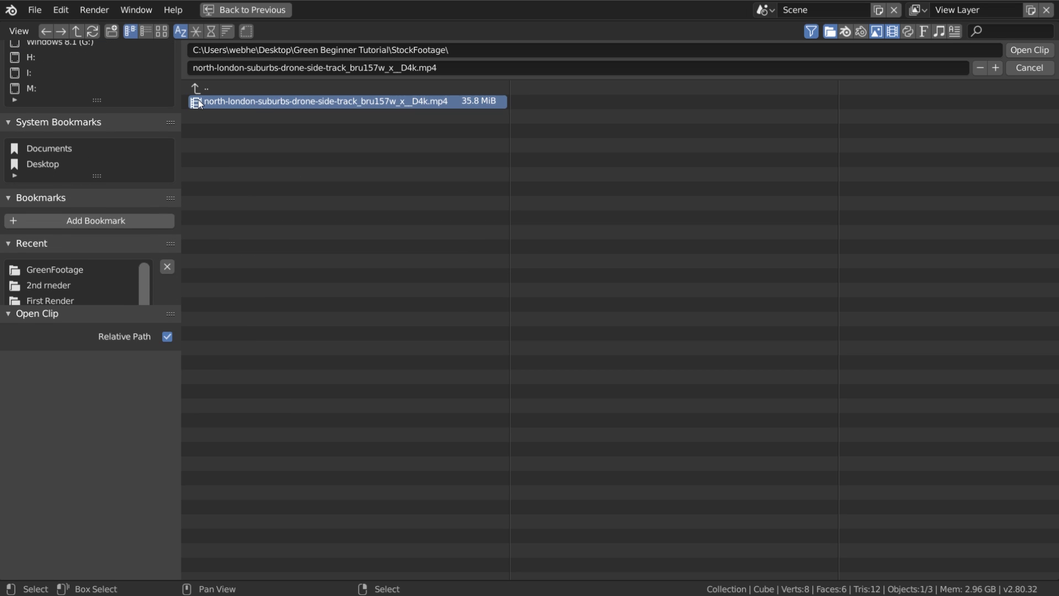
{"action": "double_click", "coordinate": [198, 102]}
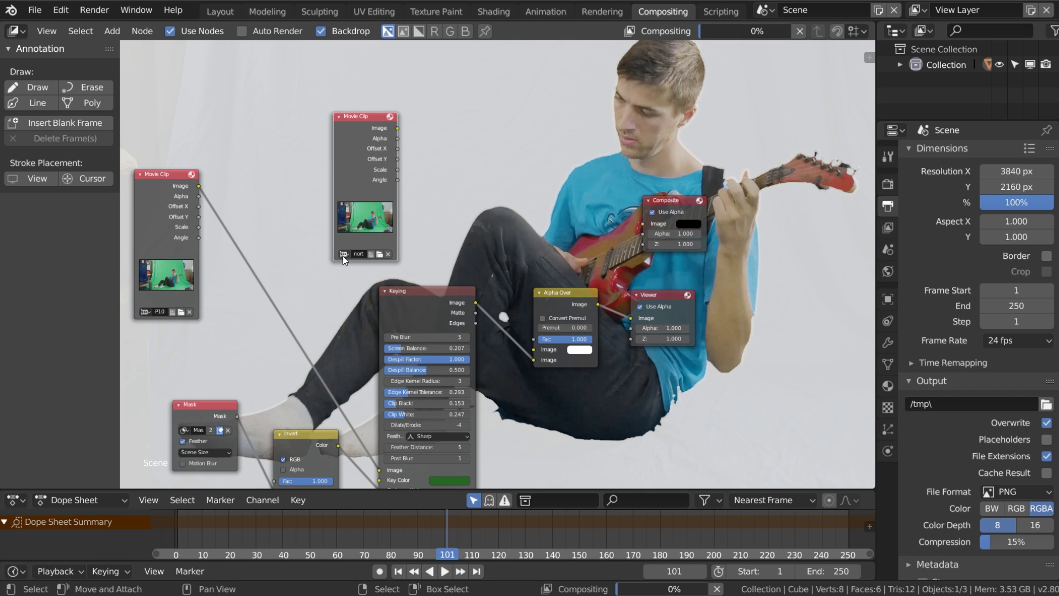
Step: Connect the city clip's Image to the Alpha Over node's first Image input and enable Convert Premul
{"action": "left_click_drag", "start_coordinate": [398, 128], "coordinate": [539, 350]}
{"action": "middle_click_drag", "start_coordinate": [689, 429], "coordinate": [626, 428]}
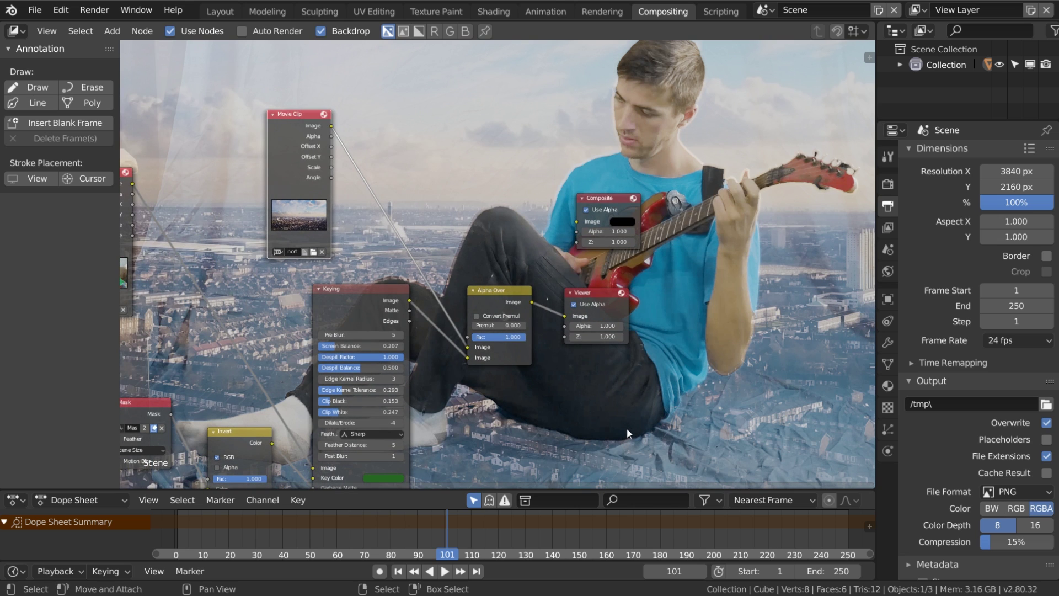
{"action": "left_click", "coordinate": [492, 317]}
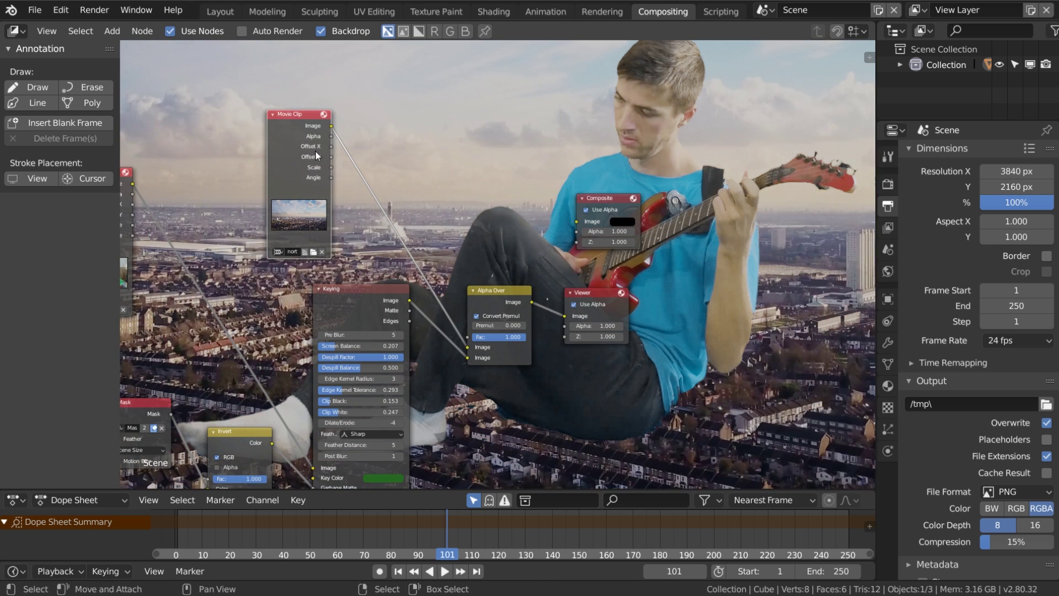
{"action": "middle_click_drag", "start_coordinate": [709, 292], "coordinate": [582, 256]}
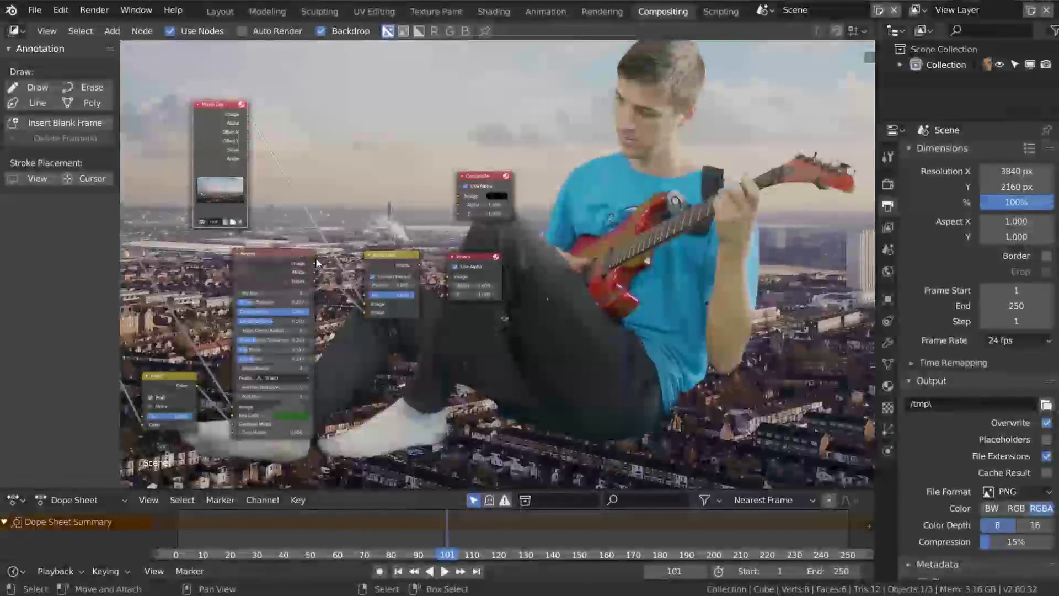
Step: Connect the Keying node's Image output directly to both the Viewer and the Composite node
{"action": "left_click_drag", "start_coordinate": [314, 263], "coordinate": [349, 219]}
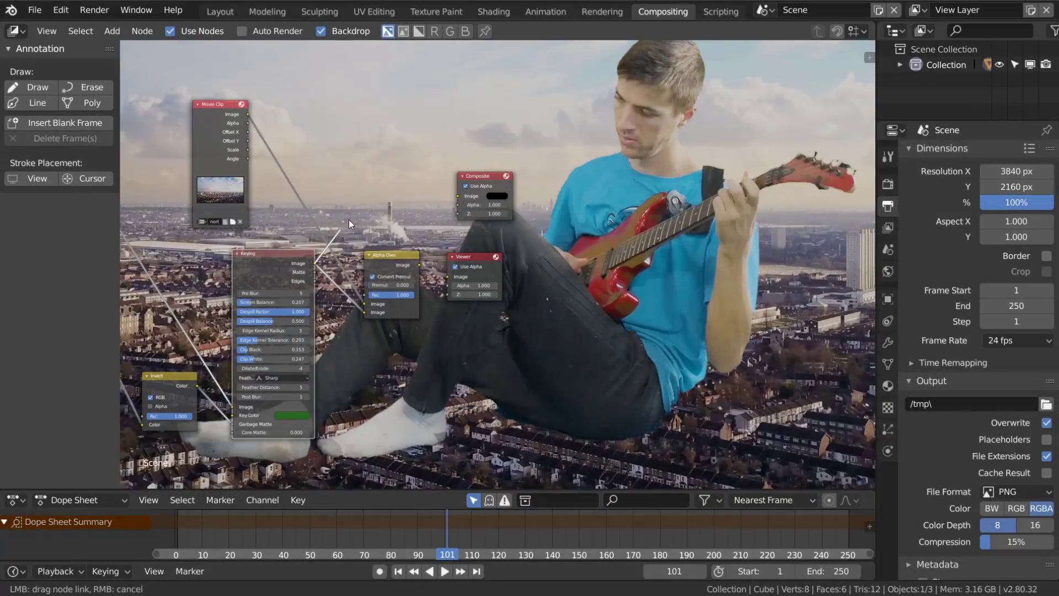
{"action": "left_click_drag", "start_coordinate": [429, 246], "coordinate": [451, 277]}
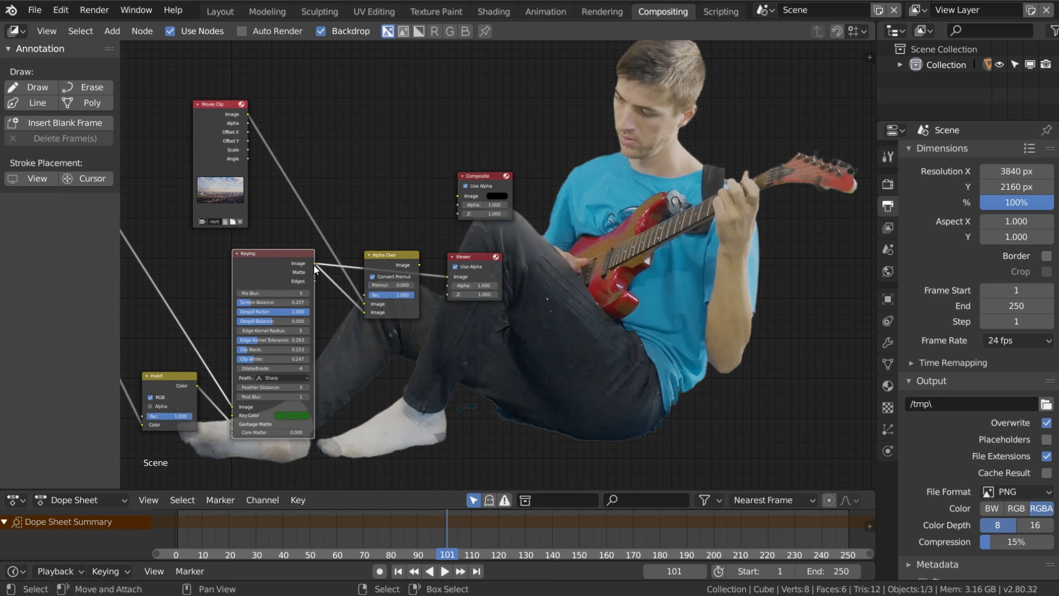
{"action": "left_click_drag", "start_coordinate": [315, 263], "coordinate": [463, 193]}
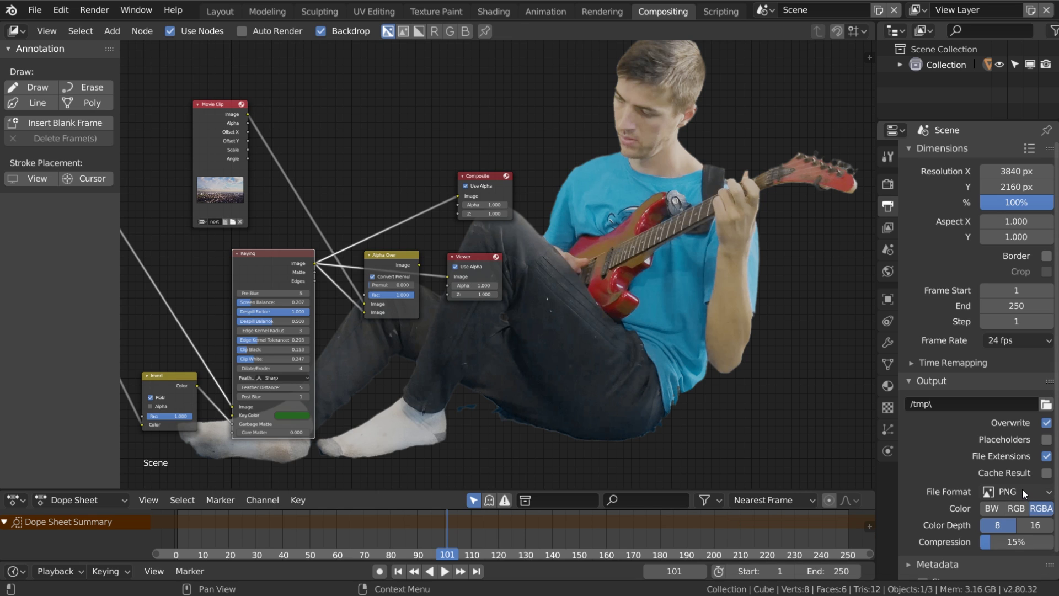
Step: Create an Alpha Images folder inside Green Beginner Tutorial and set it as the render output path
{"action": "left_click", "coordinate": [1045, 404]}
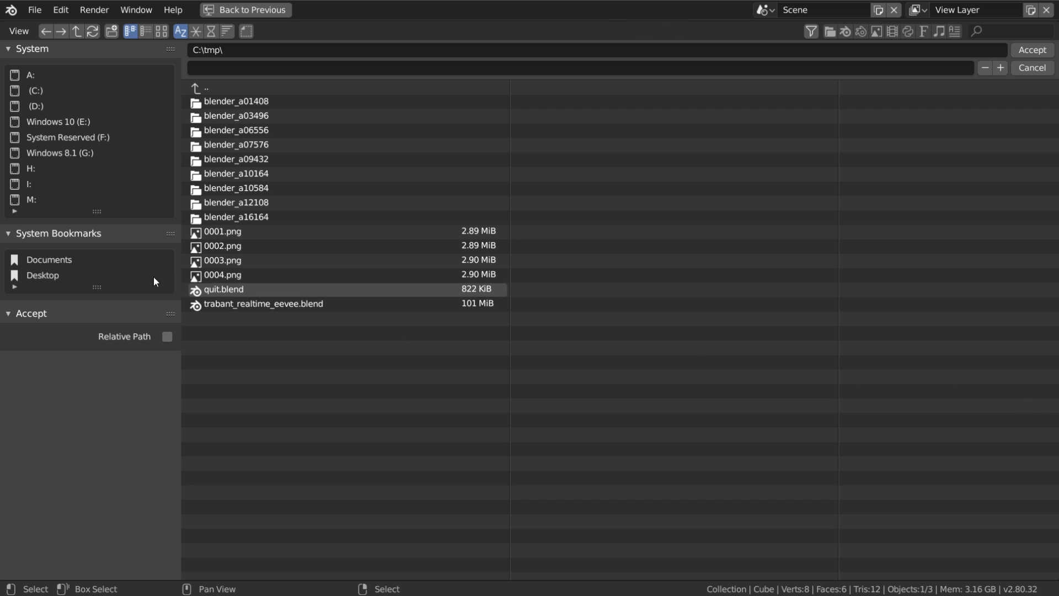
{"action": "left_click", "coordinate": [112, 32]}
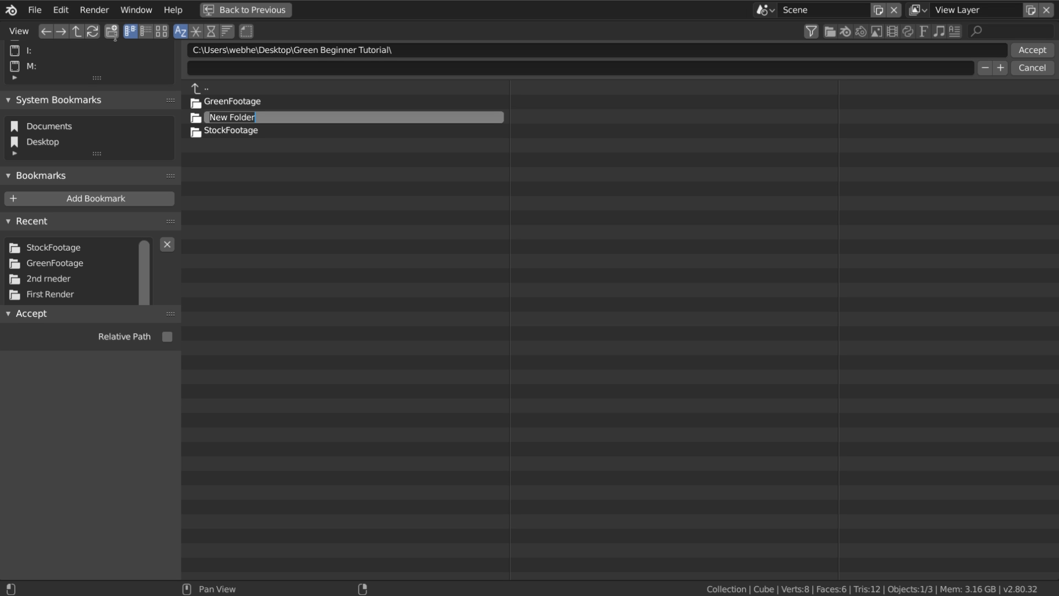
{"action": "type", "text": "Alpha Images"}
{"action": "key", "text": "Return"}
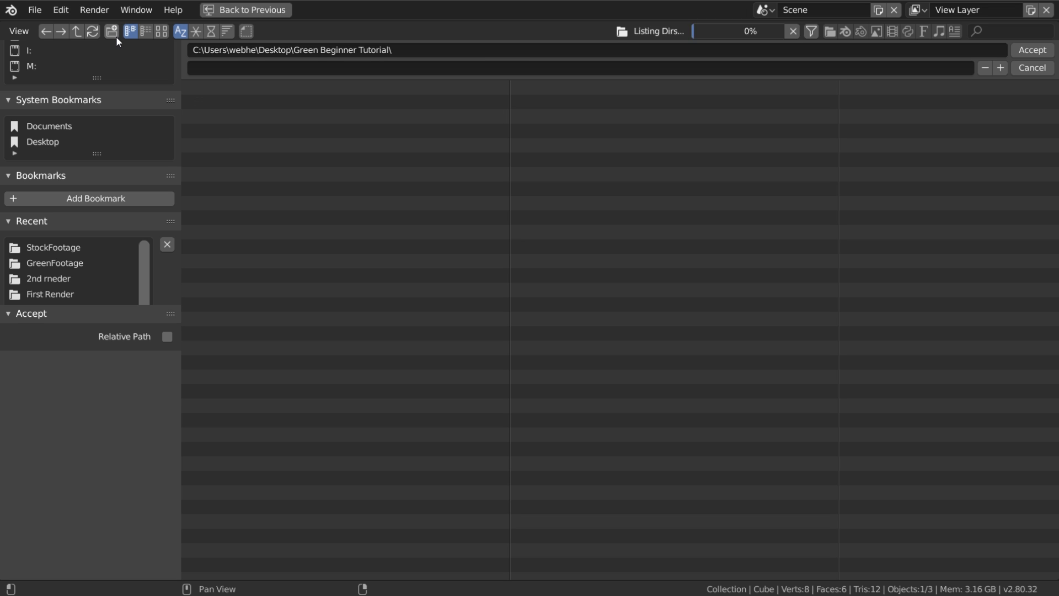
{"action": "left_click", "coordinate": [313, 101]}
{"action": "left_click", "coordinate": [1025, 50]}
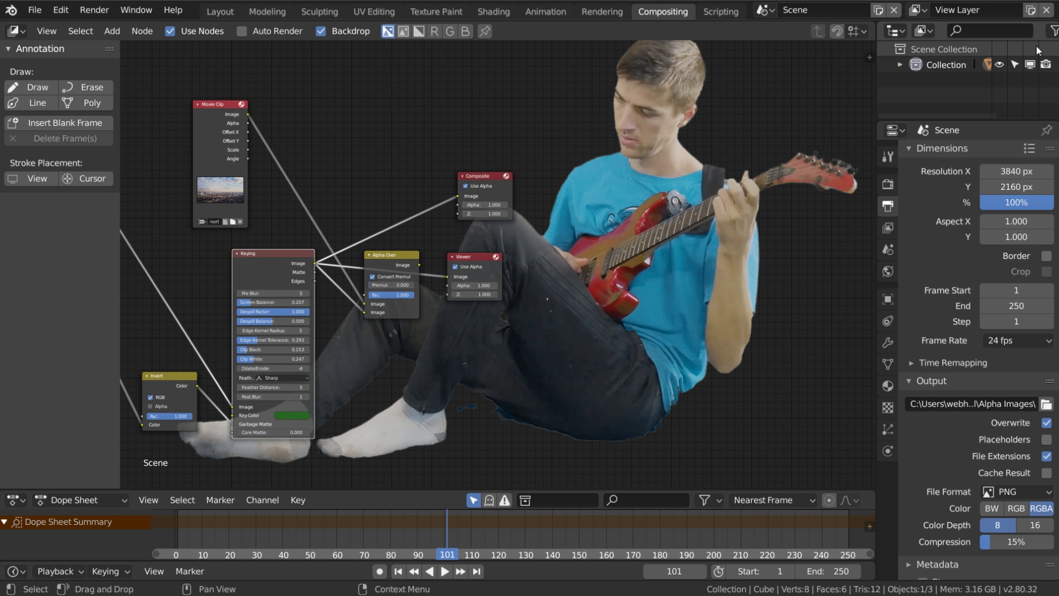
Step: Set the scene's frame rate to 23.98 fps and look over the output settings
{"action": "left_click", "coordinate": [1012, 340]}
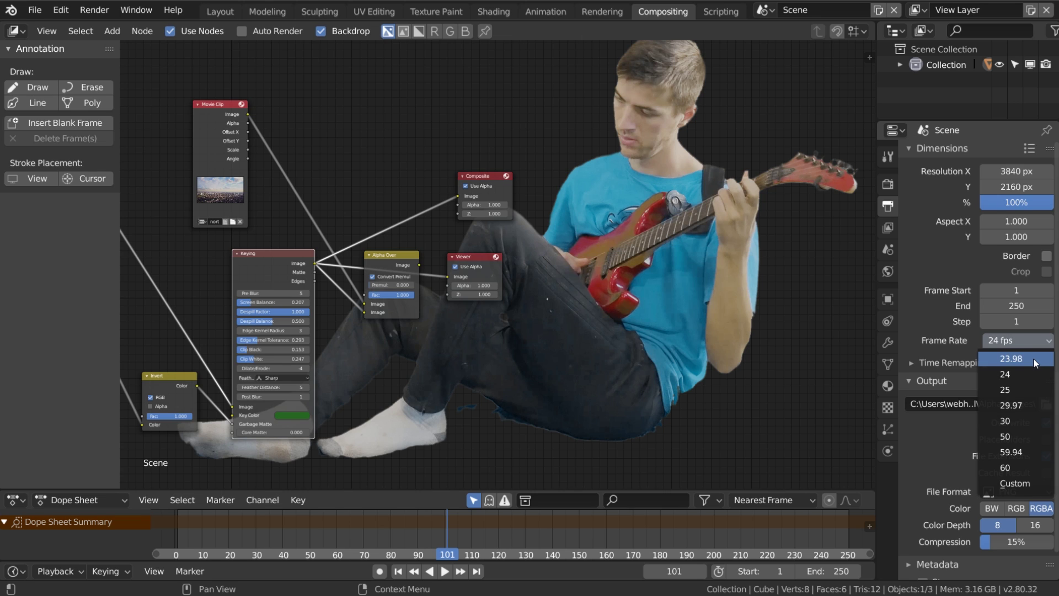
{"action": "left_click", "coordinate": [1034, 358]}
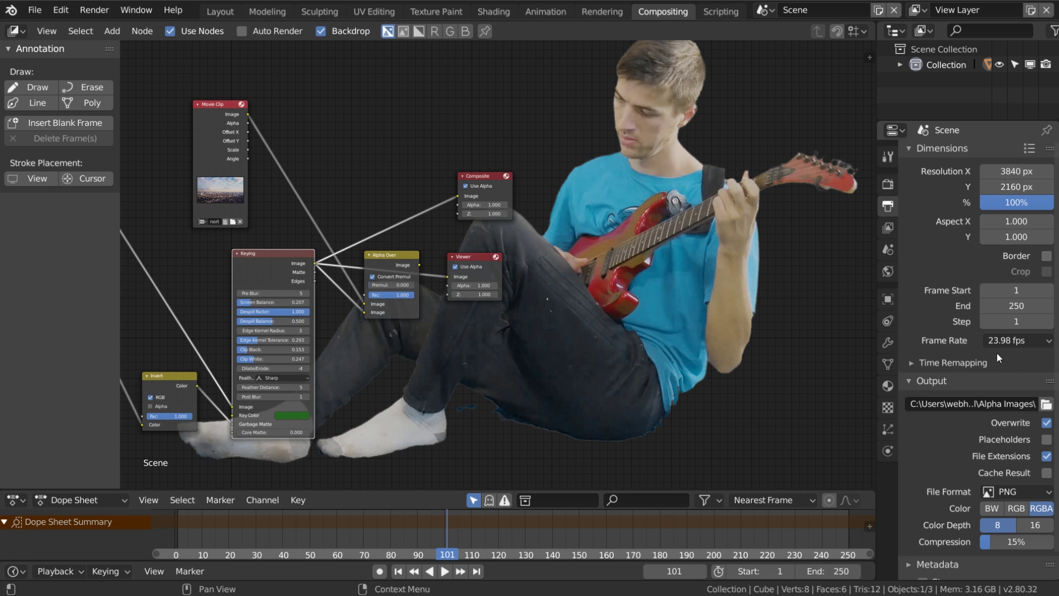
{"action": "scroll", "coordinate": [1012, 357], "scroll_direction": "down", "scroll_amount": 1}
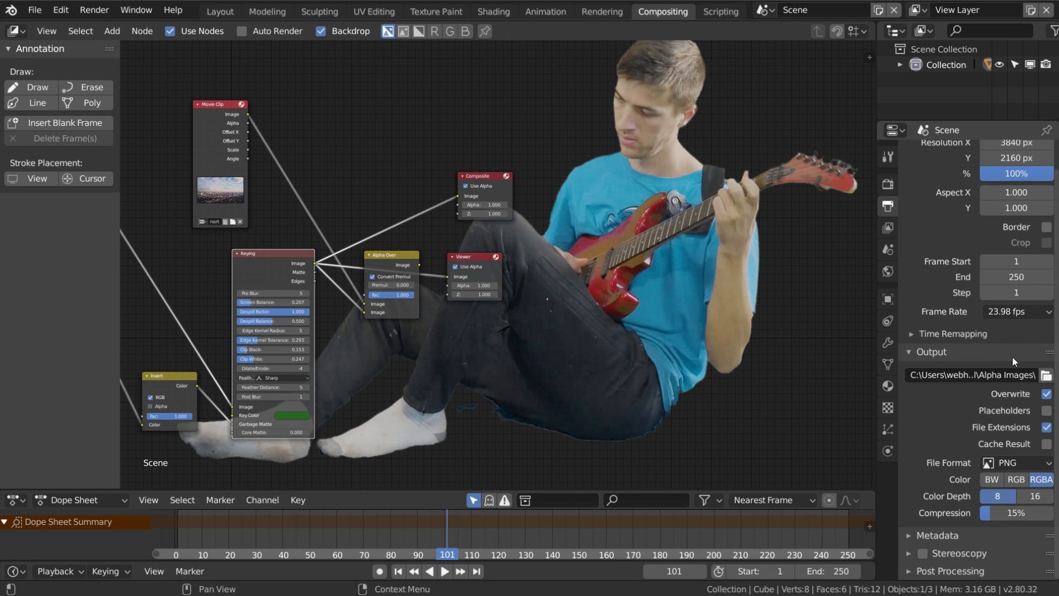
{"action": "scroll", "coordinate": [1006, 383], "scroll_direction": "up", "scroll_amount": 1}
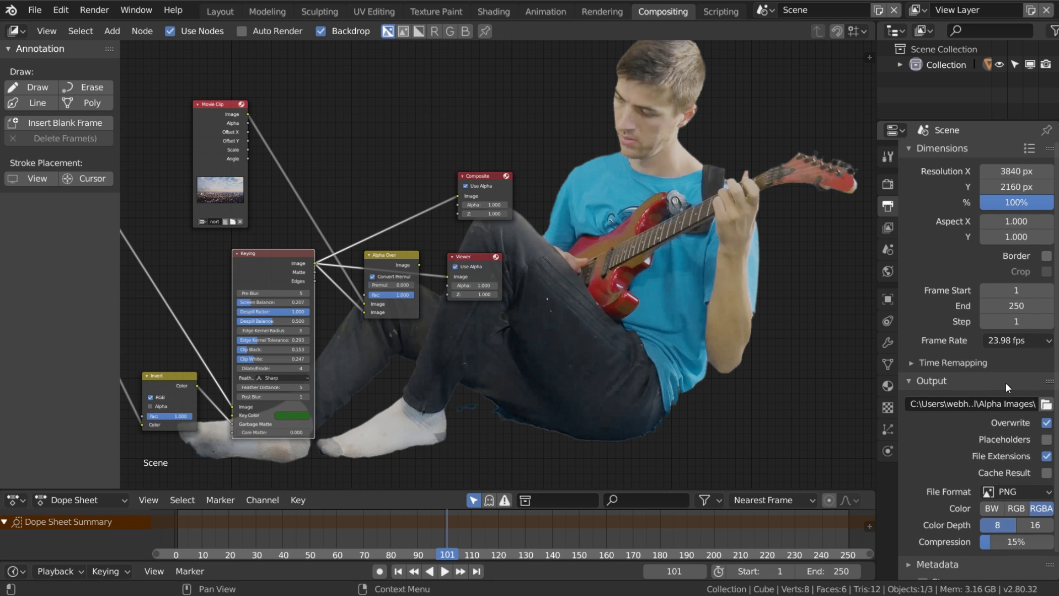
Step: Check the keyed image at frame 223 and render the animation
{"action": "left_click", "coordinate": [91, 15]}
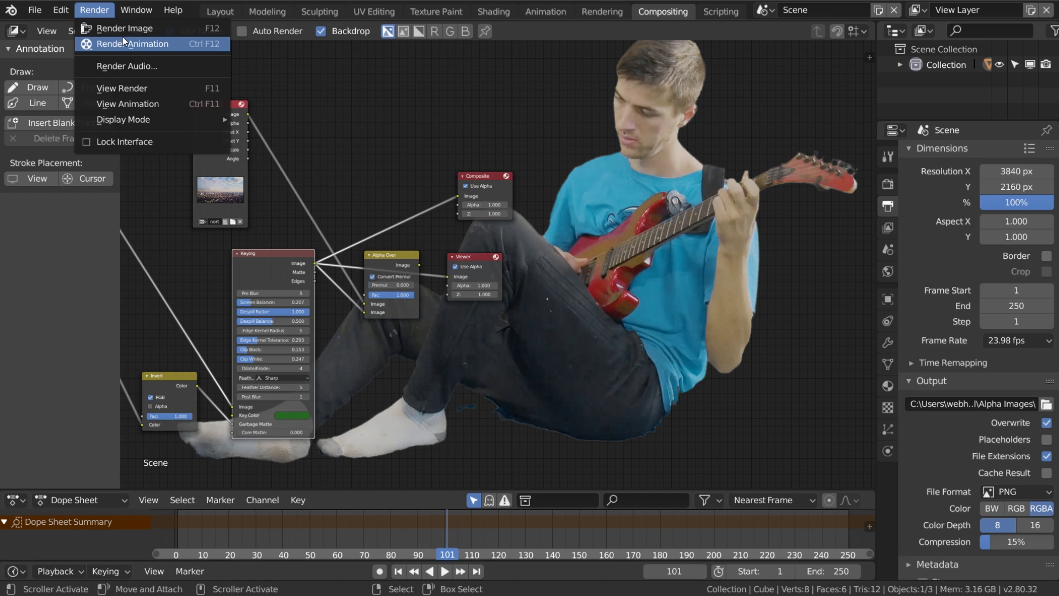
{"action": "left_click_drag", "start_coordinate": [723, 546], "coordinate": [810, 535]}
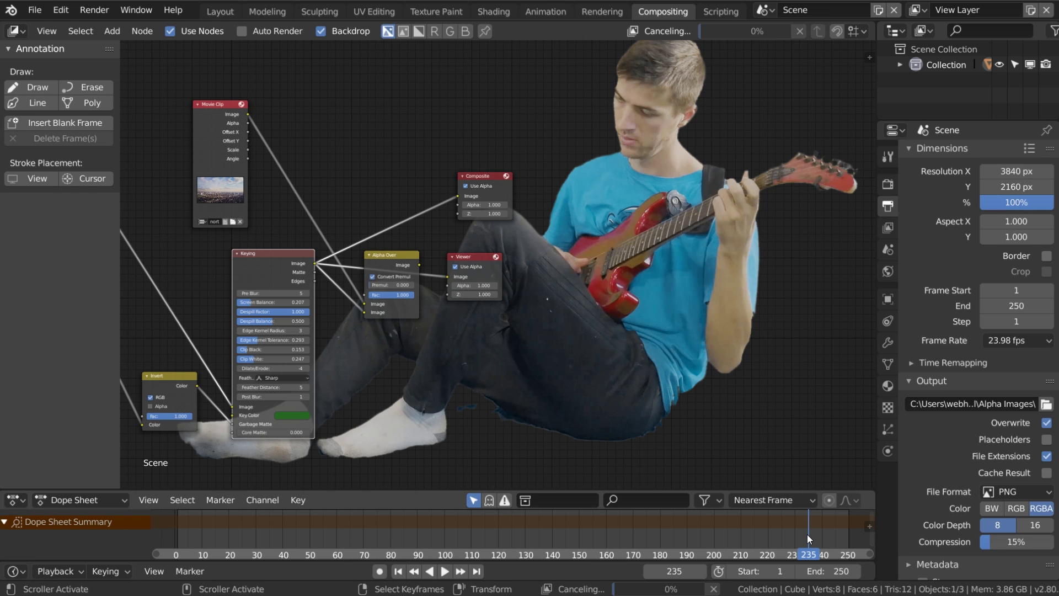
{"action": "key", "text": "shift+ctrl+space"}
{"action": "left_click", "coordinate": [776, 536]}
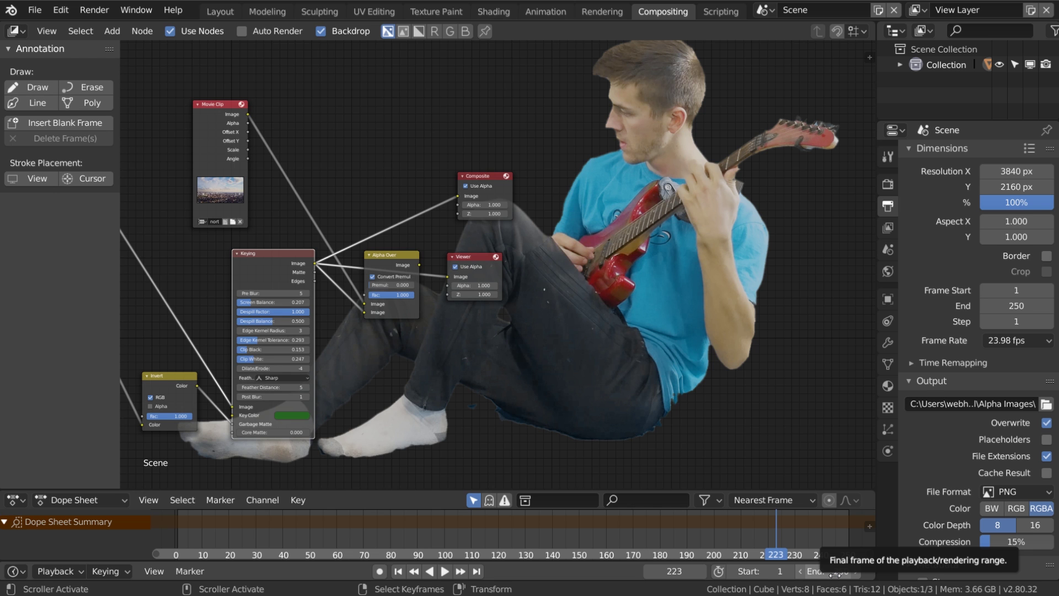
{"action": "left_click", "coordinate": [95, 10]}
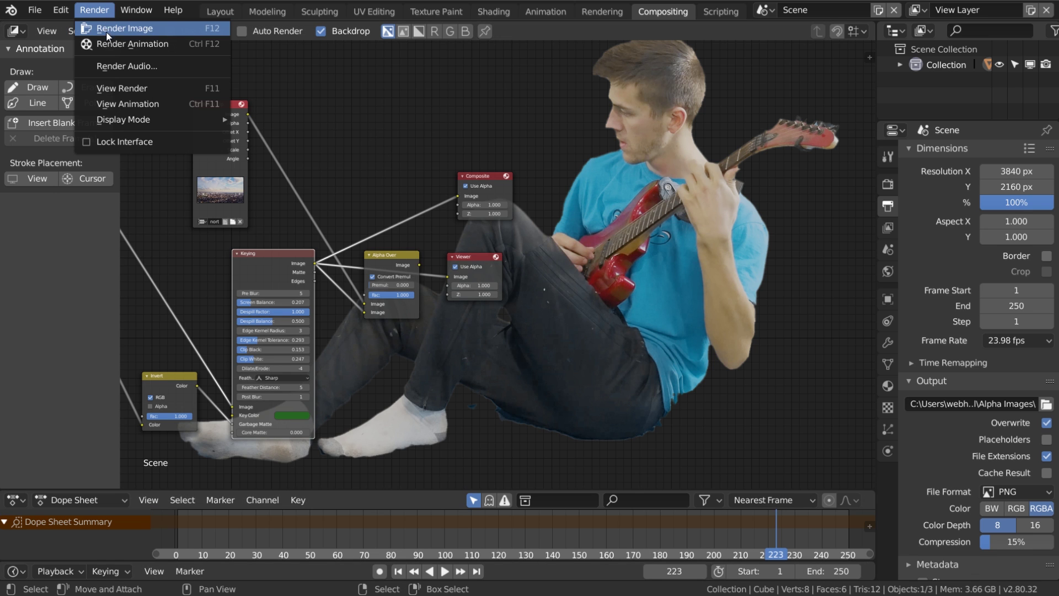
{"action": "left_click", "coordinate": [118, 44]}
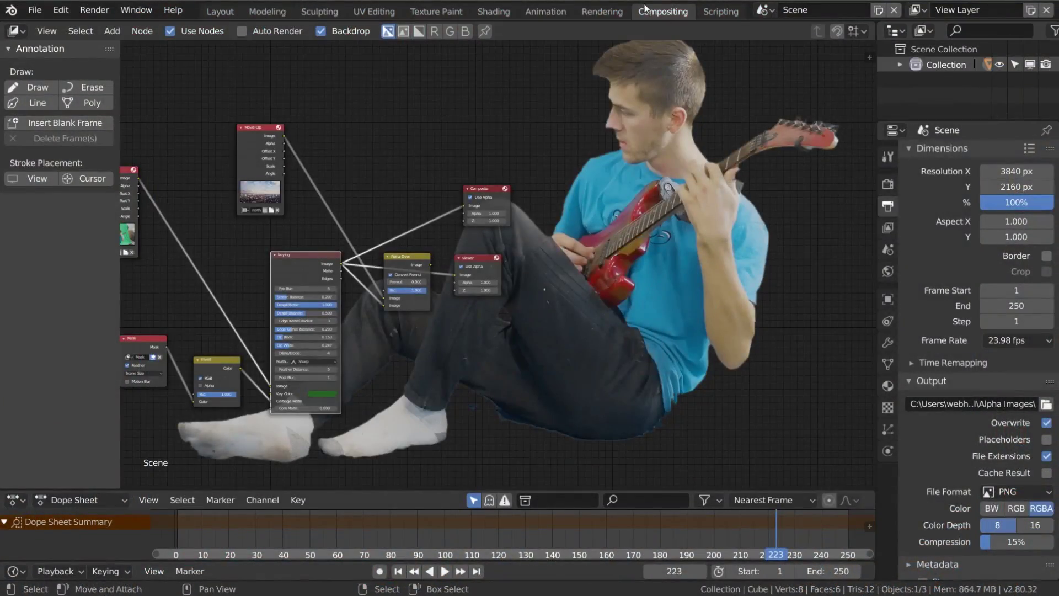
Step: Open the Layout workspace and change its mask editor to a 3D Viewport
{"action": "left_click", "coordinate": [235, 13]}
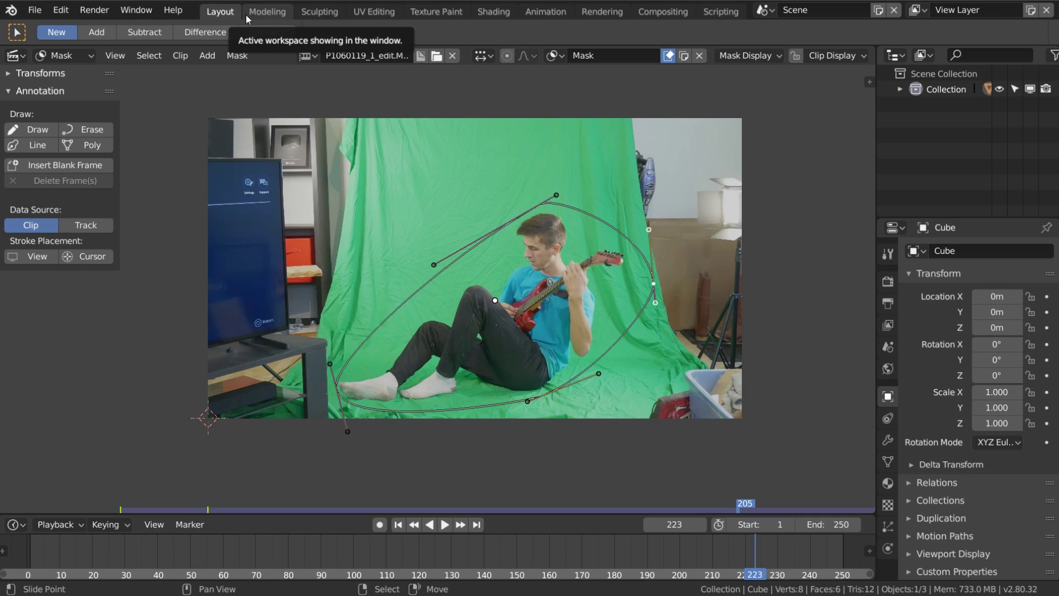
{"action": "left_click", "coordinate": [19, 58]}
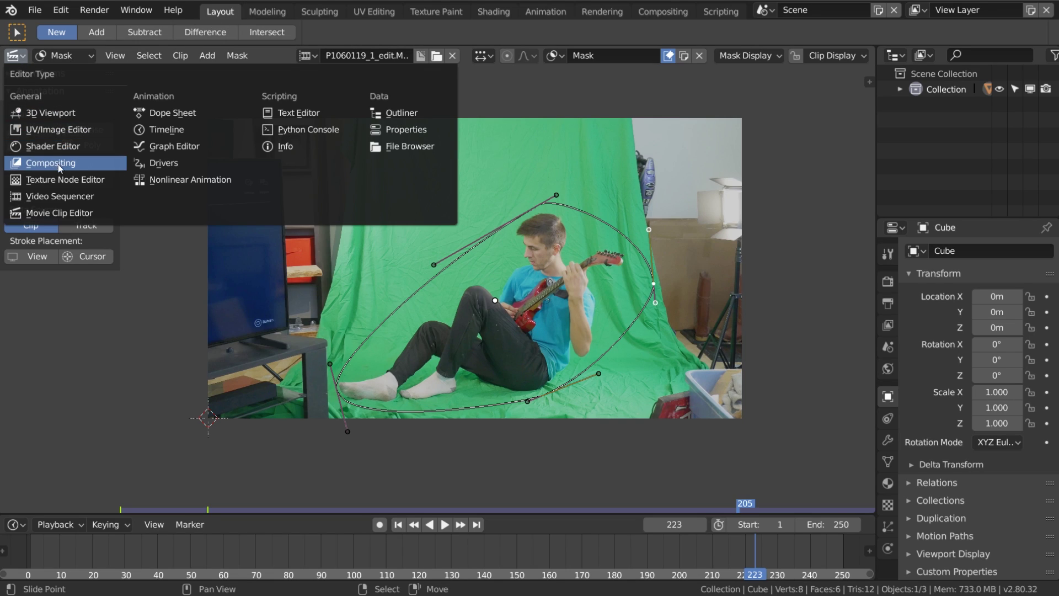
{"action": "left_click", "coordinate": [50, 113]}
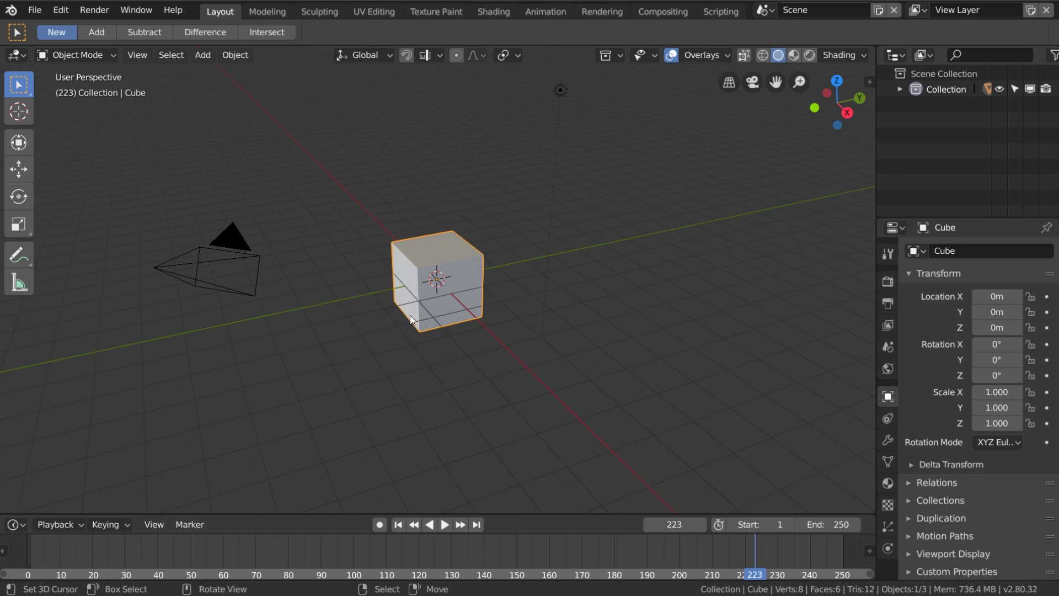
Step: Select the camera and align it to the front orthographic view
{"action": "left_click", "coordinate": [239, 265]}
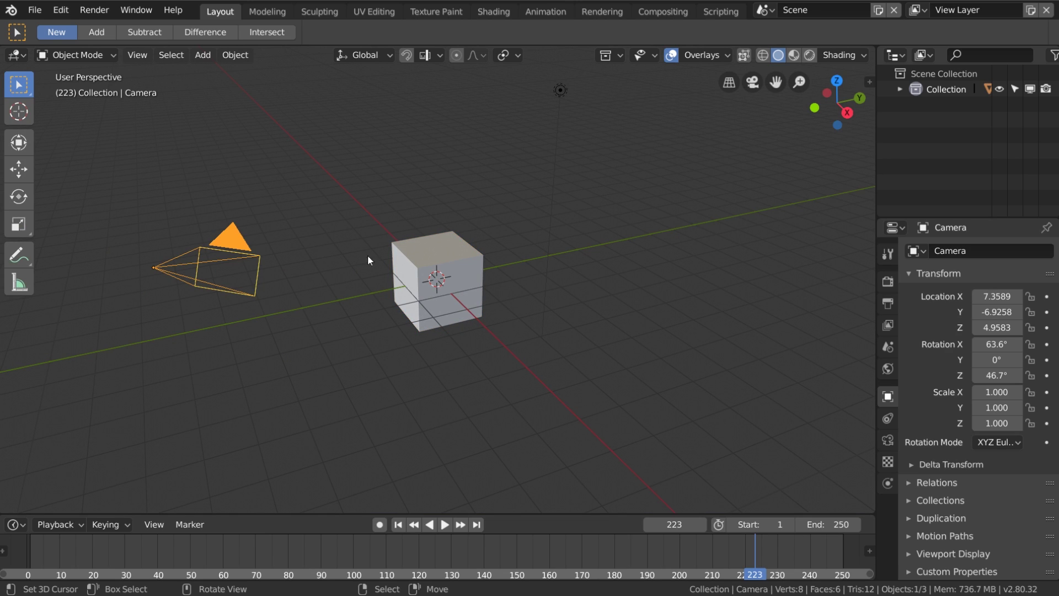
{"action": "key", "text": "KP_0"}
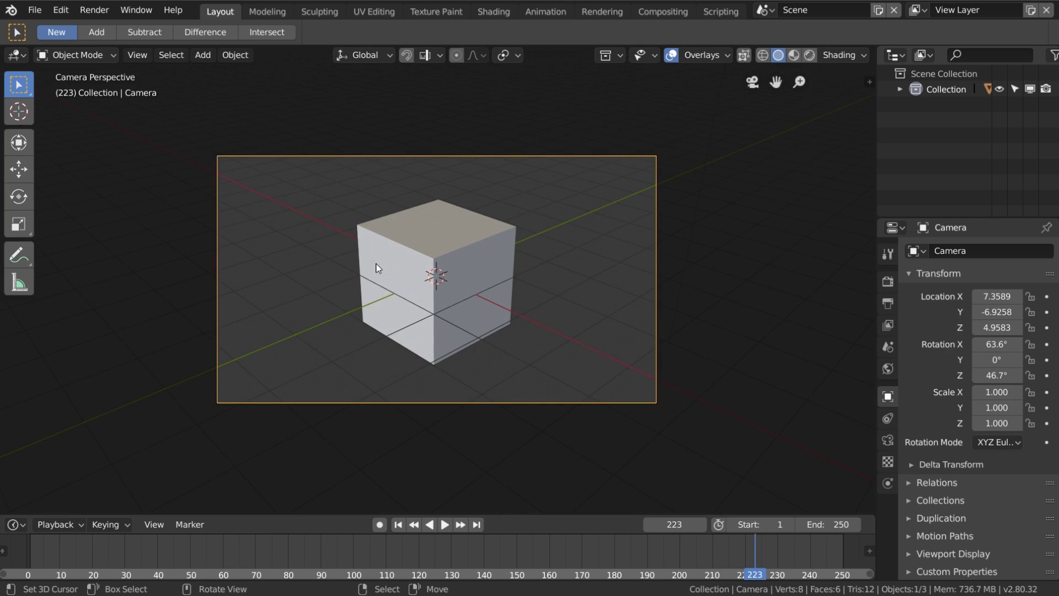
{"action": "key", "text": "KP_1"}
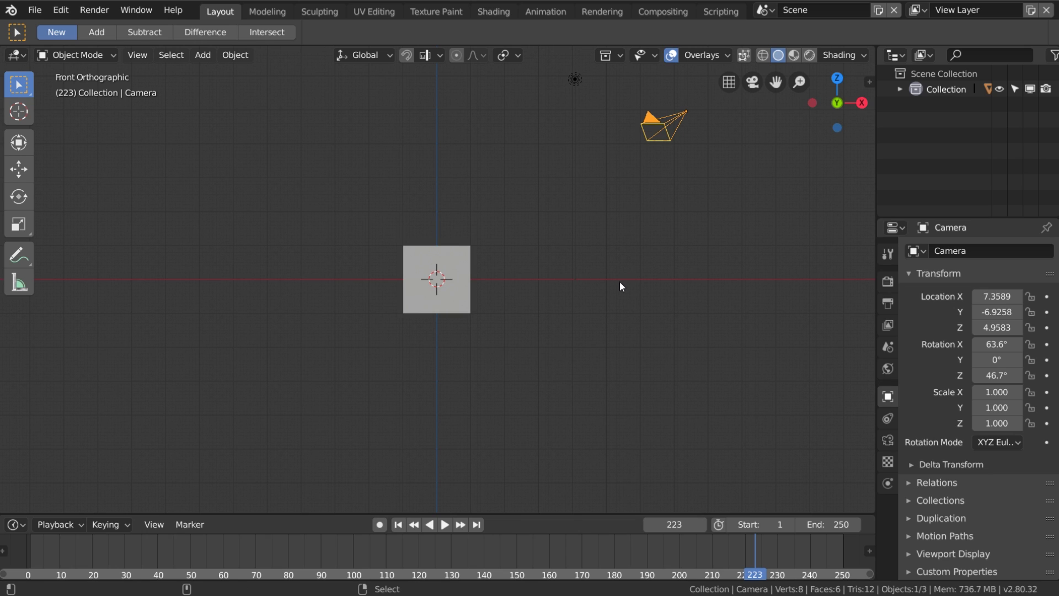
{"action": "key", "text": "ctrl+alt+KP_0"}
{"action": "scroll", "coordinate": [487, 324], "scroll_direction": "up", "scroll_amount": 2}
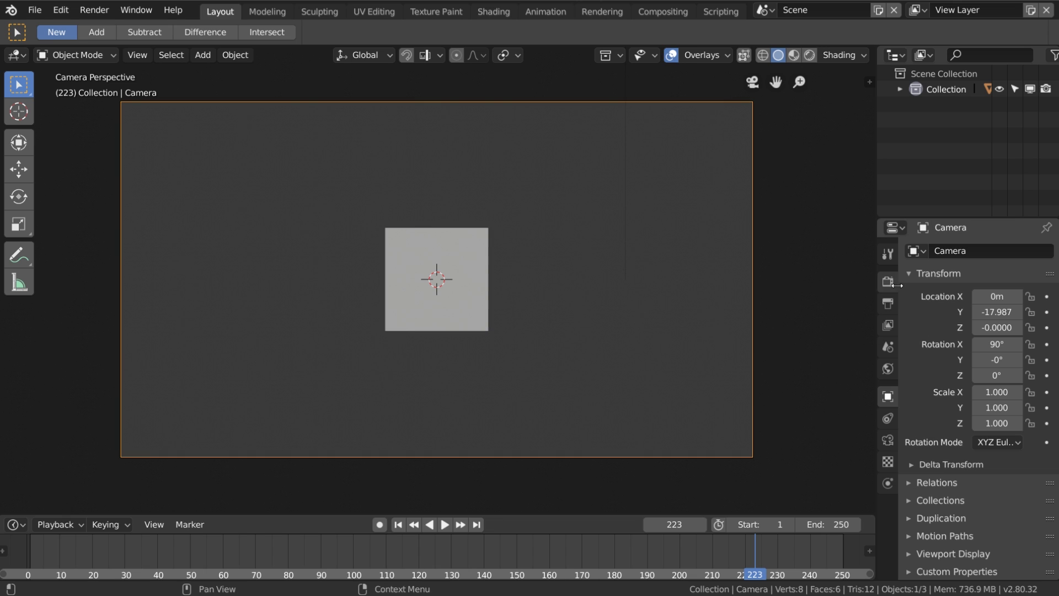
Step: Enlarge the properties area, then enable the camera's background images and add one background entry
{"action": "left_click_drag", "start_coordinate": [955, 219], "coordinate": [955, 153]}
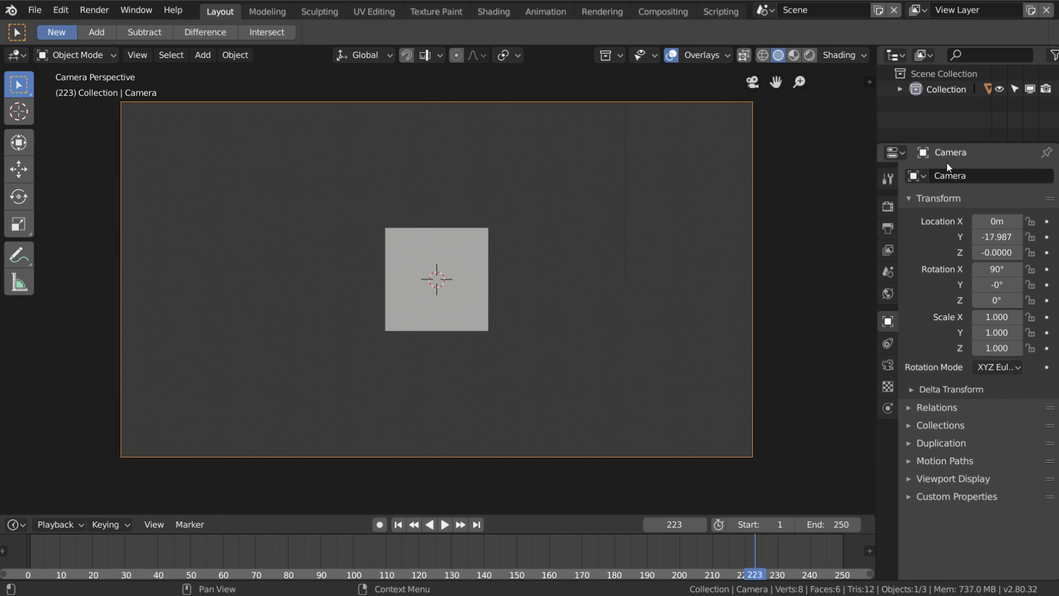
{"action": "left_click_drag", "start_coordinate": [899, 318], "coordinate": [841, 319]}
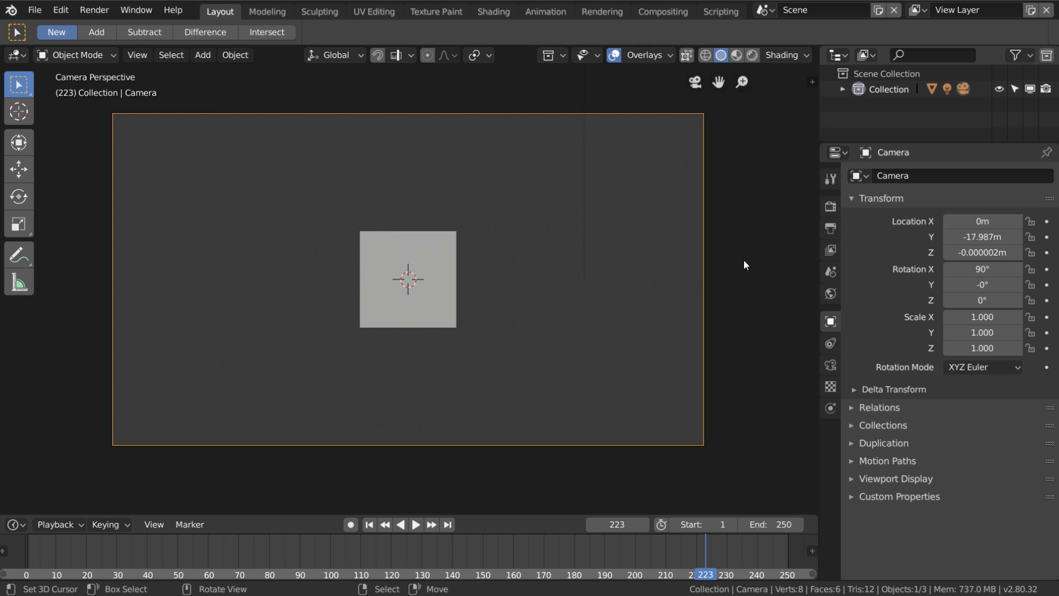
{"action": "left_click", "coordinate": [831, 364]}
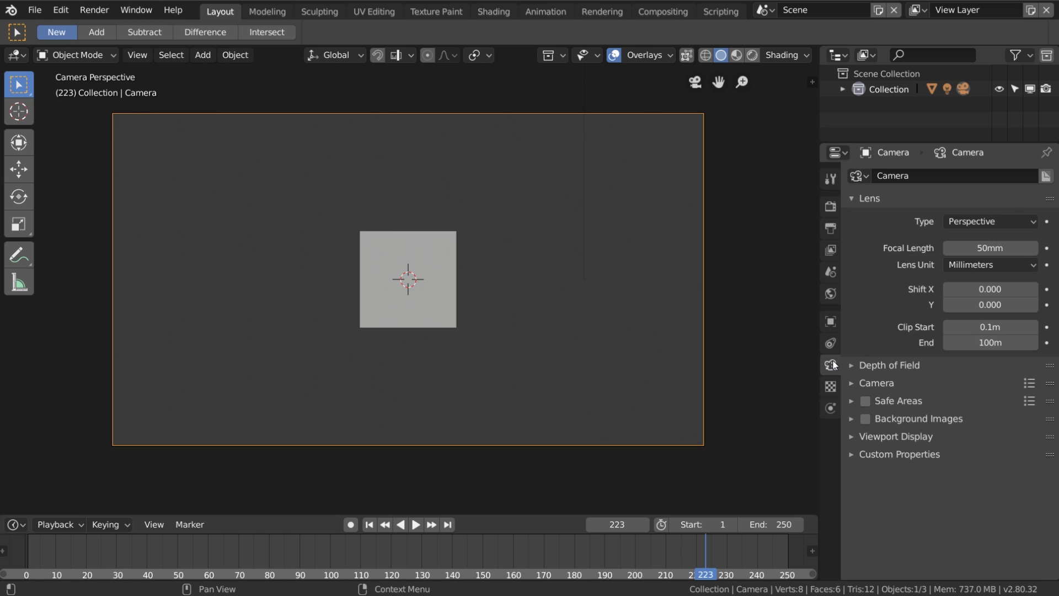
{"action": "left_click", "coordinate": [865, 420]}
{"action": "left_click", "coordinate": [851, 419]}
{"action": "left_click", "coordinate": [902, 441]}
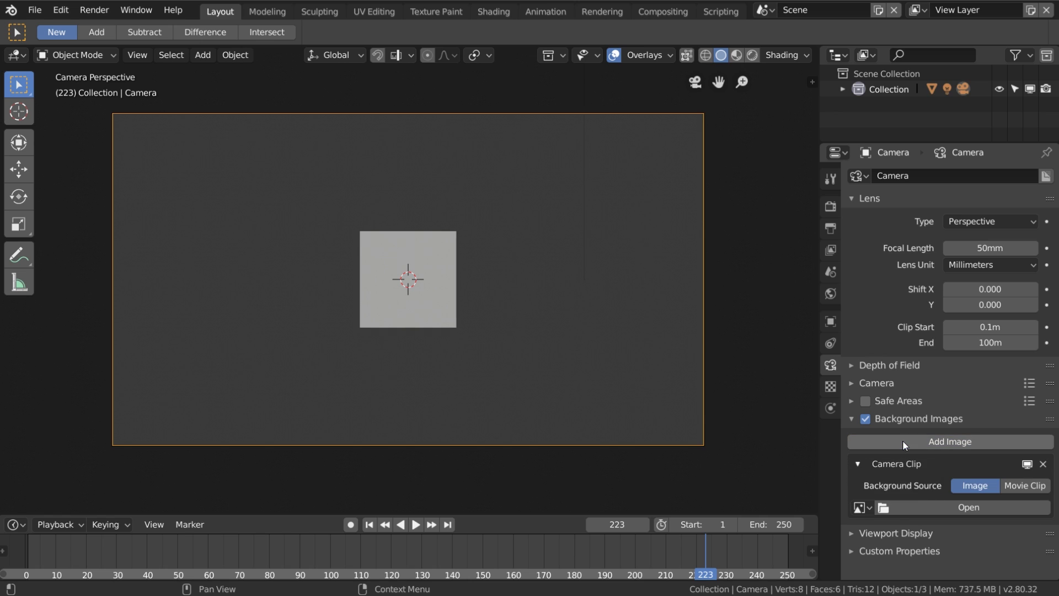
Step: Set the background source to the north-london movie clip and turn off Camera Clip
{"action": "left_click", "coordinate": [1025, 486]}
{"action": "left_click", "coordinate": [859, 530]}
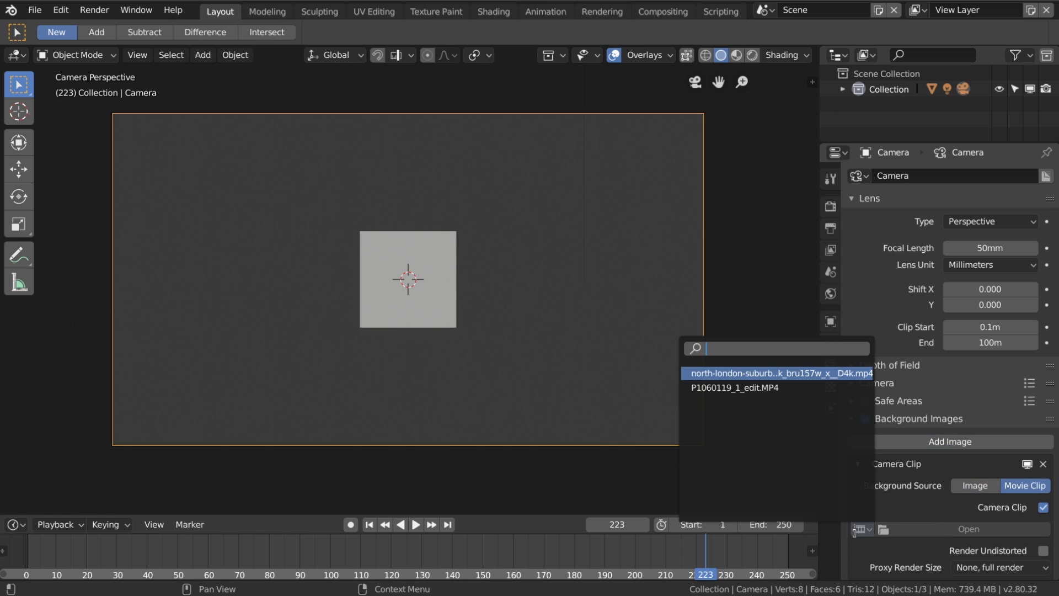
{"action": "left_click", "coordinate": [835, 373]}
{"action": "scroll", "coordinate": [1018, 488], "scroll_direction": "down", "scroll_amount": 2}
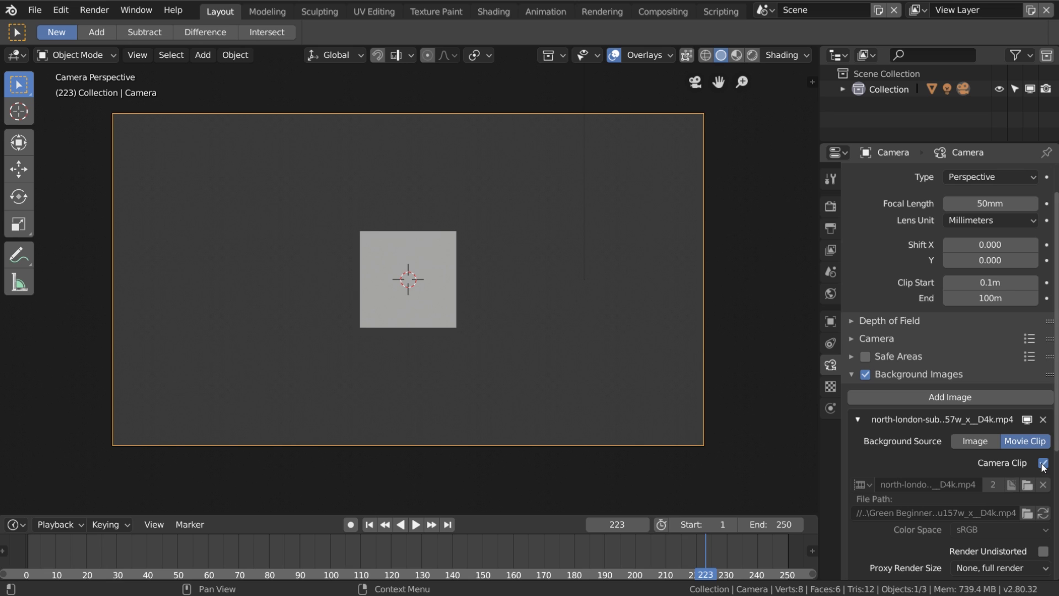
{"action": "left_click", "coordinate": [1042, 464]}
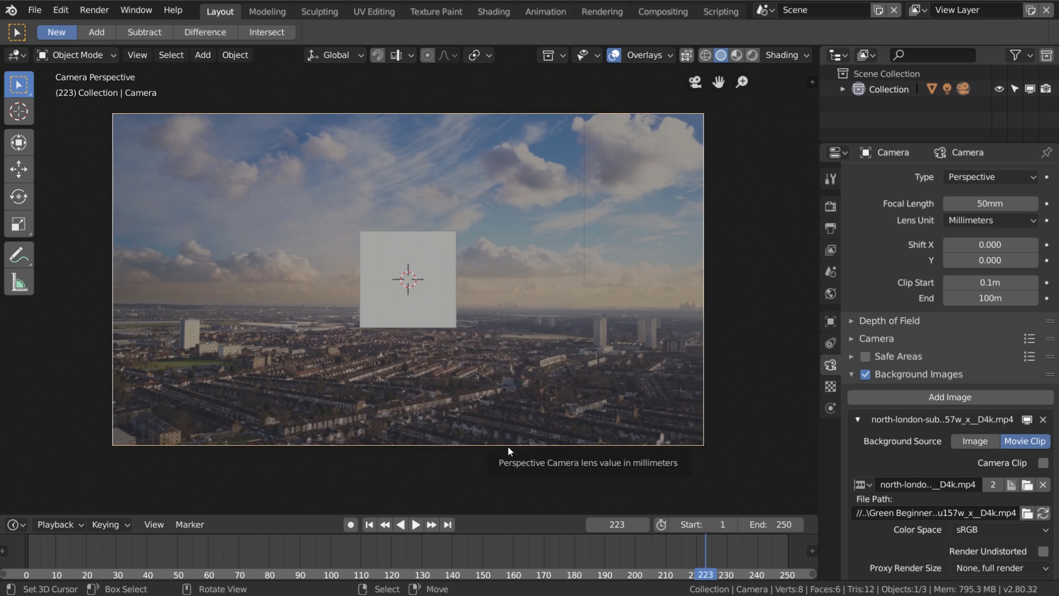
Step: Raise the camera about 1.53 m along Z and rotate it freely to match the perspective of the city background
{"action": "key", "text": "g"}
{"action": "key", "text": "z"}
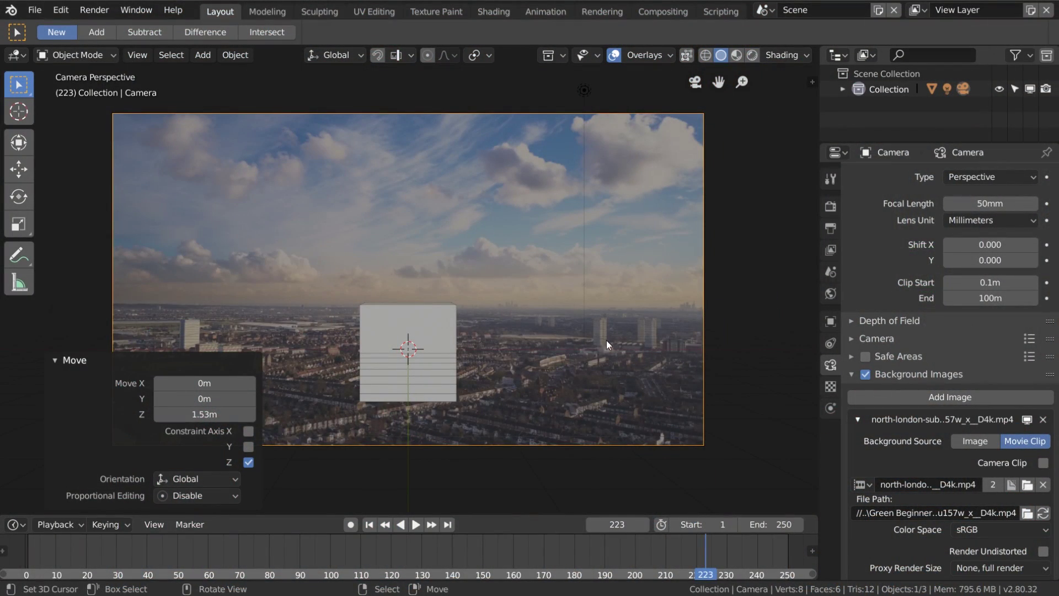
{"action": "key", "text": "r"}
{"action": "key", "text": "r"}
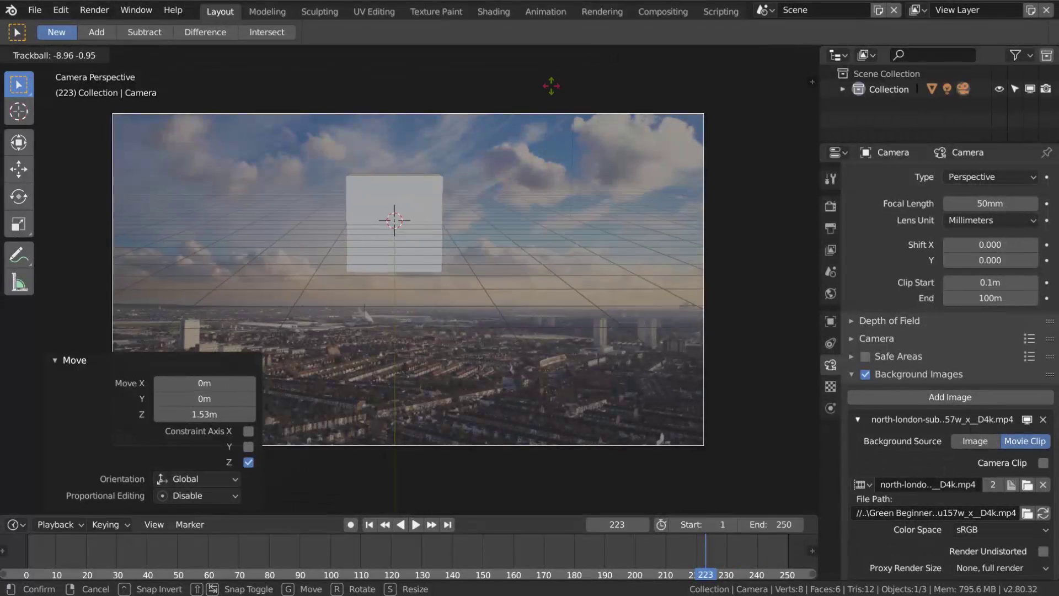
{"action": "left_click", "coordinate": [543, 348]}
{"action": "key", "text": "g"}
Step: Try sliding the cube along the global Y axis to test the perspective, and delete the cube
{"action": "right_click", "coordinate": [469, 428]}
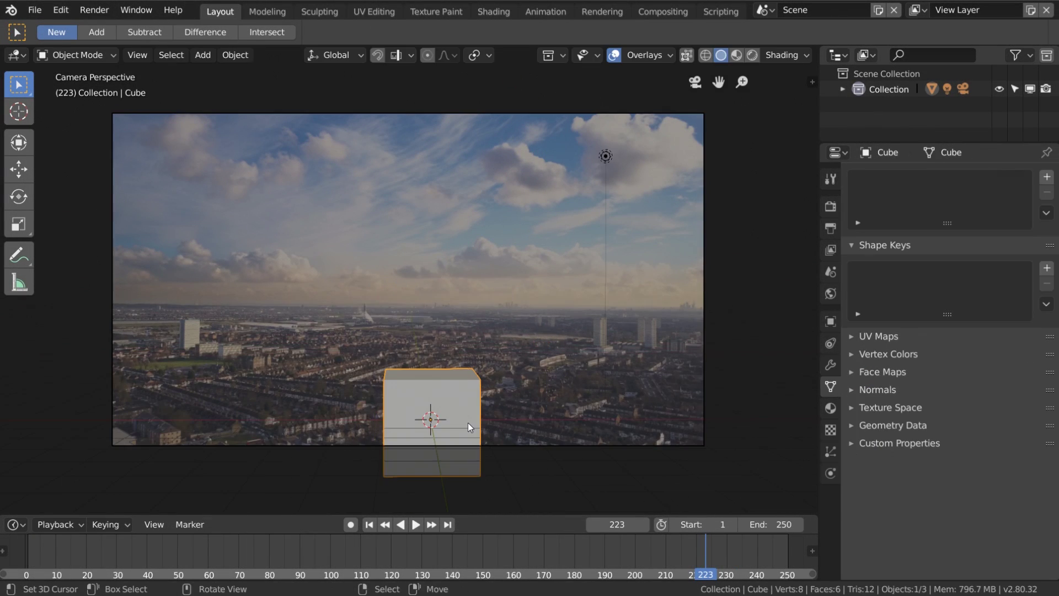
{"action": "key", "text": "g"}
{"action": "key", "text": "z"}
{"action": "key", "text": "x"}
{"action": "key", "text": "y"}
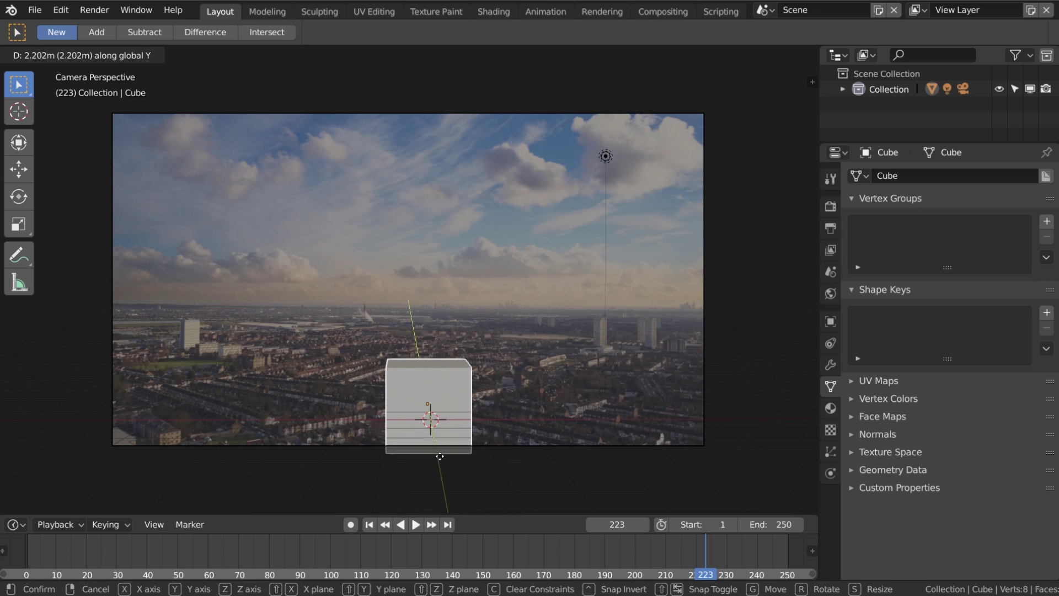
{"action": "left_click", "coordinate": [465, 373]}
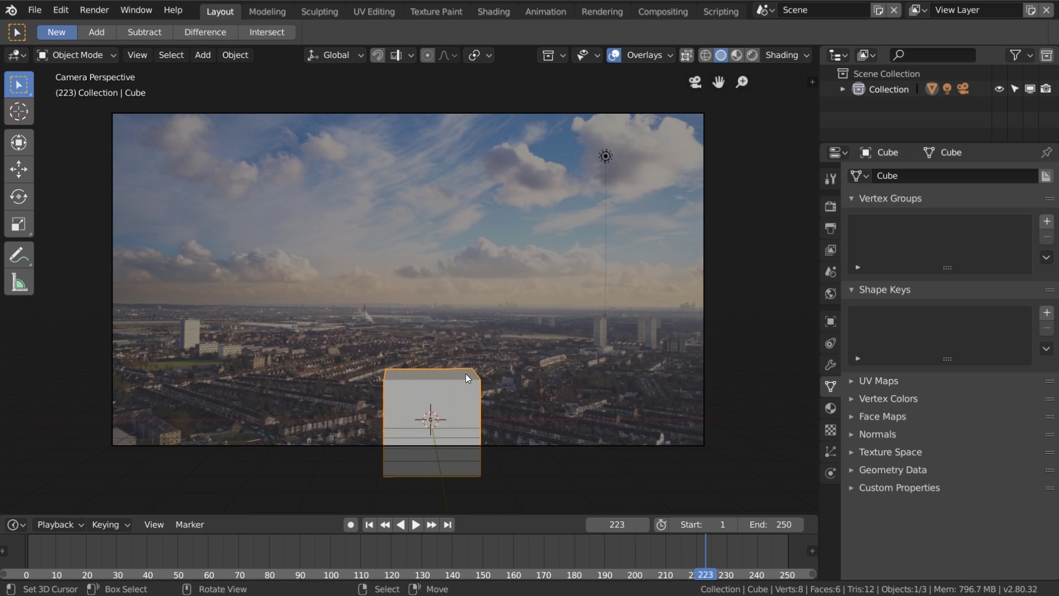
{"action": "key", "text": "x"}
{"action": "left_click", "coordinate": [466, 373]}
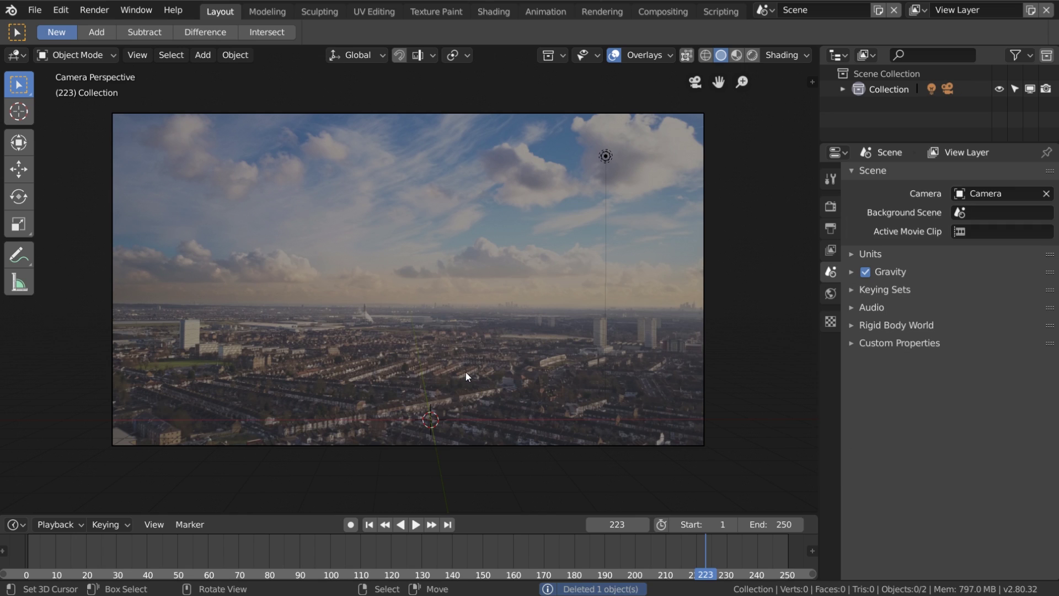
Step: Find the Import Images as Planes add-on with the search "pla" and enable it in the user preferences
{"action": "left_click", "coordinate": [35, 12]}
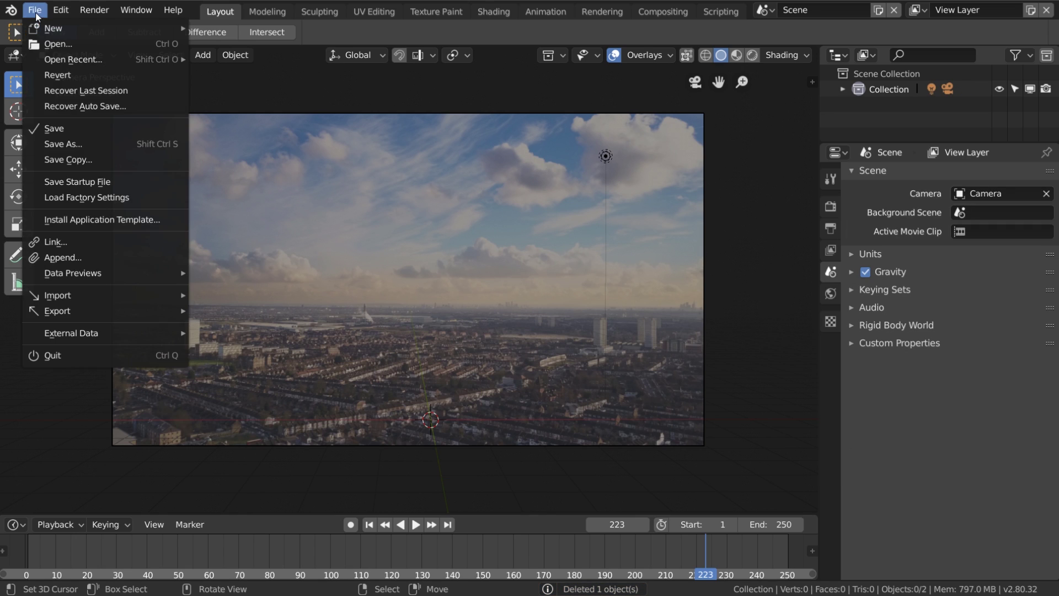
{"action": "mouse_move", "coordinate": [51, 15]}
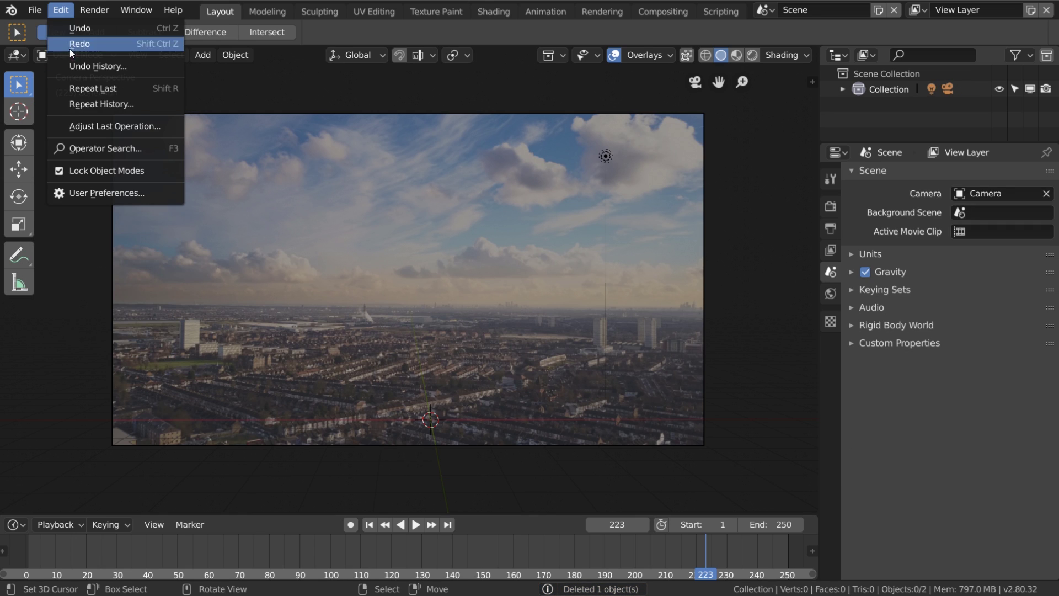
{"action": "left_click", "coordinate": [107, 194]}
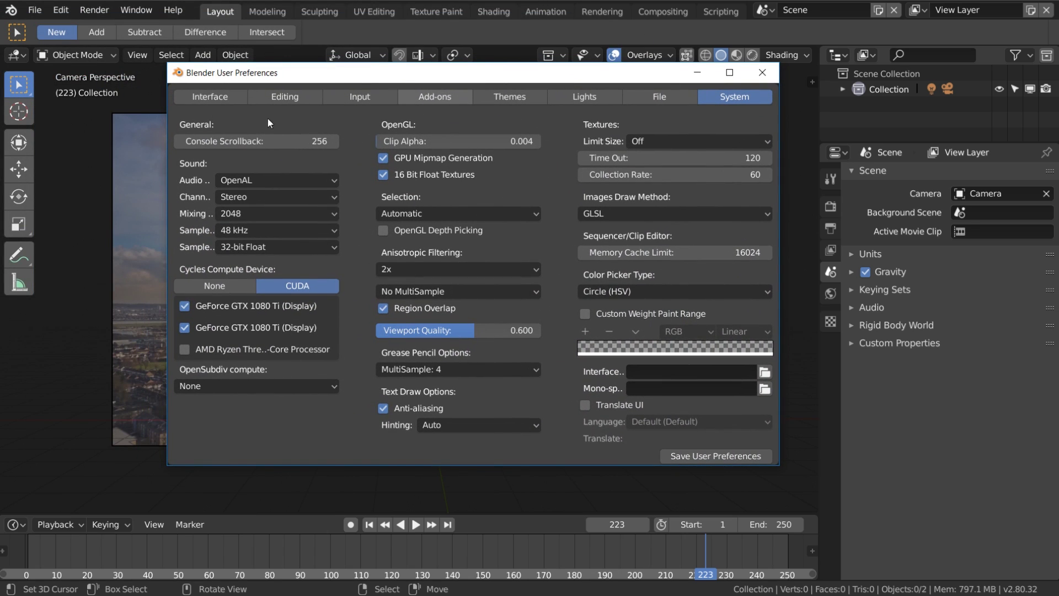
{"action": "left_click", "coordinate": [435, 96]}
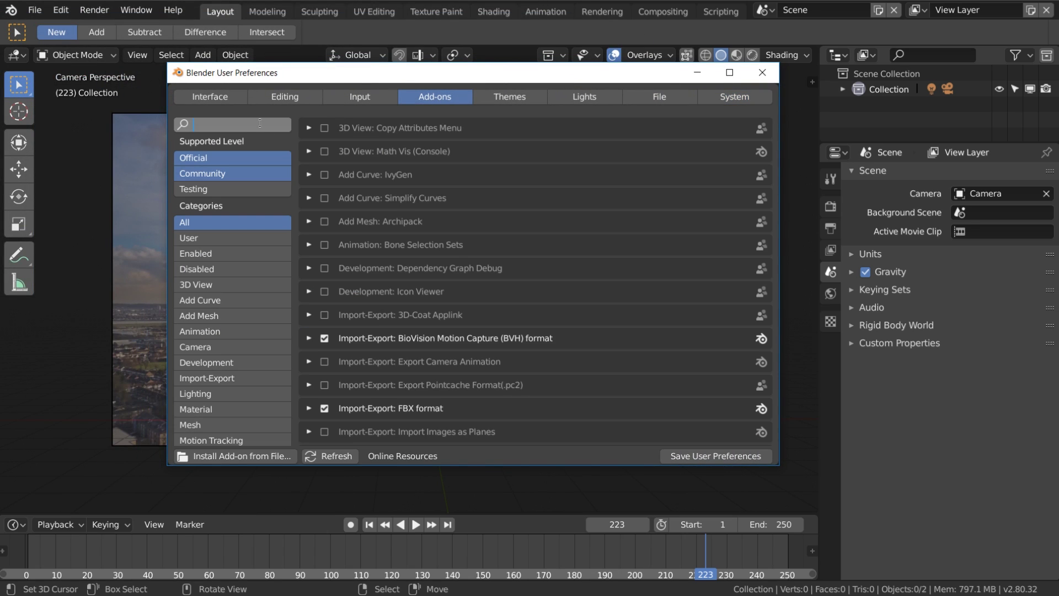
{"action": "type", "text": "pla"}
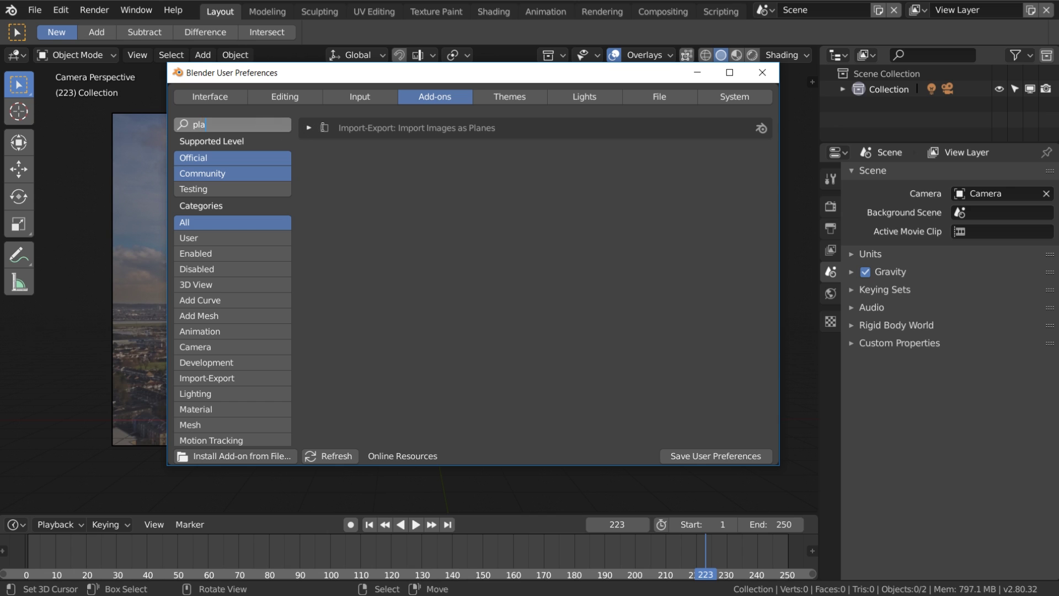
{"action": "left_click", "coordinate": [324, 129]}
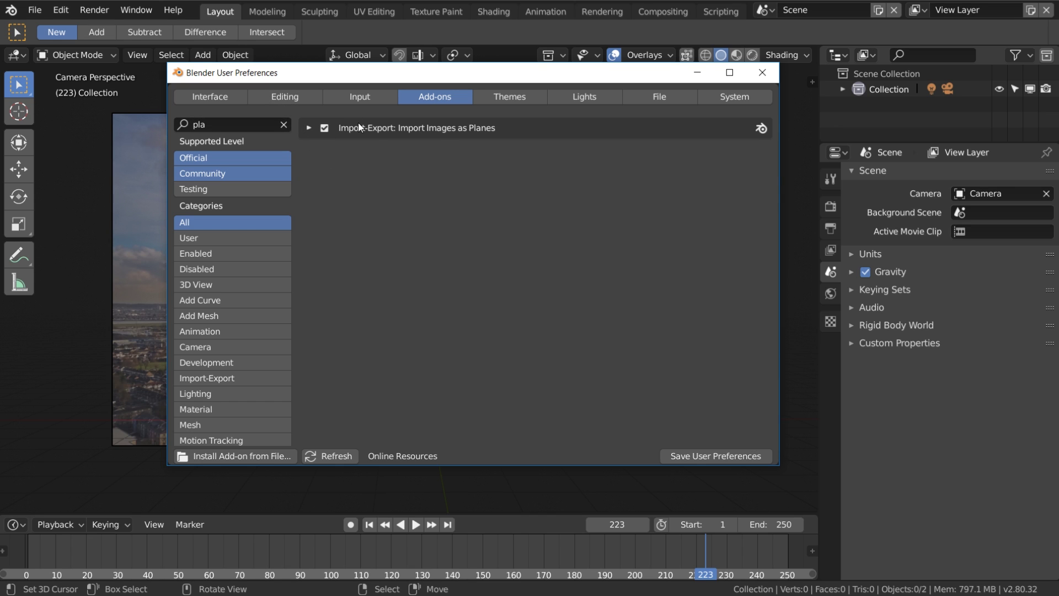
{"action": "left_click", "coordinate": [762, 72]}
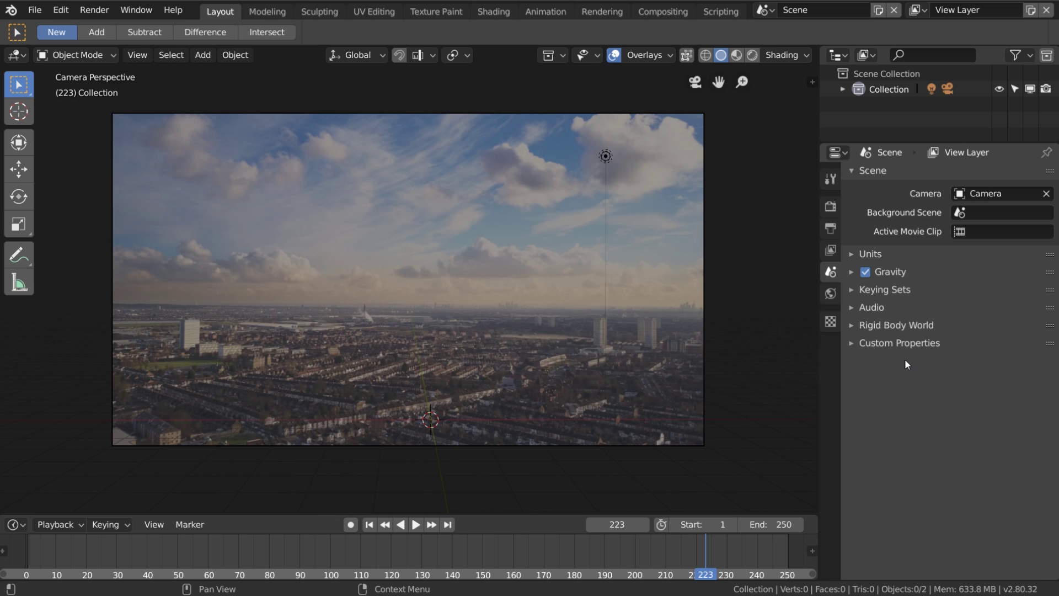
Step: Switch the scene's render engine to Cycles
{"action": "left_click", "coordinate": [832, 179]}
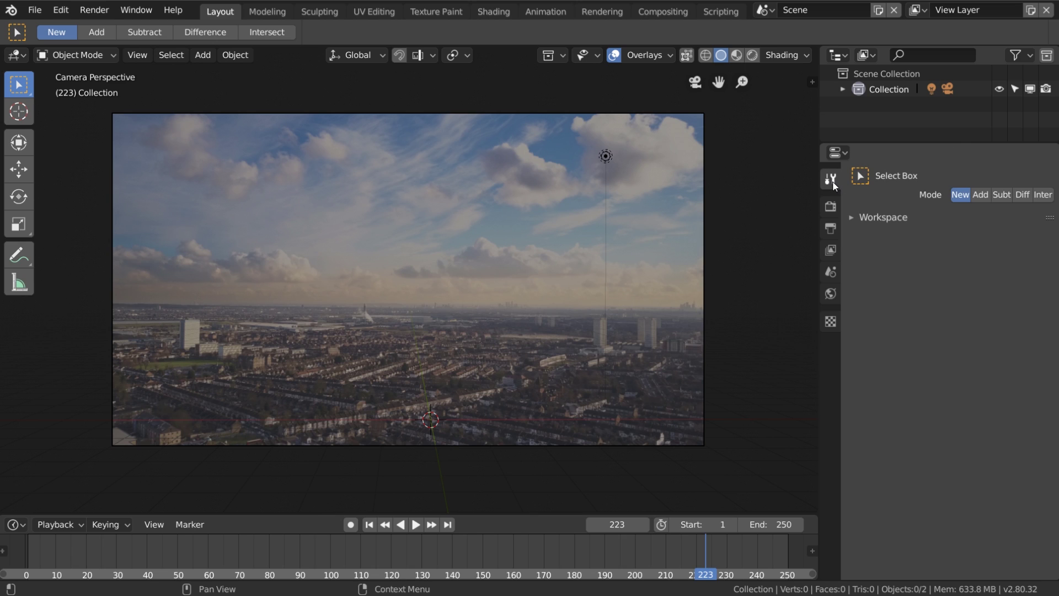
{"action": "left_click", "coordinate": [880, 218]}
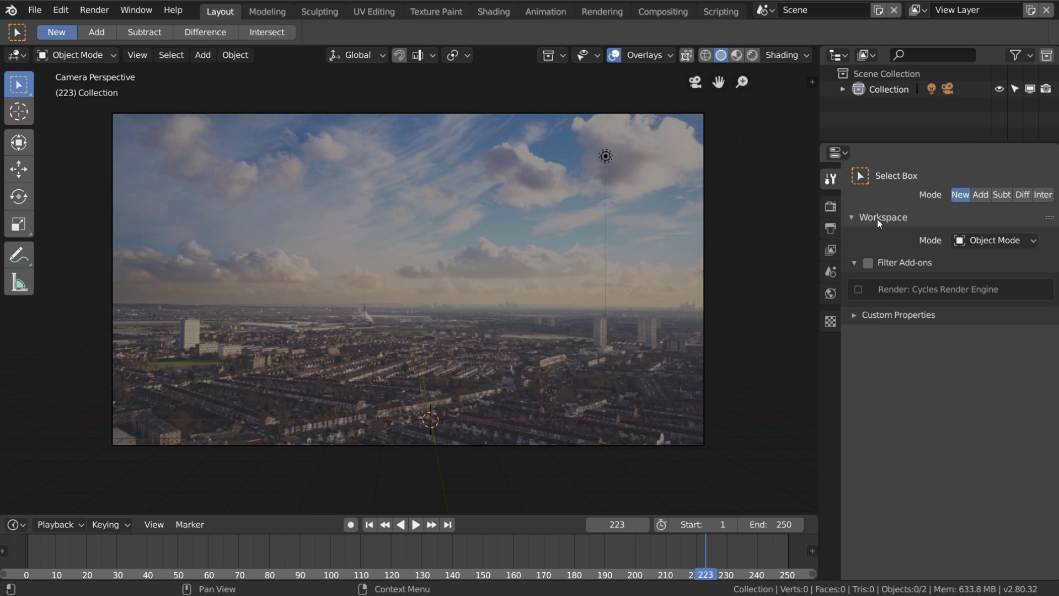
{"action": "left_click", "coordinate": [833, 206]}
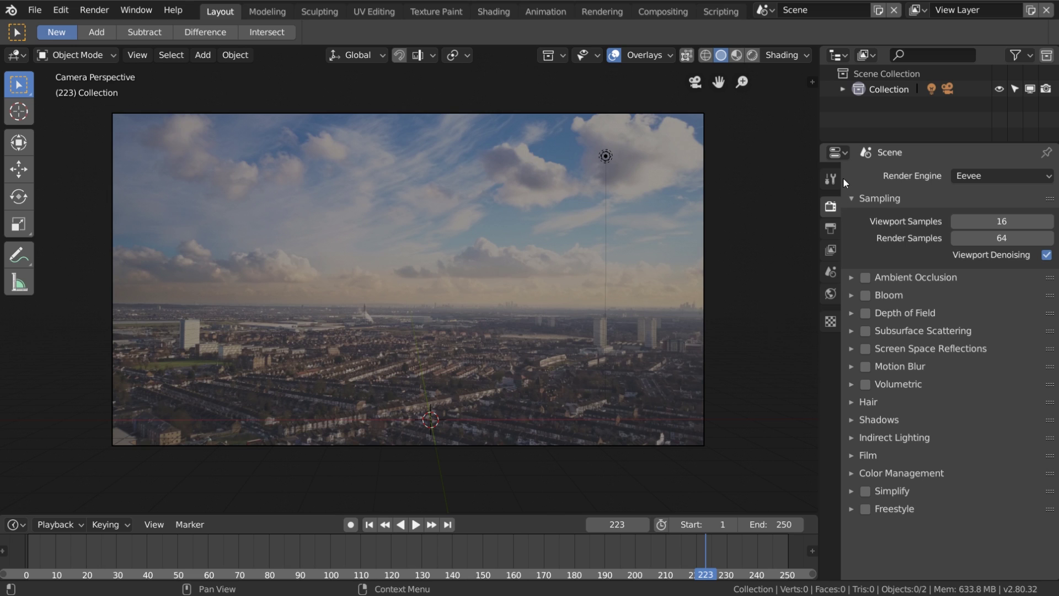
{"action": "left_click", "coordinate": [977, 176]}
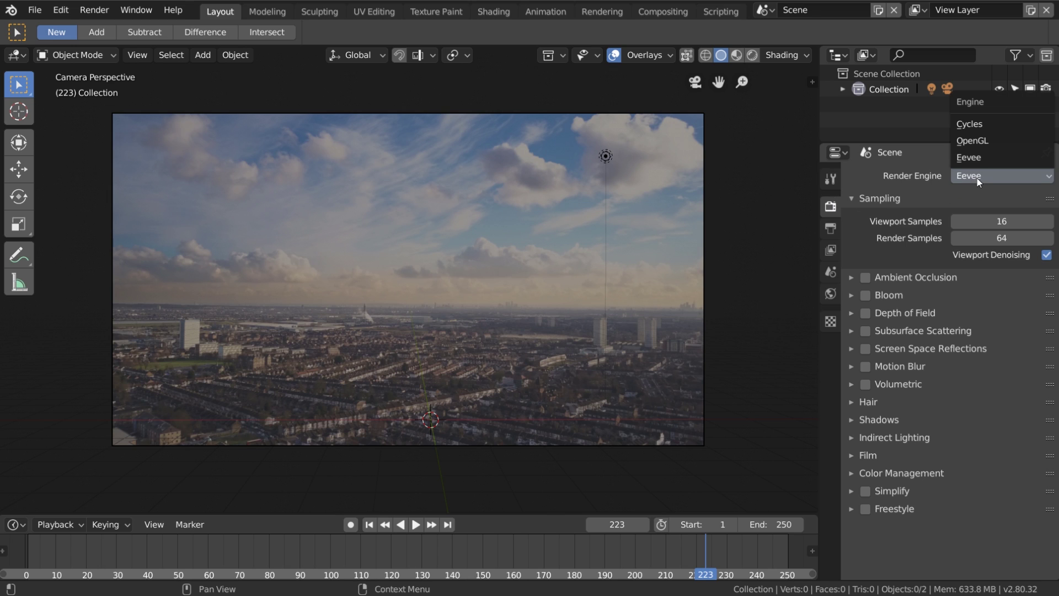
{"action": "left_click", "coordinate": [988, 123]}
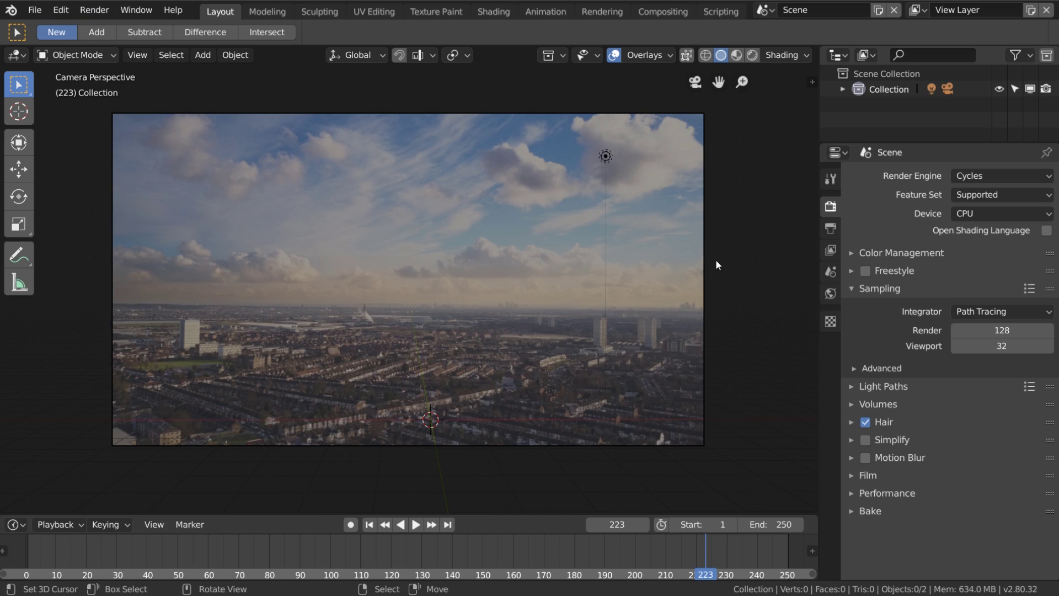
Step: Import all PNG frames from the Shot 1 folder as a plane, with Animate Image Sequences enabled and a Shadeless material
{"action": "left_click", "coordinate": [34, 10]}
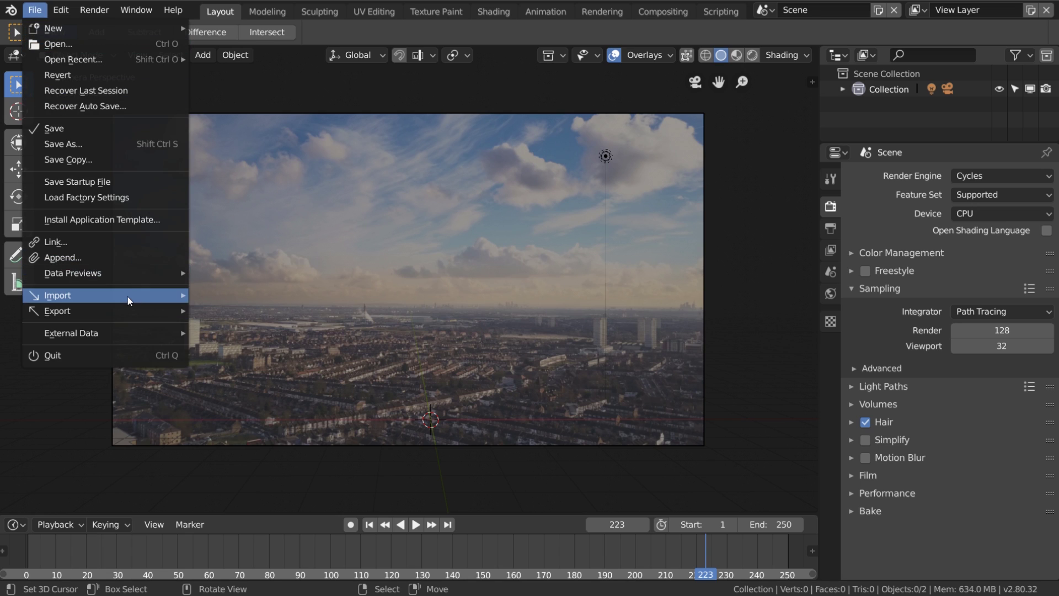
{"action": "mouse_move", "coordinate": [127, 296]}
{"action": "left_click", "coordinate": [299, 419]}
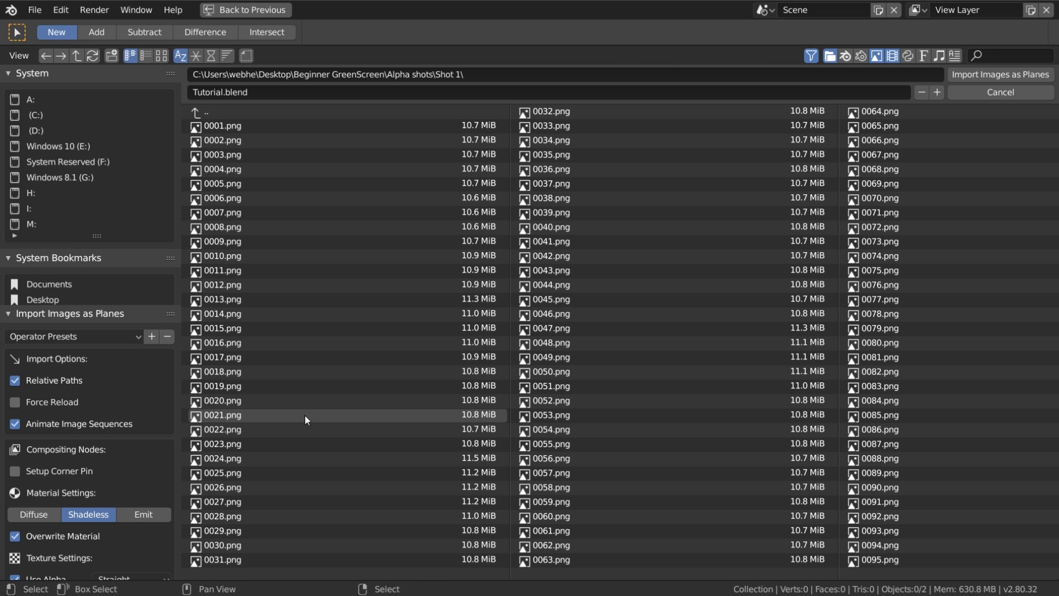
{"action": "left_click", "coordinate": [208, 110]}
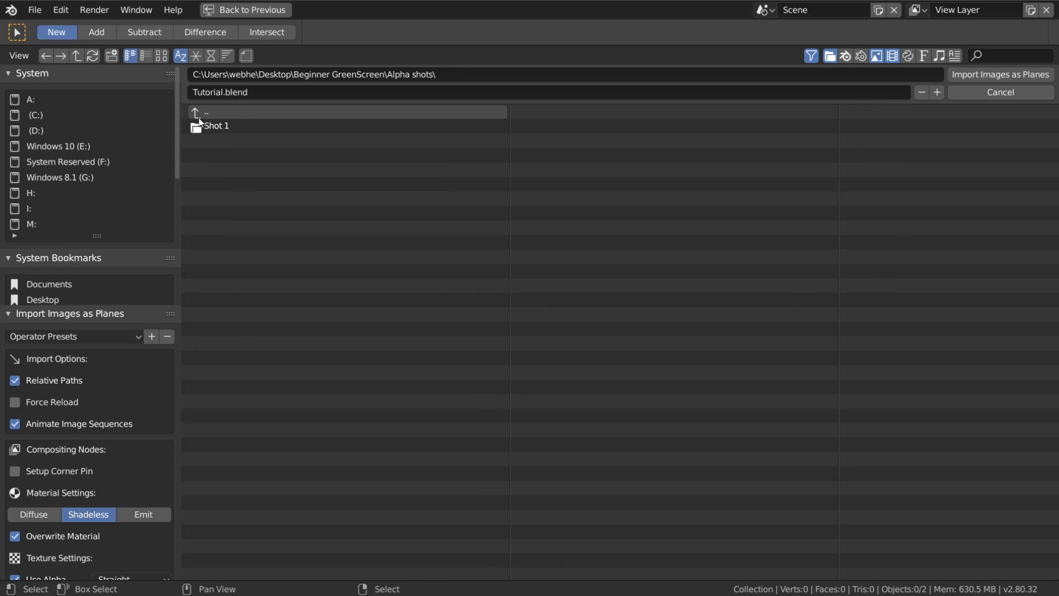
{"action": "left_click", "coordinate": [219, 128]}
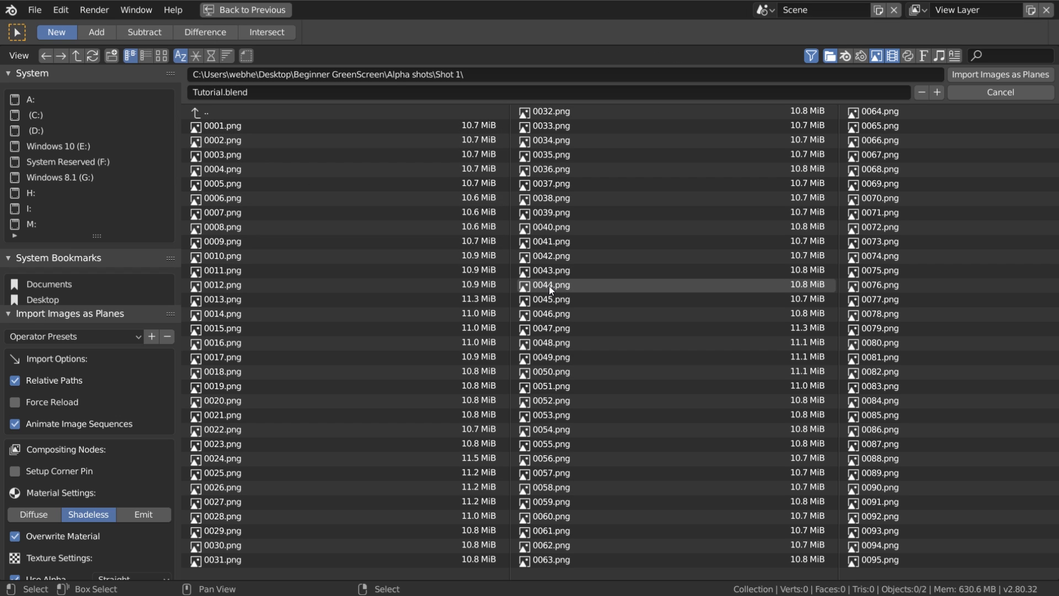
{"action": "key", "text": "a"}
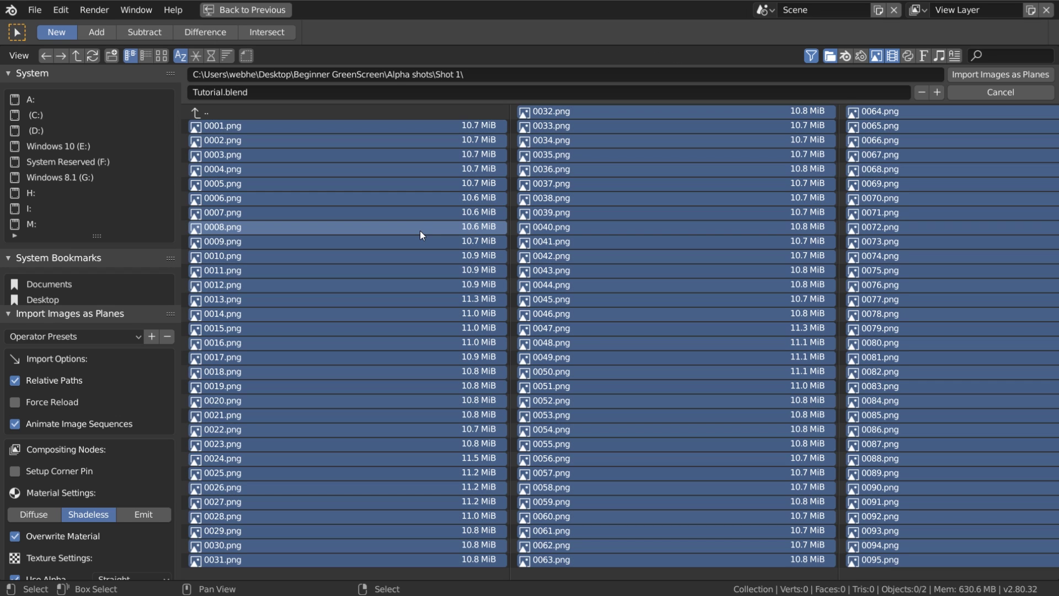
{"action": "left_click", "coordinate": [25, 422]}
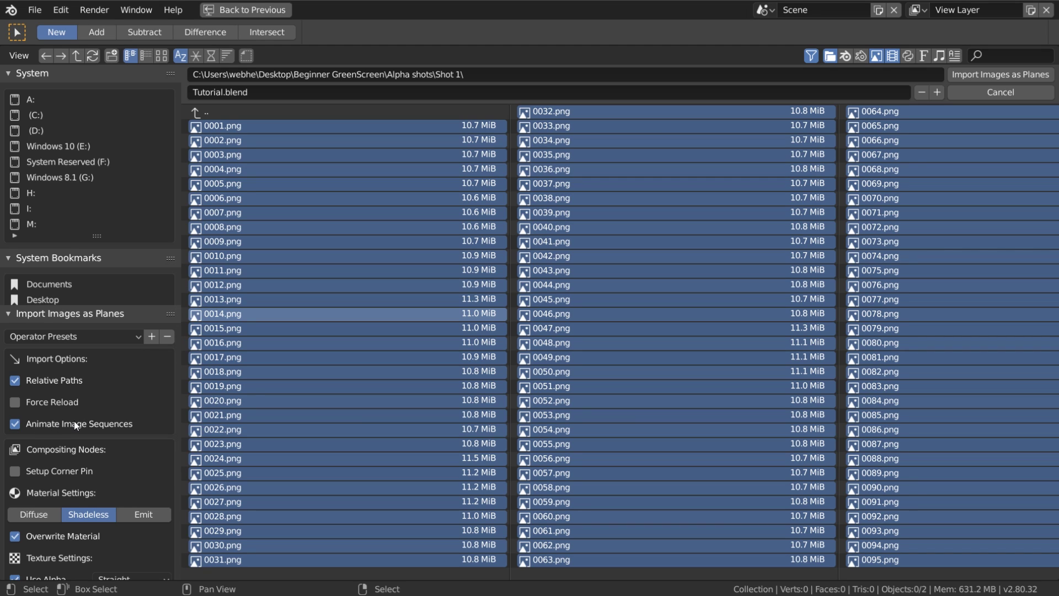
{"action": "left_click", "coordinate": [55, 515]}
{"action": "left_click", "coordinate": [86, 514]}
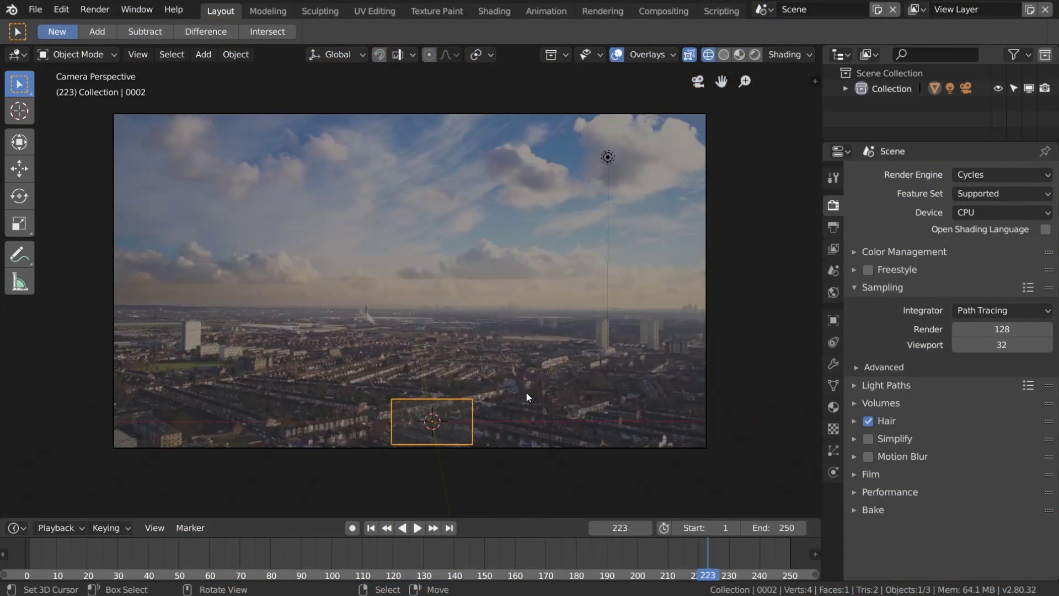
Step: Scale the imported plane by about 3.73 and again by 1.515, and move it about 15.6 m along the global Y axis
{"action": "key", "text": "s"}
{"action": "left_click", "coordinate": [571, 424]}
{"action": "key", "text": "s"}
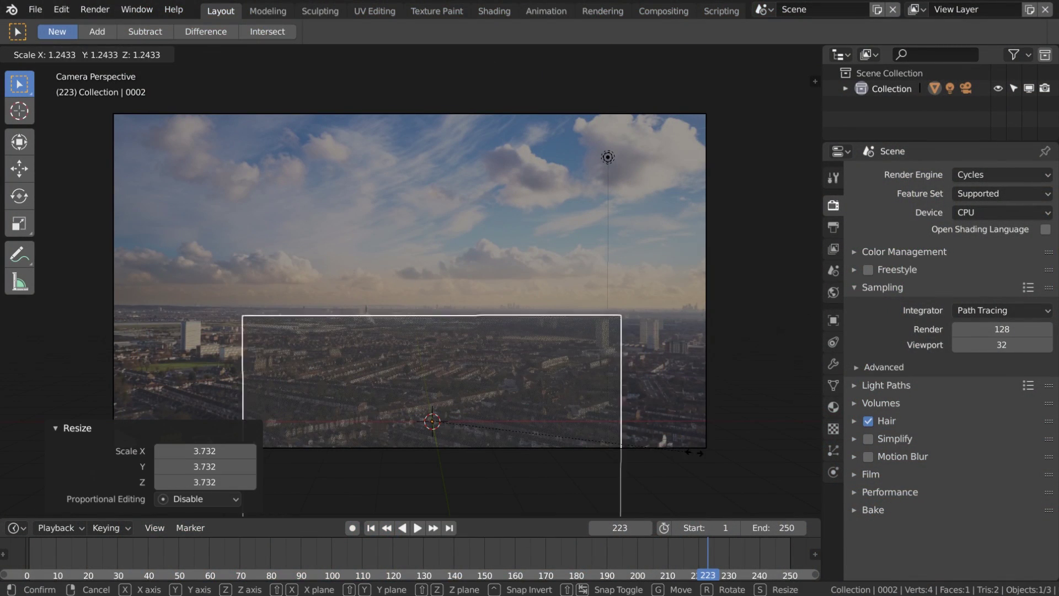
{"action": "left_click", "coordinate": [669, 445]}
{"action": "key", "text": "g"}
{"action": "key", "text": "x"}
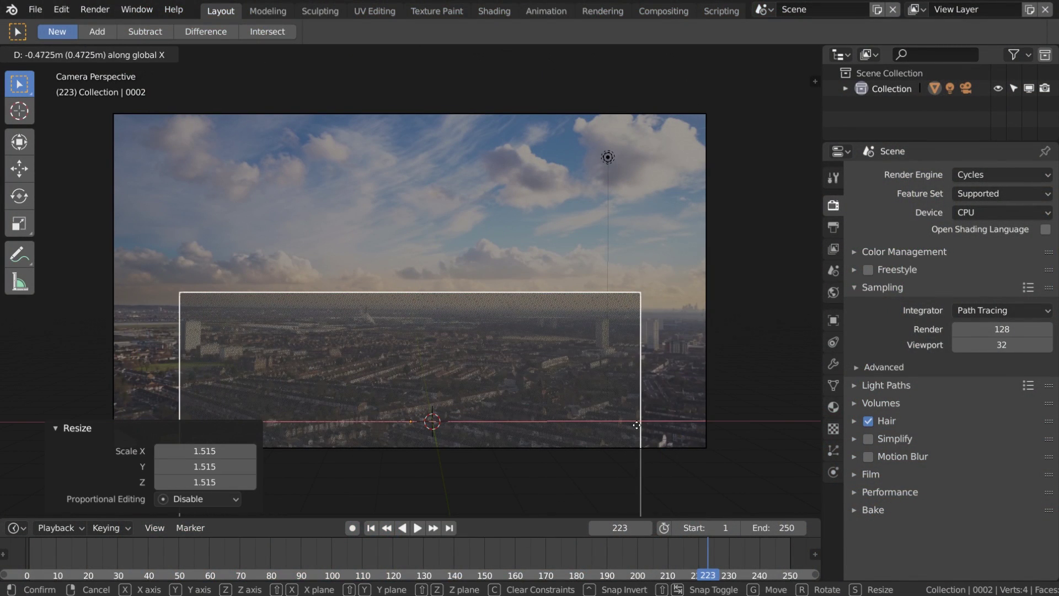
{"action": "key", "text": "y"}
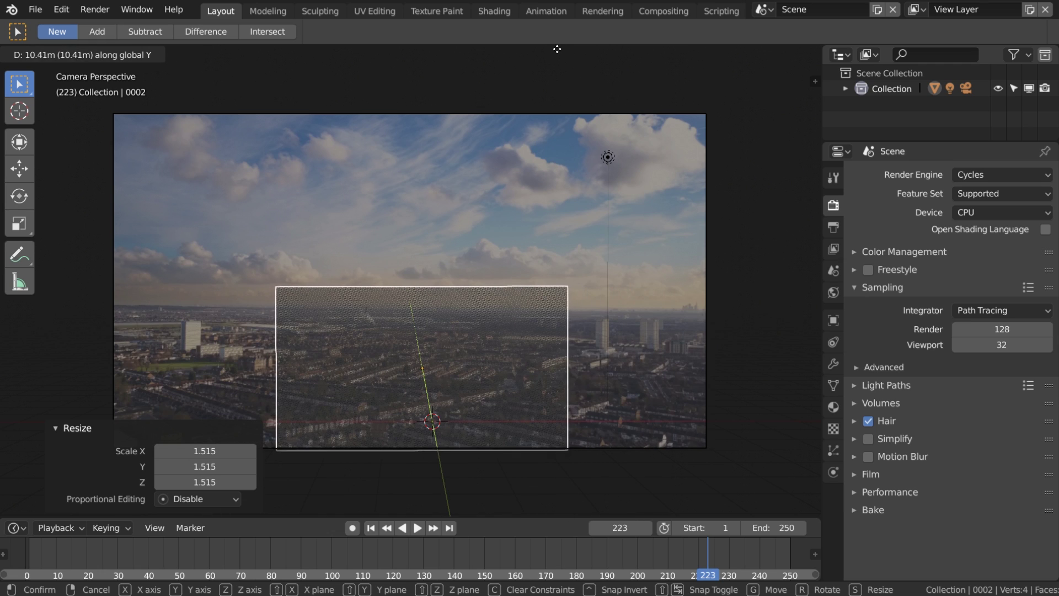
{"action": "left_click", "coordinate": [514, 104]}
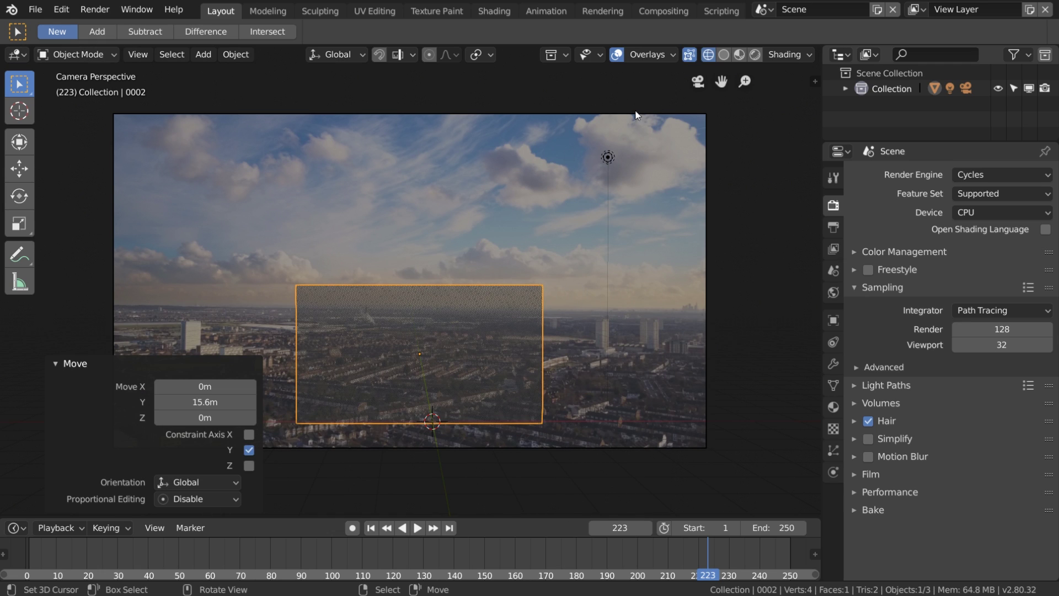
Step: Show the viewport in rendered shading and enable Transparency in the scene's Film settings
{"action": "left_click", "coordinate": [753, 55]}
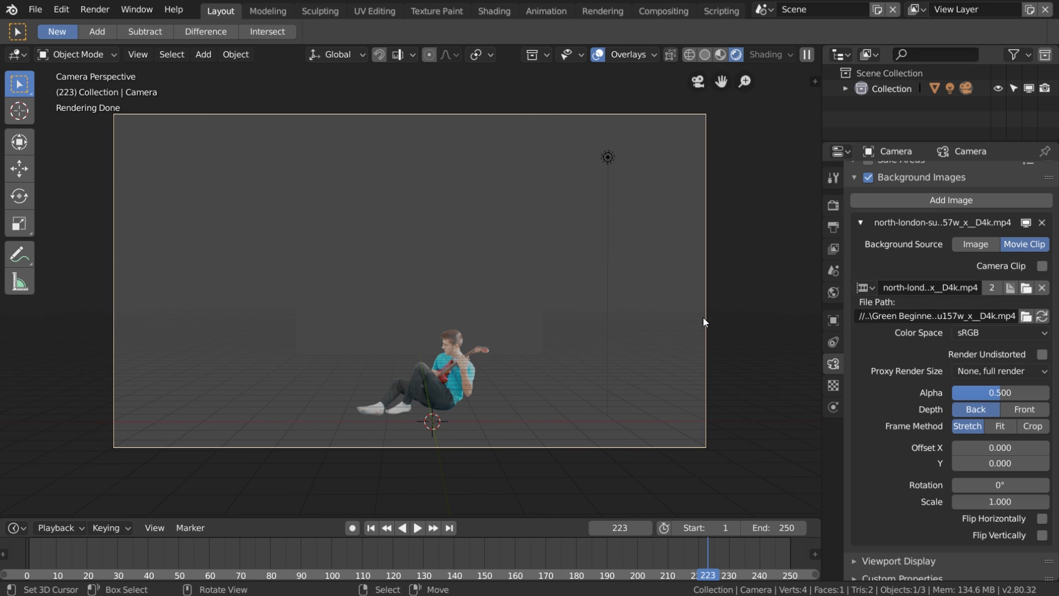
{"action": "left_click", "coordinate": [834, 207]}
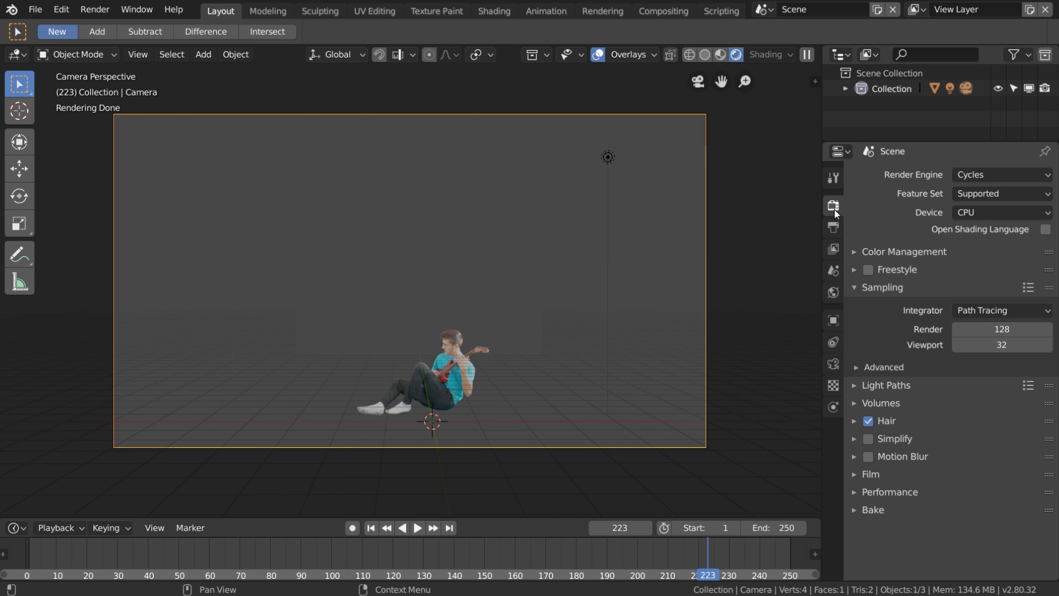
{"action": "left_click", "coordinate": [880, 474]}
{"action": "scroll", "coordinate": [905, 485], "scroll_direction": "down", "scroll_amount": 2}
{"action": "left_click", "coordinate": [871, 537]}
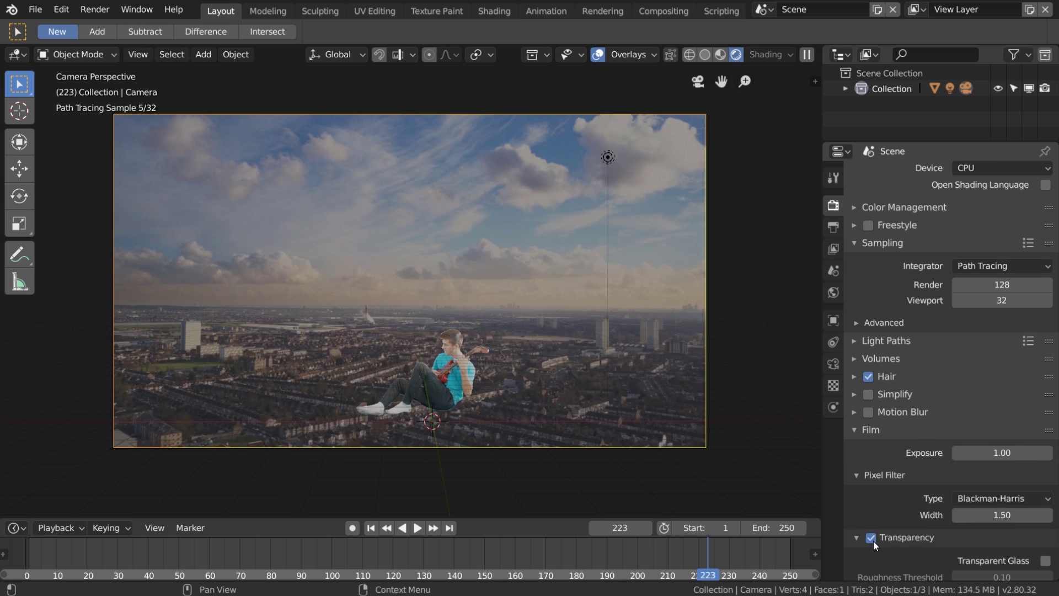
{"action": "scroll", "coordinate": [482, 352], "scroll_direction": "down", "scroll_amount": 1}
{"action": "scroll", "coordinate": [483, 353], "scroll_direction": "up", "scroll_amount": 3}
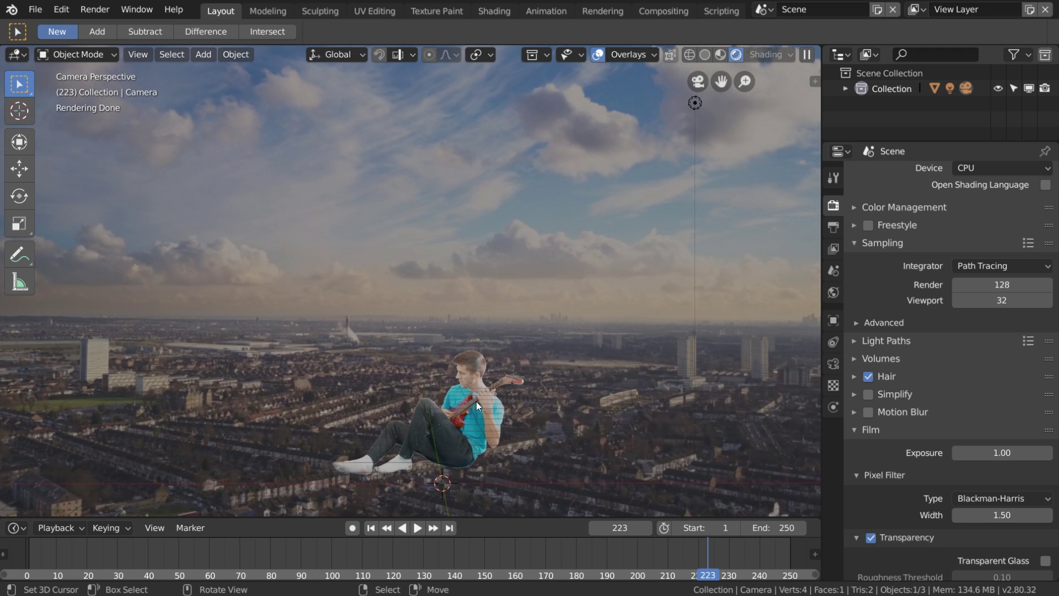
Step: Scale the guitarist plane by about 2.56 and raise it about 2.95 m along the global Z axis
{"action": "left_click", "coordinate": [476, 401]}
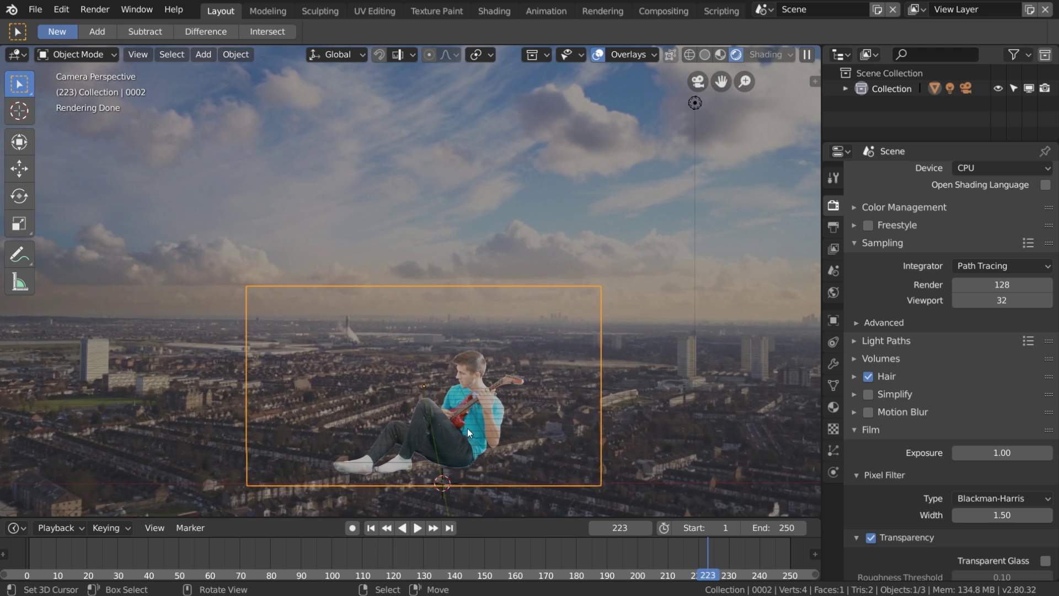
{"action": "scroll", "coordinate": [469, 427], "scroll_direction": "down", "scroll_amount": 2}
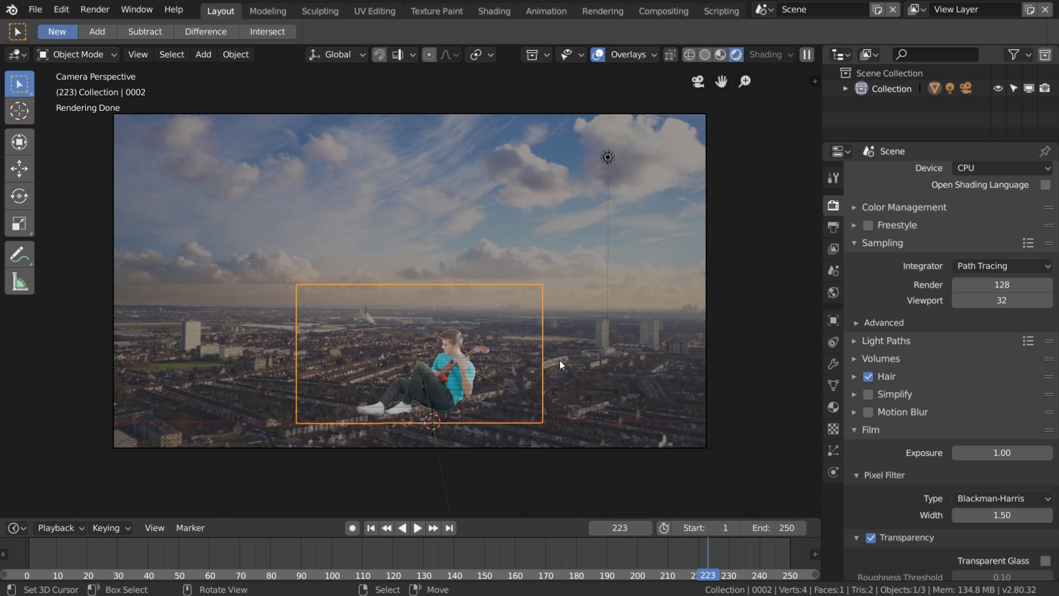
{"action": "key", "text": "s"}
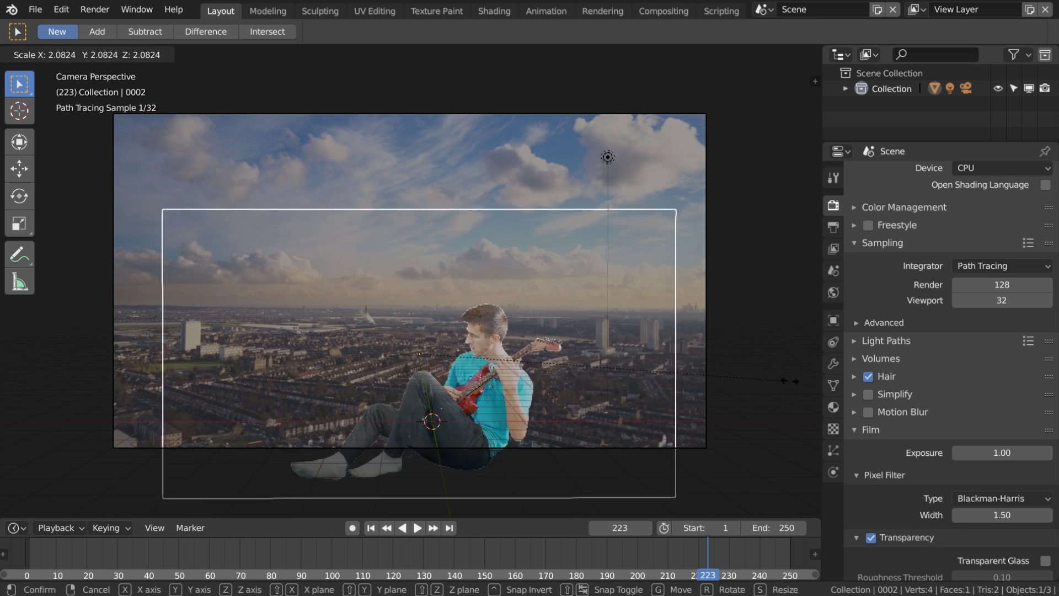
{"action": "left_click", "coordinate": [53, 385]}
{"action": "key", "text": "g"}
{"action": "key", "text": "x"}
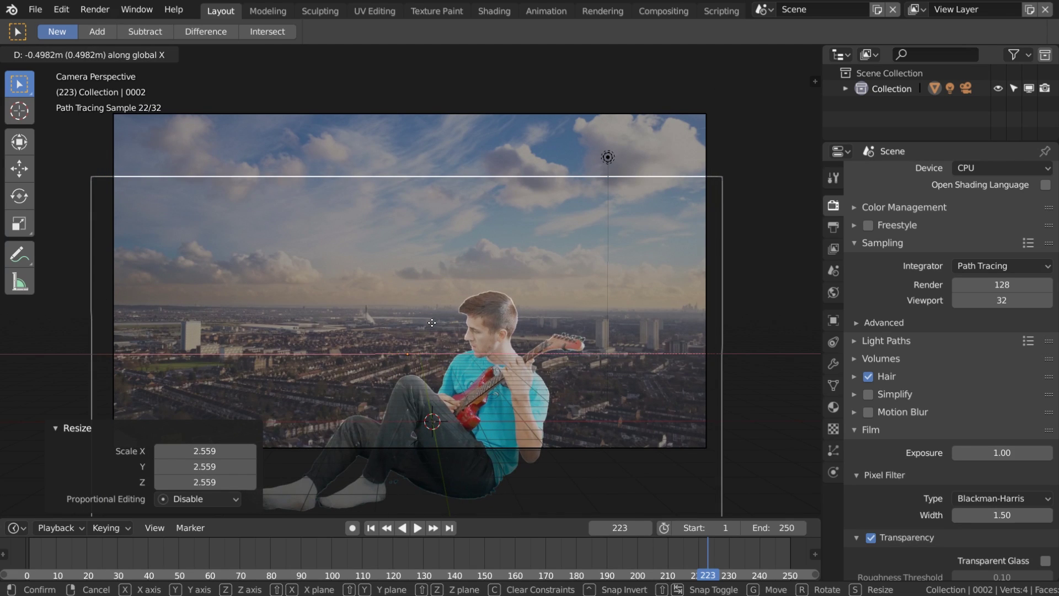
{"action": "key", "text": "z"}
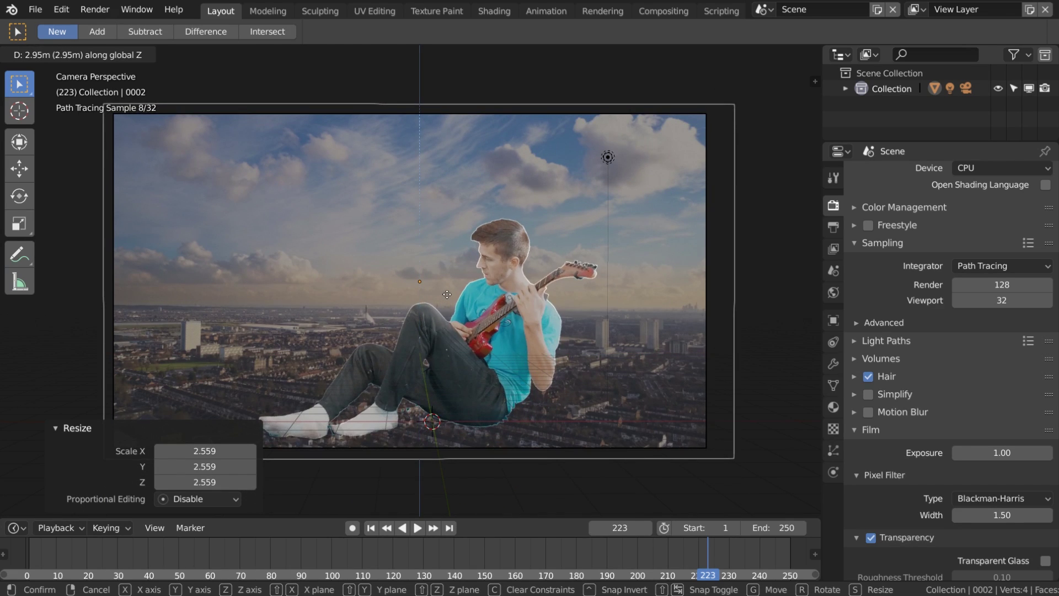
{"action": "left_click", "coordinate": [447, 295]}
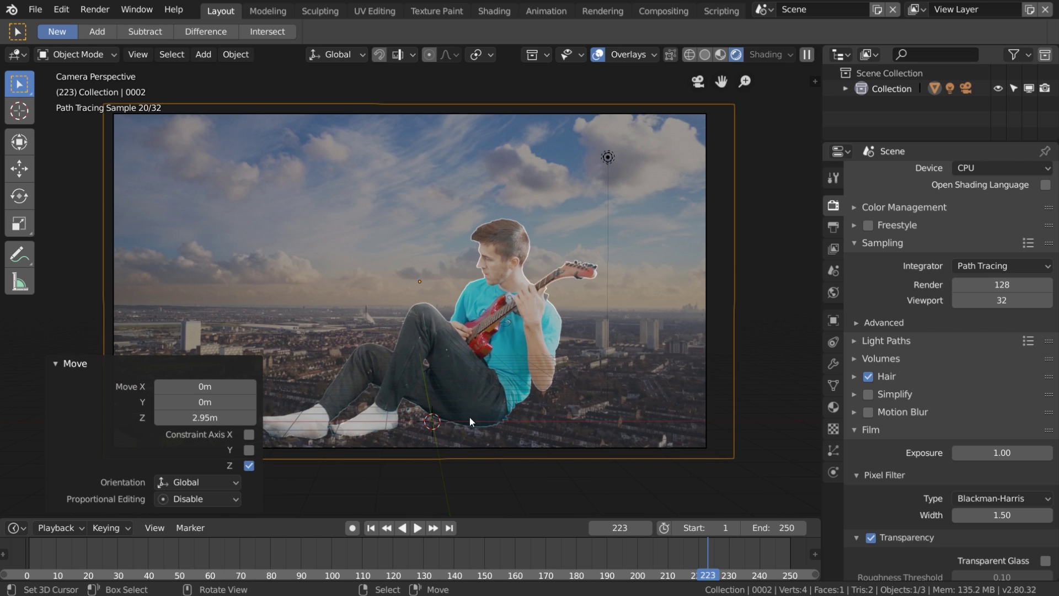
{"action": "middle_click_drag", "start_coordinate": [484, 397], "coordinate": [502, 305], "text": "shift"}
{"action": "key", "text": "r"}
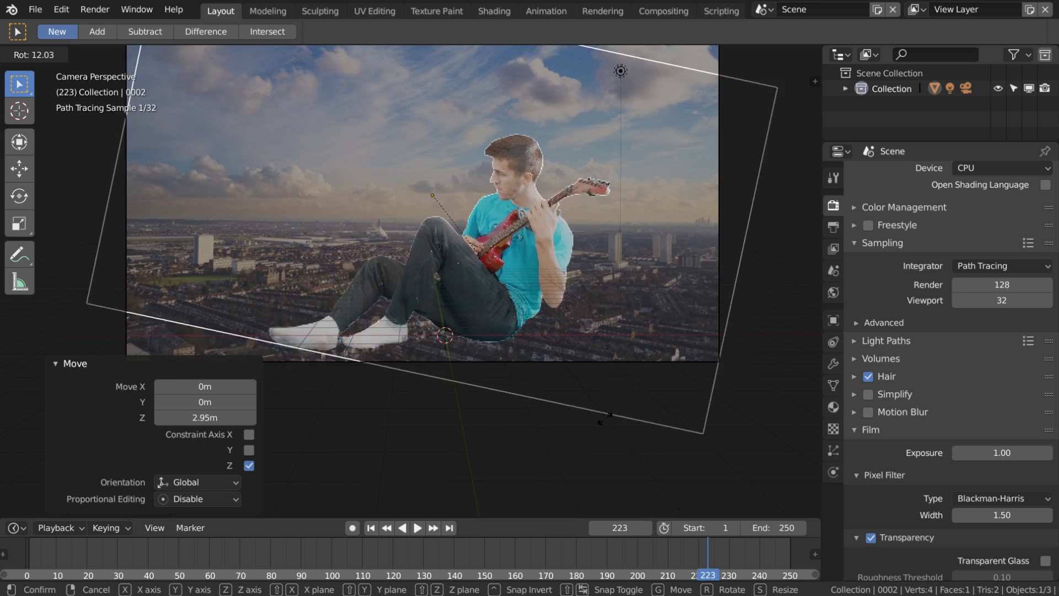
{"action": "right_click", "coordinate": [596, 352]}
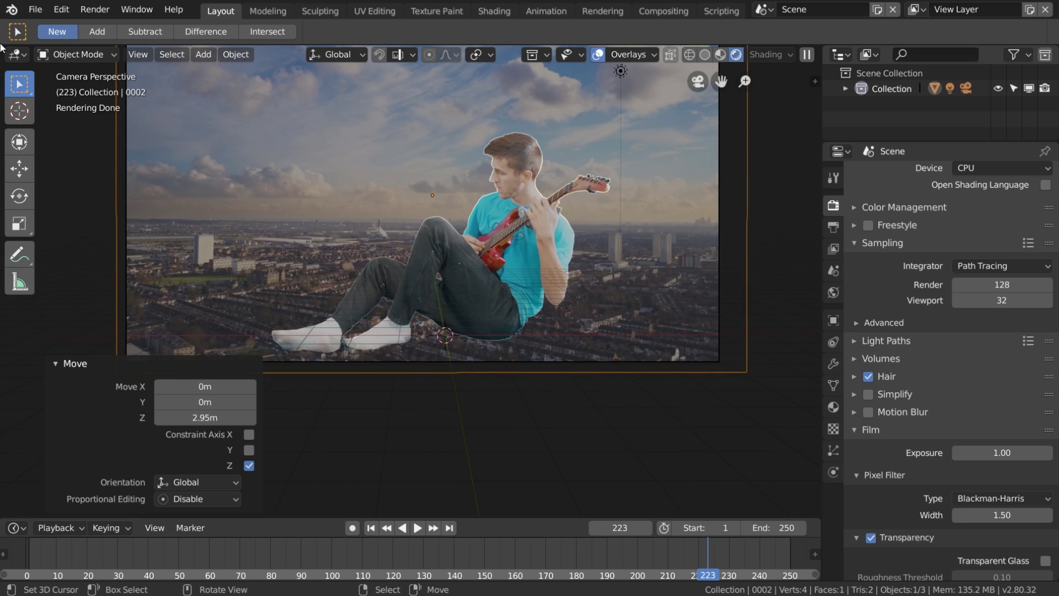
Step: Split the 3D viewport vertically and turn one half into an image editor in UV Edit mode
{"action": "left_click_drag", "start_coordinate": [2, 48], "coordinate": [395, 50]}
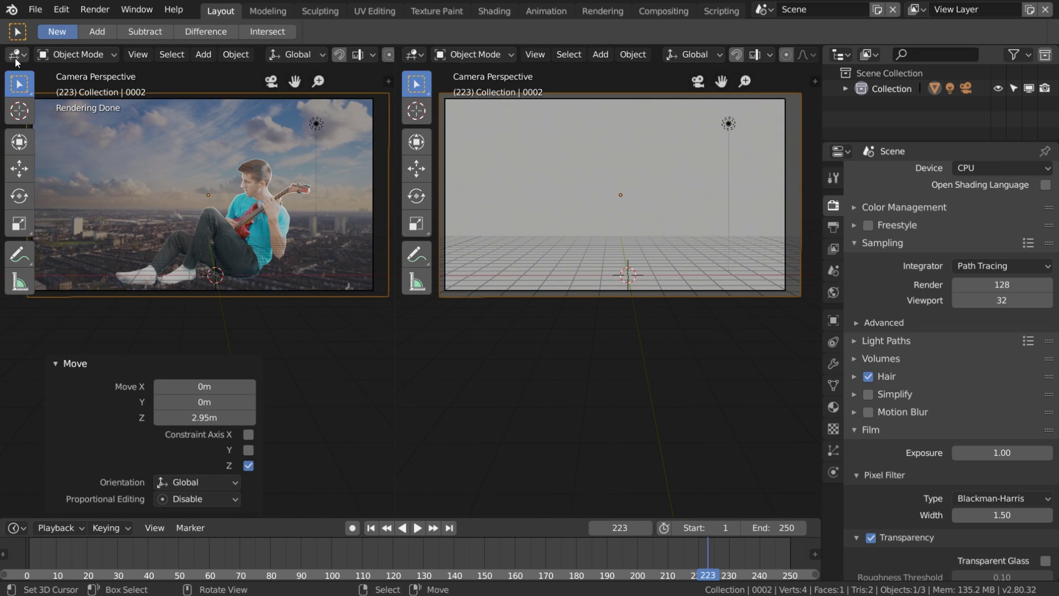
{"action": "left_click", "coordinate": [16, 55]}
{"action": "left_click", "coordinate": [84, 135]}
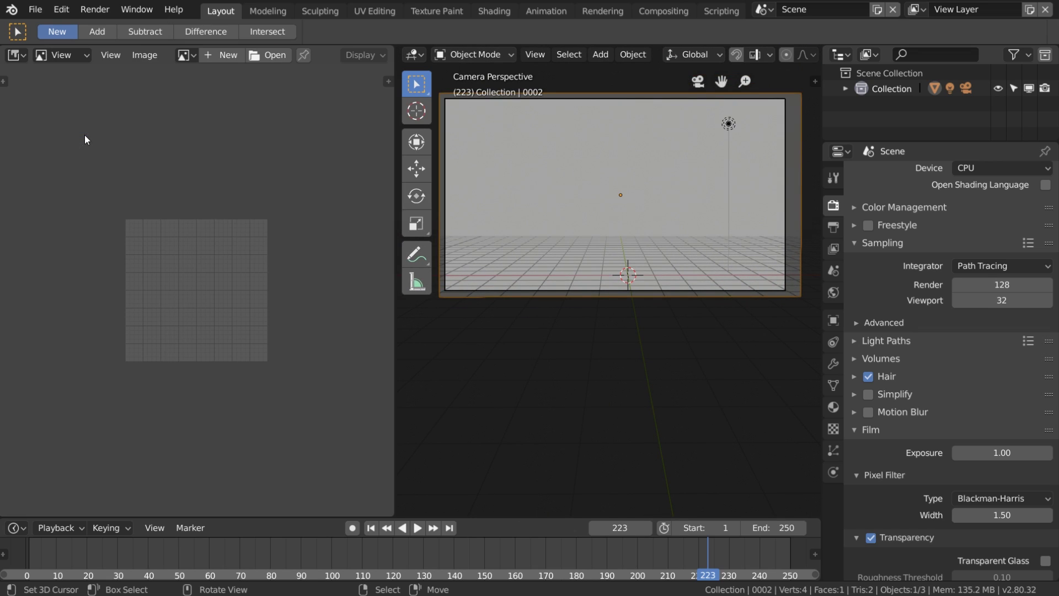
{"action": "left_click", "coordinate": [70, 53]}
{"action": "left_click", "coordinate": [77, 90]}
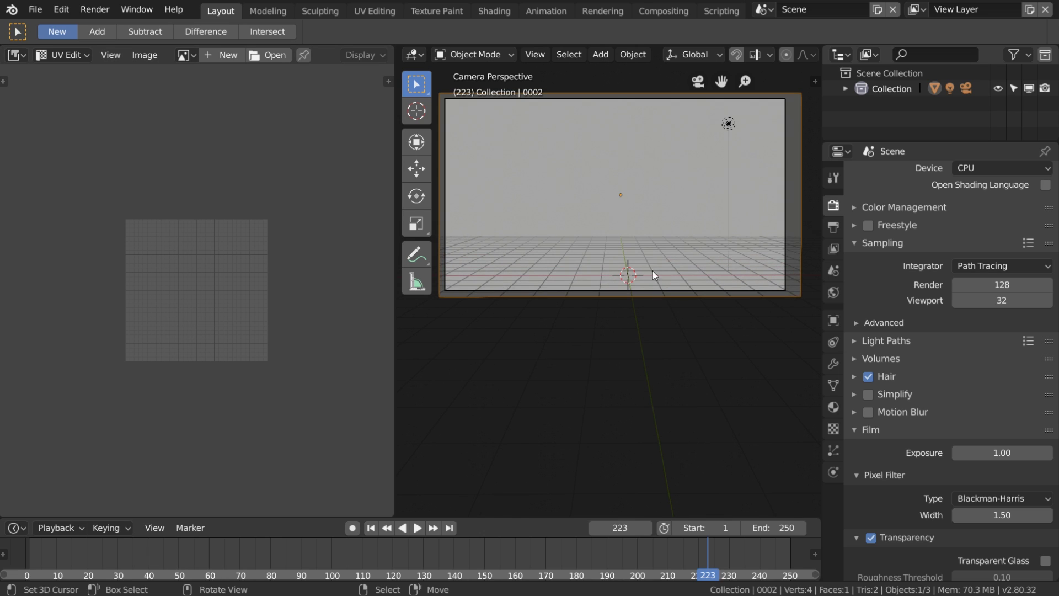
Step: Enter Edit Mode on the guitarist plane and display 0001.png behind its UVs
{"action": "key", "text": "Tab"}
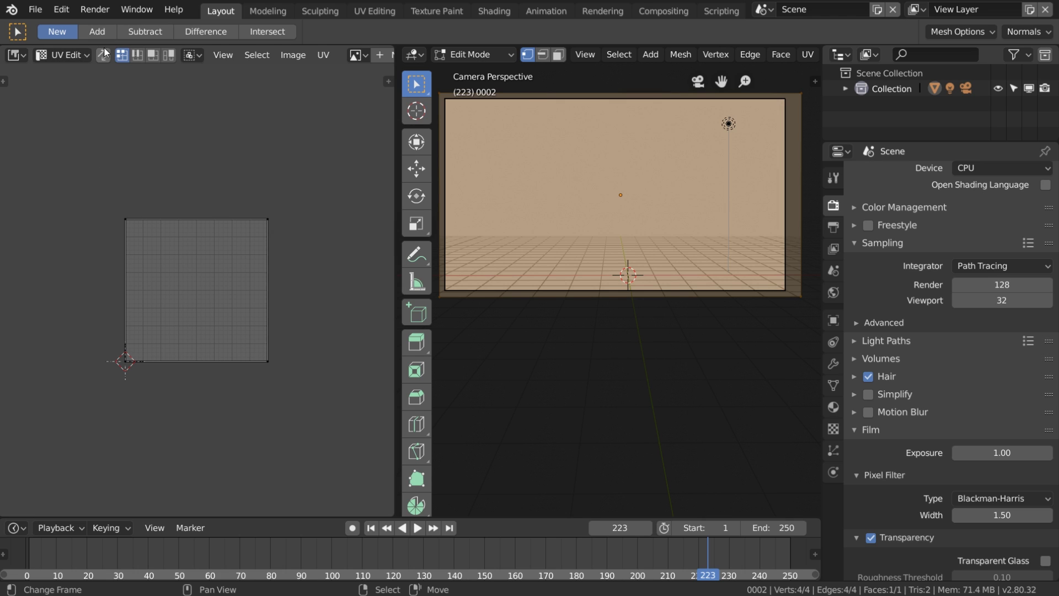
{"action": "left_click", "coordinate": [363, 56]}
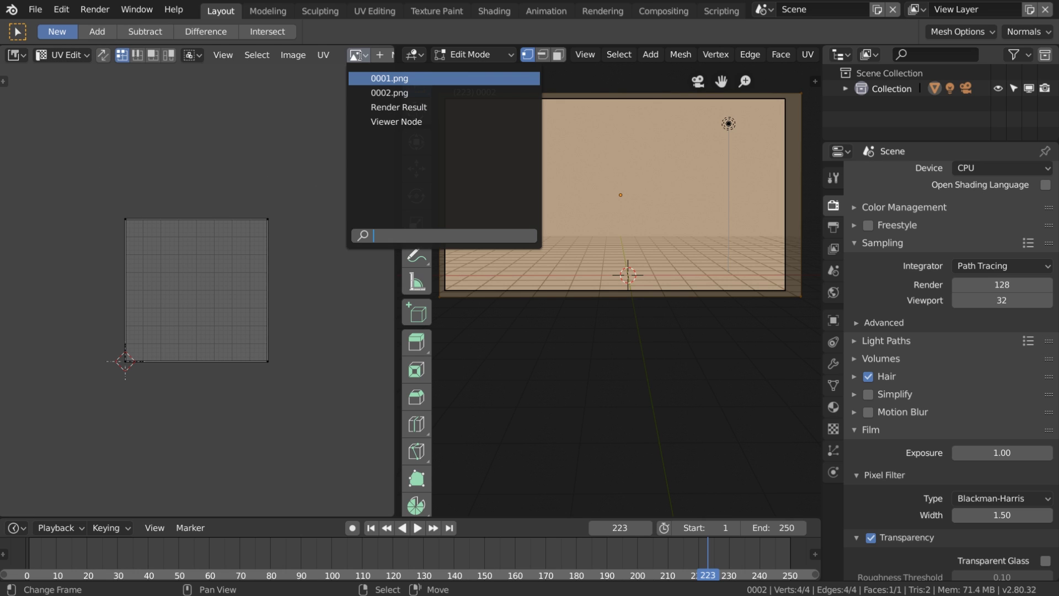
{"action": "left_click", "coordinate": [386, 78]}
{"action": "scroll", "coordinate": [261, 370], "scroll_direction": "down", "scroll_amount": 5}
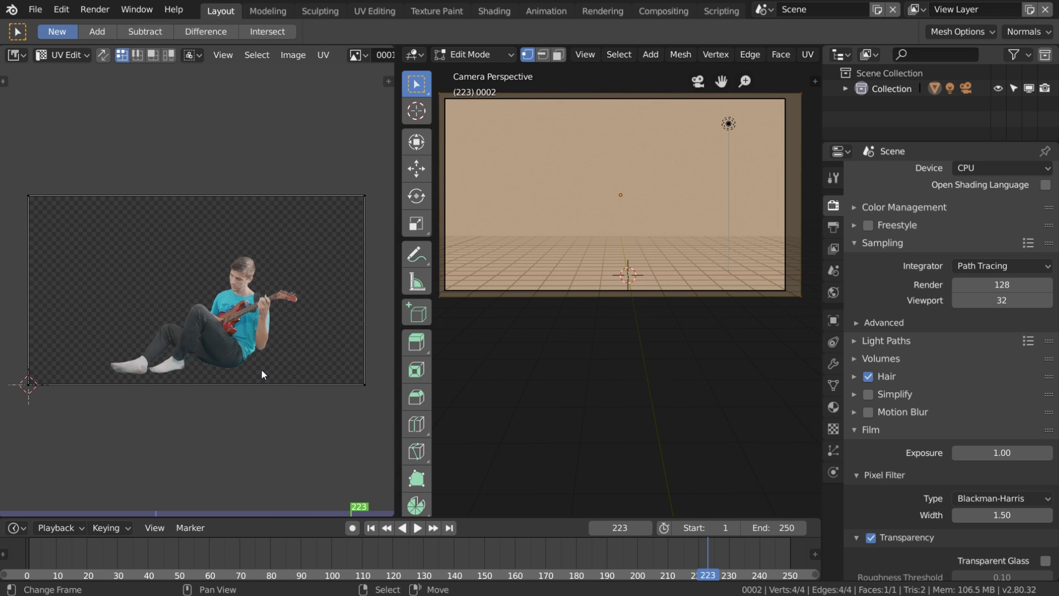
Step: Return the plane to Object Mode and set the 3D viewport to rendered shading
{"action": "left_click", "coordinate": [790, 56]}
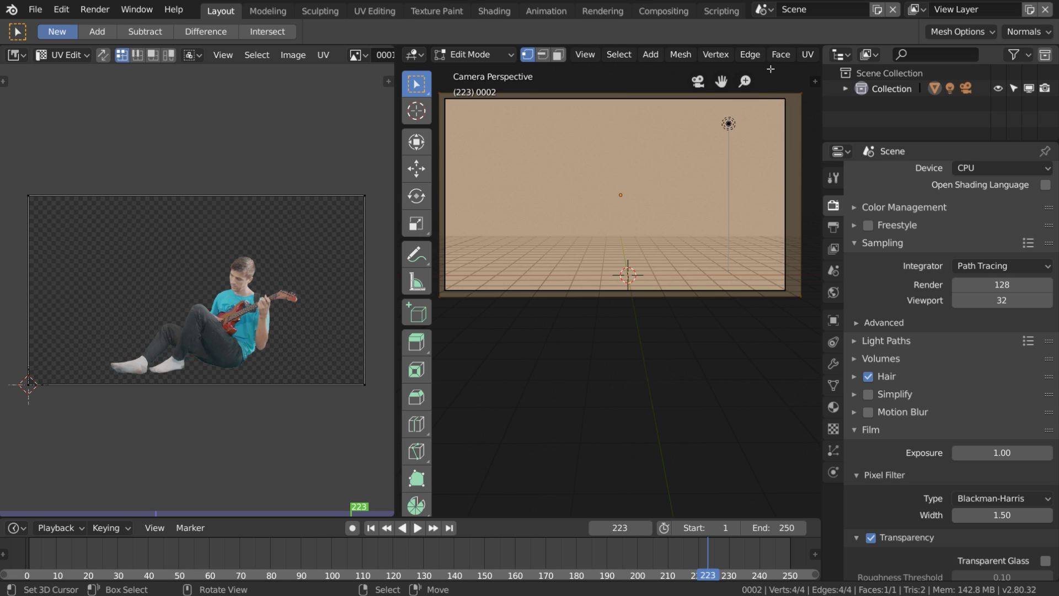
{"action": "key", "text": "Tab"}
{"action": "scroll", "coordinate": [789, 58], "scroll_direction": "down", "scroll_amount": 3}
{"action": "left_click", "coordinate": [756, 54]}
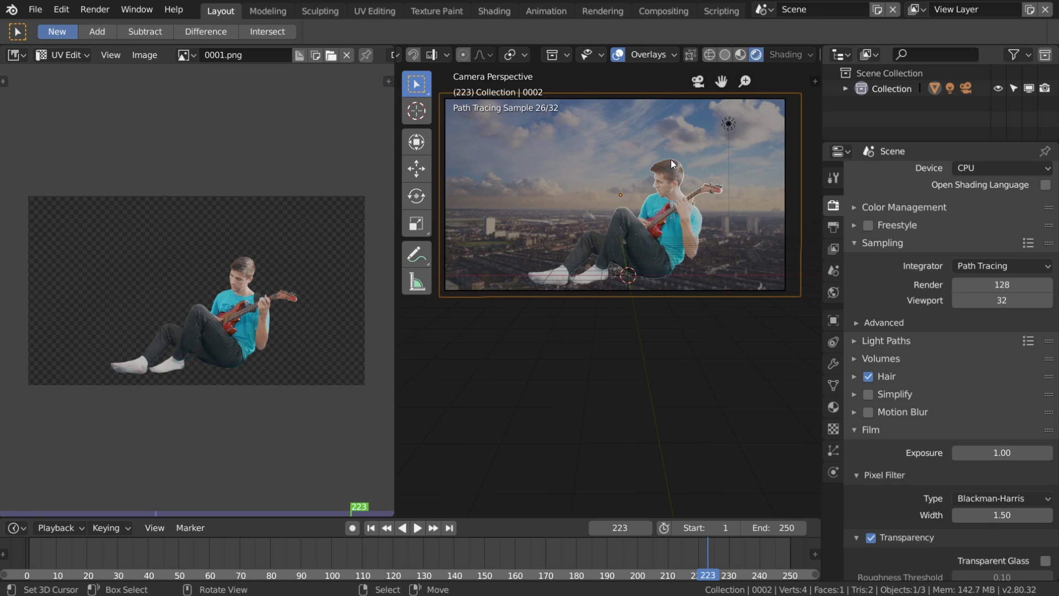
Step: Rotate the guitarist plane's UVs by about -6.06° in Edit Mode to level the seated figure
{"action": "key", "text": "Tab"}
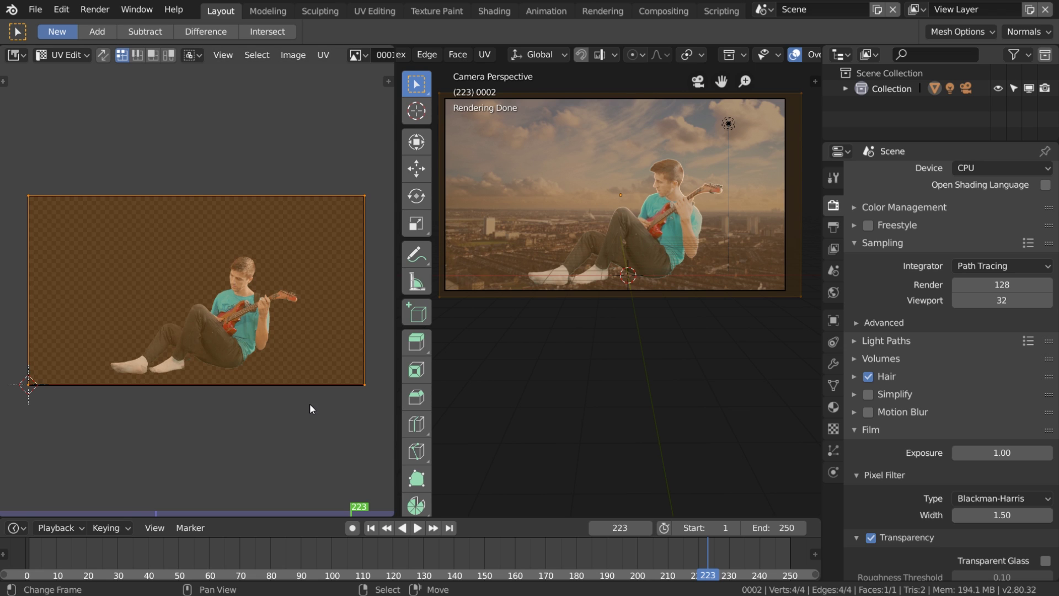
{"action": "scroll", "coordinate": [310, 409], "scroll_direction": "up", "scroll_amount": 2}
{"action": "key", "text": "r"}
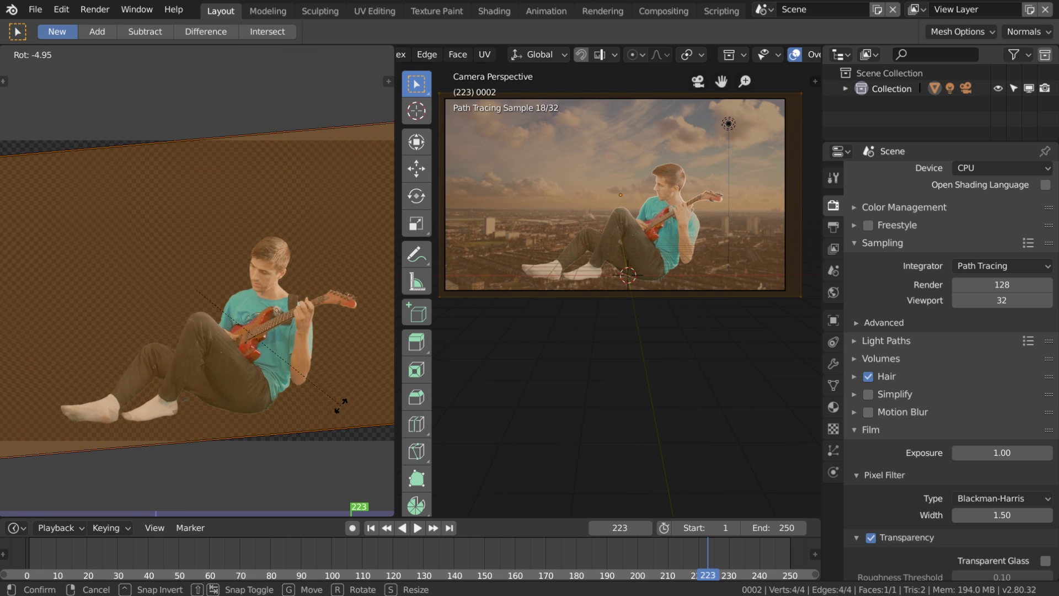
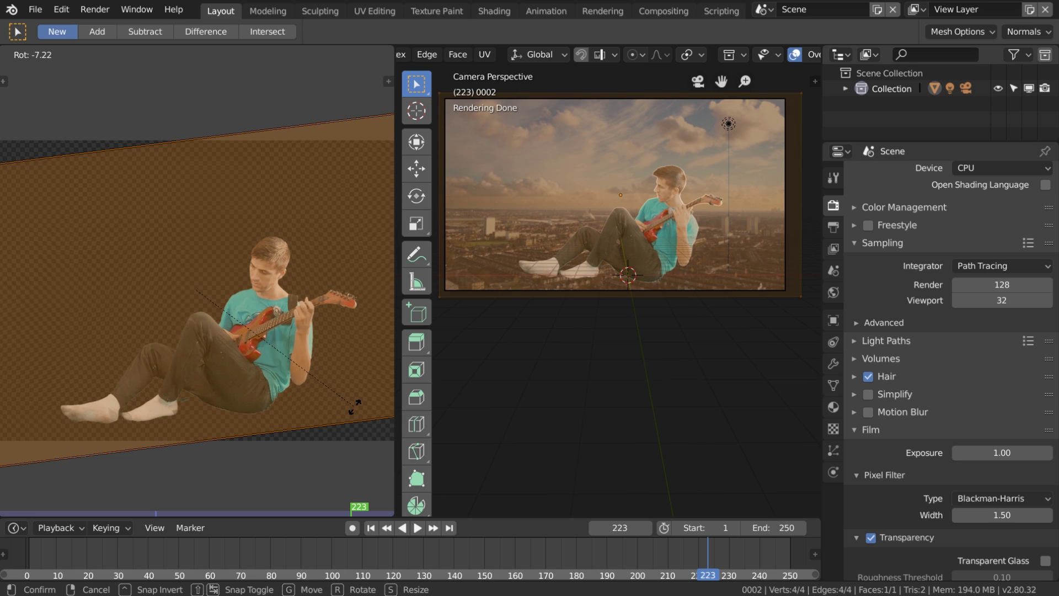
{"action": "left_click", "coordinate": [351, 407]}
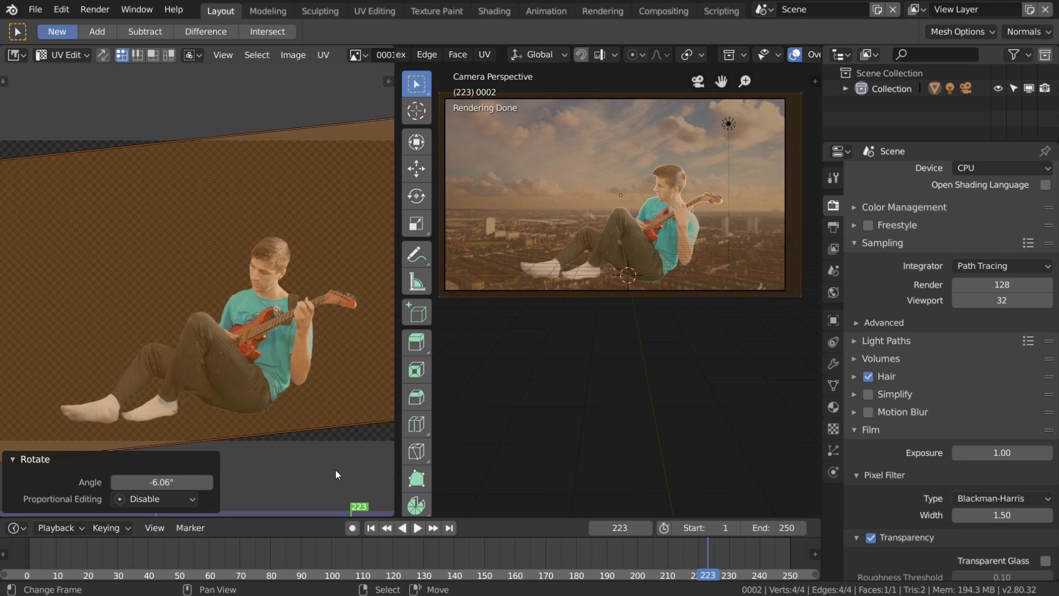
Step: Fine-tune the rotation of the guitarist plane's UVs by about 0.56°
{"action": "key", "text": "r"}
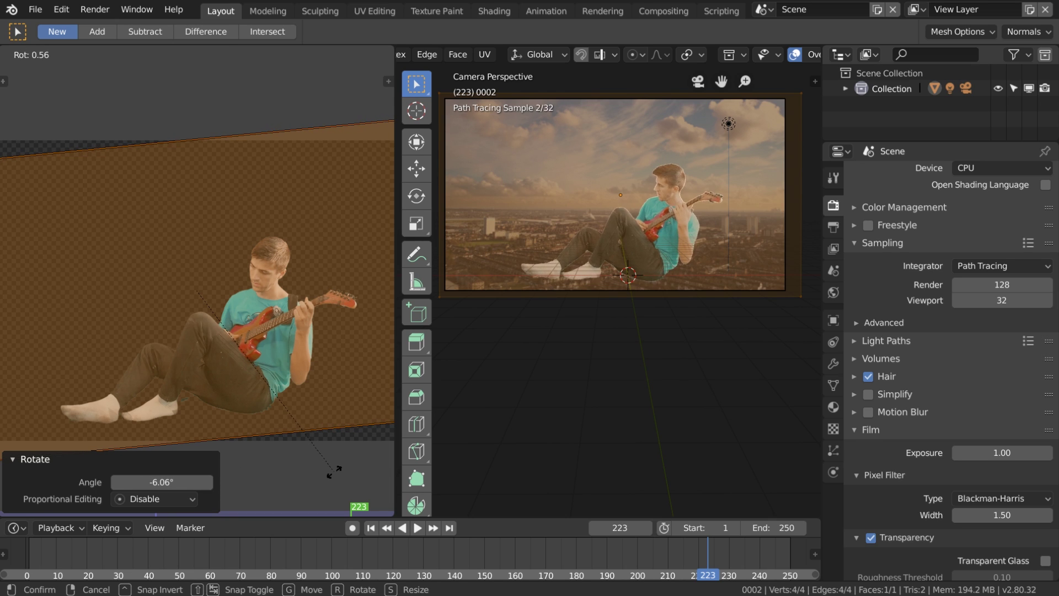
{"action": "left_click", "coordinate": [334, 472]}
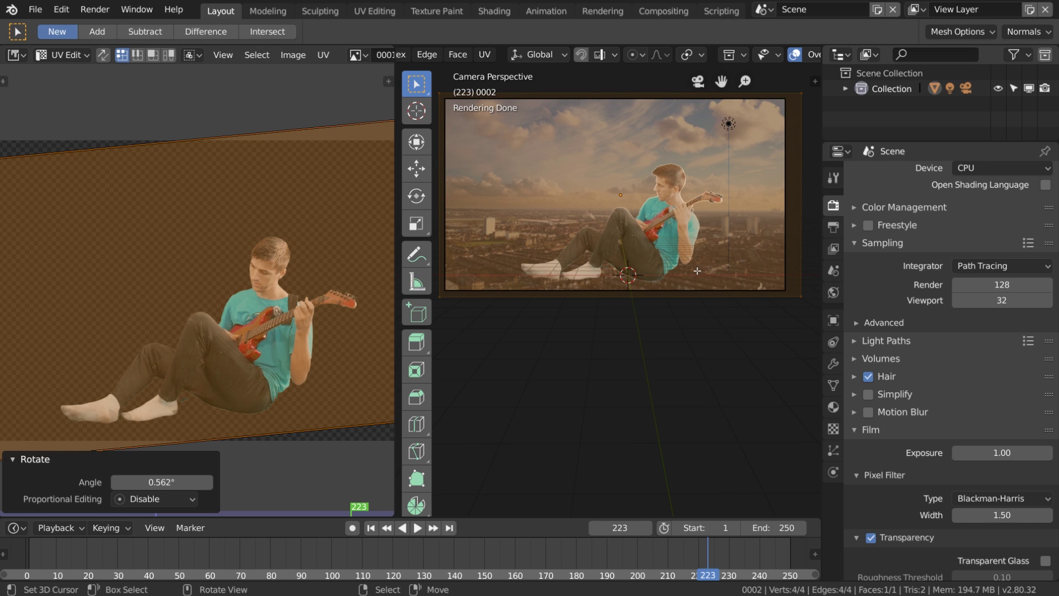
{"action": "scroll", "coordinate": [706, 262], "scroll_direction": "up", "scroll_amount": 2}
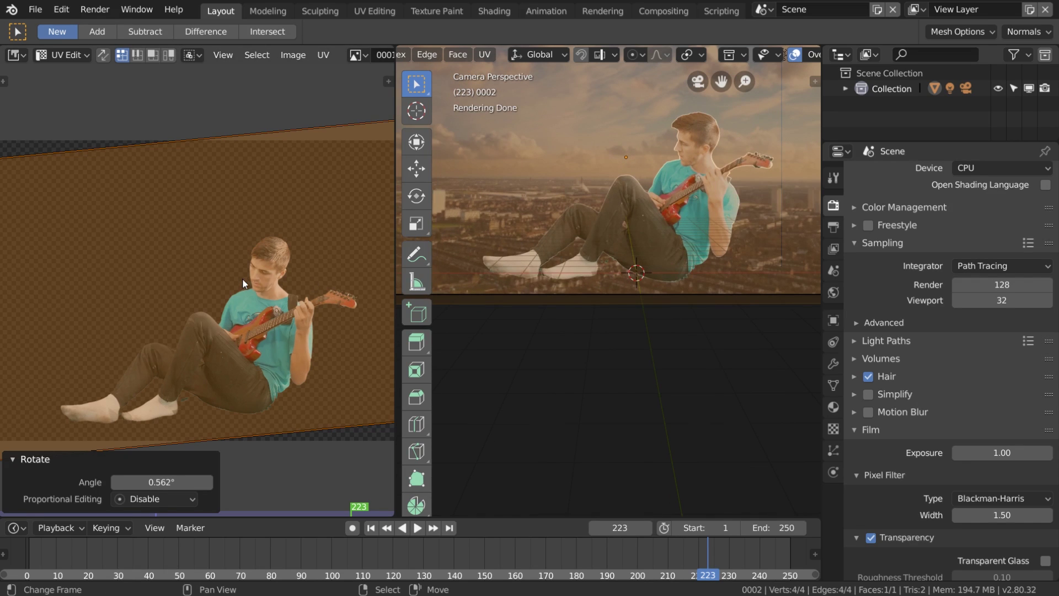
Step: Return the guitarist plane to Object Mode and merge the image editor back into the 3D viewport
{"action": "key", "text": "Tab"}
{"action": "left_click_drag", "start_coordinate": [398, 49], "coordinate": [281, 64]}
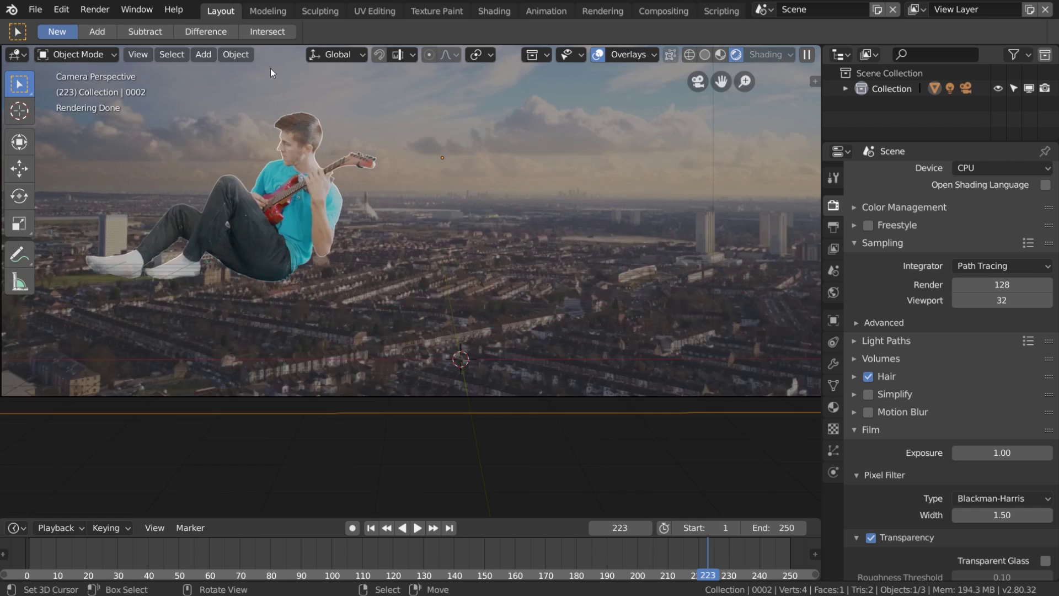
Step: Shift the guitarist plane about -0.109 m in X and 0.109 m in Z, and move it about 26.2 m back along Y
{"action": "key", "text": "g"}
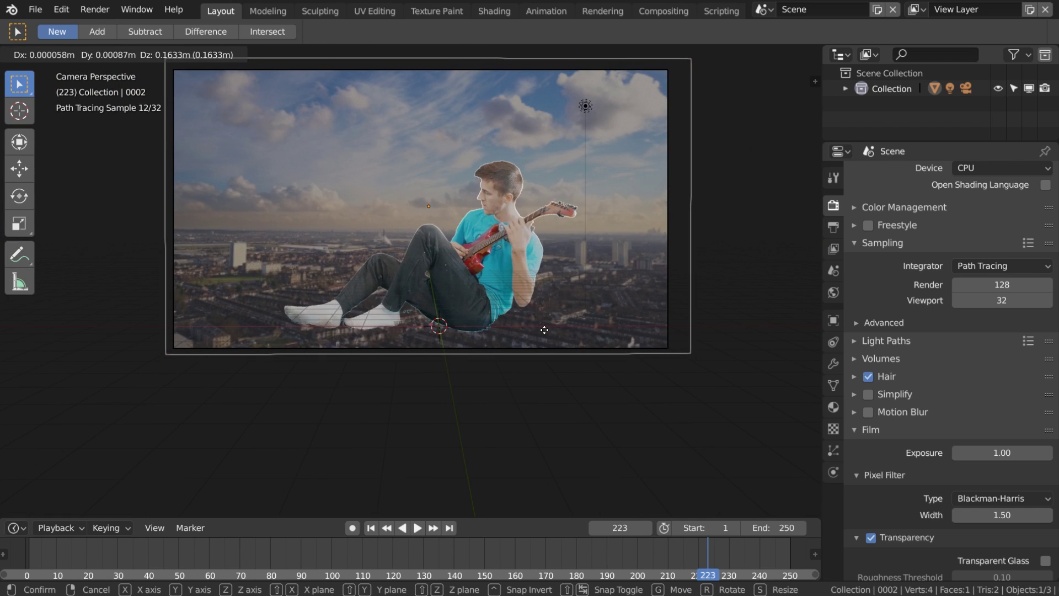
{"action": "left_click", "coordinate": [564, 381]}
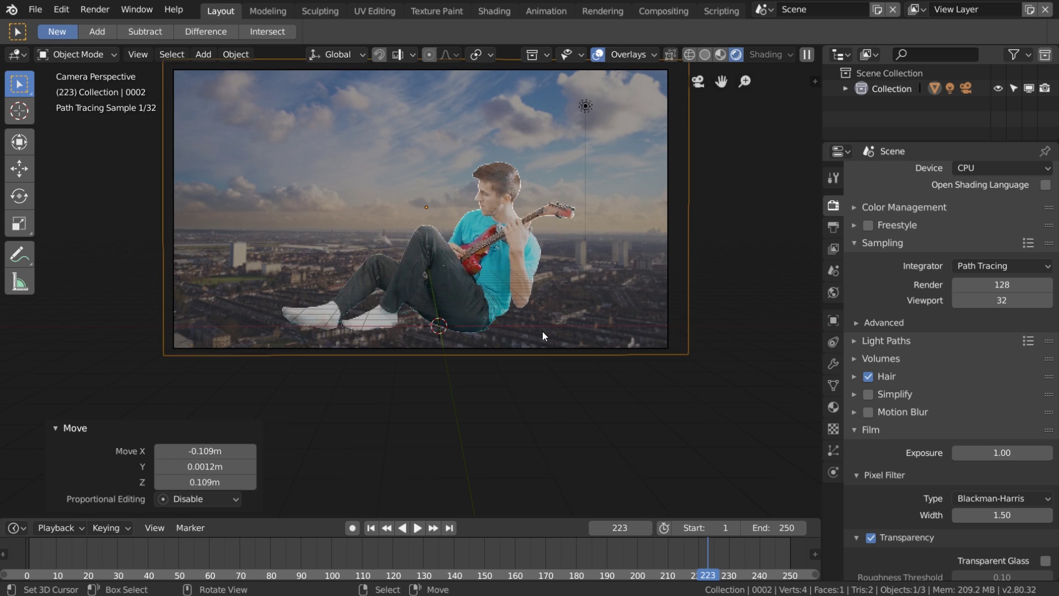
{"action": "key", "text": "g"}
{"action": "key", "text": "y"}
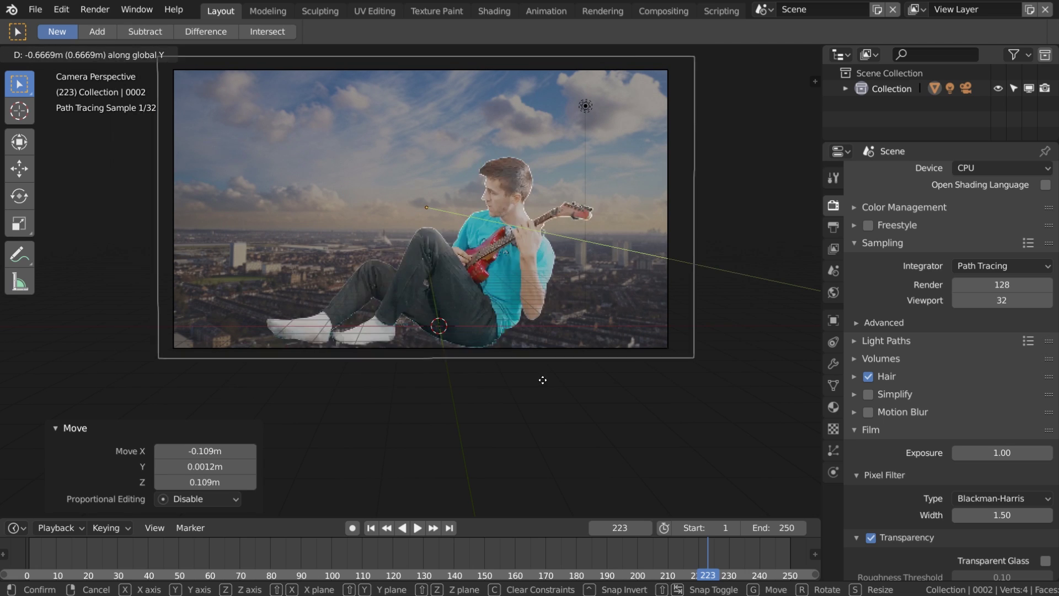
{"action": "left_click", "coordinate": [528, 433]}
Step: Enlarge the guitarist plane uniformly by a factor of about 1.629
{"action": "scroll", "coordinate": [534, 403], "scroll_direction": "up", "scroll_amount": 3}
{"action": "middle_click_drag", "start_coordinate": [706, 238], "coordinate": [565, 327], "text": "shift"}
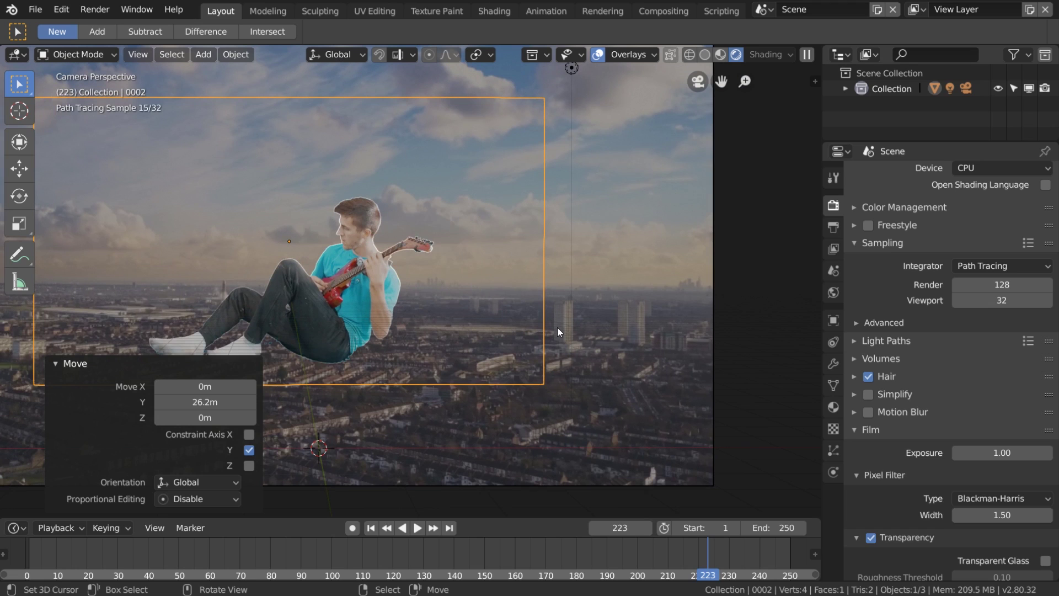
{"action": "key", "text": "s"}
{"action": "left_click", "coordinate": [534, 408]}
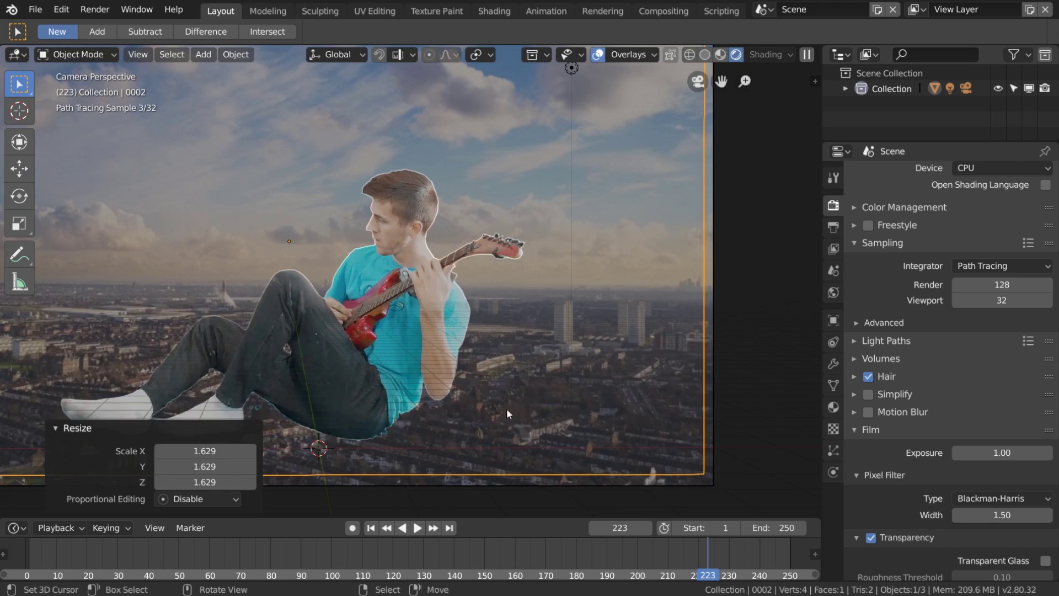
Step: Move the guitarist plane another 30.2 m or so along Y and about 13.1 m along X
{"action": "scroll", "coordinate": [409, 421], "scroll_direction": "down", "scroll_amount": 2}
{"action": "key", "text": "g"}
{"action": "key", "text": "y"}
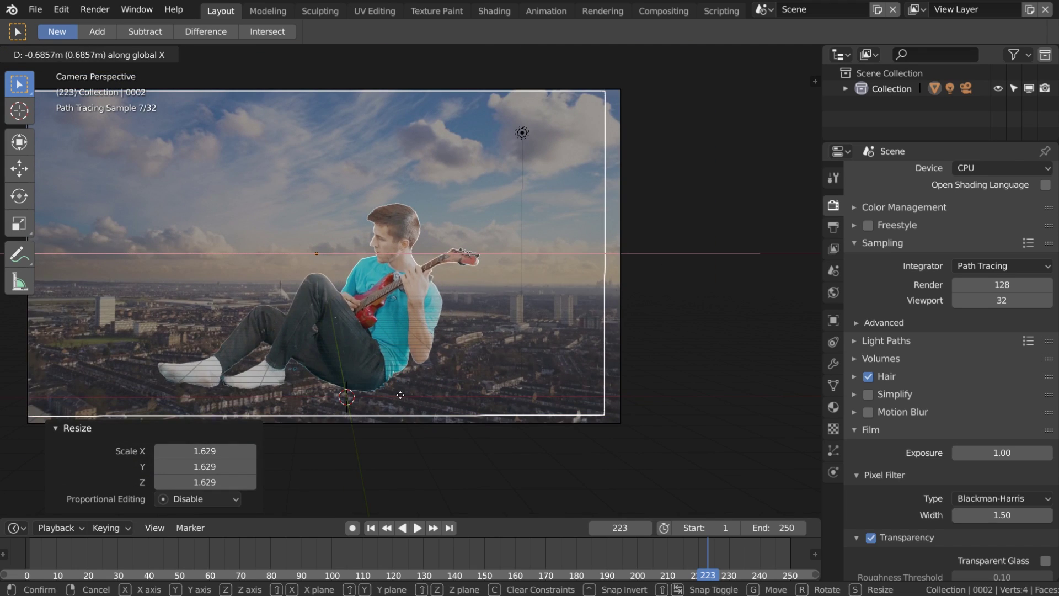
{"action": "left_click", "coordinate": [372, 453]}
{"action": "key", "text": "g"}
{"action": "key", "text": "x"}
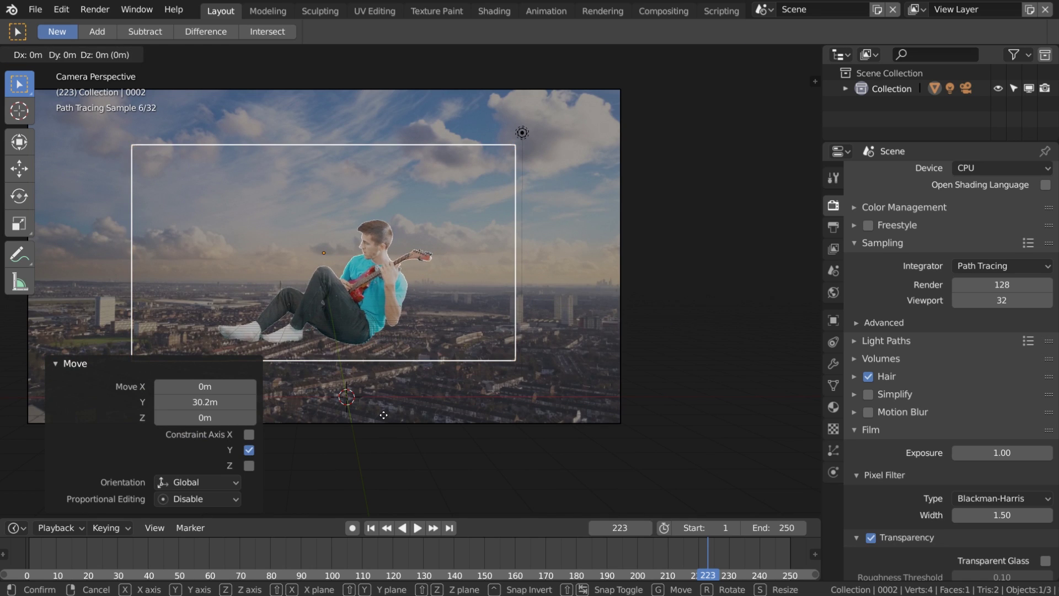
{"action": "left_click", "coordinate": [505, 403]}
Step: Enlarge the guitarist plane further and lower it about 0.624 m in Z, finishing with a scale of about 1.038
{"action": "key", "text": "s"}
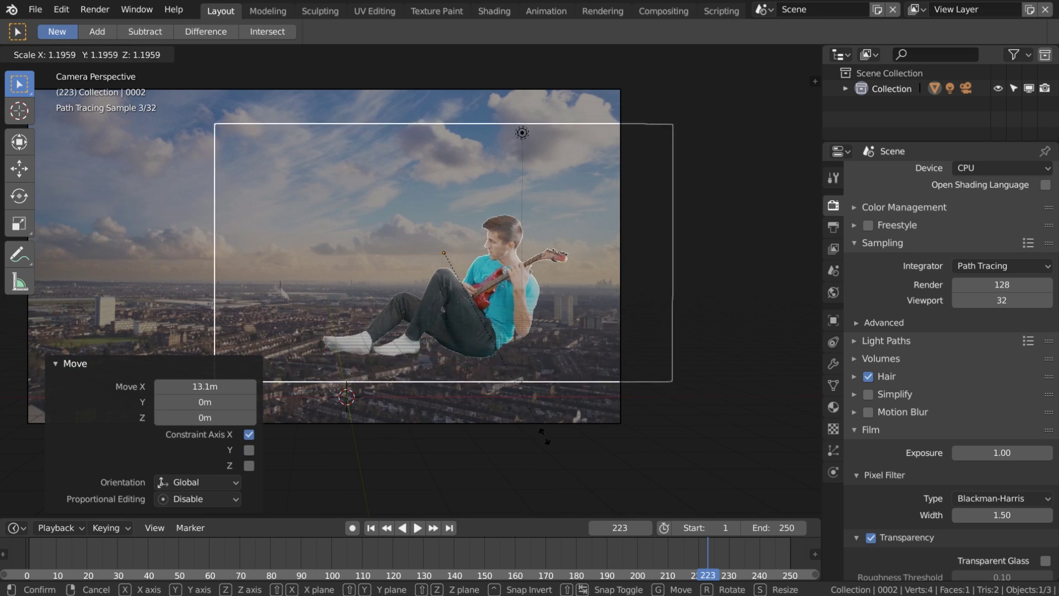
{"action": "left_click", "coordinate": [571, 415]}
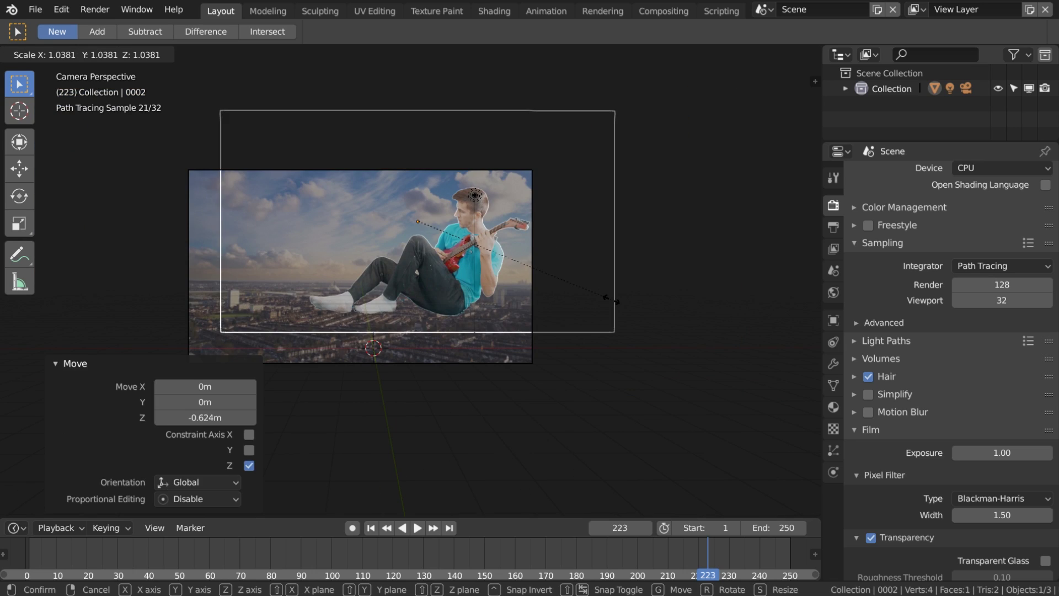
{"action": "left_click", "coordinate": [611, 300]}
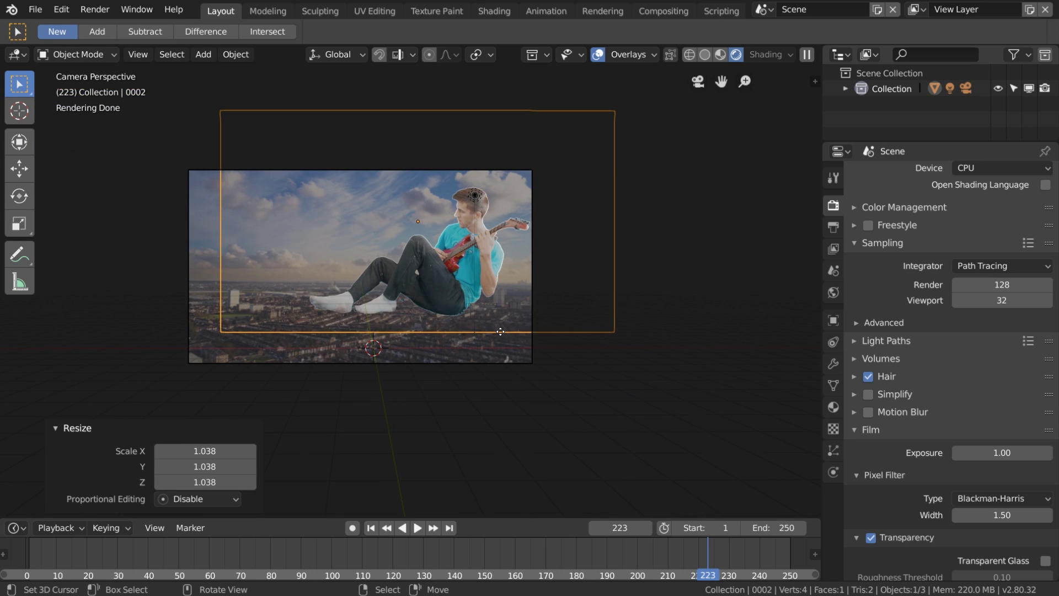
Step: Add a mesh plane at the world origin and scale it up by about 21.1 as the ground
{"action": "key", "text": "a"}
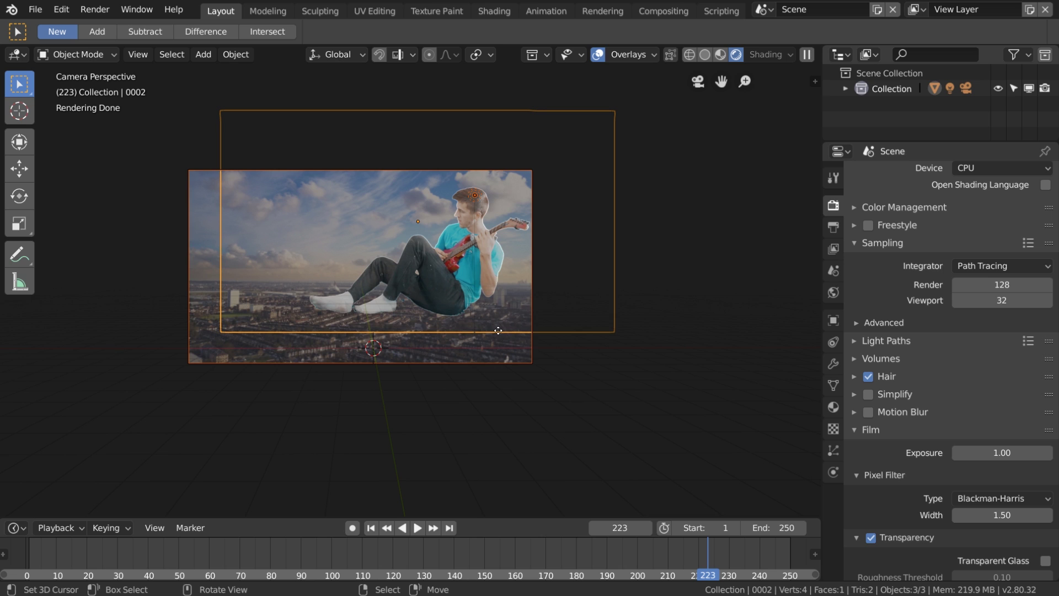
{"action": "key", "text": "shift+a"}
{"action": "mouse_move", "coordinate": [427, 280]}
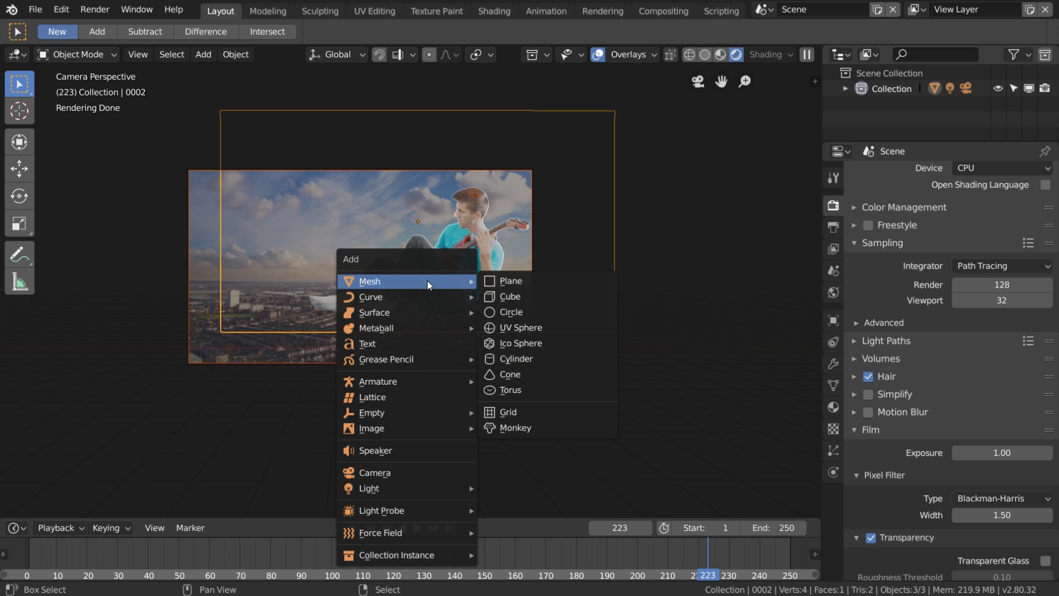
{"action": "left_click", "coordinate": [516, 285]}
{"action": "key", "text": "s"}
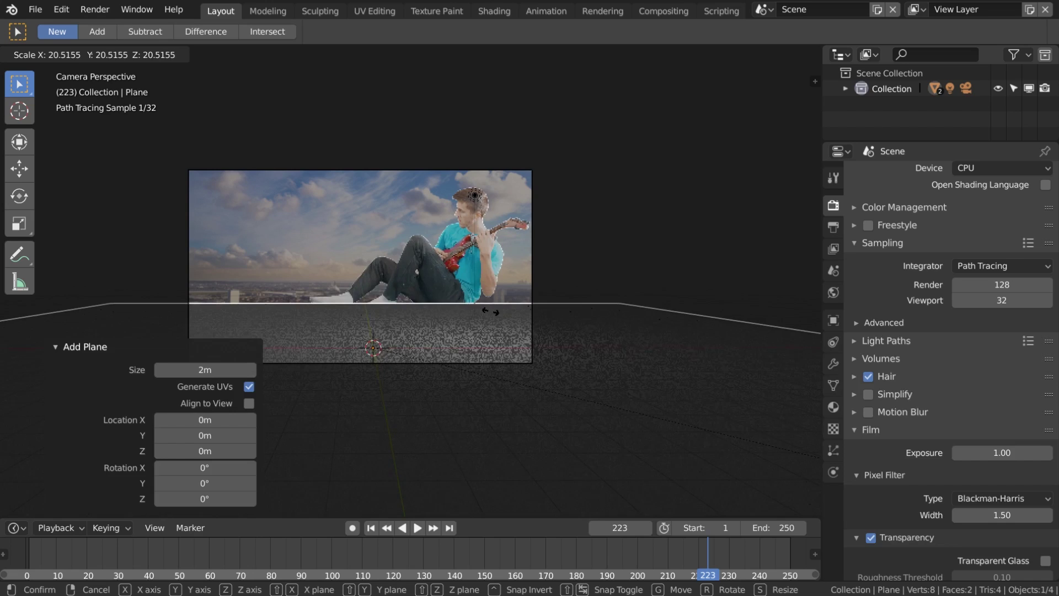
{"action": "left_click", "coordinate": [495, 411]}
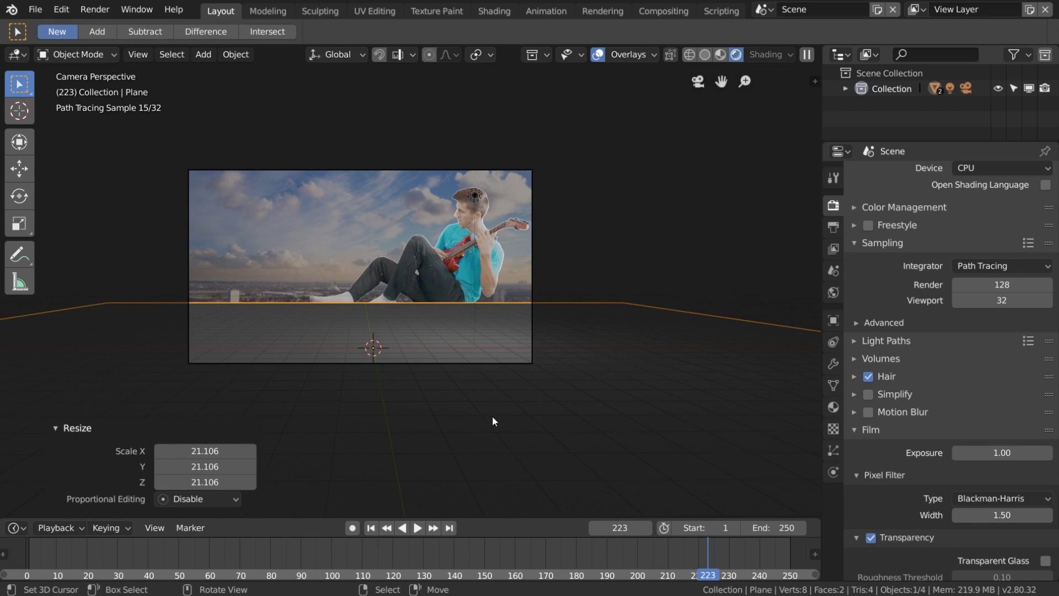
Step: Move the ground plane about 14.2 m along Y beneath the guitarist
{"action": "key", "text": "g"}
{"action": "key", "text": "y"}
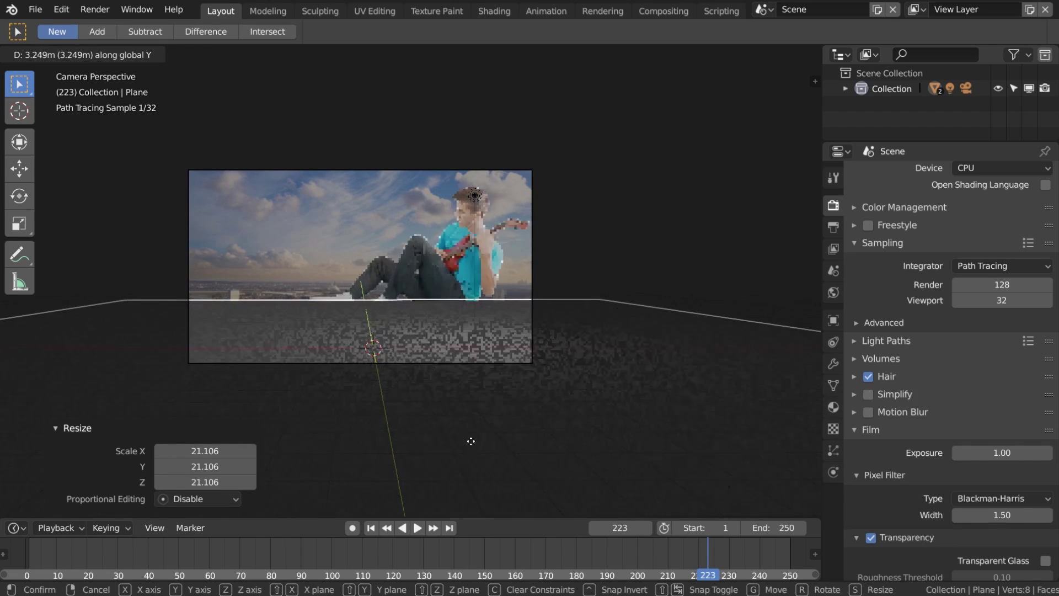
{"action": "left_click", "coordinate": [406, 349]}
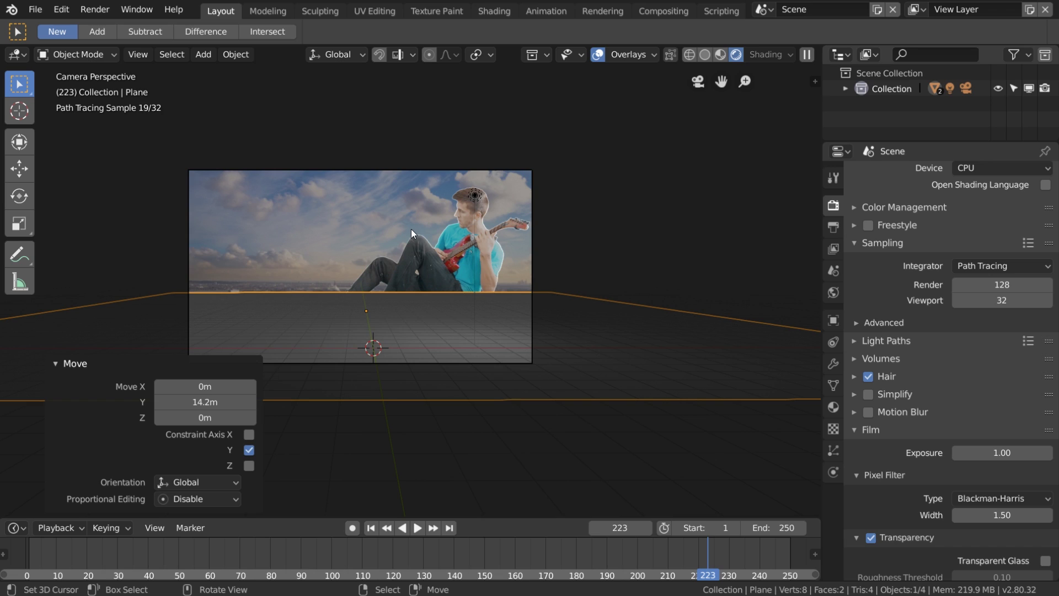
Step: Make the ground plane a shadow catcher in its Cycles object settings, leaving glossy ray visibility enabled
{"action": "scroll", "coordinate": [411, 229], "scroll_direction": "up", "scroll_amount": 2}
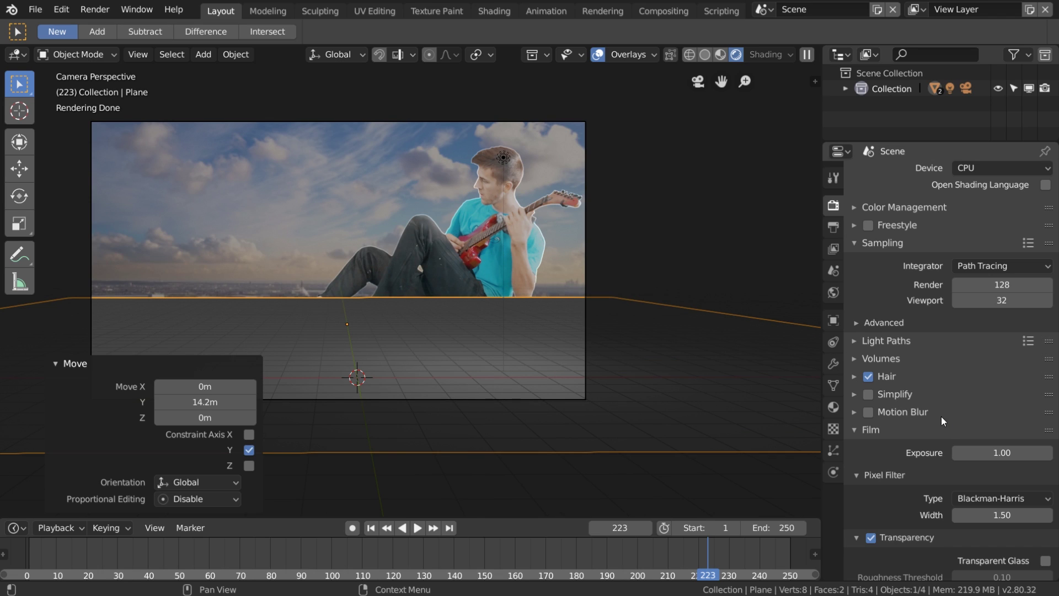
{"action": "left_click", "coordinate": [834, 322]}
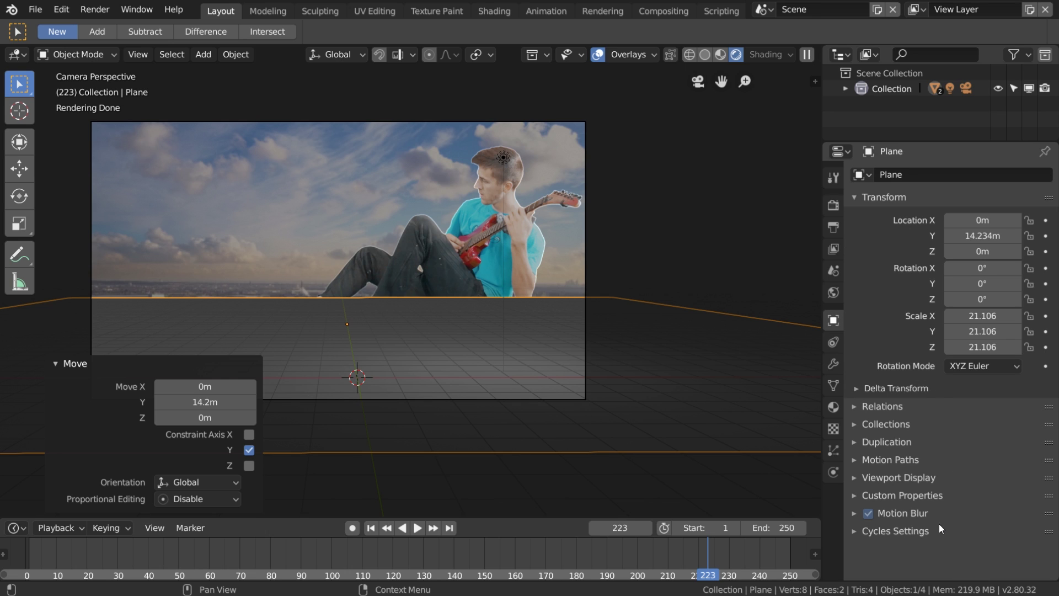
{"action": "left_click", "coordinate": [920, 532]}
{"action": "scroll", "coordinate": [920, 532], "scroll_direction": "down", "scroll_amount": 5}
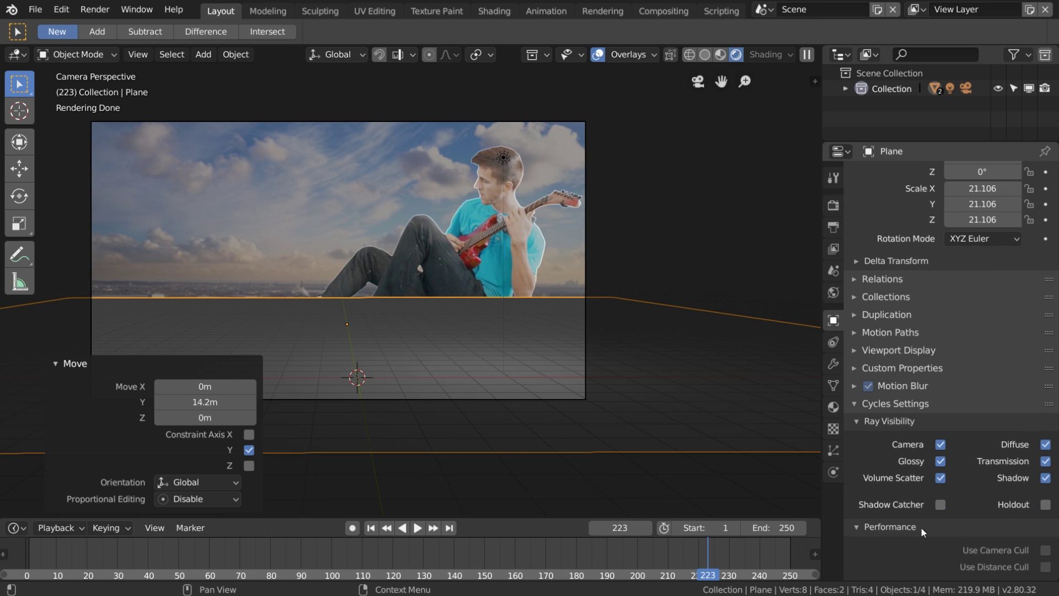
{"action": "left_click", "coordinate": [941, 461]}
{"action": "left_click", "coordinate": [941, 461]}
{"action": "left_click", "coordinate": [942, 507]}
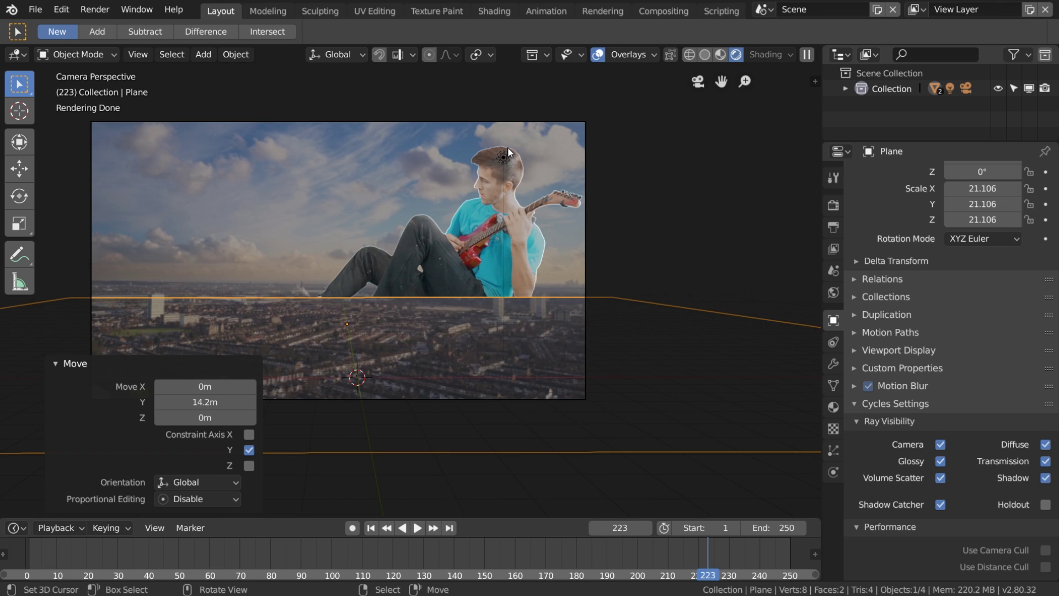
Step: Select the lamp above the guitarist, enable nodes for it and change its light type to Sun
{"action": "left_click", "coordinate": [499, 160]}
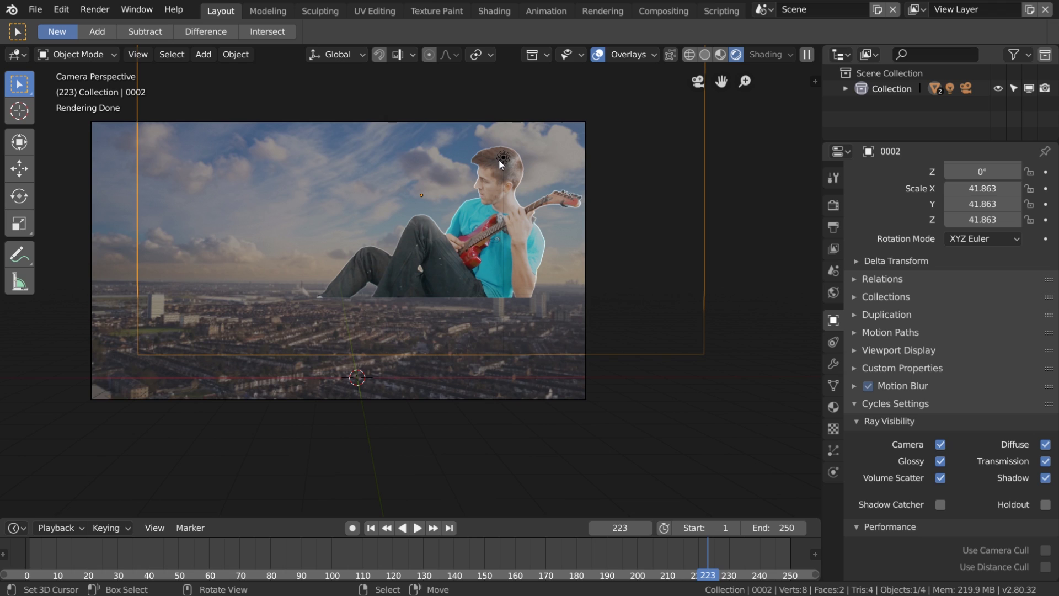
{"action": "left_click", "coordinate": [502, 157]}
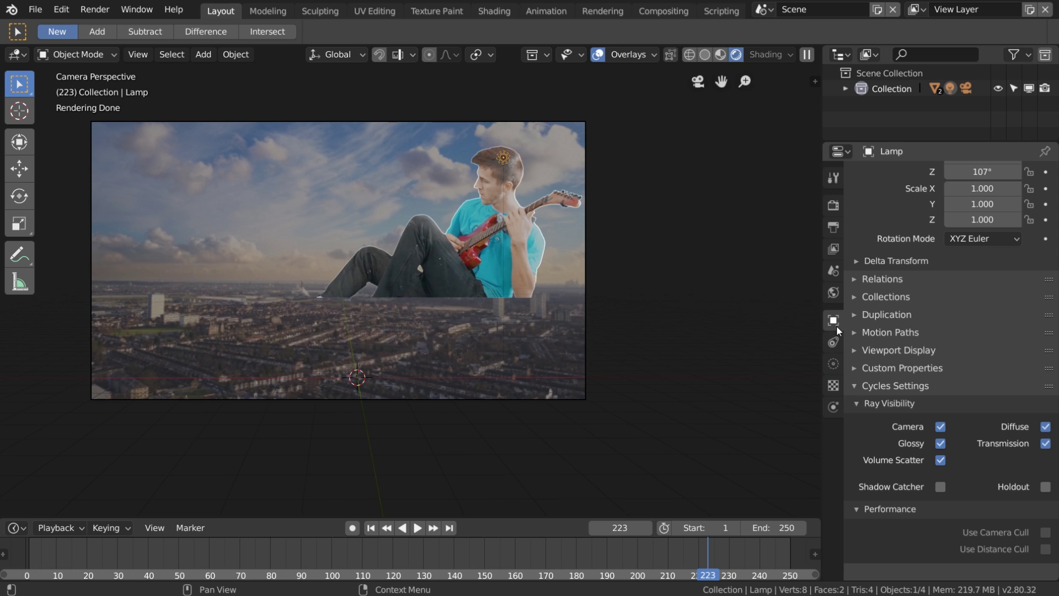
{"action": "left_click", "coordinate": [834, 365]}
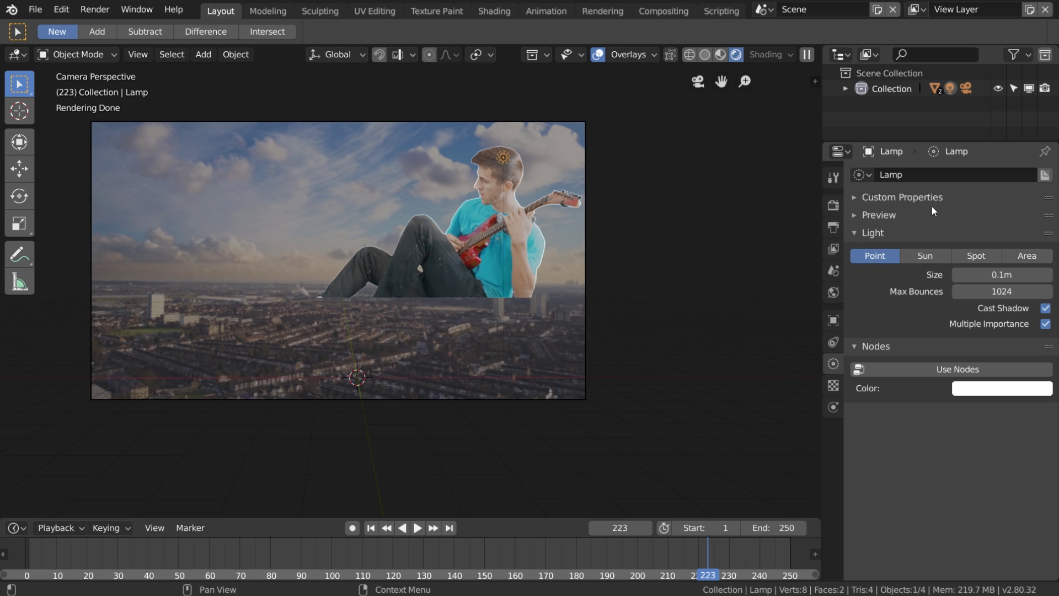
{"action": "left_click", "coordinate": [978, 368]}
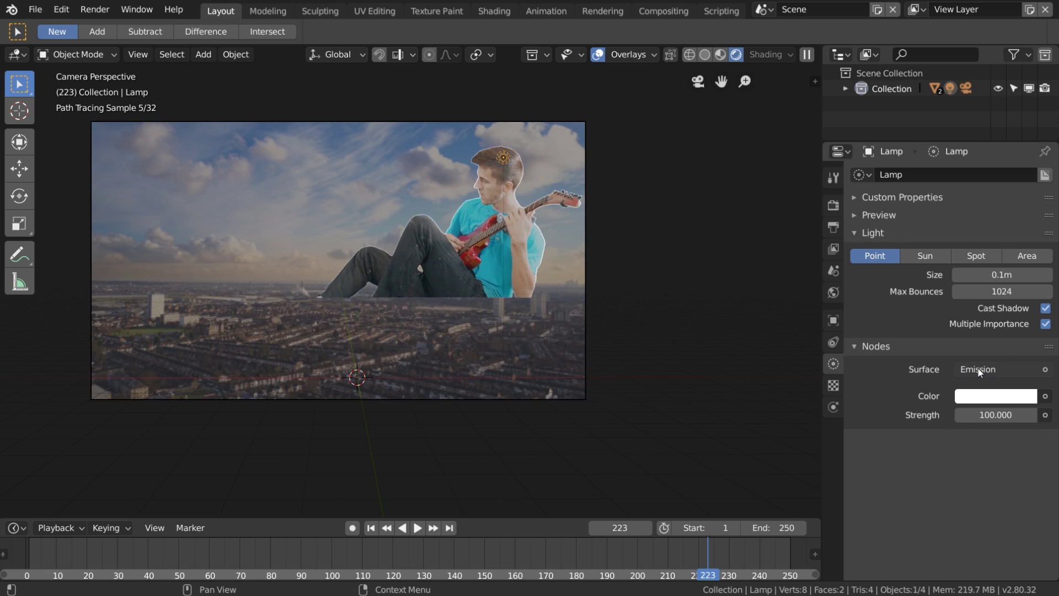
{"action": "left_click", "coordinate": [936, 259]}
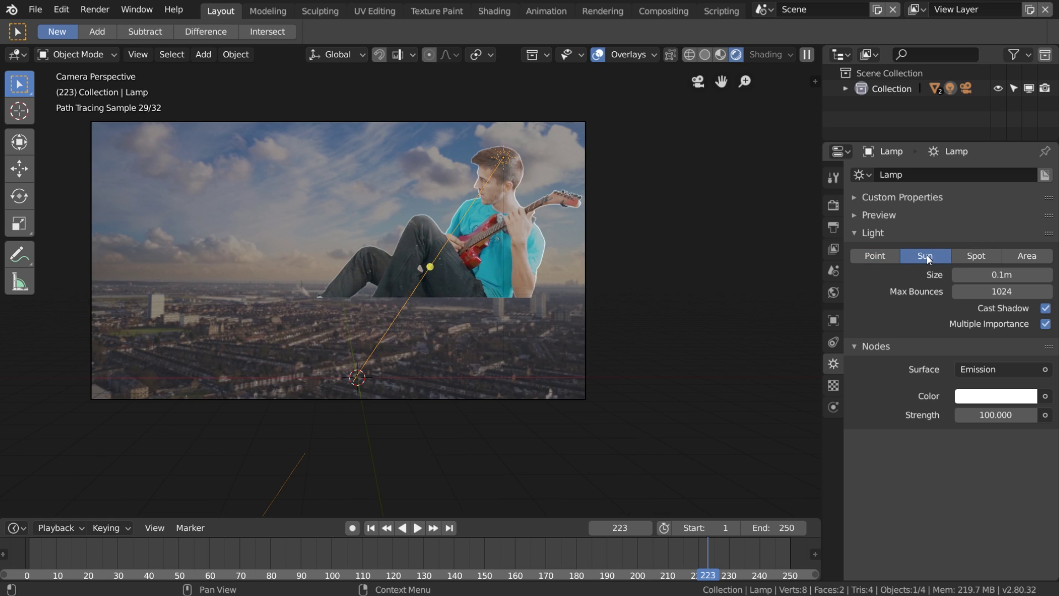
Step: Set the sun lamp's emission strength to 30
{"action": "left_click", "coordinate": [993, 417]}
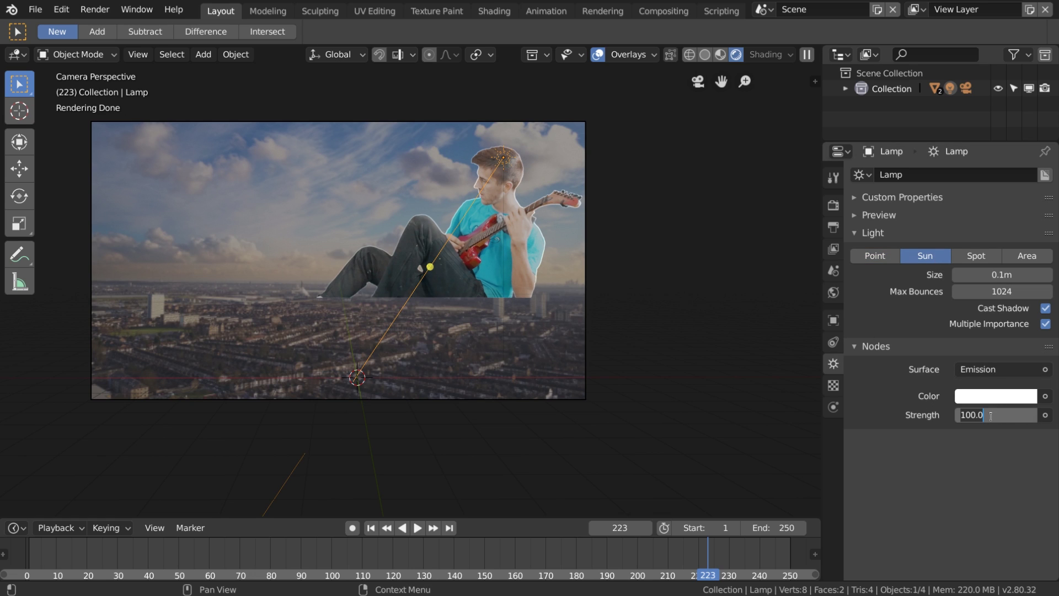
{"action": "type", "text": "30"}
{"action": "key", "text": "Return"}
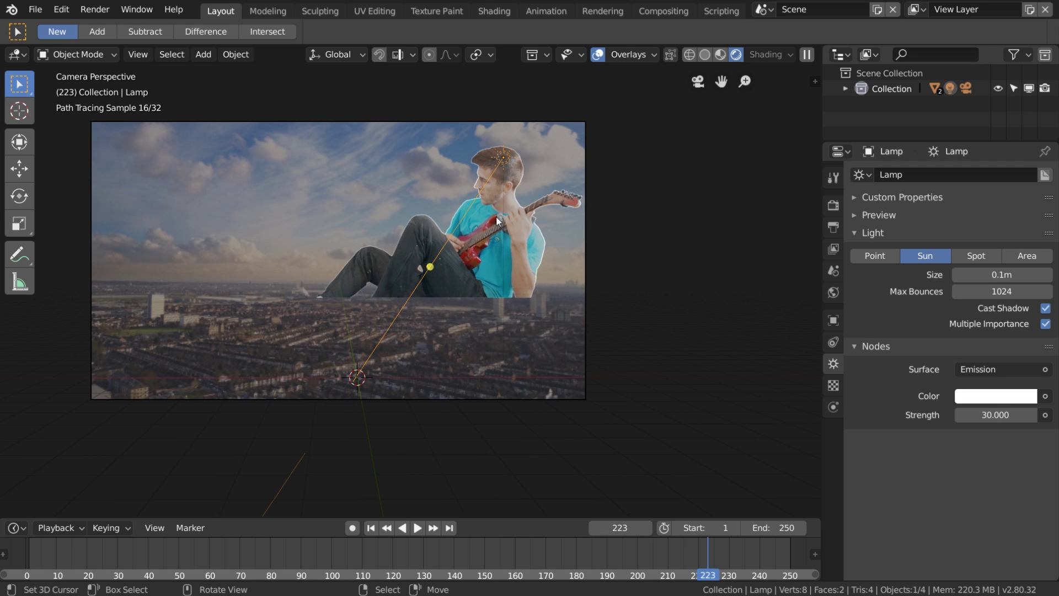
Step: Freely rotate the sun lamp with the trackball by about -45.3° and 21.2°, and return to the camera view
{"action": "key", "text": "r"}
{"action": "key", "text": "r"}
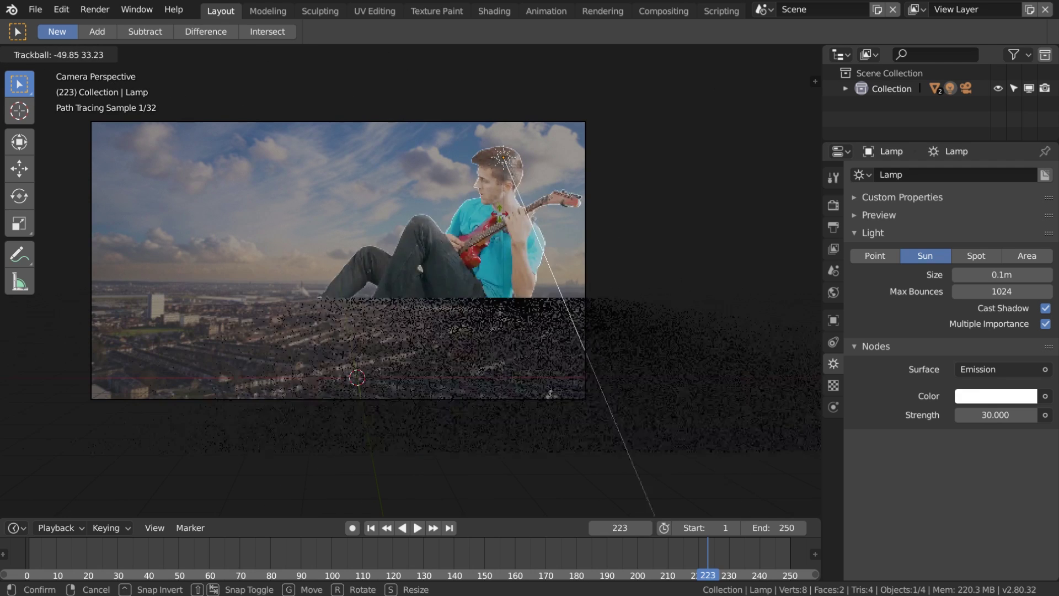
{"action": "left_click", "coordinate": [488, 218]}
{"action": "scroll", "coordinate": [540, 231], "scroll_direction": "down", "scroll_amount": 5}
{"action": "middle_click_drag", "start_coordinate": [540, 231], "coordinate": [525, 273]}
{"action": "key", "text": "KP_0"}
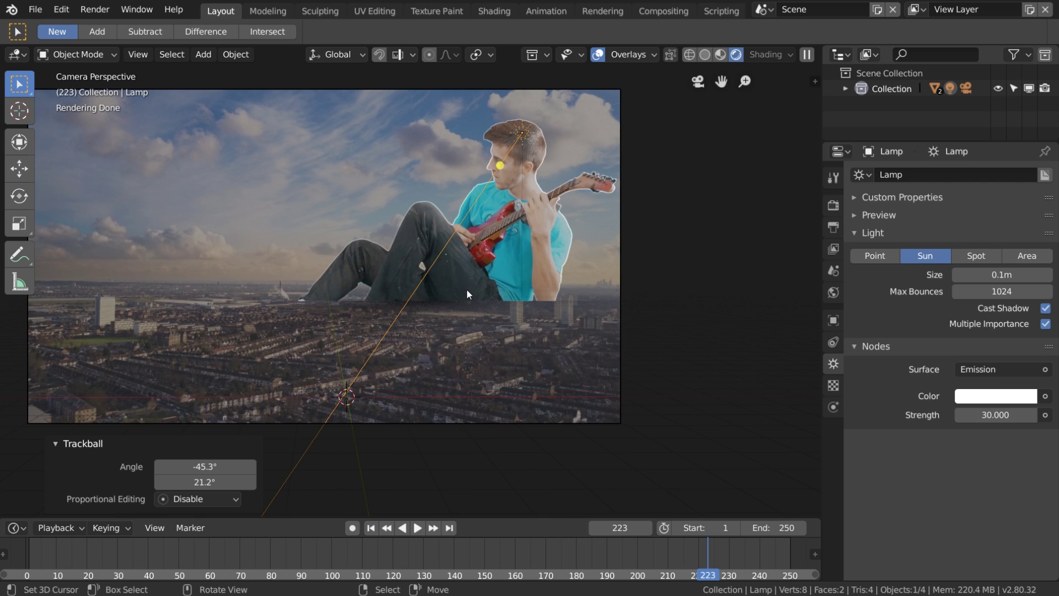
Step: Lower the ground plane by about 1.36 m along the global Z axis so the guitarist's feet clear it
{"action": "left_click", "coordinate": [465, 365]}
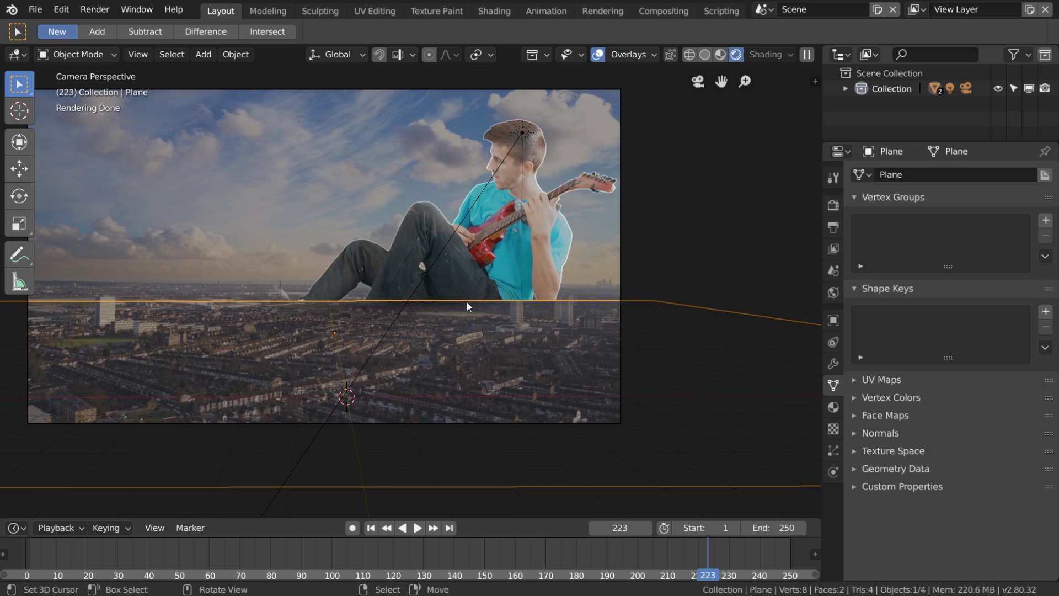
{"action": "scroll", "coordinate": [378, 292], "scroll_direction": "up", "scroll_amount": 2}
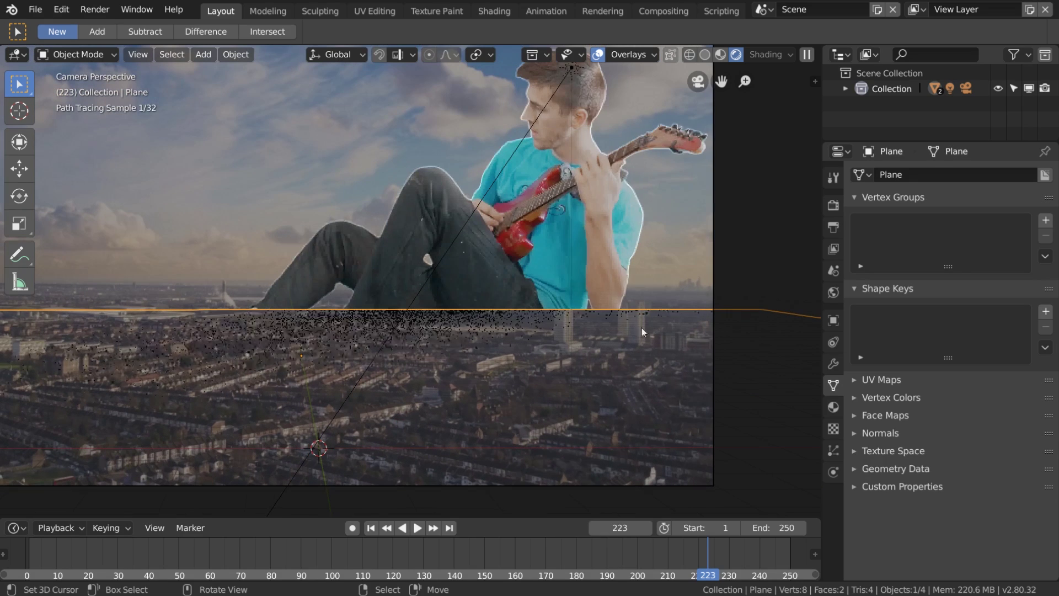
{"action": "key", "text": "g"}
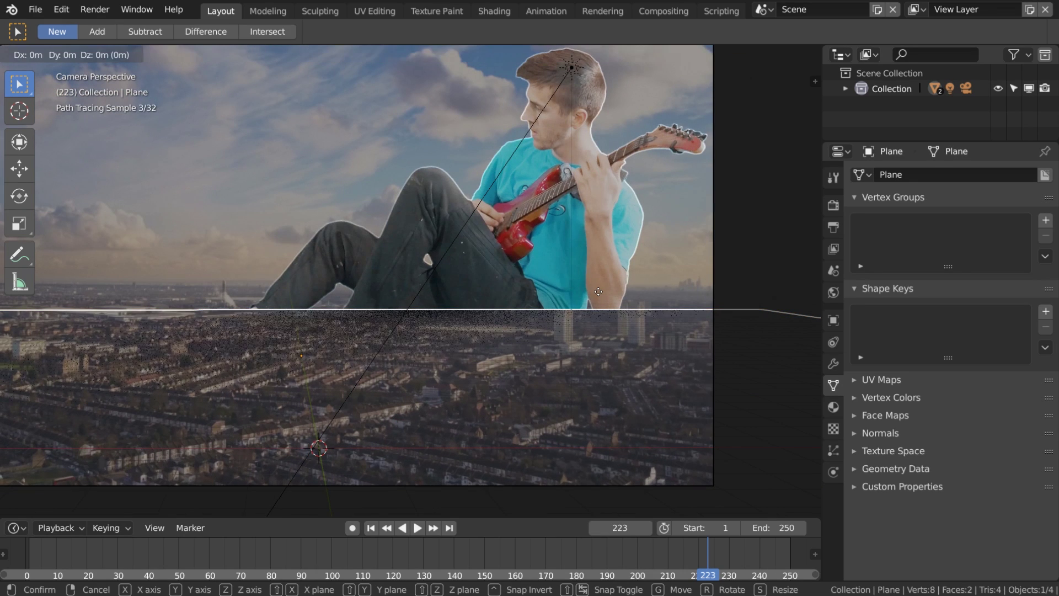
{"action": "key", "text": "z"}
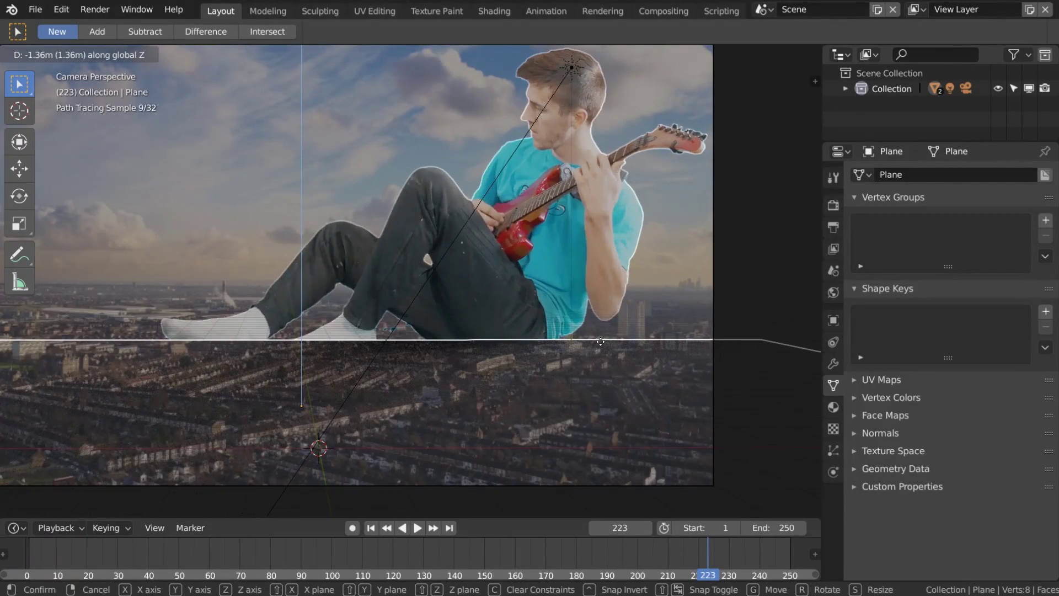
{"action": "left_click", "coordinate": [601, 342]}
{"action": "scroll", "coordinate": [432, 343], "scroll_direction": "down", "scroll_amount": 2}
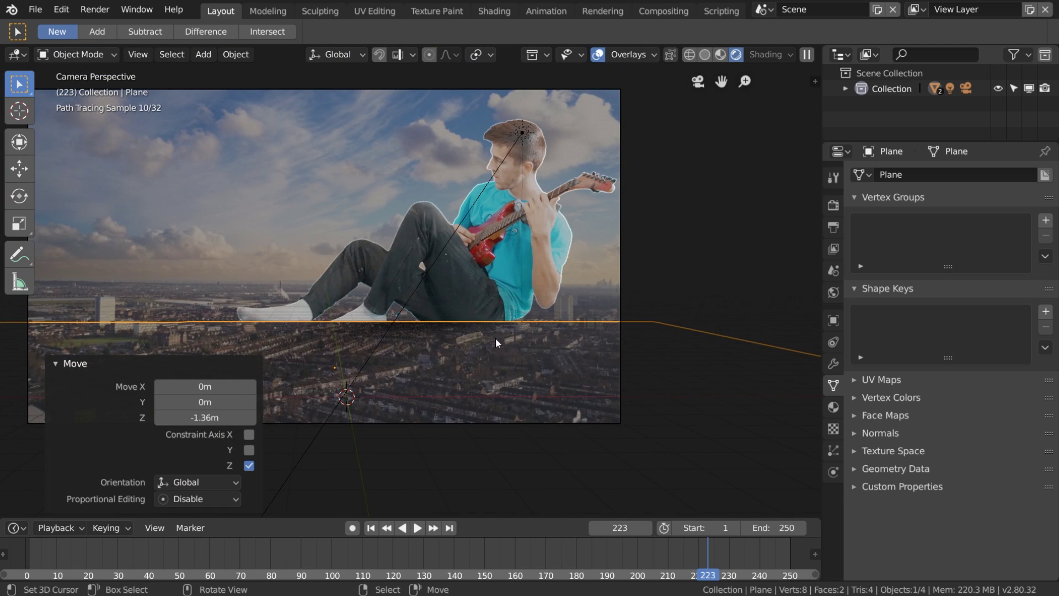
{"action": "scroll", "coordinate": [561, 341], "scroll_direction": "down", "scroll_amount": 1}
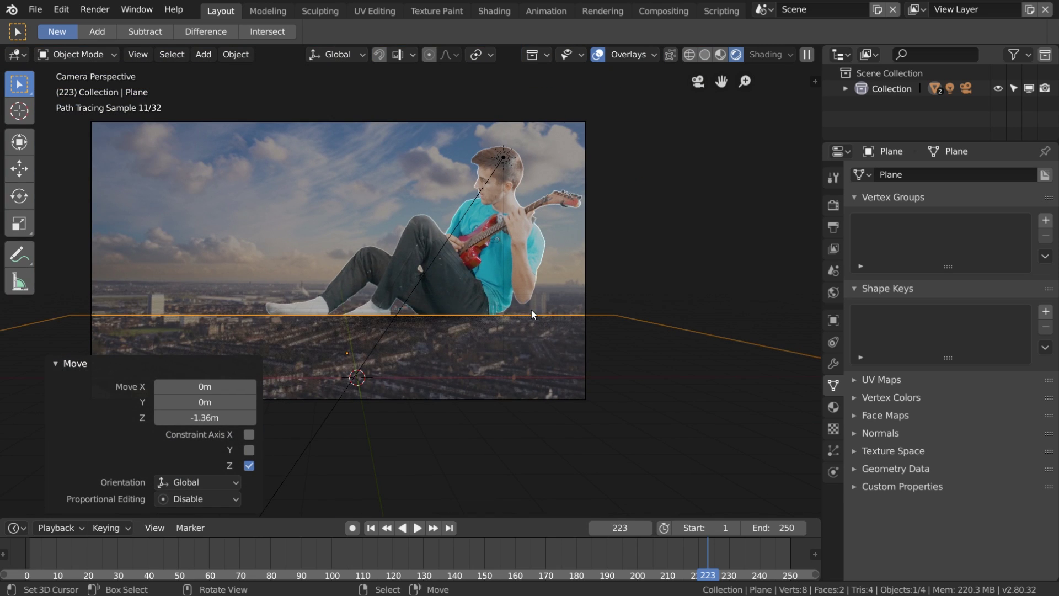
Step: Freely rotate the sun lamp with the trackball by about -0.84° and -3.27°
{"action": "left_click", "coordinate": [510, 165]}
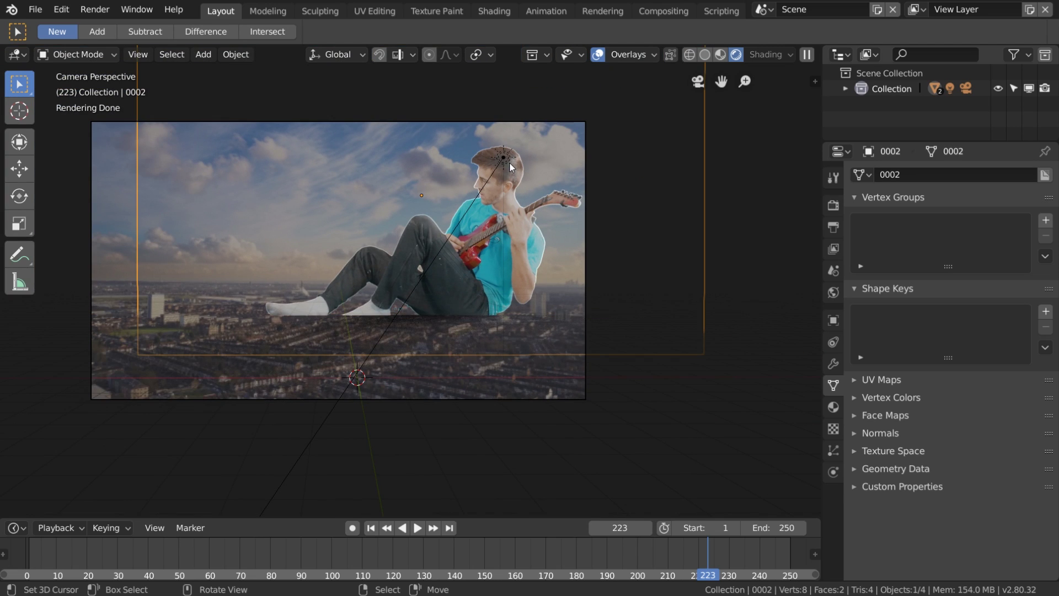
{"action": "left_click", "coordinate": [505, 161]}
{"action": "key", "text": "r"}
{"action": "key", "text": "r"}
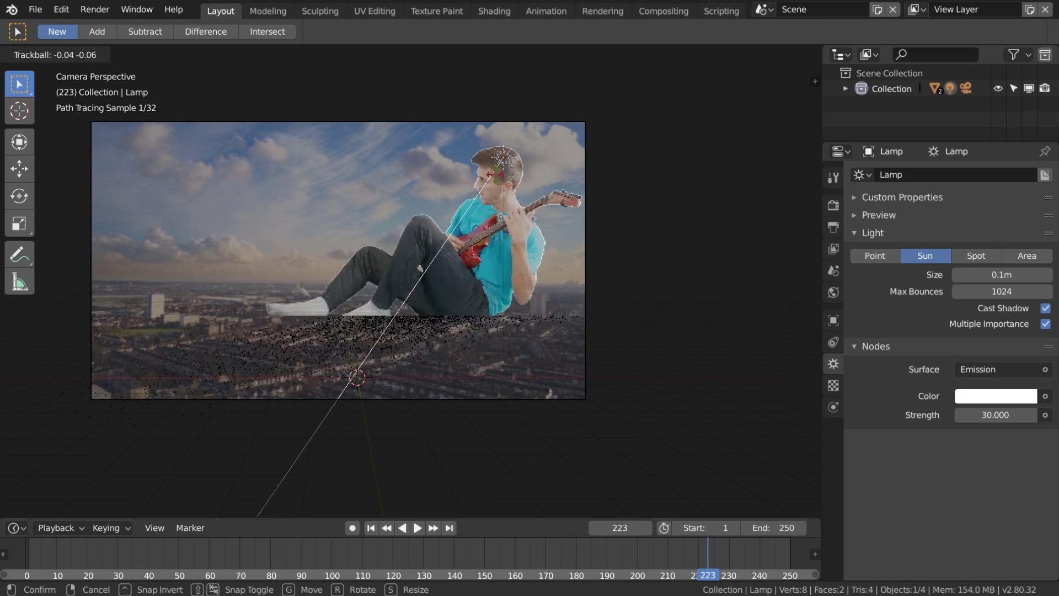
{"action": "left_click", "coordinate": [401, 150]}
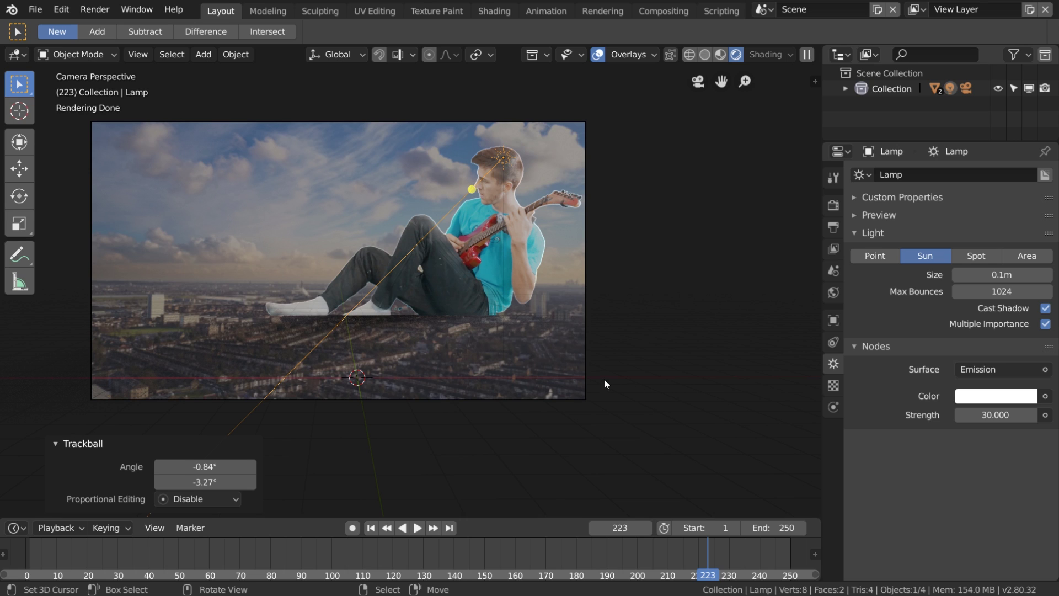
Step: Select the camera and raise the alpha of its city background clip to 1.000
{"action": "middle_click_drag", "start_coordinate": [356, 335], "coordinate": [594, 309], "text": "shift"}
{"action": "scroll", "coordinate": [594, 309], "scroll_direction": "up", "scroll_amount": 4}
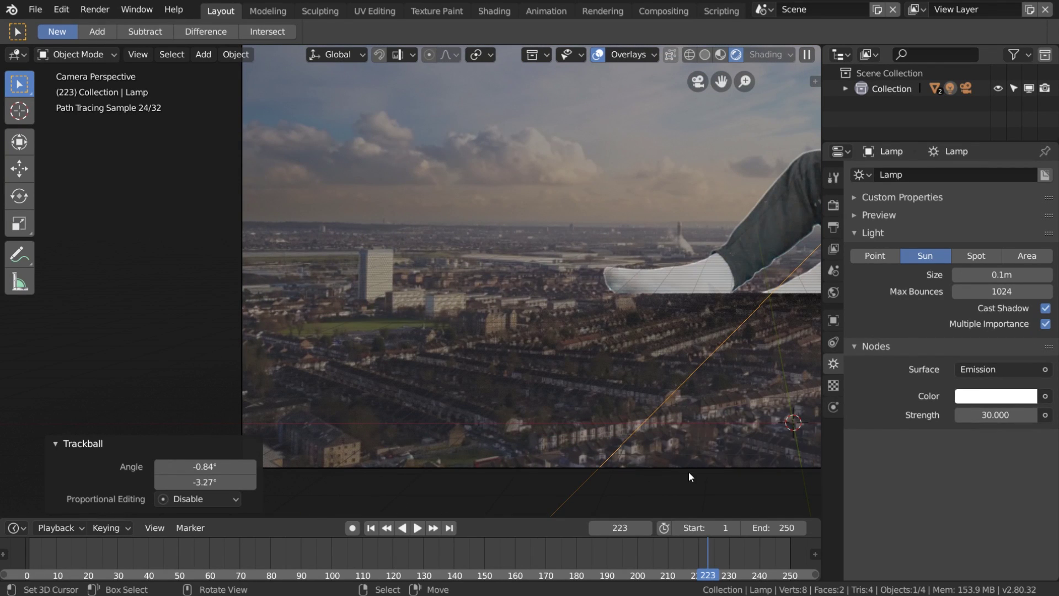
{"action": "left_click", "coordinate": [651, 447]}
{"action": "left_click", "coordinate": [240, 271]}
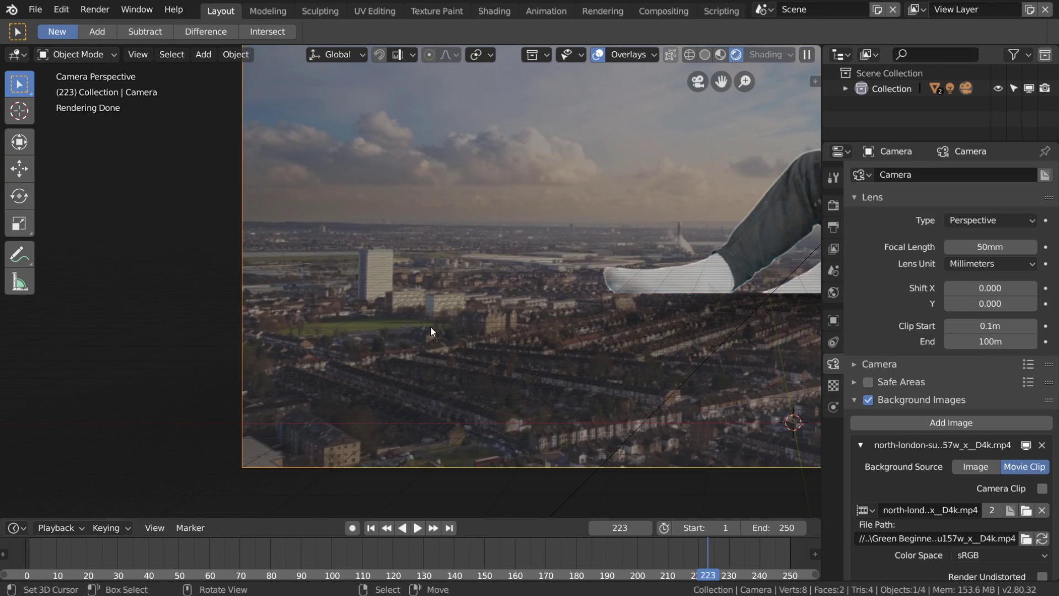
{"action": "scroll", "coordinate": [989, 475], "scroll_direction": "down", "scroll_amount": 4}
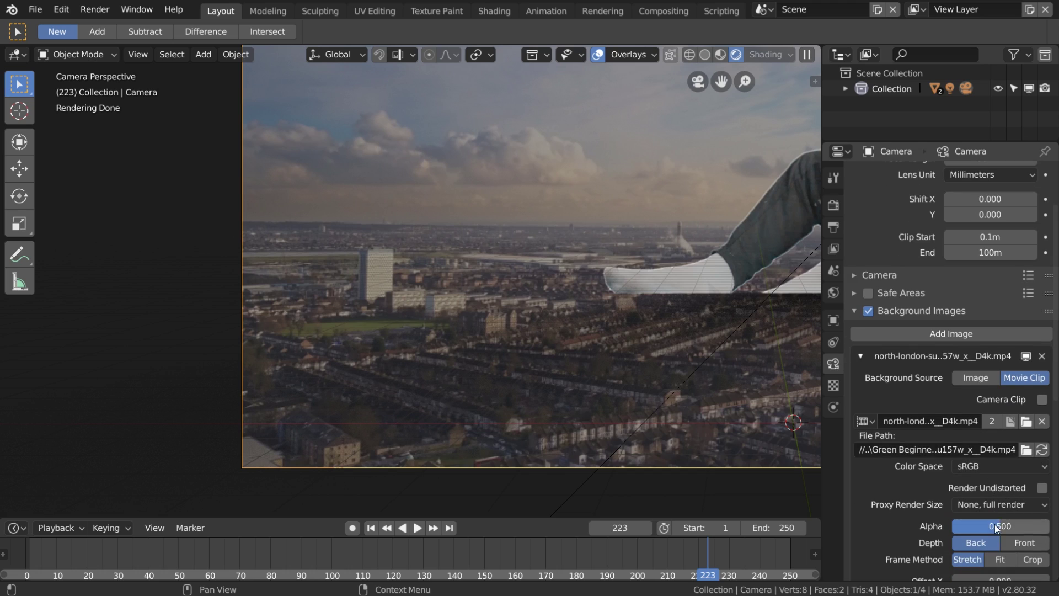
{"action": "left_click_drag", "start_coordinate": [995, 525], "coordinate": [1038, 526]}
Step: Inspect the shadows in the city footage and trackball-rotate the sun lamp by about -1.15° and -3.44° to match
{"action": "scroll", "coordinate": [586, 327], "scroll_direction": "up", "scroll_amount": 5}
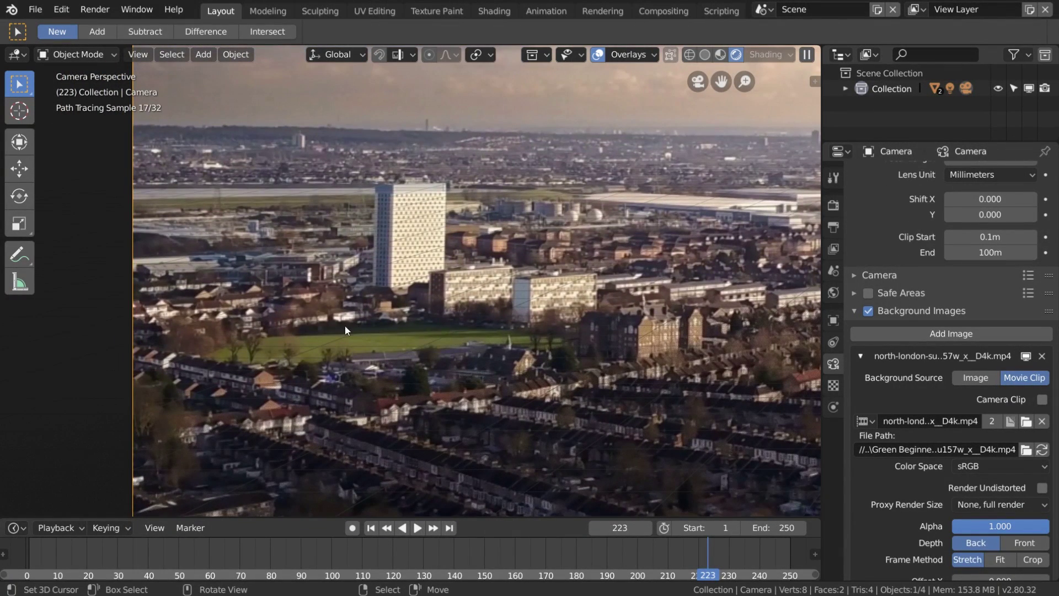
{"action": "scroll", "coordinate": [395, 317], "scroll_direction": "up", "scroll_amount": 1}
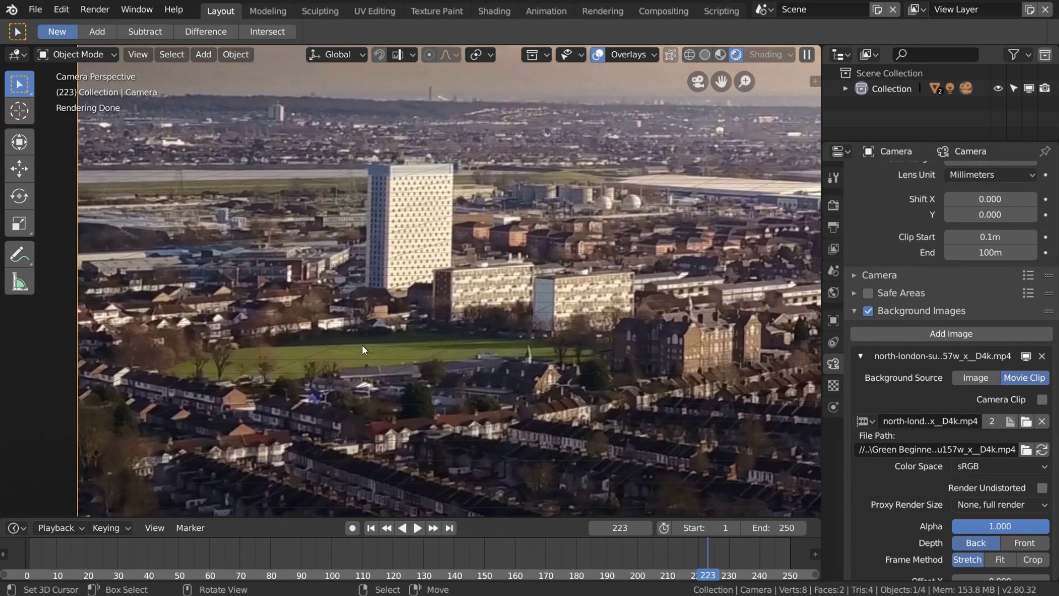
{"action": "scroll", "coordinate": [428, 330], "scroll_direction": "down", "scroll_amount": 6}
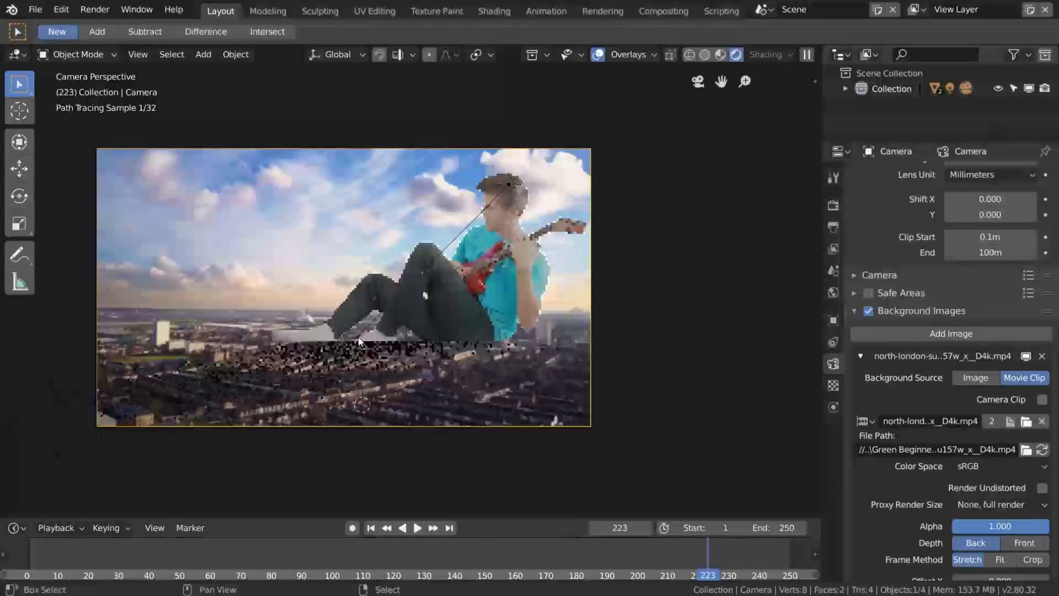
{"action": "left_click", "coordinate": [502, 194]}
{"action": "left_click", "coordinate": [506, 188]}
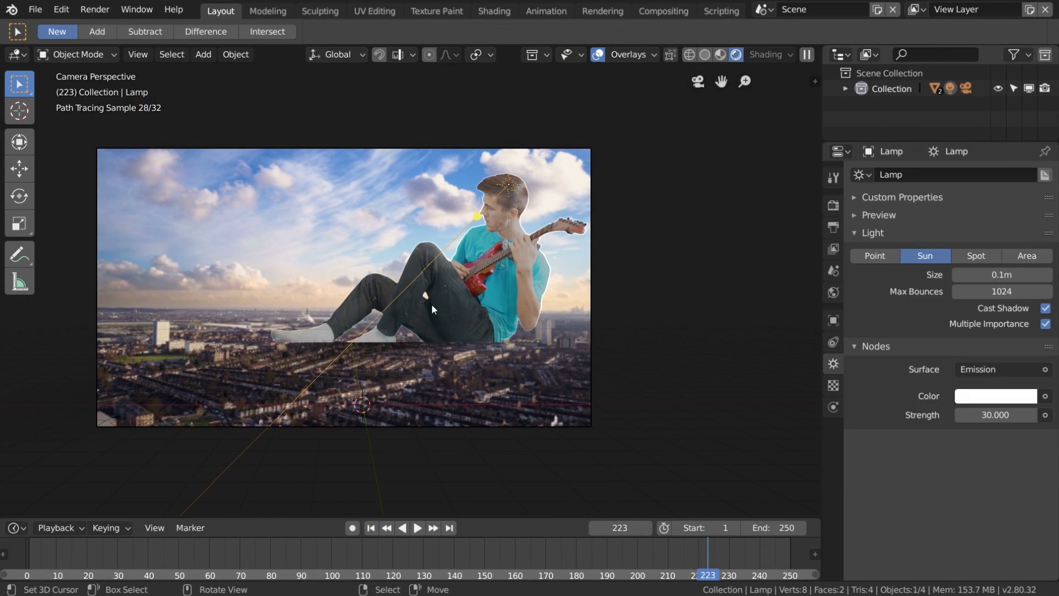
{"action": "key", "text": "r"}
{"action": "key", "text": "r"}
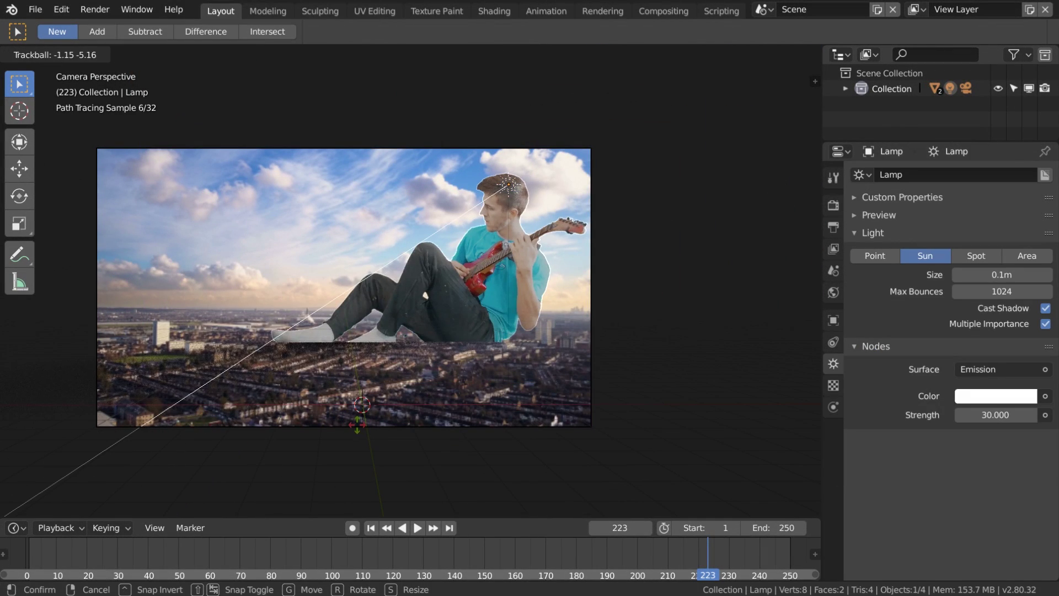
{"action": "left_click", "coordinate": [630, 120]}
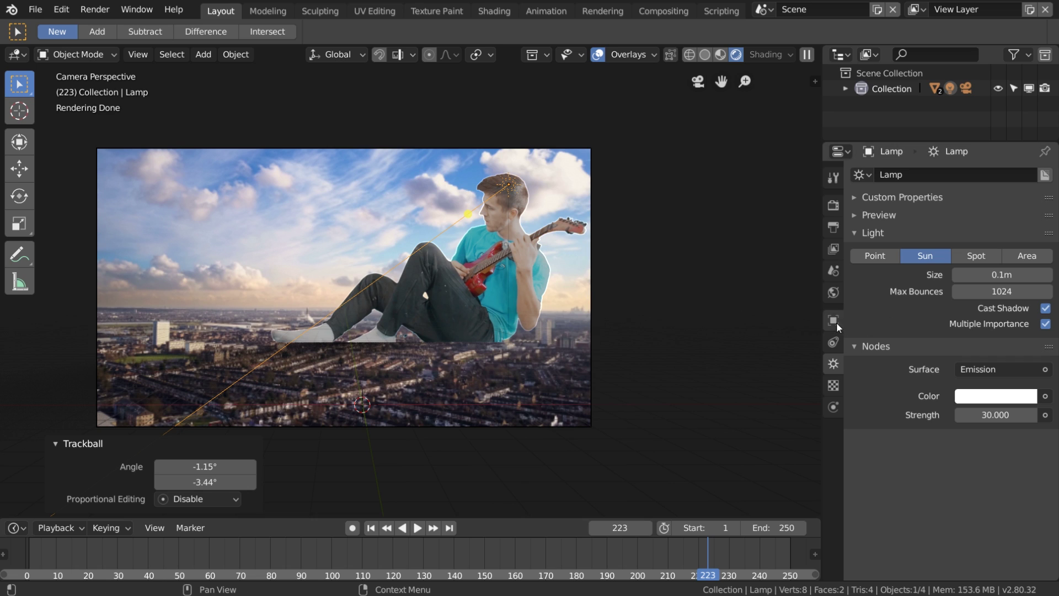
Step: Enable nodes for the world, tint its background dark blue (R 0.028, G 0.031, B 0.051) and set its strength to 1.900
{"action": "left_click", "coordinate": [833, 292]}
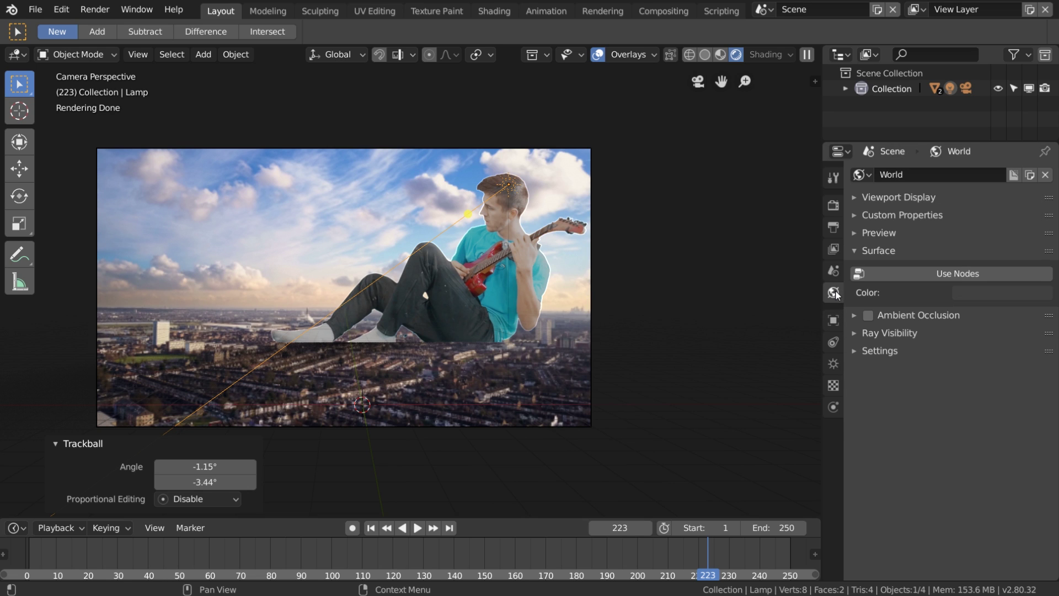
{"action": "left_click", "coordinate": [961, 275]}
{"action": "left_click", "coordinate": [1008, 304]}
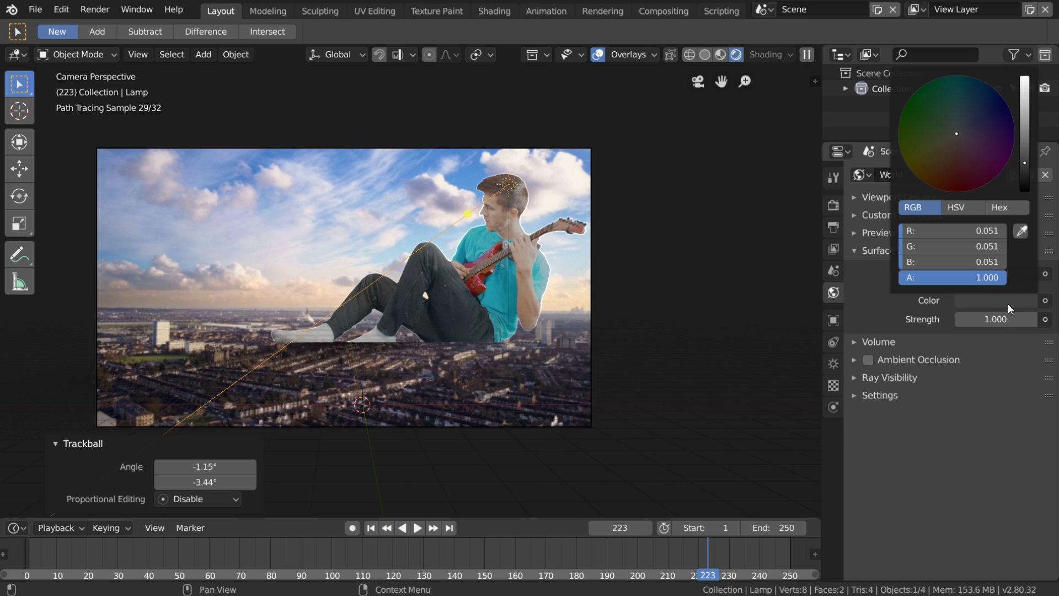
{"action": "left_click", "coordinate": [969, 124]}
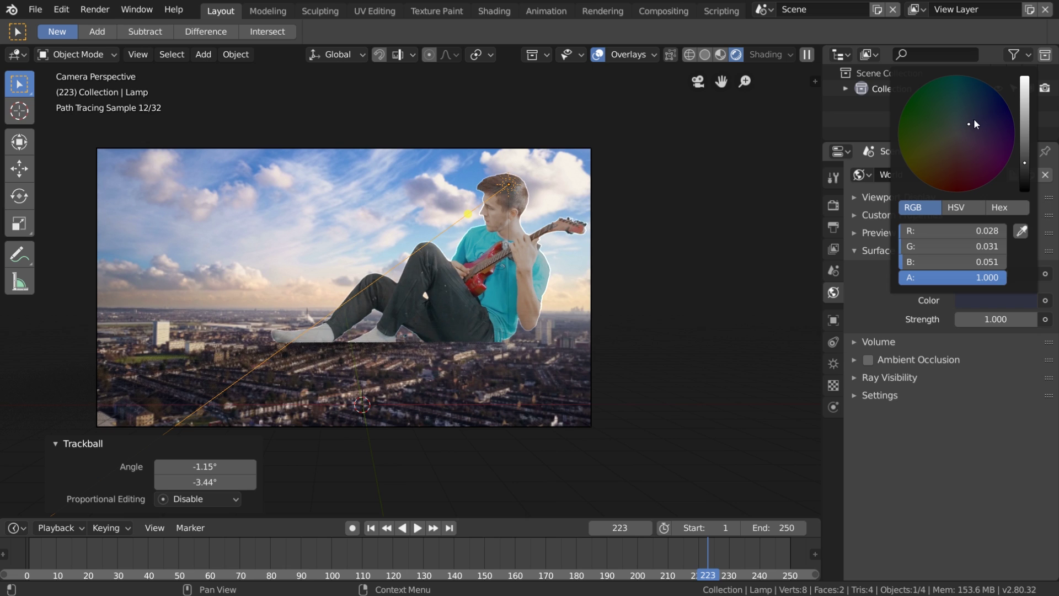
{"action": "mouse_move", "coordinate": [996, 320]}
{"action": "left_mouse_down"}
{"action": "mouse_move", "coordinate": [983, 320]}
{"action": "mouse_move", "coordinate": [1013, 320]}
{"action": "mouse_move", "coordinate": [985, 320]}
{"action": "mouse_move", "coordinate": [1005, 320]}
{"action": "left_mouse_up"}
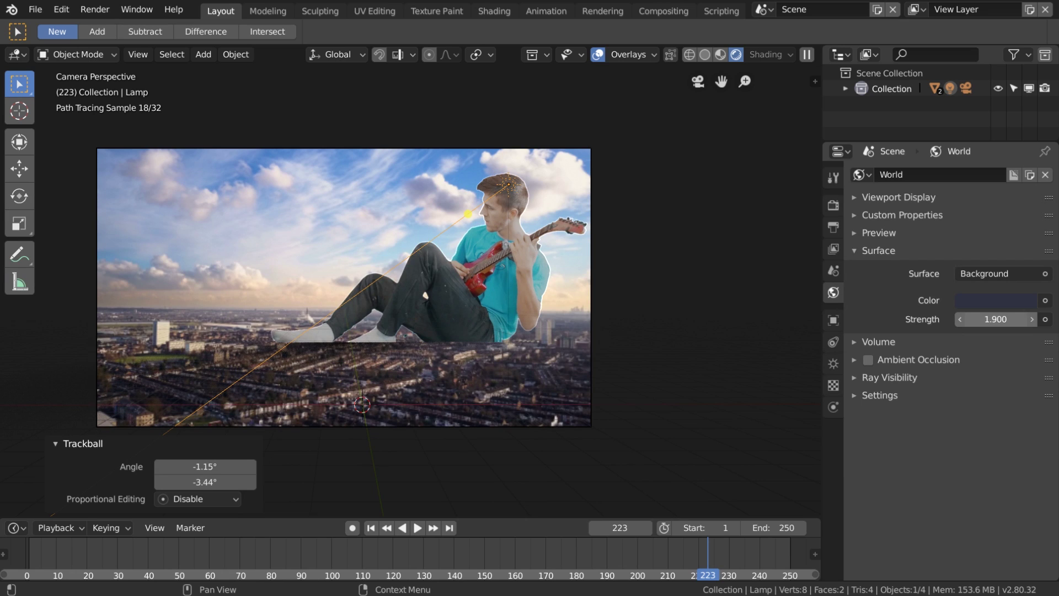
Step: In solid shading, scale the ground plane up by about 2.907 to reach the guitarist plane, and return to the rendered camera view
{"action": "scroll", "coordinate": [482, 215], "scroll_direction": "down", "scroll_amount": 2}
{"action": "middle_click_drag", "start_coordinate": [482, 215], "coordinate": [481, 270]}
{"action": "mouse_move", "coordinate": [480, 205]}
{"action": "middle_mouse_down"}
{"action": "mouse_move", "coordinate": [514, 199]}
{"action": "mouse_move", "coordinate": [491, 203]}
{"action": "mouse_move", "coordinate": [714, 339]}
{"action": "mouse_move", "coordinate": [732, 324]}
{"action": "mouse_move", "coordinate": [478, 310]}
{"action": "mouse_move", "coordinate": [454, 296]}
{"action": "mouse_move", "coordinate": [482, 300]}
{"action": "middle_mouse_up"}
{"action": "key", "text": "z"}
{"action": "key", "text": "Escape"}
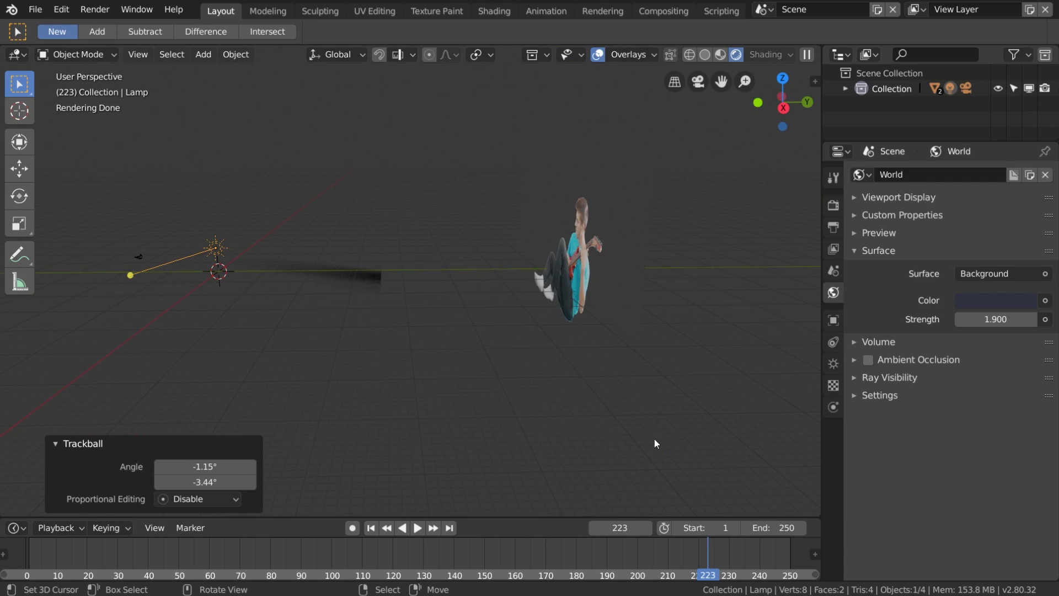
{"action": "left_click", "coordinate": [708, 55]}
{"action": "left_click", "coordinate": [315, 306]}
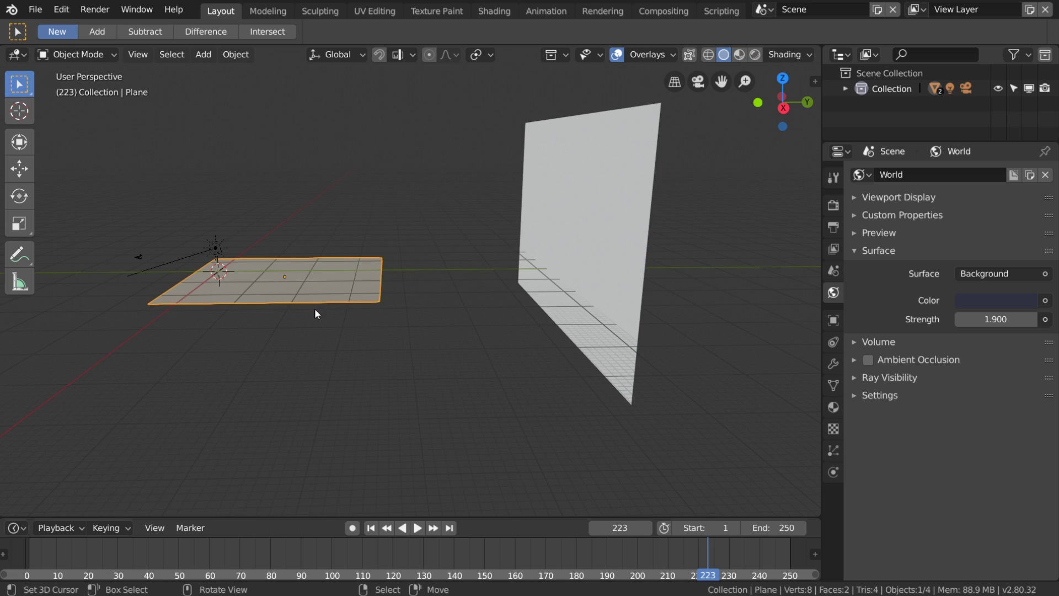
{"action": "scroll", "coordinate": [319, 307], "scroll_direction": "down", "scroll_amount": 3}
{"action": "key", "text": "s"}
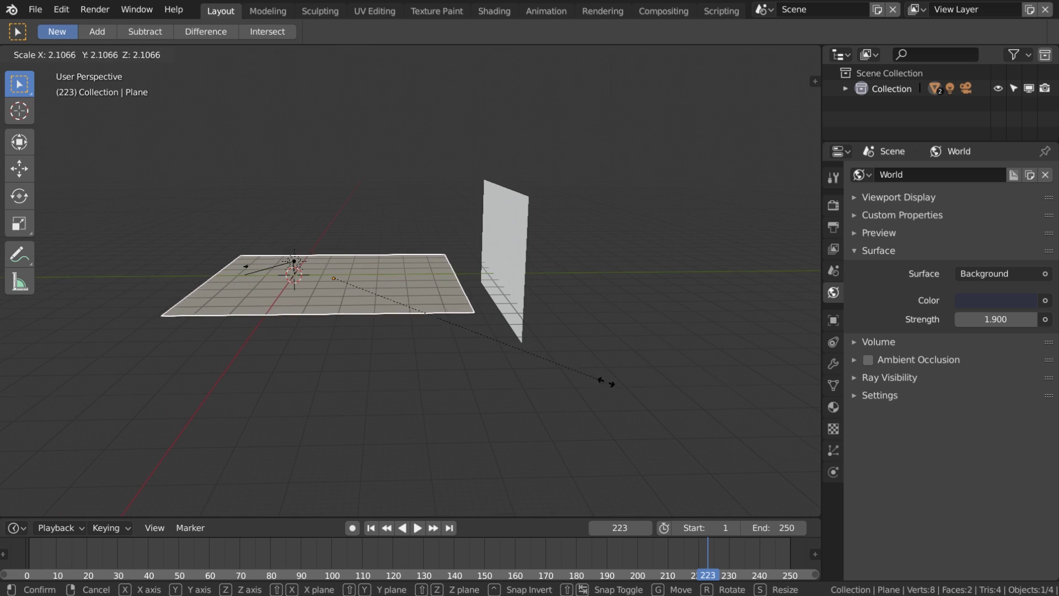
{"action": "left_click", "coordinate": [724, 374]}
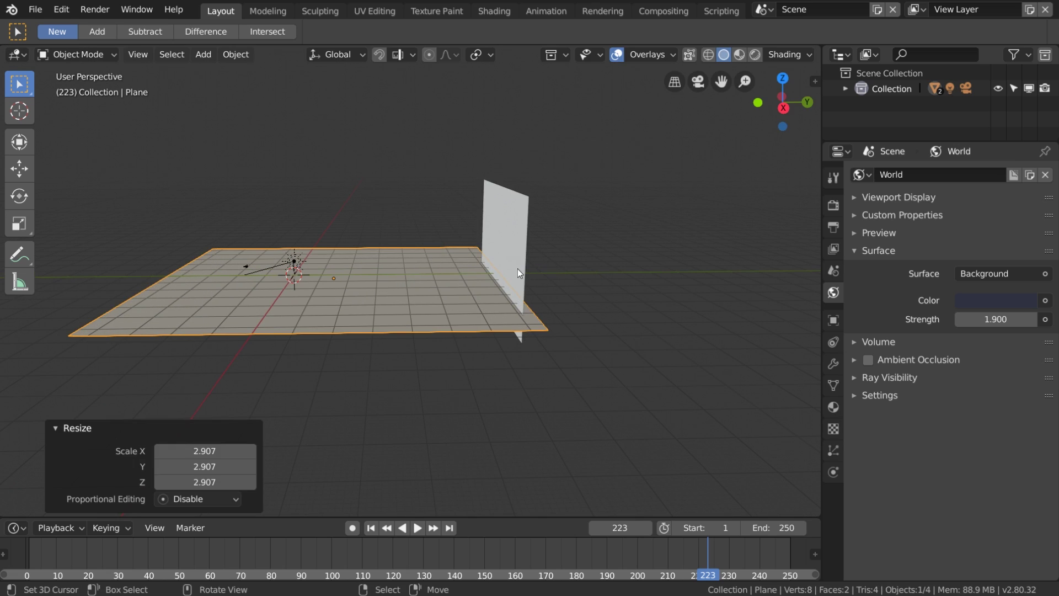
{"action": "key", "text": "KP_0"}
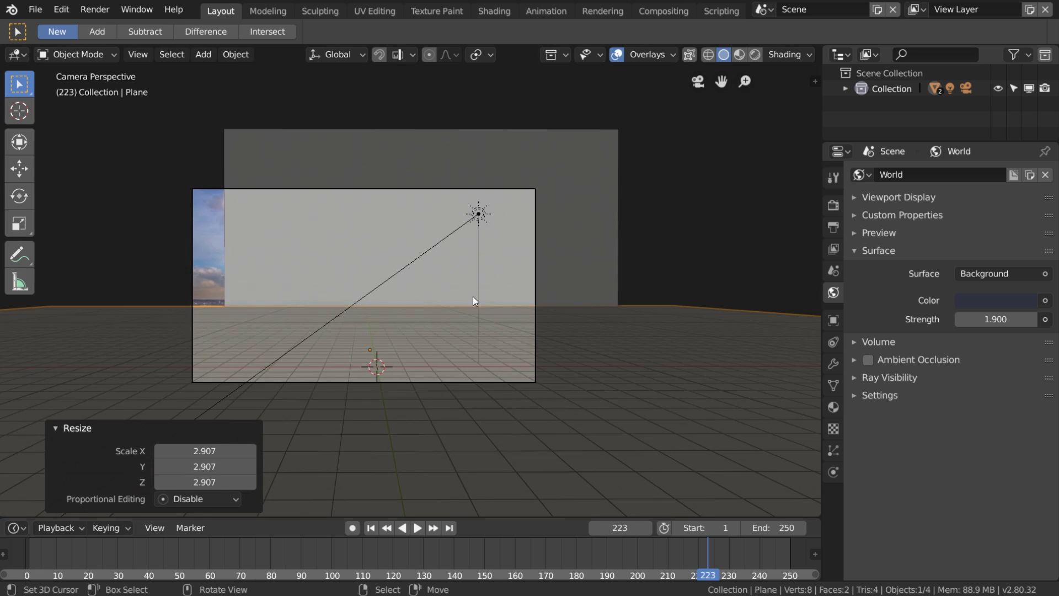
{"action": "left_click", "coordinate": [756, 54]}
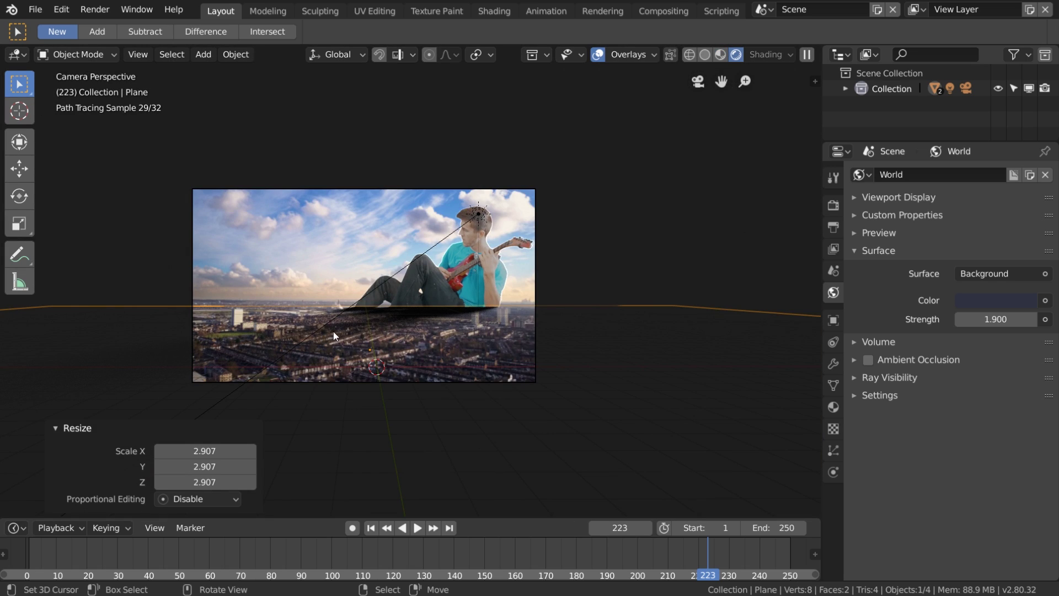
Step: Move the enlarged ground plane down along the Z axis to sit beneath the guitarist's feet
{"action": "scroll", "coordinate": [584, 307], "scroll_direction": "up", "scroll_amount": 2}
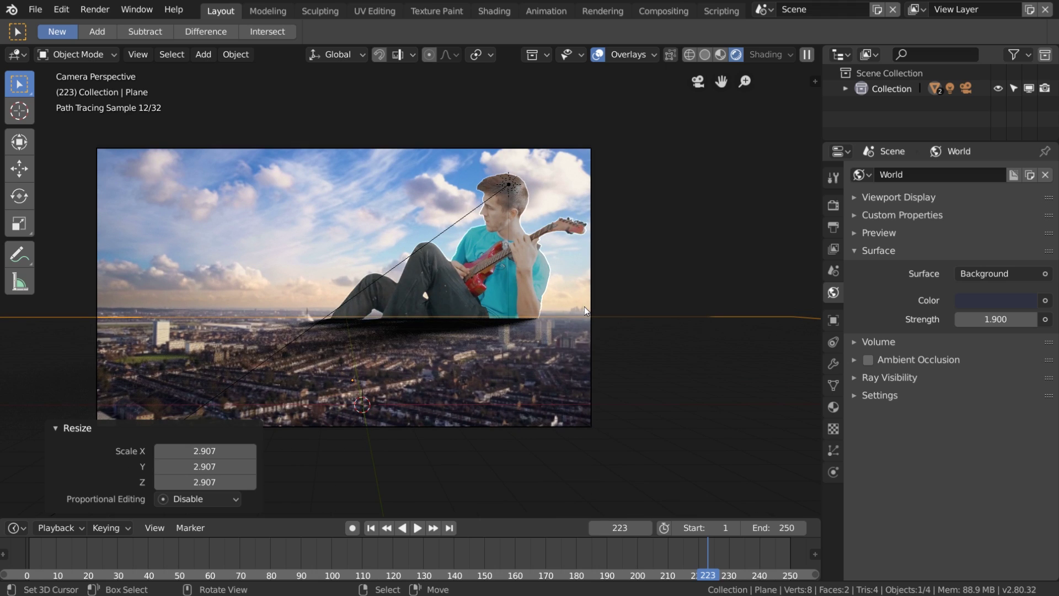
{"action": "key", "text": "g"}
{"action": "key", "text": "z"}
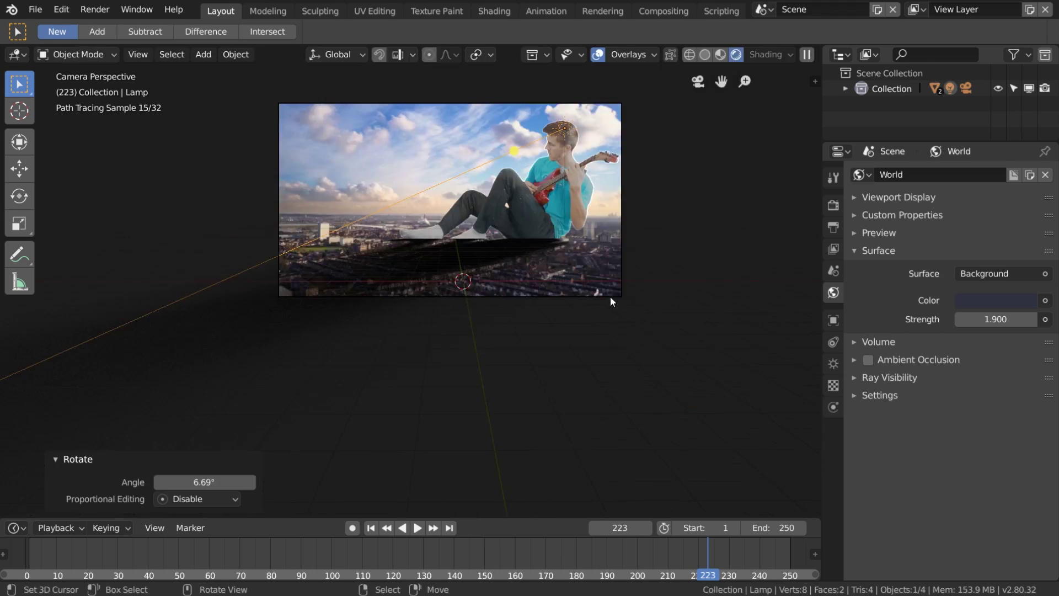
Step: Duplicate the sun lamp and move the copy behind the guitarist plane
{"action": "scroll", "coordinate": [607, 287], "scroll_direction": "down", "scroll_amount": 5}
{"action": "middle_click_drag", "start_coordinate": [598, 254], "coordinate": [484, 333]}
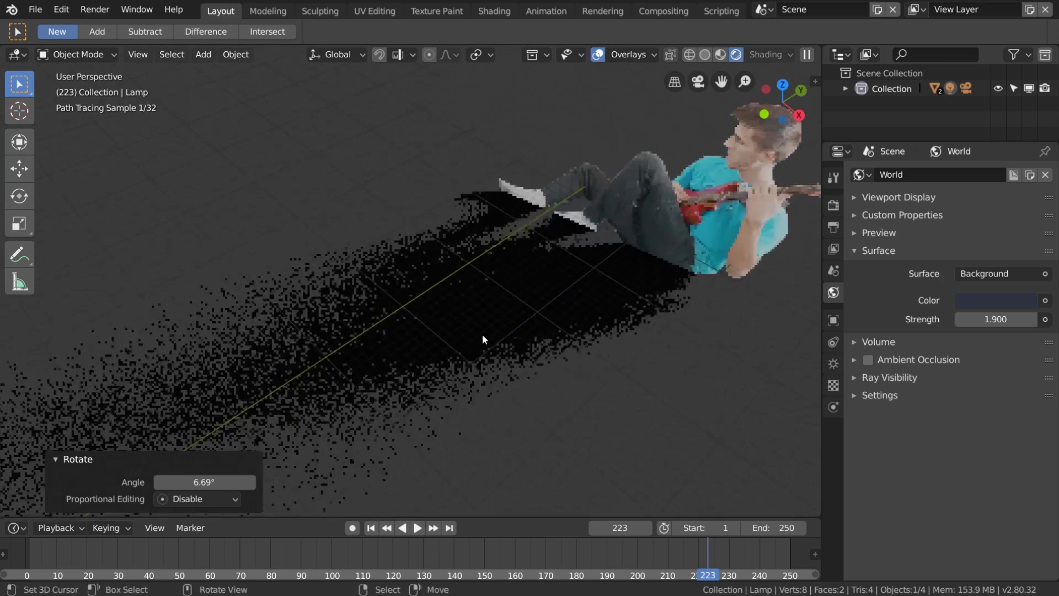
{"action": "scroll", "coordinate": [483, 333], "scroll_direction": "down", "scroll_amount": 10}
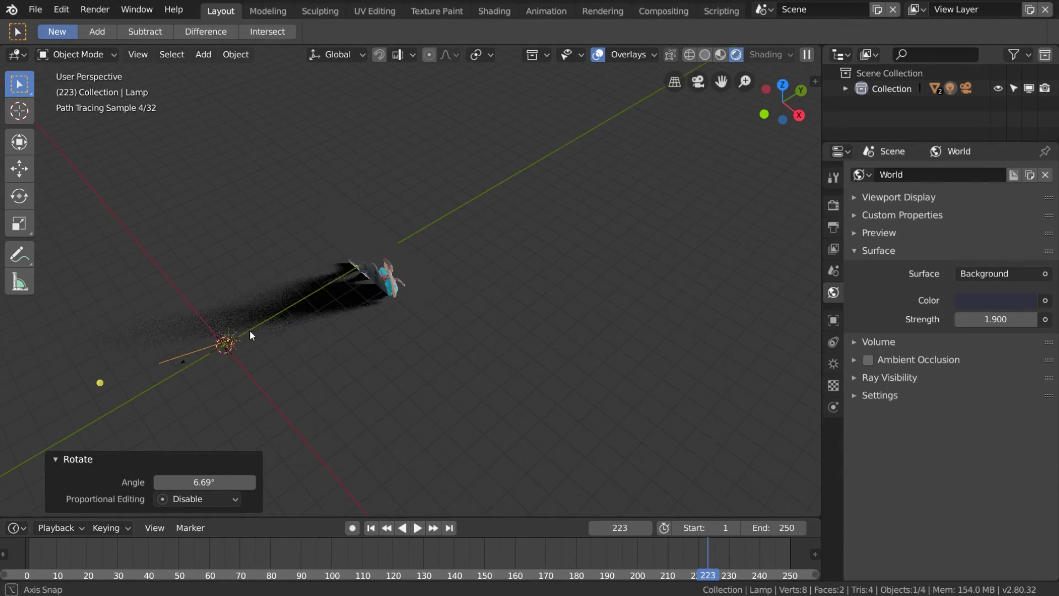
{"action": "middle_click_drag", "start_coordinate": [250, 330], "coordinate": [259, 346]}
{"action": "key", "text": "shift+d"}
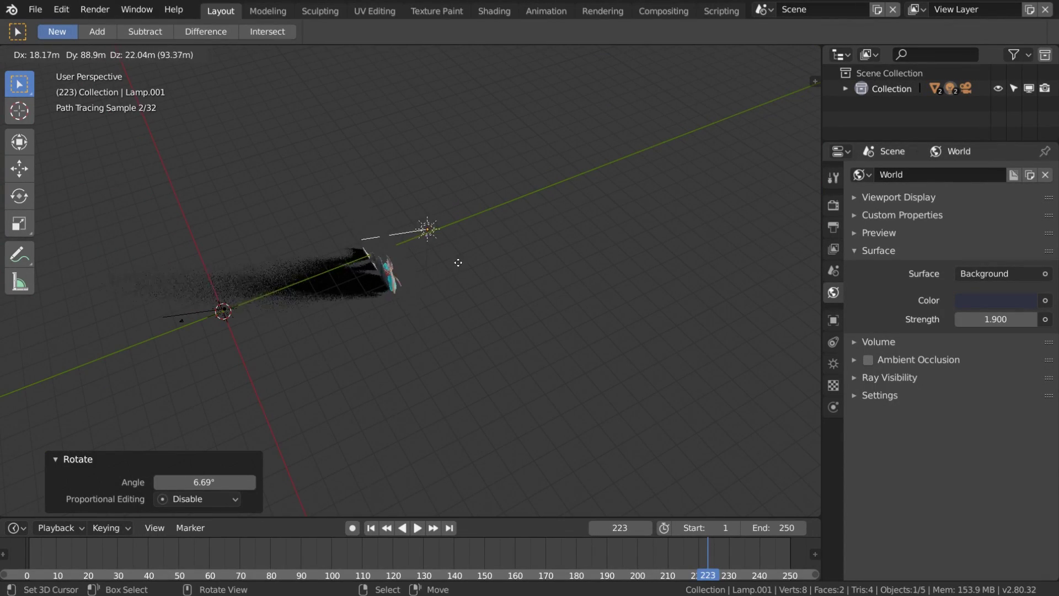
Step: Place the duplicated sun lamp at an offset of about 16.3 m, 95.3 m and 26 m, and rotate it about -44.7°
{"action": "left_click", "coordinate": [463, 251]}
{"action": "scroll", "coordinate": [479, 251], "scroll_direction": "up", "scroll_amount": 3}
{"action": "key", "text": "r"}
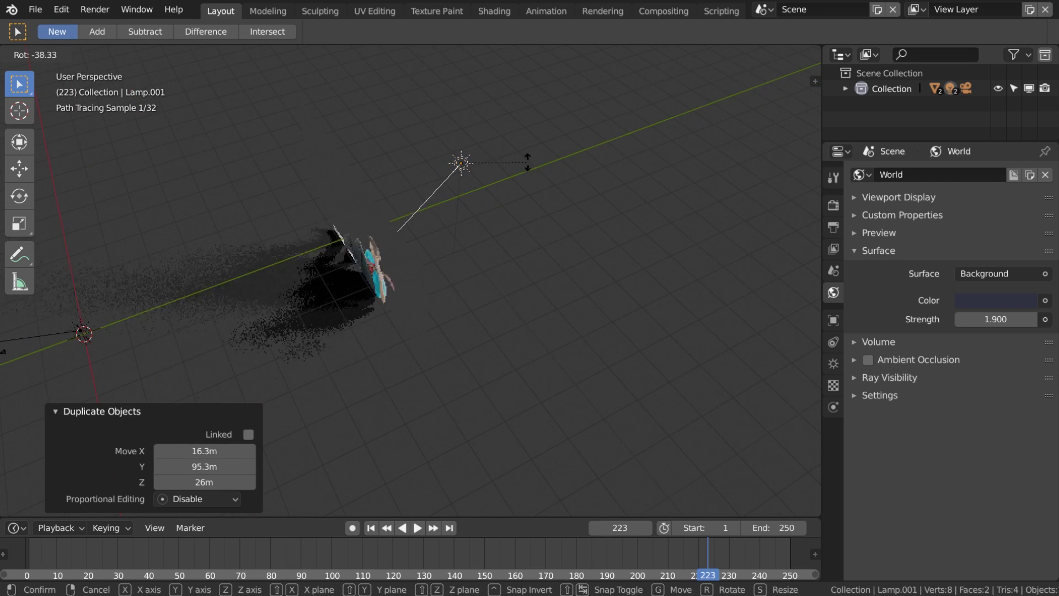
{"action": "left_click", "coordinate": [528, 168]}
Step: Trackball-rotate the duplicated sun lamp by about 40.1° and 17.8°
{"action": "middle_click_drag", "start_coordinate": [453, 198], "coordinate": [478, 245]}
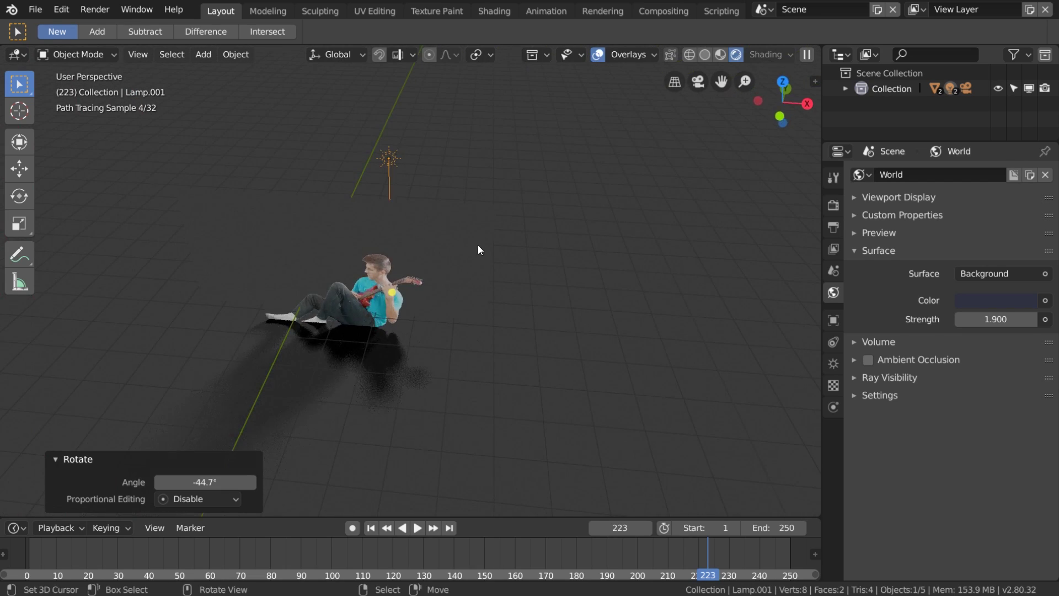
{"action": "key", "text": "r"}
{"action": "key", "text": "r"}
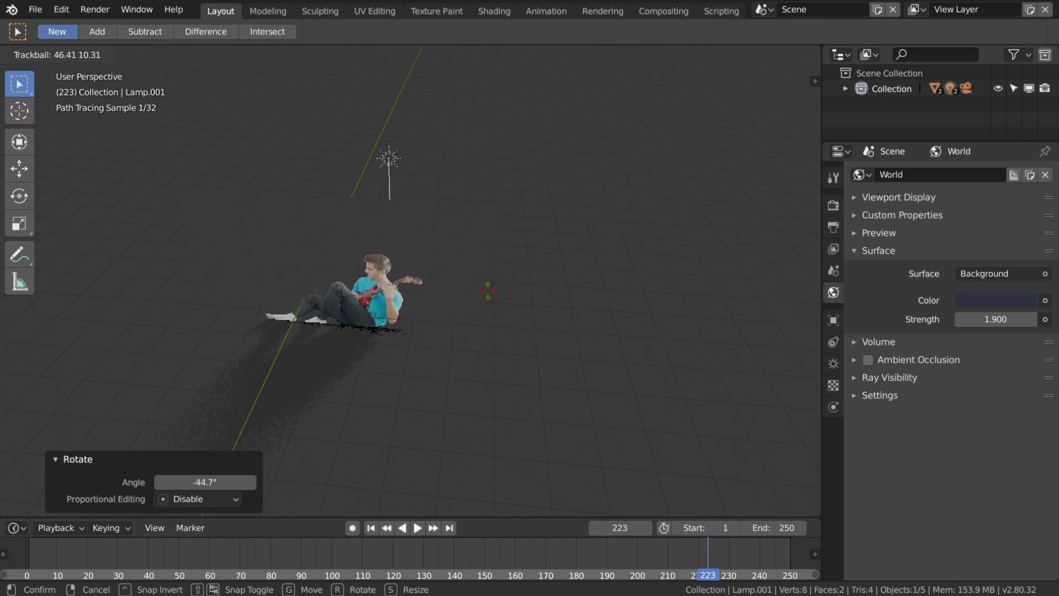
{"action": "left_click", "coordinate": [495, 283]}
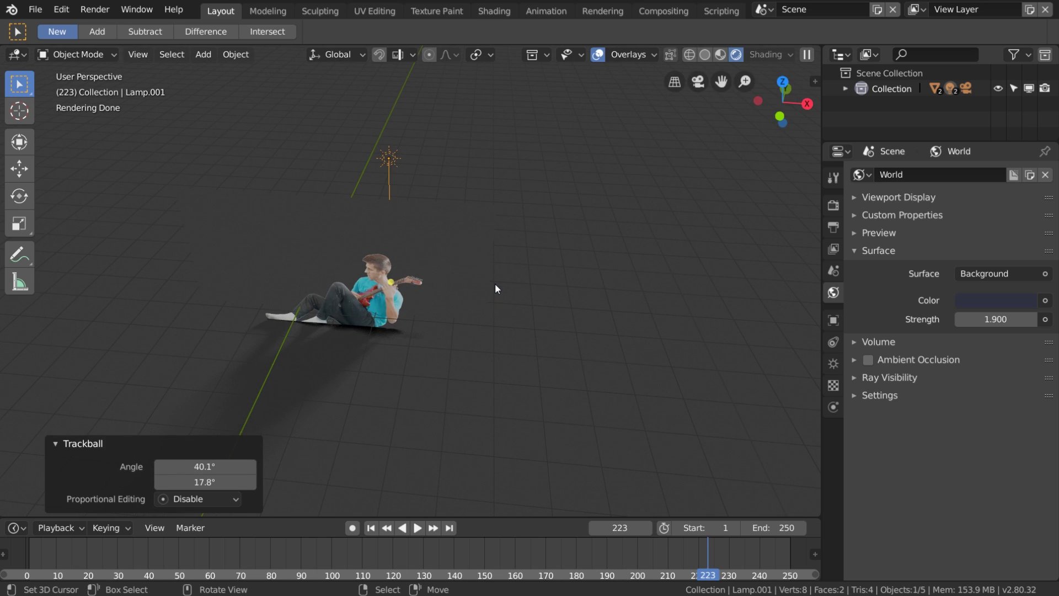
Step: Refine the duplicated lamp's direction with two more free rotations, the last one by about -21.7°
{"action": "key", "text": "r"}
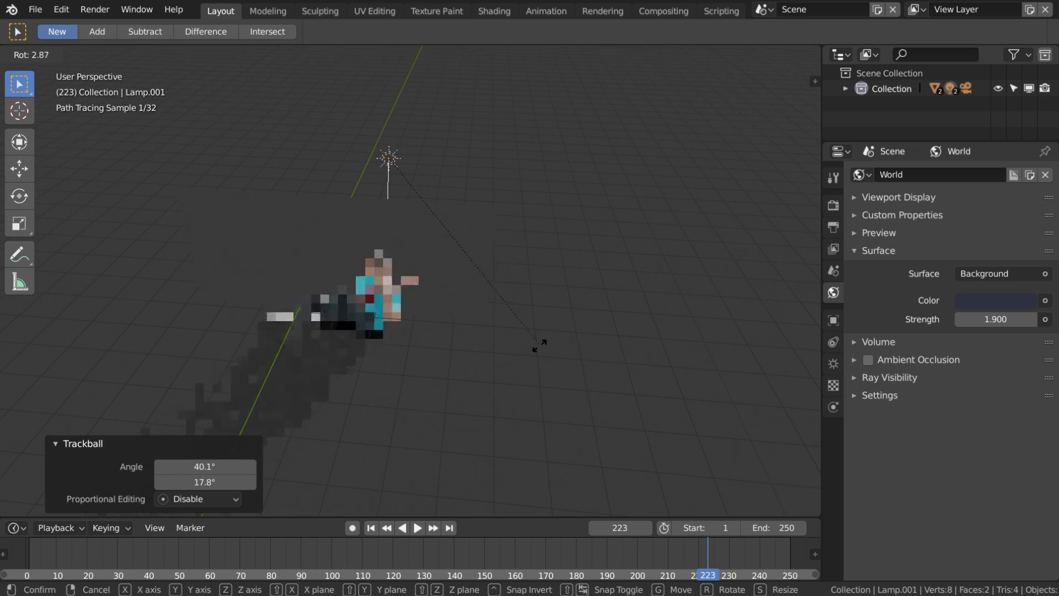
{"action": "left_click", "coordinate": [481, 330]}
{"action": "middle_click_drag", "start_coordinate": [481, 329], "coordinate": [553, 379]}
{"action": "key", "text": "r"}
{"action": "left_click", "coordinate": [403, 145]}
{"action": "middle_click_drag", "start_coordinate": [474, 303], "coordinate": [445, 271]}
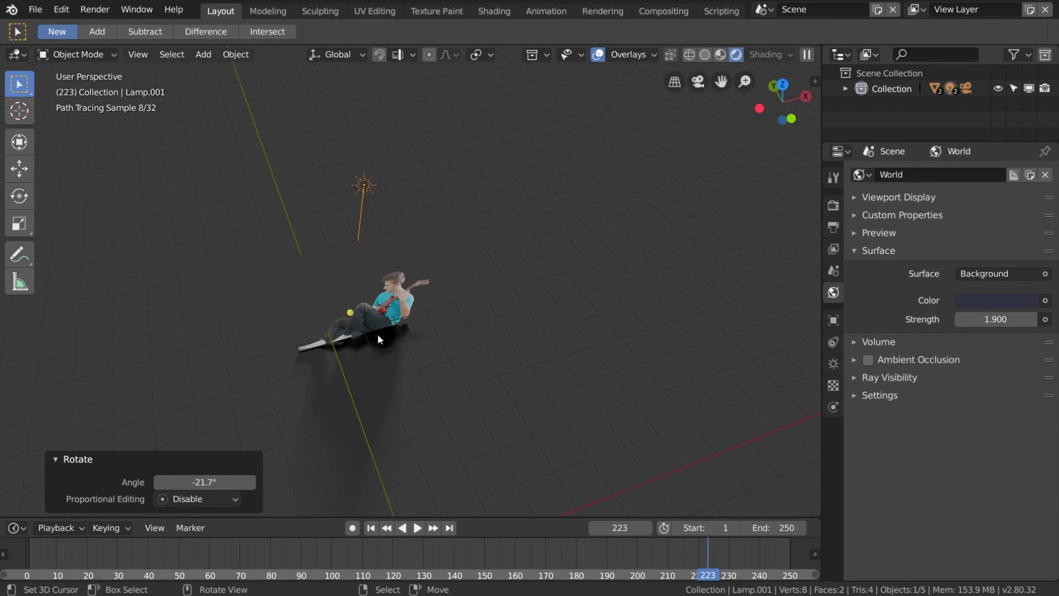
{"action": "middle_click_drag", "start_coordinate": [447, 324], "coordinate": [434, 289]}
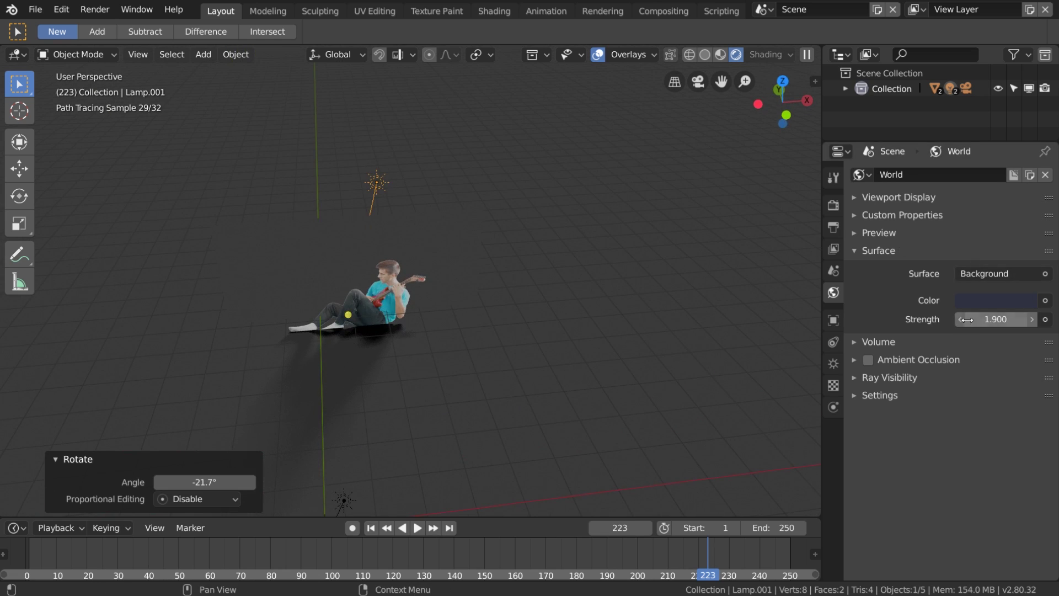
Step: Set the duplicated sun lamp's emission strength to 4.1 and inspect the guitarist's shadow through the camera
{"action": "left_click", "coordinate": [836, 362]}
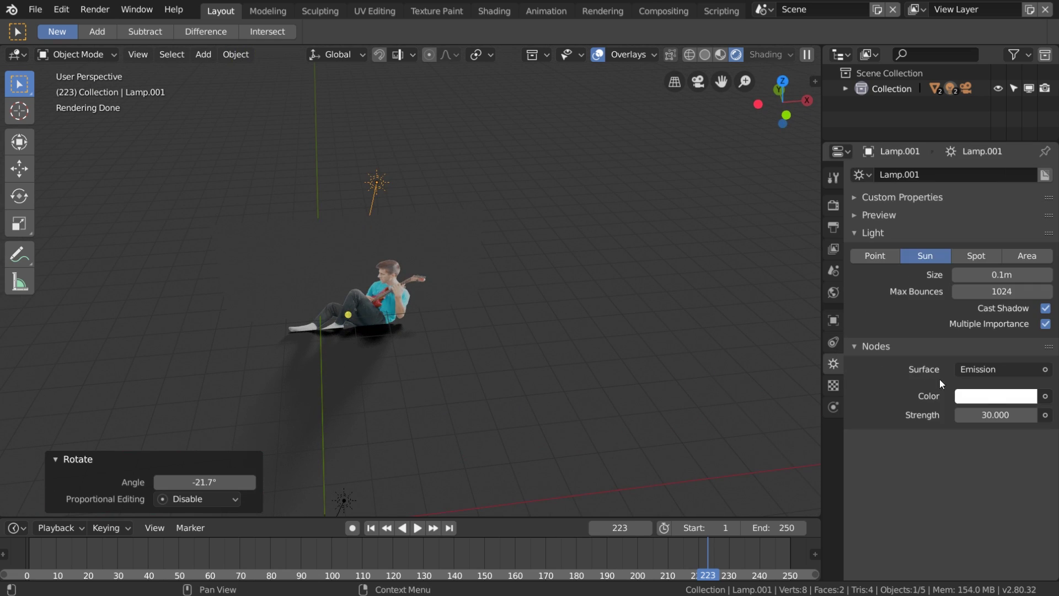
{"action": "left_click_drag", "start_coordinate": [999, 414], "coordinate": [809, 415]}
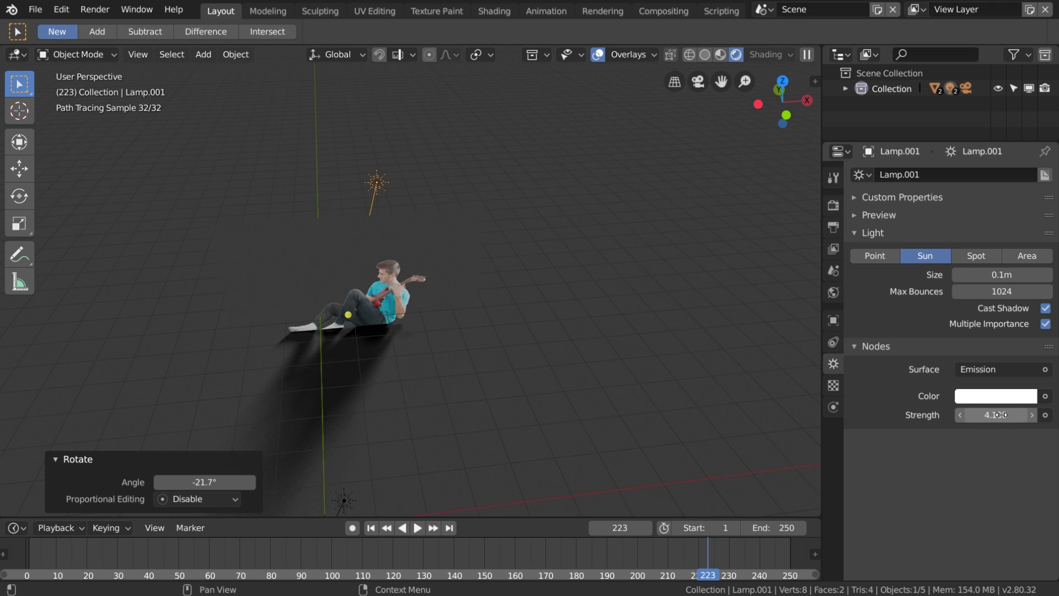
{"action": "key", "text": "KP_0"}
{"action": "scroll", "coordinate": [424, 209], "scroll_direction": "up", "scroll_amount": 7}
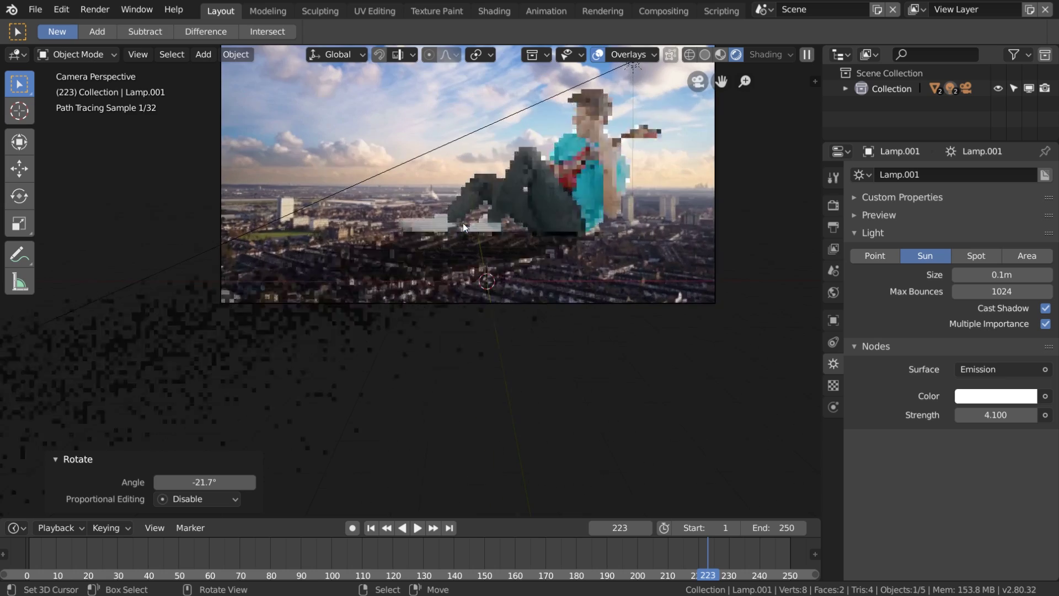
{"action": "middle_click_drag", "start_coordinate": [574, 204], "coordinate": [341, 336], "text": "shift"}
{"action": "scroll", "coordinate": [339, 338], "scroll_direction": "up", "scroll_amount": 3}
{"action": "scroll", "coordinate": [339, 339], "scroll_direction": "up", "scroll_amount": 1}
{"action": "middle_click_drag", "start_coordinate": [260, 382], "coordinate": [483, 306], "text": "shift"}
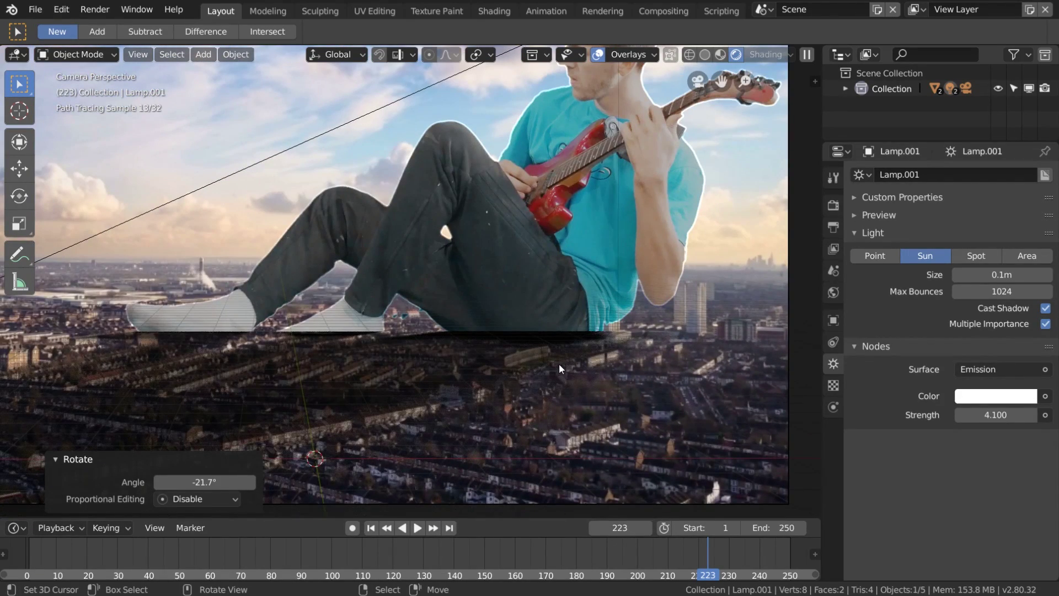
{"action": "scroll", "coordinate": [574, 298], "scroll_direction": "down", "scroll_amount": 4}
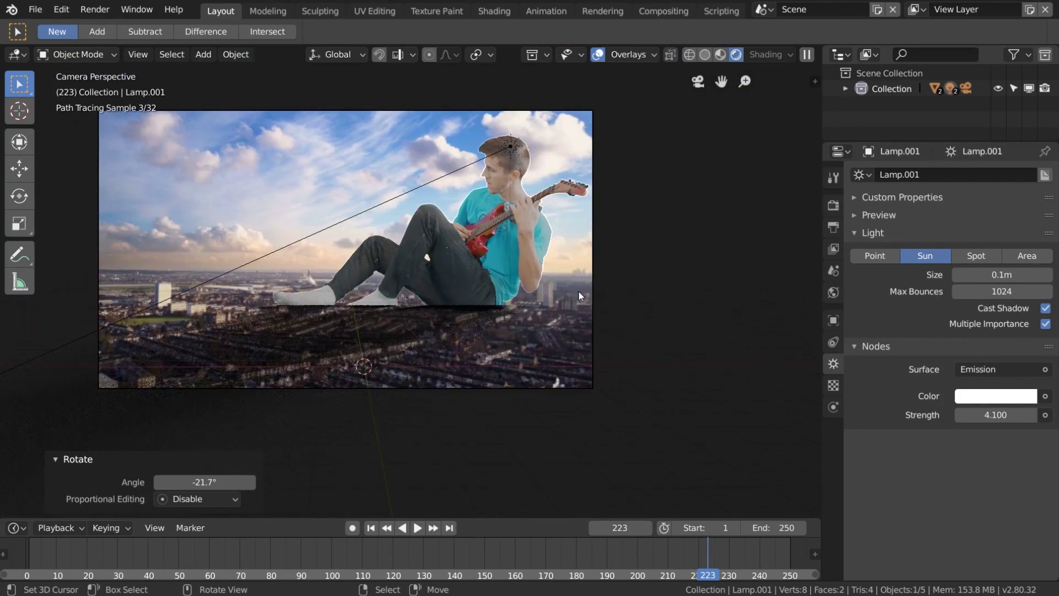
Step: Select the original sun lamp and rotate it around the global Z axis to redirect the guitarist's main shadow
{"action": "right_click", "coordinate": [358, 210]}
{"action": "right_click", "coordinate": [360, 211]}
{"action": "key", "text": "r"}
{"action": "key", "text": "z"}
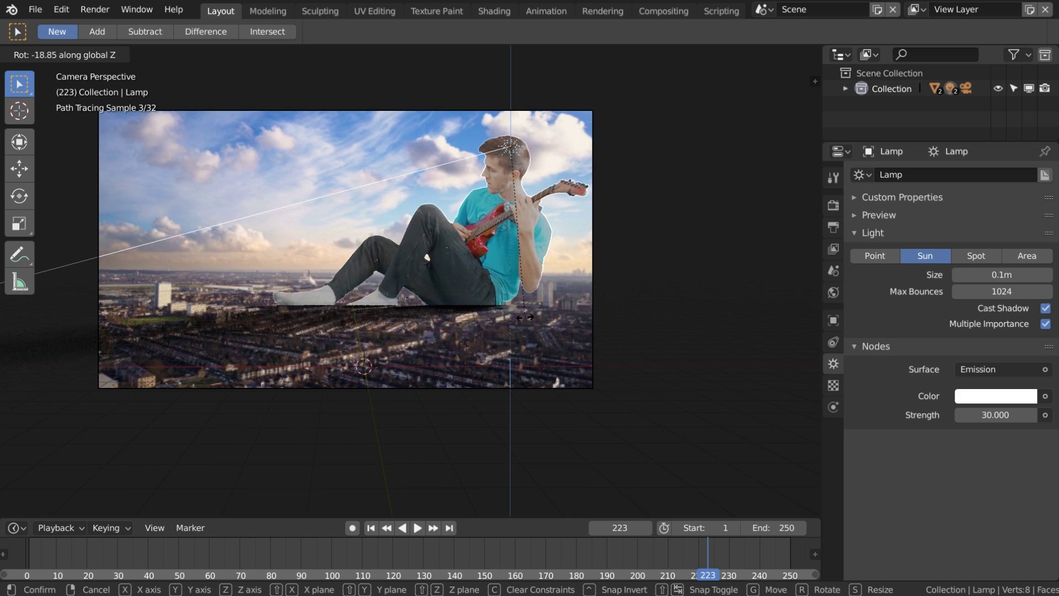
{"action": "left_click", "coordinate": [534, 324]}
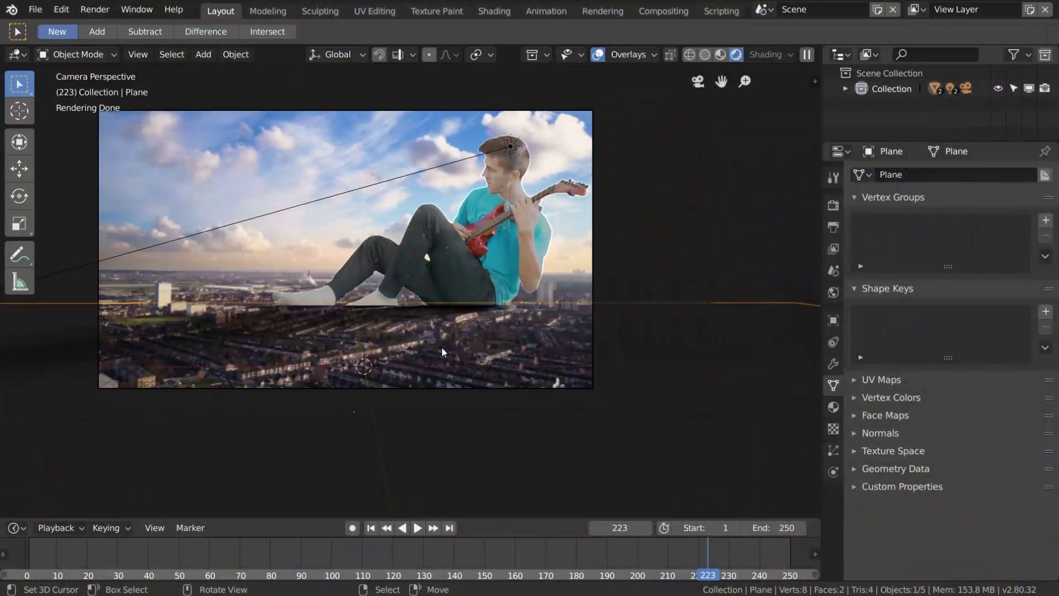
Step: In the ground plane's mesh, add a 2 m cube at the base of the tower block hidden behind the guitarist, working in wireframe
{"action": "key", "text": "Tab"}
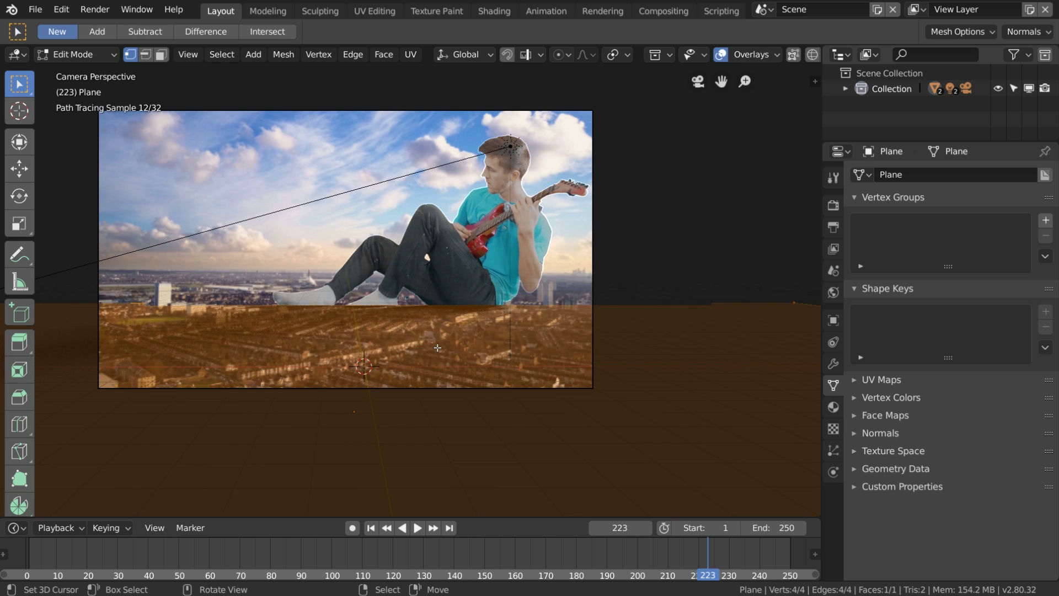
{"action": "scroll", "coordinate": [440, 346], "scroll_direction": "up", "scroll_amount": 8}
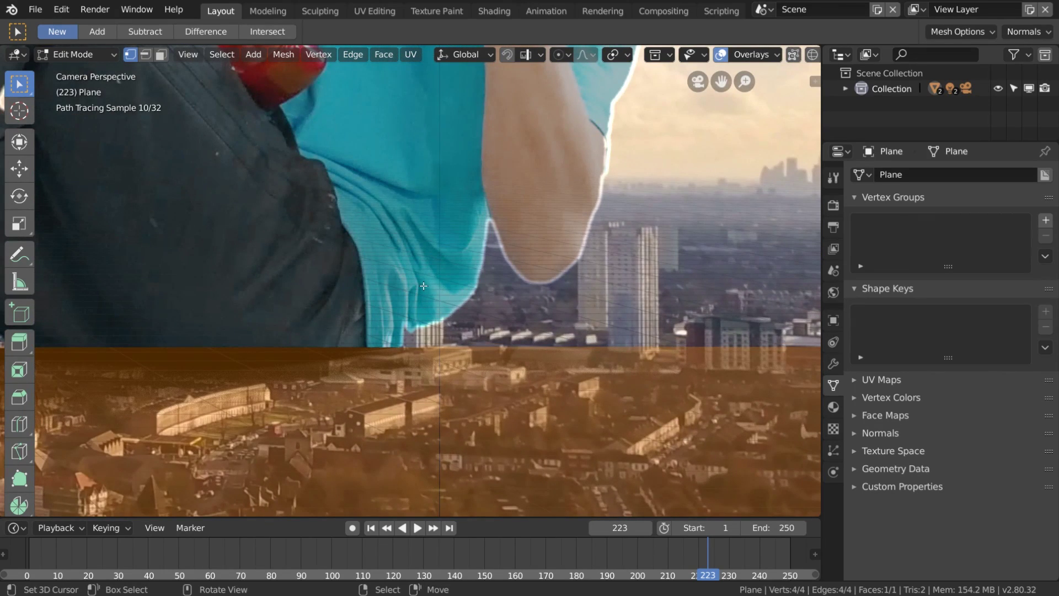
{"action": "key", "text": "z"}
{"action": "left_click", "coordinate": [326, 291]}
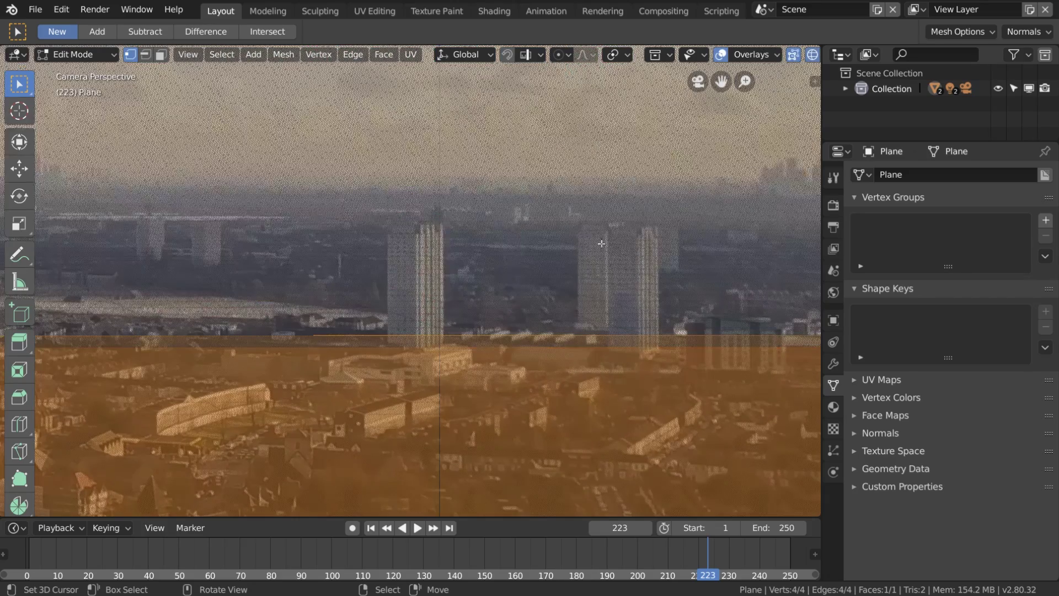
{"action": "scroll", "coordinate": [428, 224], "scroll_direction": "up", "scroll_amount": 2}
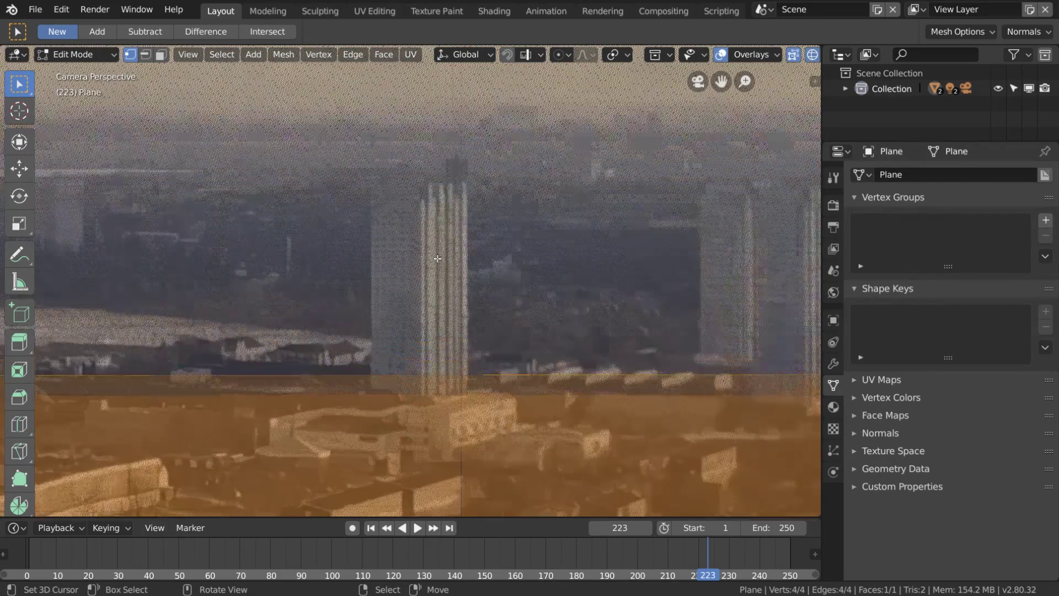
{"action": "right_click", "coordinate": [424, 386], "text": "shift"}
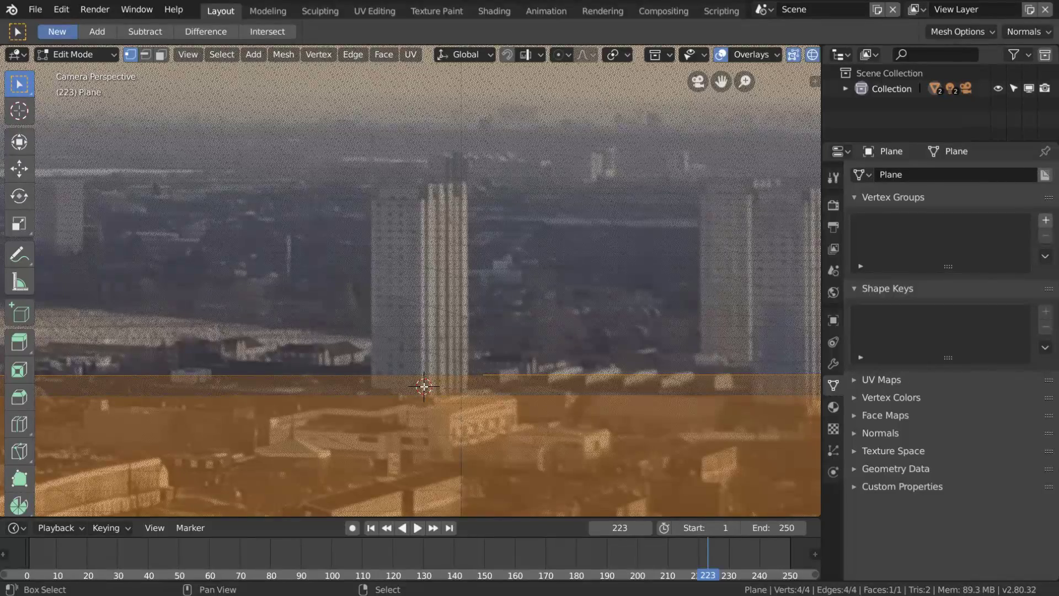
{"action": "key", "text": "shift+a"}
{"action": "left_click", "coordinate": [415, 404]}
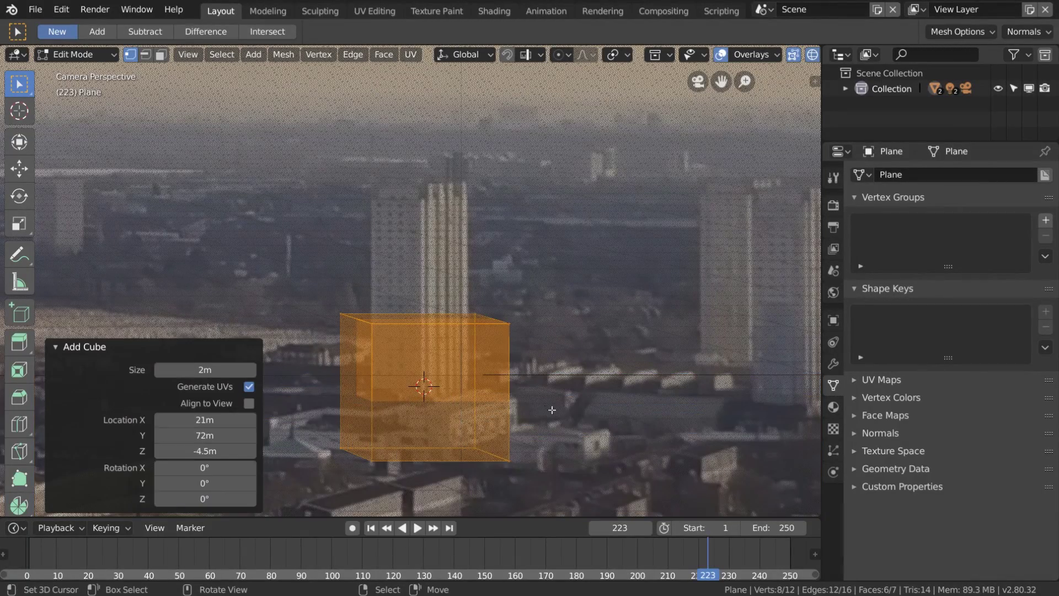
Step: Rotate the cube about -148° around the global Z axis so its corner faces the camera like the tower's
{"action": "key", "text": "r"}
{"action": "key", "text": "z"}
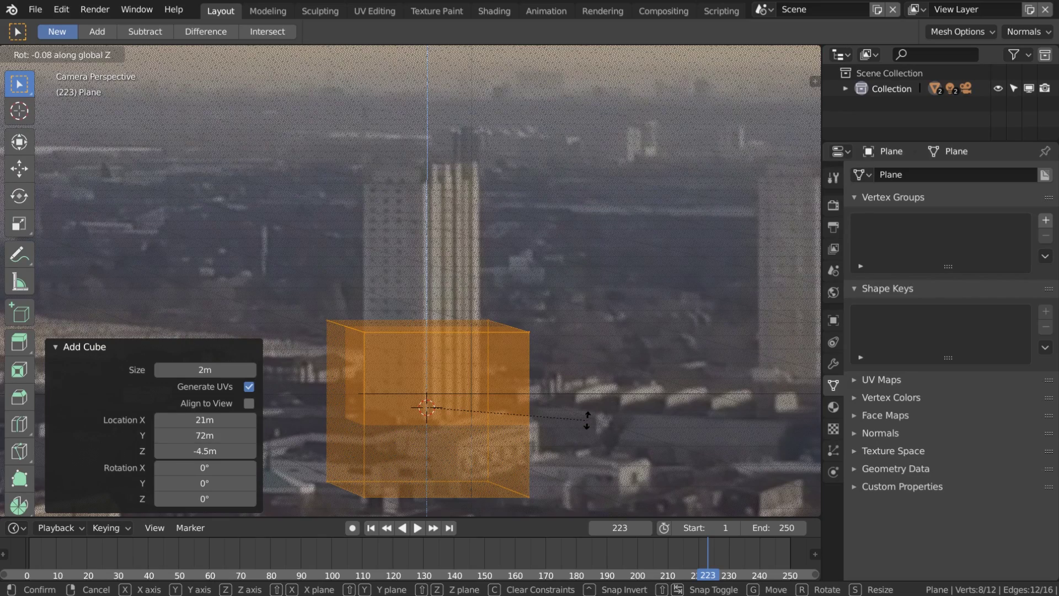
{"action": "left_click", "coordinate": [417, 413]}
Step: Scale the cube down and adjust its size and position until its sides match the tower block's width and corner
{"action": "key", "text": "s"}
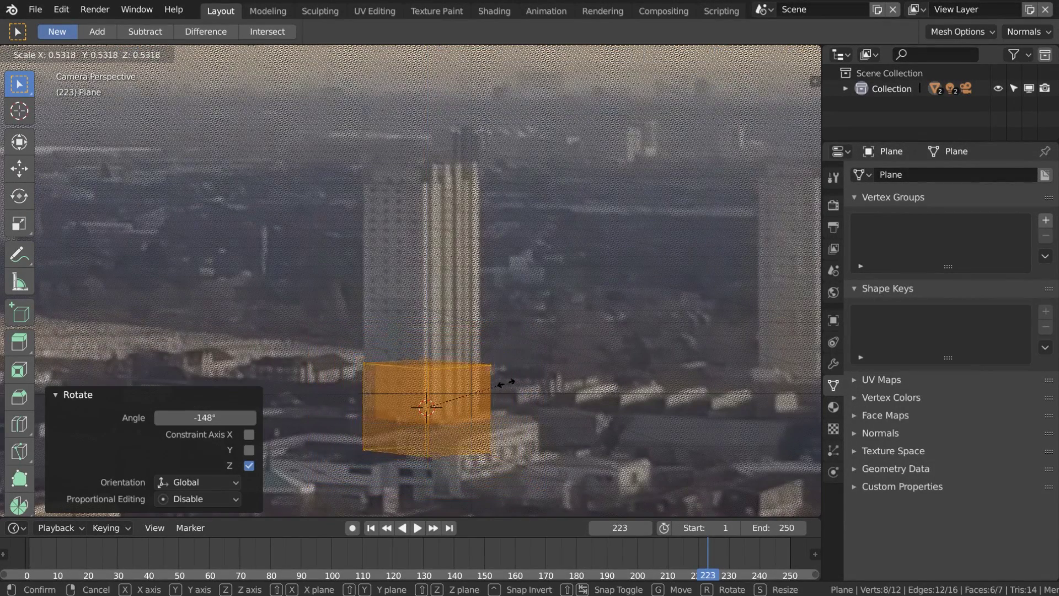
{"action": "left_click", "coordinate": [491, 381]}
{"action": "key", "text": "g"}
{"action": "left_click", "coordinate": [493, 380]}
{"action": "key", "text": "s"}
{"action": "left_click", "coordinate": [493, 378]}
{"action": "key", "text": "g"}
{"action": "left_click", "coordinate": [494, 377]}
{"action": "key", "text": "s"}
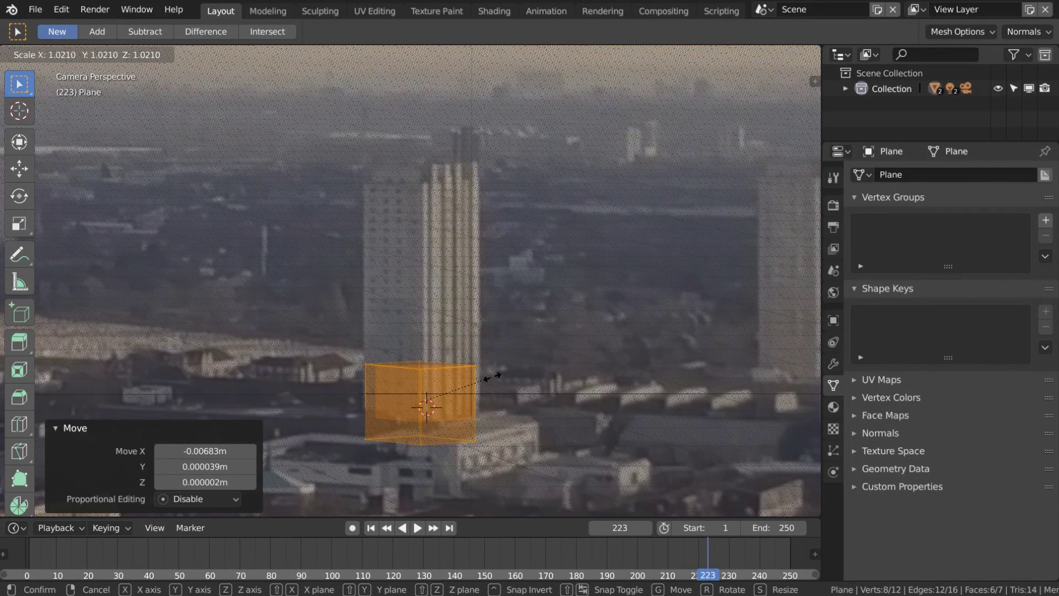
{"action": "left_click", "coordinate": [495, 377]}
{"action": "key", "text": "g"}
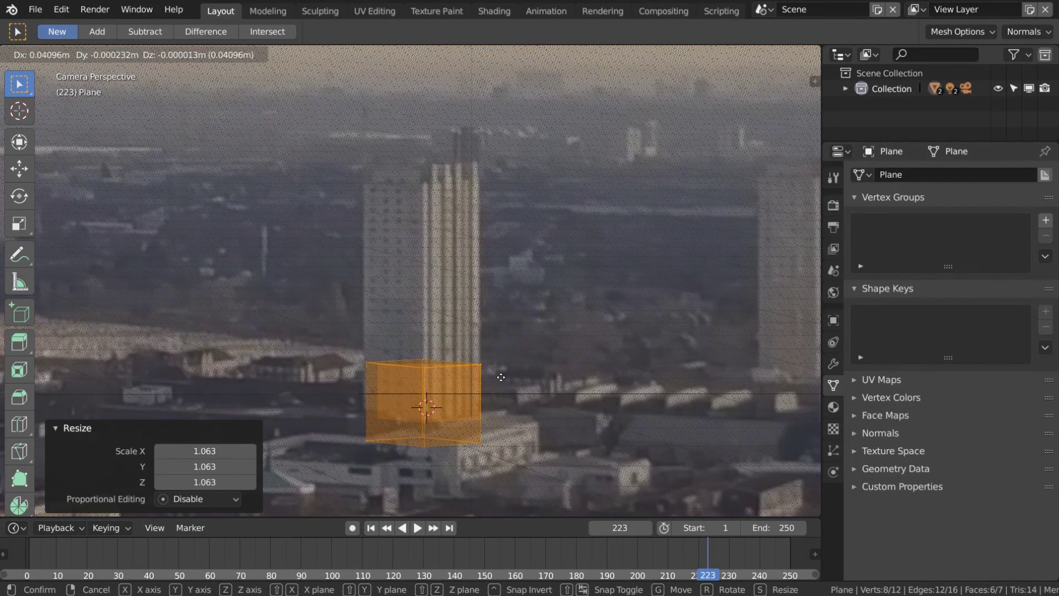
{"action": "left_click", "coordinate": [513, 388]}
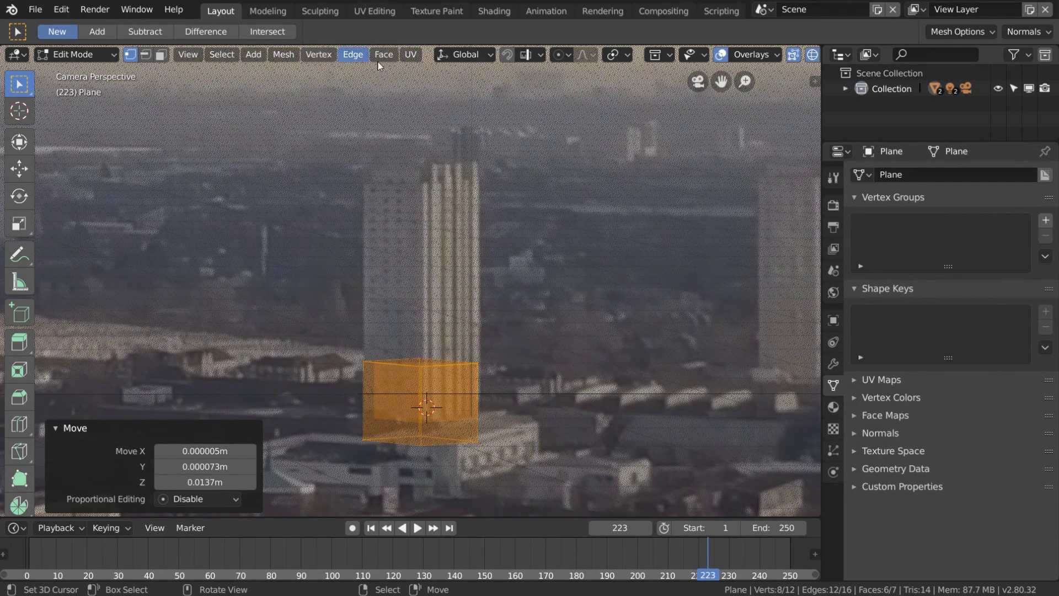
Step: Raise the cube's top face about 2.42 m along Z to the tower block's roofline
{"action": "left_click", "coordinate": [420, 362]}
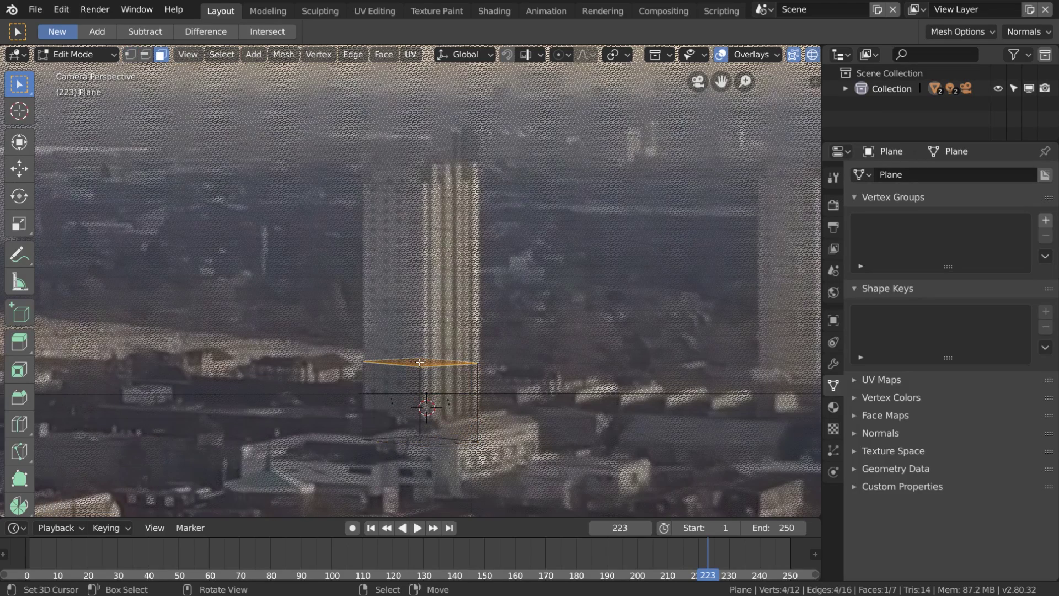
{"action": "key", "text": "g"}
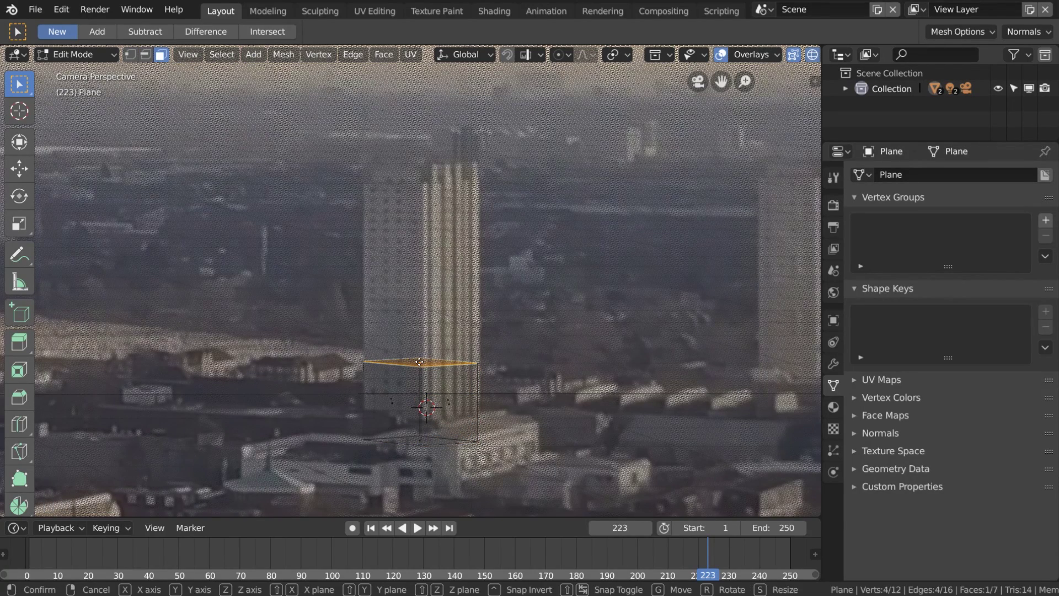
{"action": "key", "text": "z"}
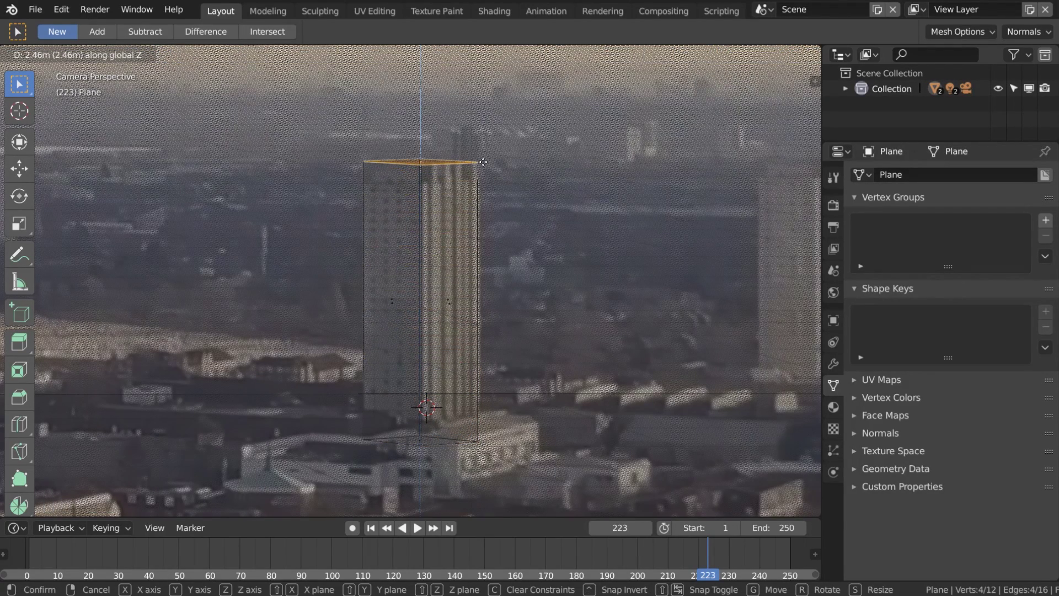
{"action": "left_click", "coordinate": [481, 165]}
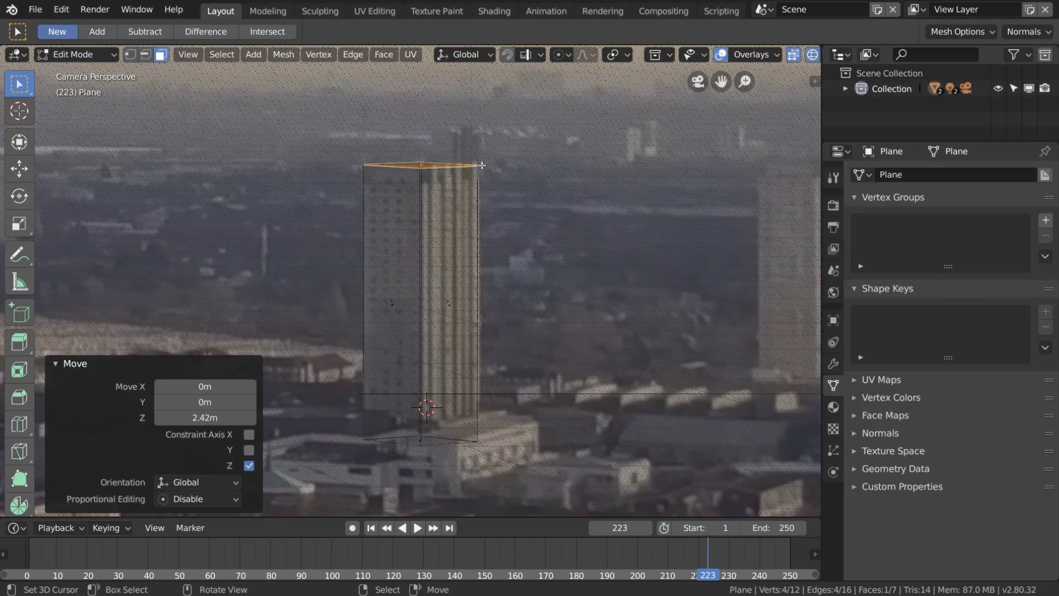
Step: Return to Object Mode and examine the modelled tower in rendered shading through the camera
{"action": "scroll", "coordinate": [480, 162], "scroll_direction": "down", "scroll_amount": 2}
{"action": "key", "text": "a"}
{"action": "key", "text": "Tab"}
{"action": "scroll", "coordinate": [480, 161], "scroll_direction": "down", "scroll_amount": 3}
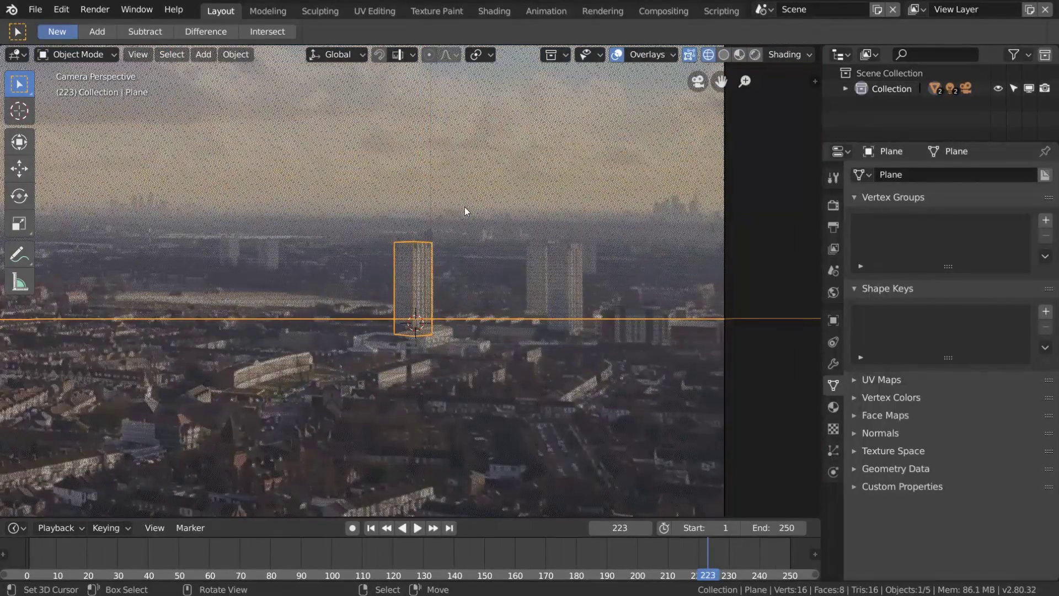
{"action": "key", "text": "z"}
{"action": "left_click", "coordinate": [550, 94]}
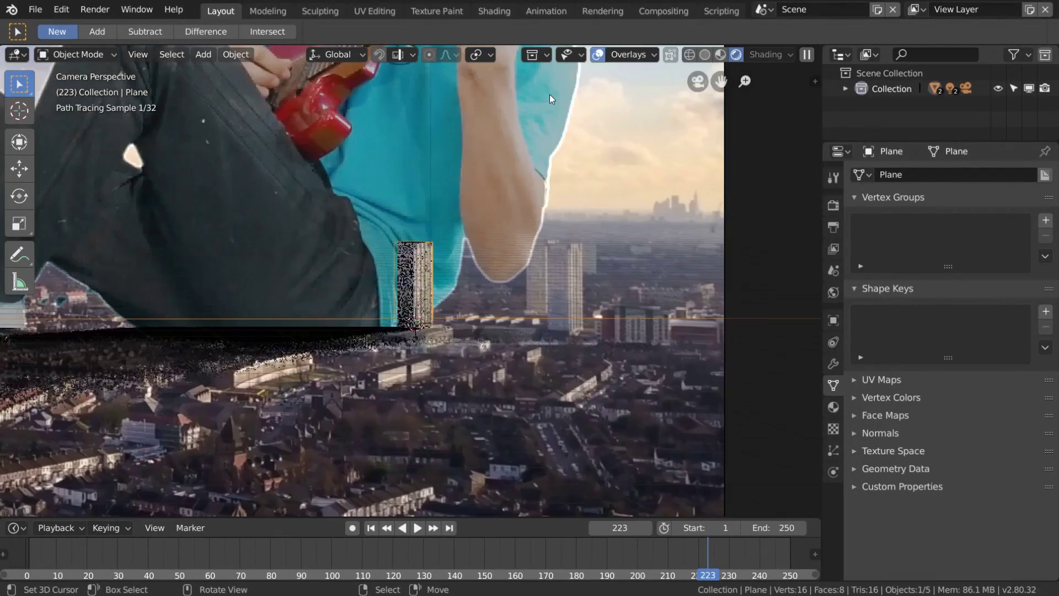
{"action": "scroll", "coordinate": [448, 289], "scroll_direction": "up", "scroll_amount": 3}
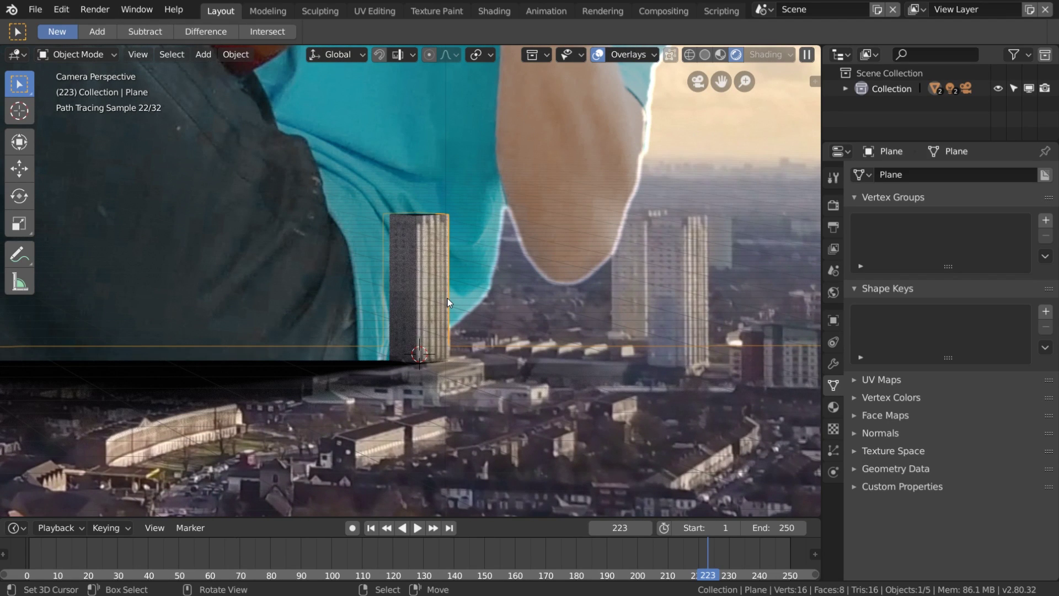
{"action": "scroll", "coordinate": [479, 280], "scroll_direction": "down", "scroll_amount": 4}
Step: Select only the tower box within the plane mesh and move it about -1.76 m along global Y, away from the guitarist
{"action": "middle_click_drag", "start_coordinate": [479, 280], "coordinate": [533, 264]}
{"action": "scroll", "coordinate": [408, 312], "scroll_direction": "up", "scroll_amount": 5}
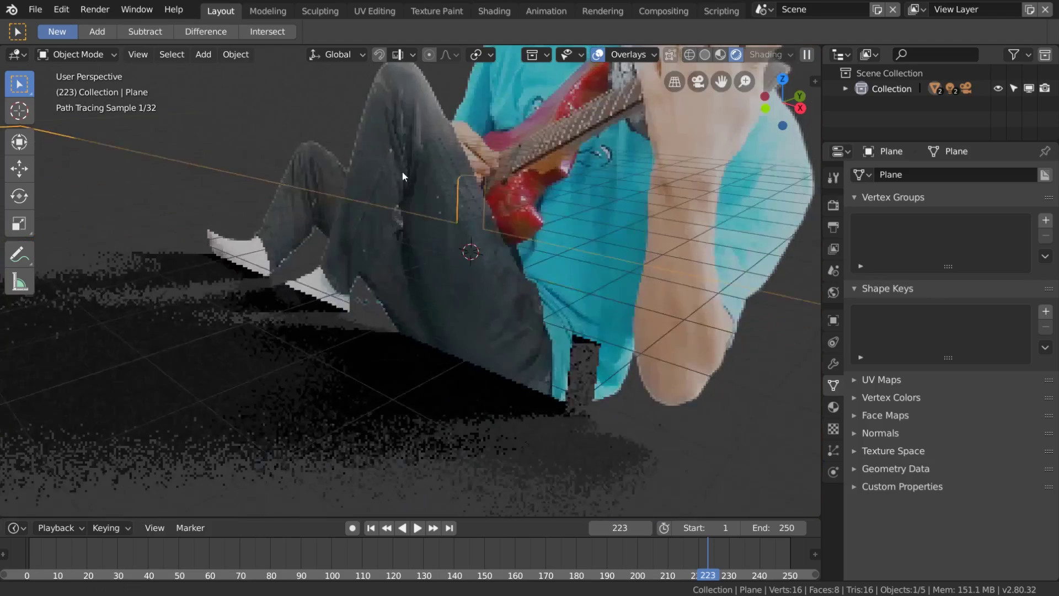
{"action": "middle_click_drag", "start_coordinate": [291, 214], "coordinate": [448, 255], "text": "shift"}
{"action": "middle_click_drag", "start_coordinate": [448, 255], "coordinate": [373, 261]}
{"action": "left_click", "coordinate": [376, 137]}
{"action": "left_click", "coordinate": [376, 137]}
{"action": "key", "text": "Tab"}
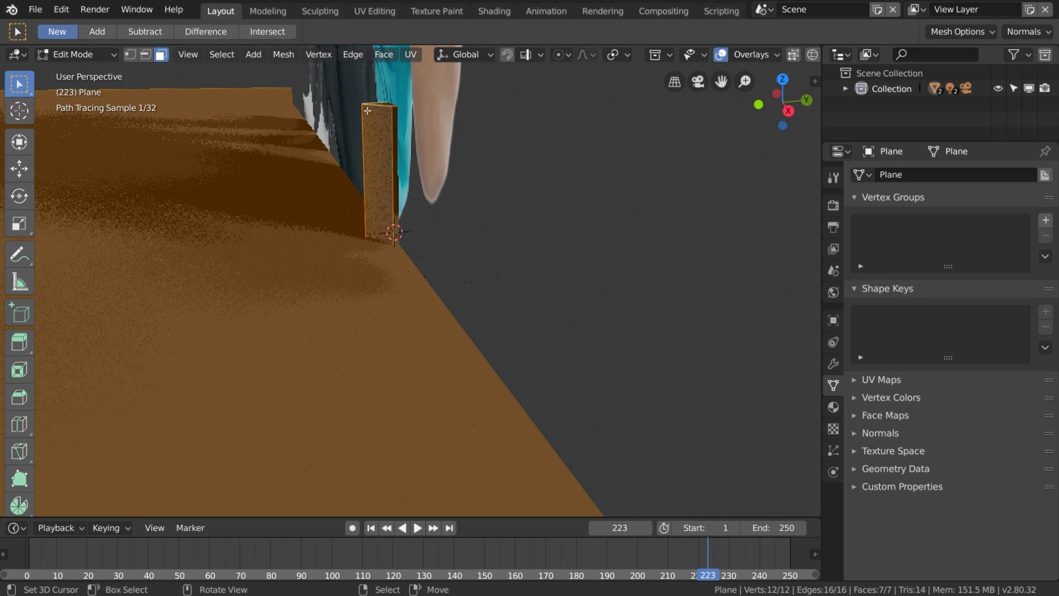
{"action": "key", "text": "alt+a"}
{"action": "key", "text": "l"}
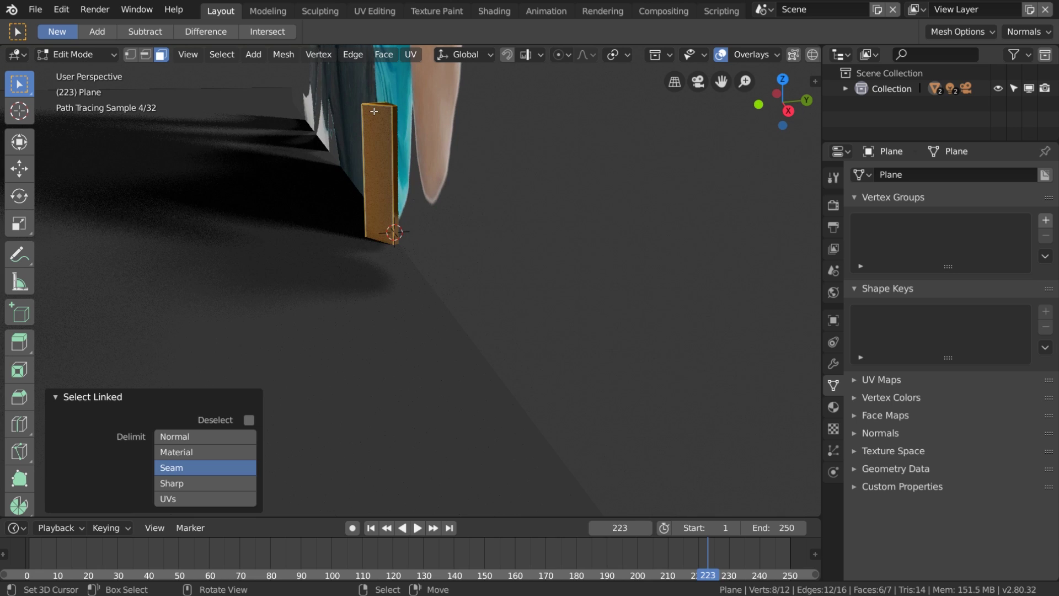
{"action": "key", "text": "g"}
{"action": "key", "text": "y"}
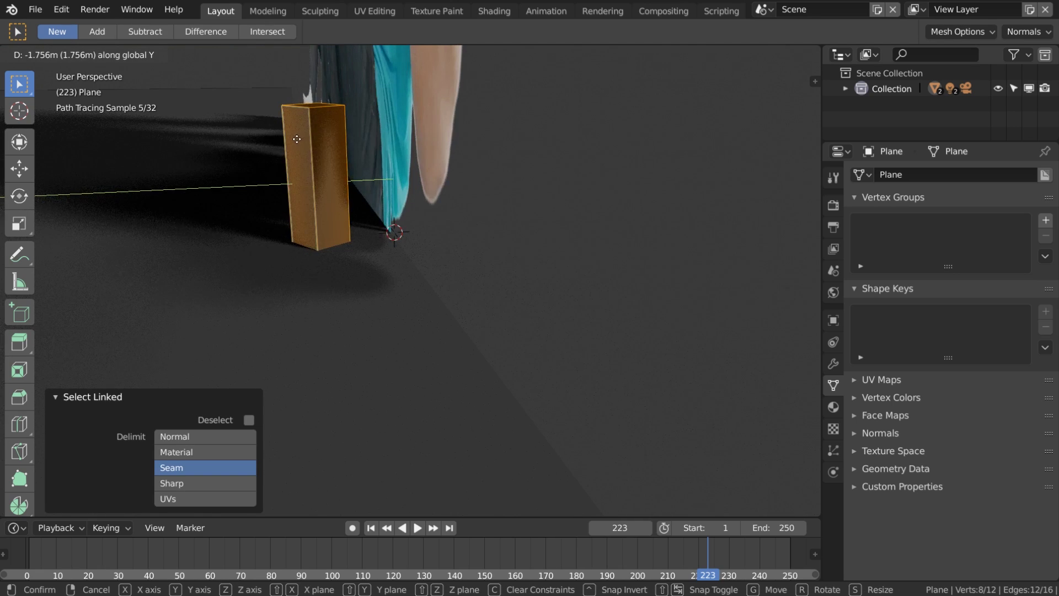
{"action": "left_click", "coordinate": [299, 139]}
{"action": "key", "text": "Tab"}
{"action": "key", "text": "KP_0"}
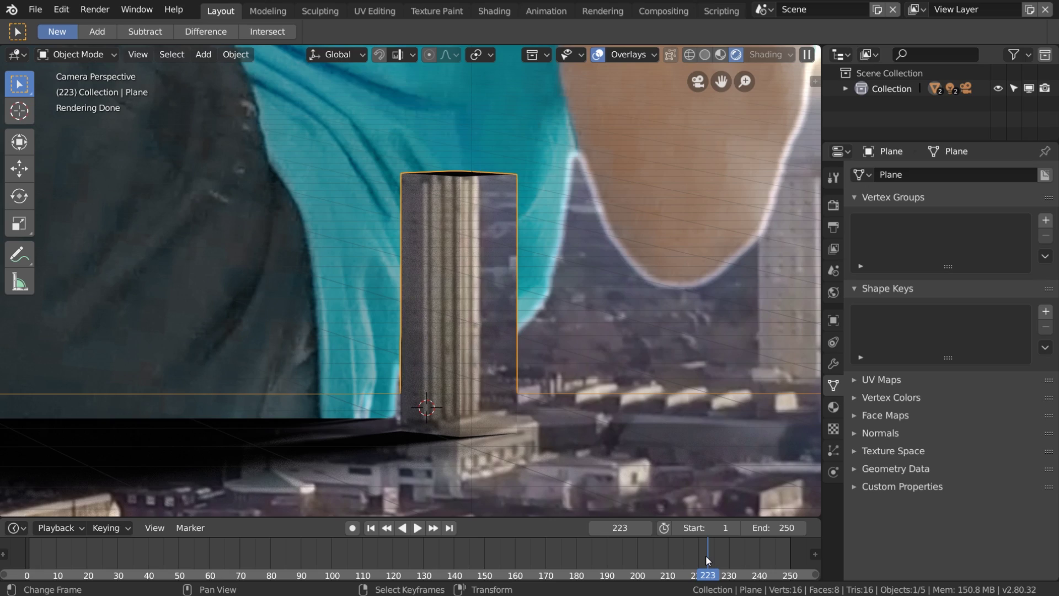
Step: Realign the tower box with the tower block through the camera, moving it about -0.49 m in X and 0.08 m in Z plus a small nudge
{"action": "key", "text": "Tab"}
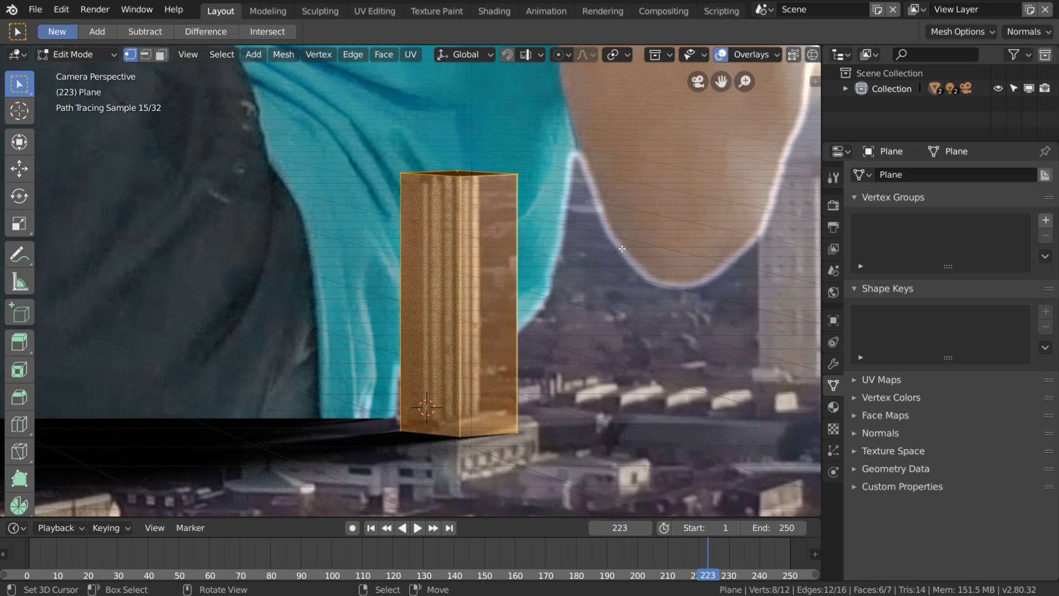
{"action": "key", "text": "g"}
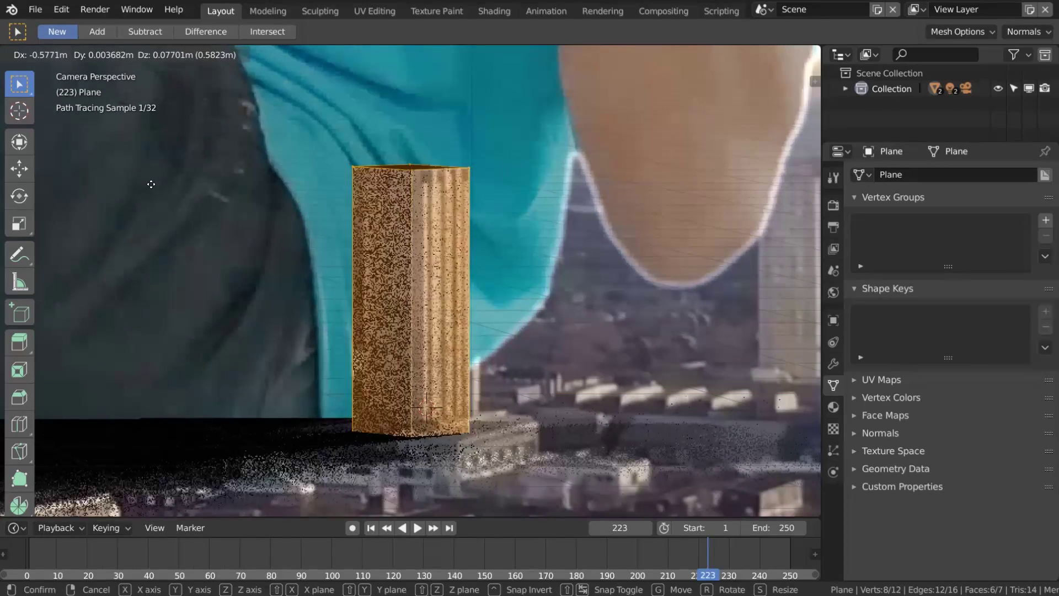
{"action": "left_click", "coordinate": [220, 180]}
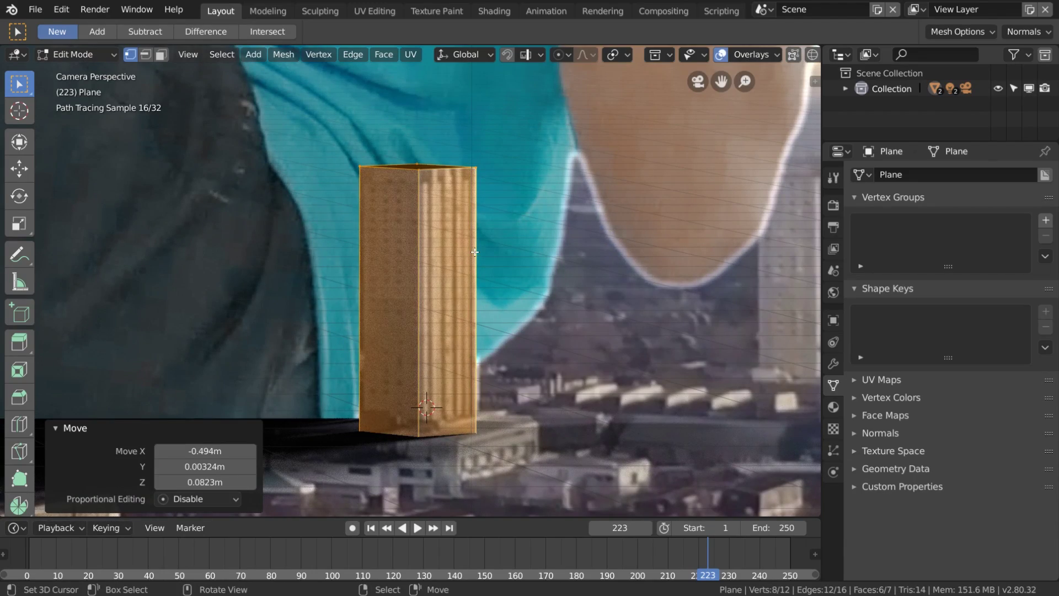
{"action": "key", "text": "g"}
{"action": "left_click", "coordinate": [435, 298]}
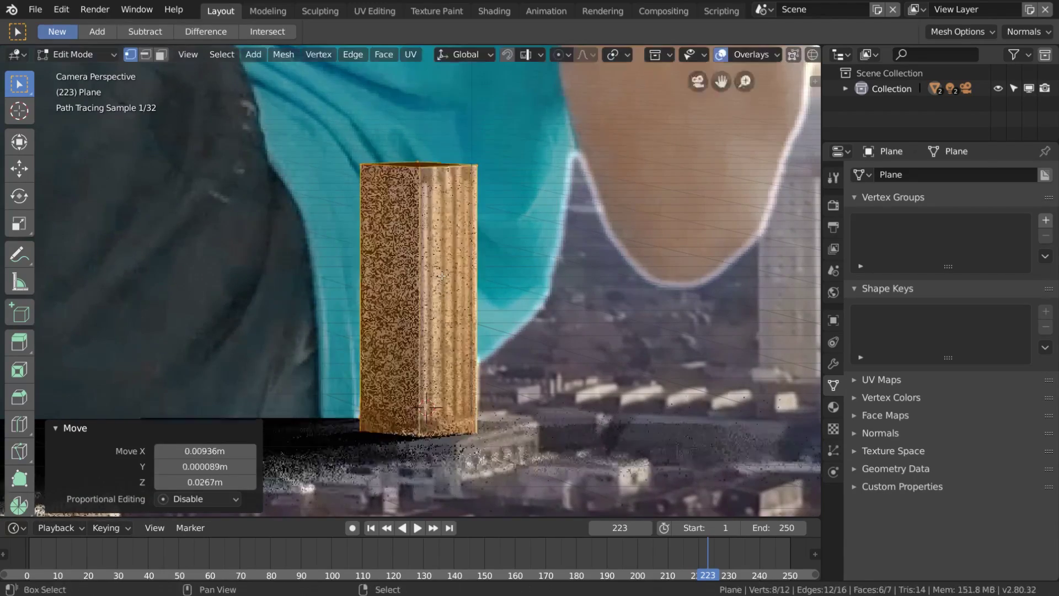
{"action": "scroll", "coordinate": [442, 276], "scroll_direction": "down", "scroll_amount": 1}
{"action": "key", "text": "a"}
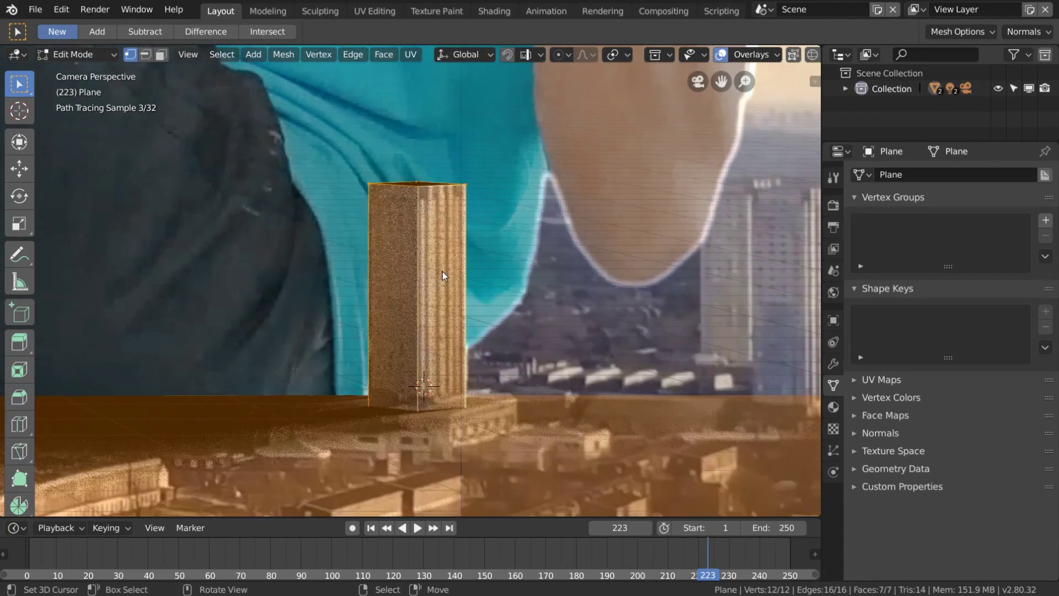
{"action": "key", "text": "Tab"}
Step: Examine the realigned tower box and the guitarist's shadow on the city through the camera
{"action": "scroll", "coordinate": [441, 270], "scroll_direction": "down", "scroll_amount": 3}
{"action": "middle_click_drag", "start_coordinate": [431, 298], "coordinate": [385, 308], "text": "shift"}
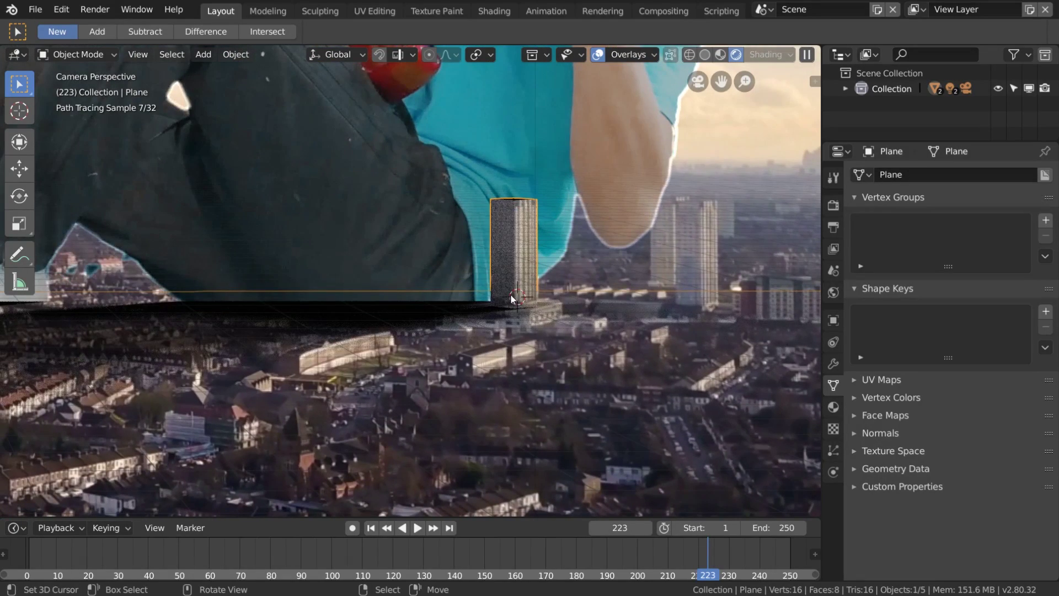
{"action": "scroll", "coordinate": [475, 315], "scroll_direction": "down", "scroll_amount": 1}
{"action": "scroll", "coordinate": [391, 308], "scroll_direction": "up", "scroll_amount": 3}
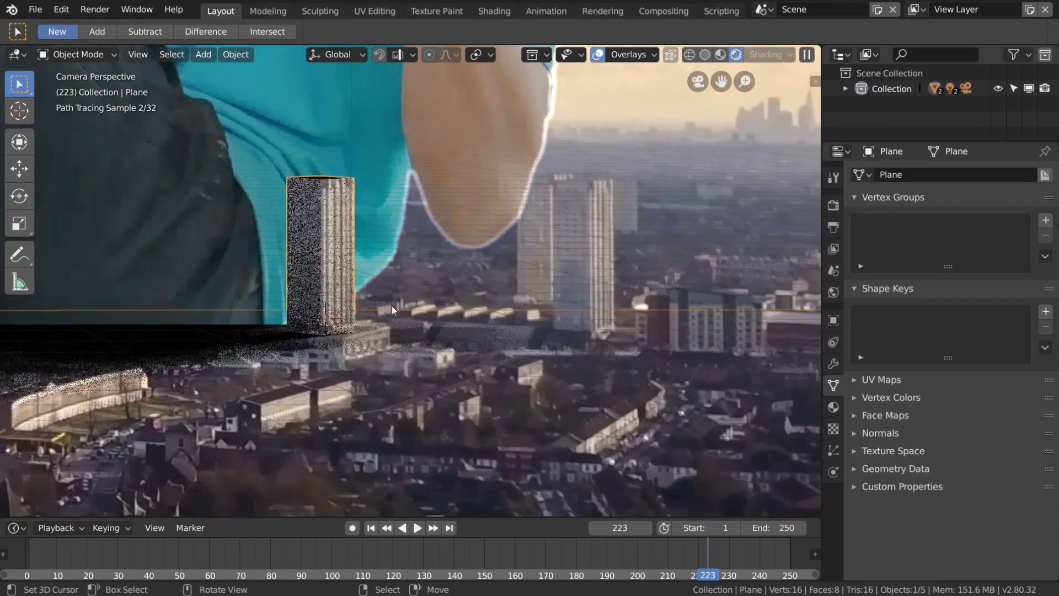
{"action": "scroll", "coordinate": [400, 304], "scroll_direction": "up", "scroll_amount": 2}
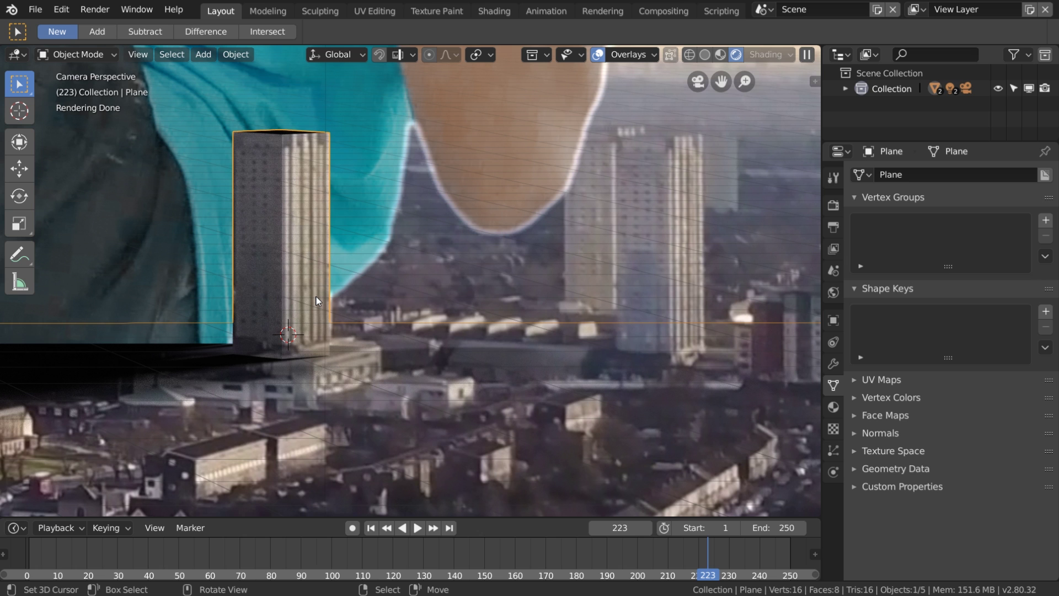
{"action": "scroll", "coordinate": [316, 296], "scroll_direction": "down", "scroll_amount": 2}
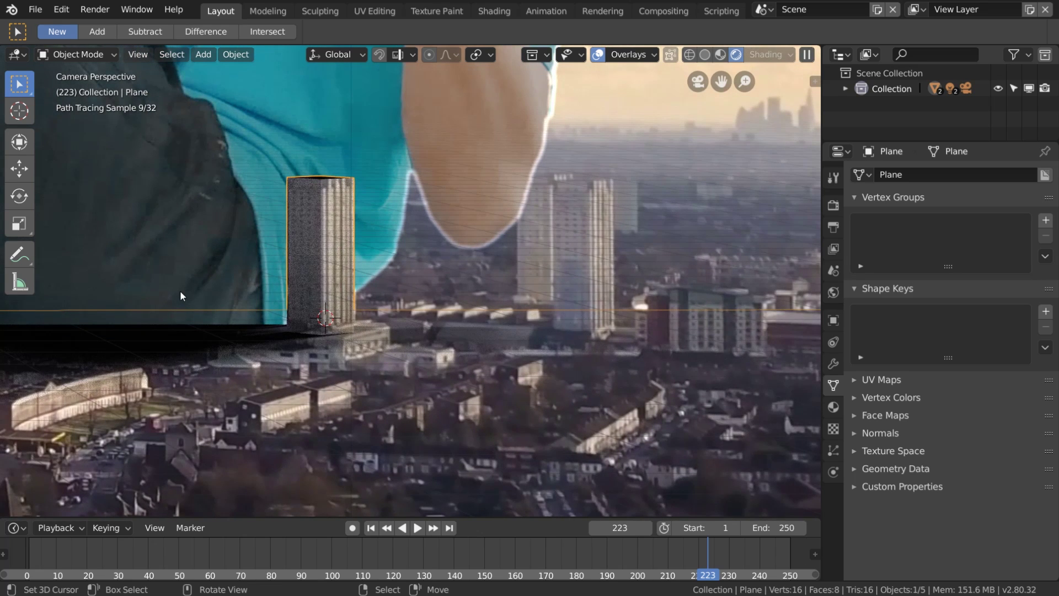
{"action": "scroll", "coordinate": [181, 290], "scroll_direction": "down", "scroll_amount": 2}
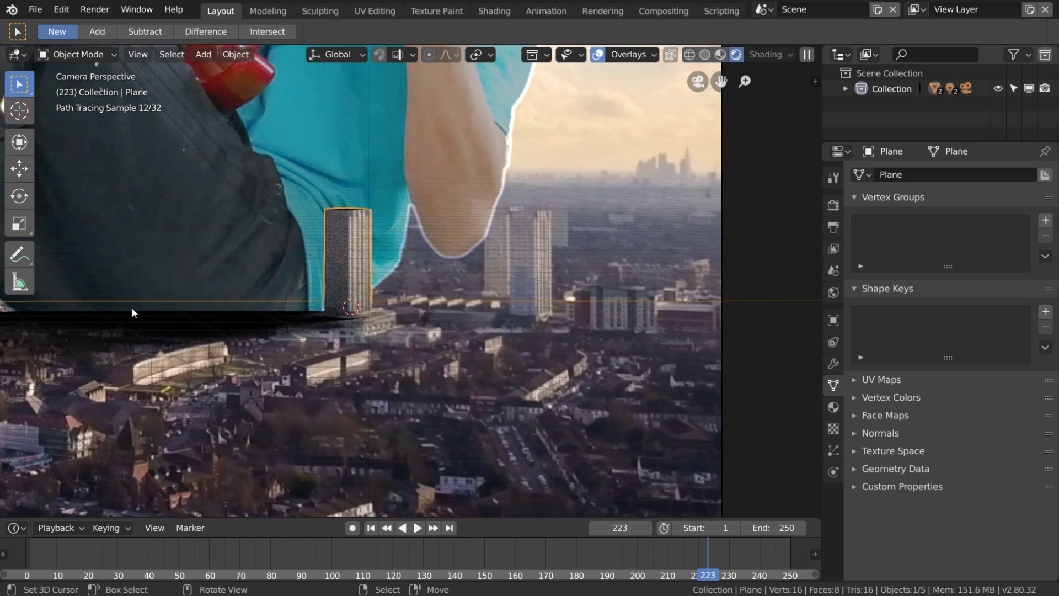
{"action": "scroll", "coordinate": [353, 279], "scroll_direction": "up", "scroll_amount": 2}
Step: Duplicate the tower box and place the copy about 4.8 m along X over the neighbouring tower block
{"action": "key", "text": "Tab"}
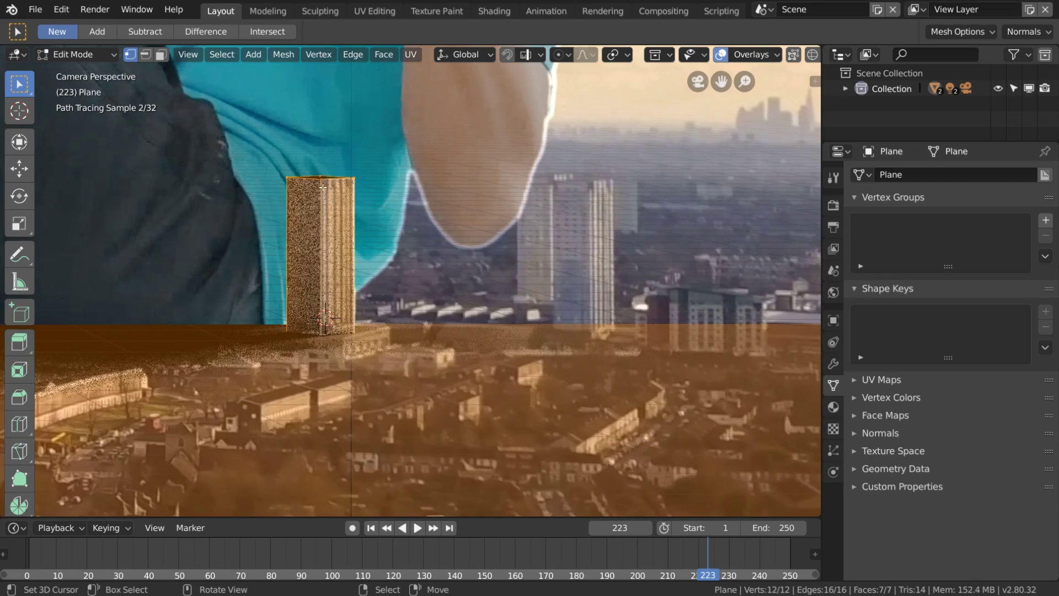
{"action": "key", "text": "alt+a"}
{"action": "key", "text": "l"}
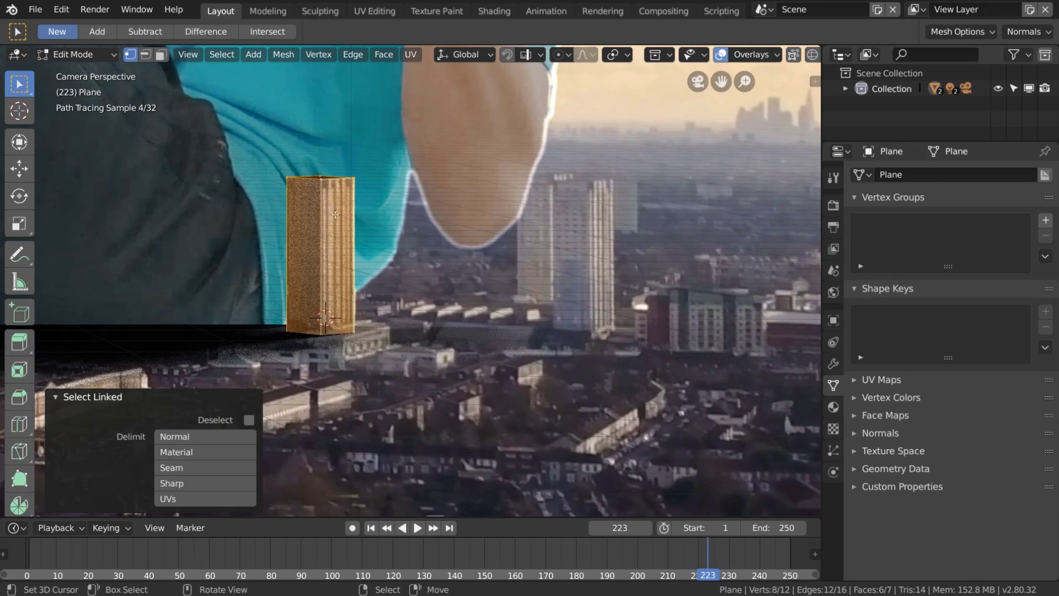
{"action": "key", "text": "shift+d"}
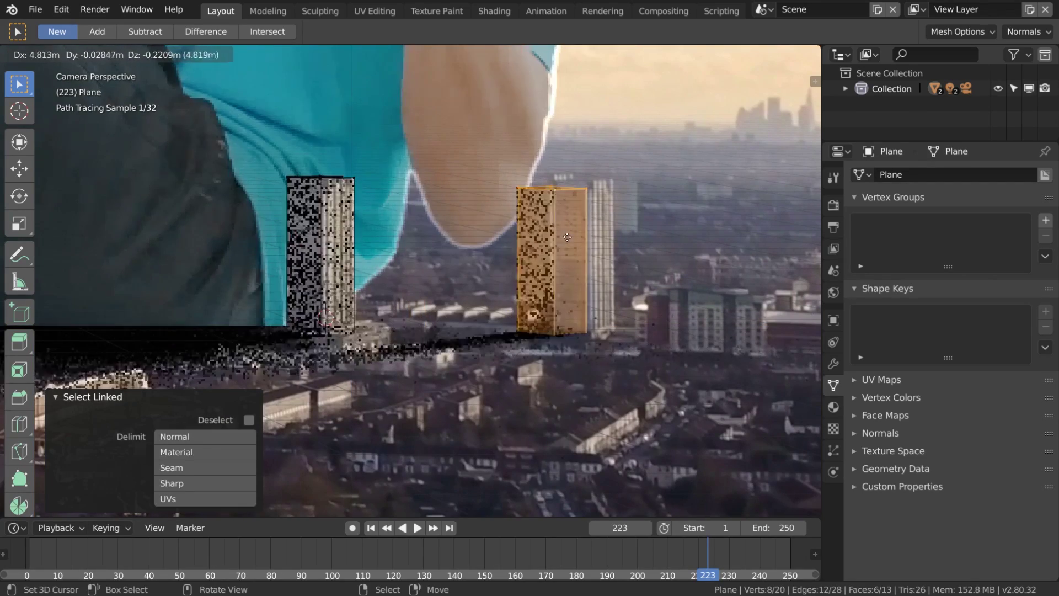
{"action": "left_click", "coordinate": [568, 234]}
Step: Duplicate the copied box again beside it, resize it for the second tower block's other section and shift it along Y
{"action": "key", "text": "shift+d"}
{"action": "left_click", "coordinate": [593, 234]}
{"action": "key", "text": "s"}
{"action": "left_click", "coordinate": [597, 236]}
{"action": "middle_click_drag", "start_coordinate": [597, 236], "coordinate": [458, 309]}
{"action": "scroll", "coordinate": [458, 309], "scroll_direction": "up", "scroll_amount": 3}
{"action": "key", "text": "g"}
{"action": "key", "text": "y"}
{"action": "left_click", "coordinate": [426, 373]}
Step: Select the copied boxes individually to fit them to the second tower block through the camera, and return to Object Mode
{"action": "middle_click_drag", "start_coordinate": [426, 373], "coordinate": [287, 375]}
{"action": "right_click", "coordinate": [274, 379]}
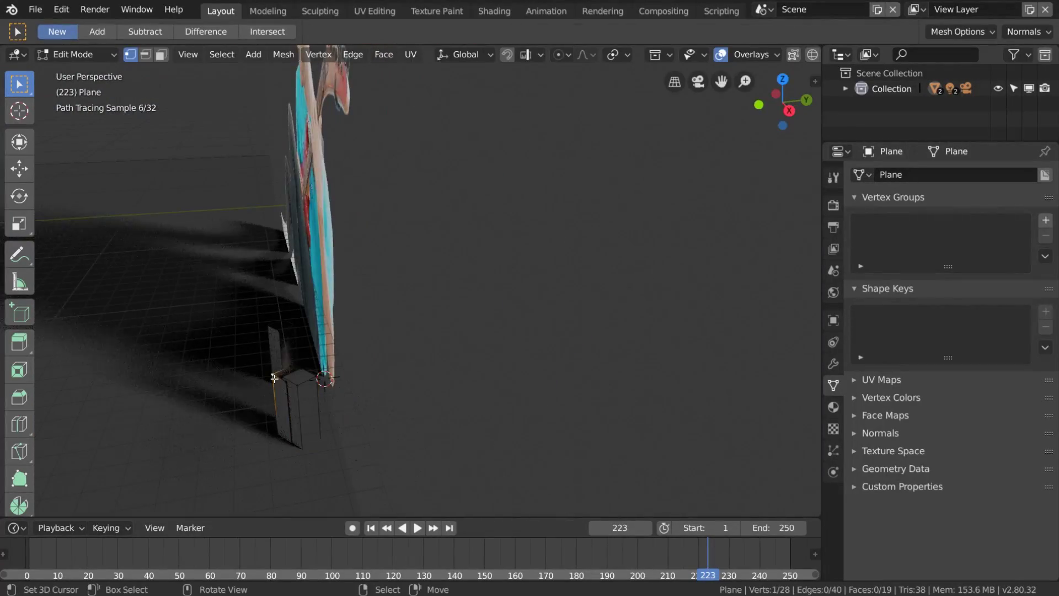
{"action": "key", "text": "l"}
{"action": "key", "text": "KP_0"}
{"action": "key", "text": "g"}
{"action": "right_click", "coordinate": [544, 320]}
{"action": "right_click", "coordinate": [607, 178]}
{"action": "key", "text": "l"}
{"action": "key", "text": "Tab"}
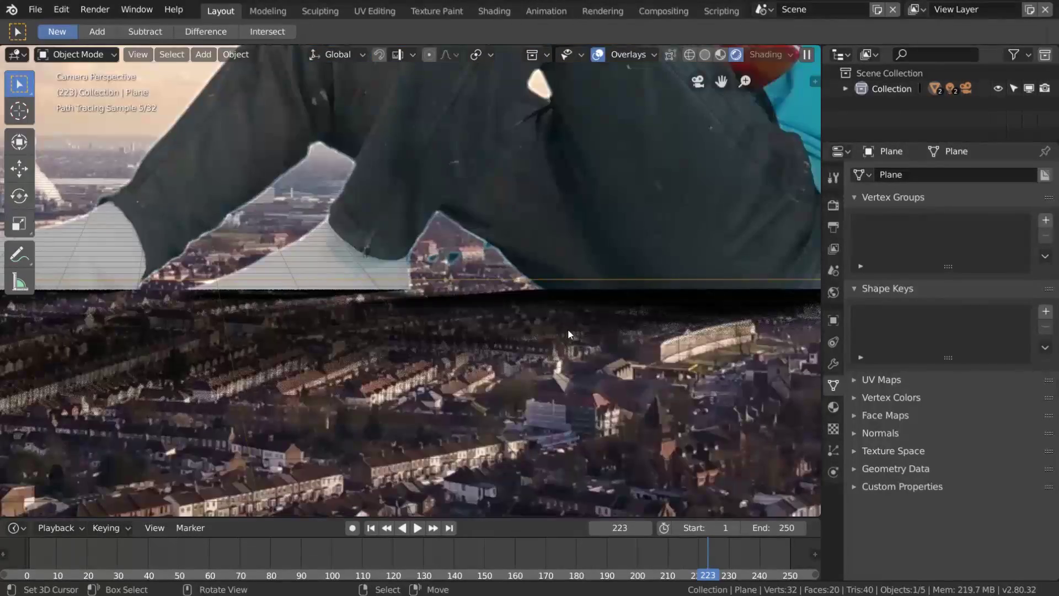
{"action": "scroll", "coordinate": [586, 319], "scroll_direction": "down", "scroll_amount": 2}
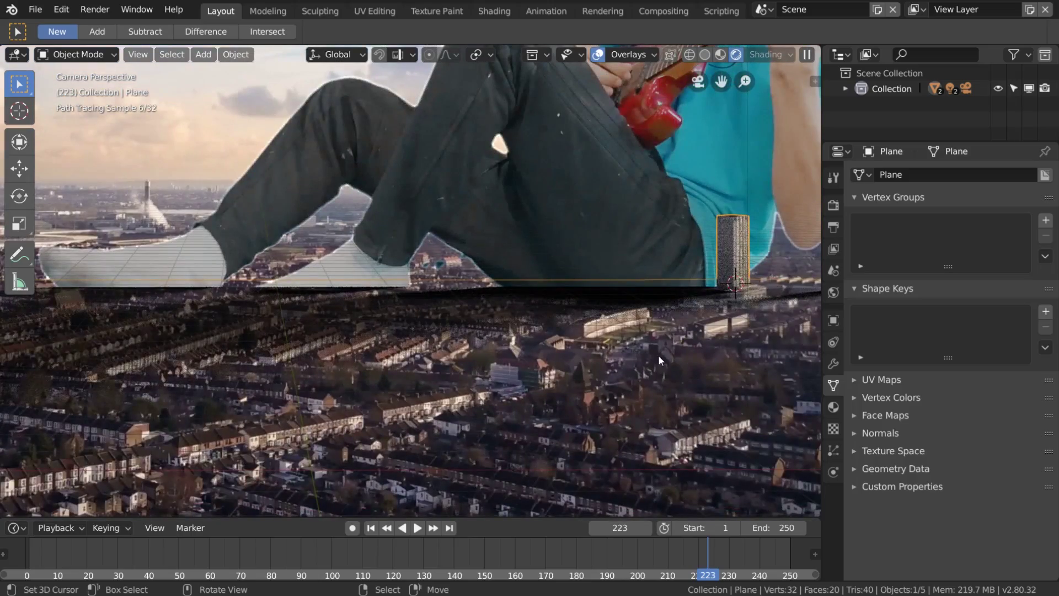
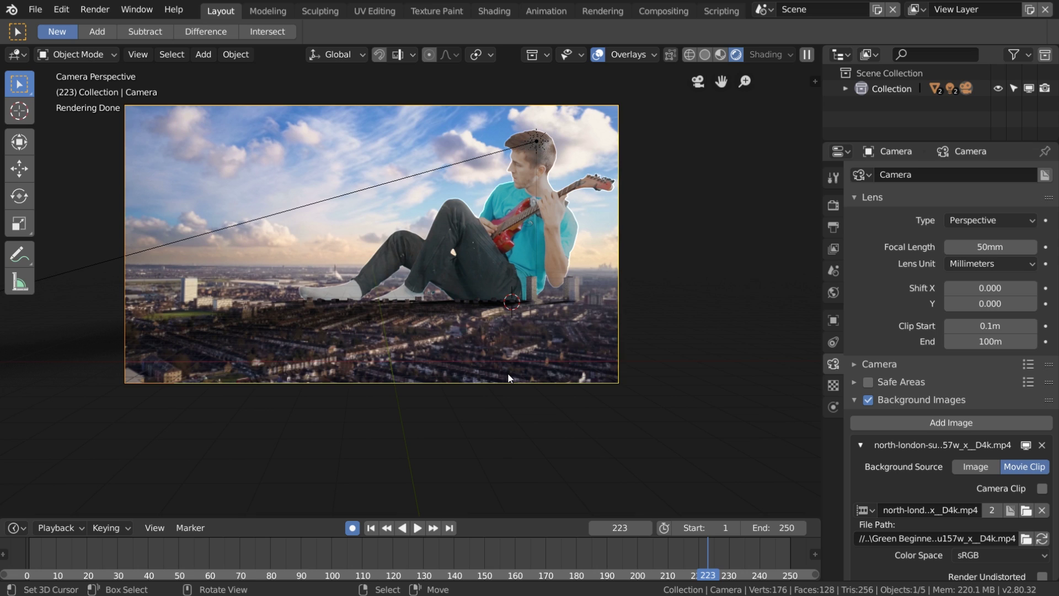
Step: Auto-key the camera's current position at frame 223 by confirming a zero-distance move
{"action": "key", "text": "g"}
{"action": "left_click", "coordinate": [507, 374]}
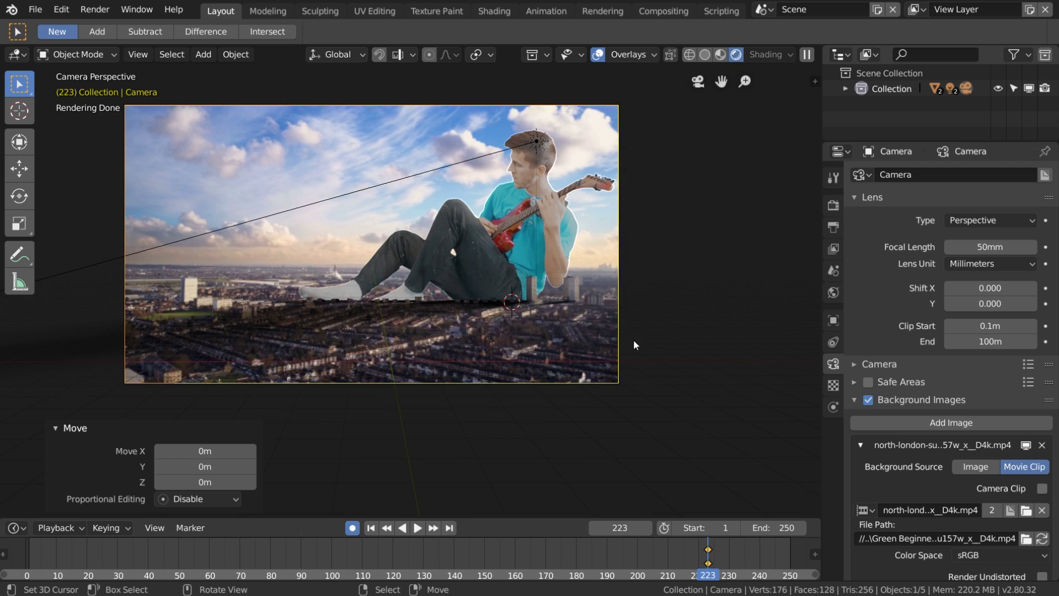
Step: At frame 250, move the camera -0.436 m along X so the modelled tower lines up with the footage
{"action": "left_click", "coordinate": [448, 531]}
{"action": "scroll", "coordinate": [660, 386], "scroll_direction": "up", "scroll_amount": 4}
{"action": "middle_click_drag", "start_coordinate": [706, 342], "coordinate": [429, 343], "text": "shift"}
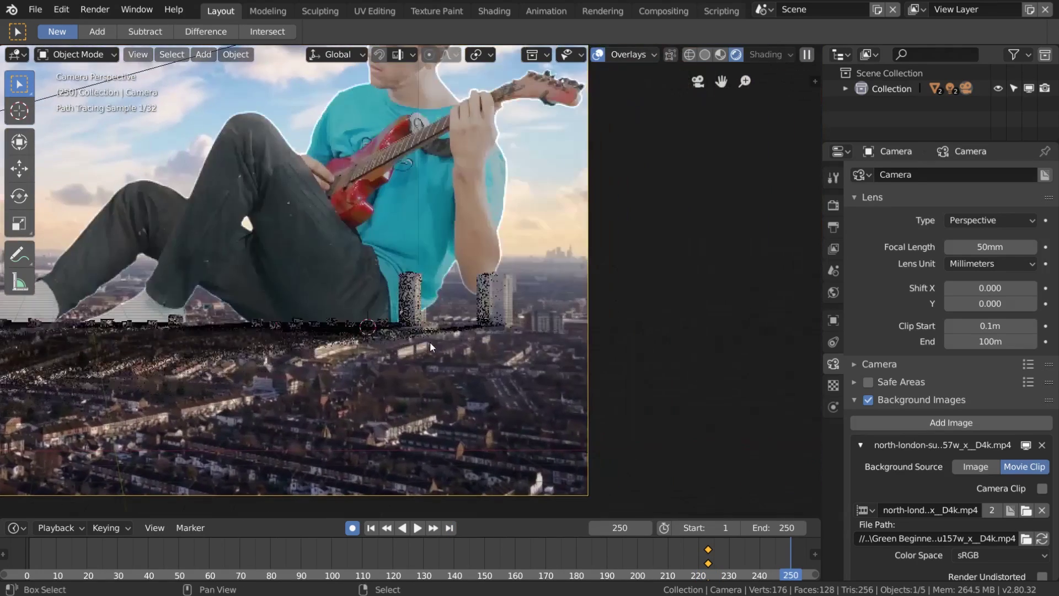
{"action": "scroll", "coordinate": [451, 348], "scroll_direction": "up", "scroll_amount": 4}
{"action": "scroll", "coordinate": [422, 331], "scroll_direction": "up", "scroll_amount": 3}
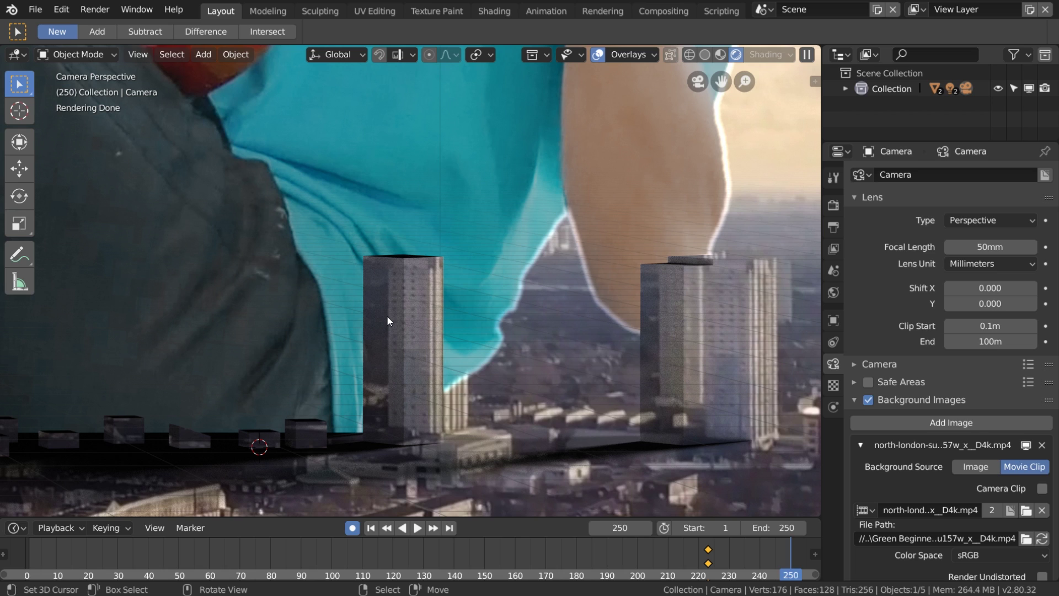
{"action": "scroll", "coordinate": [463, 438], "scroll_direction": "down", "scroll_amount": 6}
{"action": "scroll", "coordinate": [455, 405], "scroll_direction": "up", "scroll_amount": 5}
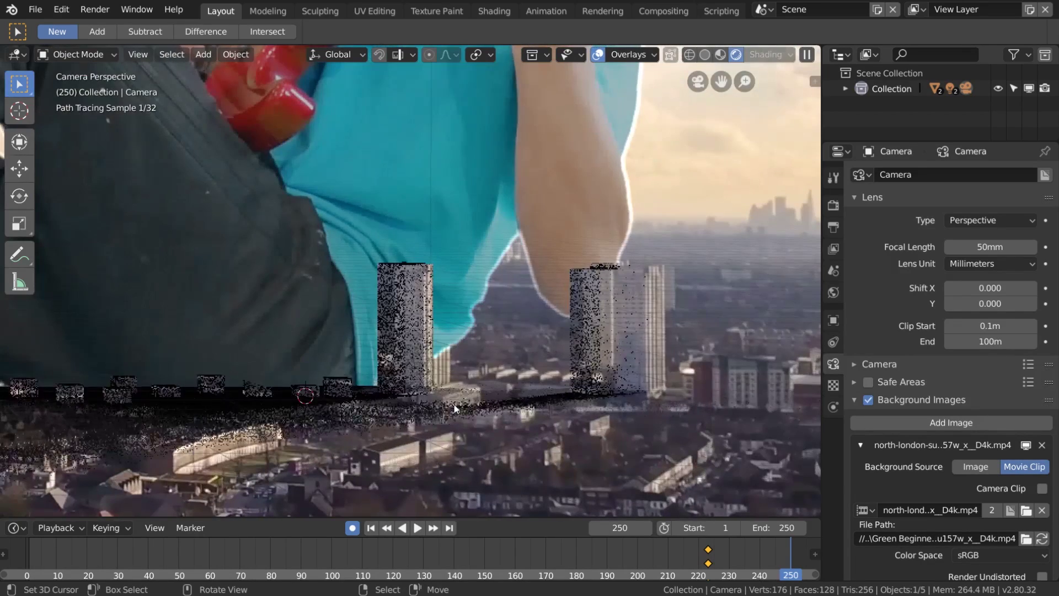
{"action": "scroll", "coordinate": [461, 382], "scroll_direction": "down", "scroll_amount": 4}
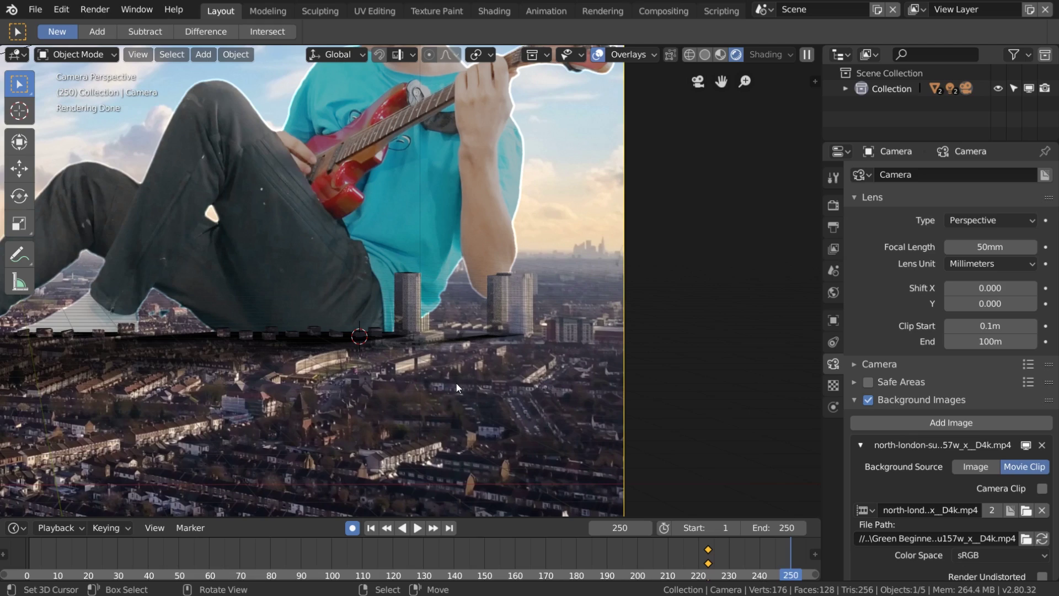
{"action": "scroll", "coordinate": [421, 313], "scroll_direction": "up", "scroll_amount": 3}
{"action": "key", "text": "g"}
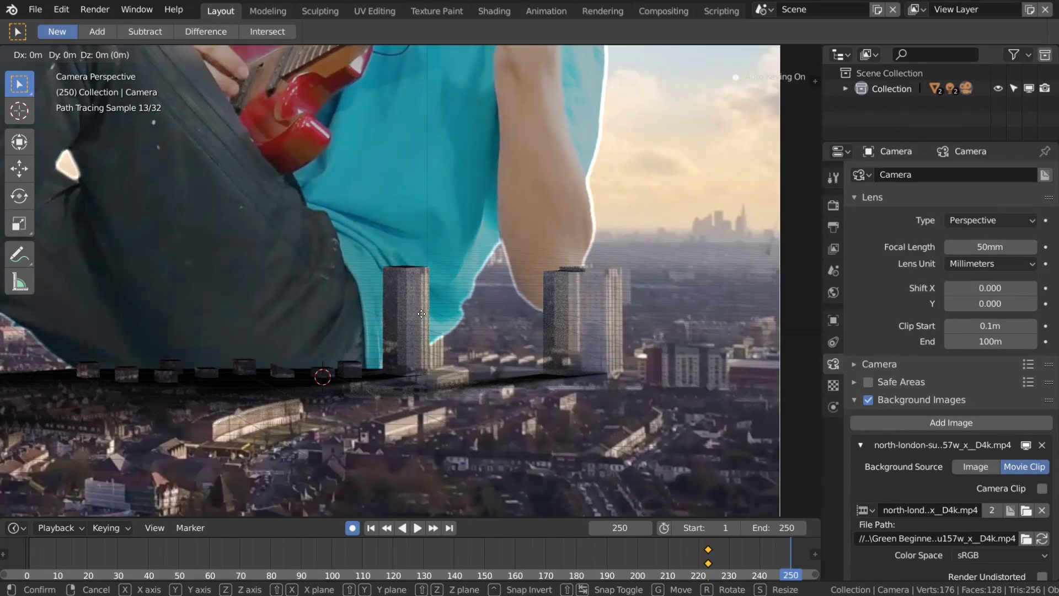
{"action": "key", "text": "x"}
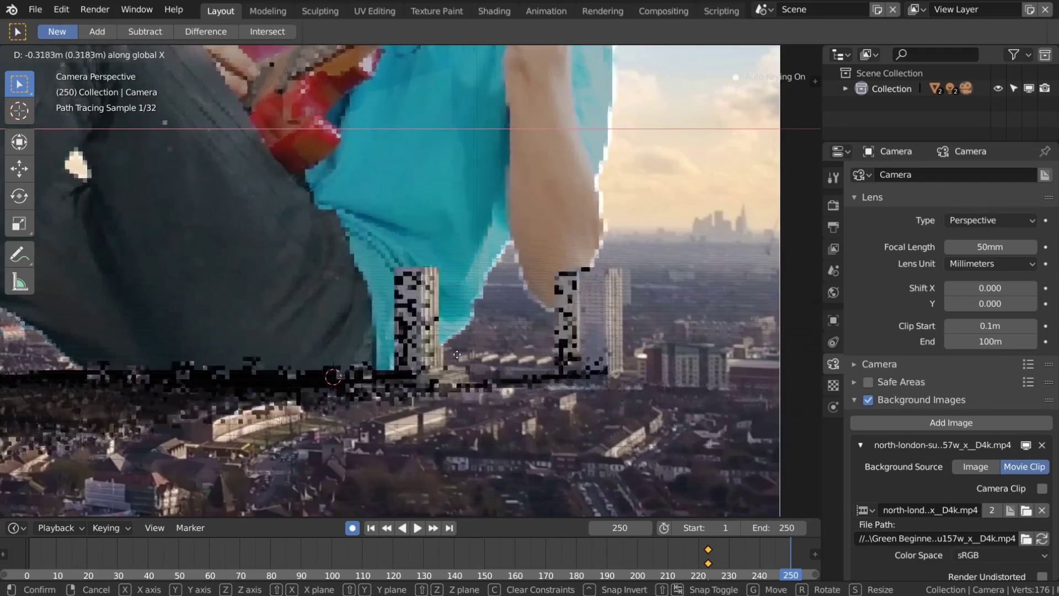
{"action": "left_click", "coordinate": [740, 318]}
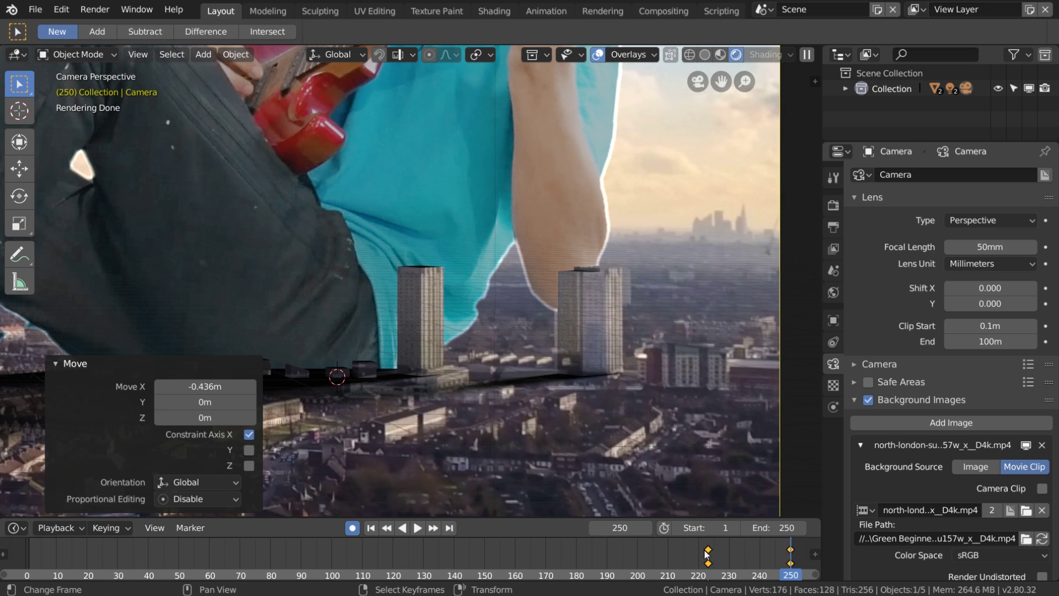
Step: At frame 160, move the camera about 0.84 m along X to realign the modelled towers with the footage
{"action": "scroll", "coordinate": [703, 552], "scroll_direction": "down", "scroll_amount": 2}
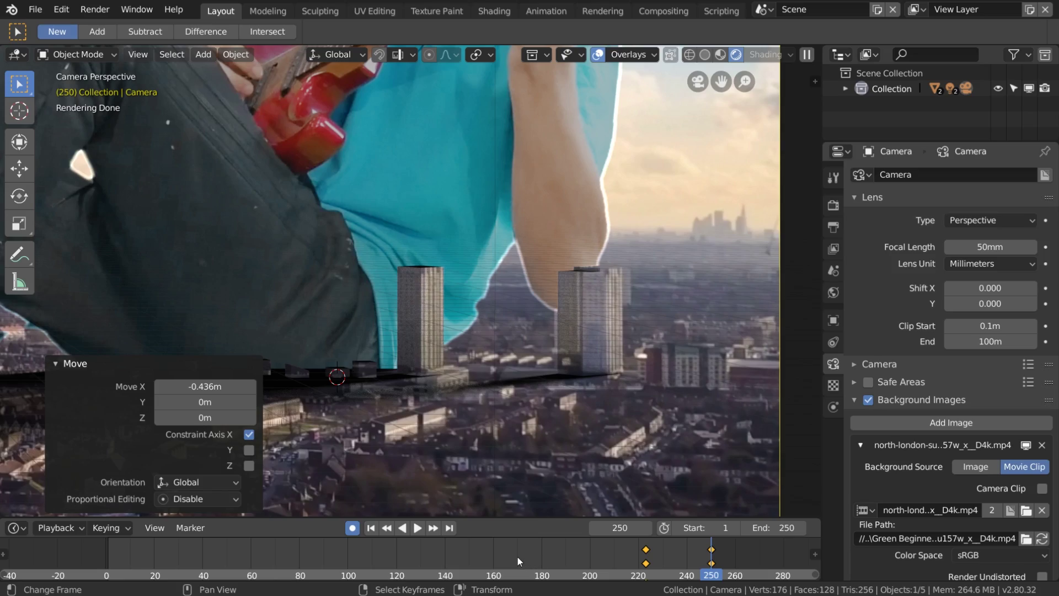
{"action": "left_click", "coordinate": [493, 556]}
{"action": "key", "text": "g"}
{"action": "key", "text": "x"}
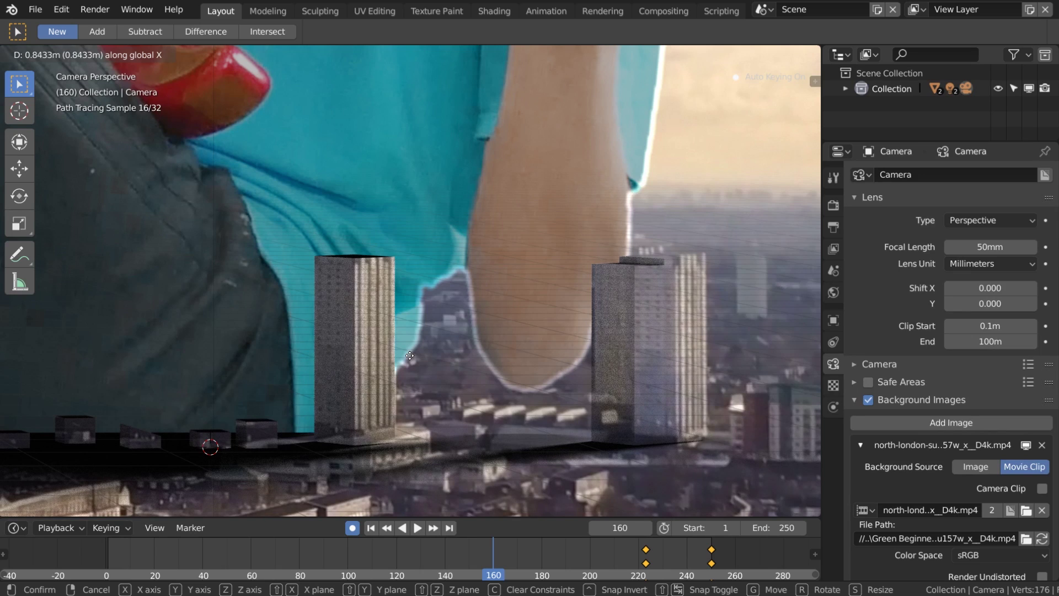
{"action": "left_click", "coordinate": [410, 355]}
Step: Return to frame 1 and check the modelled towers' alignment with the footage through the camera
{"action": "key", "text": "shift+Left"}
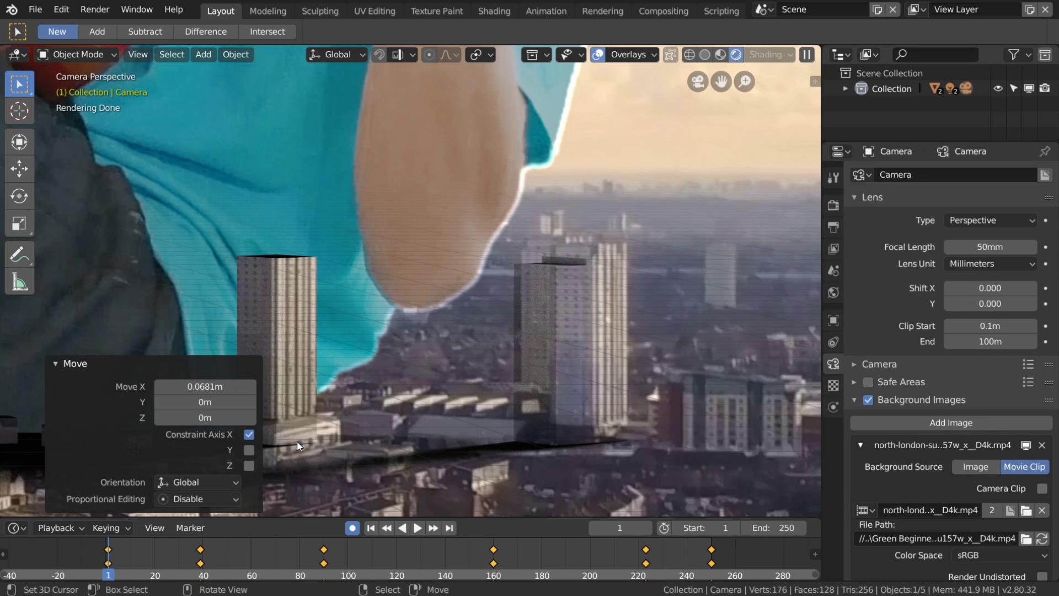
{"action": "scroll", "coordinate": [200, 315], "scroll_direction": "down", "scroll_amount": 1}
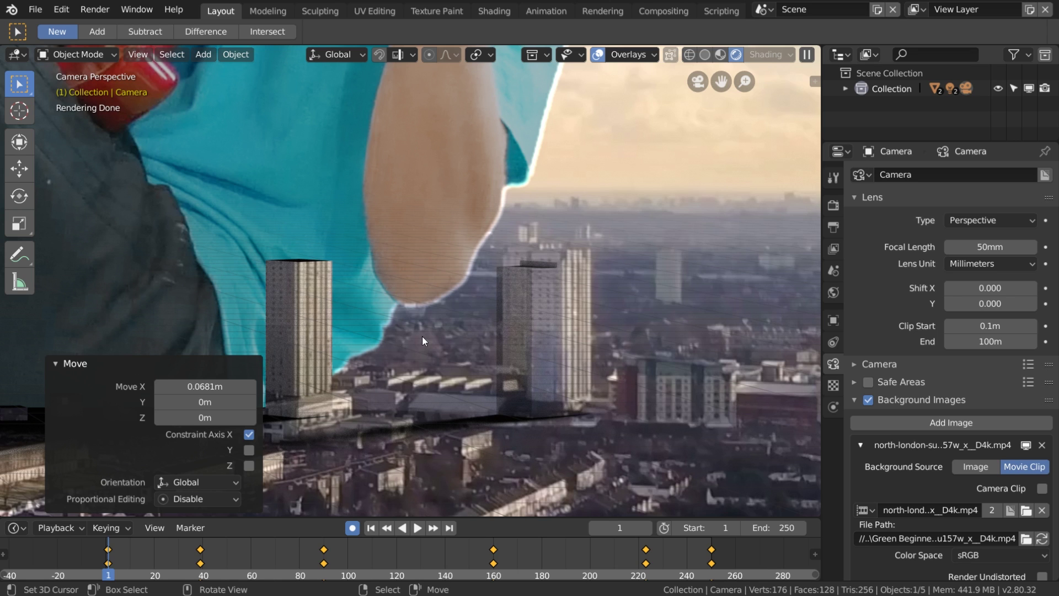
{"action": "scroll", "coordinate": [422, 336], "scroll_direction": "down", "scroll_amount": 3}
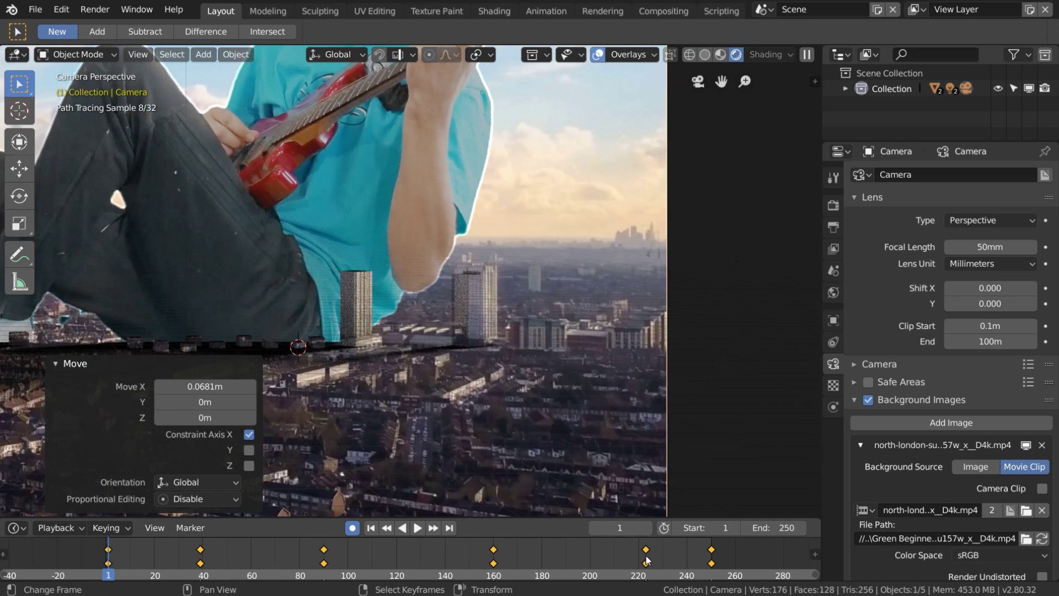
Step: Go to frame 223 and closely inspect how the modelled tower's base and edges line up with the footage
{"action": "left_click", "coordinate": [647, 560]}
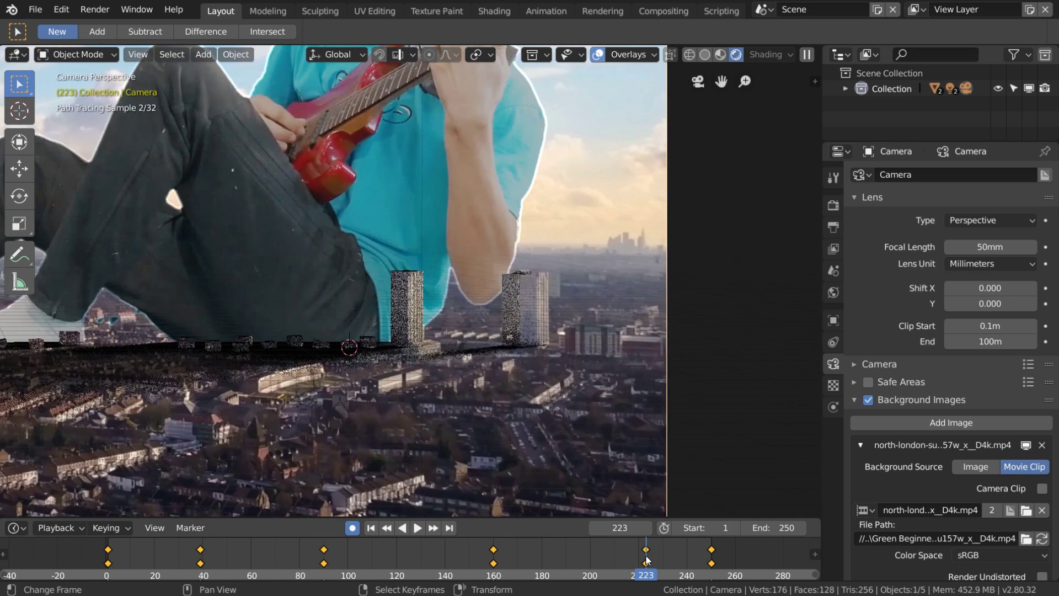
{"action": "scroll", "coordinate": [484, 279], "scroll_direction": "up", "scroll_amount": 2}
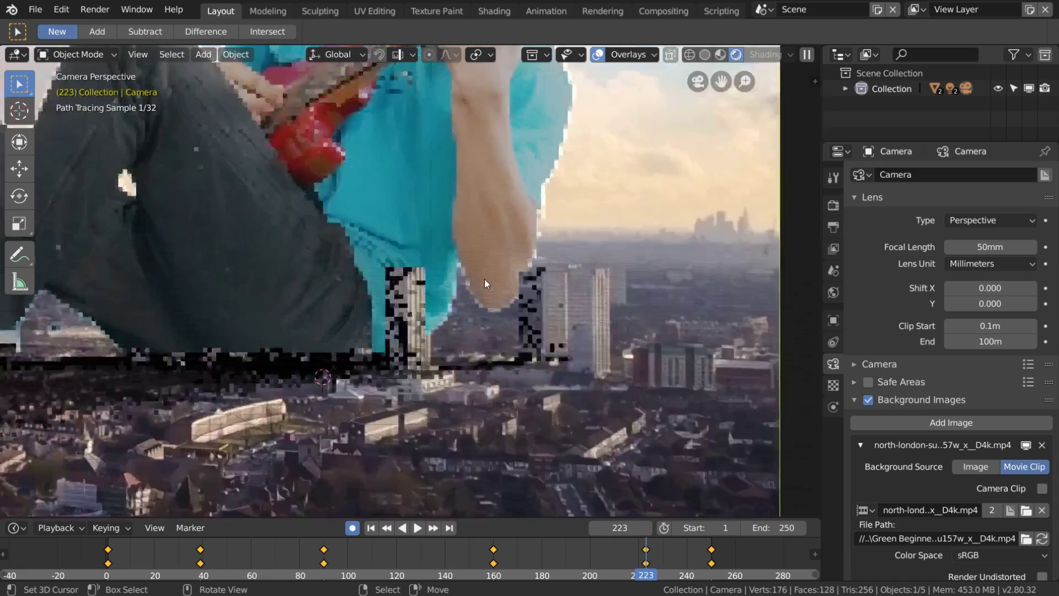
{"action": "scroll", "coordinate": [485, 279], "scroll_direction": "up", "scroll_amount": 2}
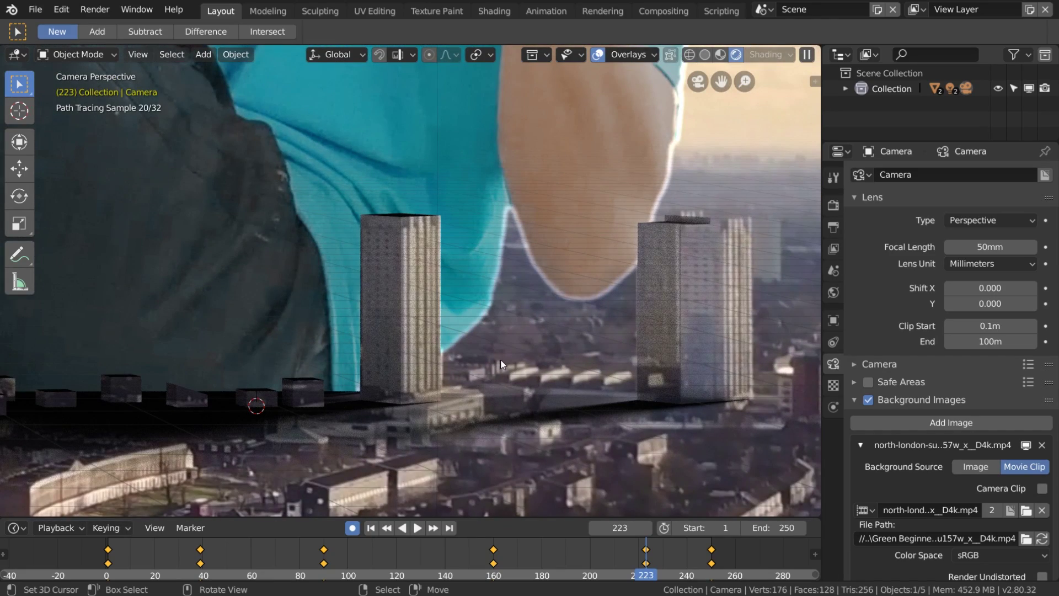
{"action": "scroll", "coordinate": [565, 337], "scroll_direction": "up", "scroll_amount": 2}
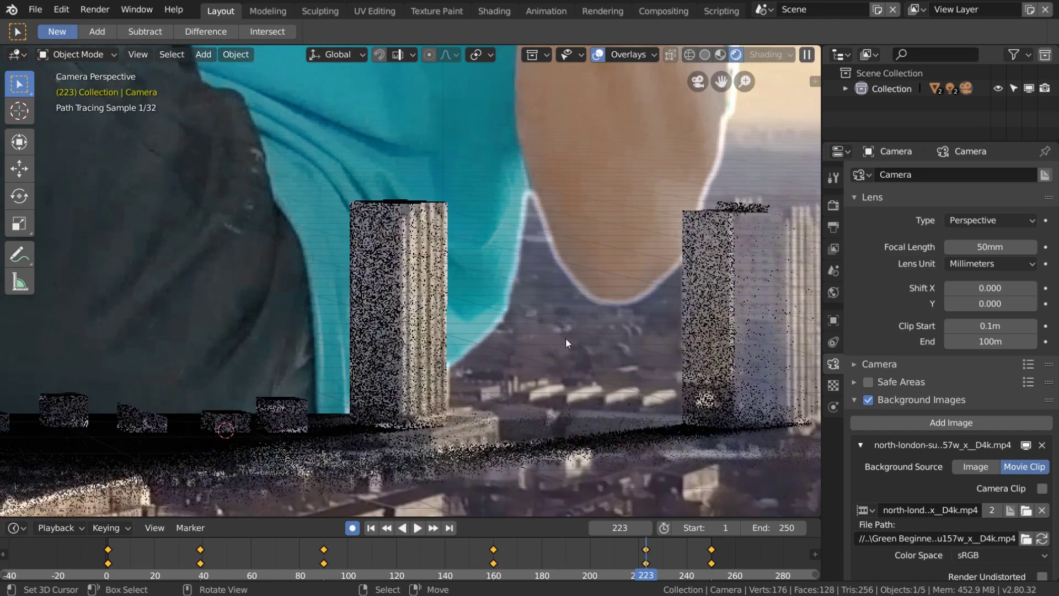
{"action": "scroll", "coordinate": [484, 342], "scroll_direction": "up", "scroll_amount": 3}
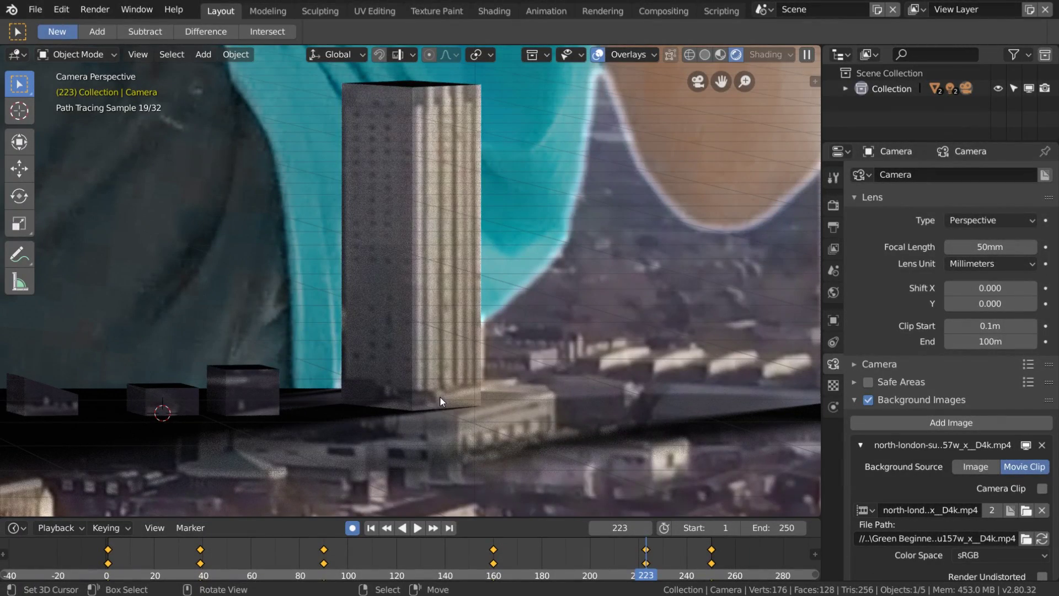
{"action": "scroll", "coordinate": [420, 393], "scroll_direction": "up", "scroll_amount": 2}
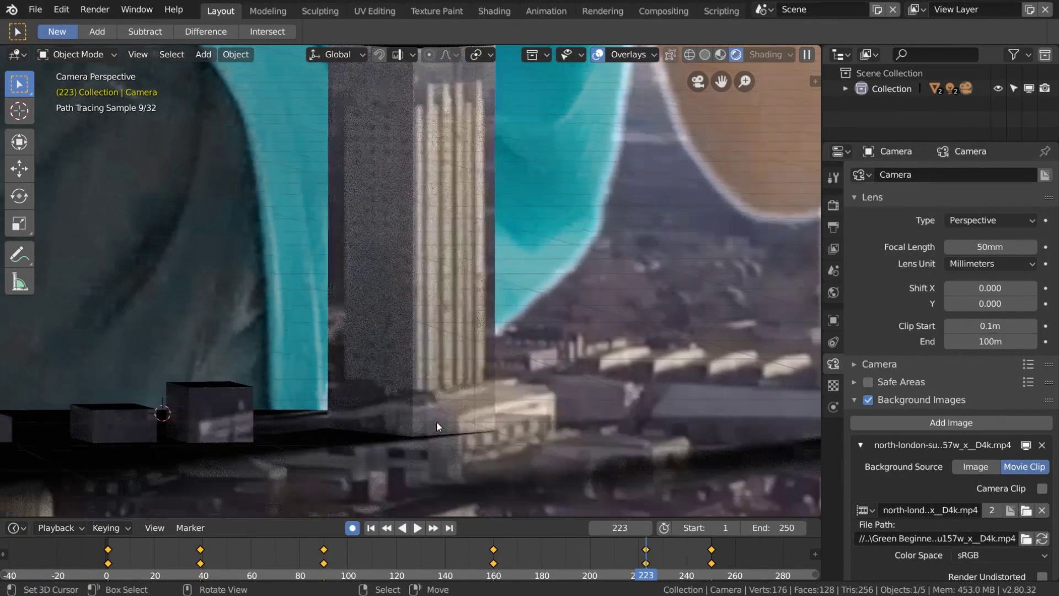
{"action": "scroll", "coordinate": [470, 385], "scroll_direction": "down", "scroll_amount": 3}
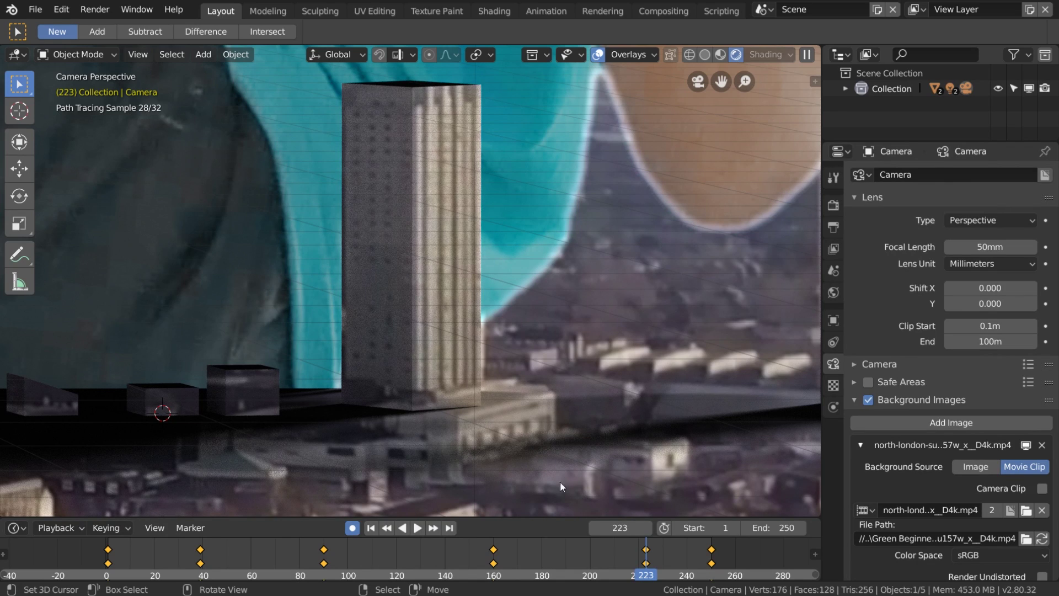
Step: At frame 160, move the camera -0.075 m along Z to align the modelled towers vertically with the footage
{"action": "left_click", "coordinate": [496, 550]}
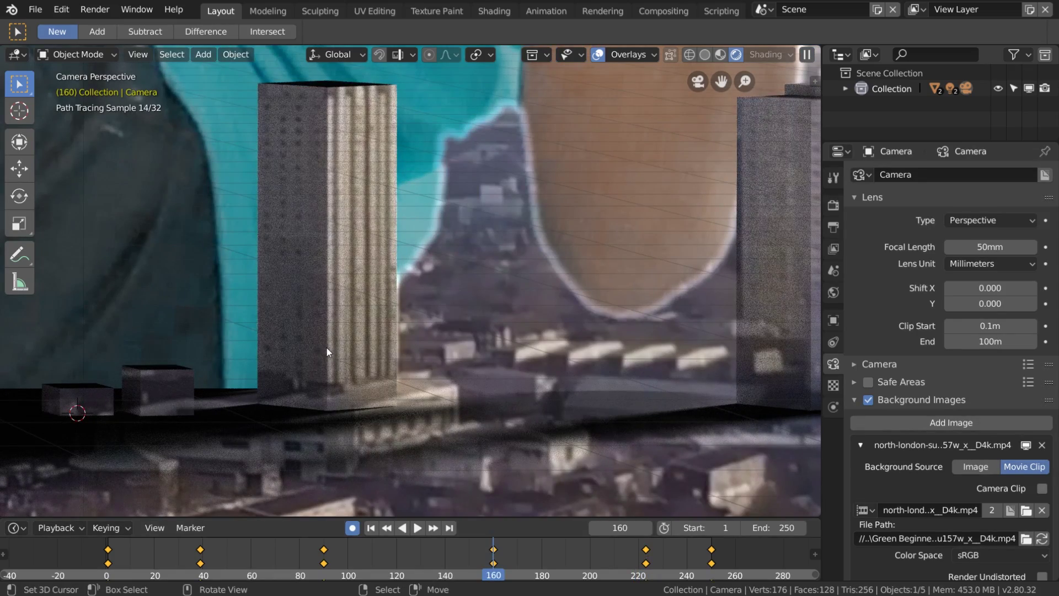
{"action": "key", "text": "g"}
{"action": "key", "text": "z"}
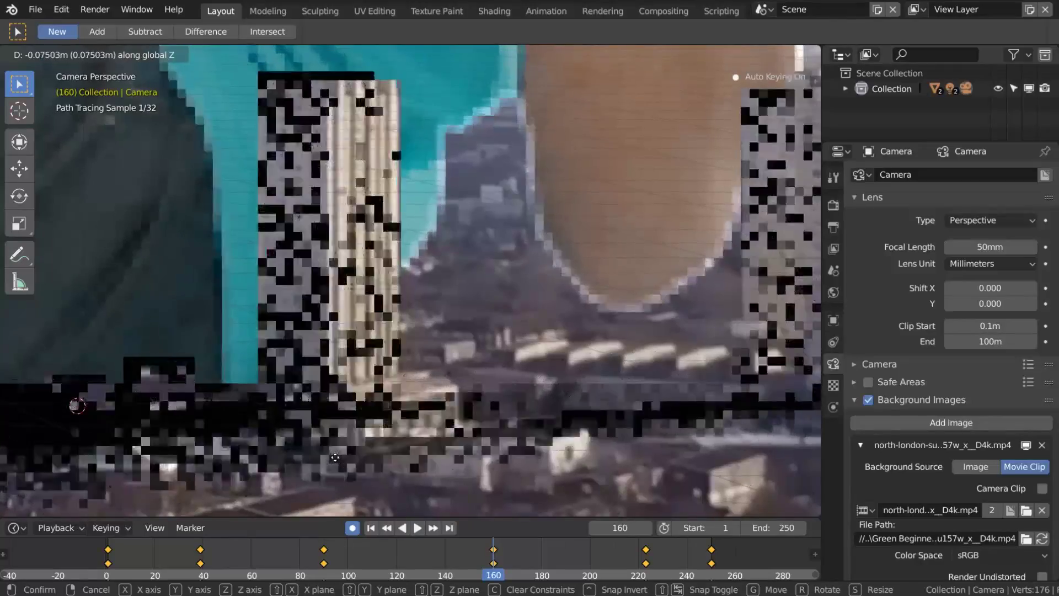
{"action": "left_click", "coordinate": [336, 458]}
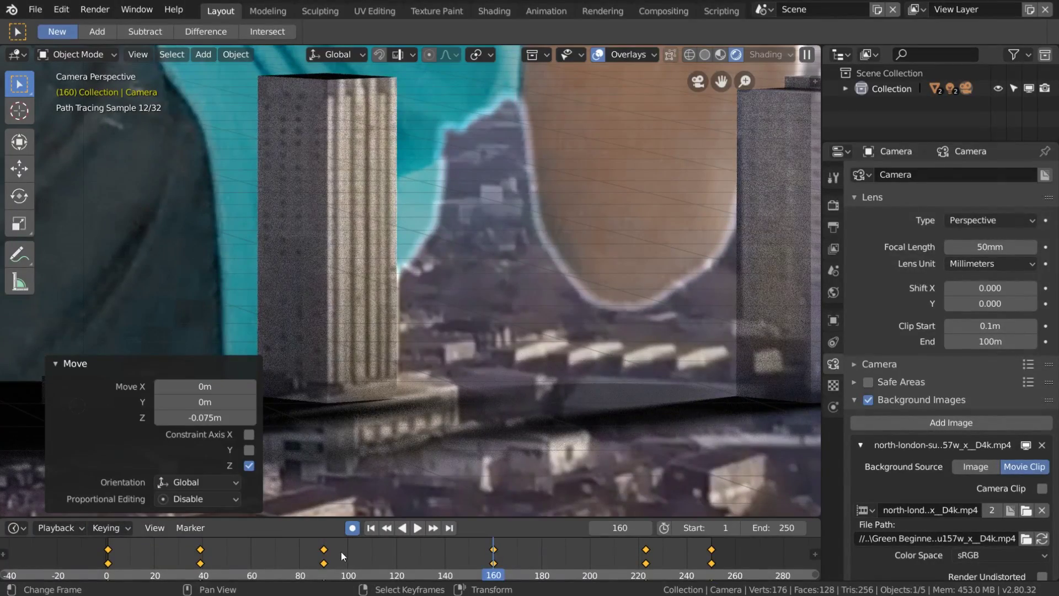
Step: At frame 90, move the camera -0.229 m along Z to align the modelled towers with the footage
{"action": "left_click", "coordinate": [322, 554]}
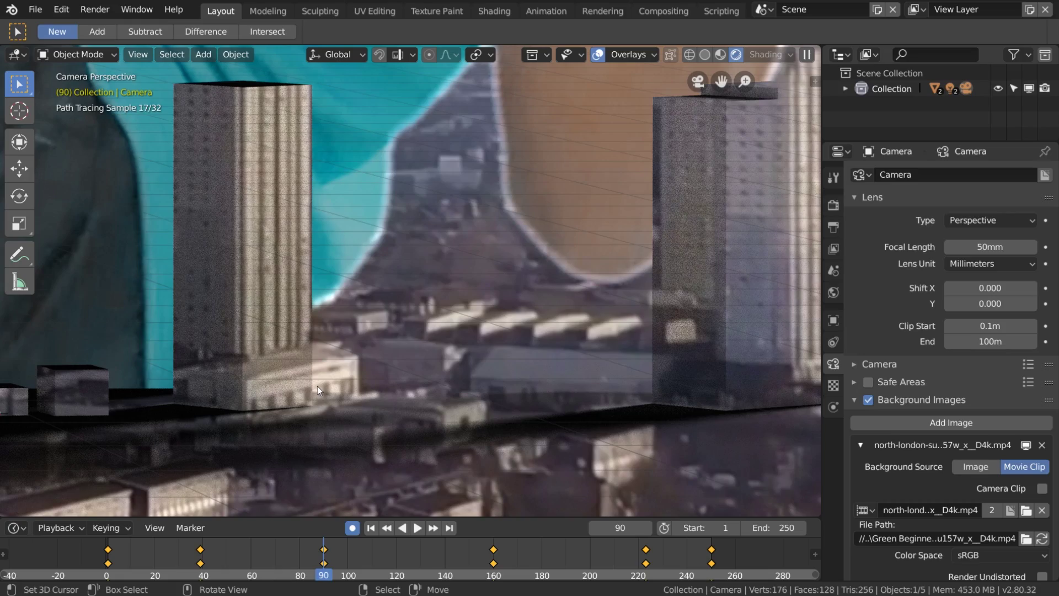
{"action": "key", "text": "g"}
{"action": "key", "text": "z"}
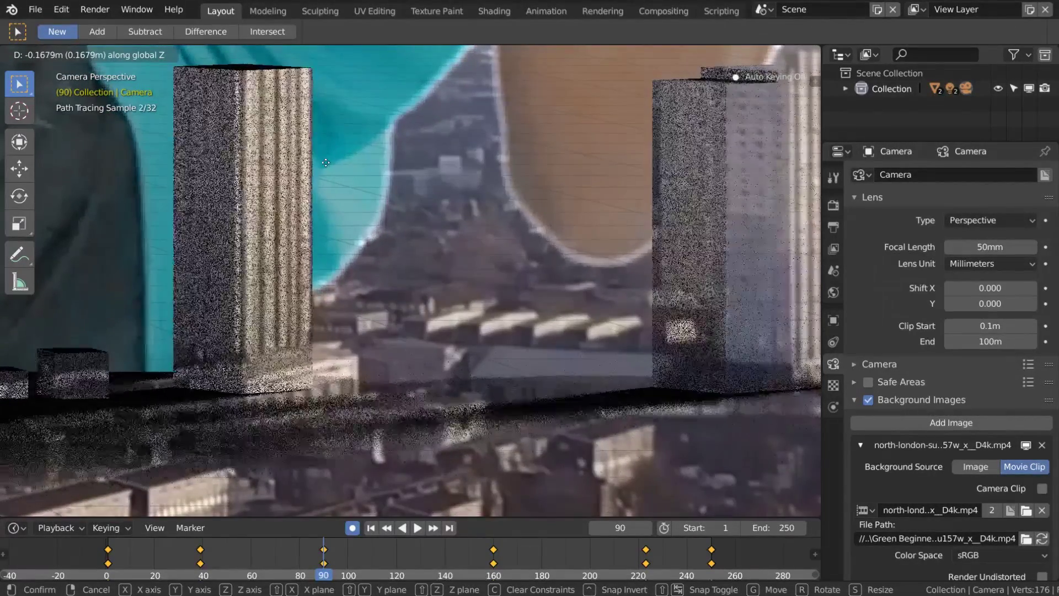
{"action": "left_click", "coordinate": [345, 254]}
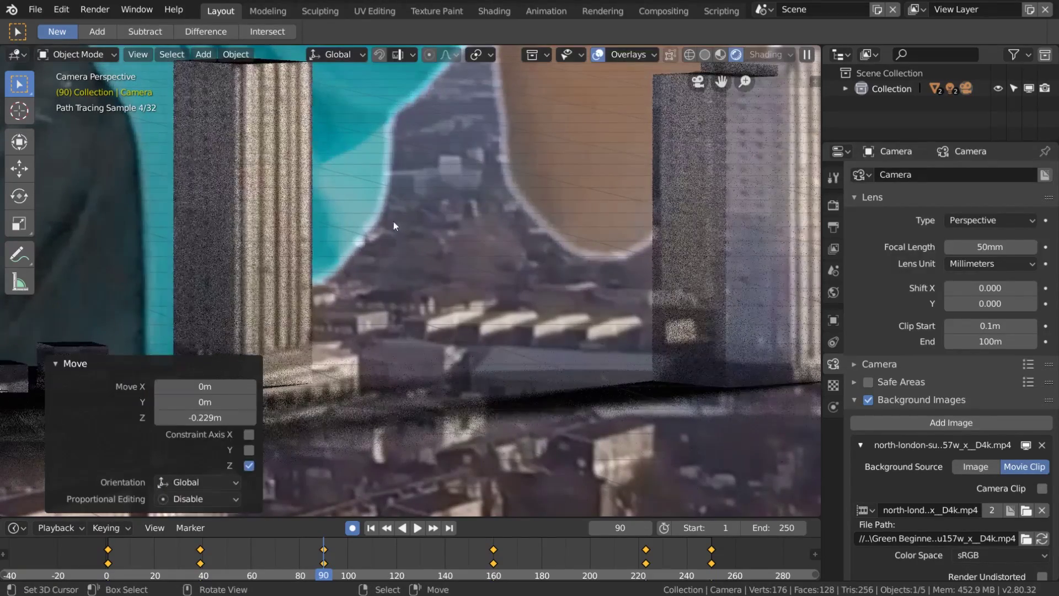
{"action": "key", "text": "Down"}
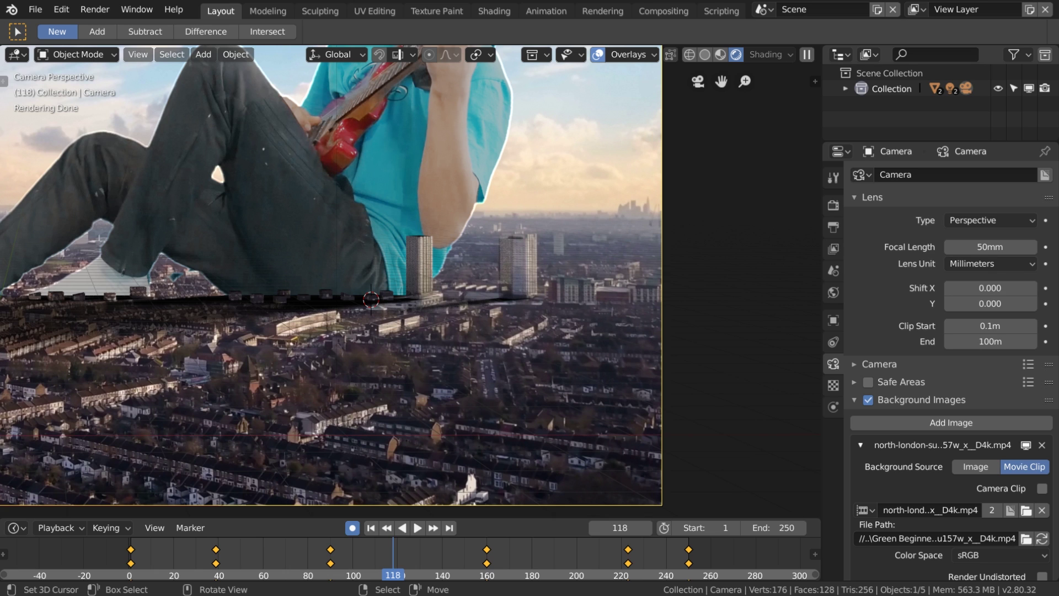
Step: Import cloud_PNG24.png from the Green Beginner Tutorial folder as an image plane and scale it up about 7.75 times
{"action": "scroll", "coordinate": [428, 210], "scroll_direction": "down", "scroll_amount": 2}
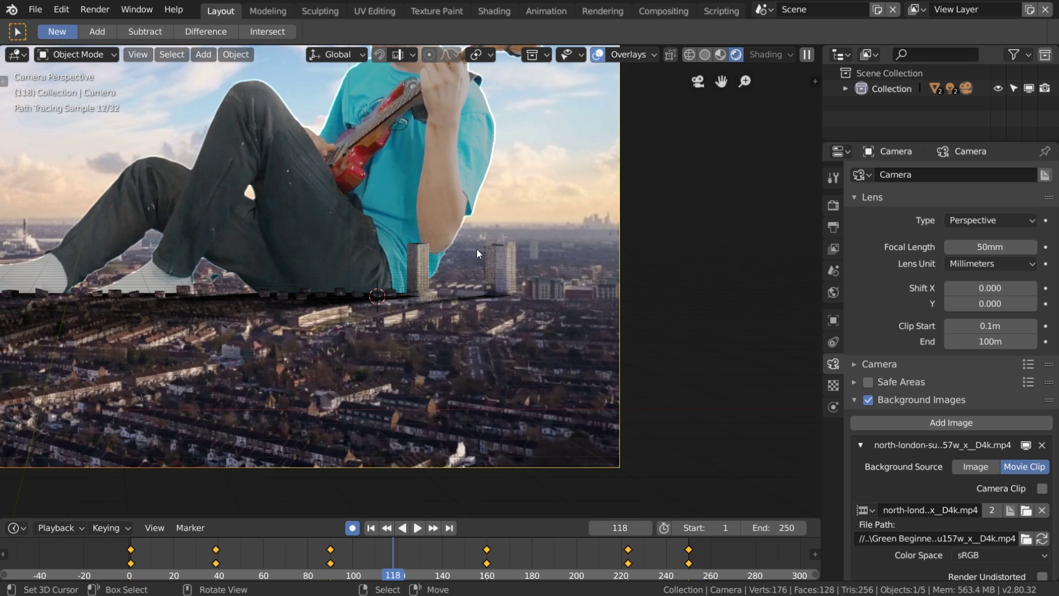
{"action": "scroll", "coordinate": [477, 249], "scroll_direction": "down", "scroll_amount": 2}
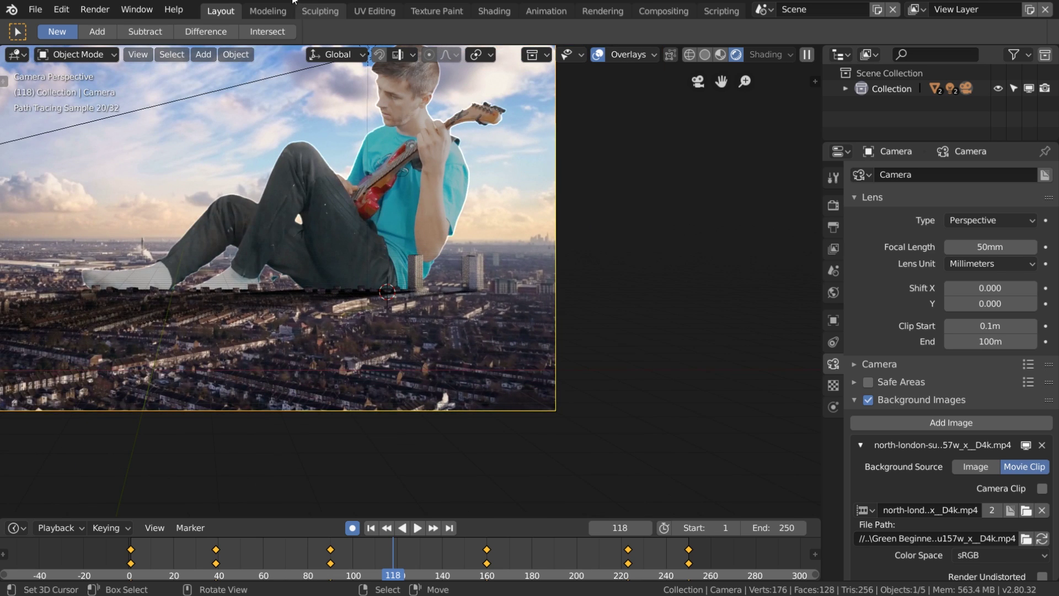
{"action": "left_click", "coordinate": [35, 9]}
{"action": "mouse_move", "coordinate": [98, 294]}
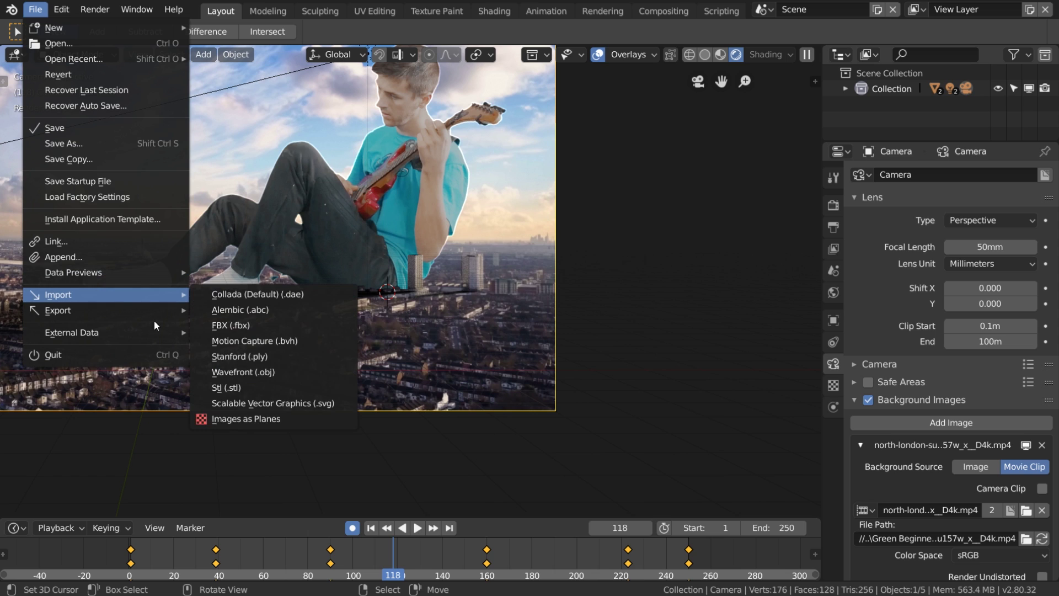
{"action": "left_click", "coordinate": [267, 419]}
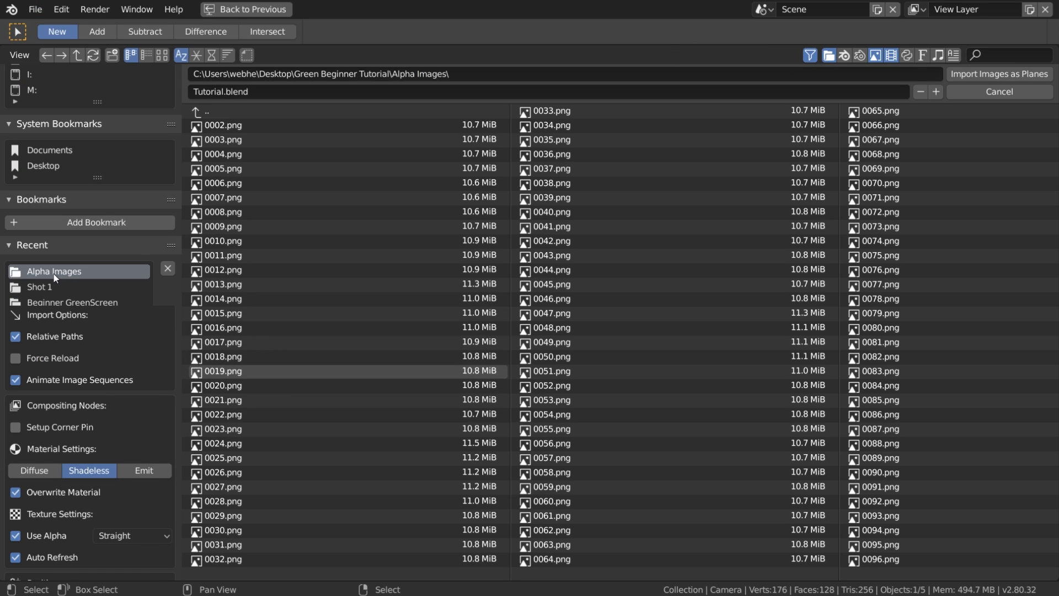
{"action": "left_click", "coordinate": [242, 113]}
{"action": "left_click", "coordinate": [226, 170]}
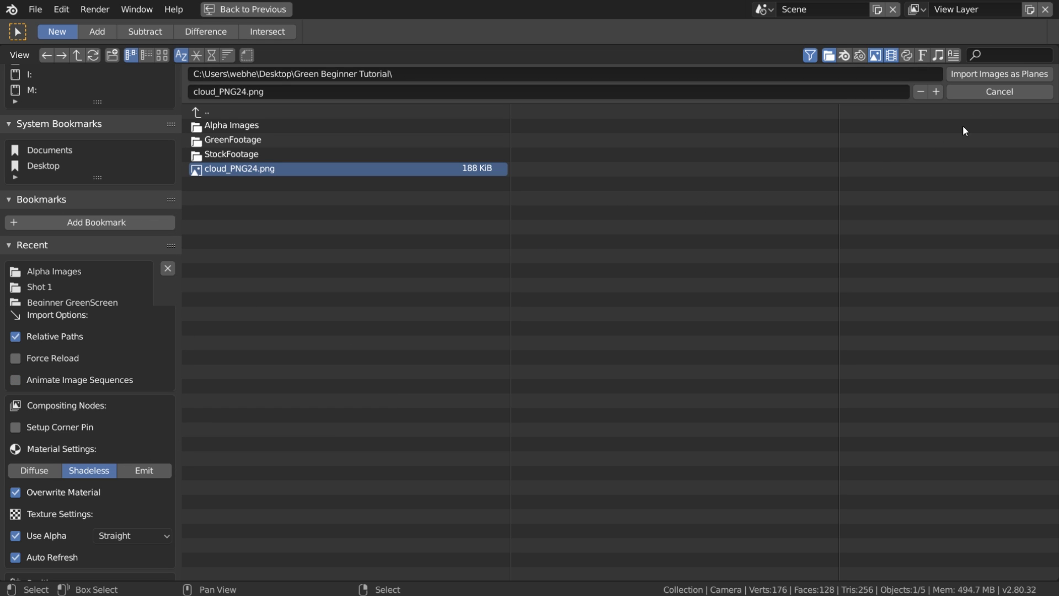
{"action": "left_click", "coordinate": [1025, 79]}
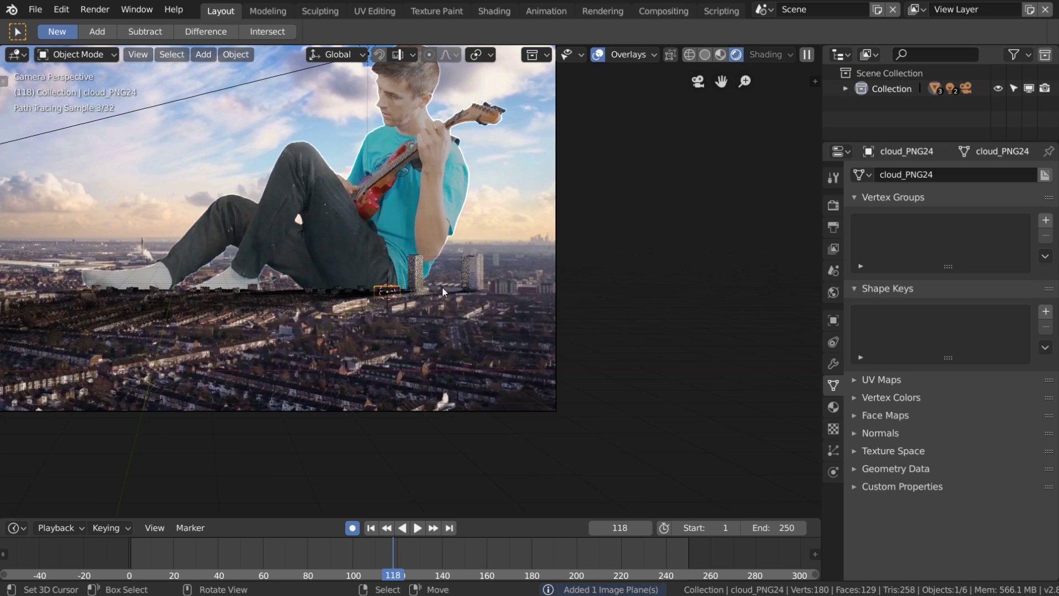
{"action": "key", "text": "s"}
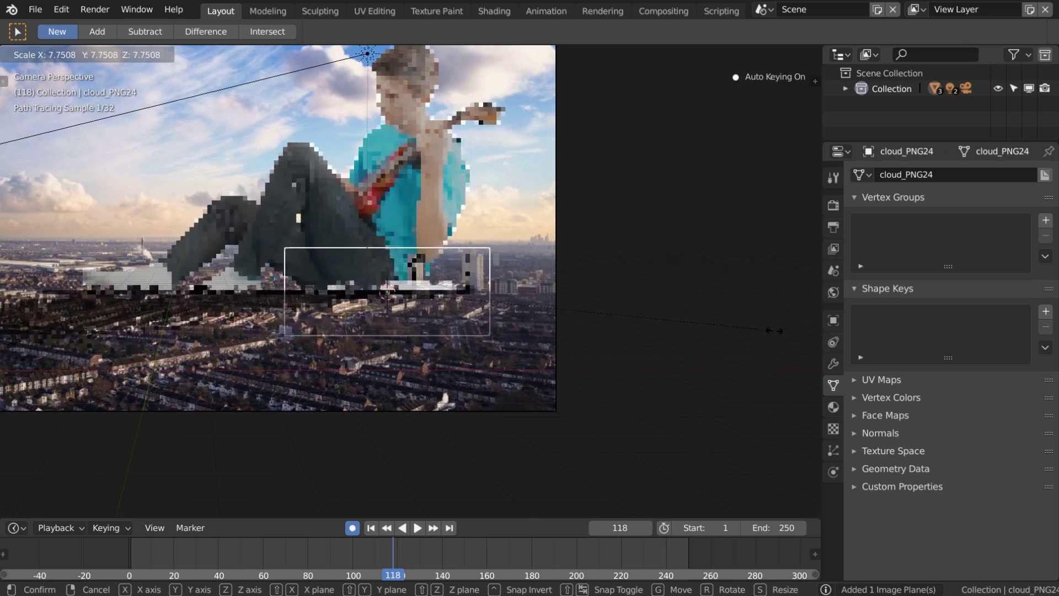
{"action": "left_click", "coordinate": [774, 331]}
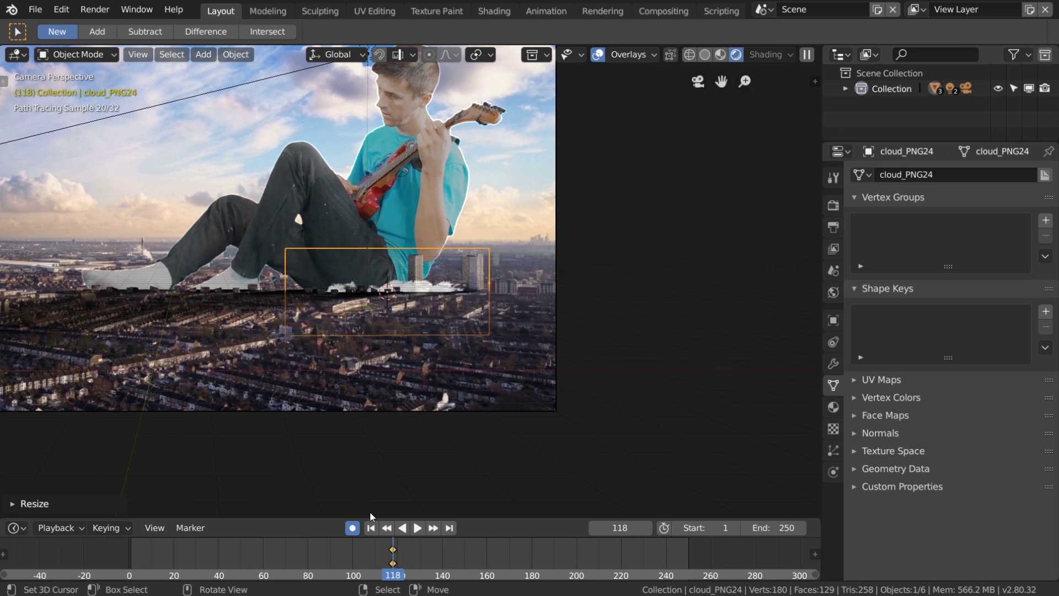
Step: Turn off auto keying and delete the cloud plane's keyframes at frame 118
{"action": "left_click", "coordinate": [353, 529]}
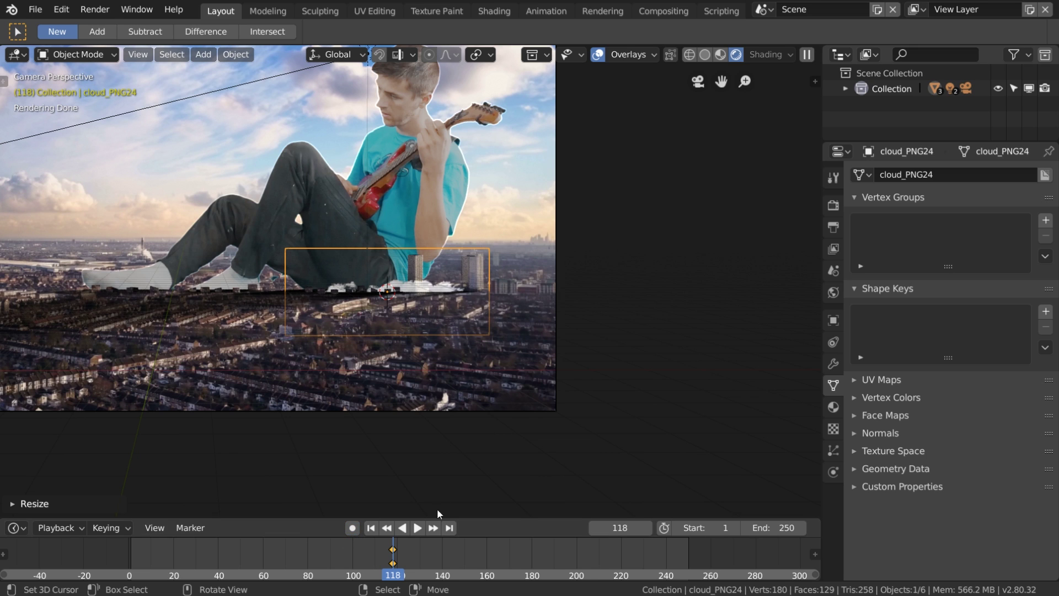
{"action": "key", "text": "x"}
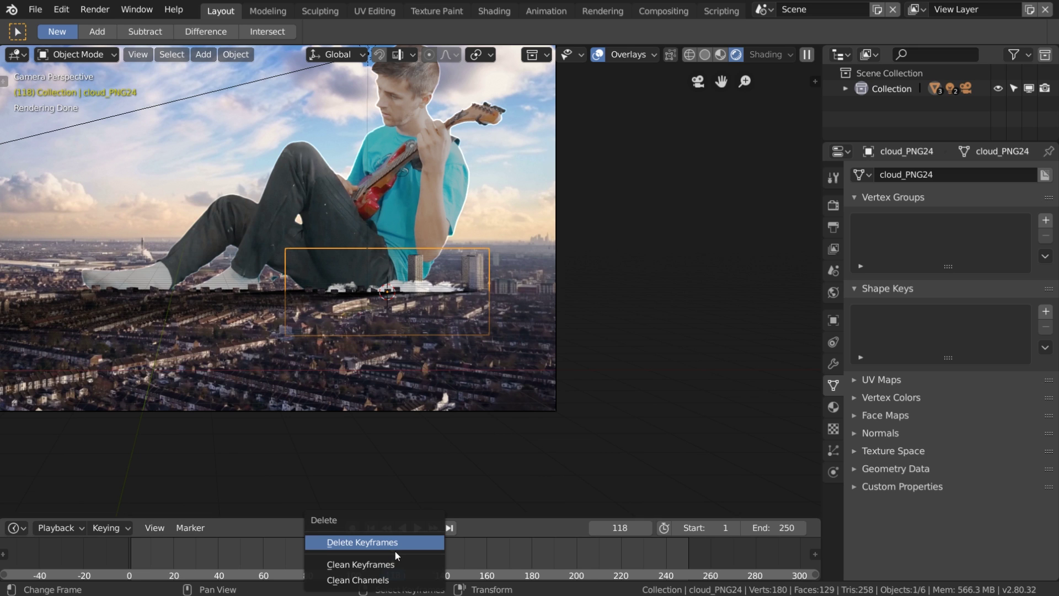
{"action": "left_click", "coordinate": [395, 551]}
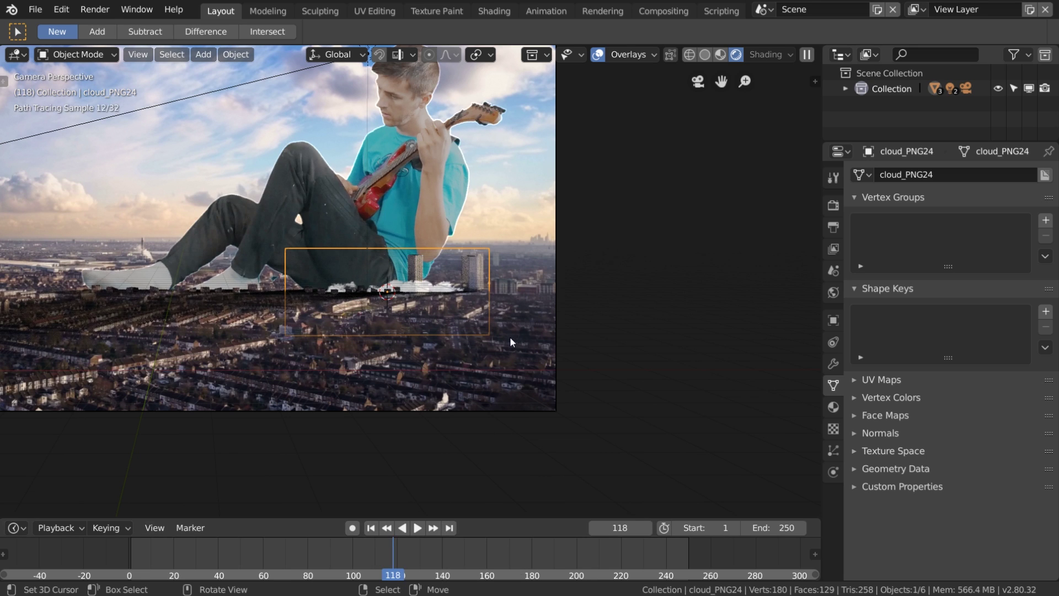
Step: Move and rescale the cloud plane so it floats across the guitarist's legs and lower torso
{"action": "key", "text": "g"}
{"action": "left_click", "coordinate": [456, 266]}
{"action": "key", "text": "s"}
{"action": "left_click", "coordinate": [538, 287]}
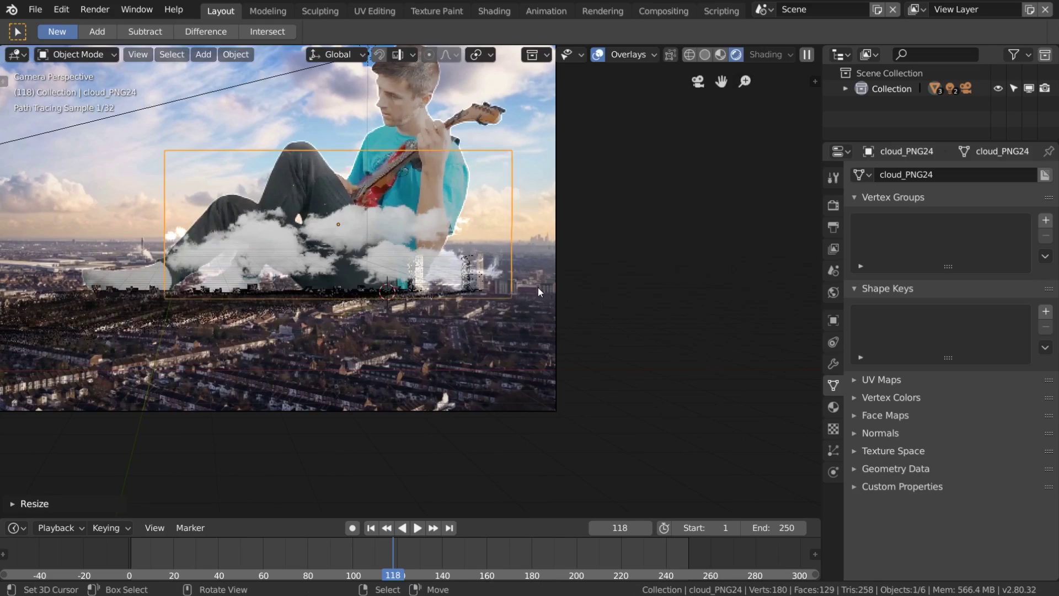
{"action": "key", "text": "g"}
{"action": "left_click", "coordinate": [532, 273]}
{"action": "key", "text": "s"}
{"action": "left_click", "coordinate": [498, 260]}
{"action": "key", "text": "g"}
{"action": "left_click", "coordinate": [506, 260]}
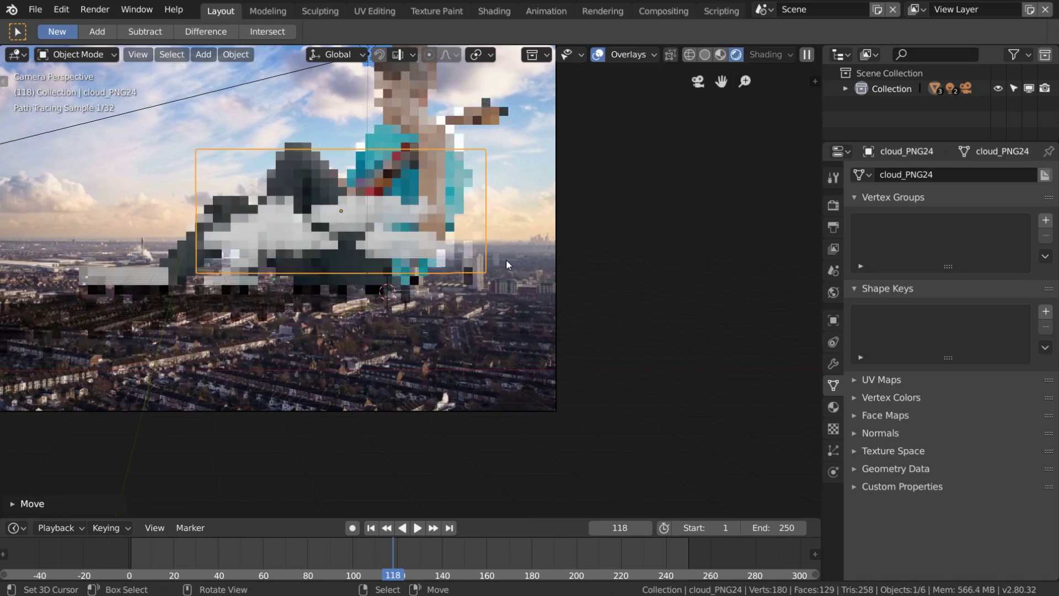
{"action": "key", "text": "s"}
{"action": "left_click", "coordinate": [499, 263]}
{"action": "key", "text": "g"}
{"action": "left_click", "coordinate": [497, 266]}
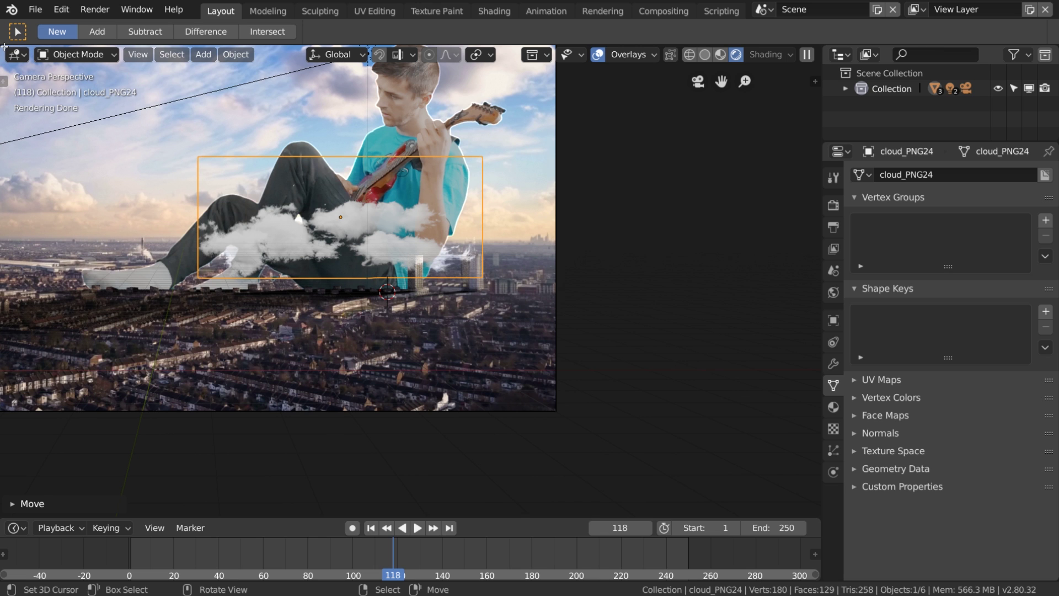
Step: Split the 3D viewport in two, make the new area a Shader Editor and hide its sidebar
{"action": "left_click_drag", "start_coordinate": [5, 47], "coordinate": [470, 63]}
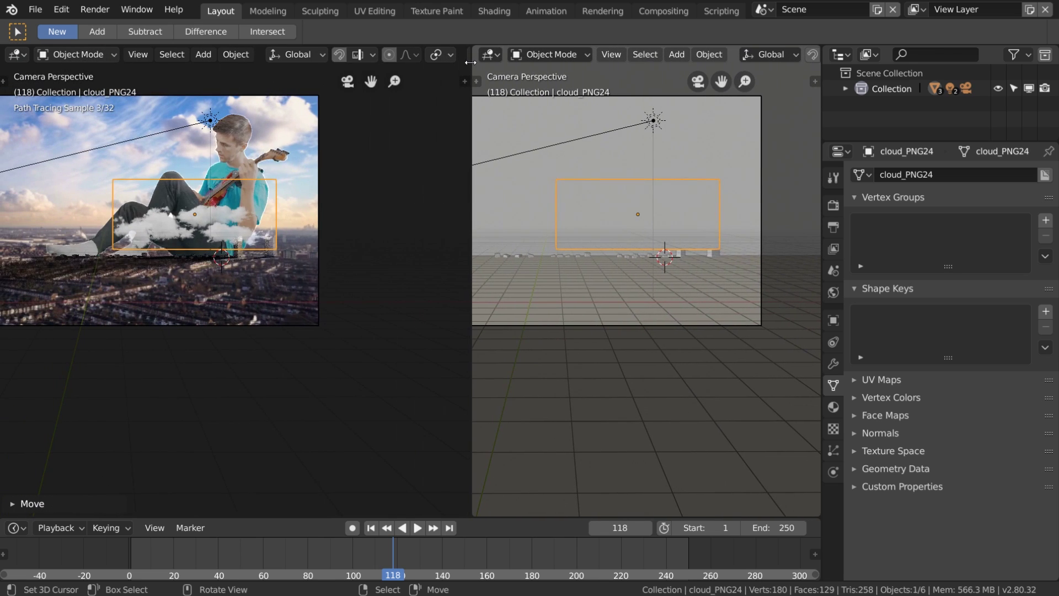
{"action": "left_click", "coordinate": [491, 56]}
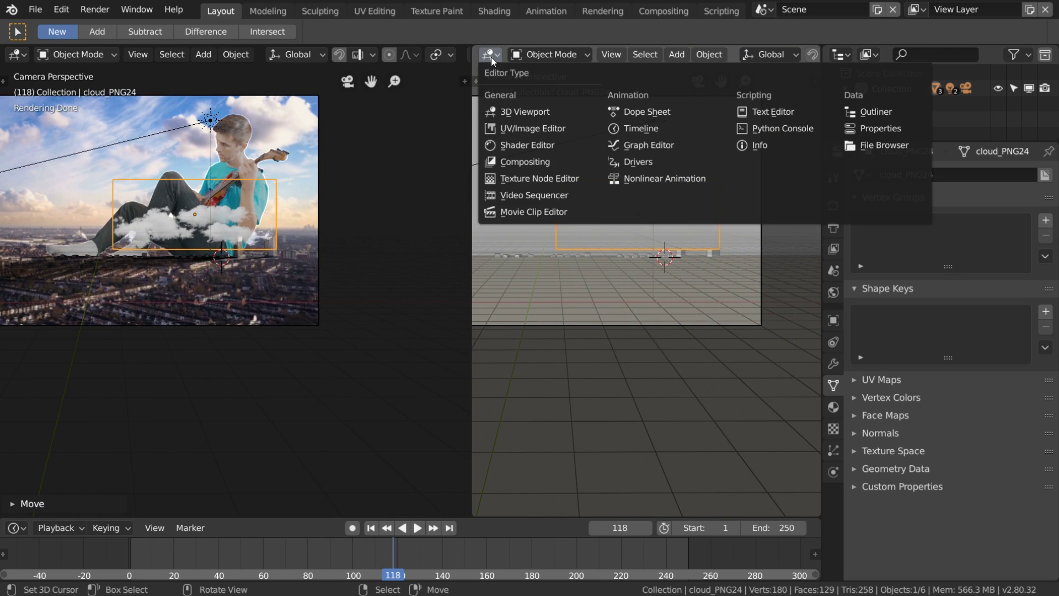
{"action": "left_click", "coordinate": [529, 145]}
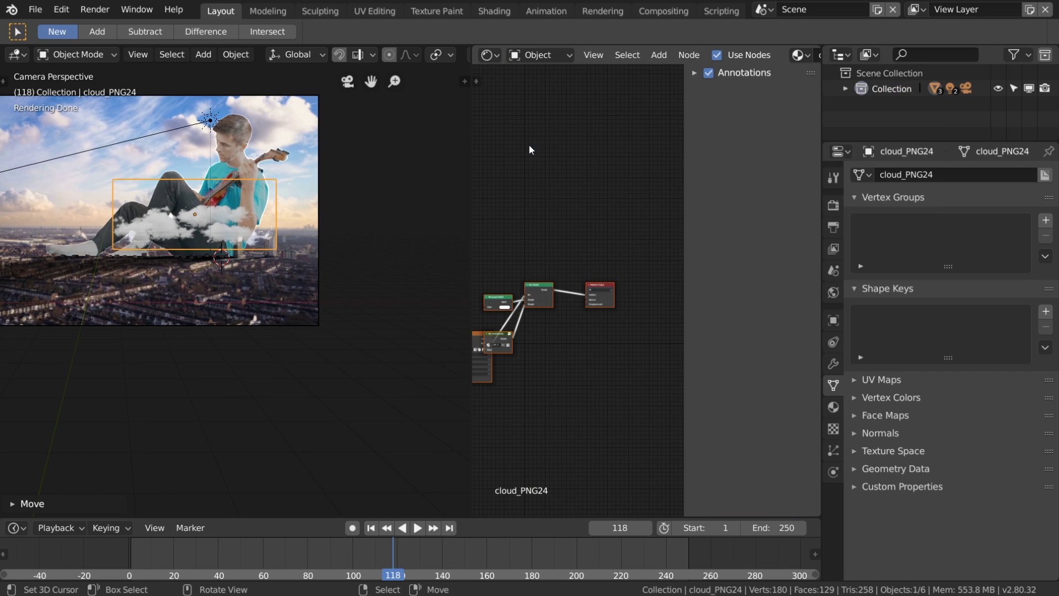
{"action": "key", "text": "n"}
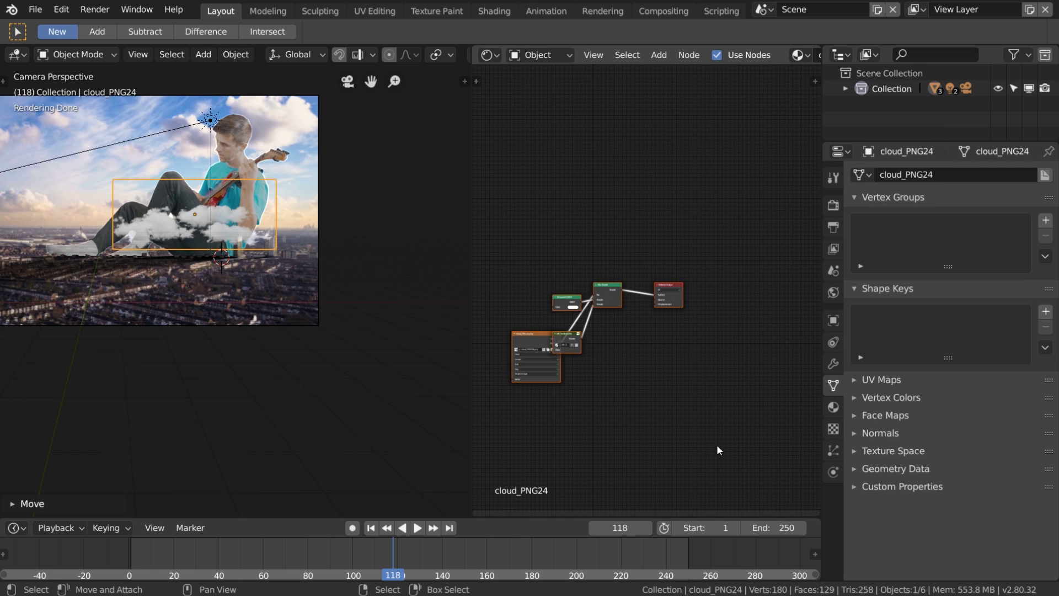
Step: Rearrange the cloud material's image texture and Transparent BSDF nodes to make room before the Mix Shader
{"action": "scroll", "coordinate": [668, 427], "scroll_direction": "up", "scroll_amount": 9}
{"action": "middle_click_drag", "start_coordinate": [563, 404], "coordinate": [687, 339]}
{"action": "left_click_drag", "start_coordinate": [561, 322], "coordinate": [490, 262]}
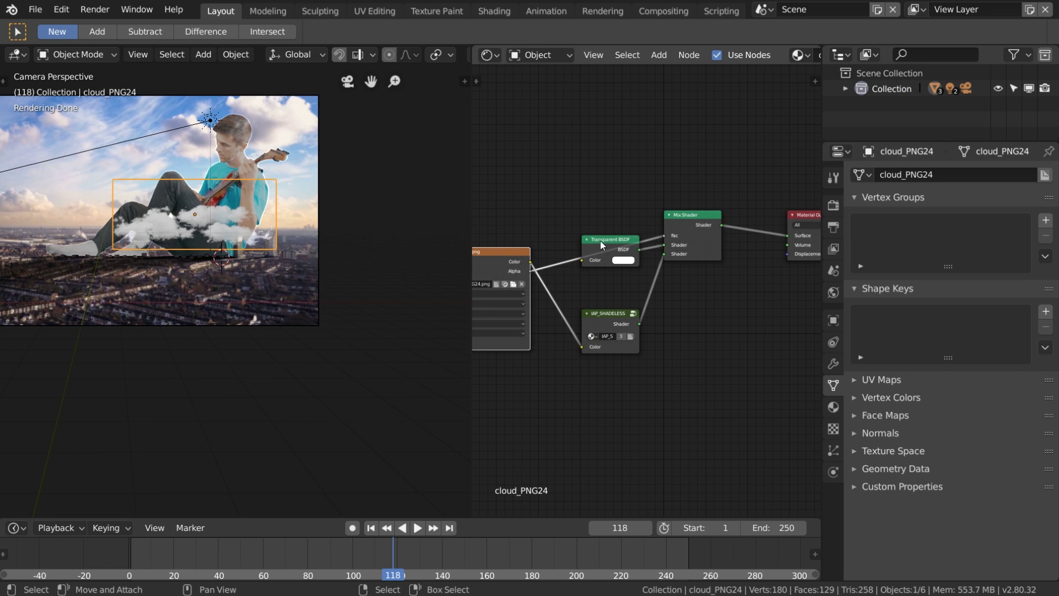
{"action": "left_click_drag", "start_coordinate": [597, 238], "coordinate": [592, 272]}
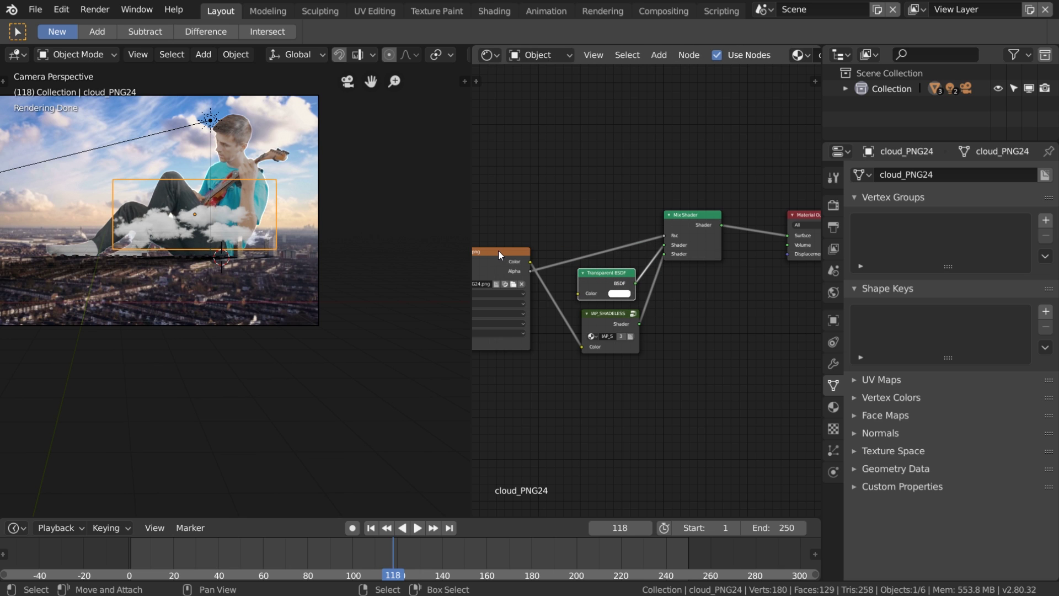
{"action": "left_click_drag", "start_coordinate": [503, 252], "coordinate": [494, 238]}
Step: Insert a ColorRamp between the cloud image's Alpha output and the Mix Shader's Fac input, placed above the other nodes
{"action": "key", "text": "shift+a"}
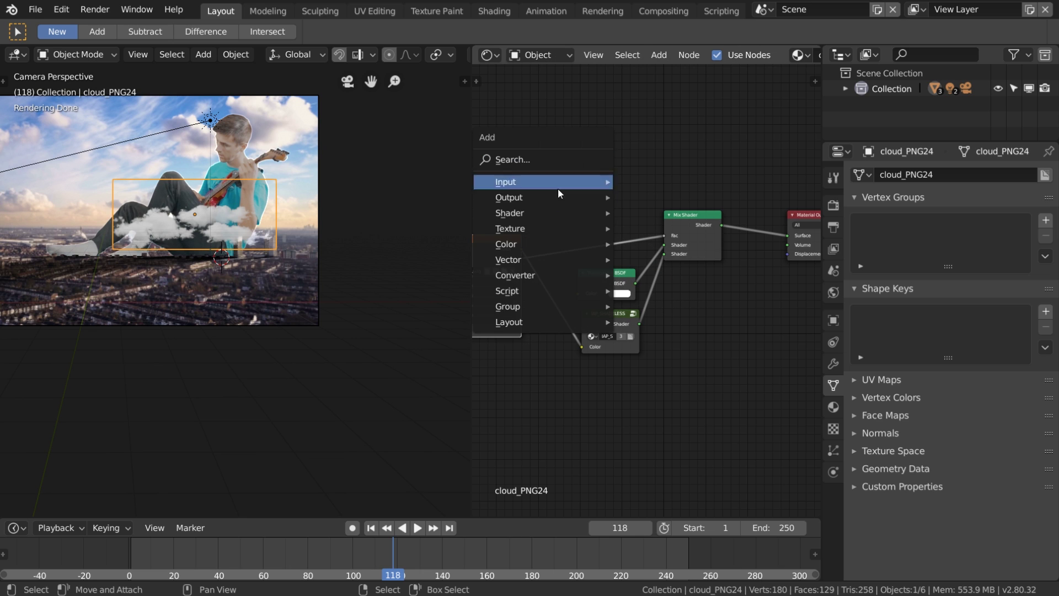
{"action": "mouse_move", "coordinate": [575, 276]}
{"action": "left_click", "coordinate": [658, 291]}
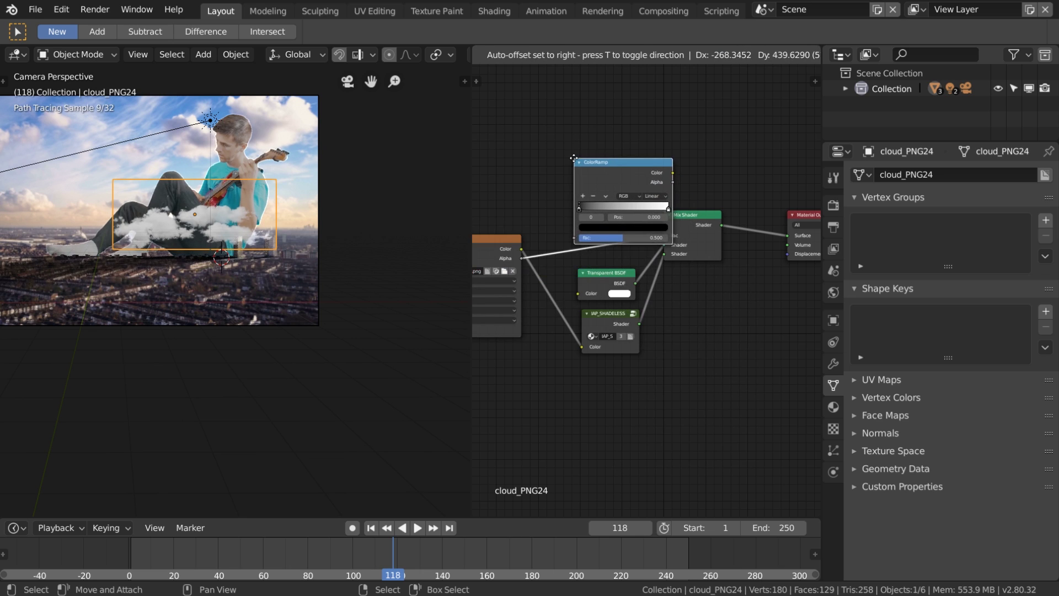
{"action": "left_click", "coordinate": [542, 172]}
{"action": "left_click_drag", "start_coordinate": [601, 177], "coordinate": [591, 156]}
{"action": "scroll", "coordinate": [611, 203], "scroll_direction": "up", "scroll_amount": 1}
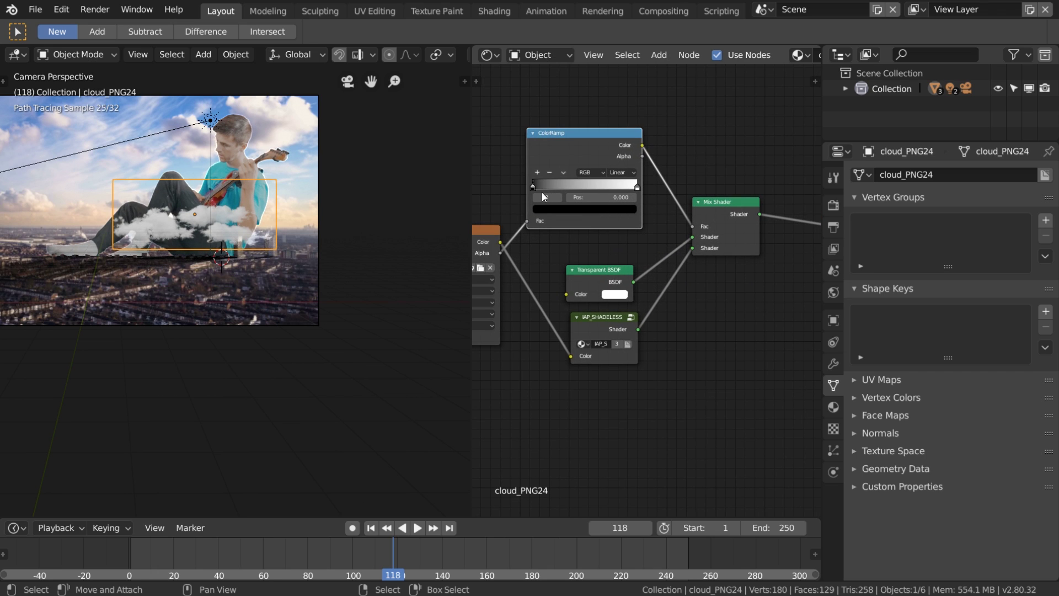
Step: Move the ColorRamp's black stop to 0.119 and white stop to 0.778, and darken the white stop to 0.042 grey
{"action": "left_click_drag", "start_coordinate": [537, 188], "coordinate": [547, 187]}
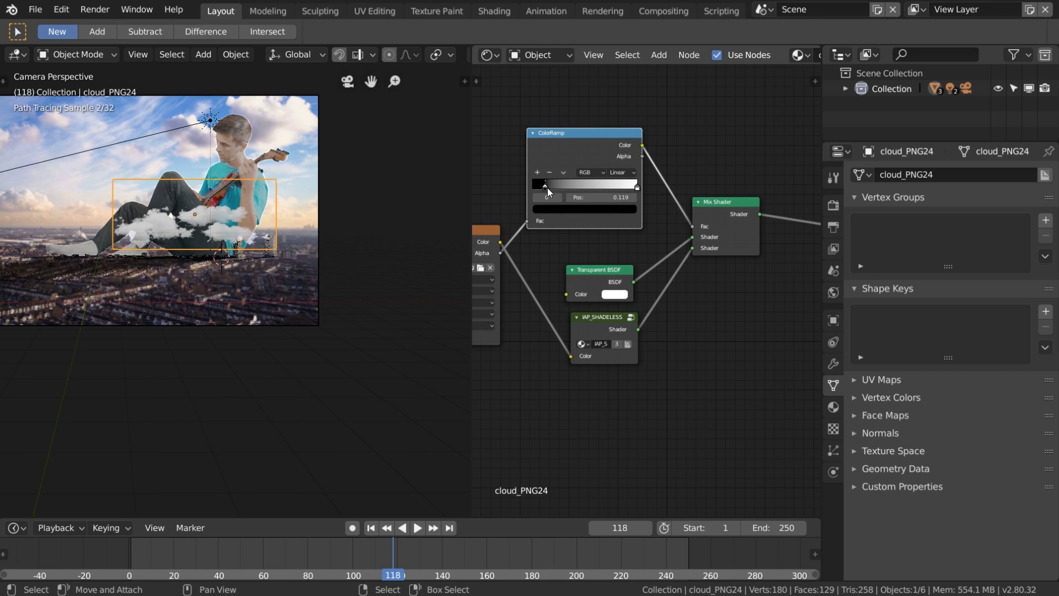
{"action": "left_click_drag", "start_coordinate": [637, 187], "coordinate": [614, 186]}
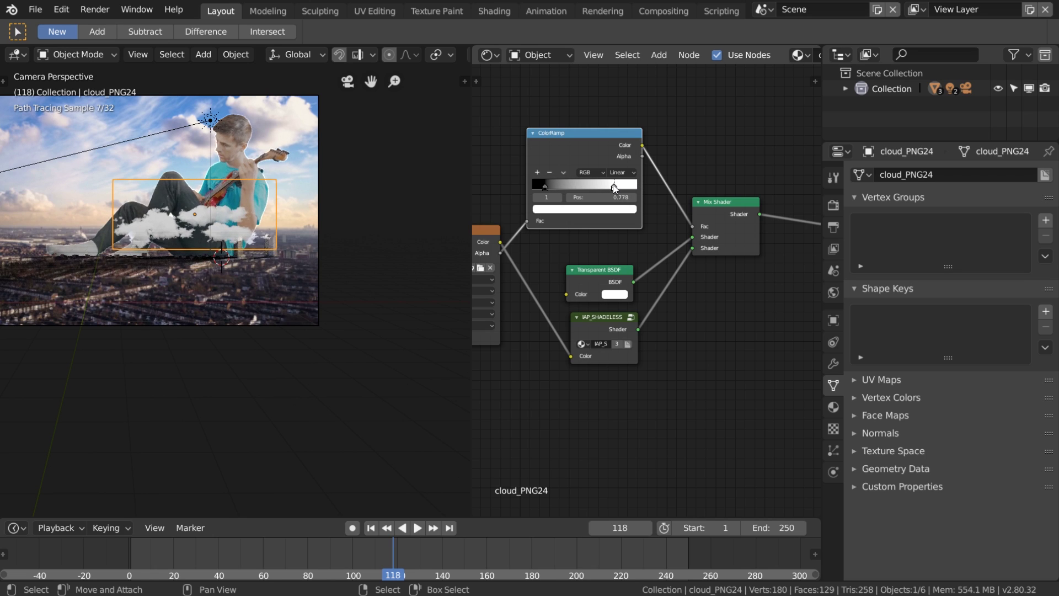
{"action": "left_click", "coordinate": [594, 210]}
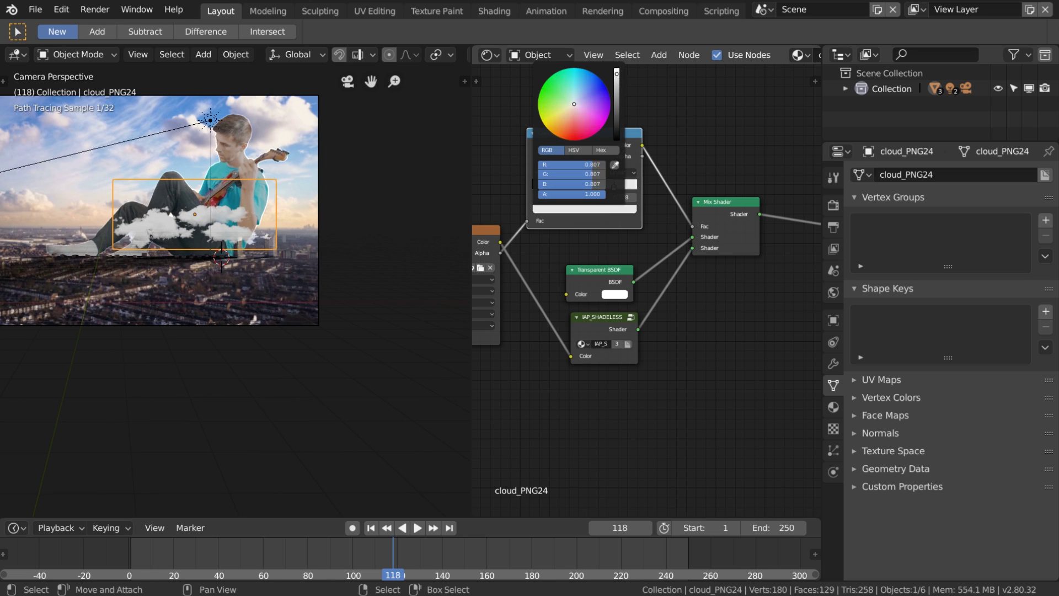
{"action": "left_click_drag", "start_coordinate": [617, 73], "coordinate": [617, 123]}
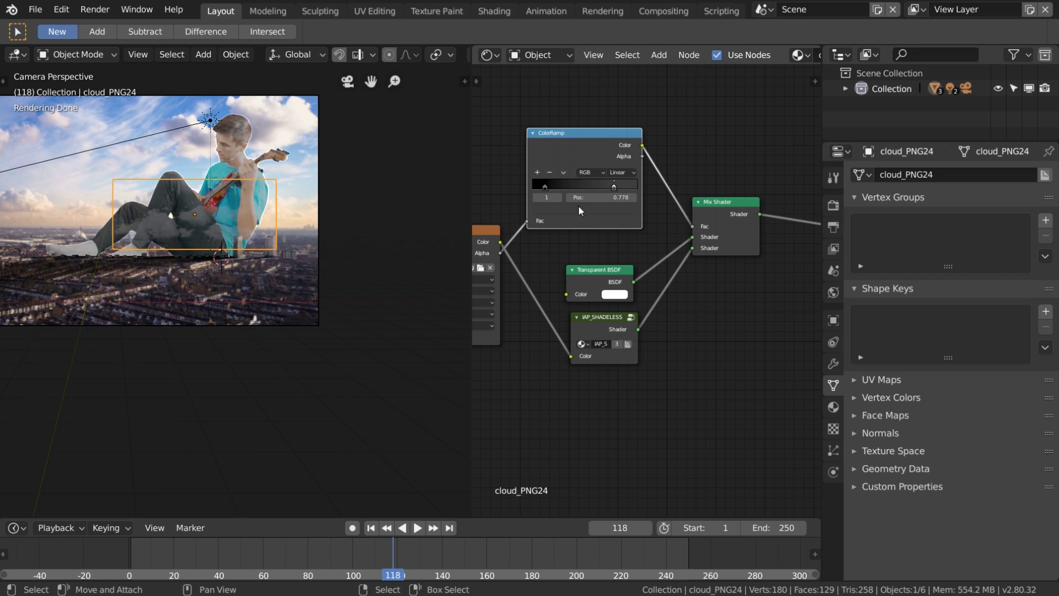
Step: Move the ColorRamp's black stop to 0.235 and slightly brighten the dark grey stop
{"action": "left_click", "coordinate": [614, 186]}
{"action": "left_click_drag", "start_coordinate": [546, 186], "coordinate": [557, 187]}
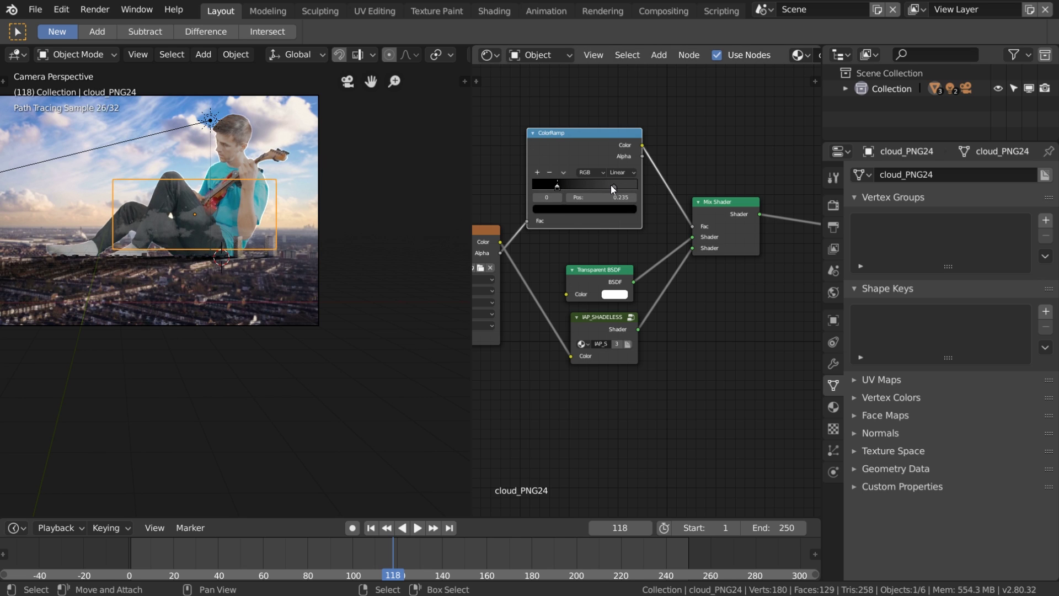
{"action": "left_click", "coordinate": [609, 209]}
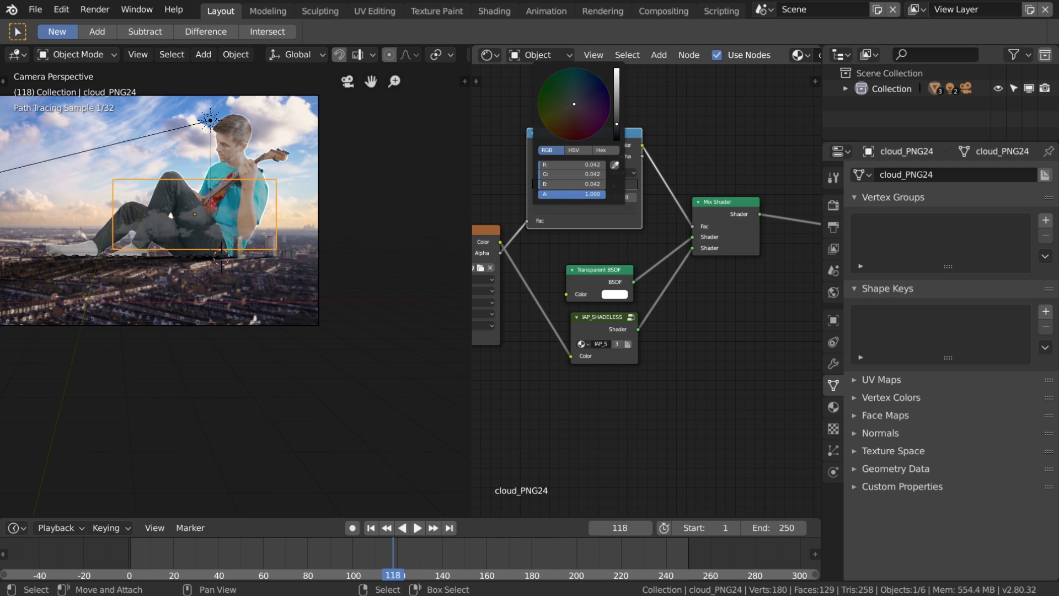
{"action": "left_click_drag", "start_coordinate": [617, 124], "coordinate": [617, 122]}
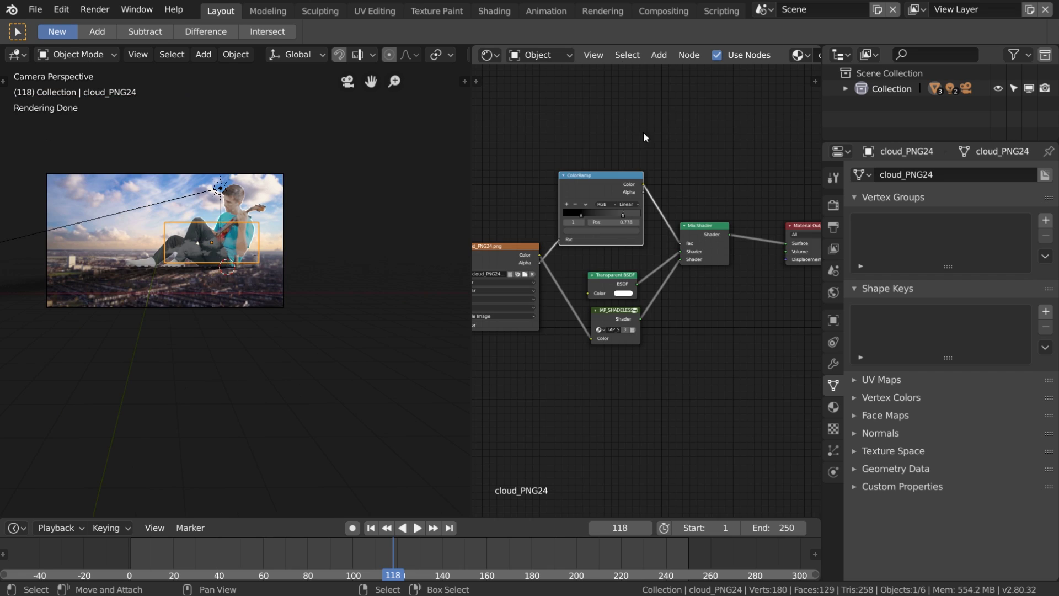
Step: Enable the Shadow and Ambient Occlusion passes for the view layer and turn on Denoising
{"action": "left_click", "coordinate": [833, 249]}
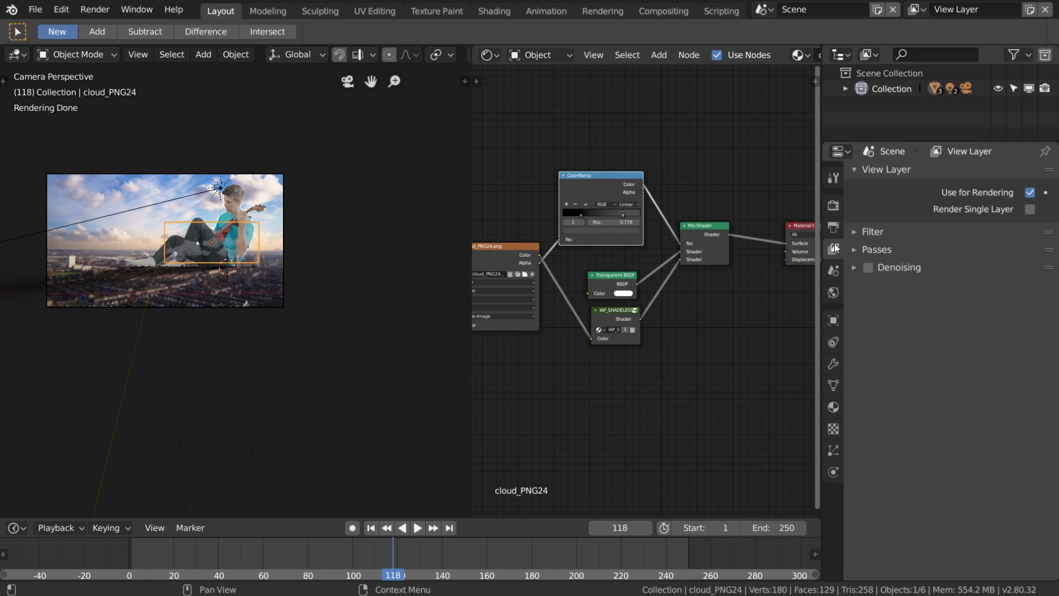
{"action": "left_click", "coordinate": [879, 251]}
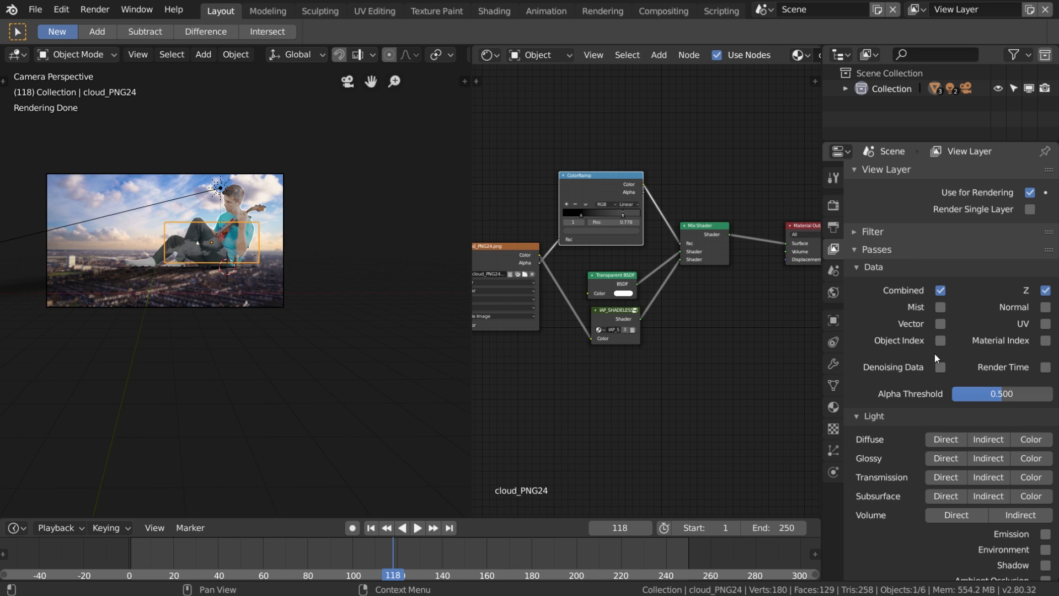
{"action": "scroll", "coordinate": [938, 358], "scroll_direction": "down", "scroll_amount": 4}
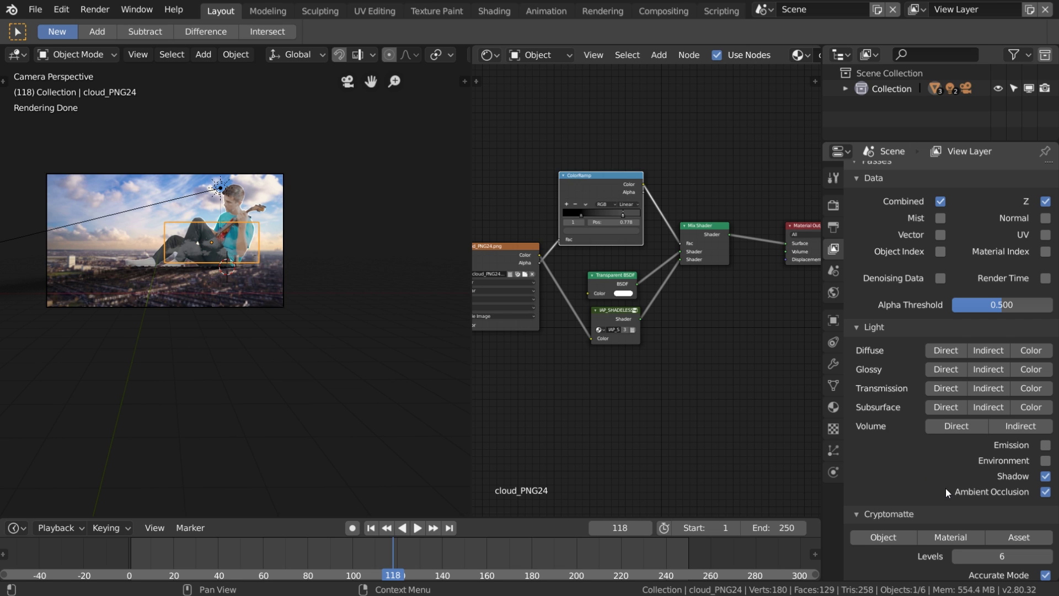
{"action": "scroll", "coordinate": [984, 464], "scroll_direction": "down", "scroll_amount": 2}
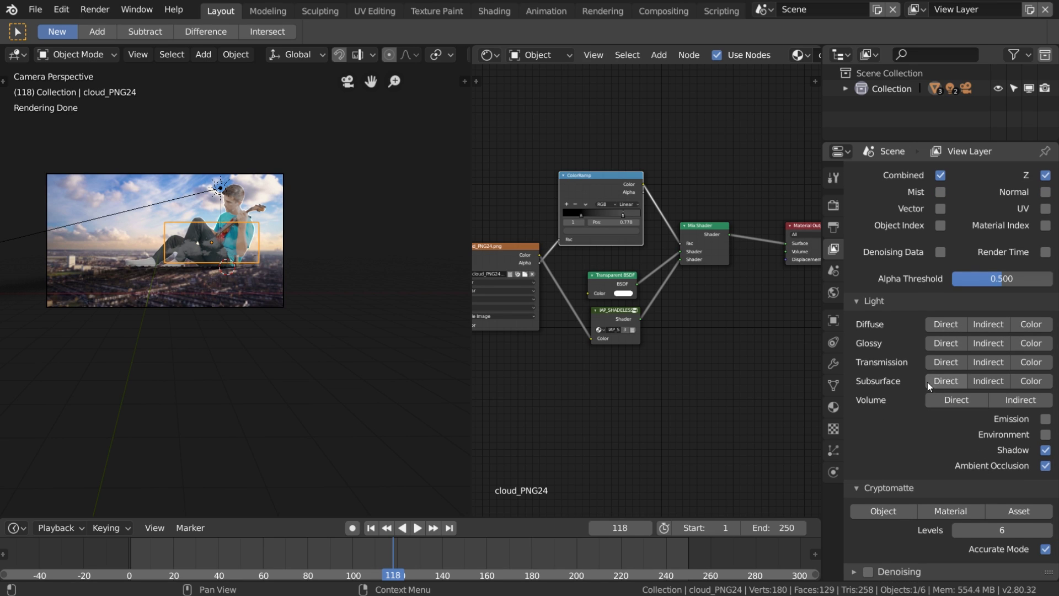
{"action": "left_click", "coordinate": [868, 572]}
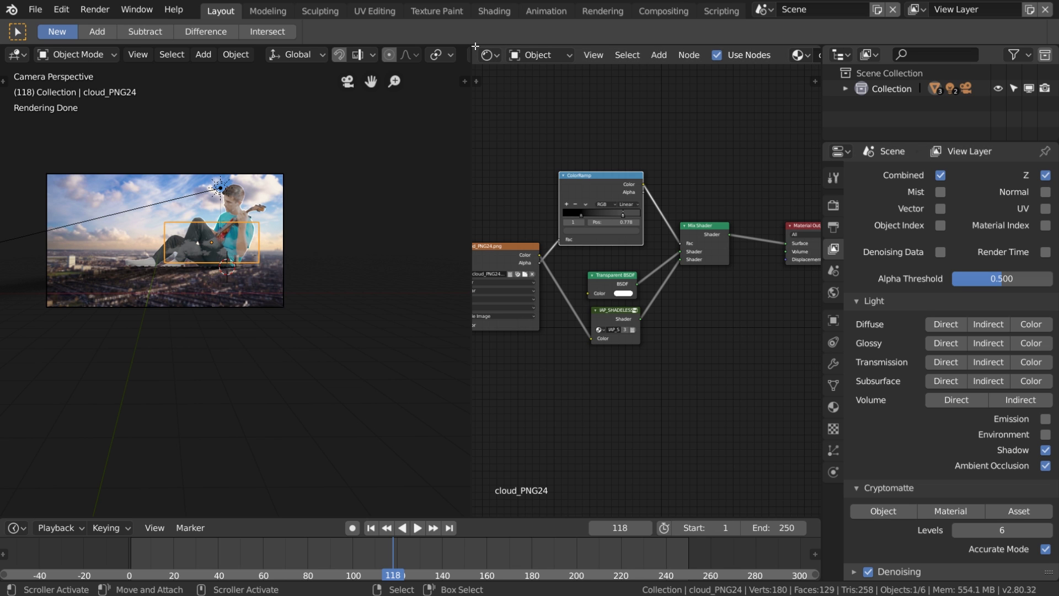
Step: Merge the 3D viewport into the Shader Editor area and switch to the Compositing workspace
{"action": "key", "text": "ctrl+space"}
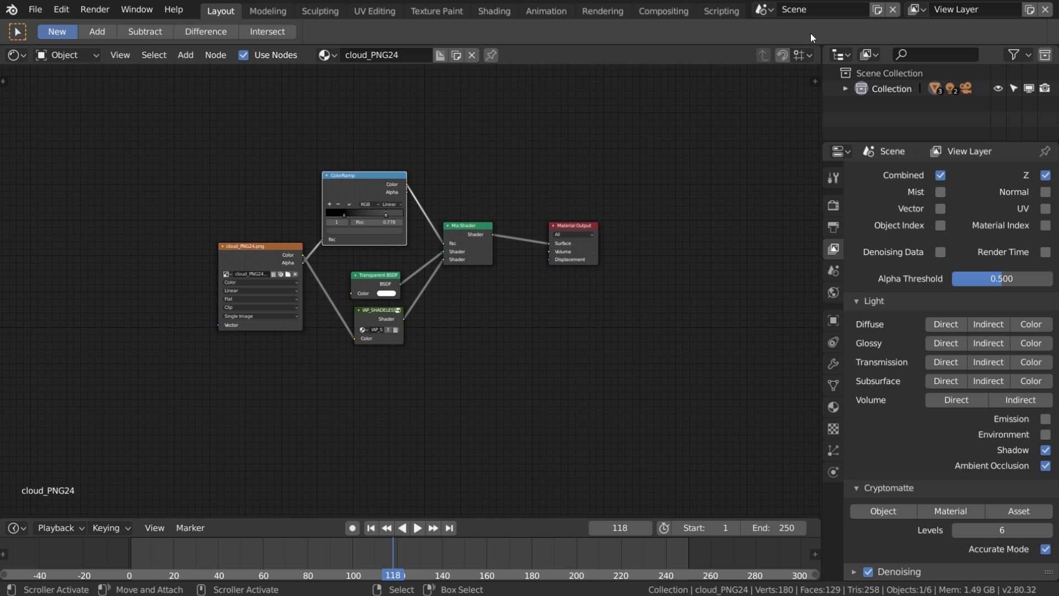
{"action": "left_click", "coordinate": [670, 11]}
{"action": "scroll", "coordinate": [425, 178], "scroll_direction": "down", "scroll_amount": 3}
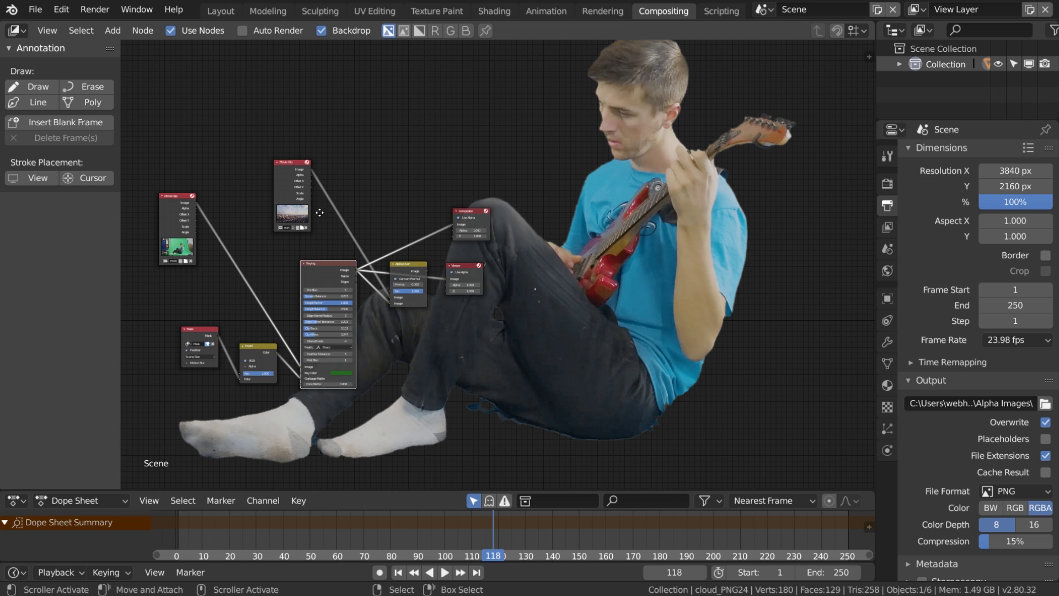
Step: Add a Render Layers node to the compositor and connect its Image output to the Composite and Viewer nodes
{"action": "middle_click_drag", "start_coordinate": [347, 212], "coordinate": [220, 281]}
{"action": "scroll", "coordinate": [399, 174], "scroll_direction": "up", "scroll_amount": 2}
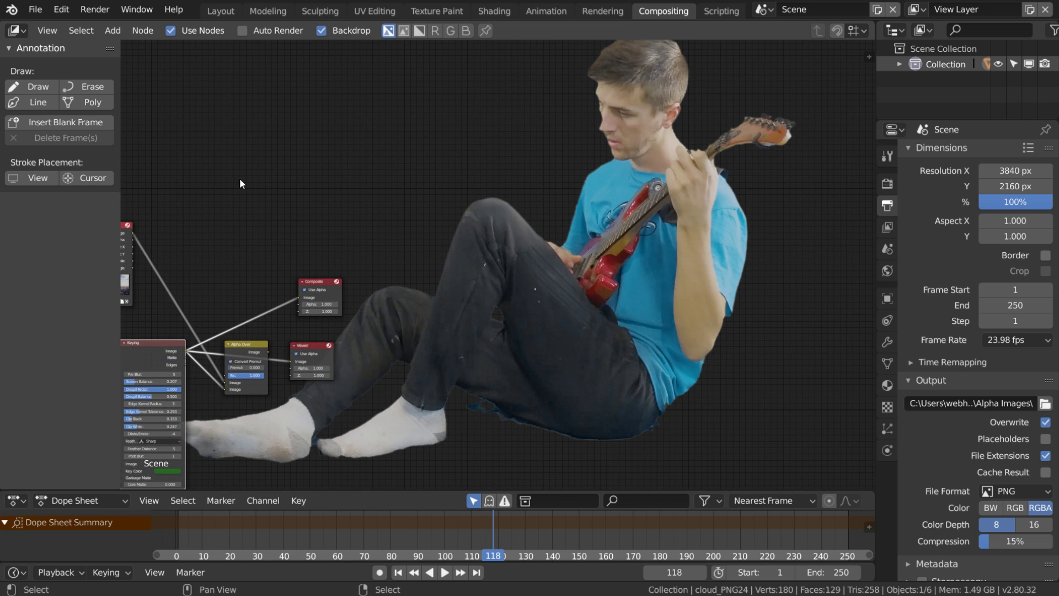
{"action": "key", "text": "shift+a"}
{"action": "mouse_move", "coordinate": [199, 133]}
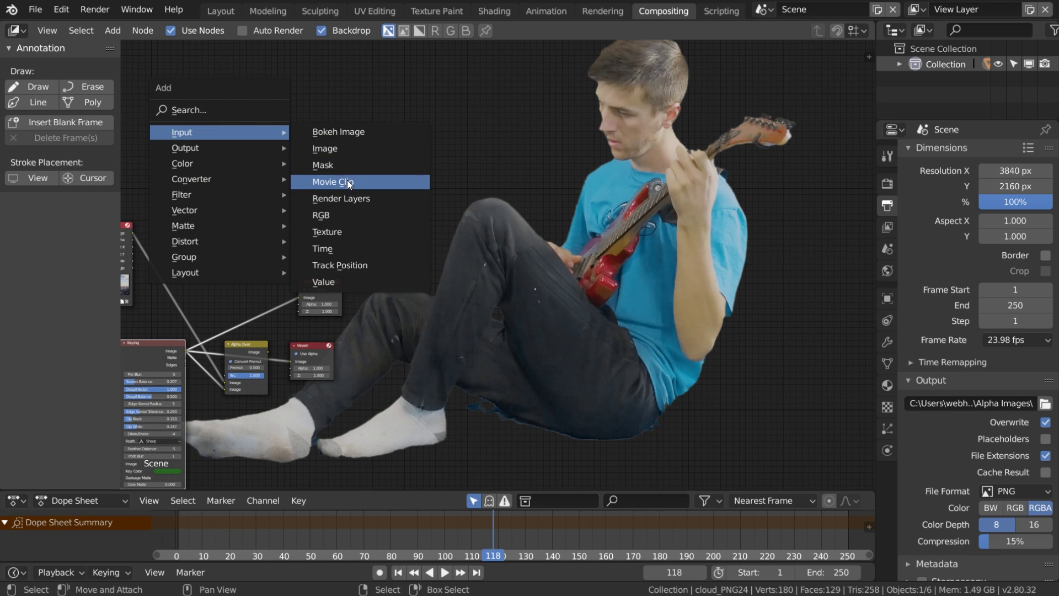
{"action": "left_click", "coordinate": [343, 198]}
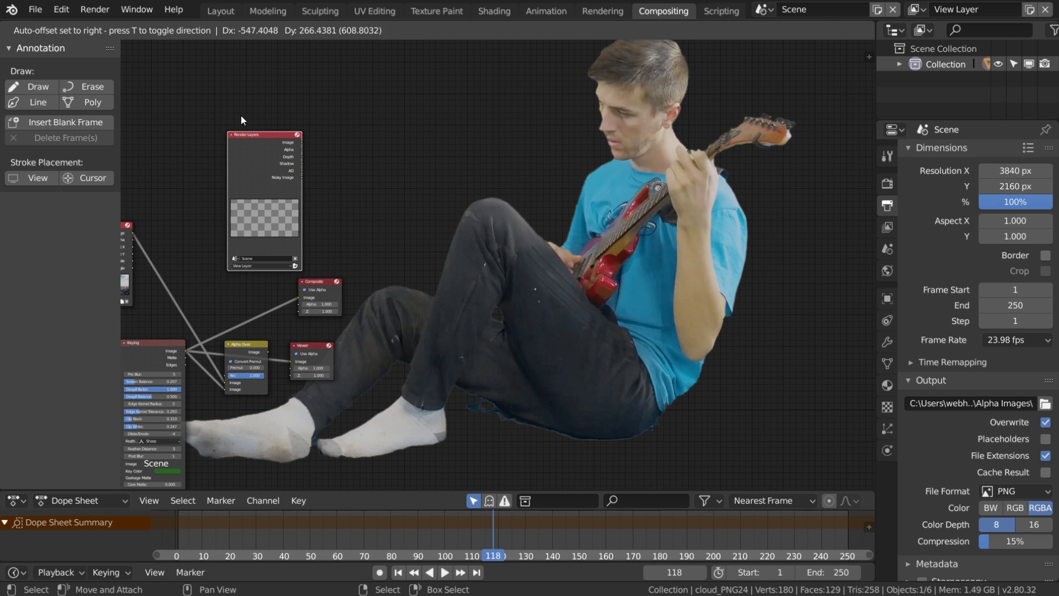
{"action": "left_click", "coordinate": [239, 99]}
{"action": "left_click_drag", "start_coordinate": [312, 125], "coordinate": [302, 295]}
{"action": "left_click_drag", "start_coordinate": [312, 125], "coordinate": [583, 153]}
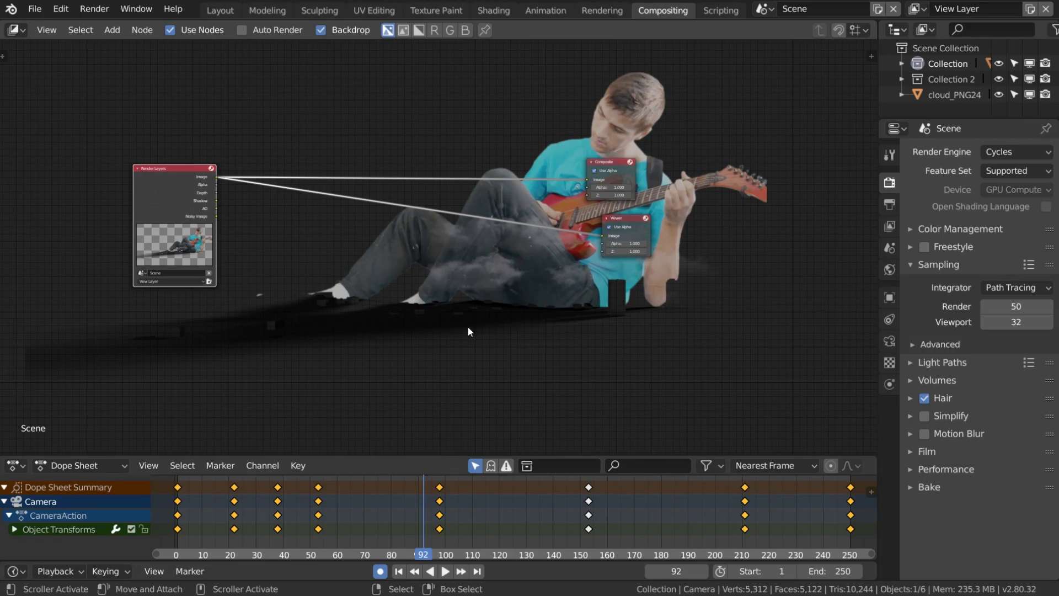
Step: Insert an Alpha Over node between Render Layers and the Viewer, feeding the render into its second Image input
{"action": "left_click", "coordinate": [36, 9]}
{"action": "scroll", "coordinate": [354, 230], "scroll_direction": "up", "scroll_amount": 2}
{"action": "middle_click_drag", "start_coordinate": [401, 234], "coordinate": [447, 232]}
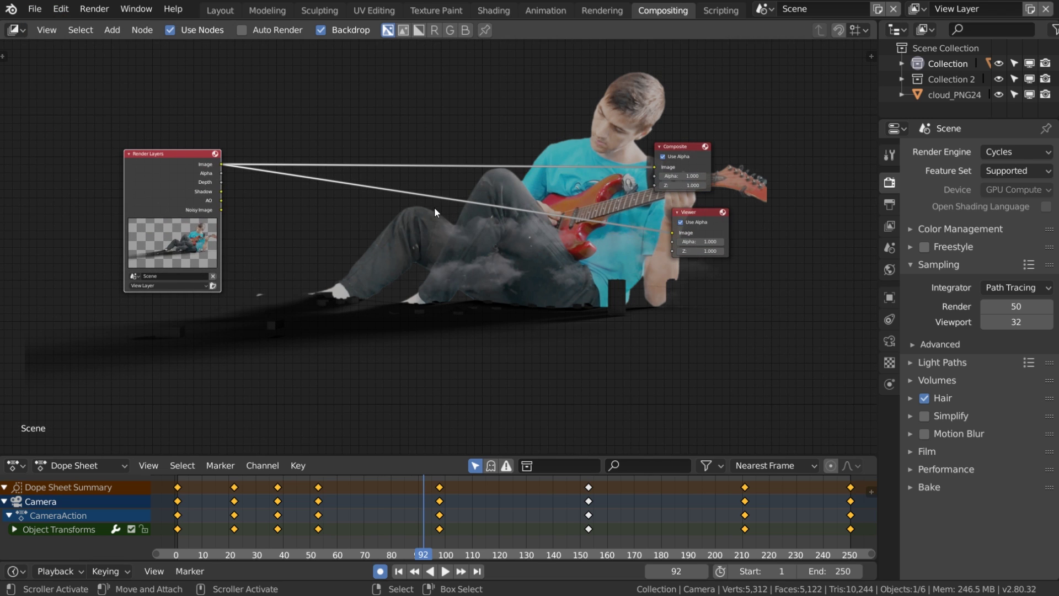
{"action": "key", "text": "shift+a"}
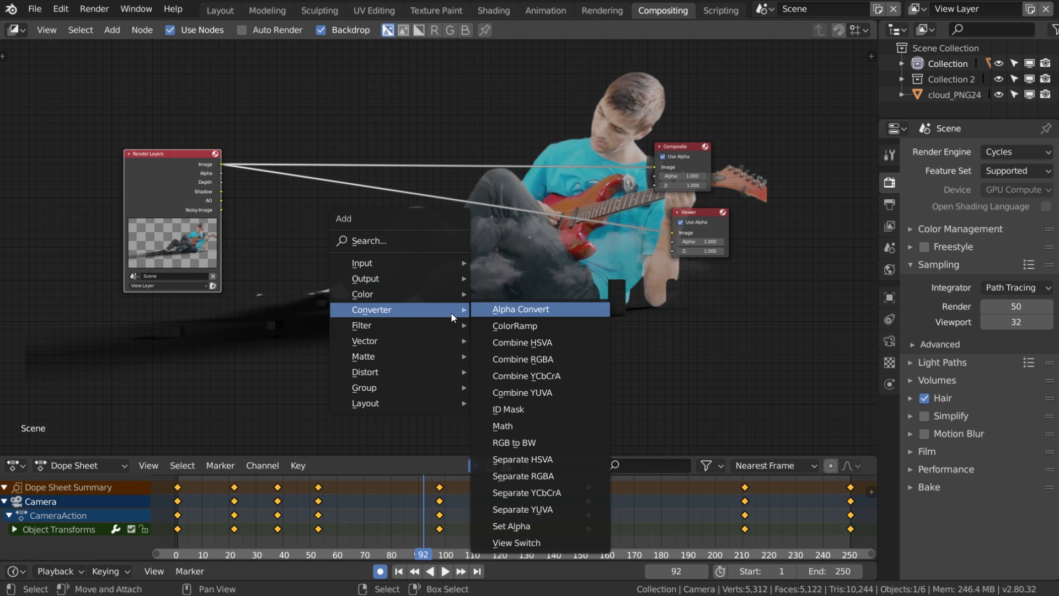
{"action": "mouse_move", "coordinate": [386, 292]}
{"action": "left_click", "coordinate": [493, 294]}
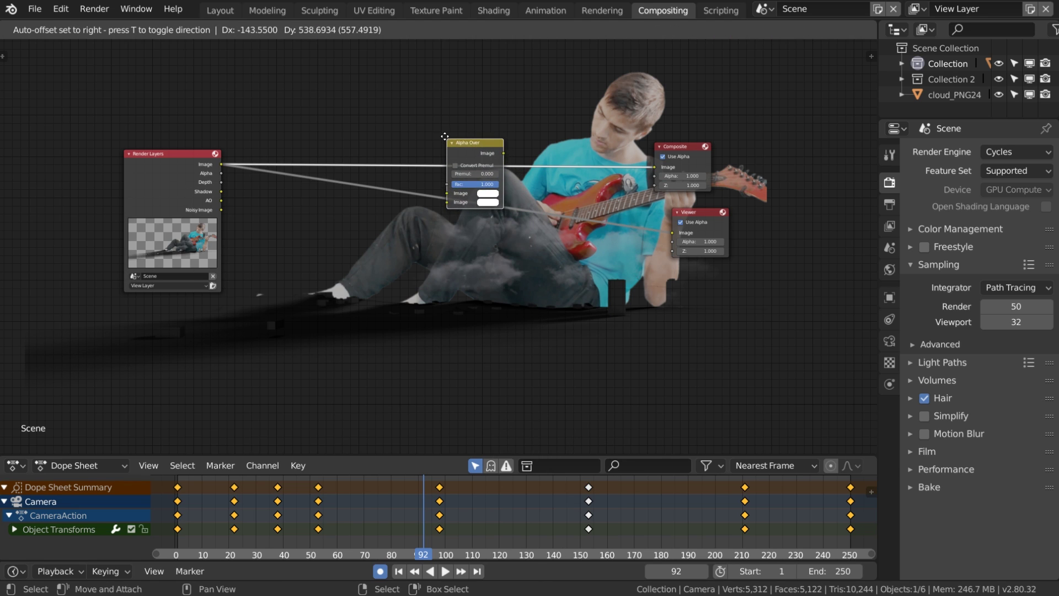
{"action": "left_click", "coordinate": [435, 199]}
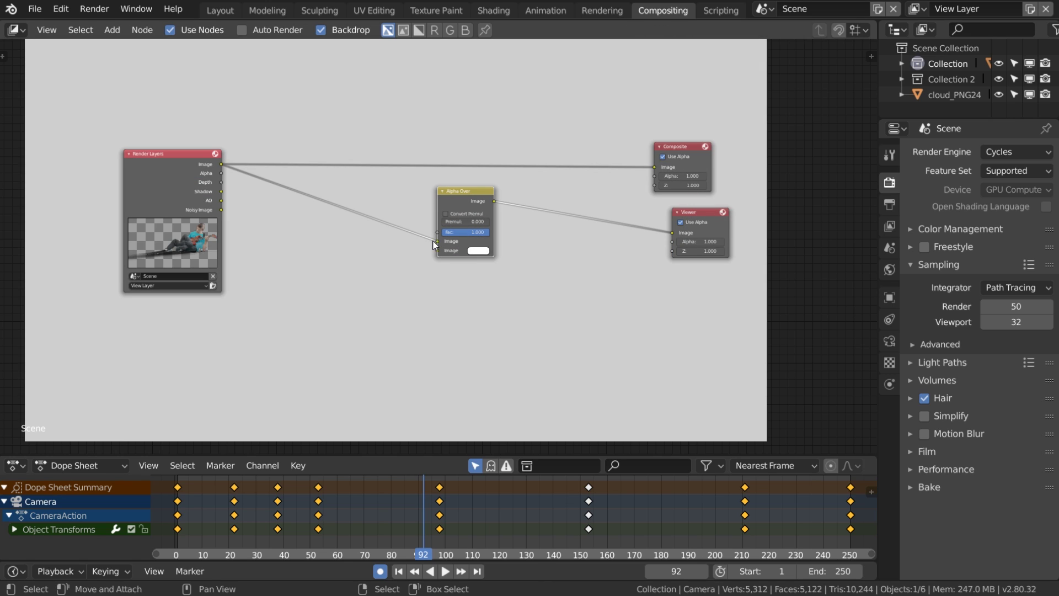
{"action": "left_click_drag", "start_coordinate": [432, 241], "coordinate": [435, 250]}
Step: Add a Movie Clip node below Render Layers and assign it the existing D1080 north-london suburb clip
{"action": "middle_click_drag", "start_coordinate": [495, 268], "coordinate": [476, 157]}
{"action": "key", "text": "shift+a"}
{"action": "mouse_move", "coordinate": [219, 241]}
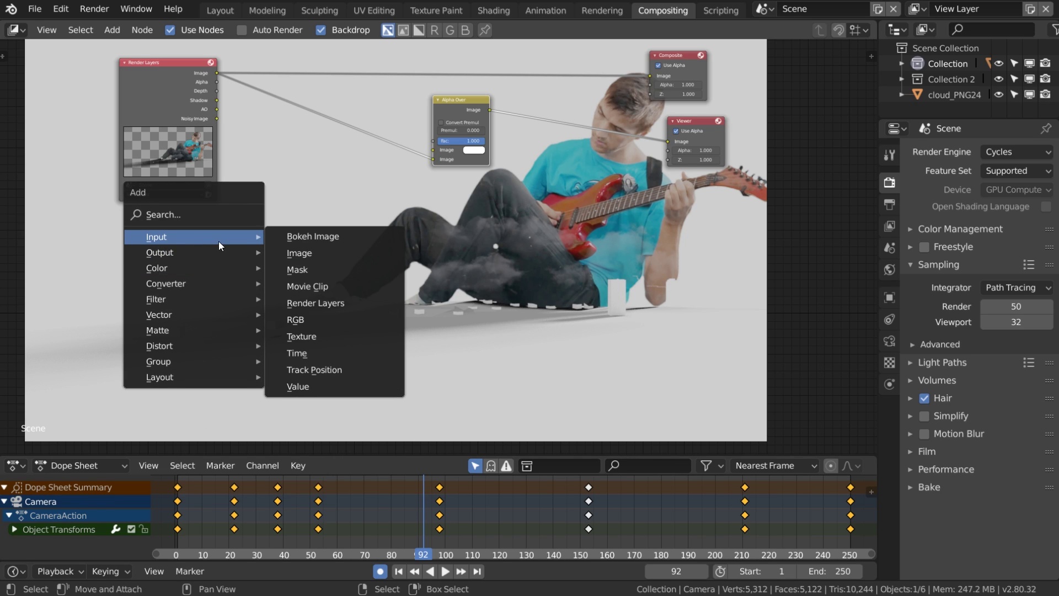
{"action": "left_click", "coordinate": [321, 287]}
{"action": "left_click", "coordinate": [227, 270]}
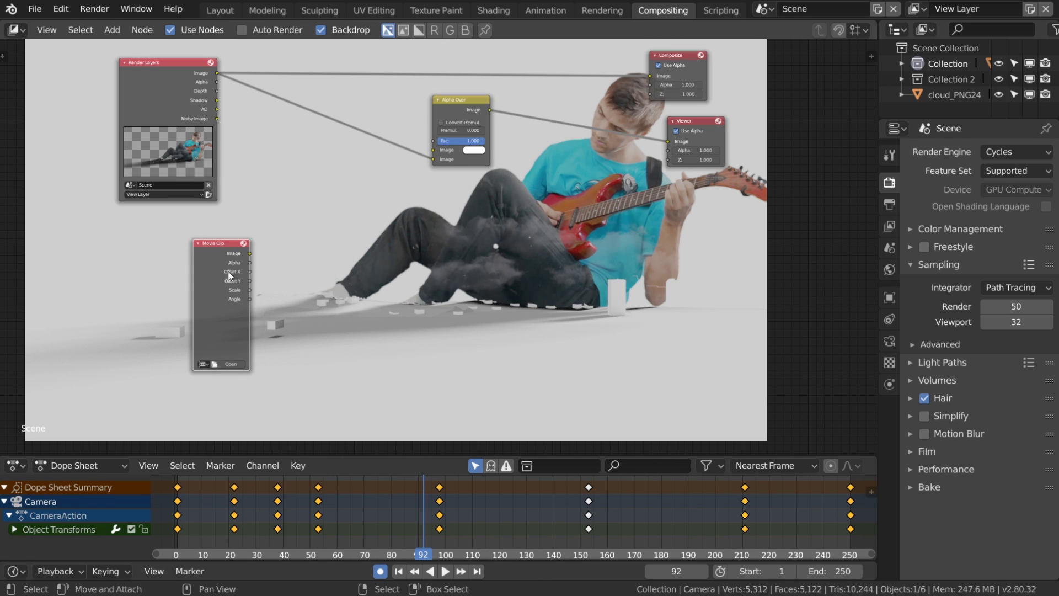
{"action": "left_click", "coordinate": [203, 363]}
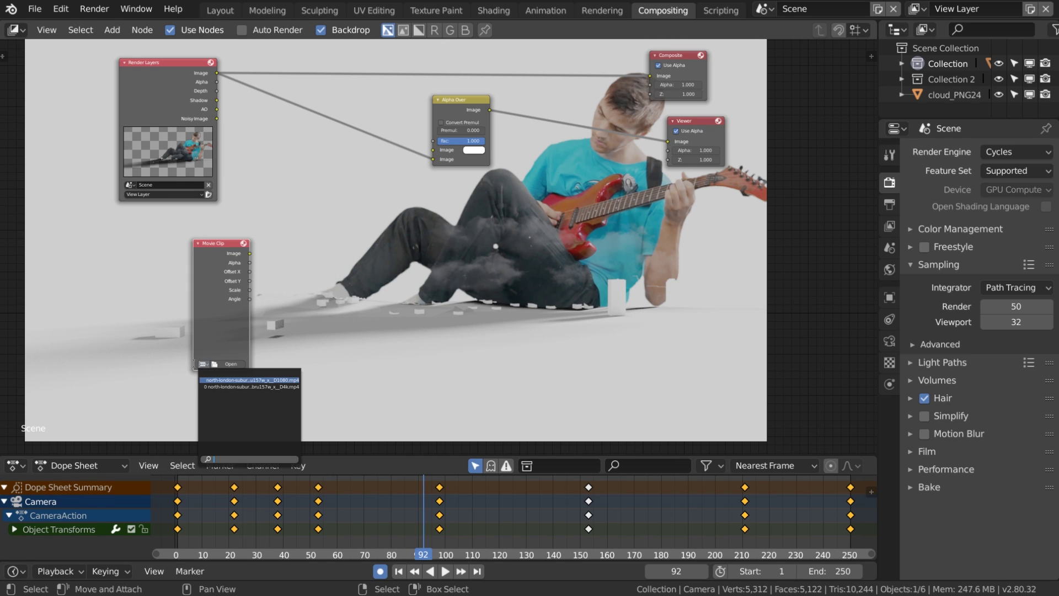
{"action": "left_click", "coordinate": [260, 380]}
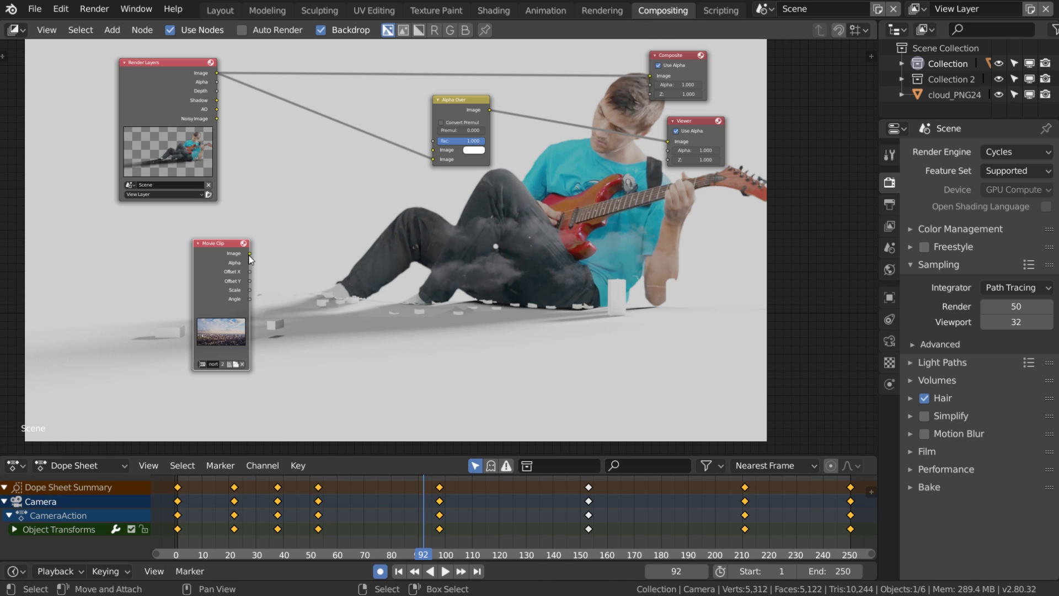
Step: Connect the Movie Clip's Image to Alpha Over's first Image input and move the Movie Clip node farther from it
{"action": "left_click_drag", "start_coordinate": [250, 254], "coordinate": [433, 151]}
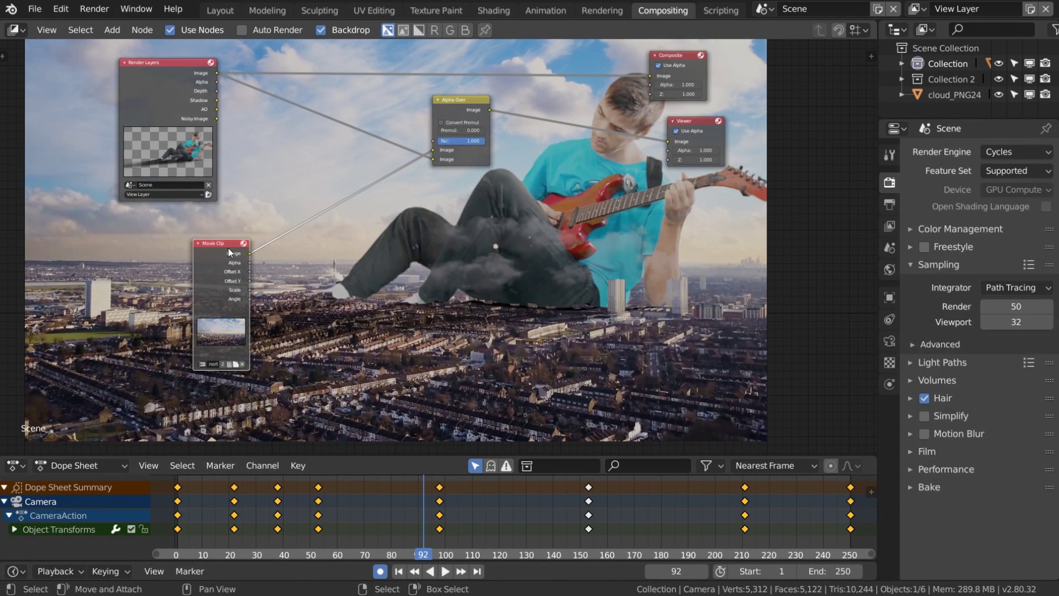
{"action": "left_click_drag", "start_coordinate": [230, 251], "coordinate": [160, 251]}
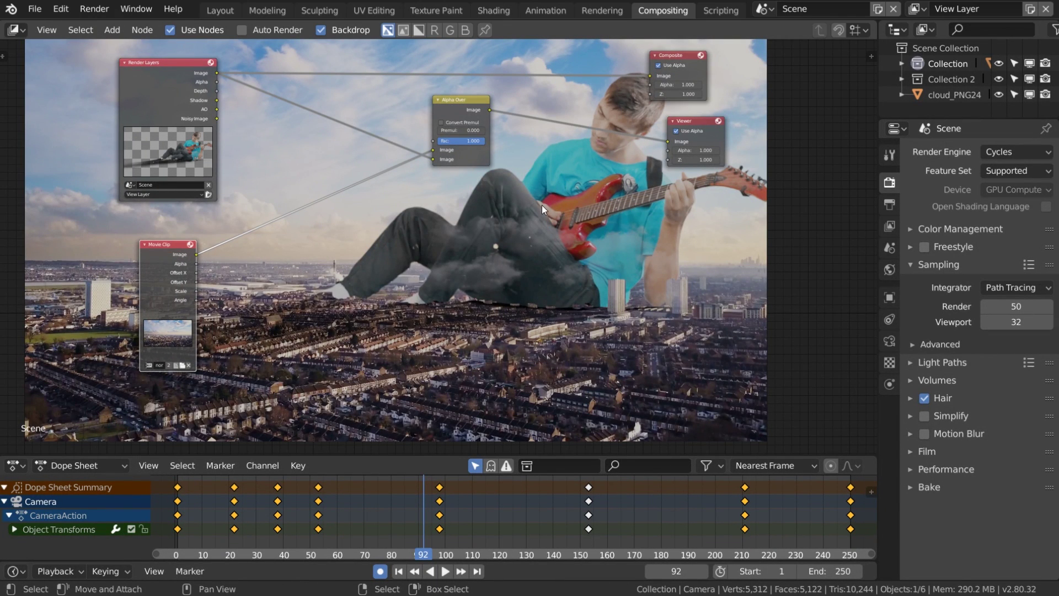
{"action": "middle_click_drag", "start_coordinate": [586, 247], "coordinate": [526, 242]}
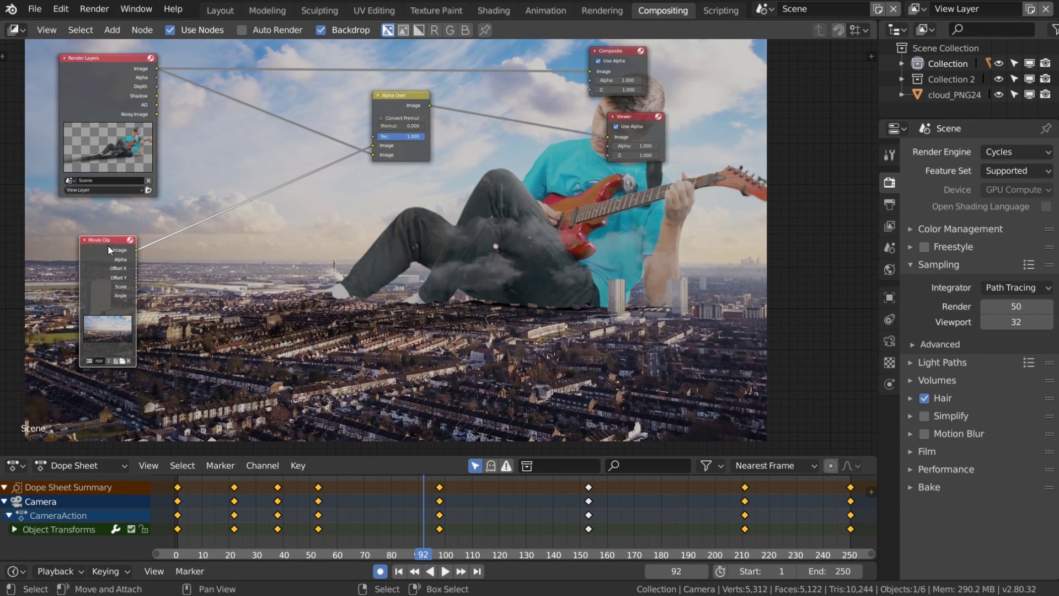
{"action": "left_click_drag", "start_coordinate": [109, 250], "coordinate": [102, 273]}
{"action": "middle_click_drag", "start_coordinate": [420, 182], "coordinate": [493, 276]}
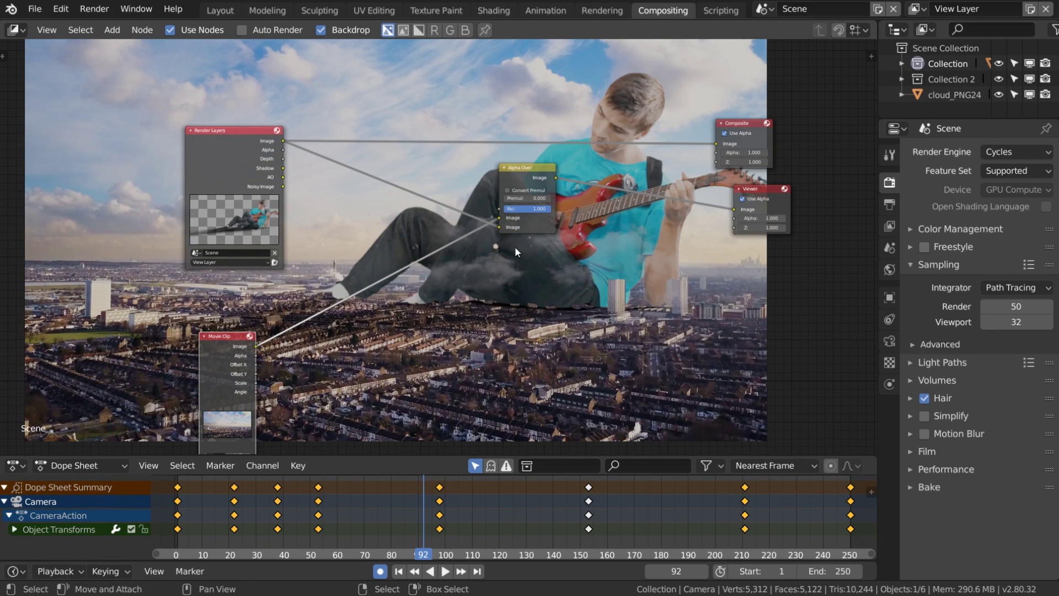
Step: Move the Render Layers node away from Alpha Over and insert a colour Mix node on the link between them
{"action": "middle_click_drag", "start_coordinate": [142, 293], "coordinate": [170, 273]}
{"action": "left_click_drag", "start_coordinate": [270, 121], "coordinate": [217, 110]}
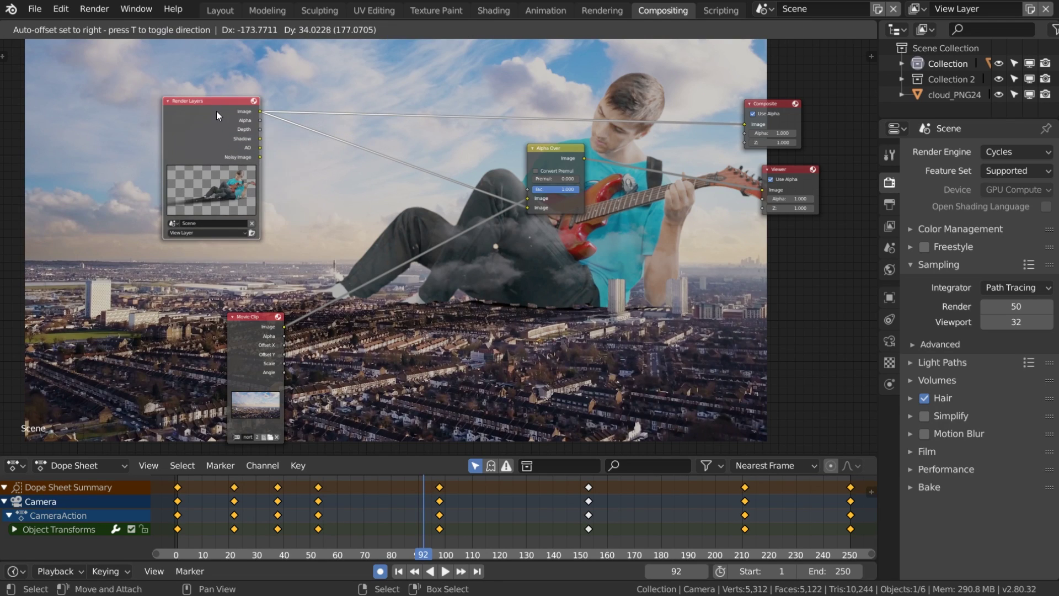
{"action": "middle_click_drag", "start_coordinate": [431, 215], "coordinate": [351, 227]}
{"action": "key", "text": "shift+a"}
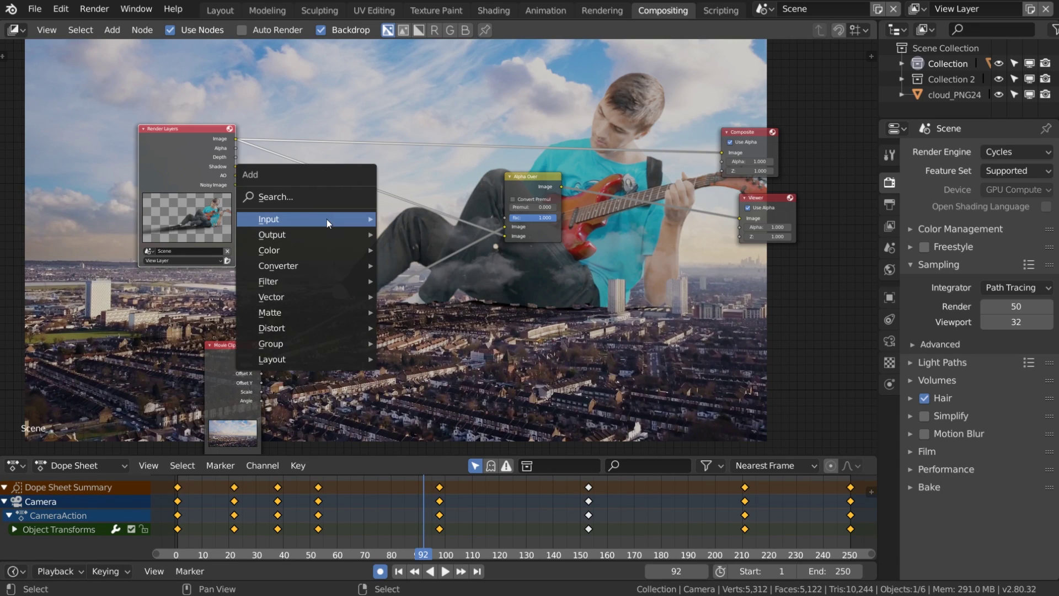
{"action": "mouse_move", "coordinate": [292, 256]}
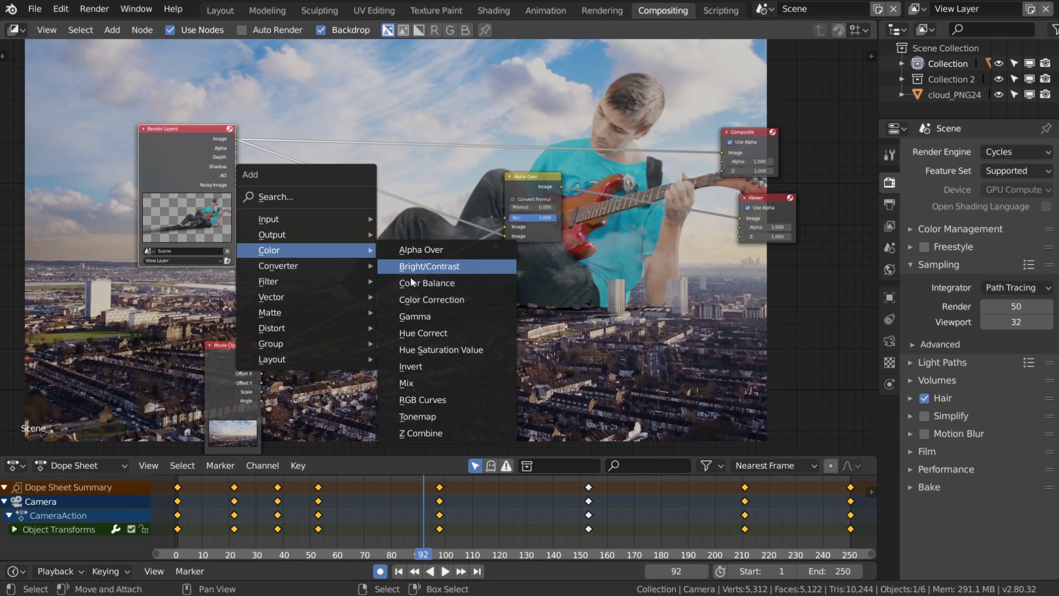
{"action": "left_click", "coordinate": [444, 382]}
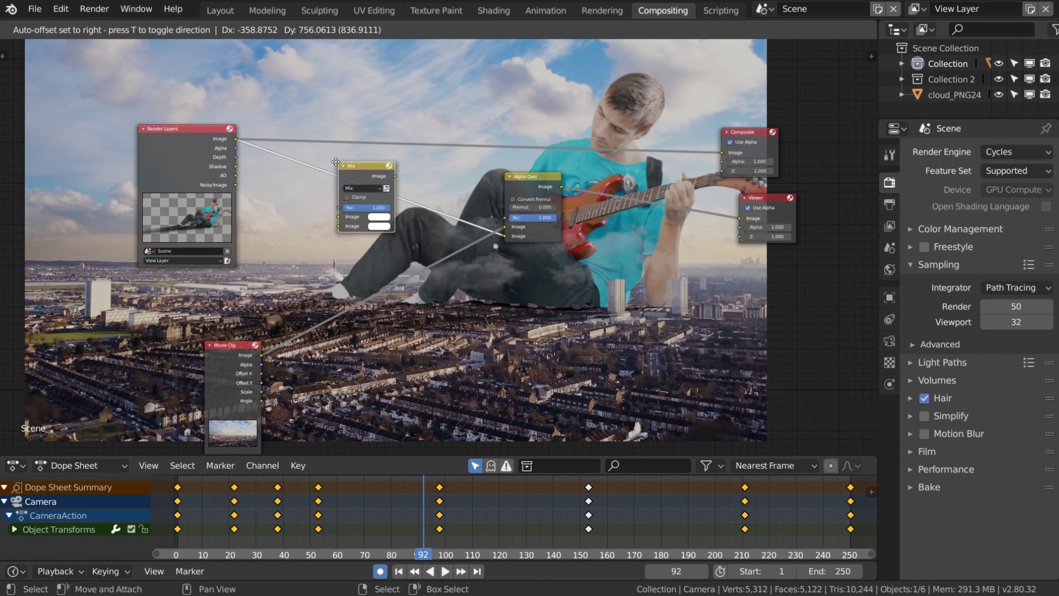
{"action": "left_click", "coordinate": [331, 162]}
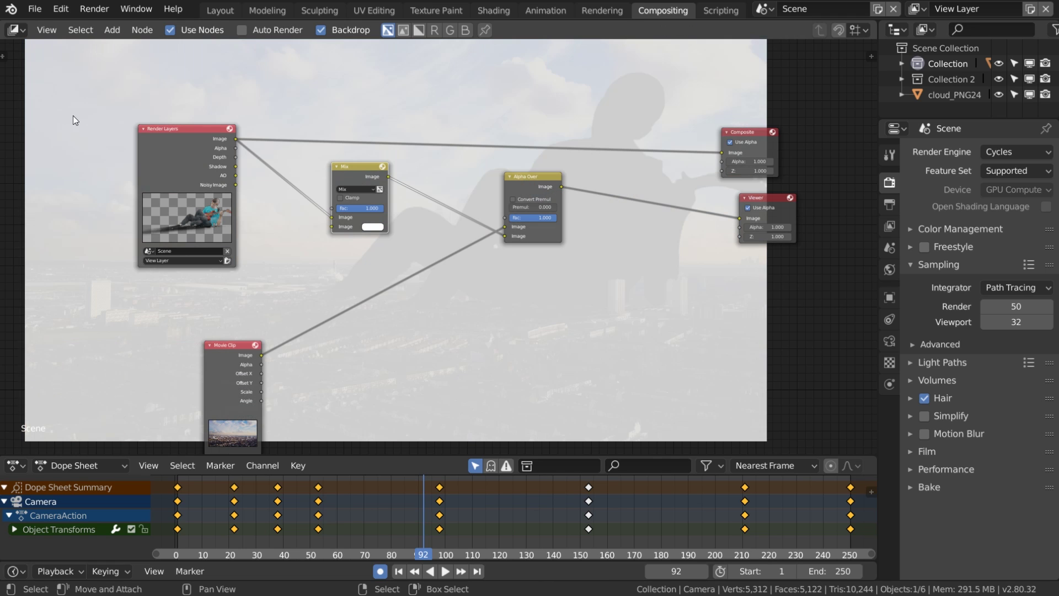
Step: Preview the Render Layers output, followed by the Movie Clip output, in the Viewer backdrop
{"action": "scroll", "coordinate": [423, 262], "scroll_direction": "up", "scroll_amount": 3}
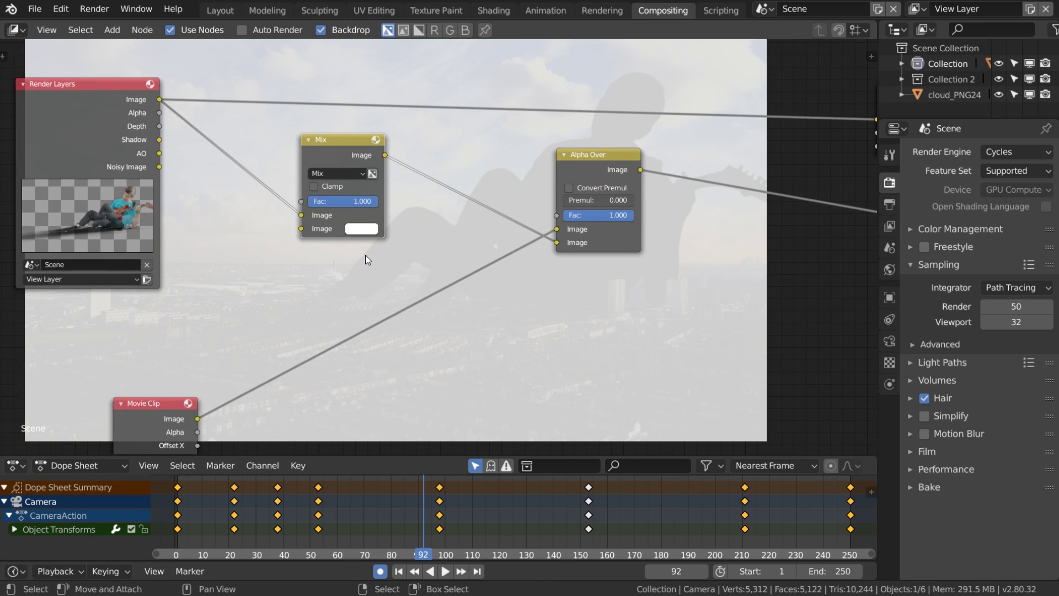
{"action": "scroll", "coordinate": [355, 228], "scroll_direction": "up", "scroll_amount": 1}
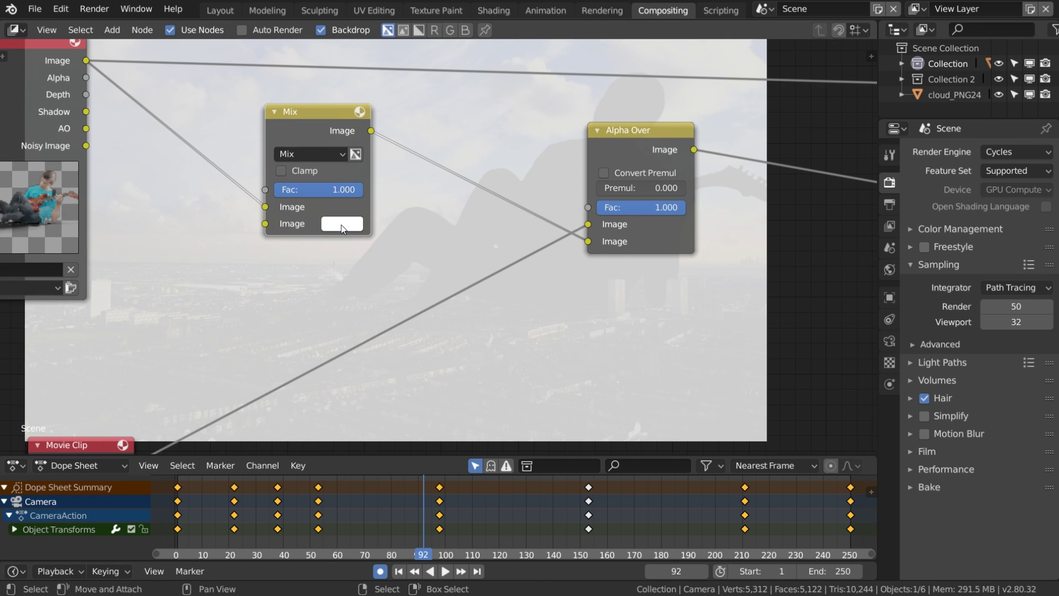
{"action": "left_click", "coordinate": [341, 224]}
{"action": "middle_click_drag", "start_coordinate": [264, 356], "coordinate": [326, 186]}
{"action": "middle_click_drag", "start_coordinate": [347, 258], "coordinate": [297, 375]}
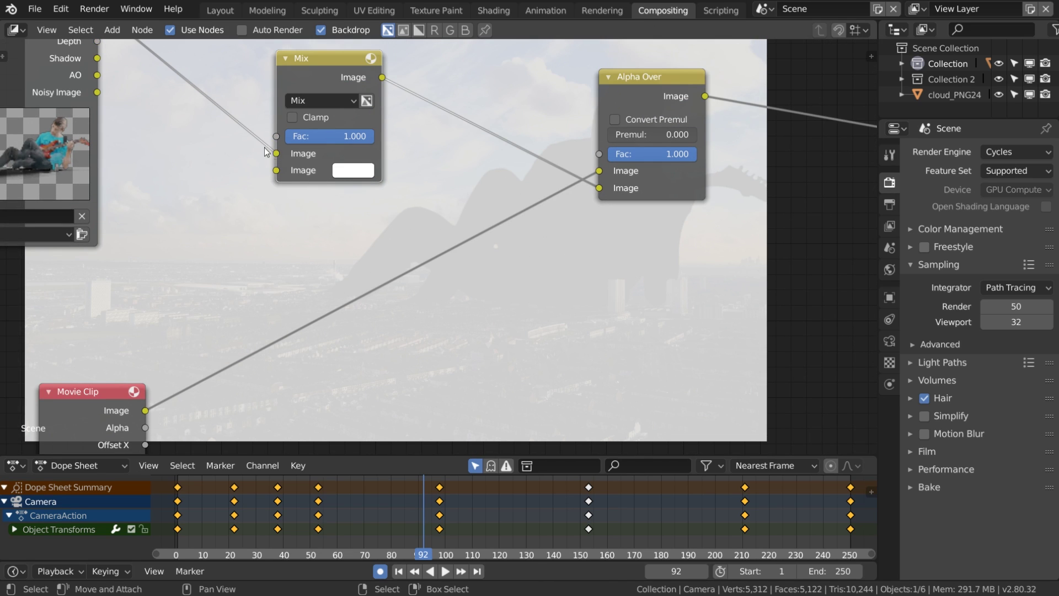
{"action": "middle_click_drag", "start_coordinate": [269, 154], "coordinate": [305, 224]}
{"action": "left_click", "coordinate": [112, 84], "text": "ctrl+shift"}
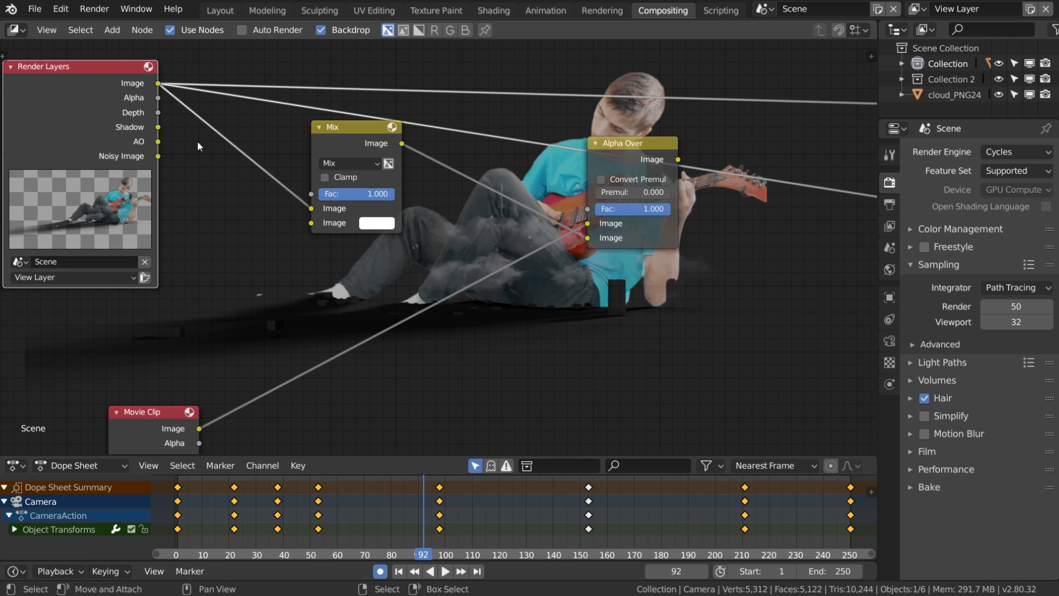
{"action": "left_click", "coordinate": [161, 424], "text": "ctrl+shift"}
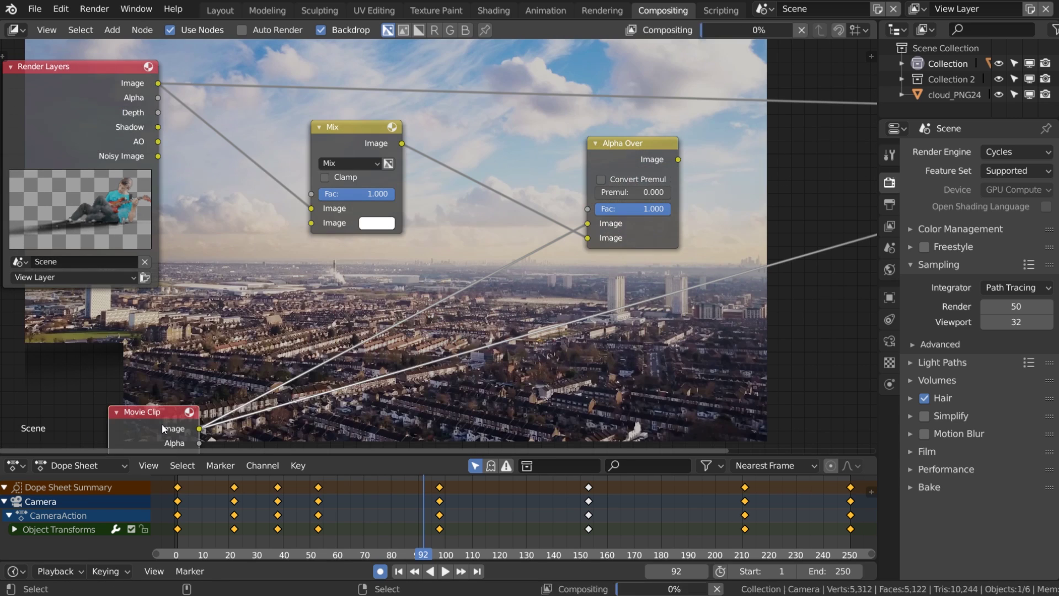
Step: Sample the footage's horizon haze as the Mix node's second Image colour and darken it to a pink of about R 0.64, G 0.34, B 0.34
{"action": "left_click", "coordinate": [377, 224]}
{"action": "left_click", "coordinate": [470, 160]}
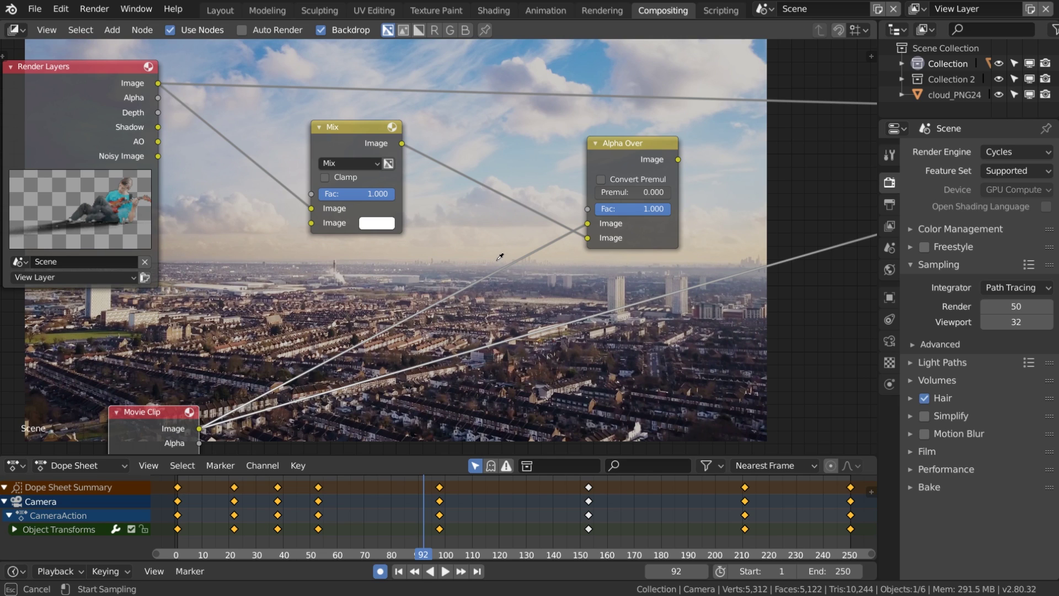
{"action": "left_click", "coordinate": [499, 254]}
{"action": "left_click", "coordinate": [388, 223]}
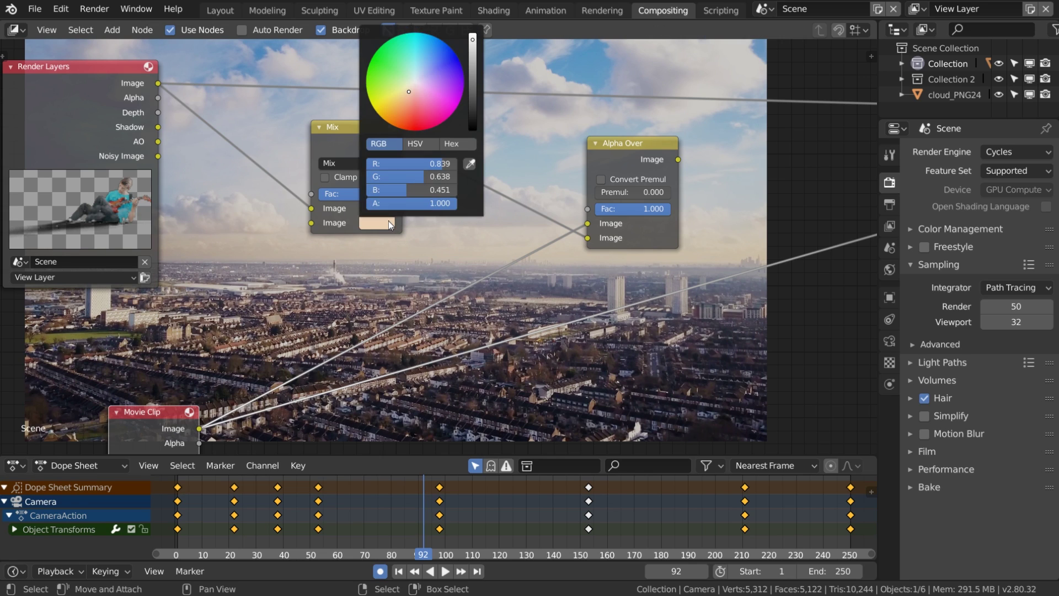
{"action": "left_click", "coordinate": [472, 50]}
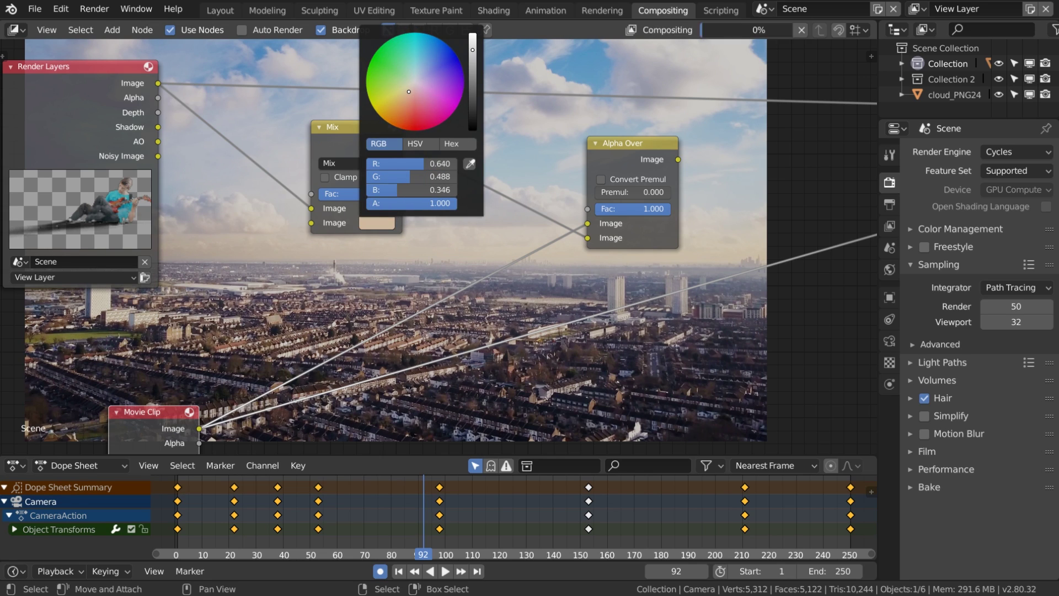
{"action": "left_click", "coordinate": [412, 95]}
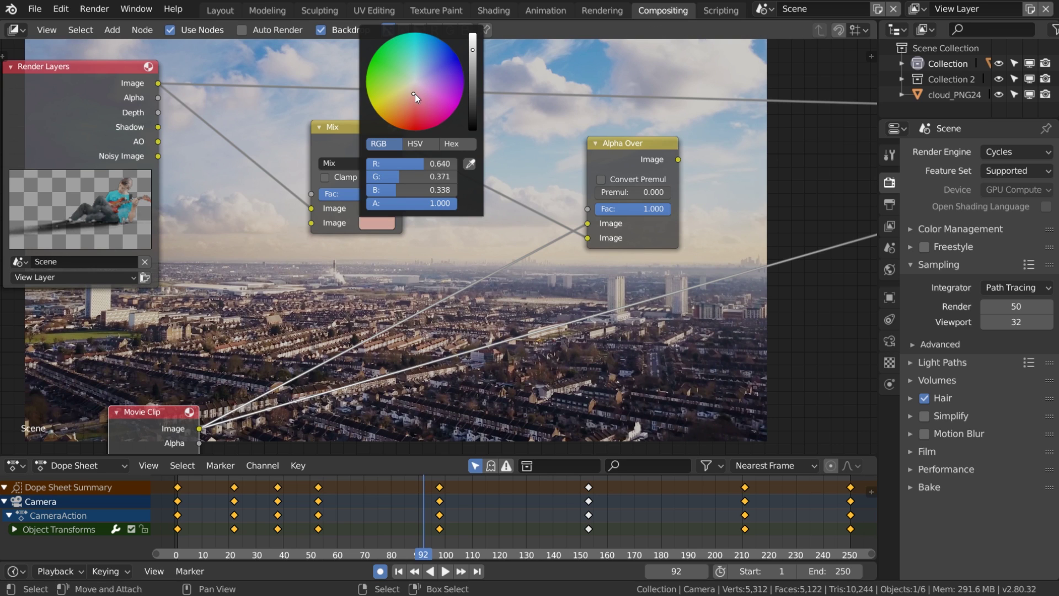
{"action": "scroll", "coordinate": [395, 193], "scroll_direction": "down", "scroll_amount": 2}
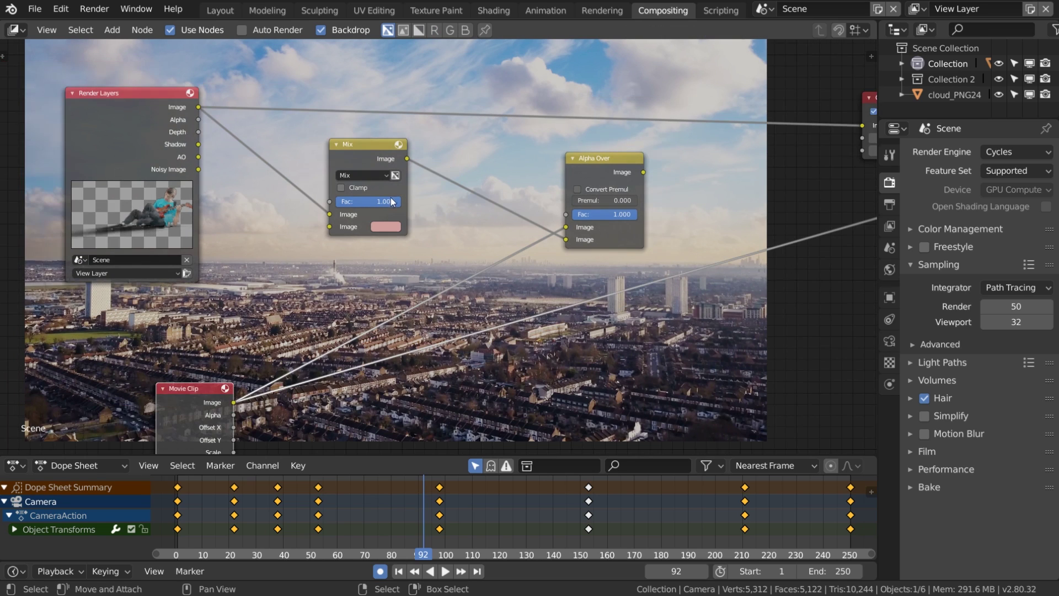
Step: Route Alpha Over back to the Viewer and set the Mix node's factor to 0.05
{"action": "left_click", "coordinate": [615, 164], "text": "ctrl+shift"}
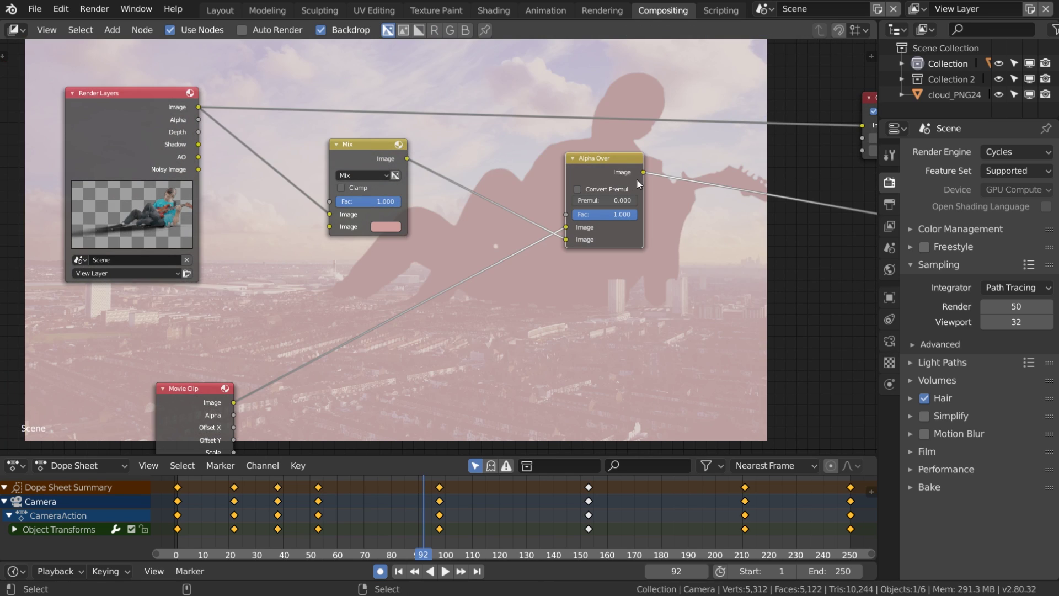
{"action": "left_click_drag", "start_coordinate": [380, 201], "coordinate": [358, 201]}
{"action": "left_click", "coordinate": [380, 202]}
{"action": "key", "text": "BackSpace"}
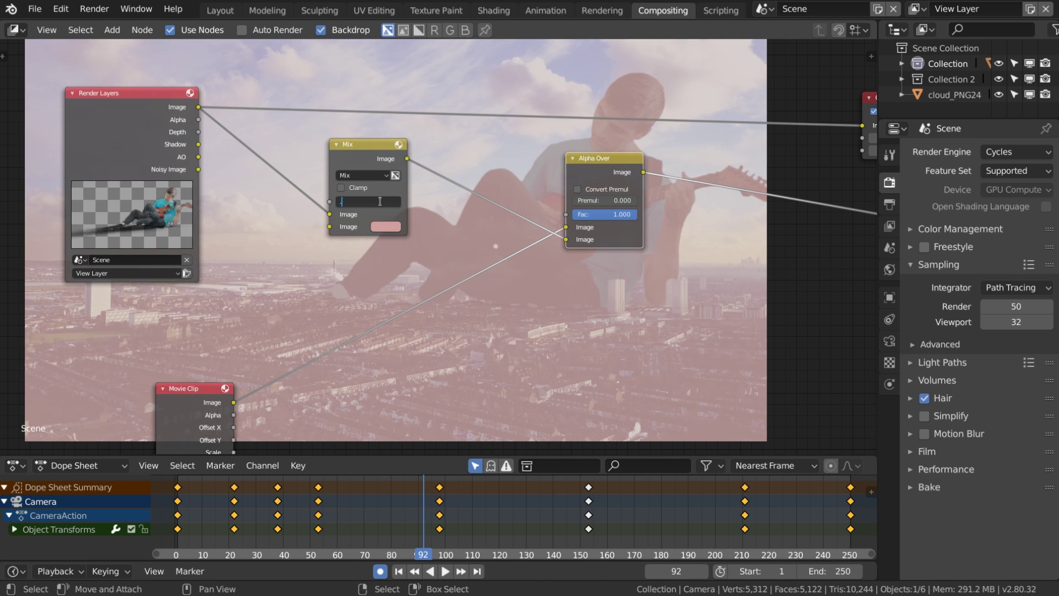
{"action": "type", "text": ".05"}
{"action": "key", "text": "Return"}
{"action": "key", "text": "Home"}
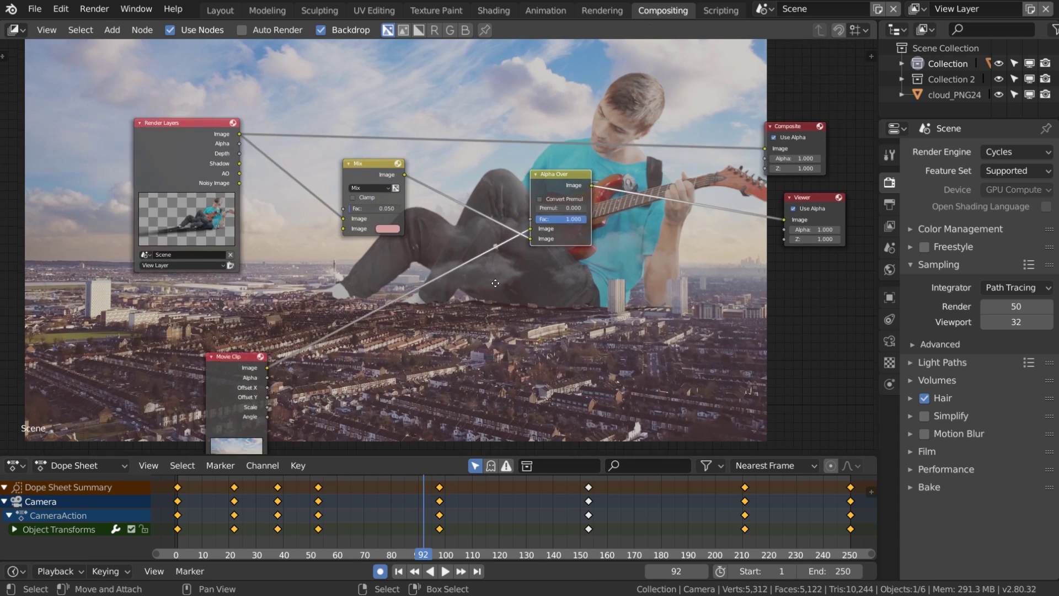
Step: Change the Mix node's second colour to a darker mauve, R 0.428, G 0.289, B 0.306, and re-enter its factor as 0.05
{"action": "middle_click_drag", "start_coordinate": [639, 337], "coordinate": [599, 318]}
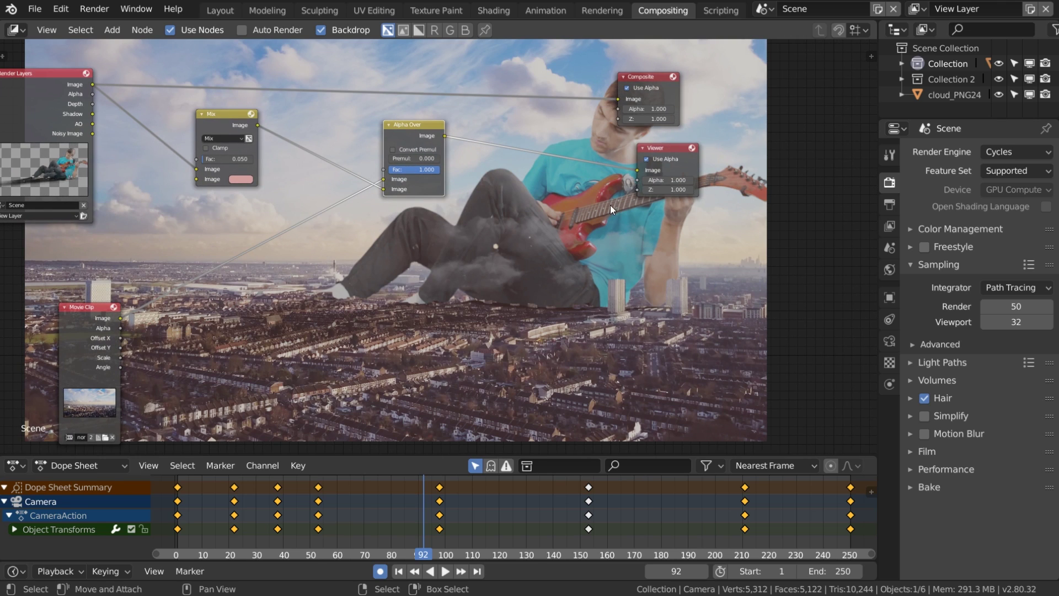
{"action": "middle_click_drag", "start_coordinate": [610, 205], "coordinate": [626, 207]}
{"action": "left_click", "coordinate": [269, 181]}
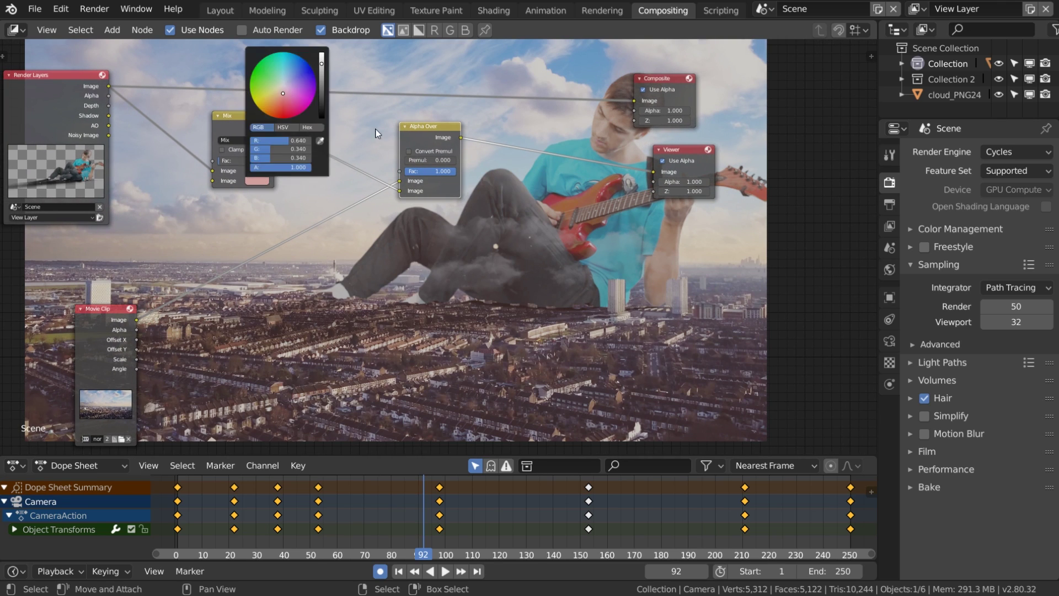
{"action": "left_click", "coordinate": [261, 182]}
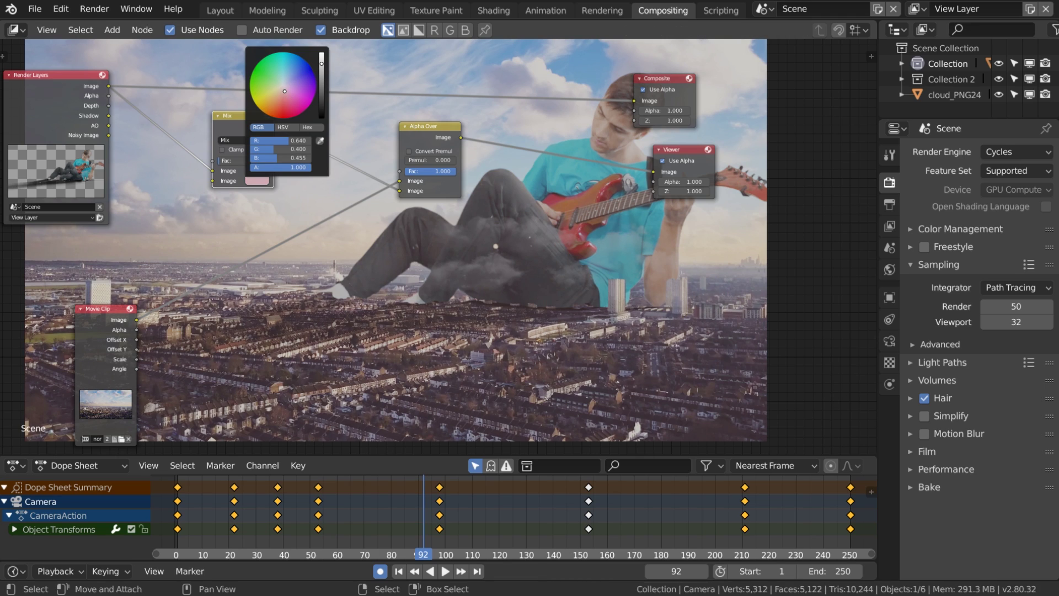
{"action": "left_click_drag", "start_coordinate": [322, 63], "coordinate": [321, 73]}
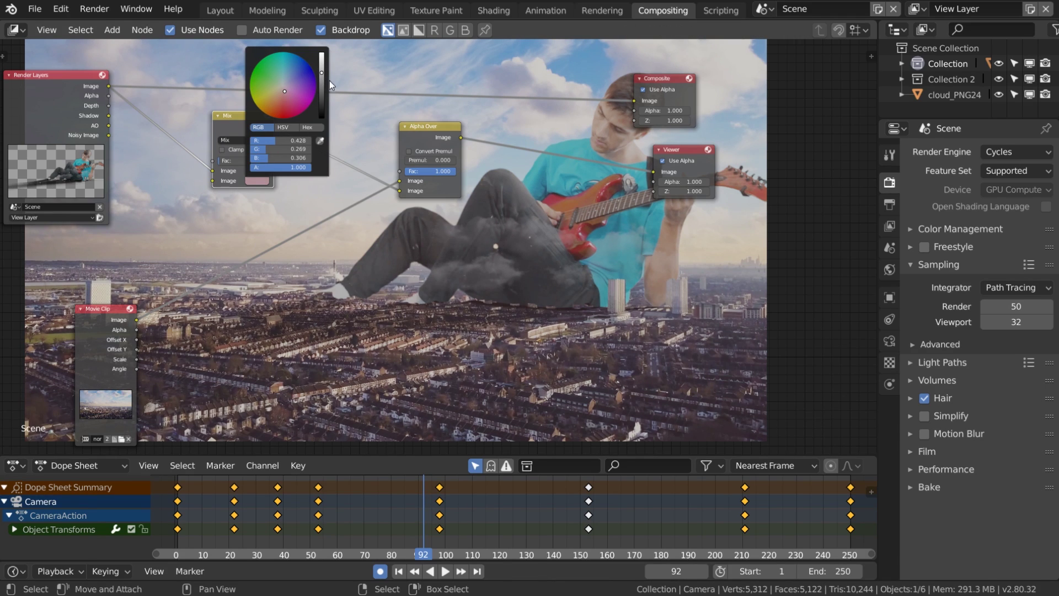
{"action": "double_click", "coordinate": [248, 159]}
{"action": "type", "text": "0.05"}
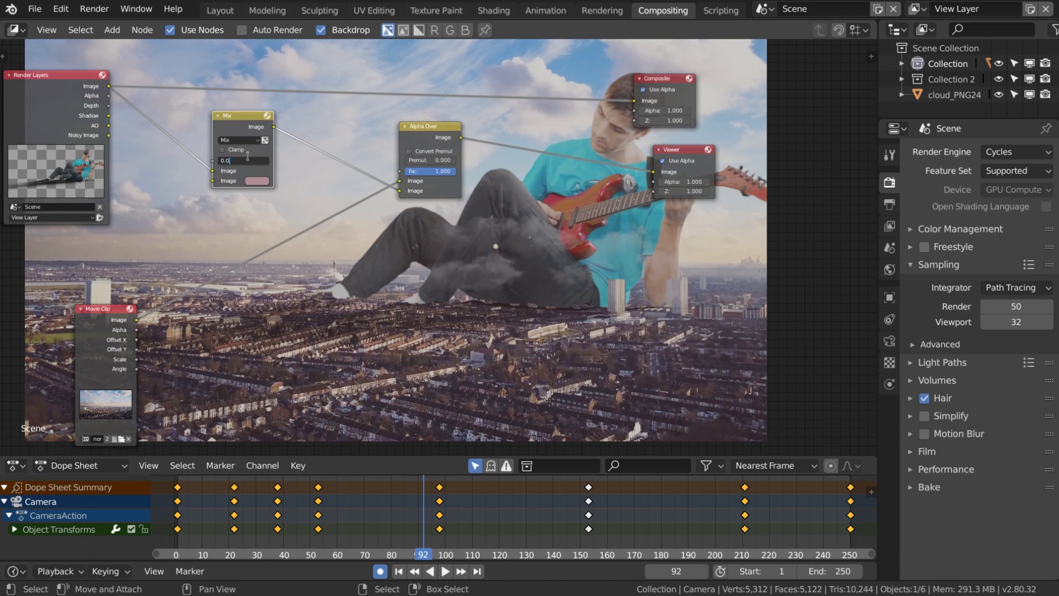
{"action": "type", "text": "60"}
{"action": "key", "text": "Return"}
{"action": "middle_click_drag", "start_coordinate": [506, 258], "coordinate": [557, 275]}
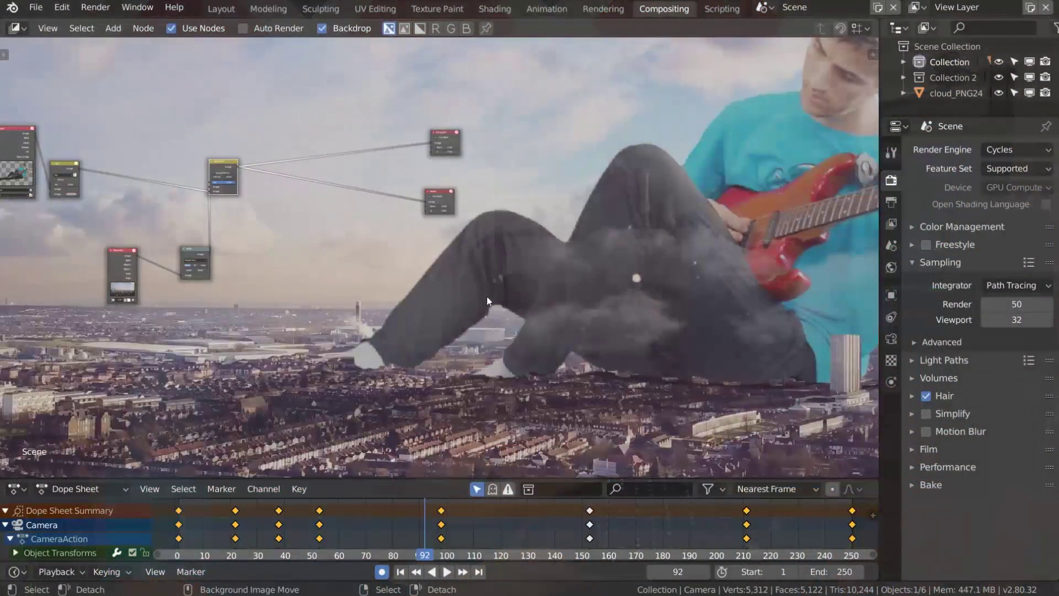
Step: Space the Movie Clip and Scale nodes apart, moving both farther away from the Alpha Over node
{"action": "middle_click_drag", "start_coordinate": [113, 286], "coordinate": [231, 291], "text": "alt"}
{"action": "left_click_drag", "start_coordinate": [122, 256], "coordinate": [106, 261]}
{"action": "key", "text": "v"}
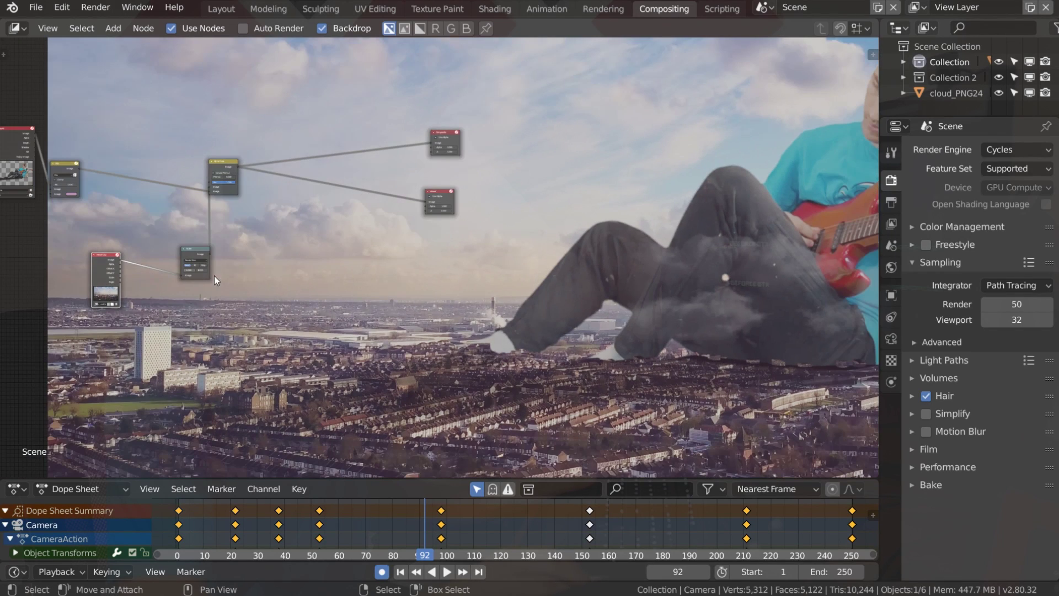
{"action": "scroll", "coordinate": [217, 274], "scroll_direction": "up", "scroll_amount": 8}
{"action": "middle_click_drag", "start_coordinate": [136, 276], "coordinate": [498, 250]}
{"action": "left_click_drag", "start_coordinate": [170, 234], "coordinate": [131, 243]}
{"action": "left_click_drag", "start_coordinate": [342, 220], "coordinate": [266, 199]}
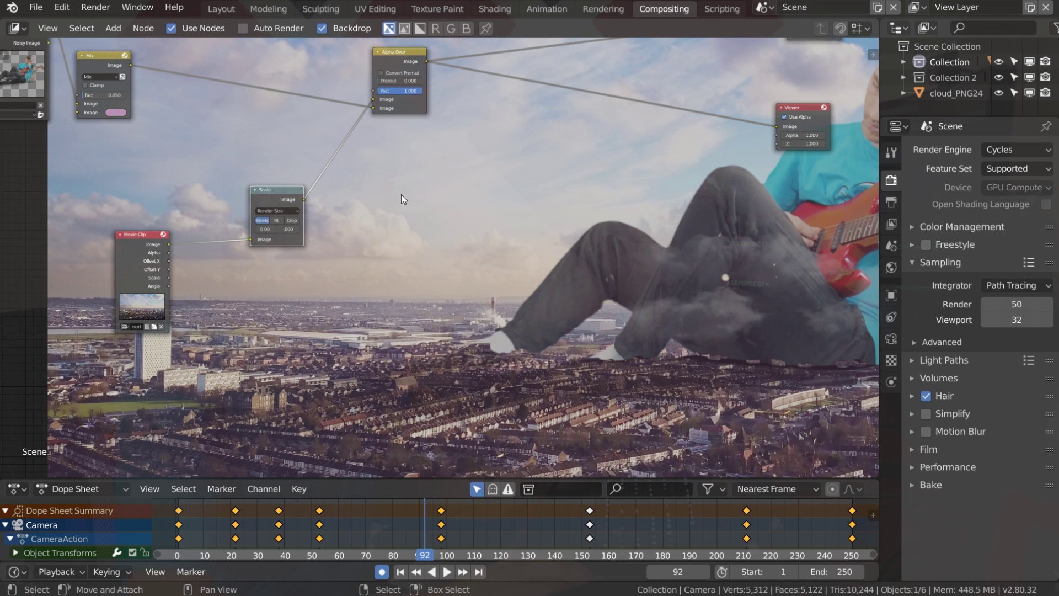
Step: Shrink and reposition the backdrop so the whole composite fits inside the node editor
{"action": "scroll", "coordinate": [401, 195], "scroll_direction": "down", "scroll_amount": 1}
{"action": "key", "text": "v"}
{"action": "key", "text": "v"}
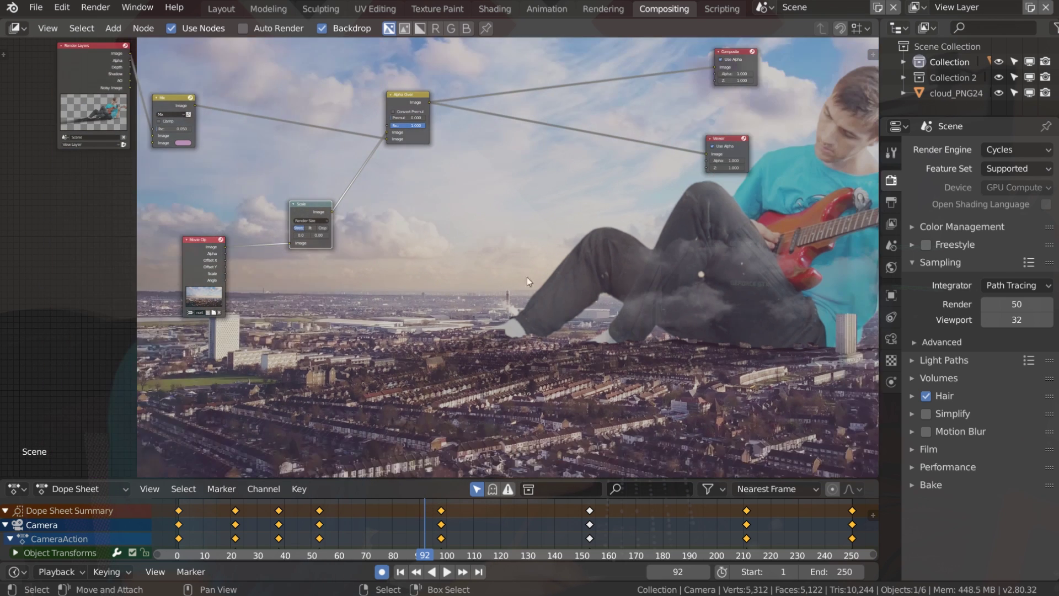
{"action": "middle_click_drag", "start_coordinate": [568, 289], "coordinate": [460, 397], "text": "alt"}
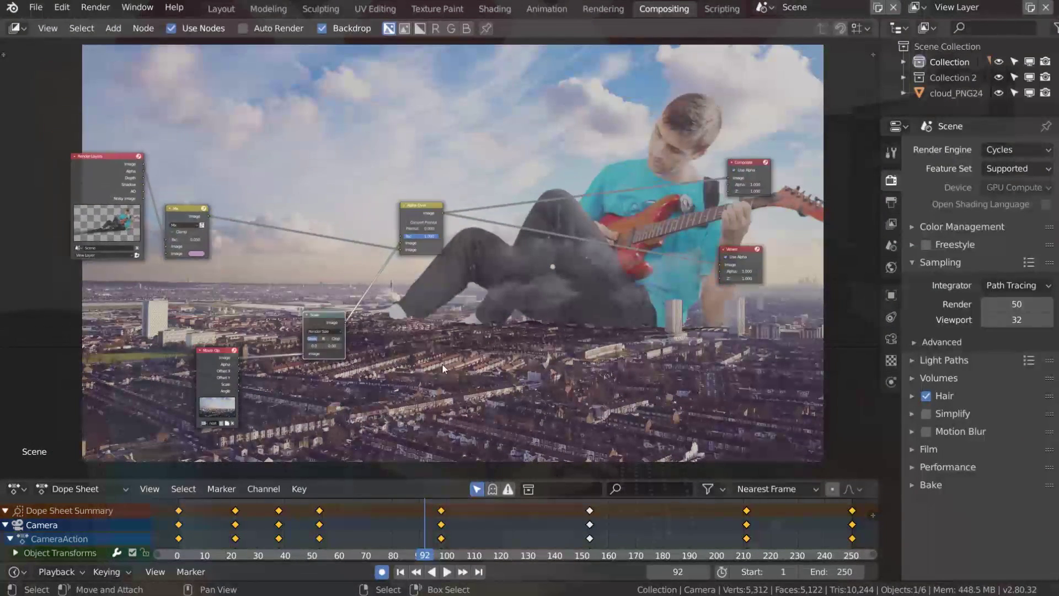
Step: Insert a Color Balance node on the link between Mix and Alpha Over, and save the project
{"action": "scroll", "coordinate": [282, 367], "scroll_direction": "up", "scroll_amount": 4}
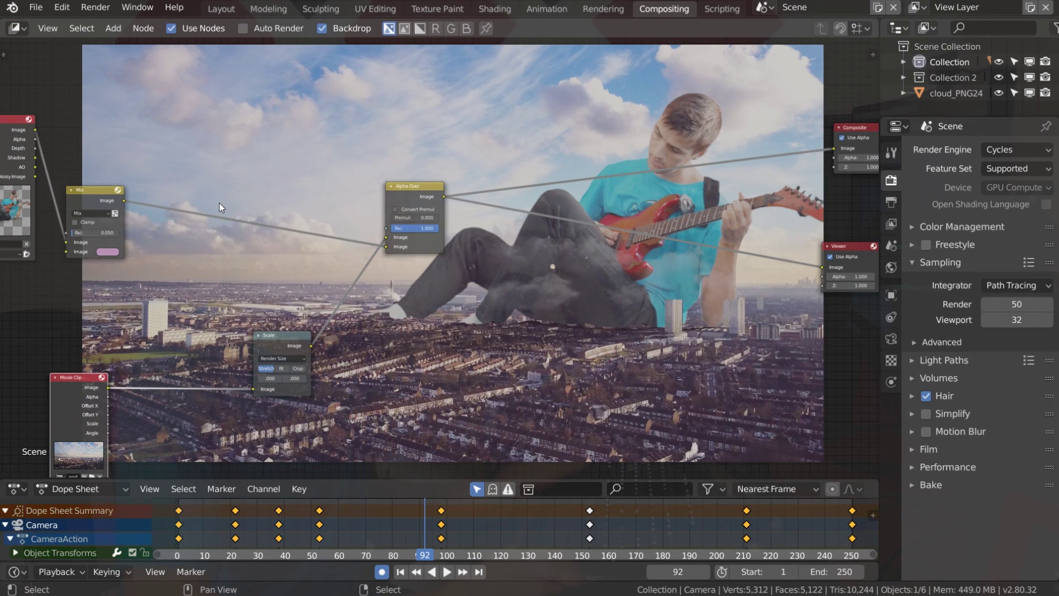
{"action": "key", "text": "shift+a"}
{"action": "mouse_move", "coordinate": [214, 203]}
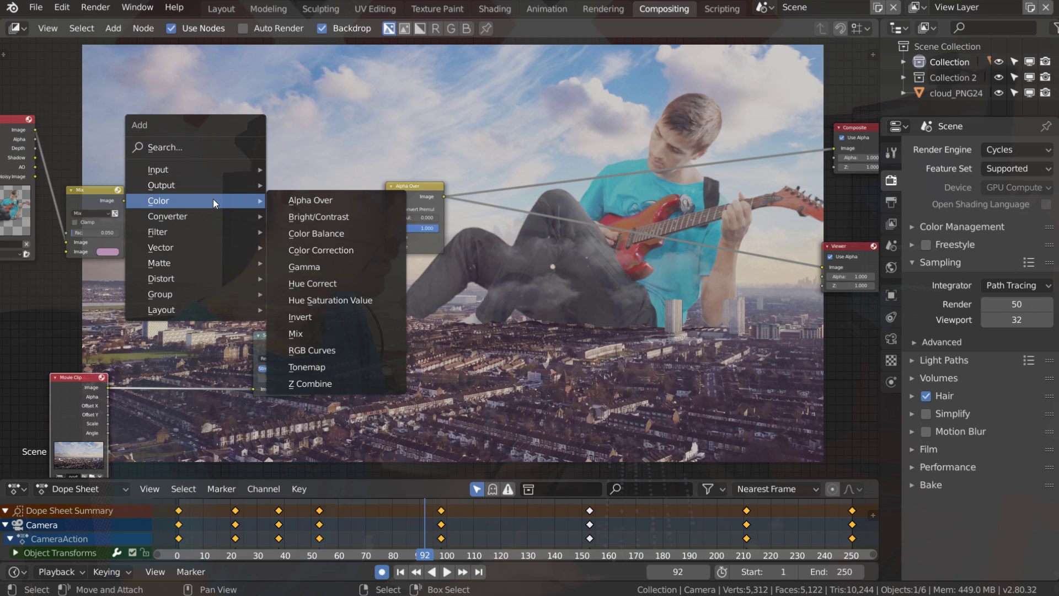
{"action": "left_click", "coordinate": [291, 227]}
{"action": "left_click", "coordinate": [291, 227]}
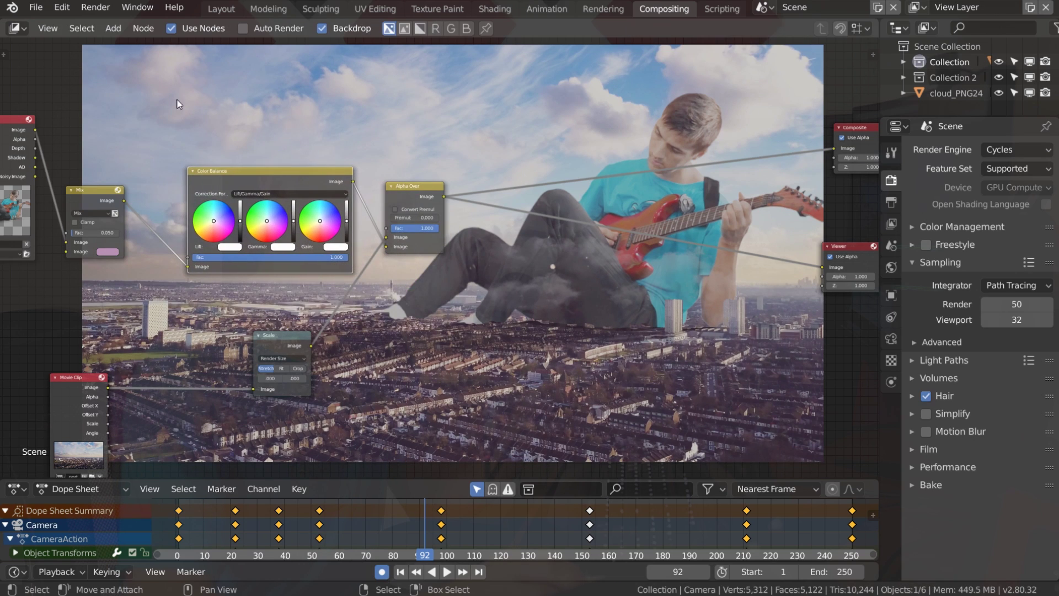
{"action": "left_click", "coordinate": [27, 6]}
{"action": "left_click", "coordinate": [64, 124]}
Step: Switch the Color Balance correction formula to Offset/Power/Slope (ASC-CDL) and slightly raise the Slope and Power brightness
{"action": "scroll", "coordinate": [150, 177], "scroll_direction": "up", "scroll_amount": 2}
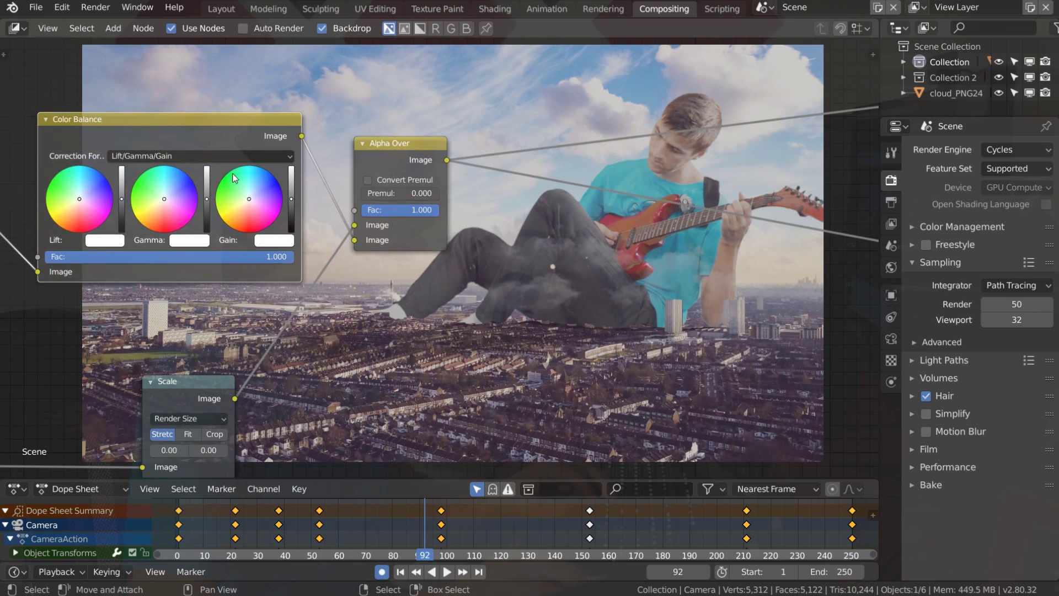
{"action": "left_click", "coordinate": [203, 160]}
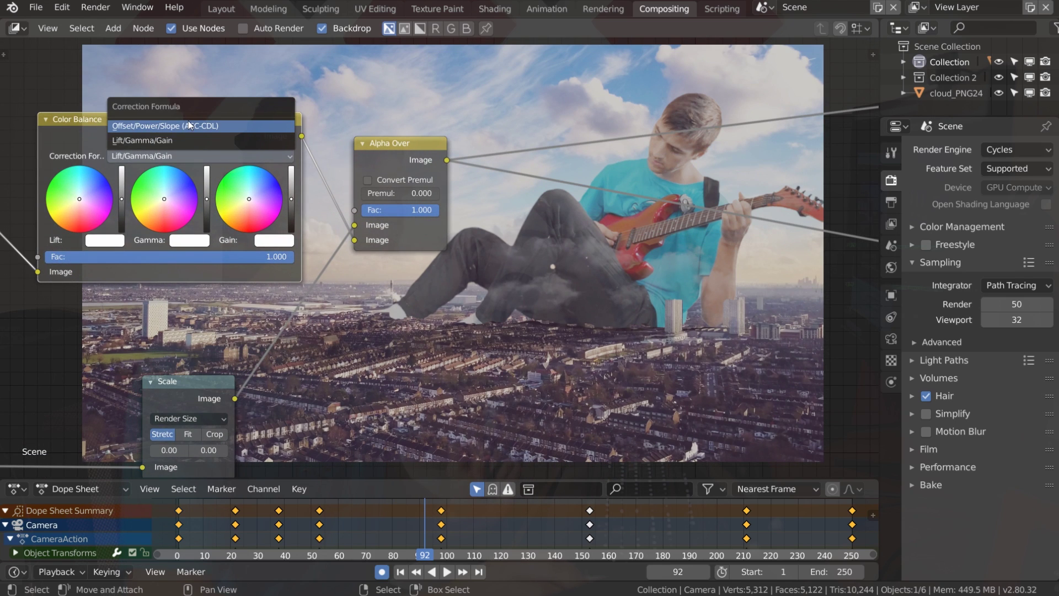
{"action": "left_click", "coordinate": [188, 125]}
{"action": "scroll", "coordinate": [188, 125], "scroll_direction": "up", "scroll_amount": 1}
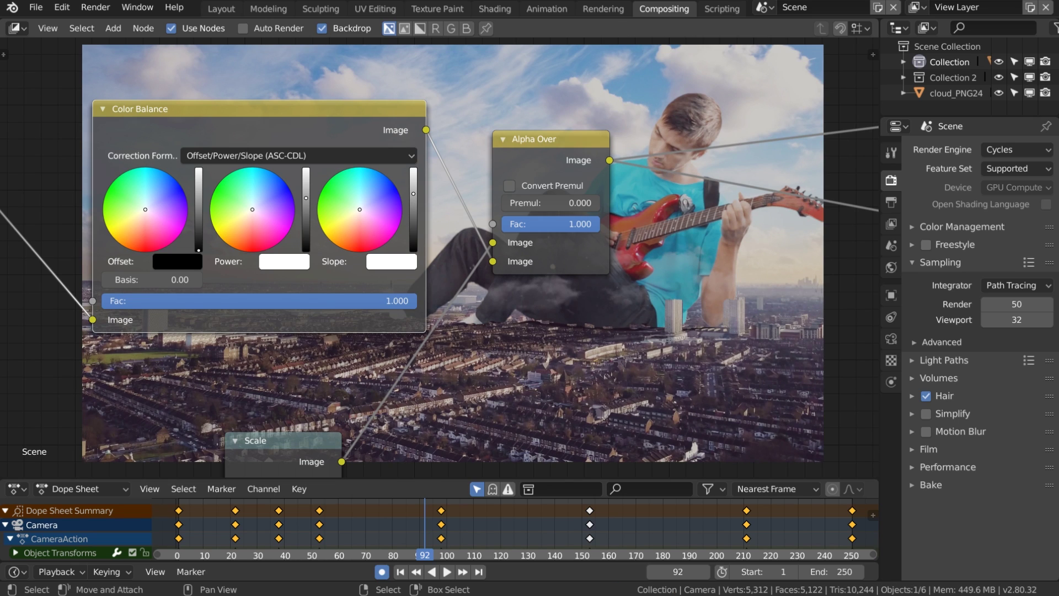
{"action": "left_click_drag", "start_coordinate": [413, 194], "coordinate": [414, 189]}
{"action": "left_click_drag", "start_coordinate": [306, 199], "coordinate": [306, 190]}
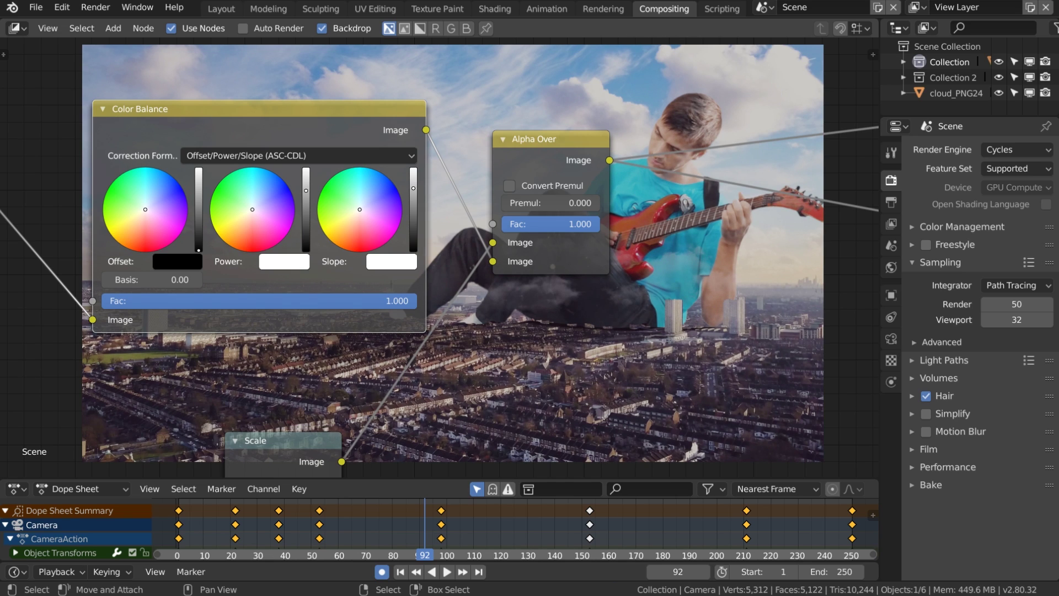
Step: Slightly lower the Color Balance Power brightness and enlarge the backdrop around the guitarist's legs to check the match
{"action": "left_click_drag", "start_coordinate": [307, 190], "coordinate": [306, 195]}
{"action": "middle_click_drag", "start_coordinate": [508, 298], "coordinate": [394, 253]}
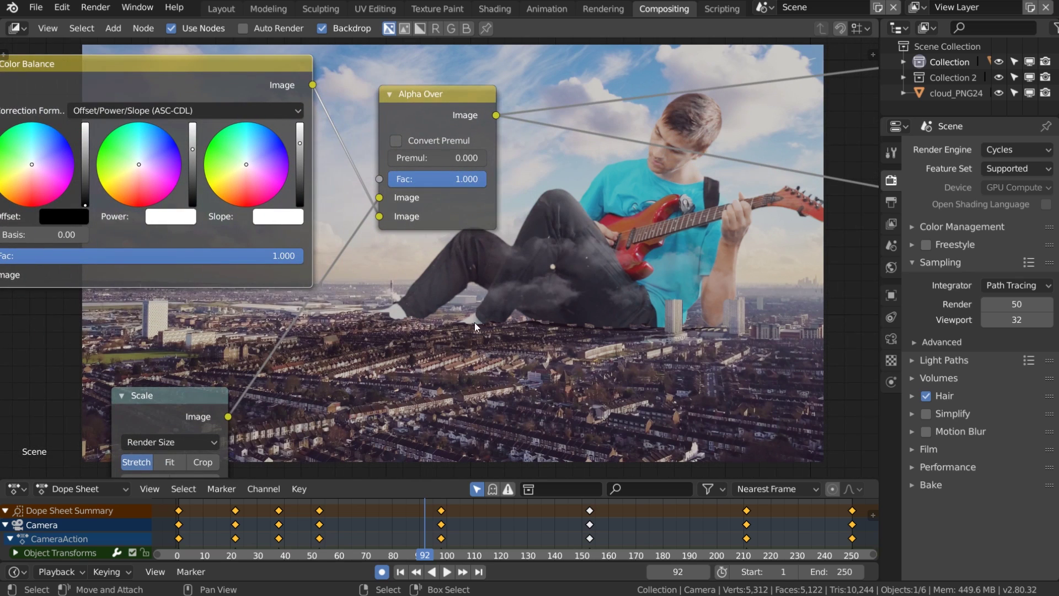
{"action": "key", "text": "alt+v"}
{"action": "key", "text": "alt+v"}
{"action": "middle_click_drag", "start_coordinate": [551, 355], "coordinate": [572, 167], "text": "alt"}
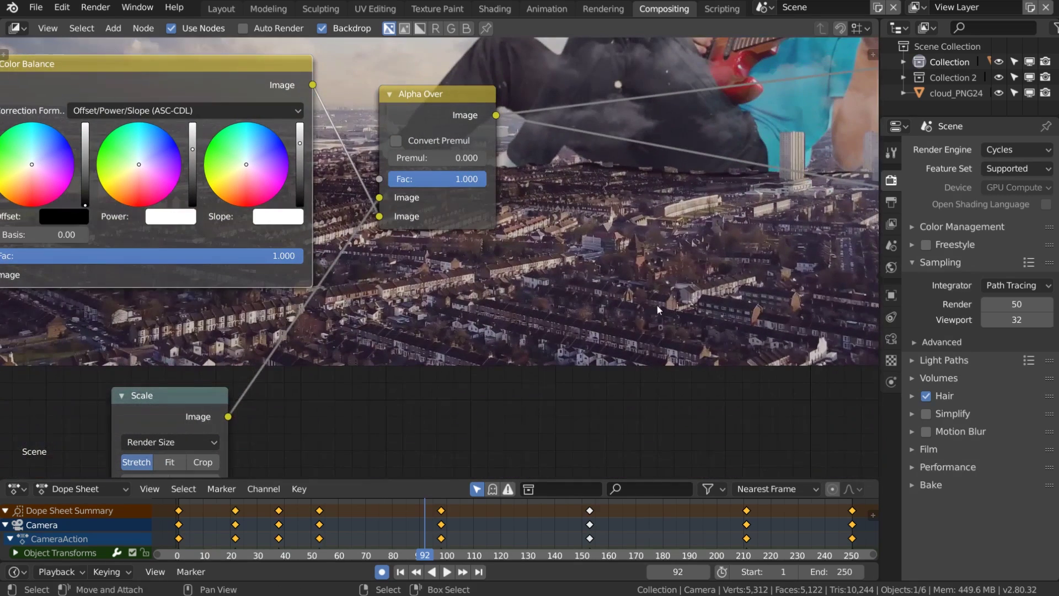
{"action": "middle_click_drag", "start_coordinate": [636, 325], "coordinate": [616, 367], "text": "alt"}
{"action": "middle_click_drag", "start_coordinate": [678, 205], "coordinate": [663, 225], "text": "alt"}
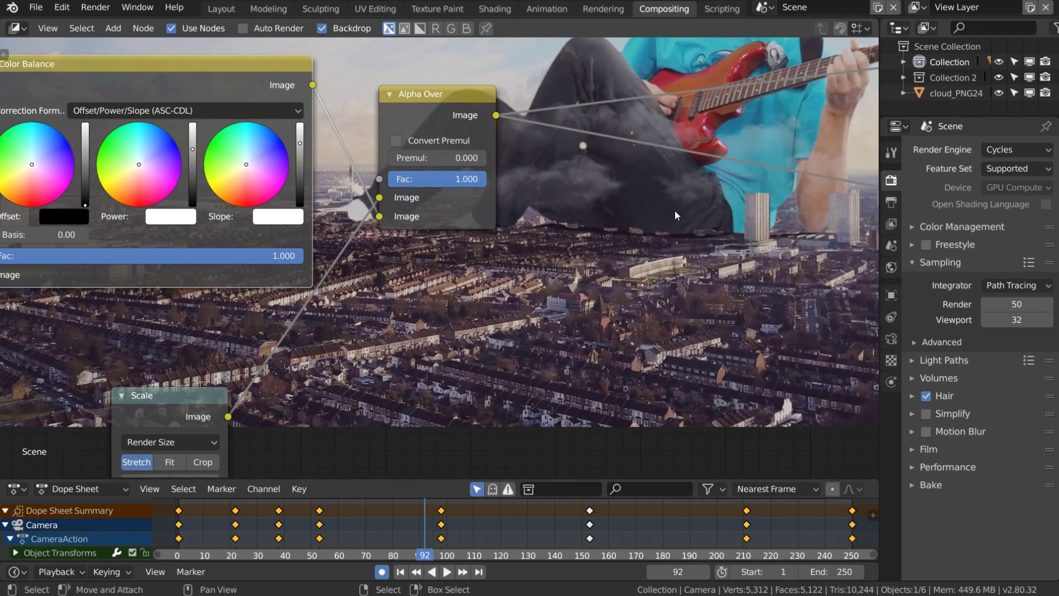
{"action": "right_click_drag", "start_coordinate": [680, 230], "coordinate": [663, 220], "text": "alt"}
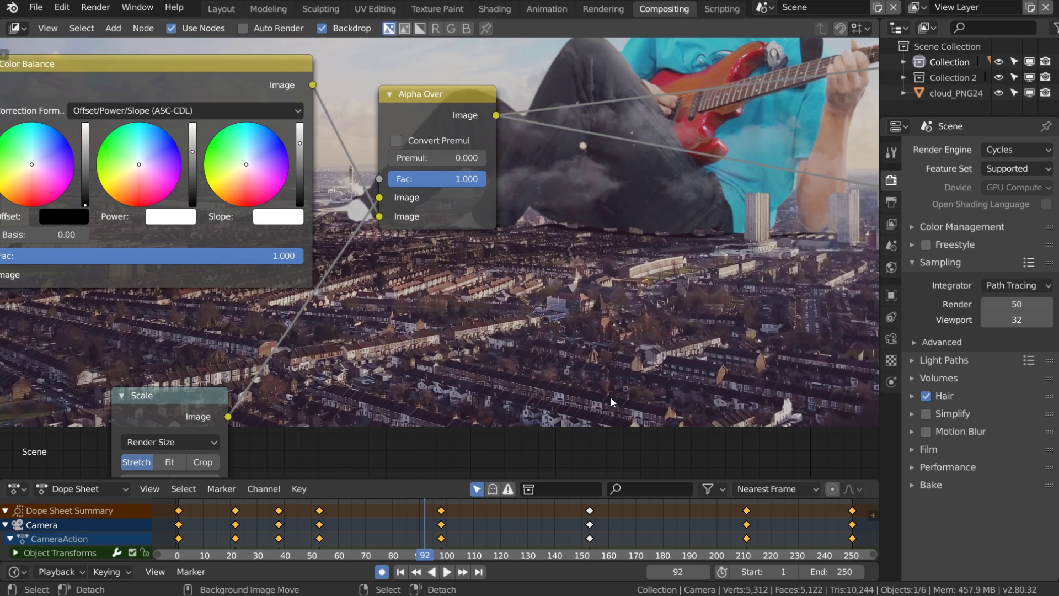
{"action": "right_click_drag", "start_coordinate": [611, 397], "coordinate": [663, 216], "text": "alt"}
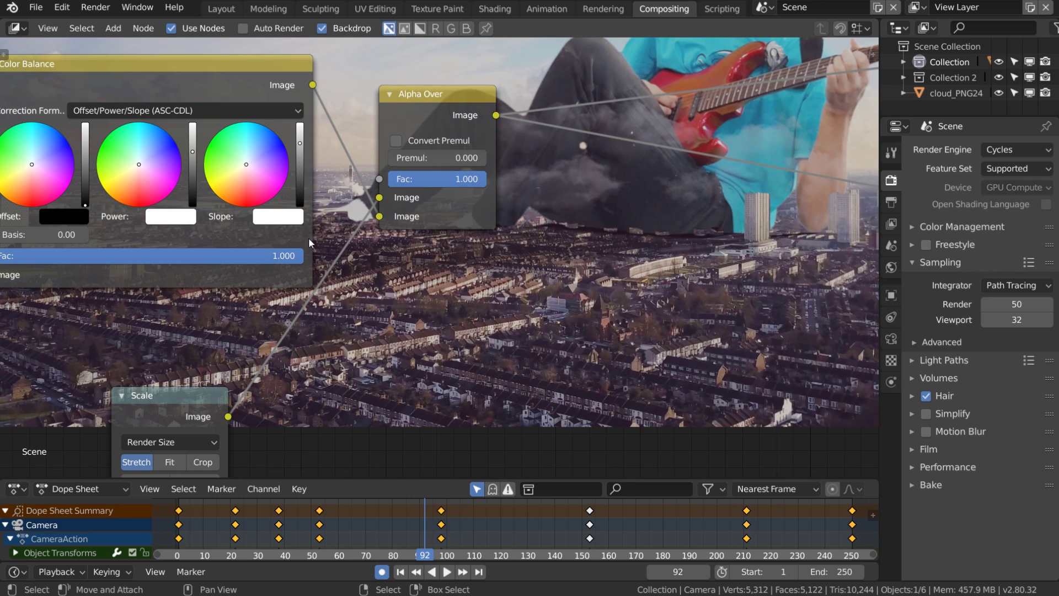
Step: Lower the Power and Slope brightness a touch more, and shrink the backdrop until the whole composite fits the node editor
{"action": "left_click_drag", "start_coordinate": [193, 153], "coordinate": [193, 154]}
{"action": "left_click_drag", "start_coordinate": [299, 145], "coordinate": [299, 147]}
{"action": "key", "text": "v"}
{"action": "key", "text": "v"}
{"action": "middle_click_drag", "start_coordinate": [643, 186], "coordinate": [633, 325], "text": "alt"}
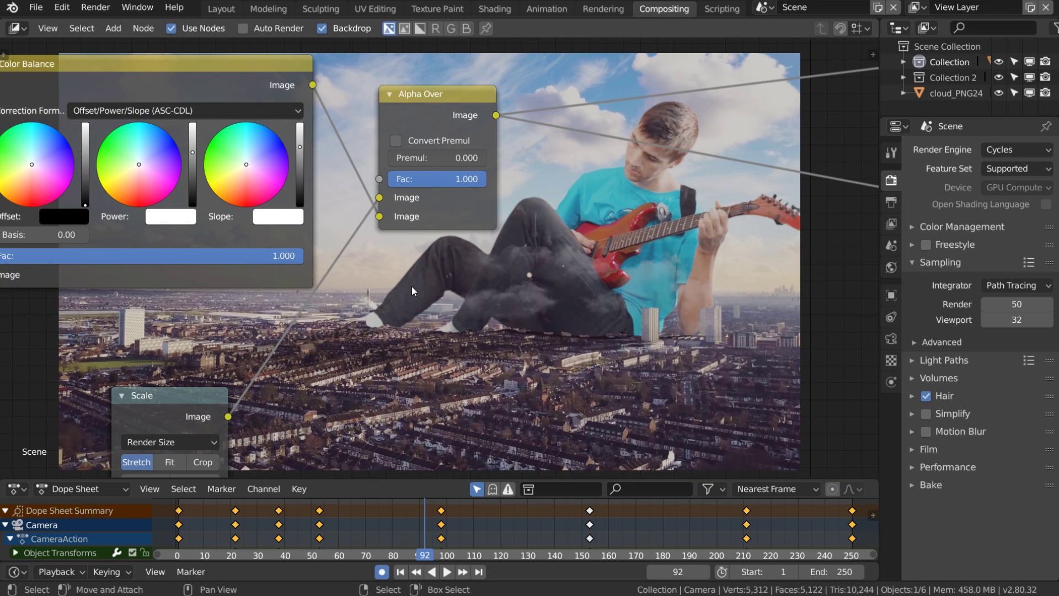
Step: Tint the Color Balance Slope slightly toward red and the Power slightly toward green, and shrink the backdrop
{"action": "left_click_drag", "start_coordinate": [284, 180], "coordinate": [289, 191]}
{"action": "left_click_drag", "start_coordinate": [138, 165], "coordinate": [130, 160]}
{"action": "left_click_drag", "start_coordinate": [129, 159], "coordinate": [133, 157]}
{"action": "key", "text": "v"}
{"action": "key", "text": "v"}
{"action": "key", "text": "v"}
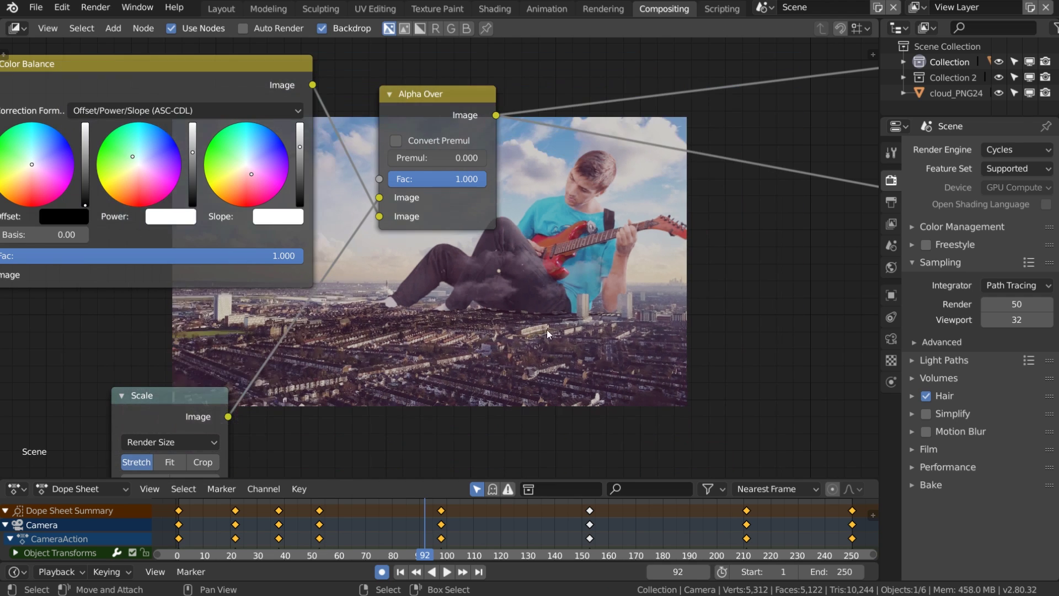
Step: Recentre and enlarge the backdrop so the composite nearly fills the node editor
{"action": "middle_click_drag", "start_coordinate": [528, 334], "coordinate": [589, 259], "text": "alt"}
{"action": "middle_click_drag", "start_coordinate": [578, 283], "coordinate": [536, 287], "text": "alt"}
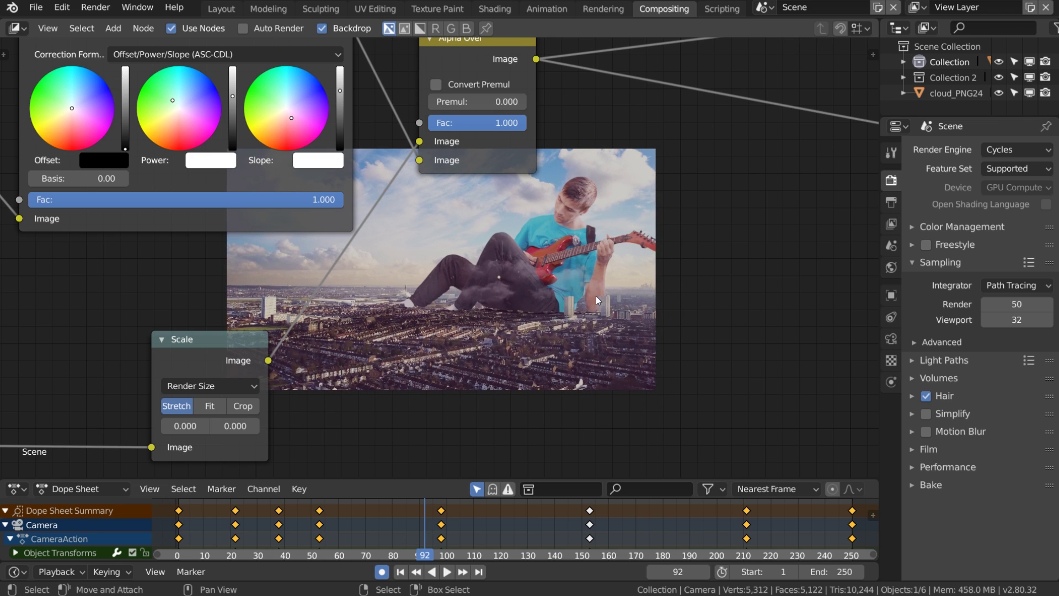
{"action": "key", "text": "alt+v"}
{"action": "key", "text": "alt+v"}
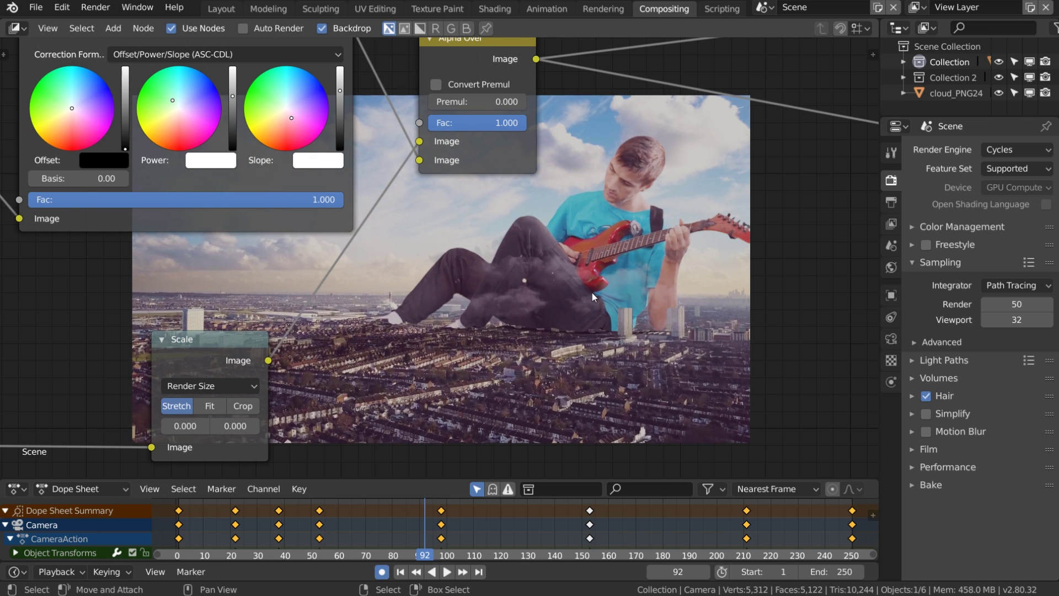
{"action": "scroll", "coordinate": [552, 265], "scroll_direction": "down", "scroll_amount": 2}
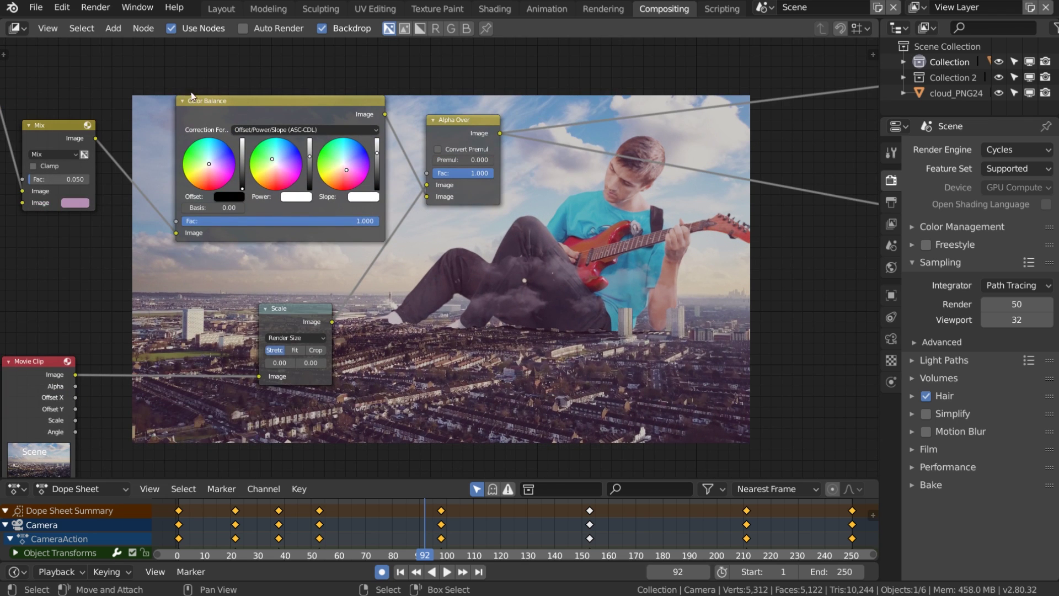
Step: Move the Scale node farther below the Color Balance node and add an RGB Curves node beside it
{"action": "left_click", "coordinate": [35, 7]}
{"action": "scroll", "coordinate": [384, 283], "scroll_direction": "down", "scroll_amount": 2}
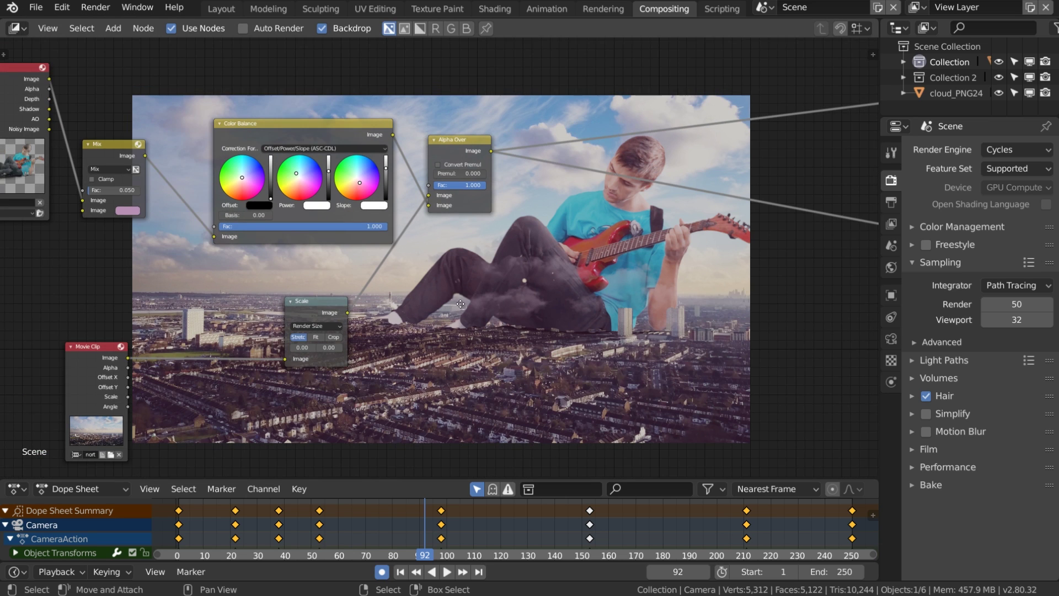
{"action": "middle_click_drag", "start_coordinate": [463, 306], "coordinate": [427, 291]}
{"action": "scroll", "coordinate": [543, 191], "scroll_direction": "down", "scroll_amount": 1}
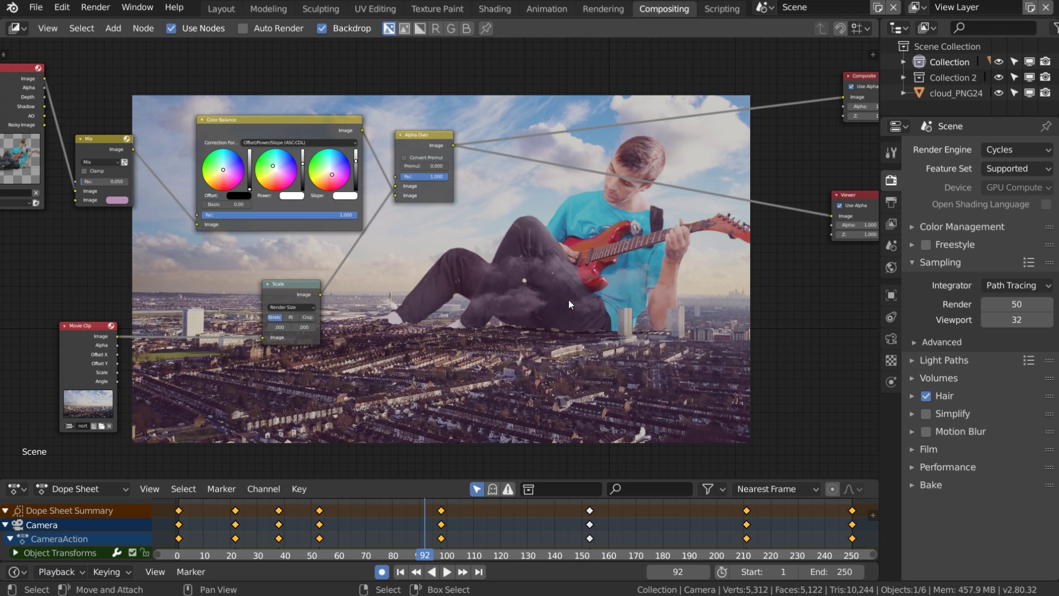
{"action": "middle_click_drag", "start_coordinate": [569, 299], "coordinate": [586, 280]}
{"action": "left_click_drag", "start_coordinate": [301, 274], "coordinate": [274, 305]}
{"action": "key", "text": "shift+a"}
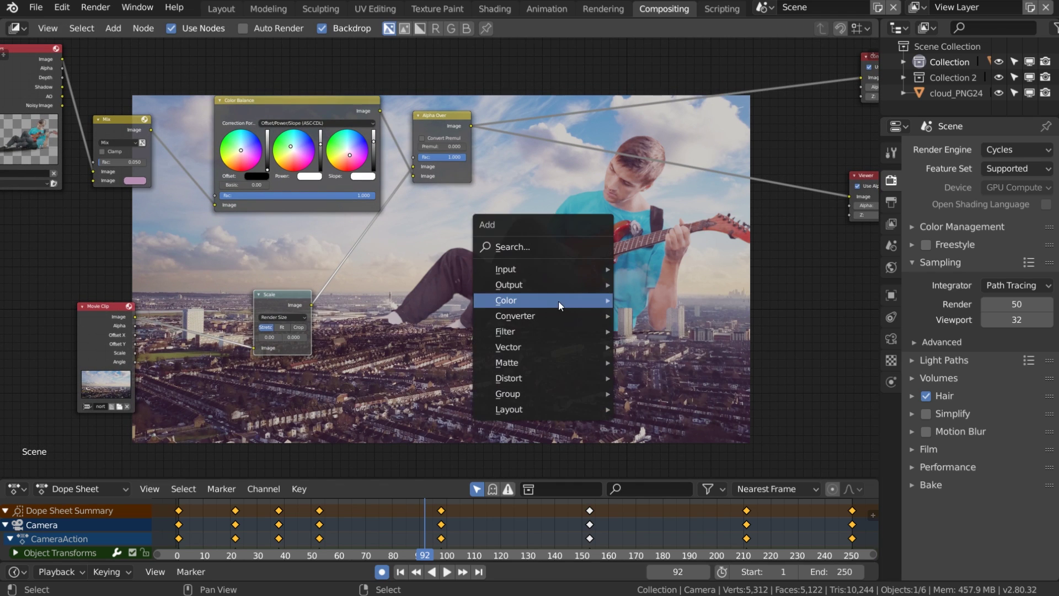
{"action": "mouse_move", "coordinate": [530, 302]}
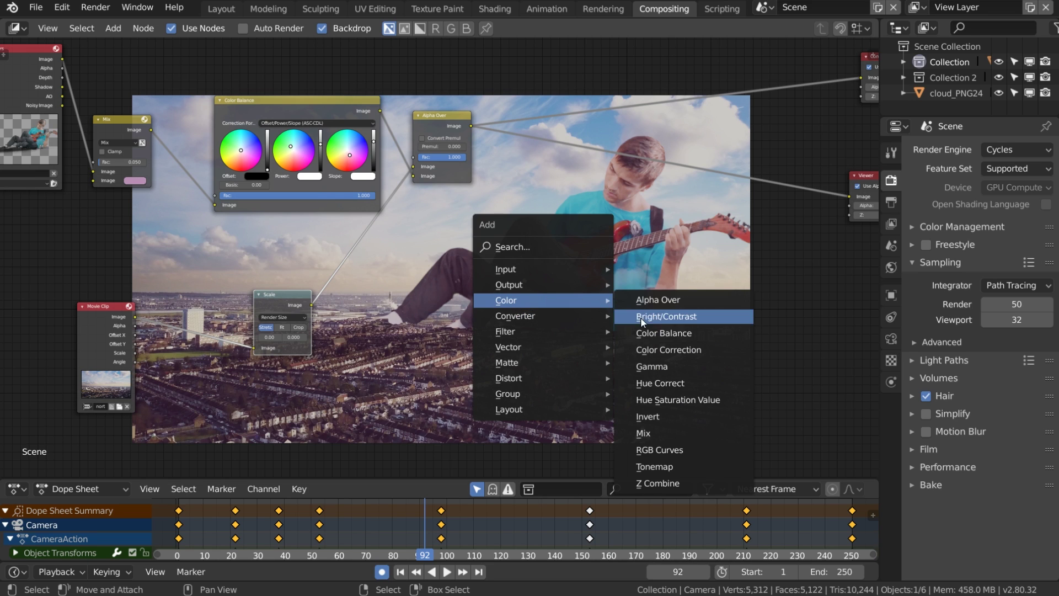
{"action": "left_click", "coordinate": [696, 450]}
{"action": "left_click", "coordinate": [411, 247]}
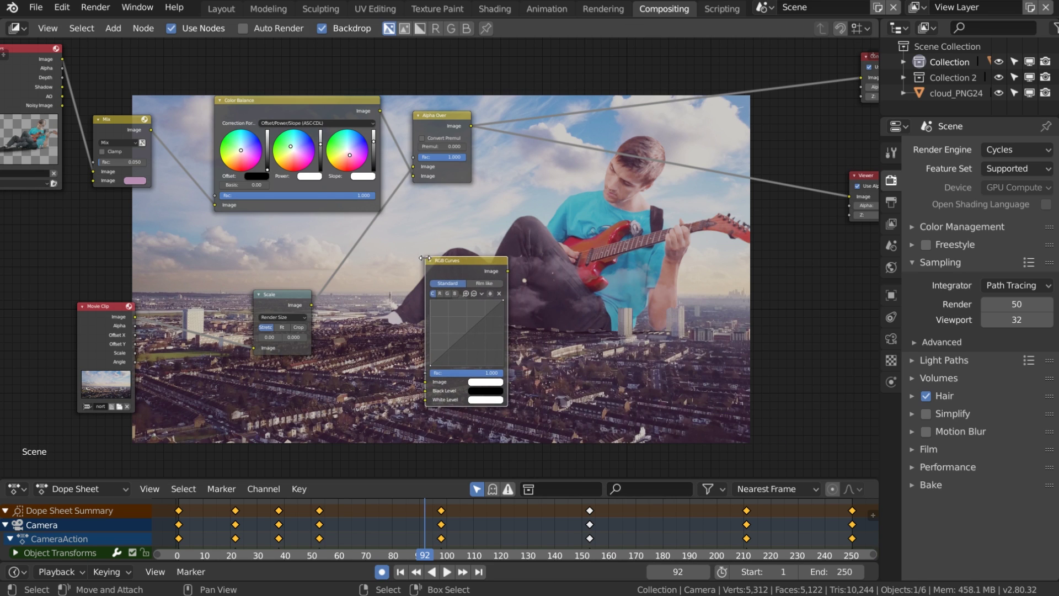
Step: Connect the Scale output to the RGB Curves image input and preview the RGB Curves result in the Viewer
{"action": "left_click_drag", "start_coordinate": [312, 305], "coordinate": [426, 382]}
{"action": "scroll", "coordinate": [574, 370], "scroll_direction": "up", "scroll_amount": 1}
{"action": "middle_click_drag", "start_coordinate": [586, 370], "coordinate": [424, 335]}
{"action": "left_click", "coordinate": [324, 238], "text": "ctrl+shift"}
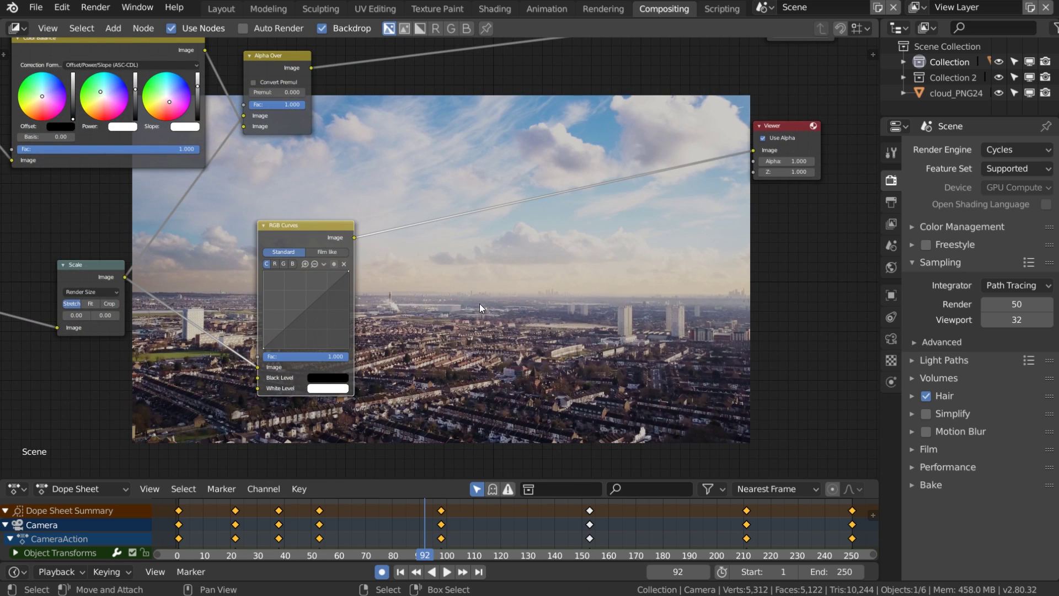
Step: Crush the footage's shadows by pulling the RGB curve steeply down, with points near 0.90, 0.59 and 0.81, 0.23, and raising the black point
{"action": "middle_click_drag", "start_coordinate": [479, 303], "coordinate": [369, 275]}
{"action": "scroll", "coordinate": [369, 276], "scroll_direction": "up", "scroll_amount": 3}
{"action": "left_click_drag", "start_coordinate": [151, 283], "coordinate": [194, 274]}
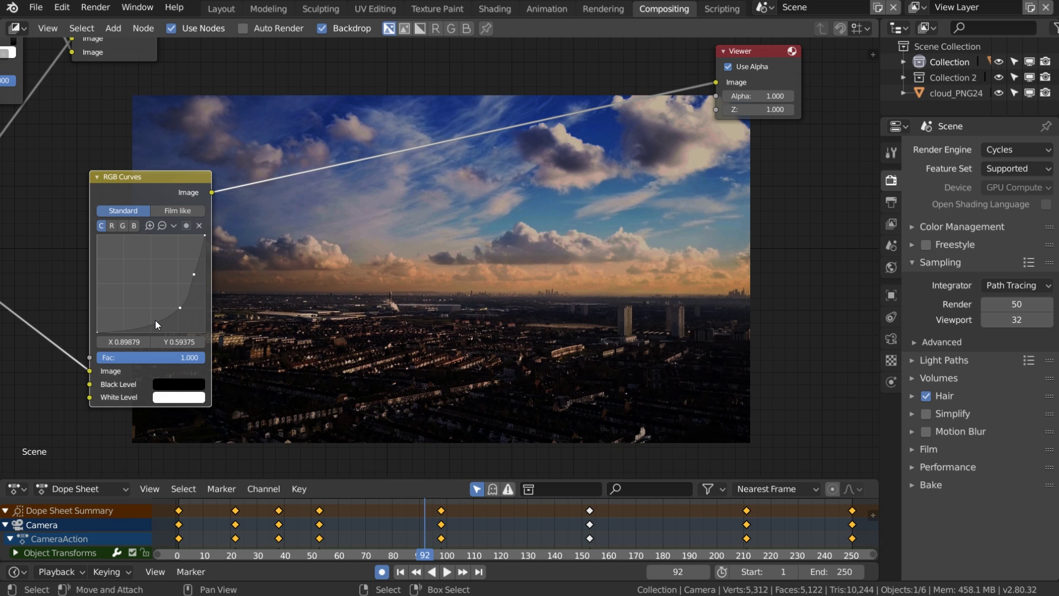
{"action": "left_click", "coordinate": [205, 234]}
{"action": "left_click", "coordinate": [97, 330]}
{"action": "left_click_drag", "start_coordinate": [97, 329], "coordinate": [104, 347]}
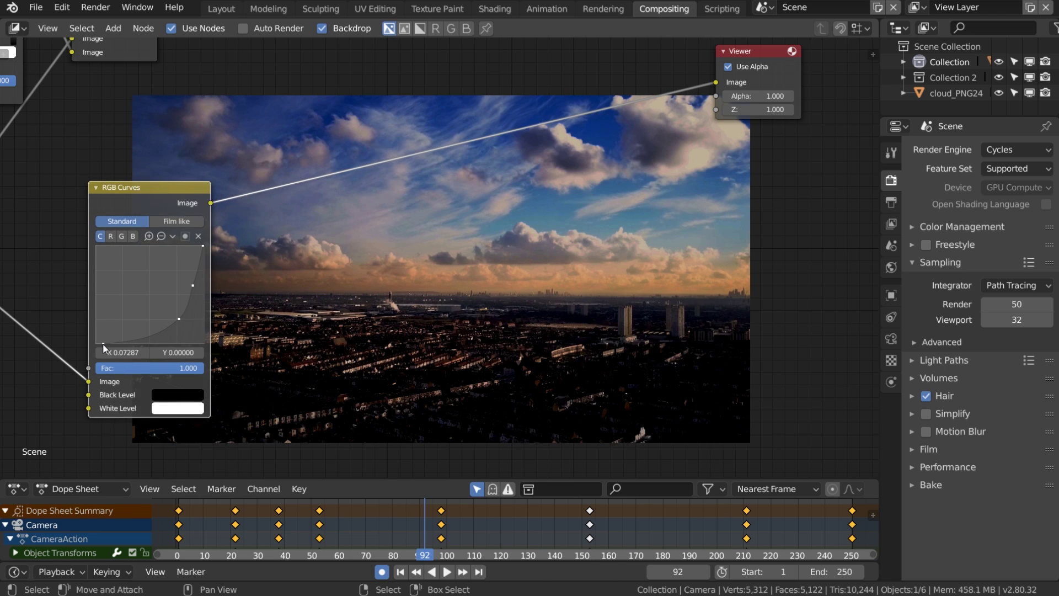
{"action": "left_click_drag", "start_coordinate": [179, 318], "coordinate": [194, 322]}
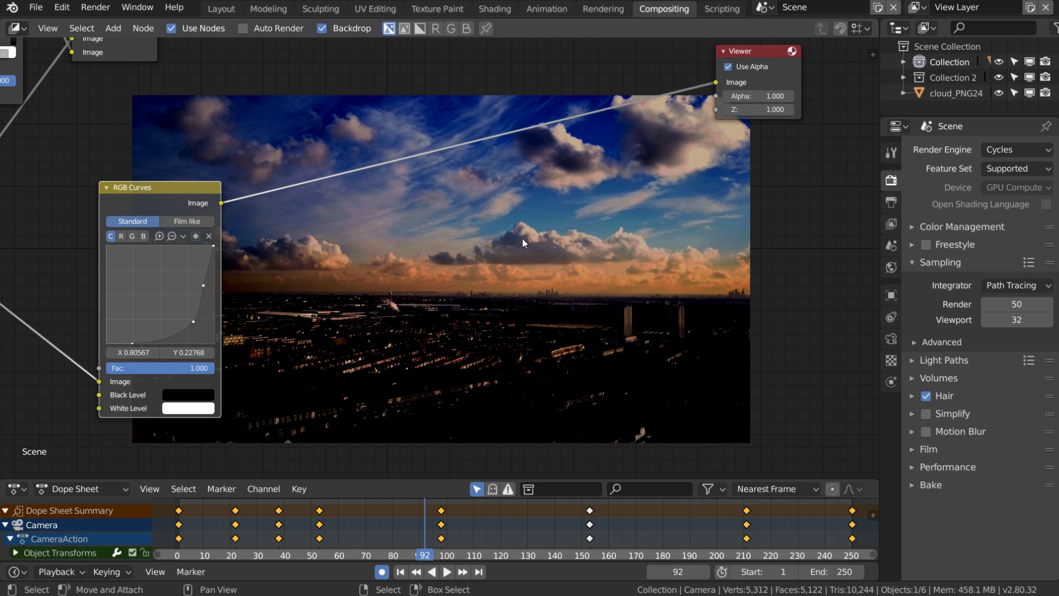
Step: Insert a Mix node on the link between Alpha Over and Composite
{"action": "scroll", "coordinate": [522, 239], "scroll_direction": "down", "scroll_amount": 3}
{"action": "key", "text": "shift+a"}
{"action": "mouse_move", "coordinate": [437, 122]}
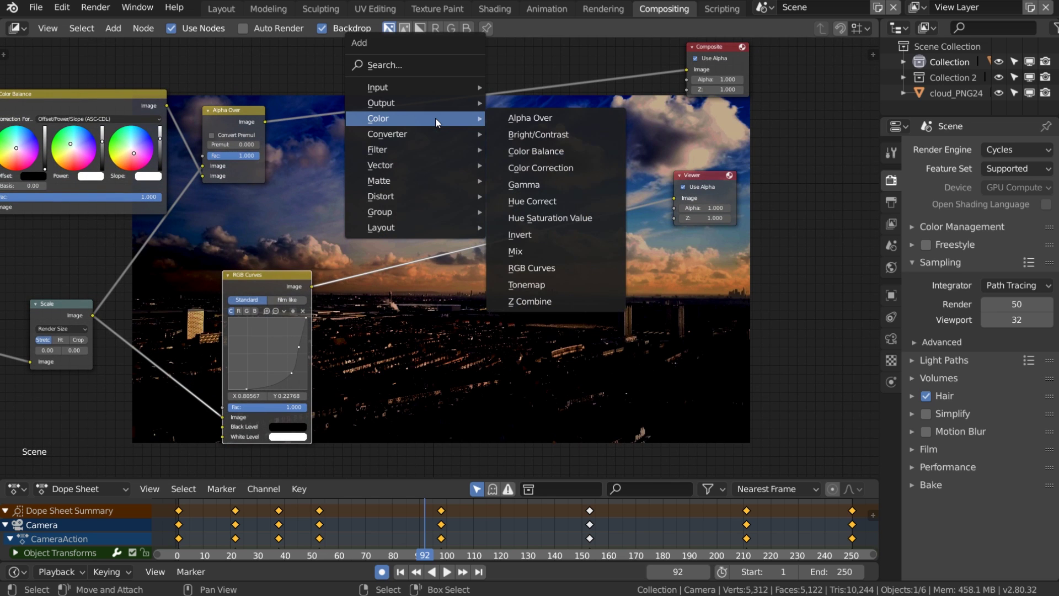
{"action": "left_click", "coordinate": [544, 252]}
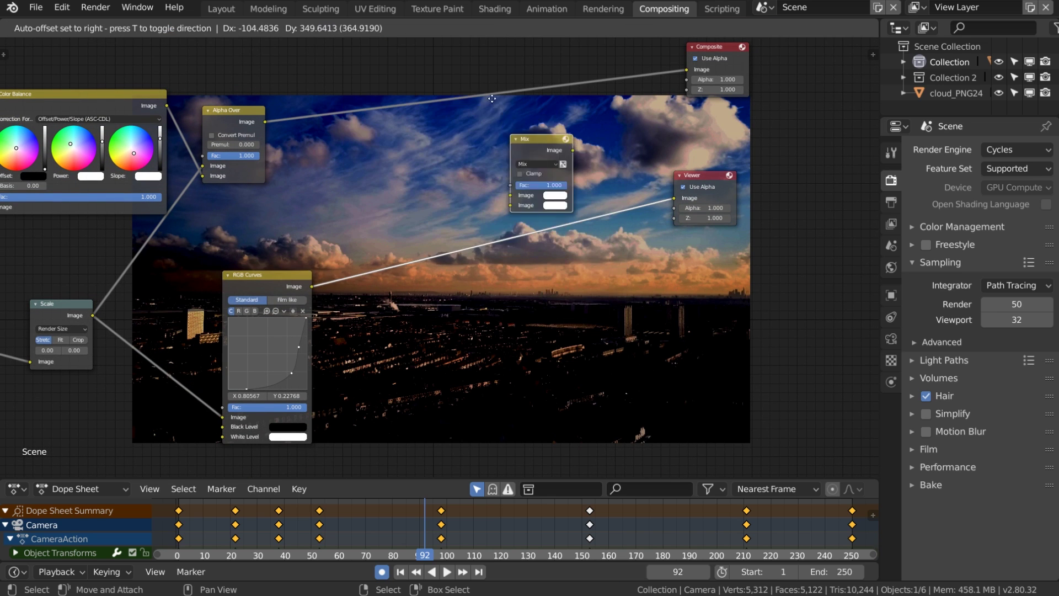
{"action": "left_click", "coordinate": [482, 84]}
Step: Set the new Mix node to Add, feed RGB Curves into its second image input, and preview it in the Viewer
{"action": "left_click", "coordinate": [491, 105]}
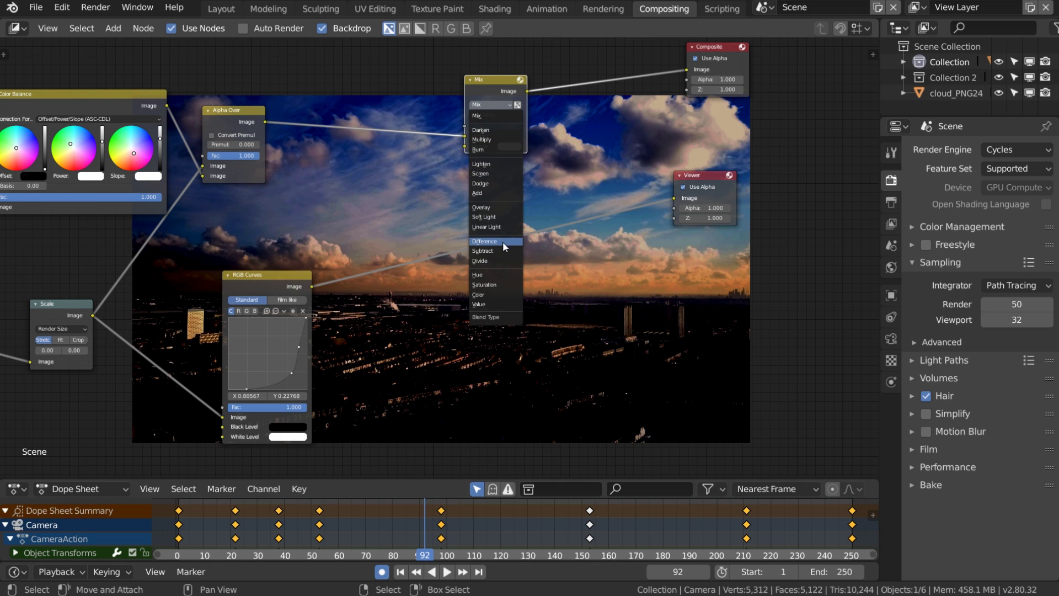
{"action": "left_click", "coordinate": [484, 192]}
{"action": "left_click_drag", "start_coordinate": [322, 282], "coordinate": [467, 147]}
{"action": "left_click", "coordinate": [506, 92], "text": "ctrl+shift"}
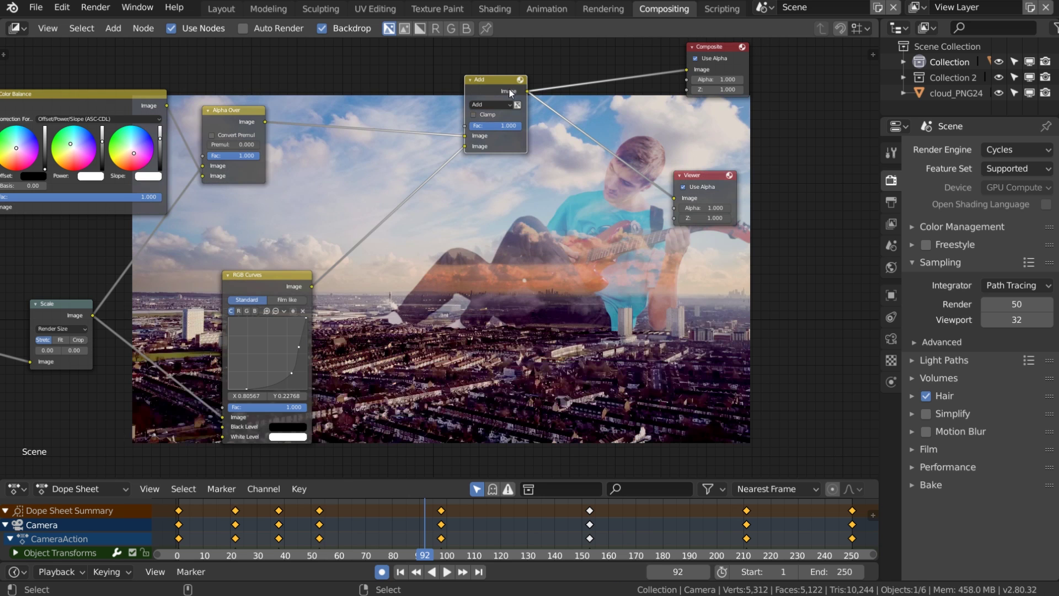
Step: Reduce the Add node's factor to 0.420
{"action": "mouse_move", "coordinate": [599, 265]}
{"action": "middle_mouse_down"}
{"action": "mouse_move", "coordinate": [582, 249]}
{"action": "mouse_move", "coordinate": [591, 270]}
{"action": "middle_mouse_up"}
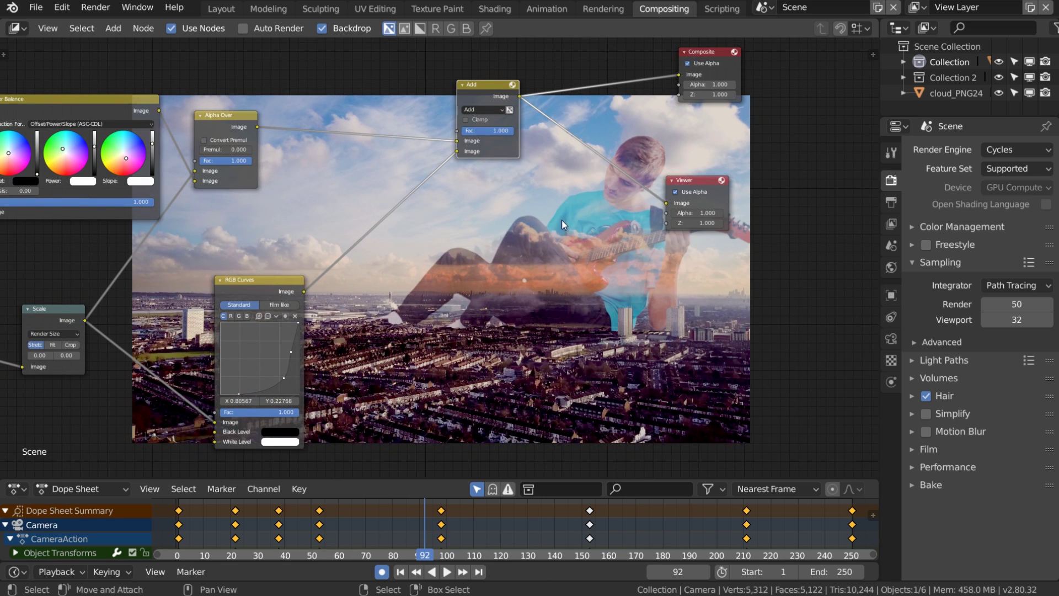
{"action": "left_click_drag", "start_coordinate": [505, 131], "coordinate": [475, 131]}
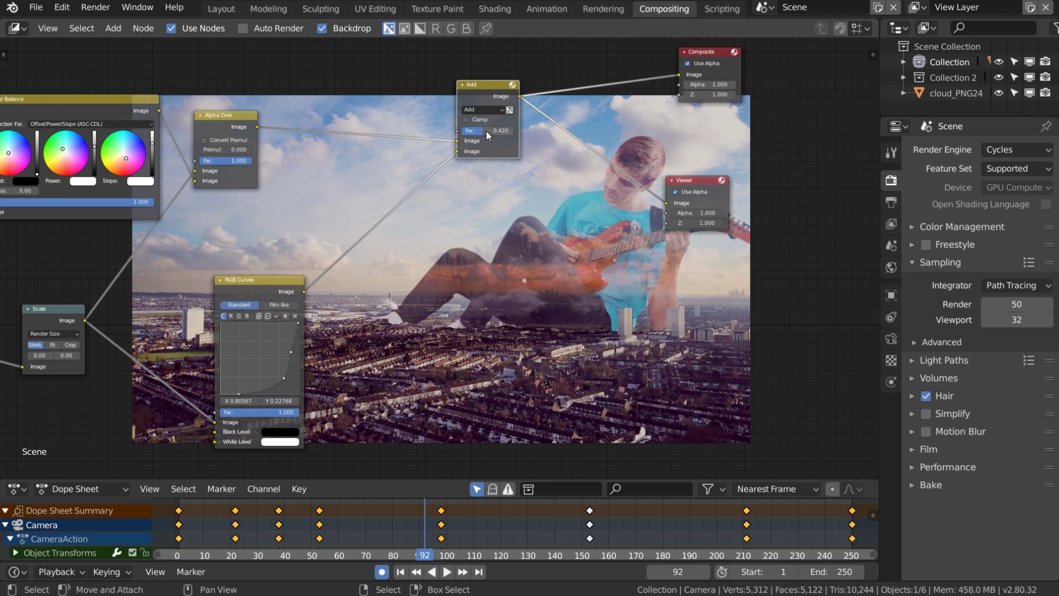
{"action": "middle_click_drag", "start_coordinate": [593, 287], "coordinate": [607, 260]}
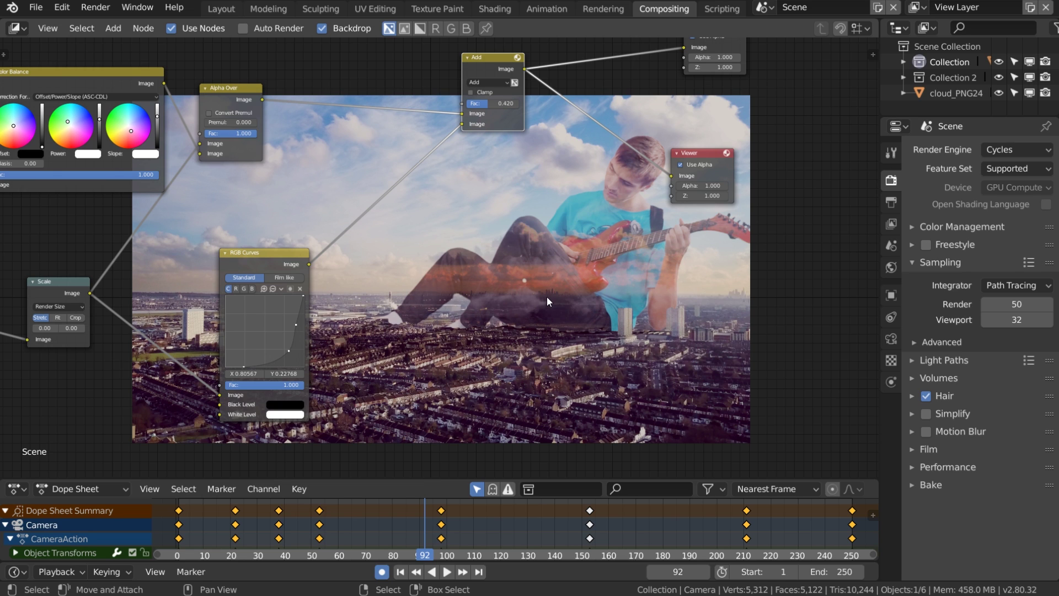
Step: Shift the RGB Curves node away from the Add node and place a new Box Mask node beside it
{"action": "scroll", "coordinate": [439, 270], "scroll_direction": "down", "scroll_amount": 3}
{"action": "left_click_drag", "start_coordinate": [315, 255], "coordinate": [283, 245]}
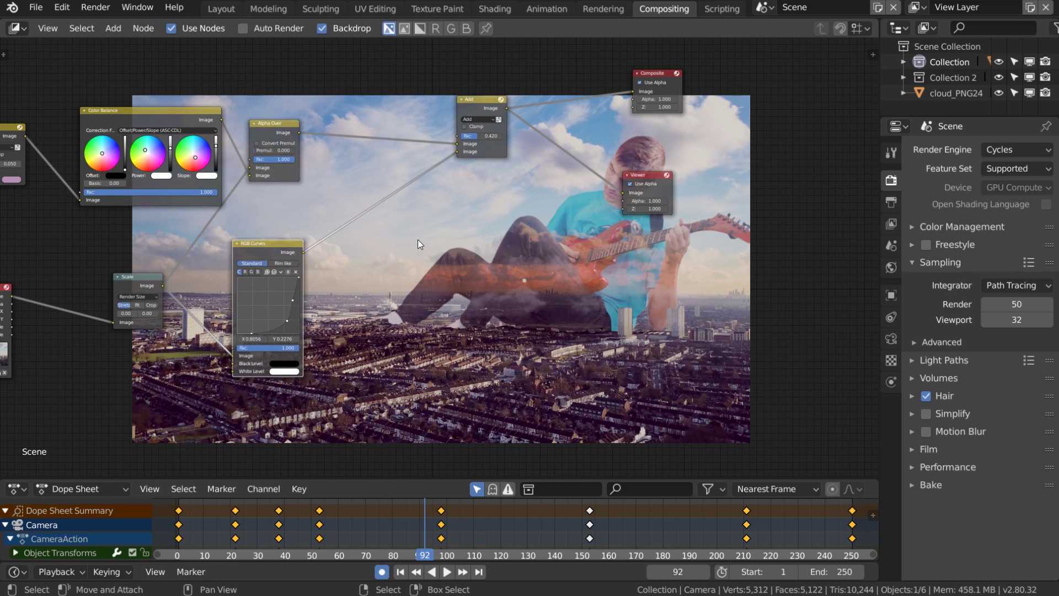
{"action": "key", "text": "shift+a"}
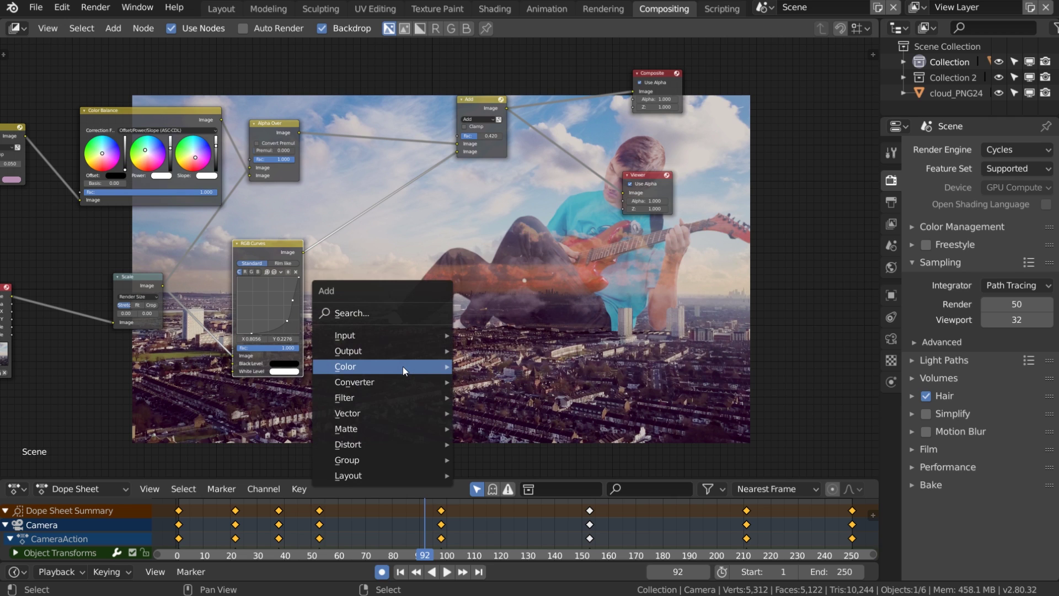
{"action": "mouse_move", "coordinate": [358, 432]}
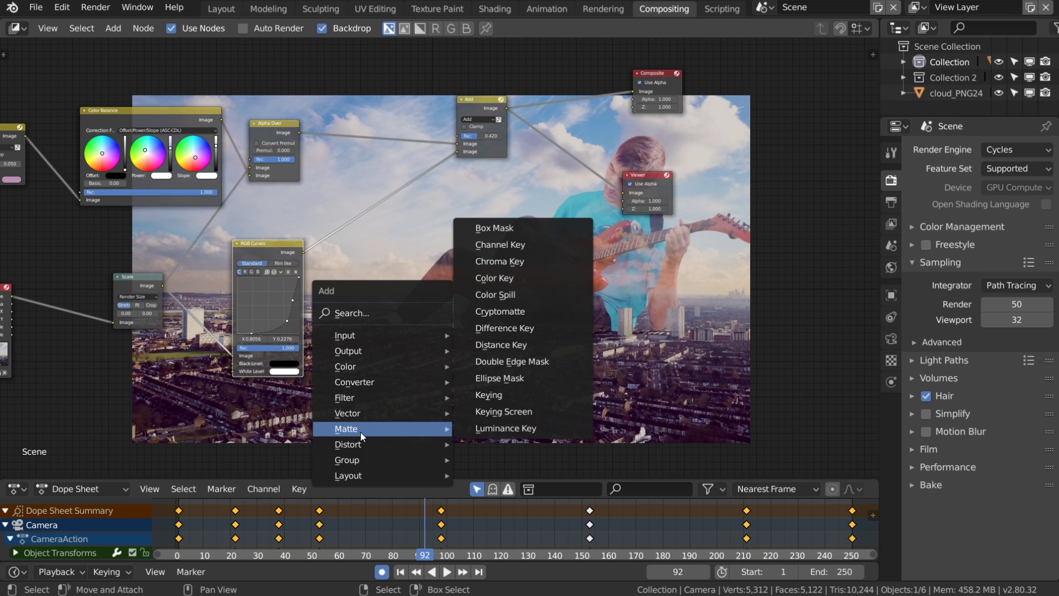
{"action": "left_click", "coordinate": [548, 223]}
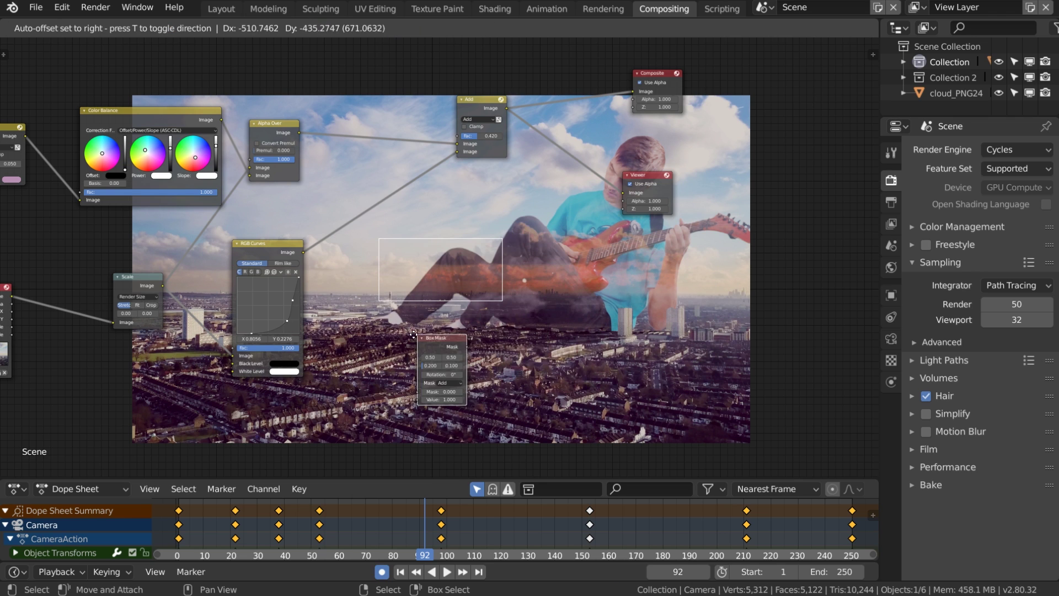
{"action": "left_click", "coordinate": [384, 312]}
Step: Set the Box Mask's width to 1.016, height to 0.390 and Y position to 0.19, and preview the mask in the Viewer
{"action": "left_click_drag", "start_coordinate": [401, 344], "coordinate": [415, 343]}
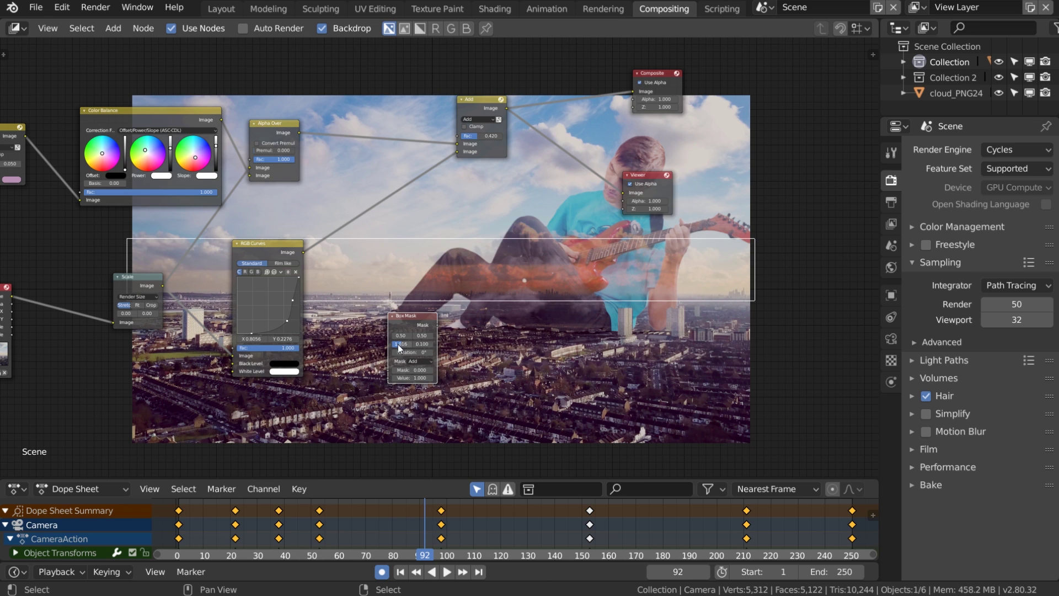
{"action": "scroll", "coordinate": [402, 352], "scroll_direction": "up", "scroll_amount": 2}
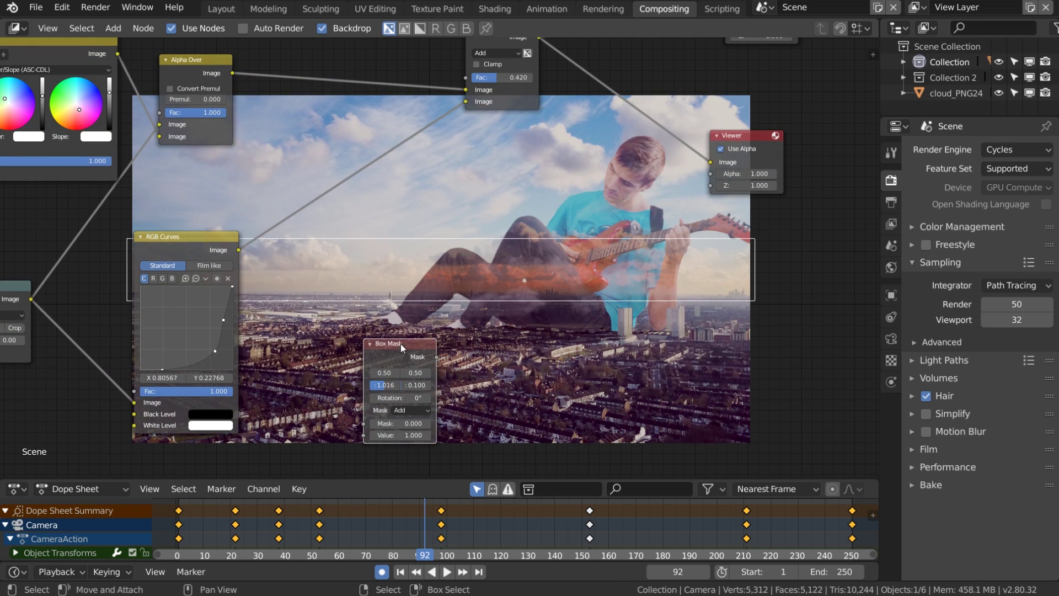
{"action": "left_click_drag", "start_coordinate": [401, 370], "coordinate": [363, 359]}
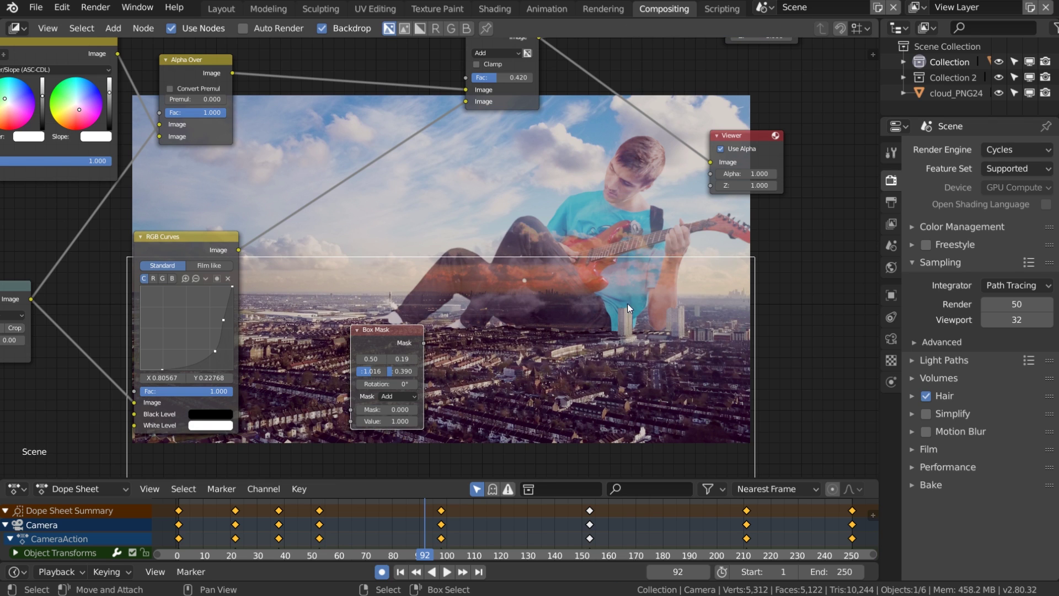
{"action": "left_click", "coordinate": [396, 336], "text": "ctrl+shift"}
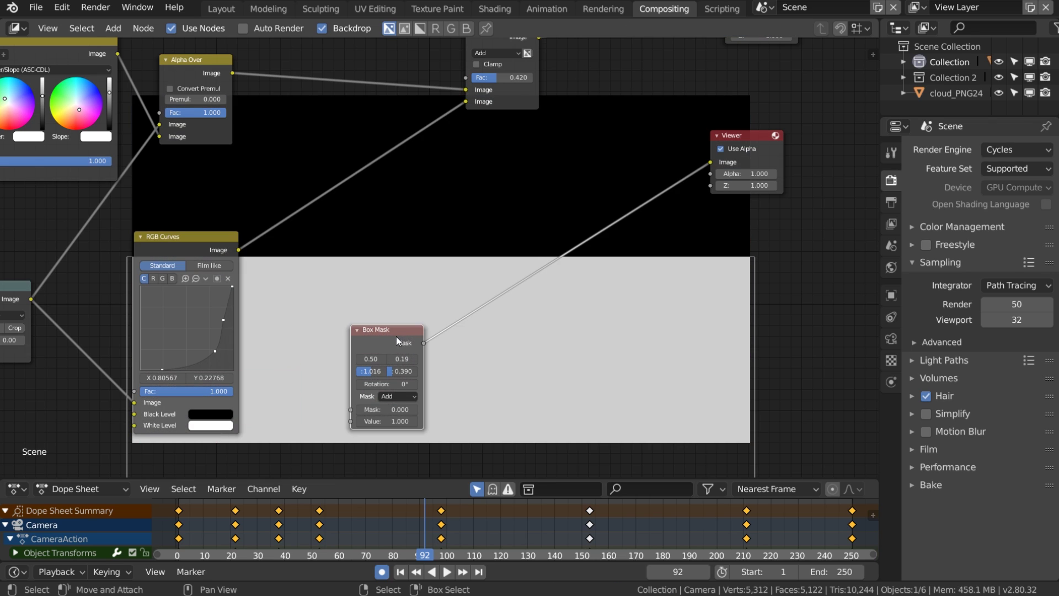
{"action": "left_click_drag", "start_coordinate": [396, 336], "coordinate": [375, 350]}
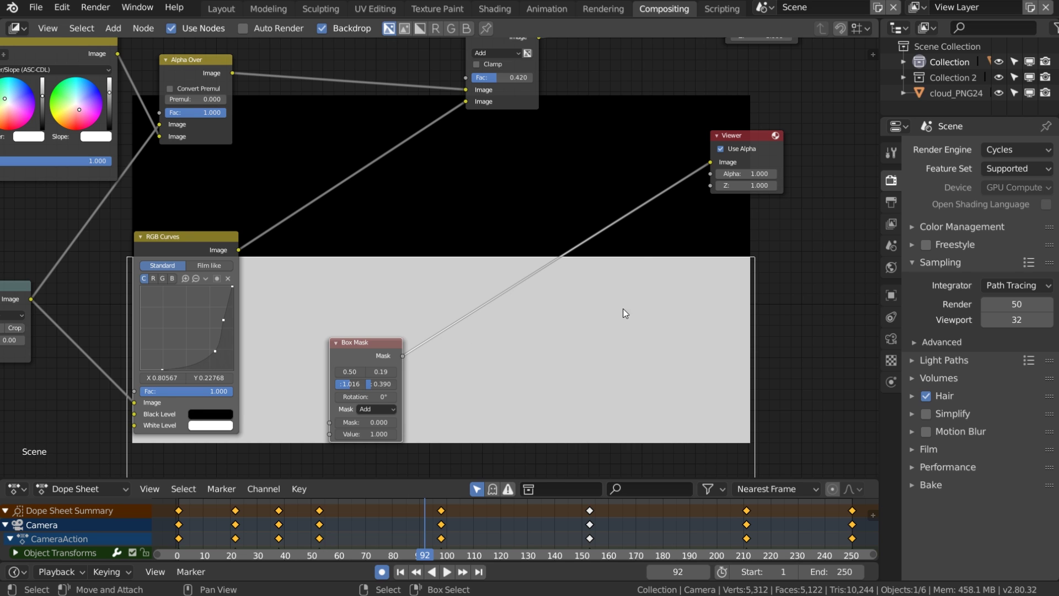
Step: Insert an Invert node on the link between the Box Mask and the Viewer
{"action": "middle_click_drag", "start_coordinate": [624, 313], "coordinate": [546, 300]}
{"action": "key", "text": "shift+a"}
{"action": "mouse_move", "coordinate": [472, 314]}
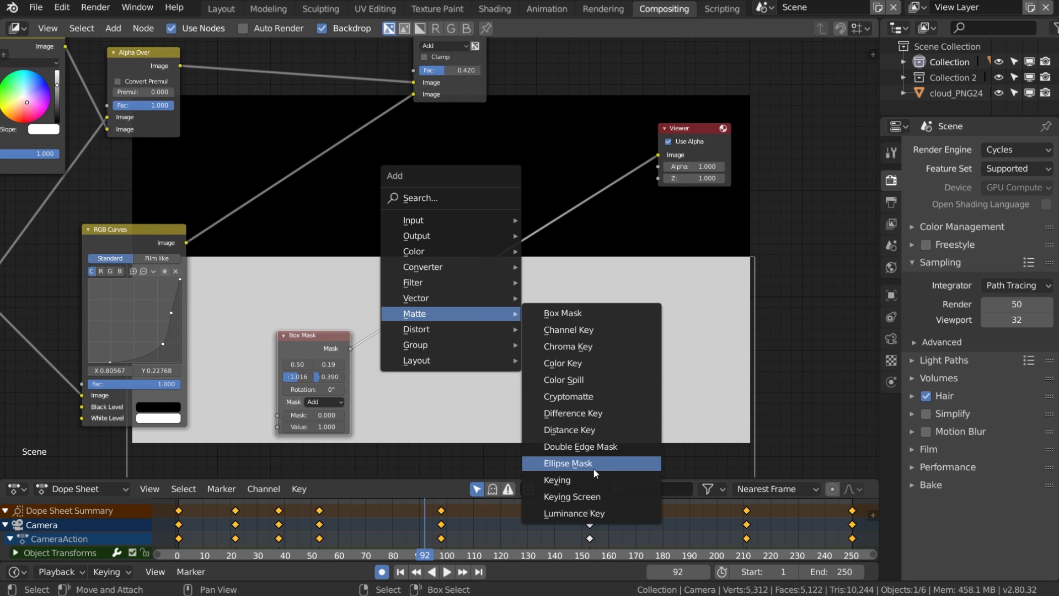
{"action": "mouse_move", "coordinate": [418, 253]}
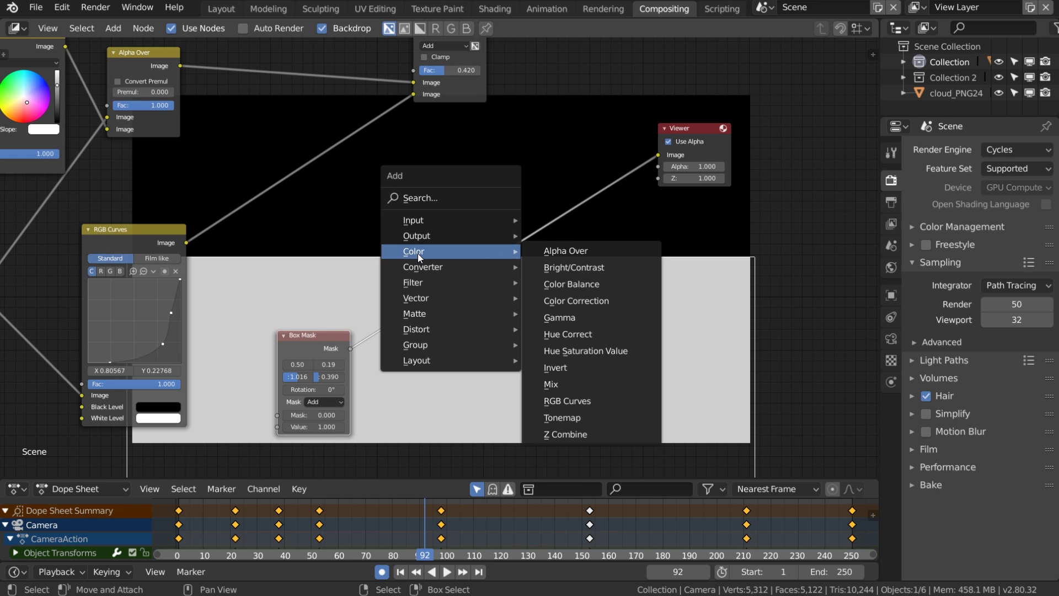
{"action": "left_click", "coordinate": [555, 367]}
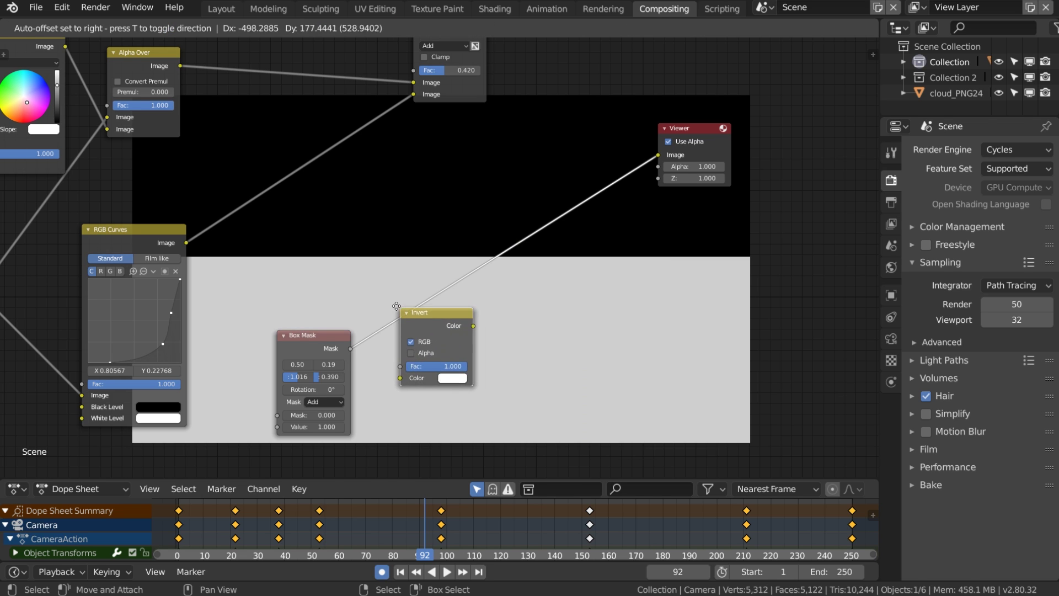
{"action": "left_click", "coordinate": [381, 302]}
Step: Insert a Blur node between Invert and the Viewer and set its filter type to Fast Gaussian
{"action": "middle_click_drag", "start_coordinate": [657, 350], "coordinate": [345, 307]}
{"action": "key", "text": "shift+a"}
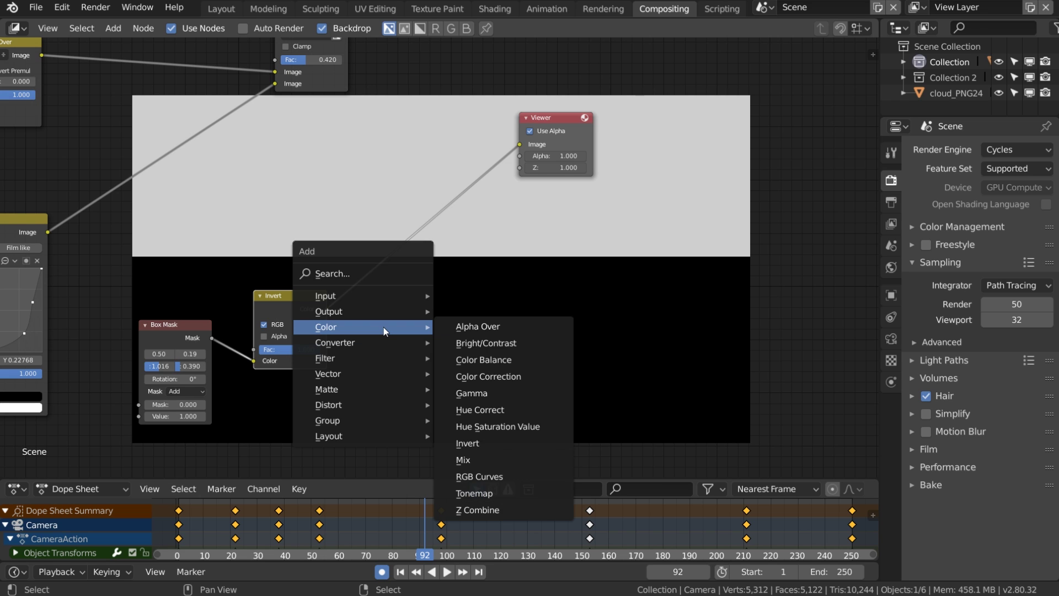
{"action": "mouse_move", "coordinate": [397, 356]}
{"action": "left_click", "coordinate": [464, 374]}
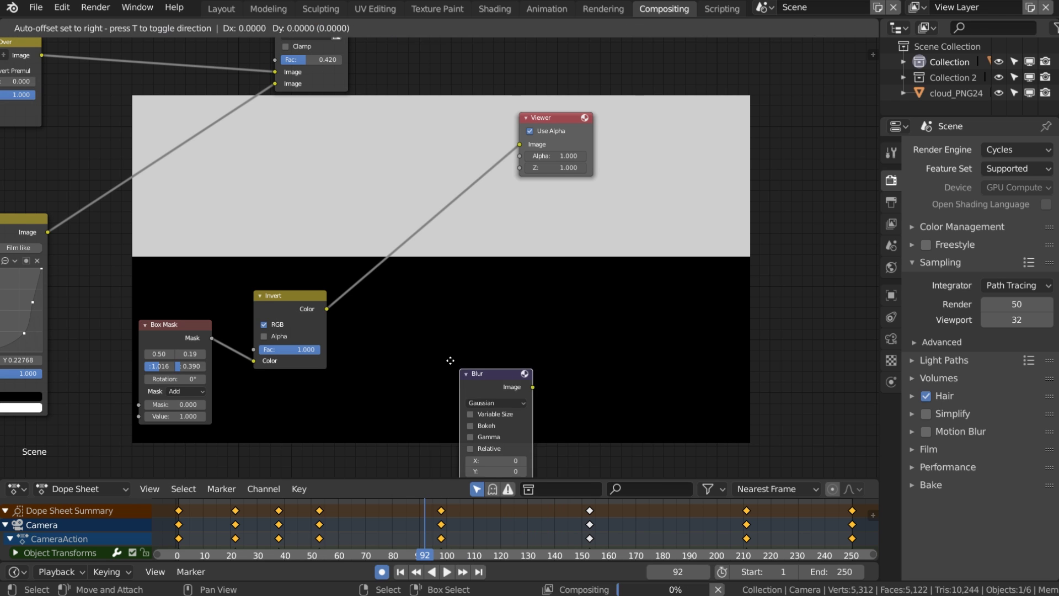
{"action": "left_click", "coordinate": [379, 278]}
{"action": "left_click", "coordinate": [386, 283]}
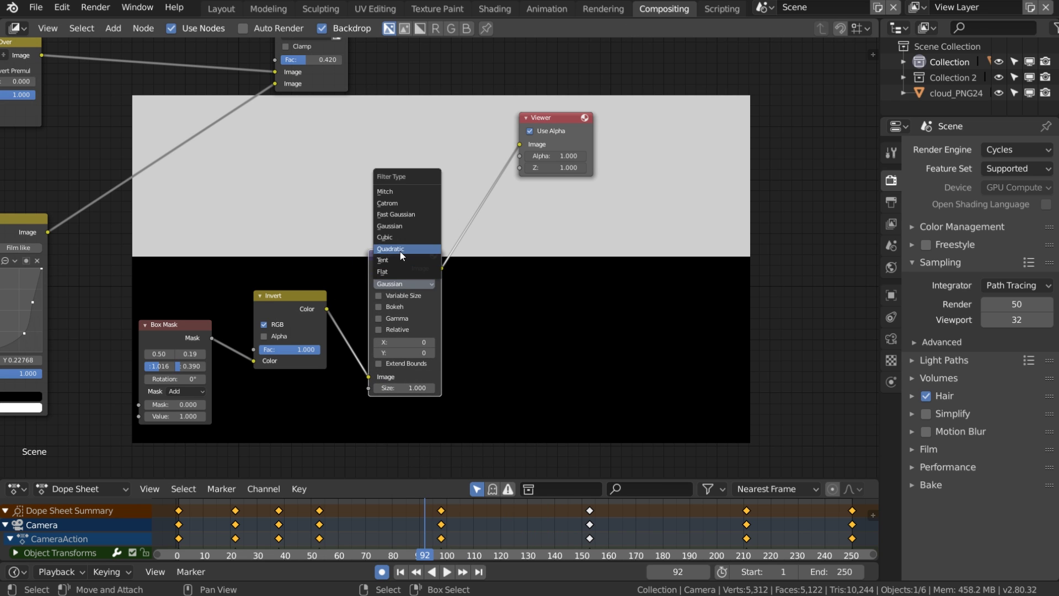
{"action": "left_click", "coordinate": [409, 215]}
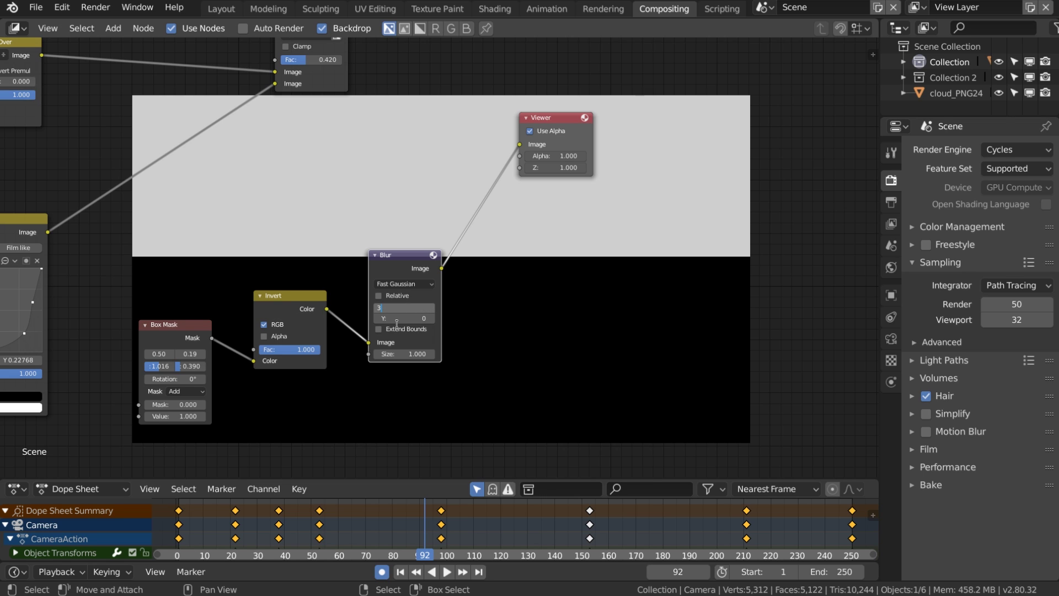
Step: Set the Blur node's size to 30 in X and 114 in Y
{"action": "key", "text": "Return"}
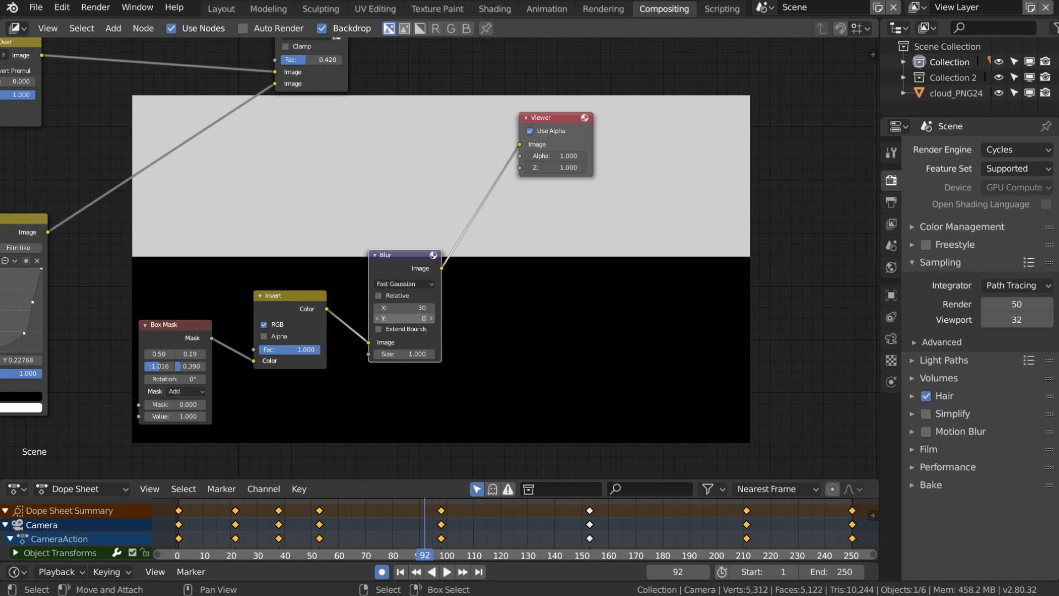
{"action": "left_click", "coordinate": [396, 318]}
{"action": "type", "text": "30"}
{"action": "key", "text": "Return"}
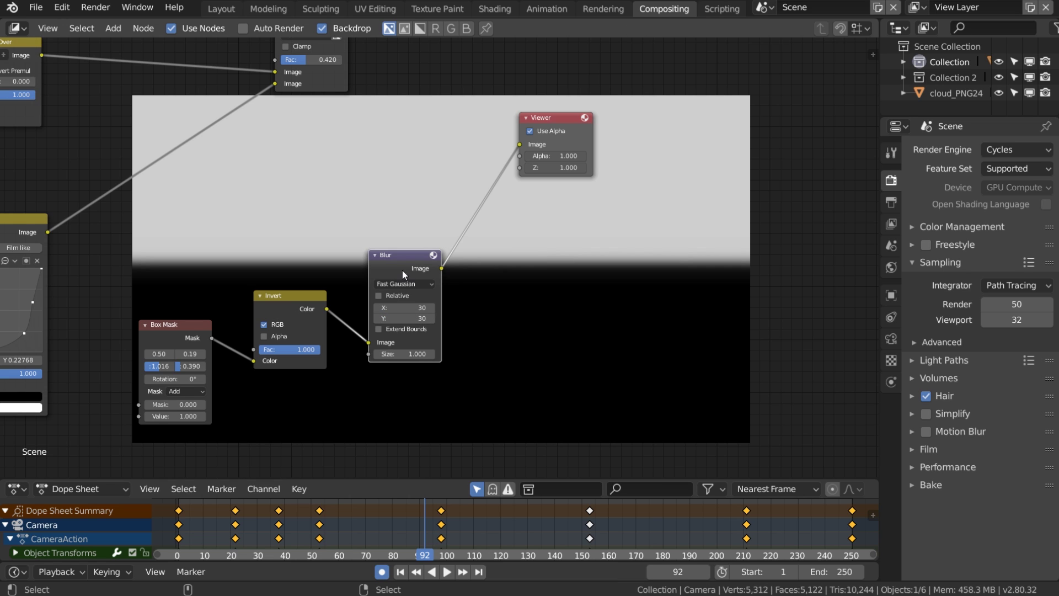
{"action": "left_click_drag", "start_coordinate": [405, 316], "coordinate": [455, 316]}
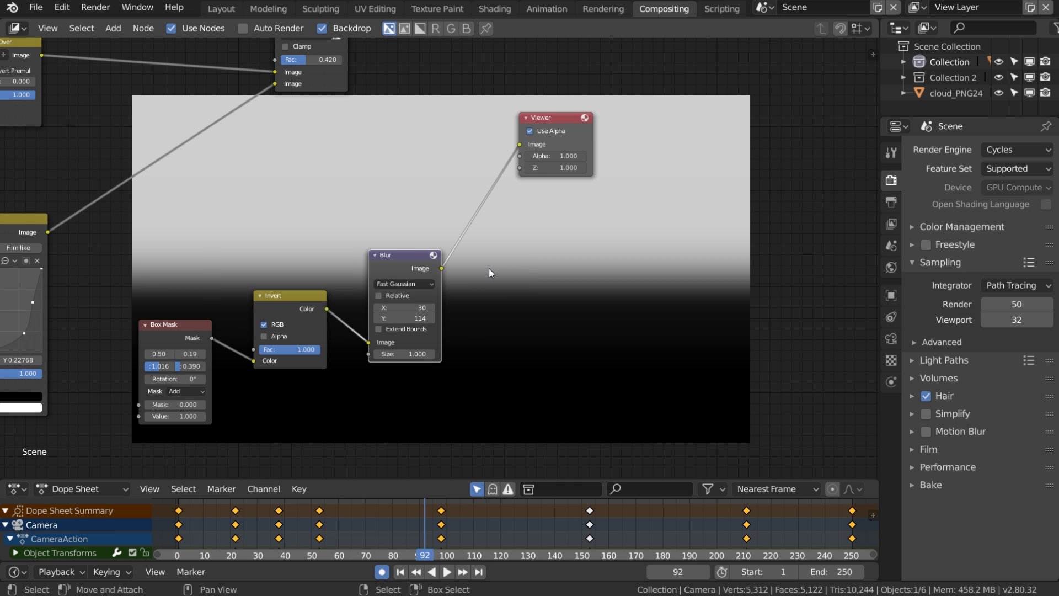
Step: Connect the Blur output to the Add node's factor, preview the Add node in the Viewer, and reposition both the Add and Viewer nodes
{"action": "scroll", "coordinate": [488, 272], "scroll_direction": "down", "scroll_amount": 2}
{"action": "middle_click_drag", "start_coordinate": [487, 275], "coordinate": [490, 332]}
{"action": "left_click_drag", "start_coordinate": [445, 314], "coordinate": [311, 145]}
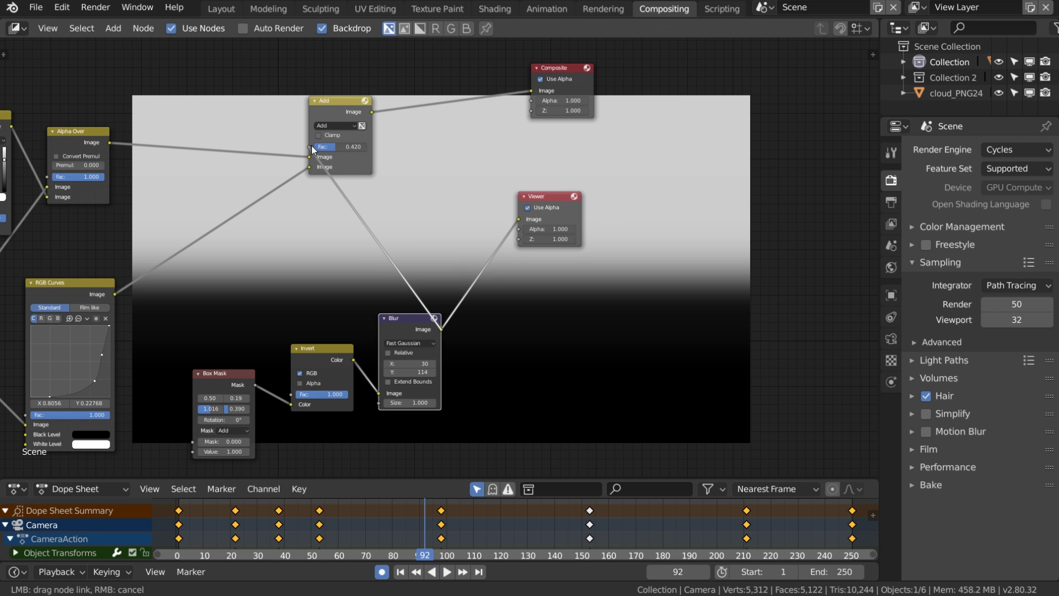
{"action": "left_click_drag", "start_coordinate": [342, 106], "coordinate": [449, 110]}
{"action": "left_click", "coordinate": [443, 113], "text": "ctrl+shift"}
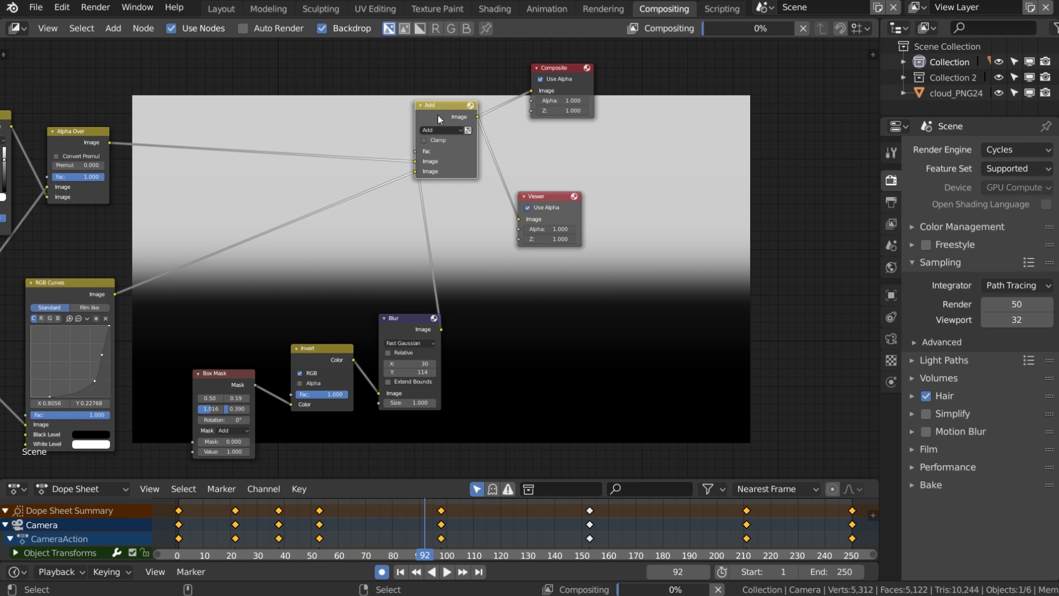
{"action": "middle_click_drag", "start_coordinate": [501, 214], "coordinate": [414, 206]}
{"action": "left_click_drag", "start_coordinate": [481, 190], "coordinate": [585, 111]}
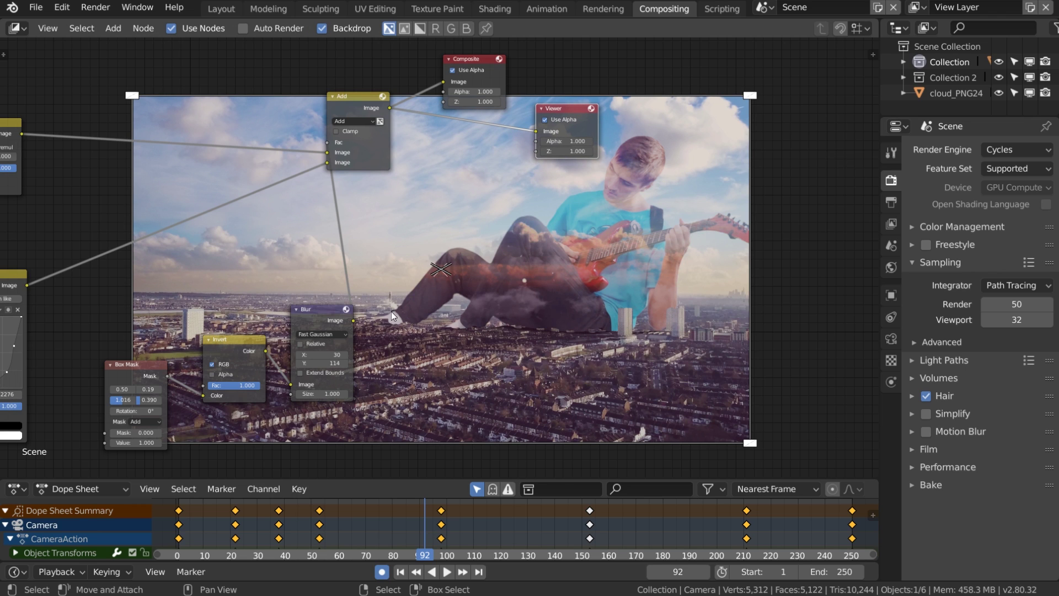
Step: Raise the Box Mask's Y position to 0.31
{"action": "scroll", "coordinate": [421, 370], "scroll_direction": "down", "scroll_amount": 1}
{"action": "middle_click_drag", "start_coordinate": [412, 372], "coordinate": [458, 359]}
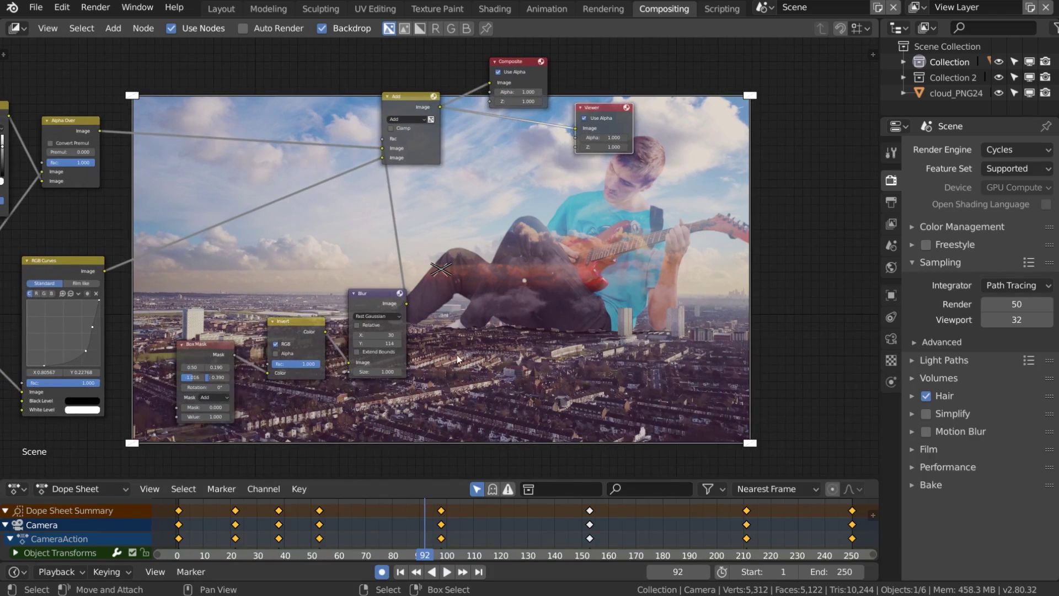
{"action": "left_click_drag", "start_coordinate": [223, 368], "coordinate": [249, 368]}
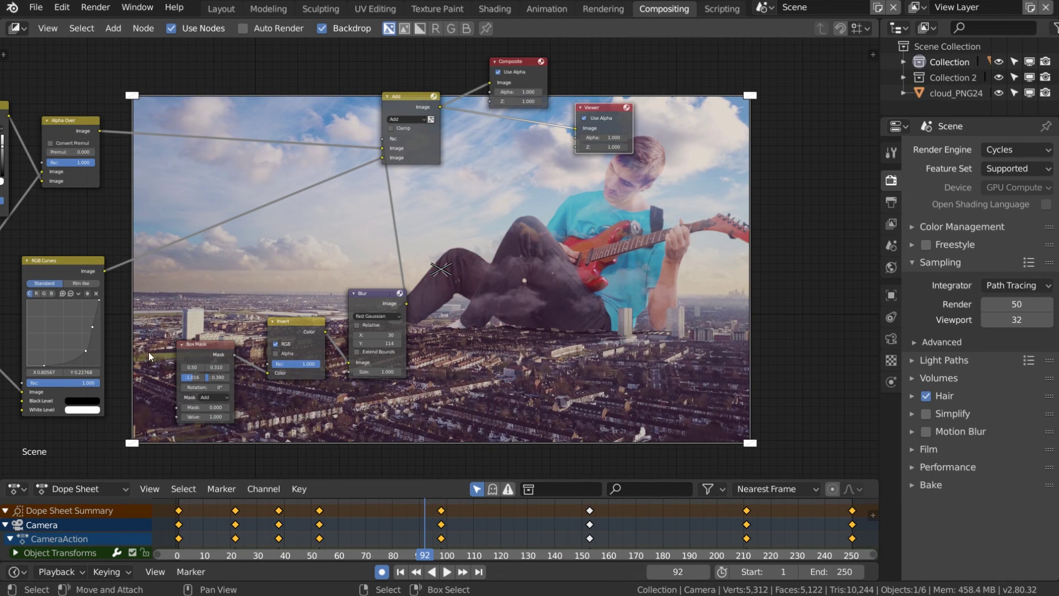
Step: Move the lower bend point of the RGB Curves node to X 0.69231, Y 0.24554
{"action": "left_click_drag", "start_coordinate": [81, 350], "coordinate": [78, 350]}
{"action": "middle_click_drag", "start_coordinate": [680, 176], "coordinate": [562, 177]}
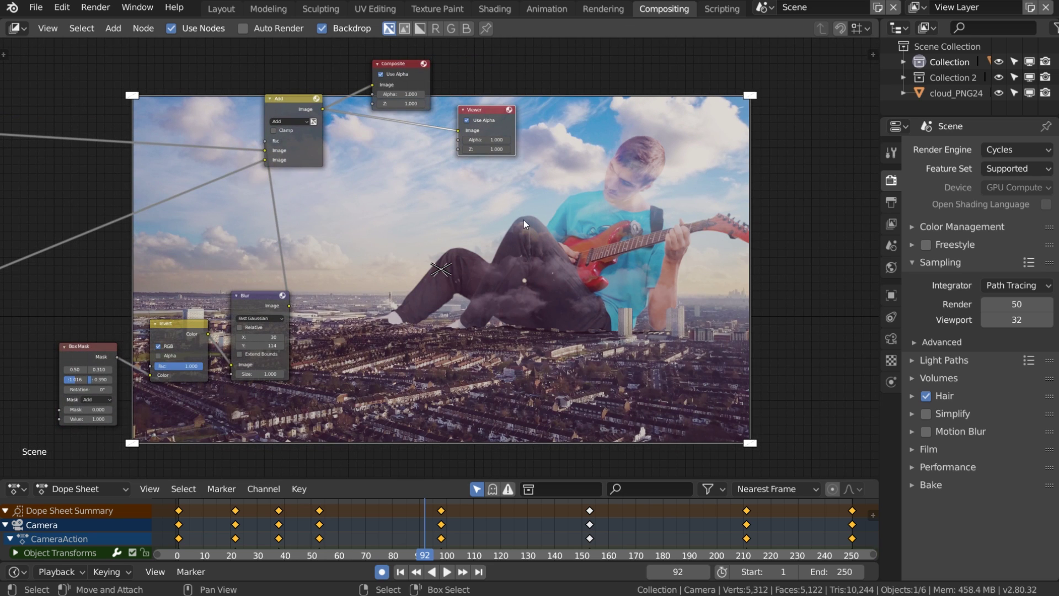
{"action": "middle_click_drag", "start_coordinate": [453, 247], "coordinate": [521, 288]}
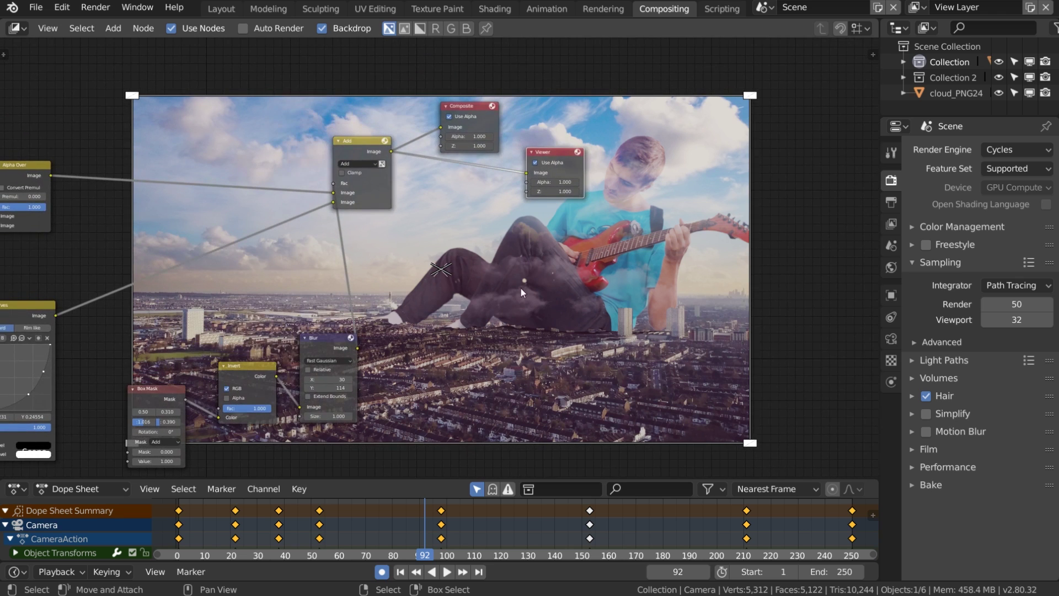
Step: Insert a Math node between Blur and the Add node's factor and set its operation to Multiply
{"action": "left_click", "coordinate": [360, 158]}
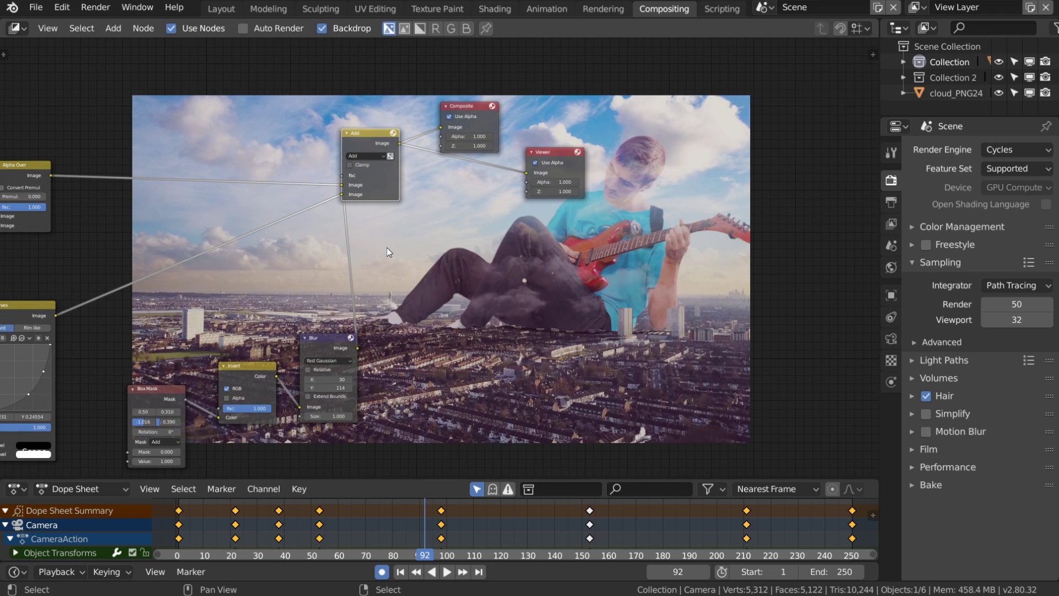
{"action": "key", "text": "shift+a"}
{"action": "mouse_move", "coordinate": [385, 248]}
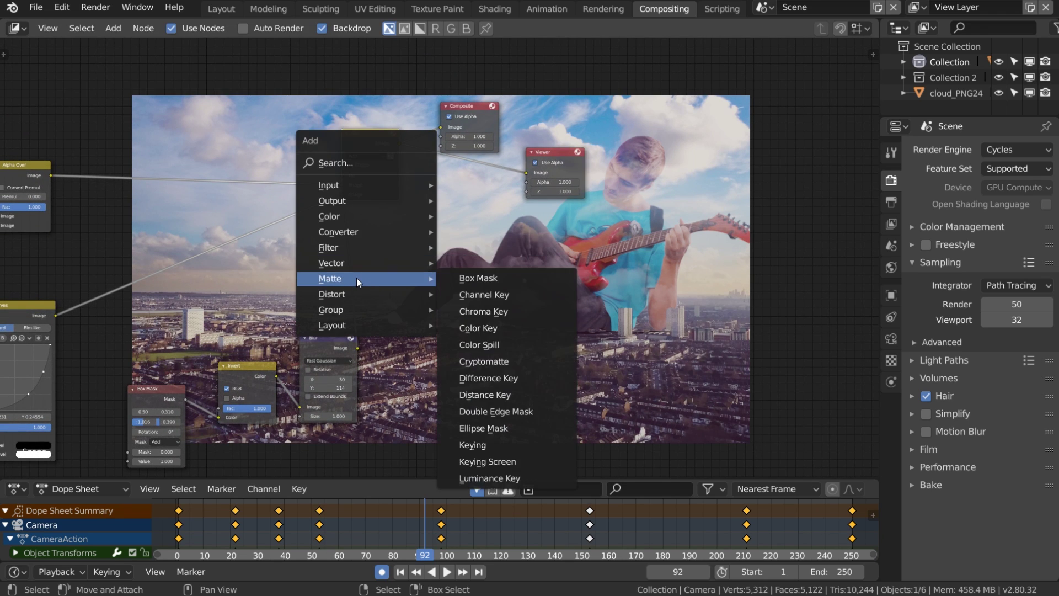
{"action": "mouse_move", "coordinate": [347, 263]}
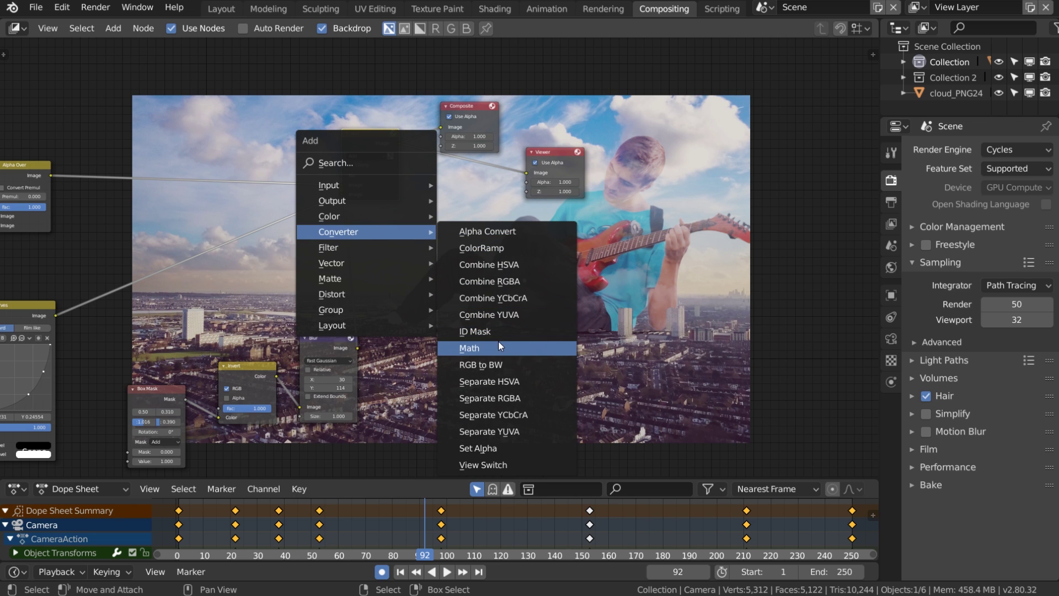
{"action": "left_click", "coordinate": [474, 347]}
{"action": "left_click", "coordinate": [344, 240]}
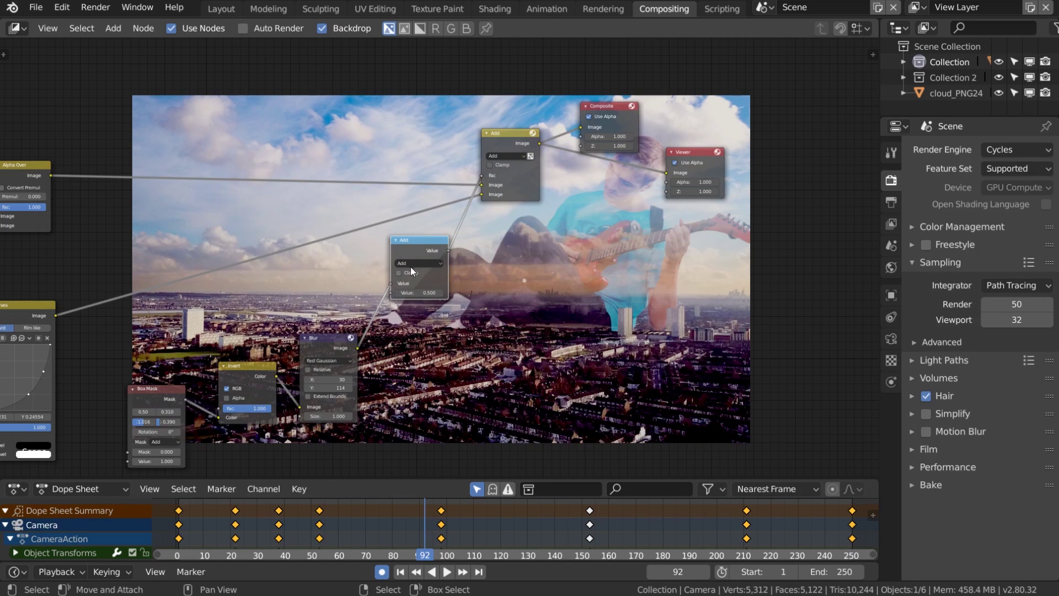
{"action": "left_click", "coordinate": [411, 265]}
{"action": "left_click", "coordinate": [418, 232]}
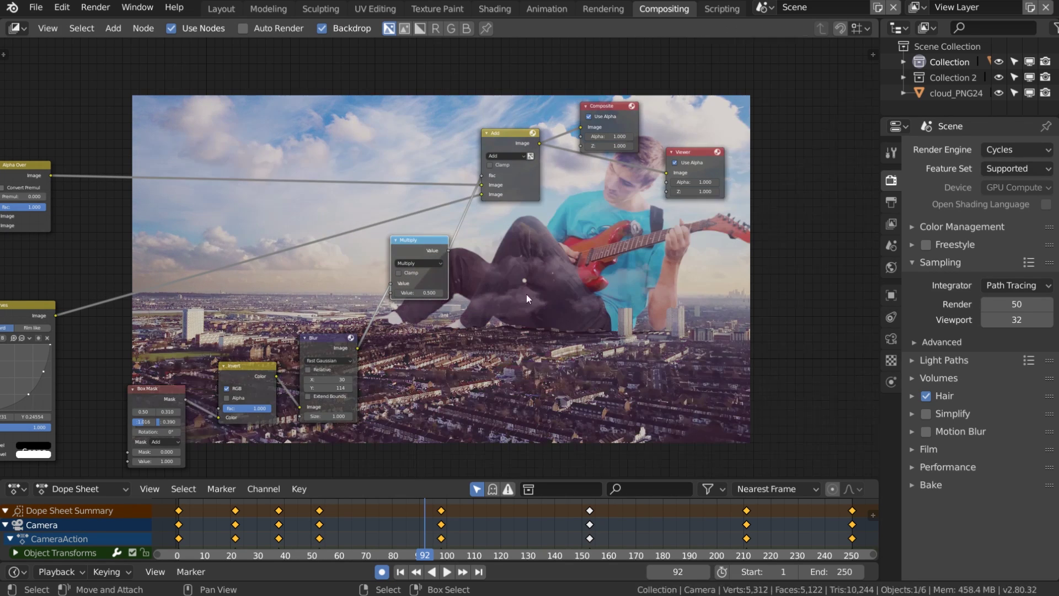
Step: Set the Multiply node's second value to 0.300
{"action": "scroll", "coordinate": [527, 293], "scroll_direction": "up", "scroll_amount": 2}
{"action": "mouse_move", "coordinate": [393, 306]}
{"action": "left_mouse_down"}
{"action": "mouse_move", "coordinate": [382, 309]}
{"action": "mouse_move", "coordinate": [394, 309]}
{"action": "left_mouse_up"}
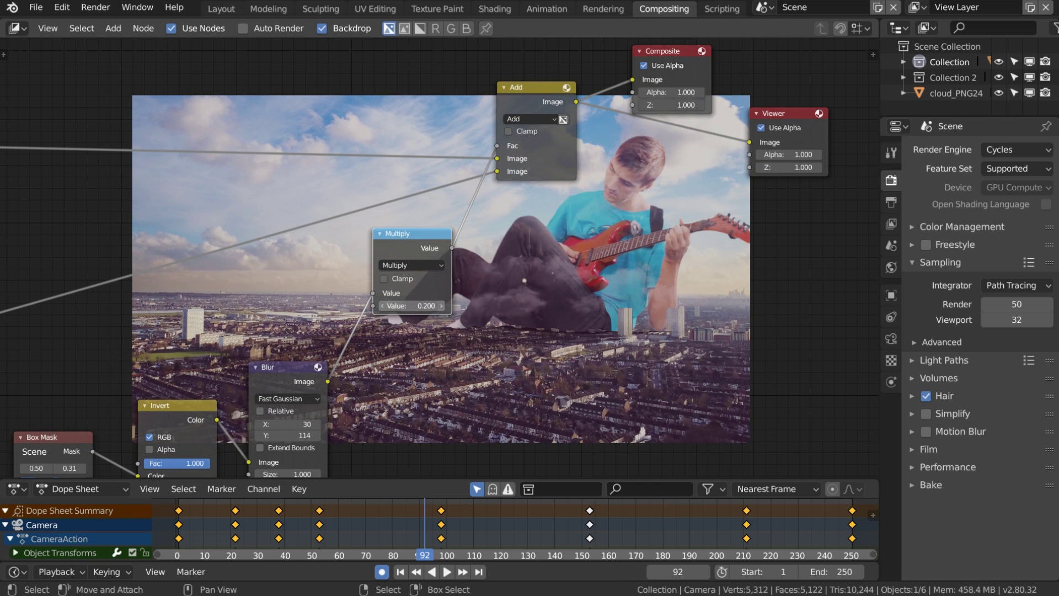
{"action": "middle_click_drag", "start_coordinate": [509, 299], "coordinate": [385, 280]}
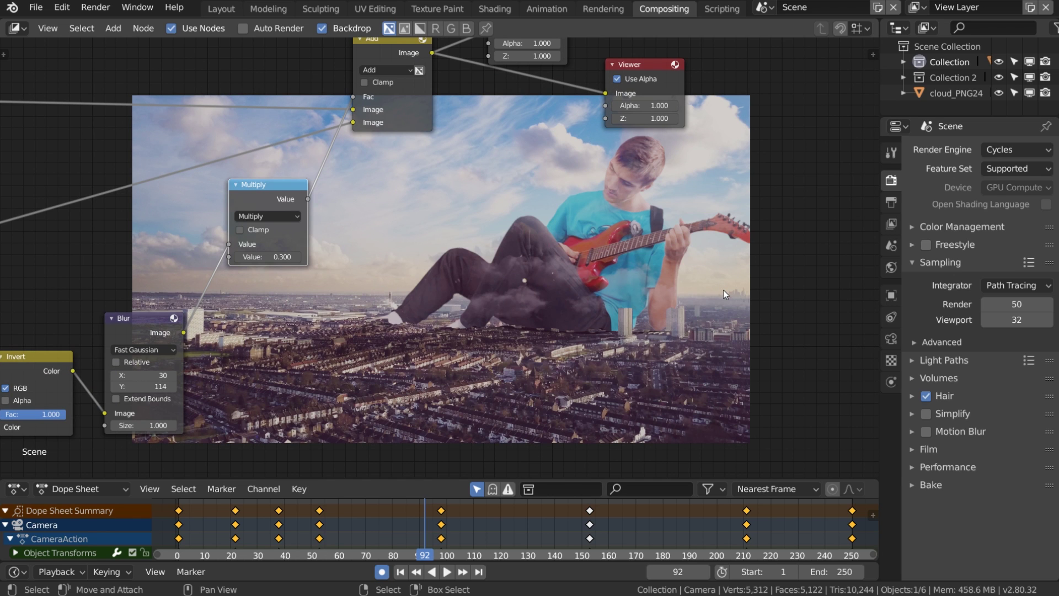
{"action": "scroll", "coordinate": [639, 286], "scroll_direction": "down", "scroll_amount": 1}
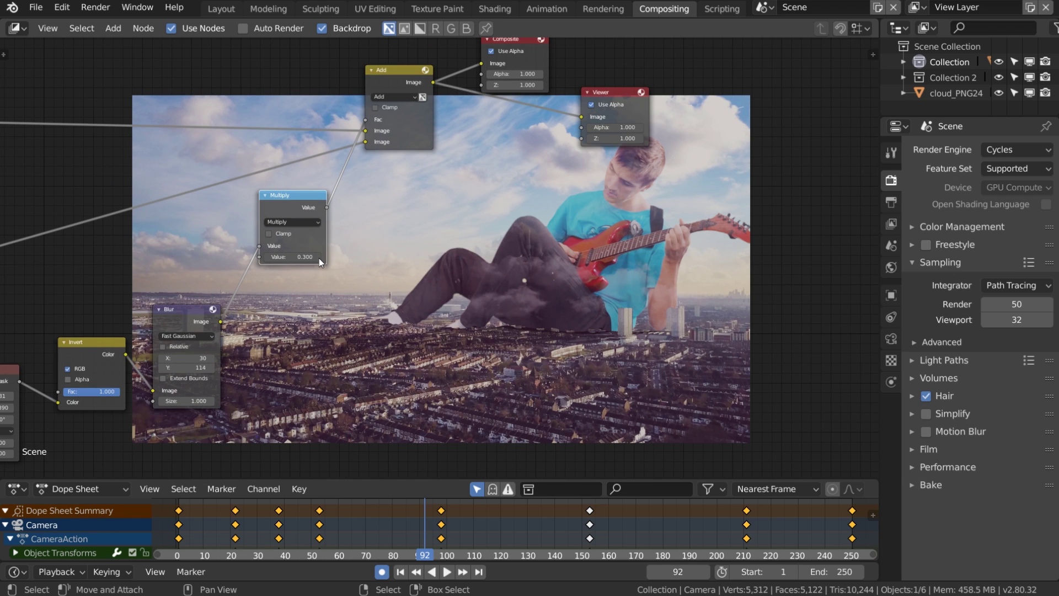
Step: Try adjusting the Color Balance node's factor
{"action": "scroll", "coordinate": [319, 273], "scroll_direction": "down", "scroll_amount": 1}
{"action": "middle_click_drag", "start_coordinate": [319, 280], "coordinate": [425, 294]}
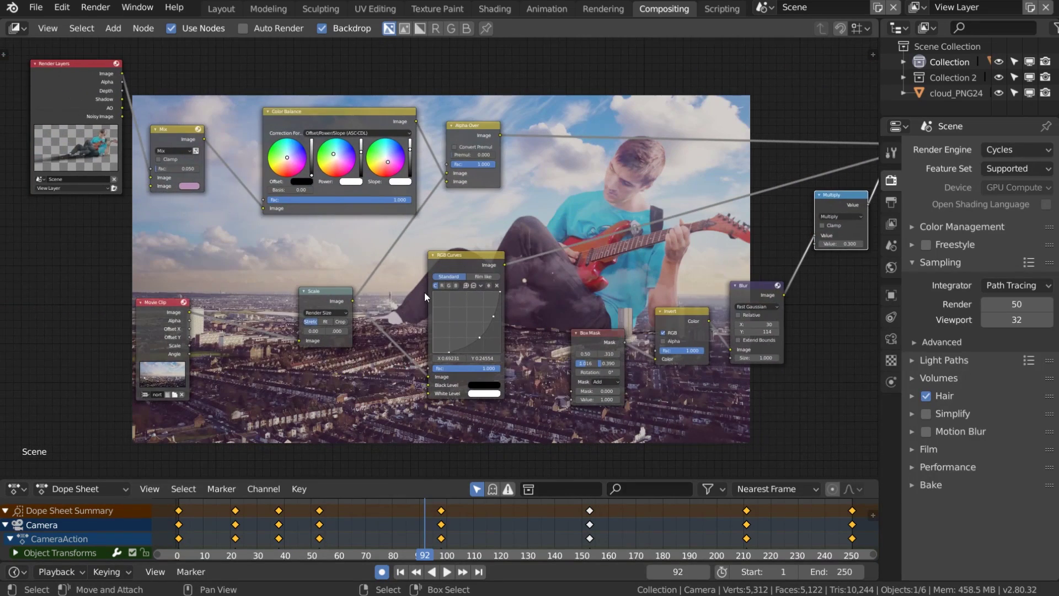
{"action": "scroll", "coordinate": [425, 292], "scroll_direction": "up", "scroll_amount": 4}
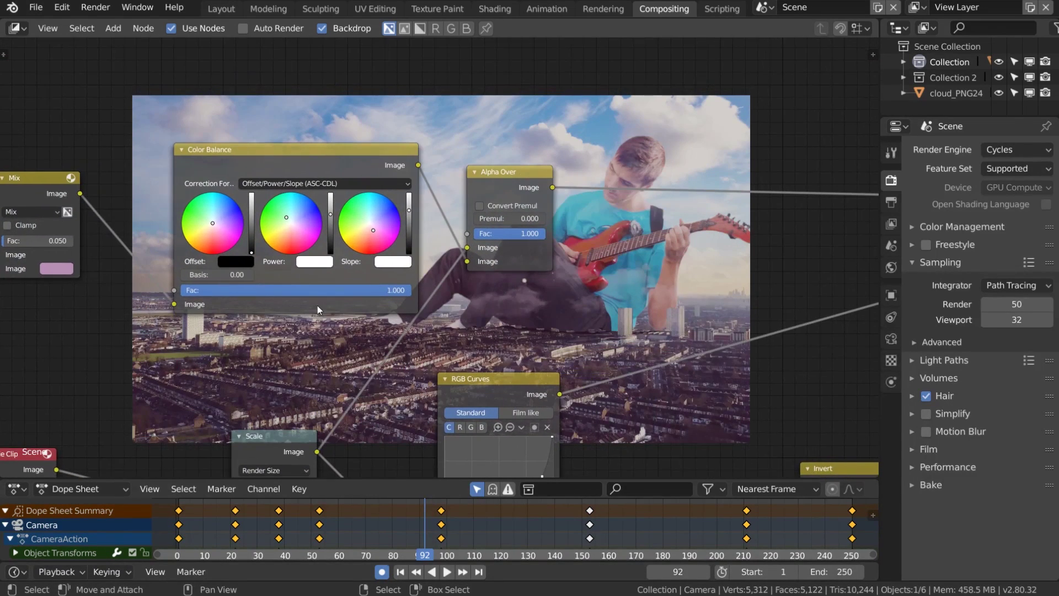
{"action": "left_click_drag", "start_coordinate": [371, 296], "coordinate": [410, 290]}
Step: Shift the Alpha Over node away from Color Balance and connect the Render Layers Alpha output to its factor
{"action": "scroll", "coordinate": [442, 260], "scroll_direction": "down", "scroll_amount": 2}
{"action": "scroll", "coordinate": [570, 272], "scroll_direction": "down", "scroll_amount": 1}
{"action": "middle_click_drag", "start_coordinate": [569, 273], "coordinate": [455, 263]}
{"action": "left_click_drag", "start_coordinate": [384, 194], "coordinate": [419, 193]}
{"action": "key", "text": "Home"}
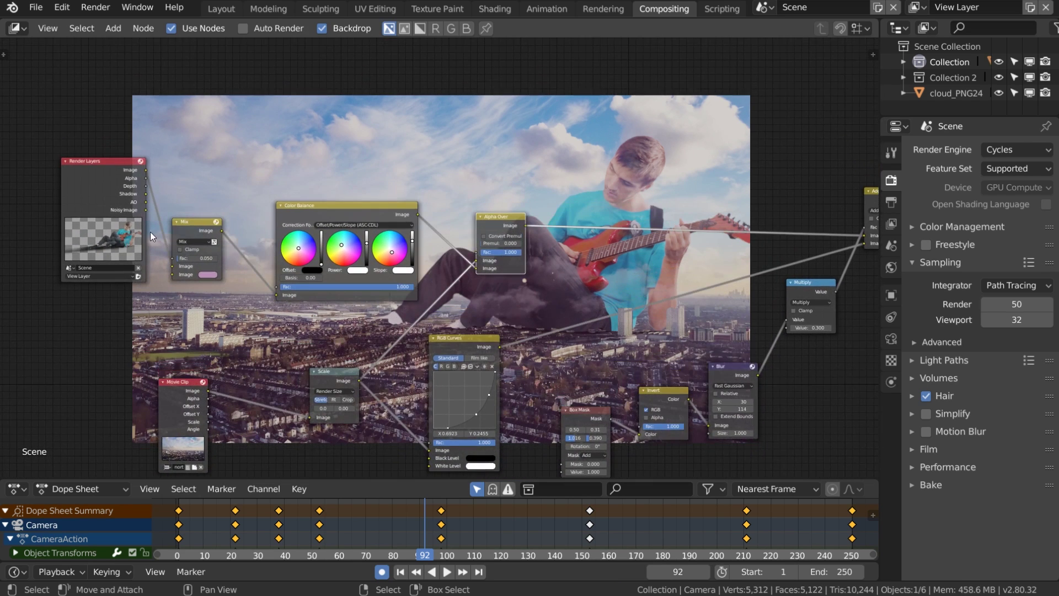
{"action": "left_click_drag", "start_coordinate": [145, 177], "coordinate": [477, 253]}
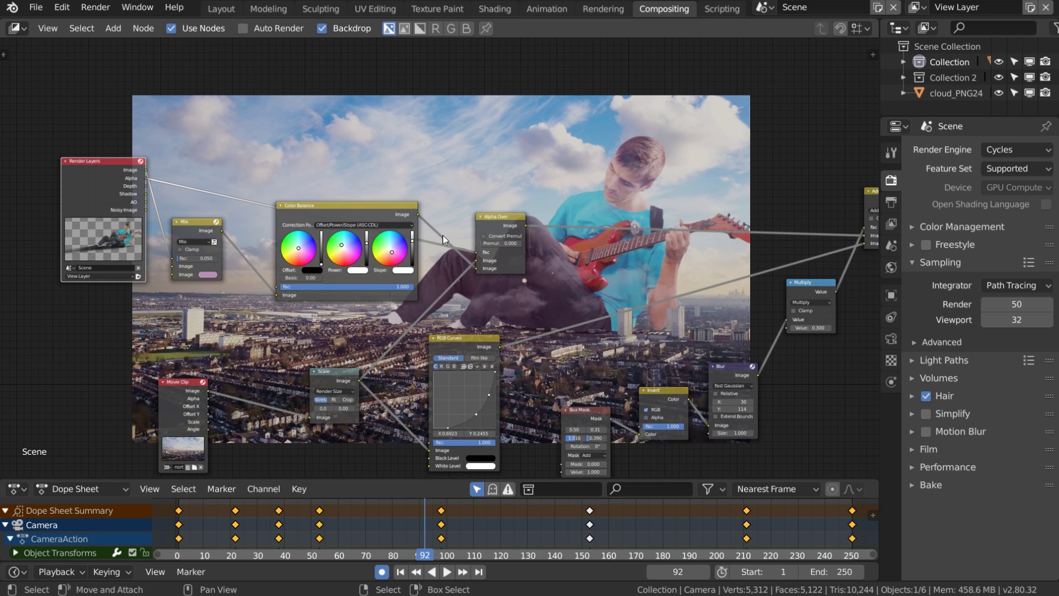
Step: Reduce the Color Balance node's factor to 0.839
{"action": "left_click_drag", "start_coordinate": [364, 286], "coordinate": [343, 286]}
{"action": "scroll", "coordinate": [524, 167], "scroll_direction": "up", "scroll_amount": 3}
{"action": "middle_click_drag", "start_coordinate": [780, 212], "coordinate": [674, 205]}
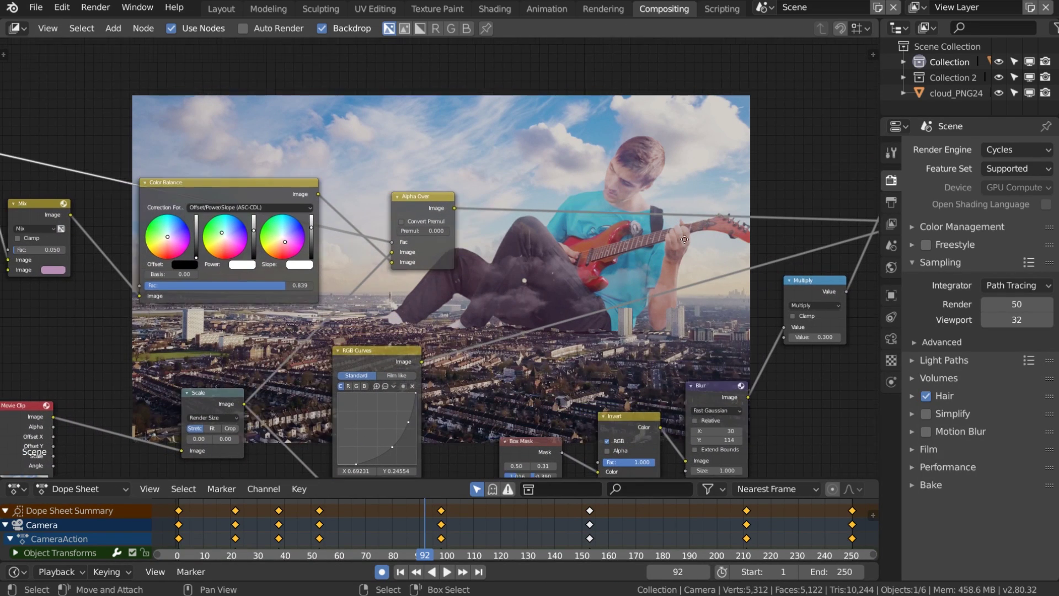
Step: Insert a Hue Saturation Value node between the Mix and Color Balance nodes
{"action": "middle_click_drag", "start_coordinate": [391, 249], "coordinate": [502, 236]}
{"action": "key", "text": "shift+a"}
{"action": "mouse_move", "coordinate": [480, 237]}
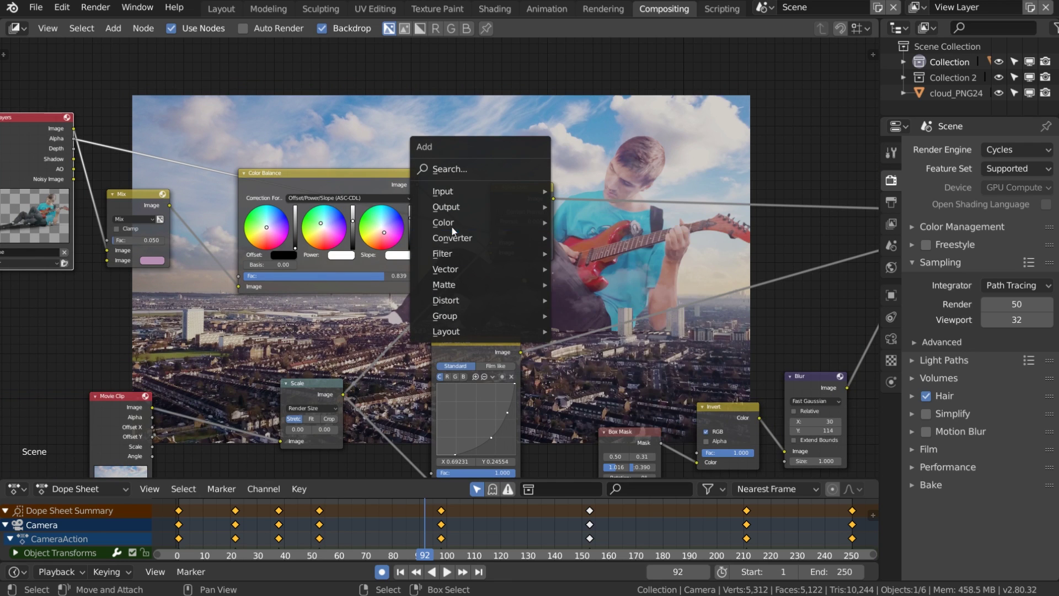
{"action": "mouse_move", "coordinate": [452, 224]}
{"action": "left_click", "coordinate": [602, 321]}
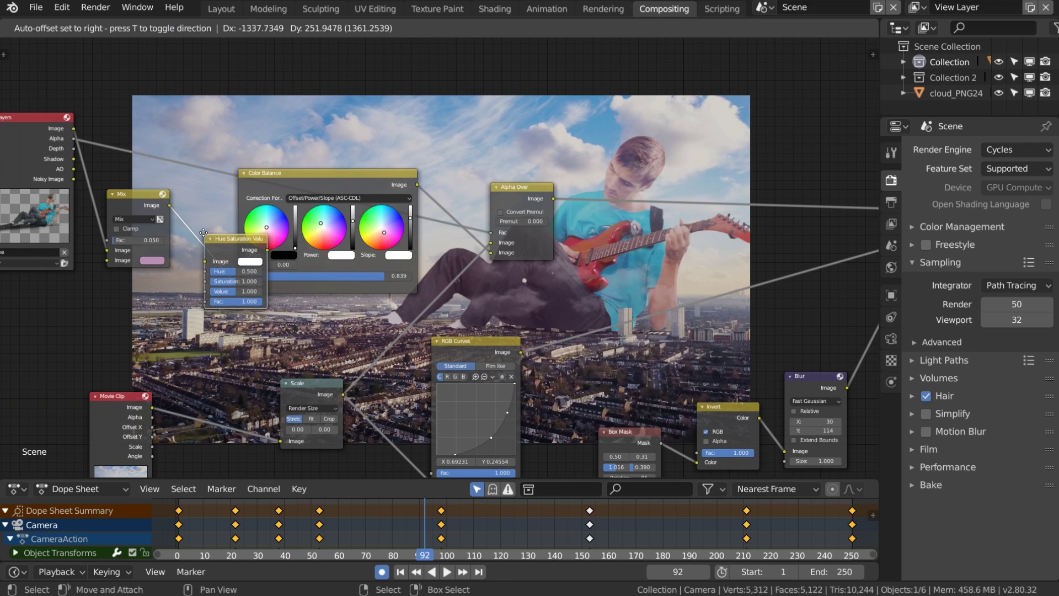
{"action": "left_click", "coordinate": [214, 230]}
Step: Set the Hue Saturation Value node's saturation to 0.9
{"action": "left_click", "coordinate": [242, 280]}
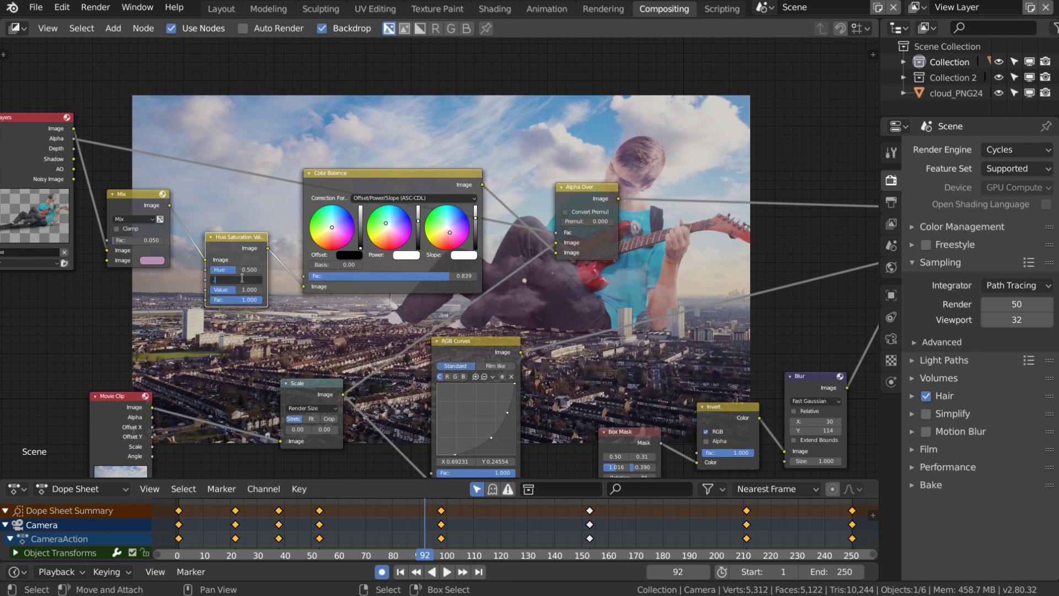
{"action": "type", "text": ".9"}
{"action": "key", "text": "Return"}
Step: Examine the composited guitarist against the city footage and the Color Balance and Alpha Over nodes
{"action": "key", "text": "Home"}
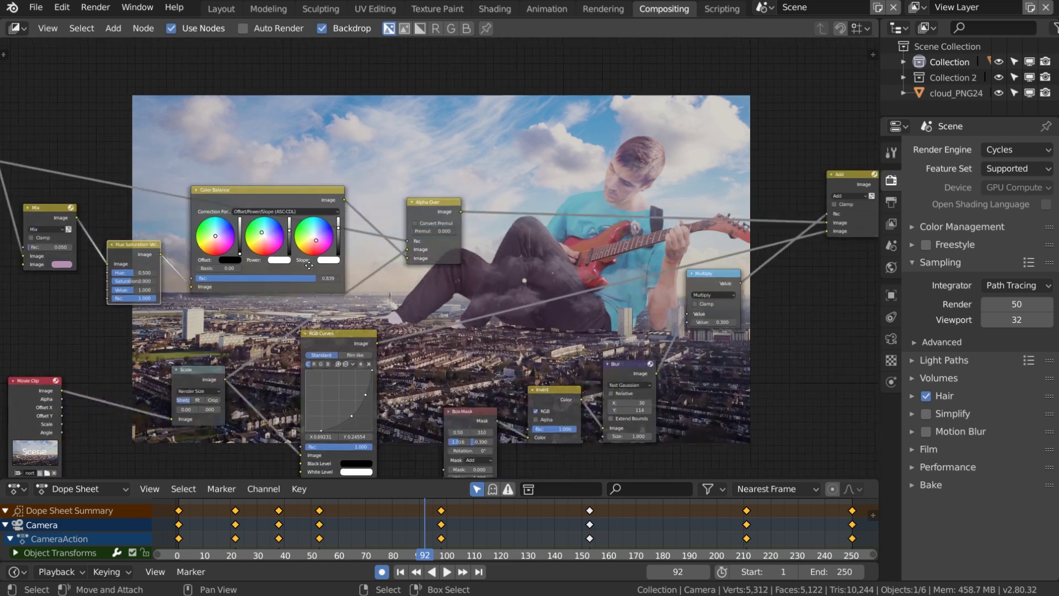
{"action": "scroll", "coordinate": [404, 303], "scroll_direction": "down", "scroll_amount": 3}
{"action": "middle_click_drag", "start_coordinate": [404, 303], "coordinate": [521, 318]}
{"action": "scroll", "coordinate": [521, 318], "scroll_direction": "up", "scroll_amount": 4}
{"action": "middle_click_drag", "start_coordinate": [419, 207], "coordinate": [474, 282]}
{"action": "scroll", "coordinate": [419, 194], "scroll_direction": "up", "scroll_amount": 4}
{"action": "scroll", "coordinate": [451, 286], "scroll_direction": "up", "scroll_amount": 3}
{"action": "scroll", "coordinate": [323, 234], "scroll_direction": "down", "scroll_amount": 1}
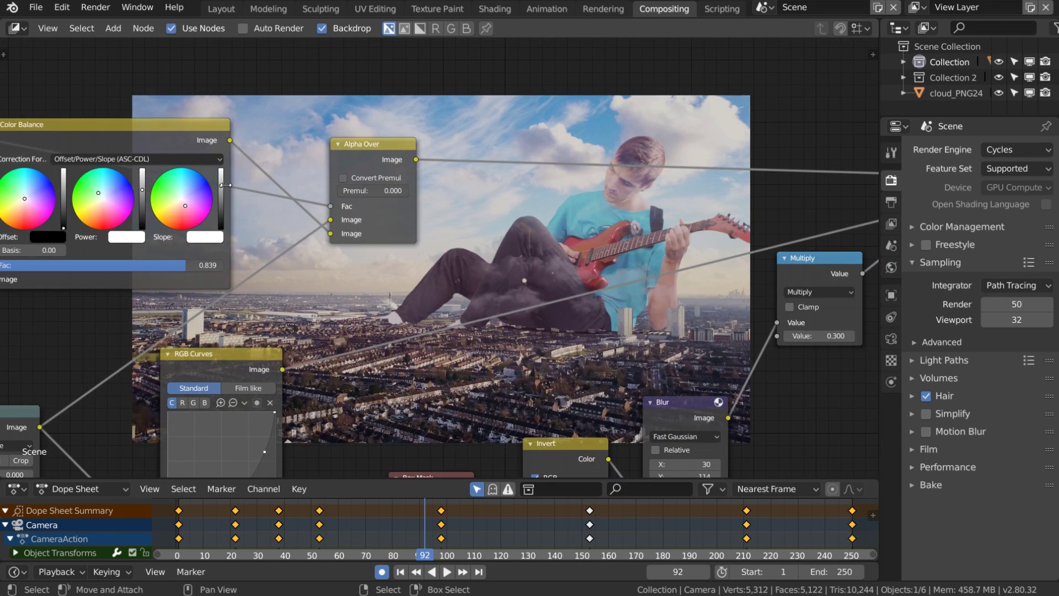
Step: Slightly raise the Power brightness in the Color Balance node and check the guitarist in the composite
{"action": "left_click_drag", "start_coordinate": [142, 193], "coordinate": [143, 185]}
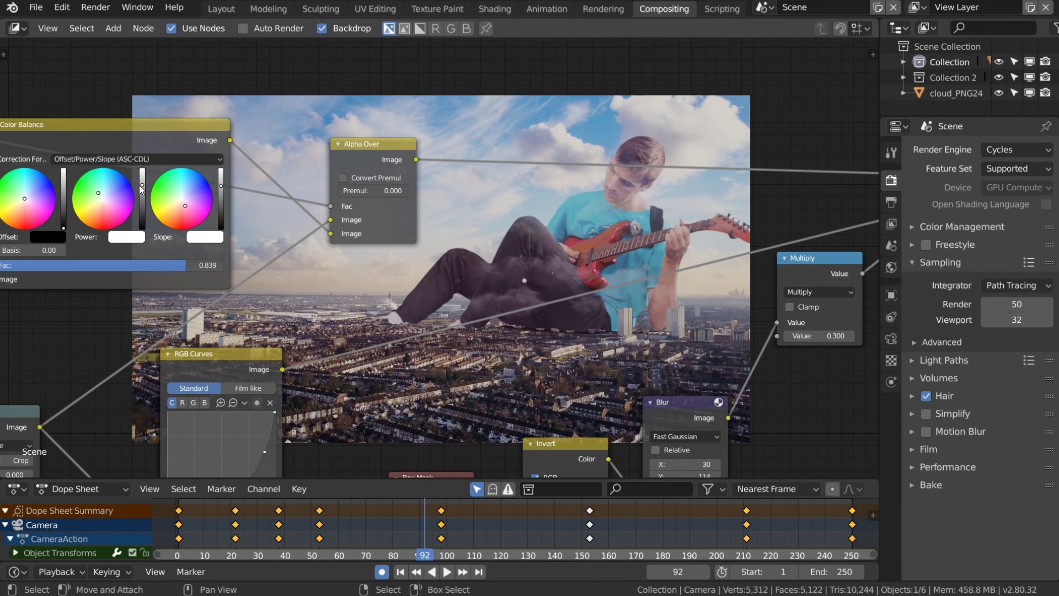
{"action": "scroll", "coordinate": [567, 310], "scroll_direction": "down", "scroll_amount": 1}
{"action": "key", "text": "v"}
{"action": "key", "text": "v"}
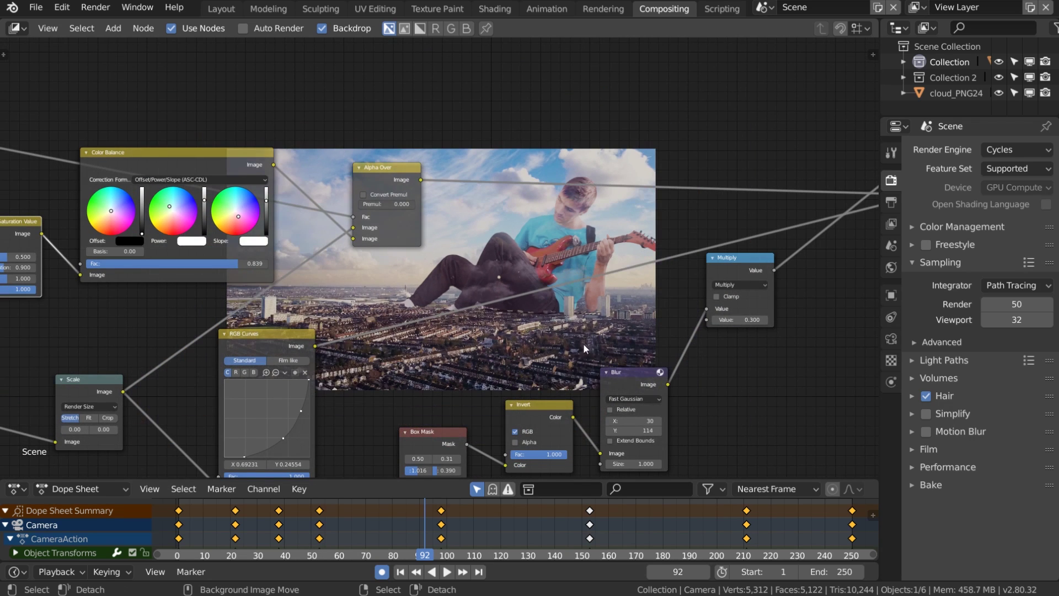
{"action": "middle_click_drag", "start_coordinate": [584, 344], "coordinate": [621, 285], "text": "alt"}
Step: Move the Composite and Viewer nodes farther from the Add node to make room between them
{"action": "scroll", "coordinate": [588, 258], "scroll_direction": "down", "scroll_amount": 5}
{"action": "middle_click_drag", "start_coordinate": [537, 304], "coordinate": [486, 299]}
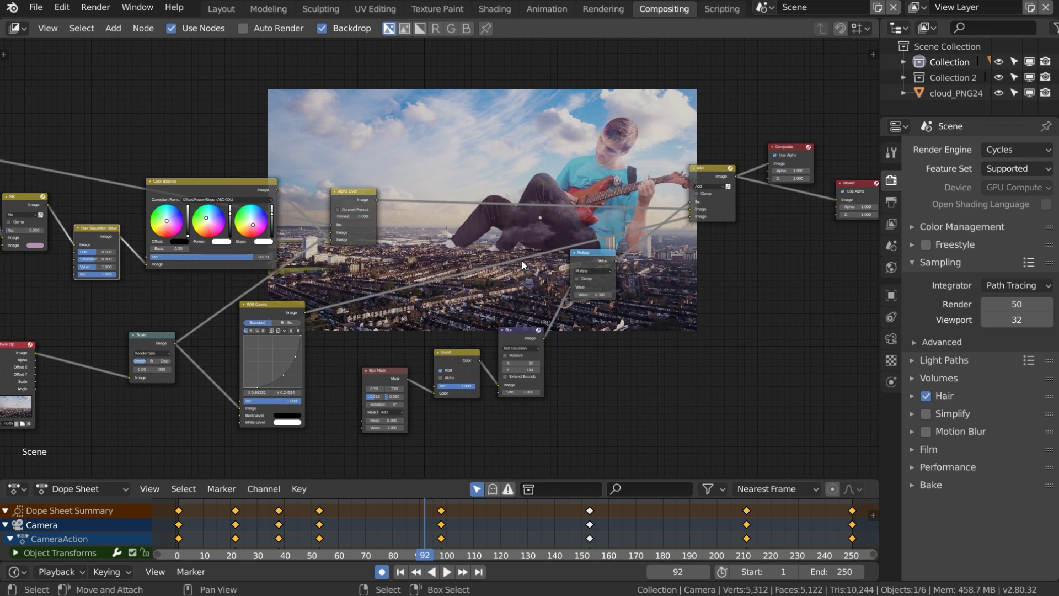
{"action": "middle_click_drag", "start_coordinate": [488, 258], "coordinate": [508, 290]}
{"action": "scroll", "coordinate": [690, 333], "scroll_direction": "down", "scroll_amount": 3}
{"action": "middle_click_drag", "start_coordinate": [698, 337], "coordinate": [538, 290]}
{"action": "scroll", "coordinate": [423, 297], "scroll_direction": "up", "scroll_amount": 3}
{"action": "left_click_drag", "start_coordinate": [516, 186], "coordinate": [611, 217]}
{"action": "scroll", "coordinate": [585, 201], "scroll_direction": "up", "scroll_amount": 3}
{"action": "left_click_drag", "start_coordinate": [435, 106], "coordinate": [674, 116]}
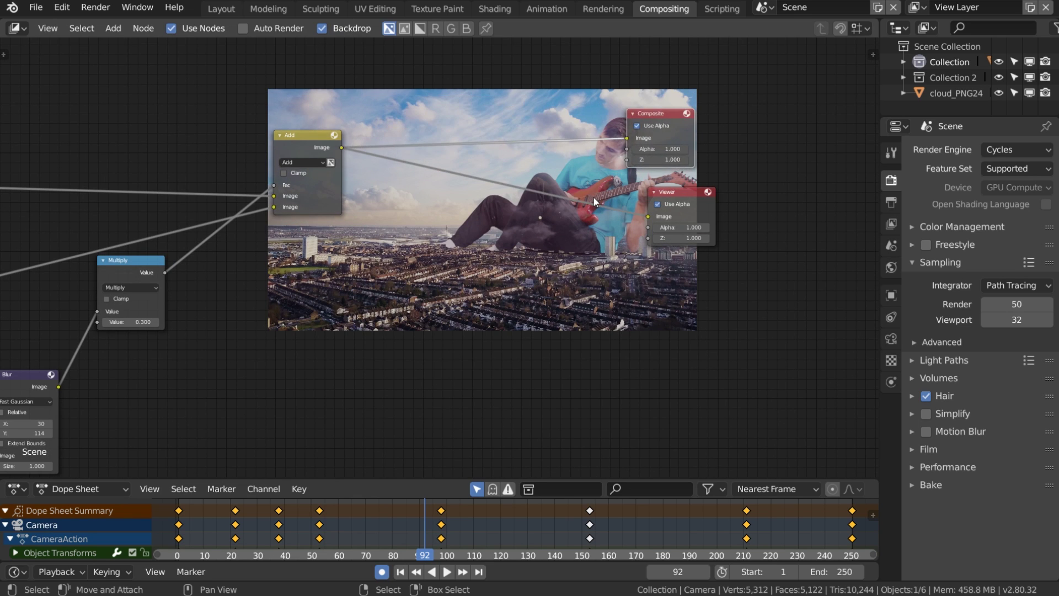
Step: Add a Glare node and insert it on the link between the Add and Viewer nodes
{"action": "scroll", "coordinate": [563, 198], "scroll_direction": "up", "scroll_amount": 4}
{"action": "middle_click_drag", "start_coordinate": [533, 196], "coordinate": [562, 236]}
{"action": "key", "text": "shift+a"}
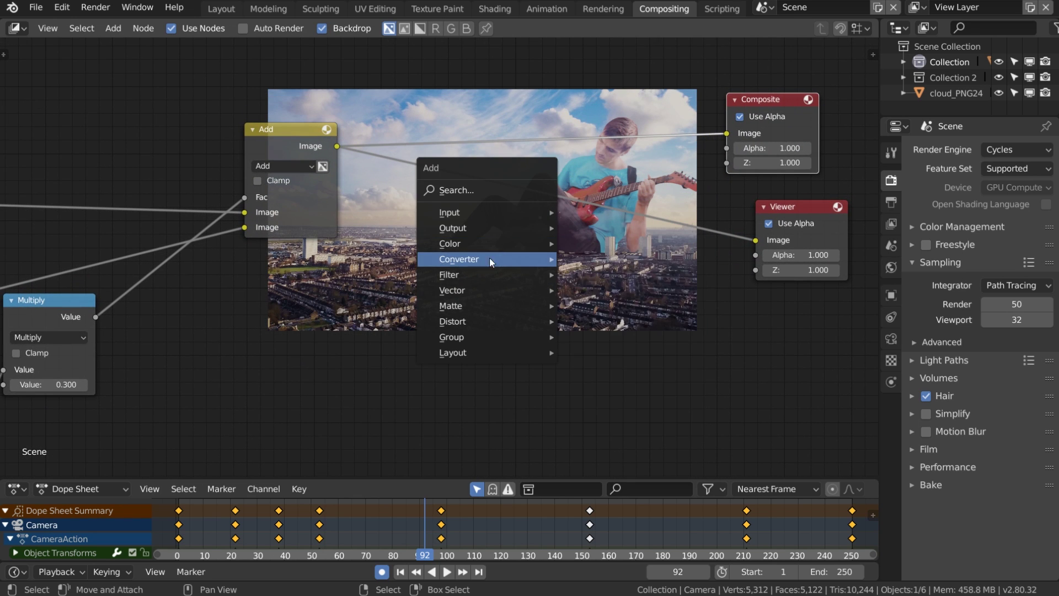
{"action": "mouse_move", "coordinate": [463, 275]}
{"action": "left_click", "coordinate": [590, 408]}
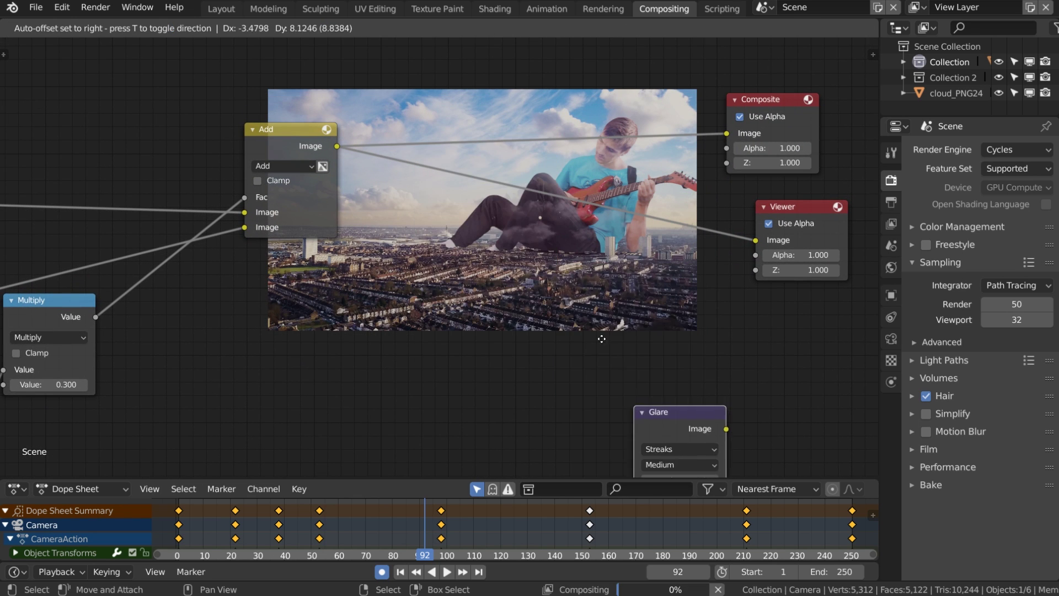
{"action": "left_click", "coordinate": [511, 180]}
Step: Change the Glare node's type from Streaks to Fog Glow
{"action": "scroll", "coordinate": [452, 176], "scroll_direction": "up", "scroll_amount": 5}
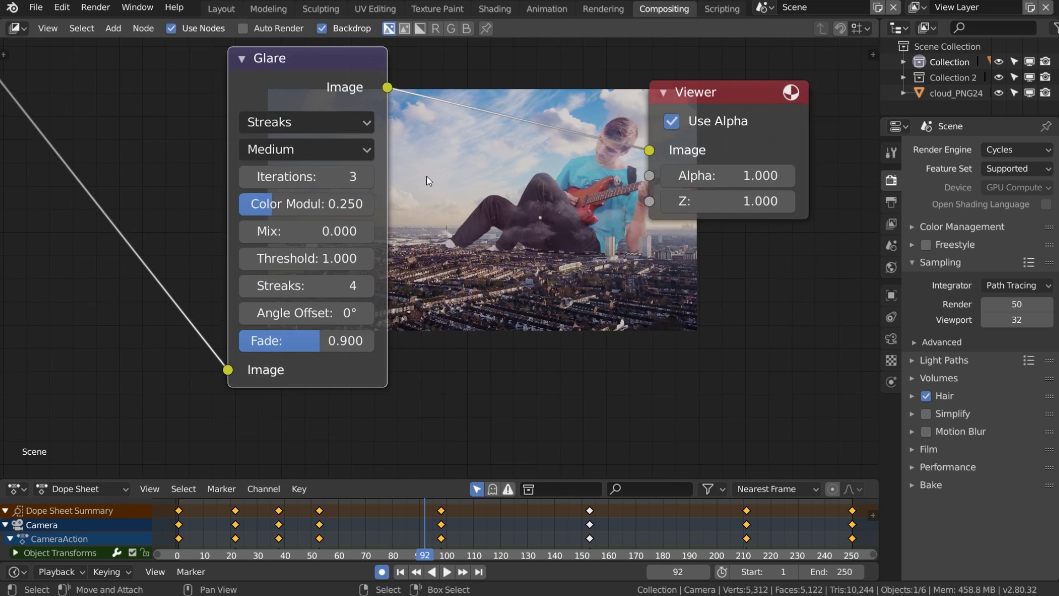
{"action": "left_click", "coordinate": [290, 110]}
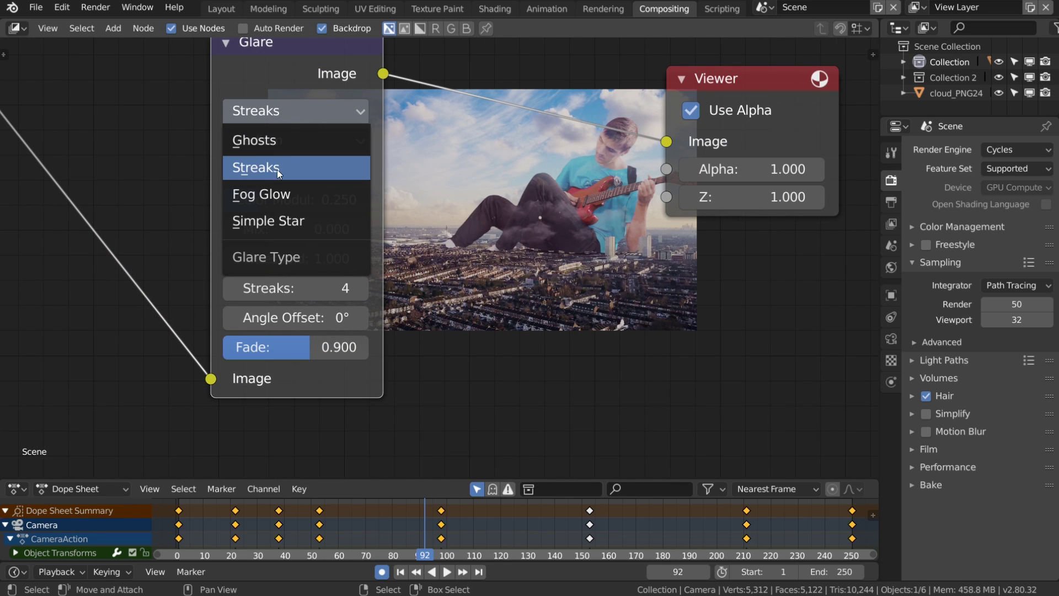
{"action": "left_click", "coordinate": [280, 187]}
{"action": "middle_click_drag", "start_coordinate": [401, 211], "coordinate": [443, 251]}
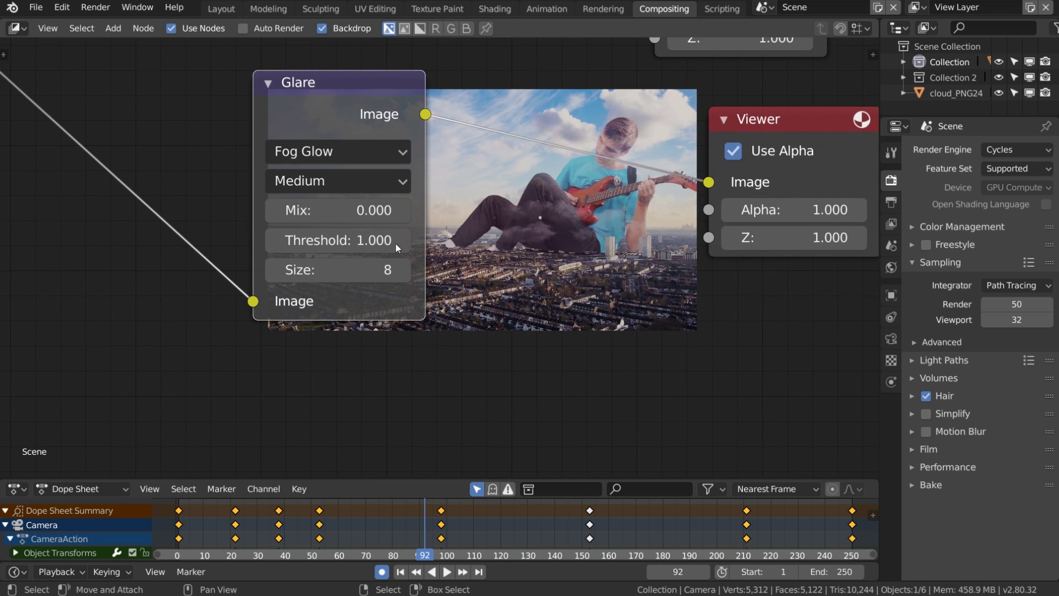
Step: Set the Fog Glow threshold to 0.300 and check the glow on the composite
{"action": "left_click_drag", "start_coordinate": [289, 249], "coordinate": [278, 246]}
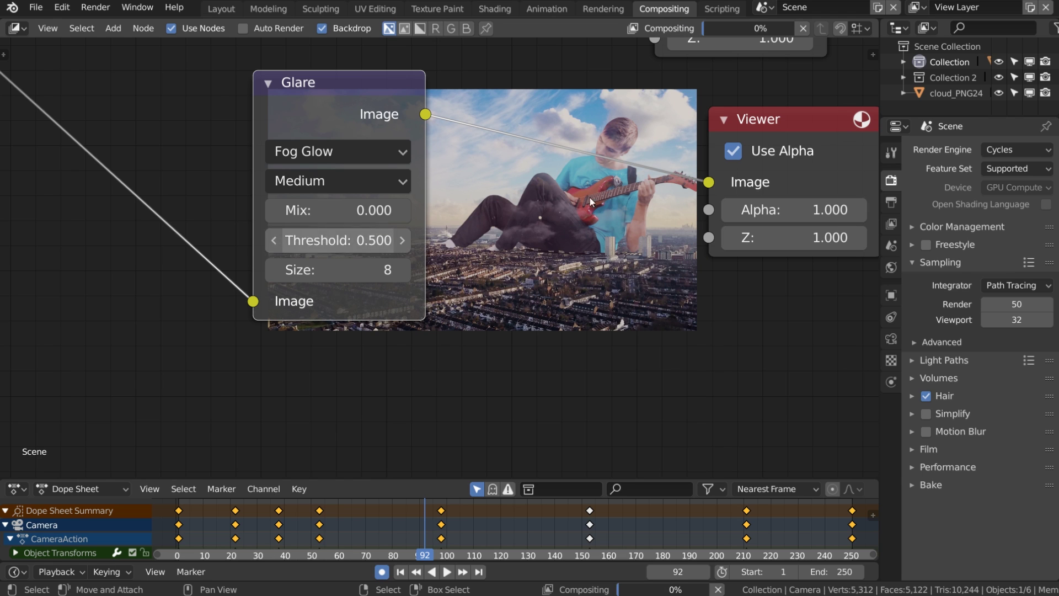
{"action": "left_click", "coordinate": [279, 241]}
{"action": "left_click", "coordinate": [280, 242]}
{"action": "left_click", "coordinate": [279, 242]}
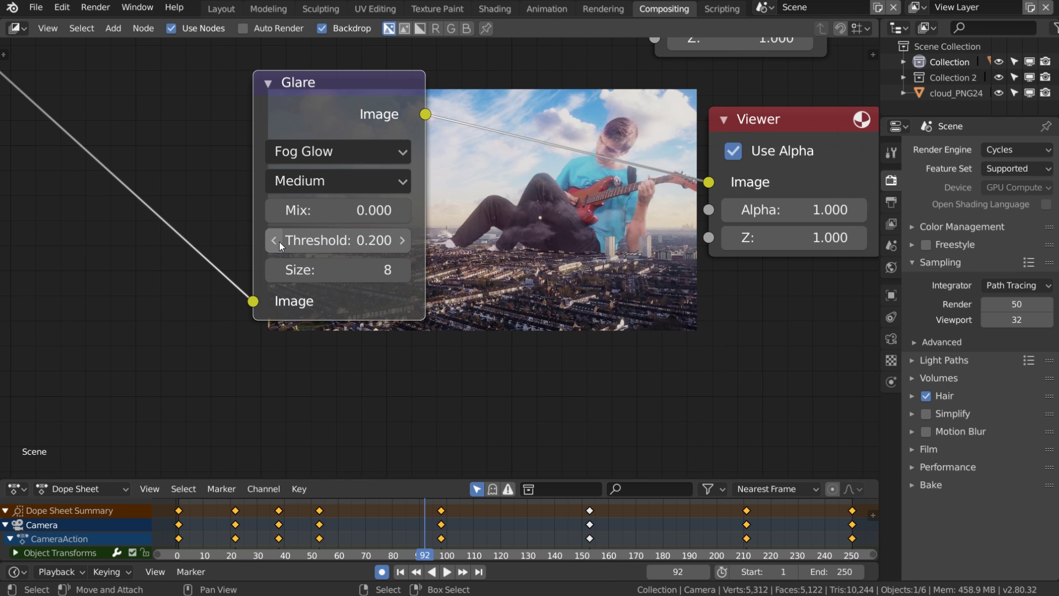
{"action": "left_click", "coordinate": [401, 242]}
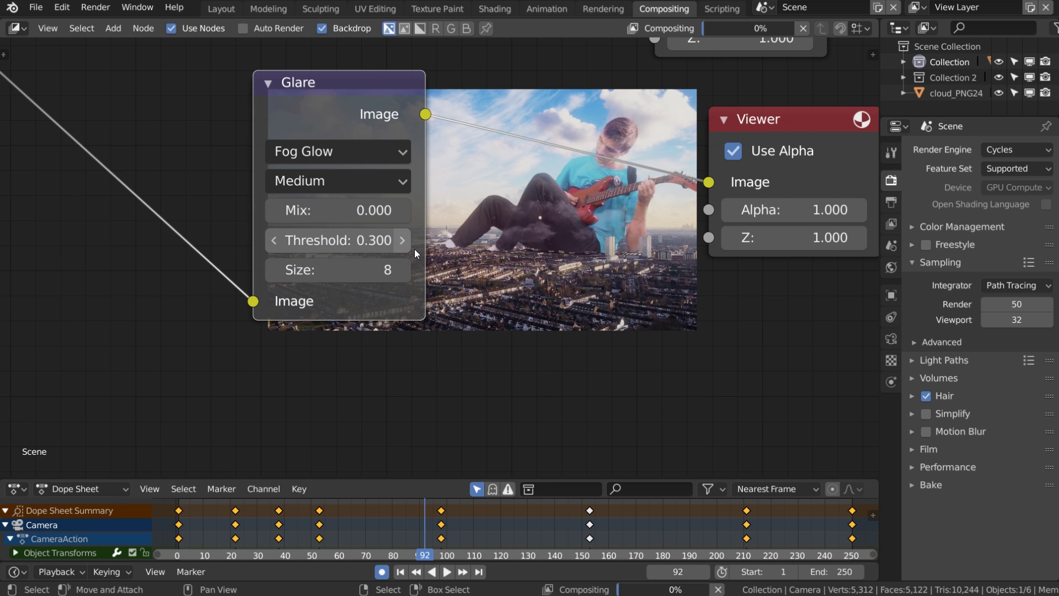
{"action": "middle_click_drag", "start_coordinate": [538, 274], "coordinate": [518, 187]}
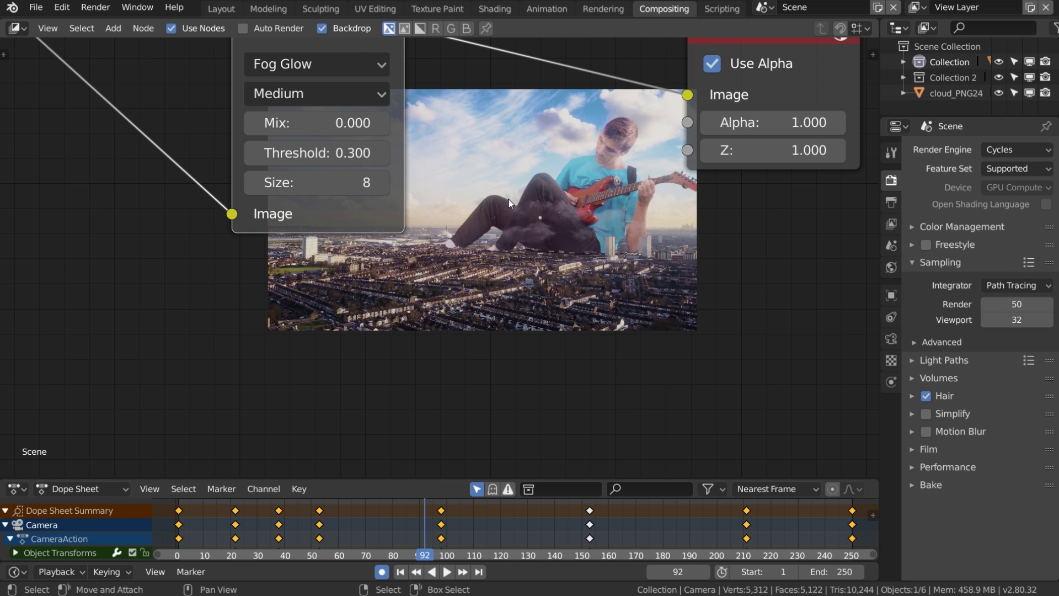
{"action": "key", "text": "v"}
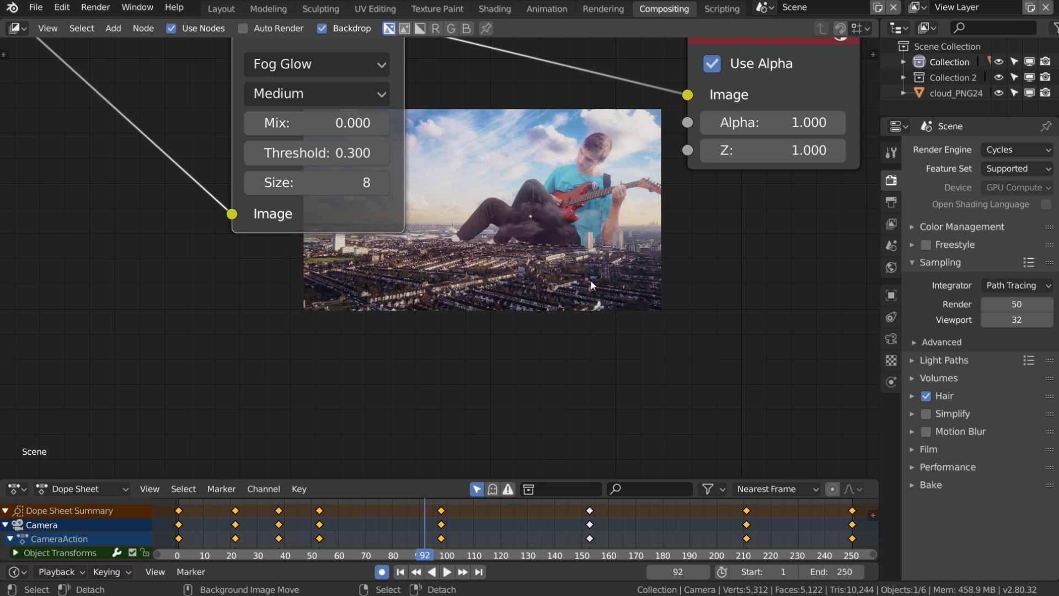
{"action": "middle_click_drag", "start_coordinate": [591, 280], "coordinate": [529, 309], "text": "alt"}
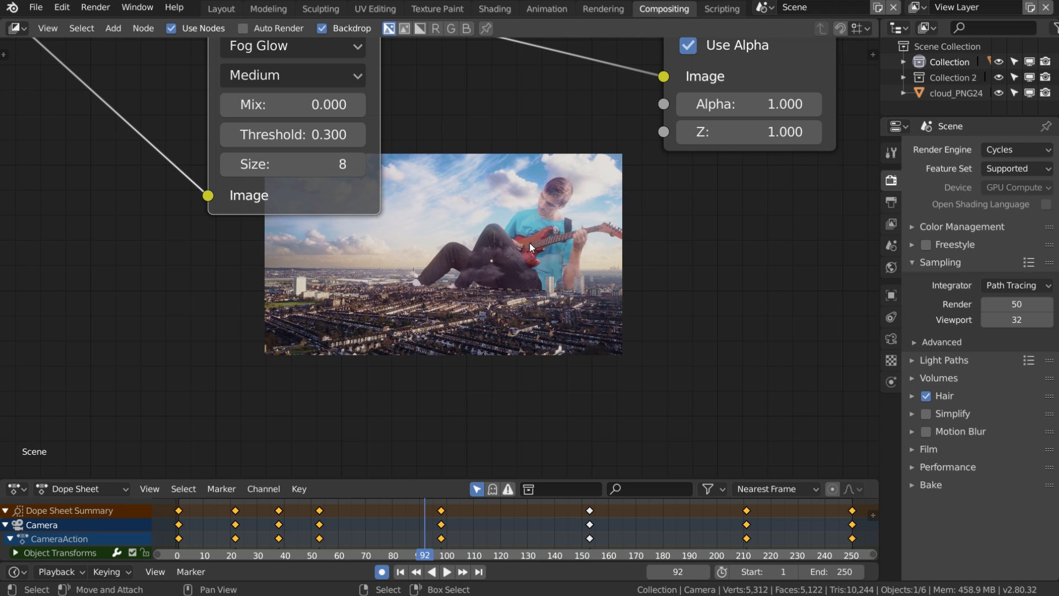
Step: Save the Blender file with the new Glare node in place
{"action": "scroll", "coordinate": [528, 243], "scroll_direction": "down", "scroll_amount": 3}
{"action": "middle_click_drag", "start_coordinate": [534, 242], "coordinate": [692, 285]}
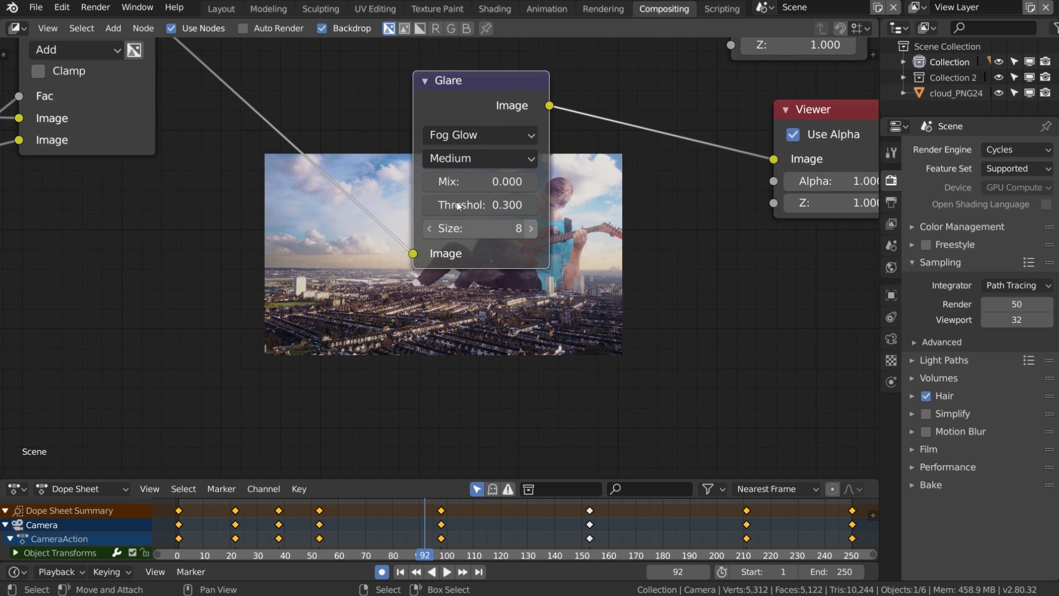
{"action": "left_click", "coordinate": [35, 8]}
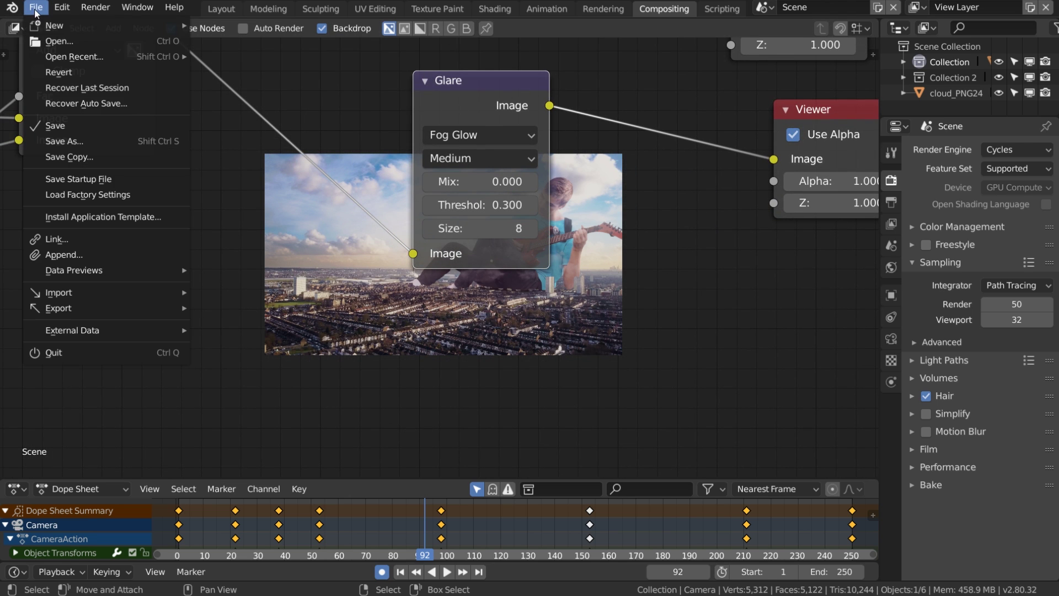
{"action": "left_click", "coordinate": [57, 124]}
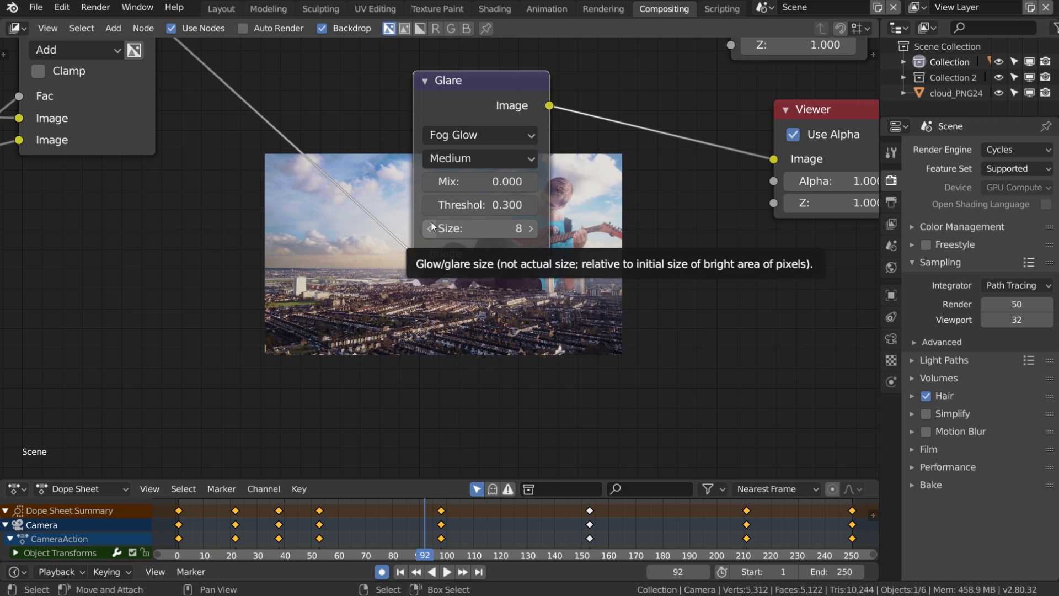
Step: Enlarge the backdrop and examine how the guitarist blends into the city where he sits on the ground
{"action": "scroll", "coordinate": [436, 229], "scroll_direction": "down", "scroll_amount": 2}
{"action": "middle_click_drag", "start_coordinate": [80, 85], "coordinate": [561, 164]}
{"action": "scroll", "coordinate": [408, 175], "scroll_direction": "down", "scroll_amount": 6}
{"action": "key", "text": "alt+v"}
{"action": "key", "text": "alt+v"}
{"action": "key", "text": "alt+v"}
{"action": "key", "text": "alt+v"}
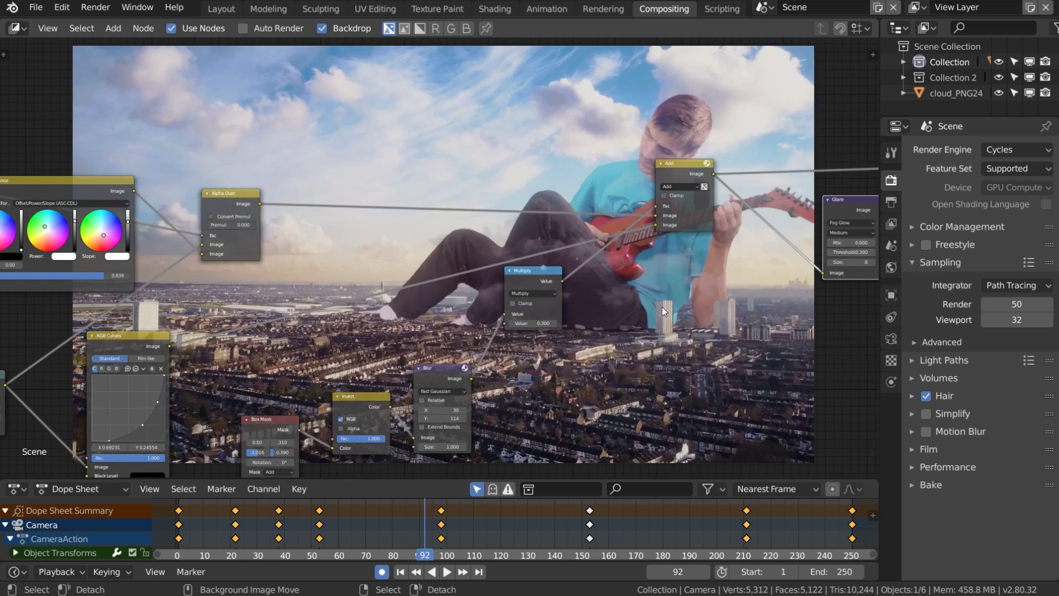
{"action": "key", "text": "alt+v"}
{"action": "middle_click_drag", "start_coordinate": [671, 326], "coordinate": [560, 254], "text": "alt"}
Step: Add a ColorRamp node, connect the Render Layers node's AO output to its Fac input, and preview the ramp
{"action": "middle_click_drag", "start_coordinate": [436, 246], "coordinate": [487, 266]}
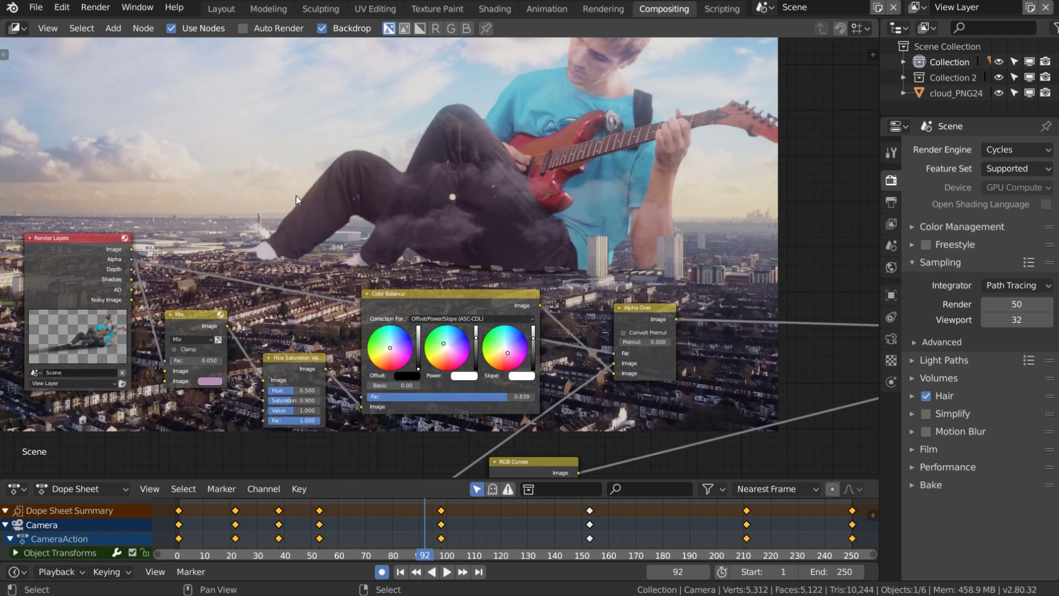
{"action": "key", "text": "shift+a"}
{"action": "mouse_move", "coordinate": [296, 195]}
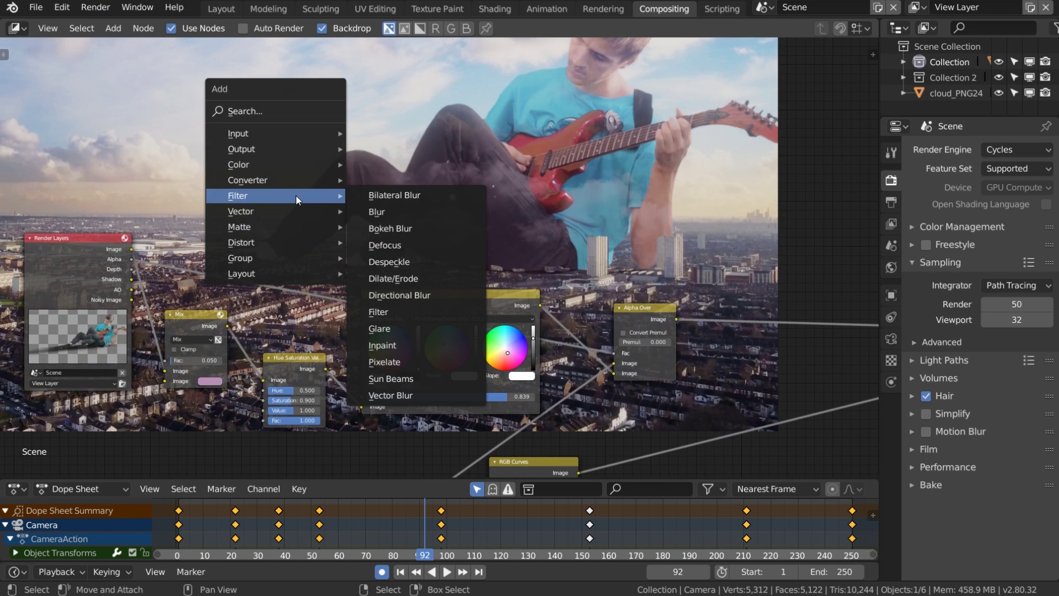
{"action": "mouse_move", "coordinate": [251, 182]}
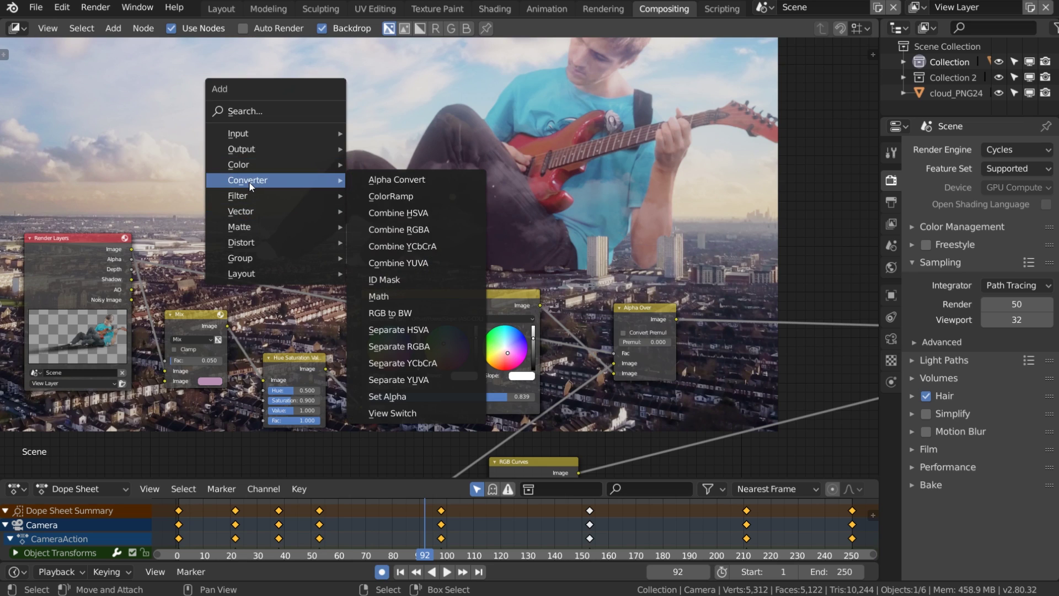
{"action": "left_click", "coordinate": [363, 196]}
{"action": "left_click", "coordinate": [303, 169]}
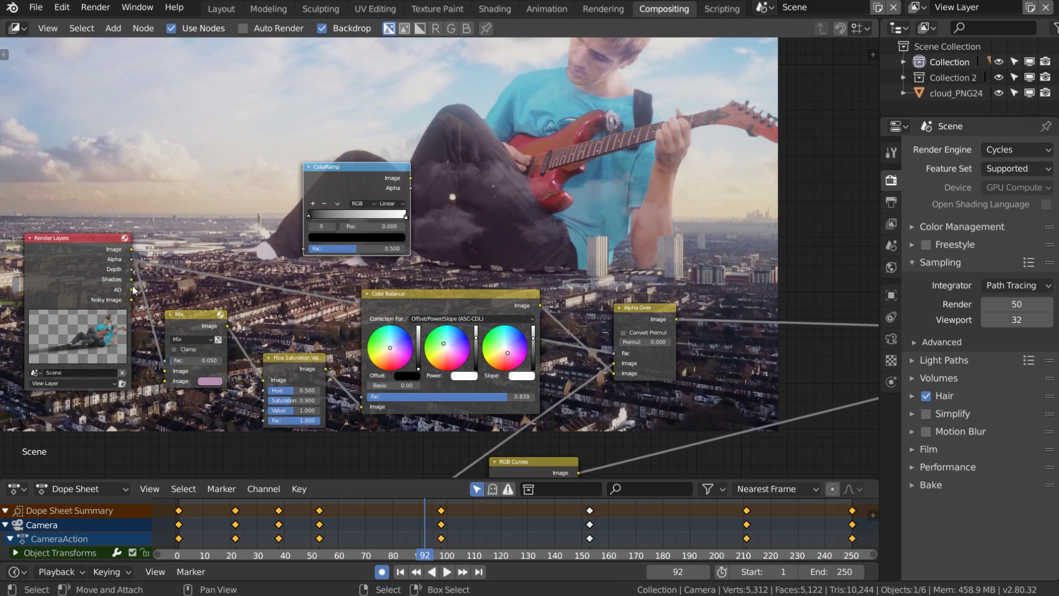
{"action": "left_click_drag", "start_coordinate": [133, 289], "coordinate": [305, 253]}
{"action": "left_click", "coordinate": [379, 169], "text": "ctrl+shift"}
Step: Position the ColorRamp's black stop at 0.450 and white stop at 0.586, and lighten the black stop to dark grey
{"action": "middle_click_drag", "start_coordinate": [509, 233], "coordinate": [409, 329]}
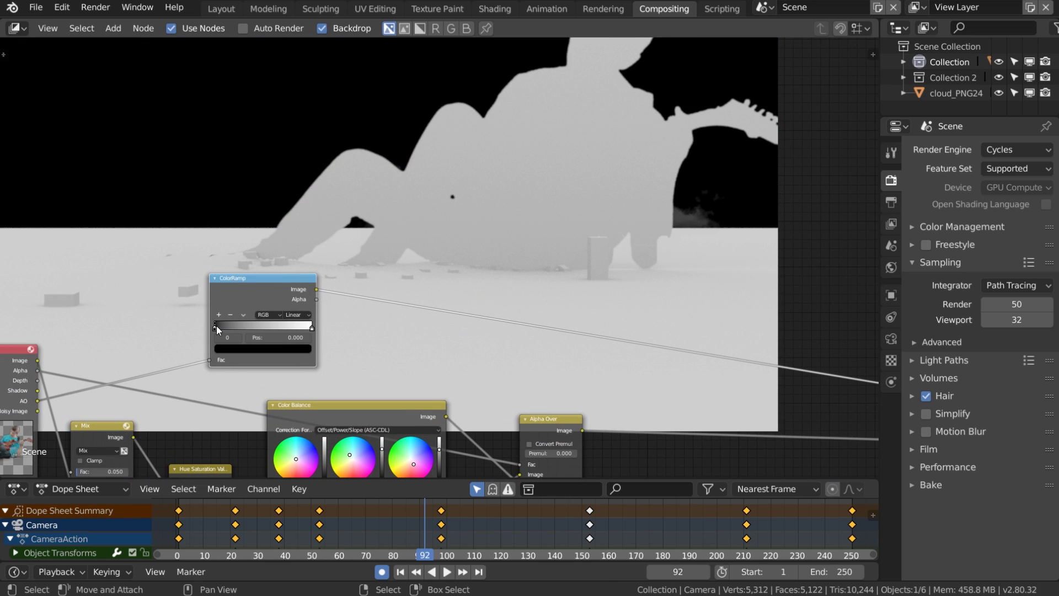
{"action": "left_click_drag", "start_coordinate": [216, 326], "coordinate": [259, 322]}
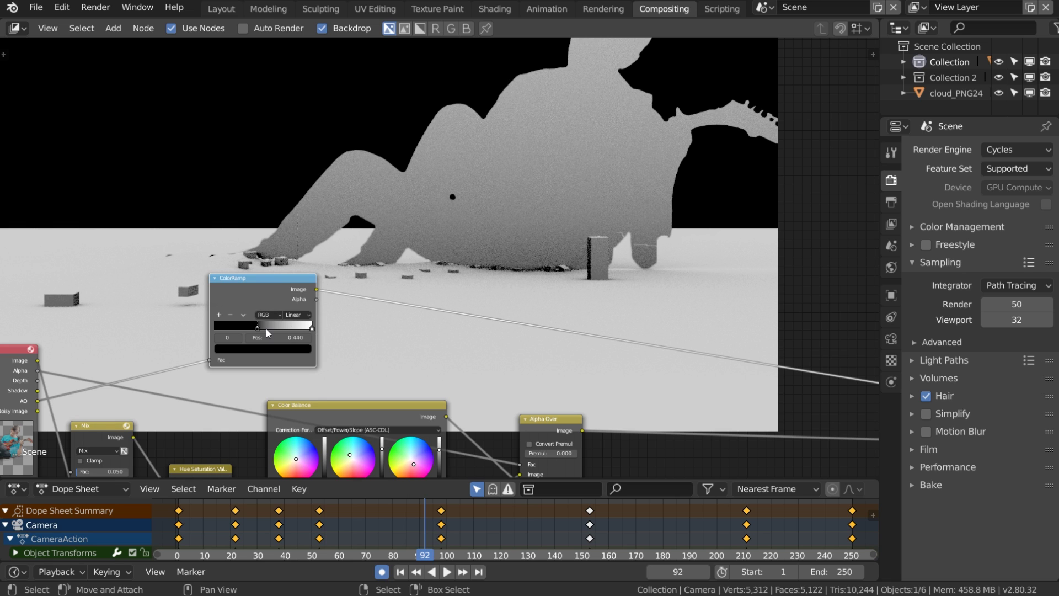
{"action": "left_click_drag", "start_coordinate": [312, 327], "coordinate": [269, 330]}
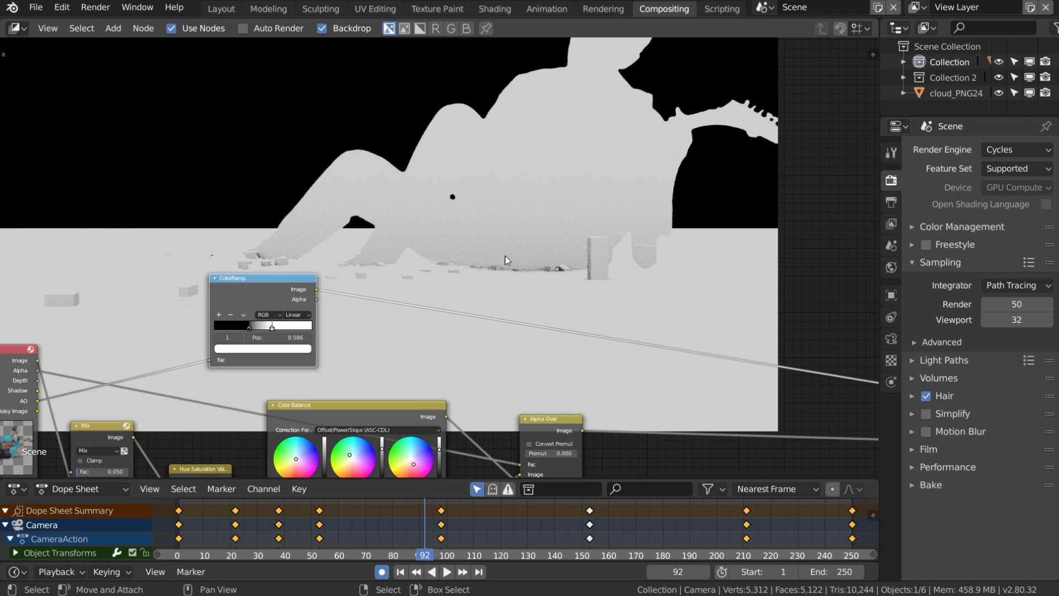
{"action": "left_click_drag", "start_coordinate": [248, 326], "coordinate": [257, 326]}
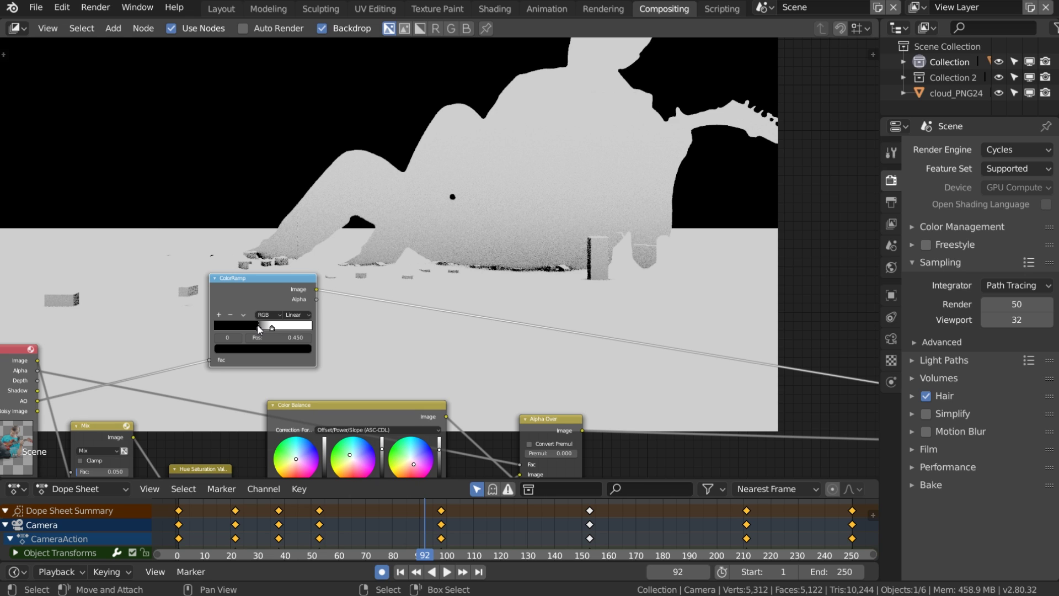
{"action": "left_click", "coordinate": [262, 349]}
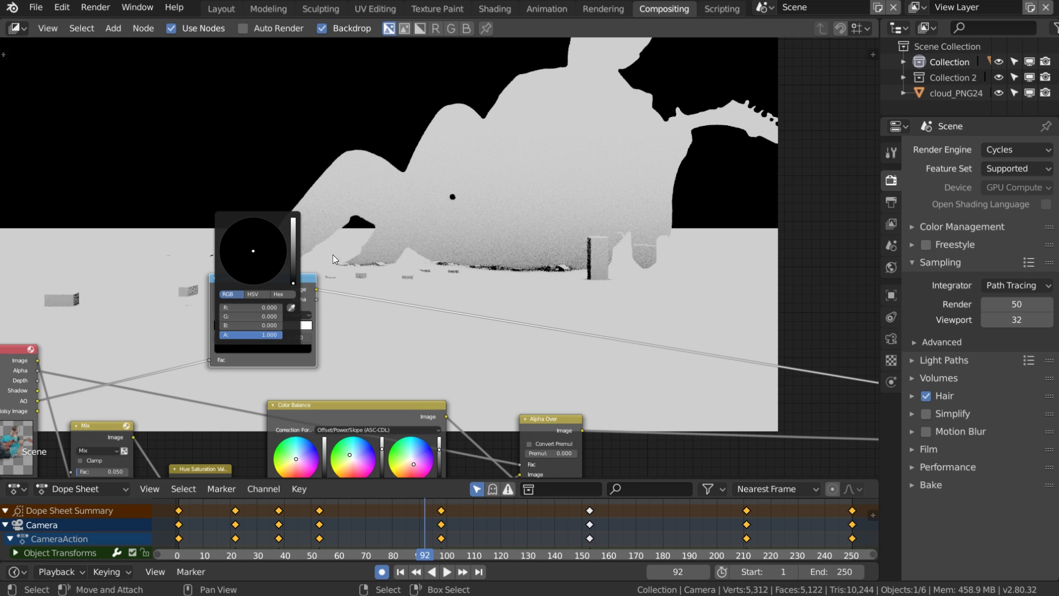
{"action": "left_click_drag", "start_coordinate": [295, 281], "coordinate": [294, 266]}
Step: Add a second ColorRamp node above the first and feed its Fac input from the Render Layers node
{"action": "scroll", "coordinate": [449, 252], "scroll_direction": "down", "scroll_amount": 2}
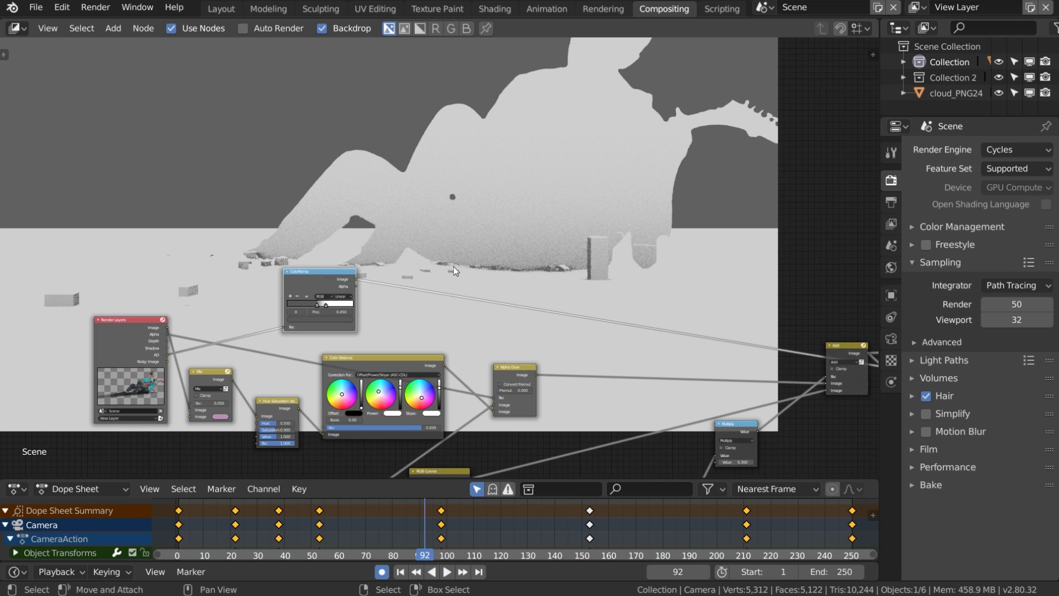
{"action": "middle_click_drag", "start_coordinate": [453, 267], "coordinate": [386, 304]}
{"action": "scroll", "coordinate": [455, 263], "scroll_direction": "down", "scroll_amount": 1}
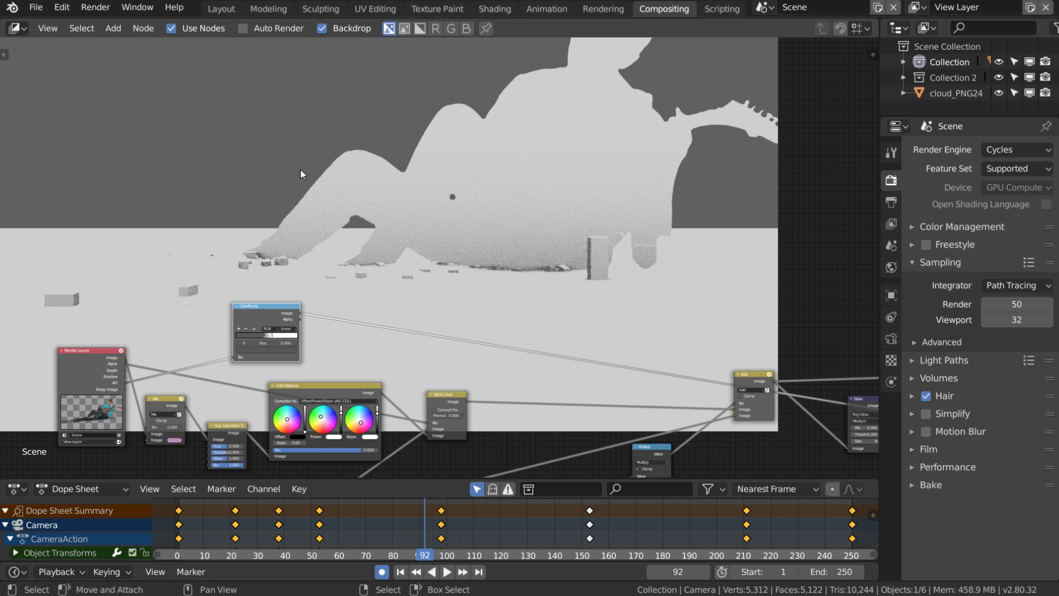
{"action": "middle_click_drag", "start_coordinate": [311, 229], "coordinate": [354, 222]}
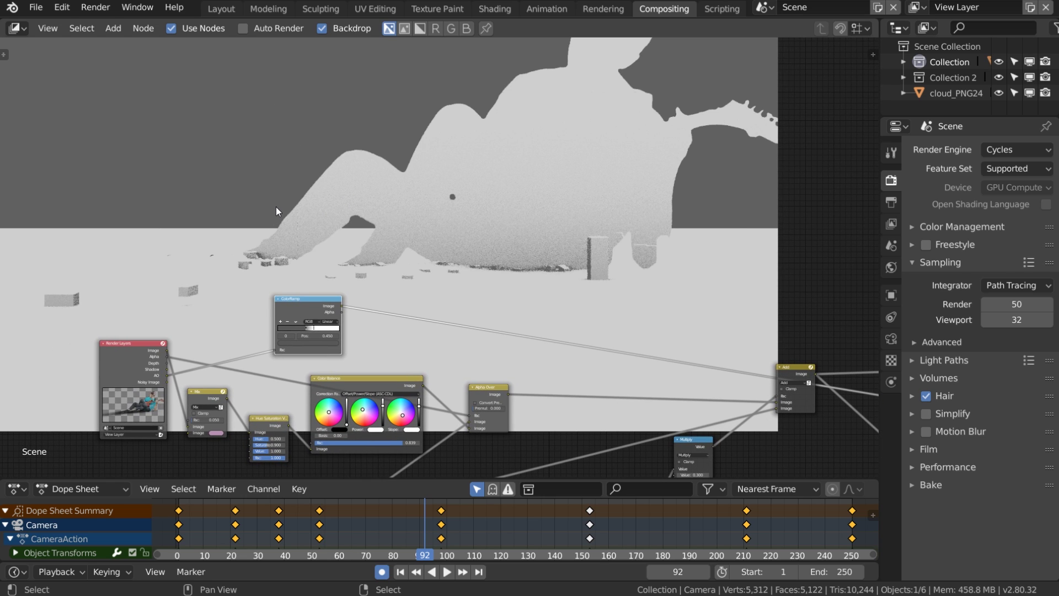
{"action": "key", "text": "shift+a"}
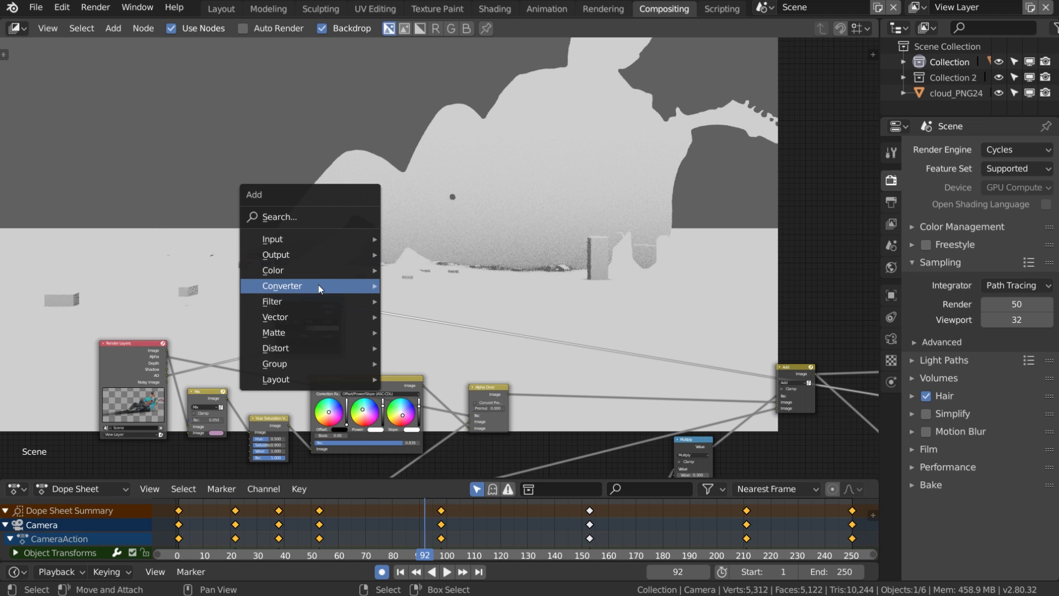
{"action": "mouse_move", "coordinate": [319, 286]}
{"action": "left_click", "coordinate": [408, 302]}
{"action": "left_click", "coordinate": [300, 235]}
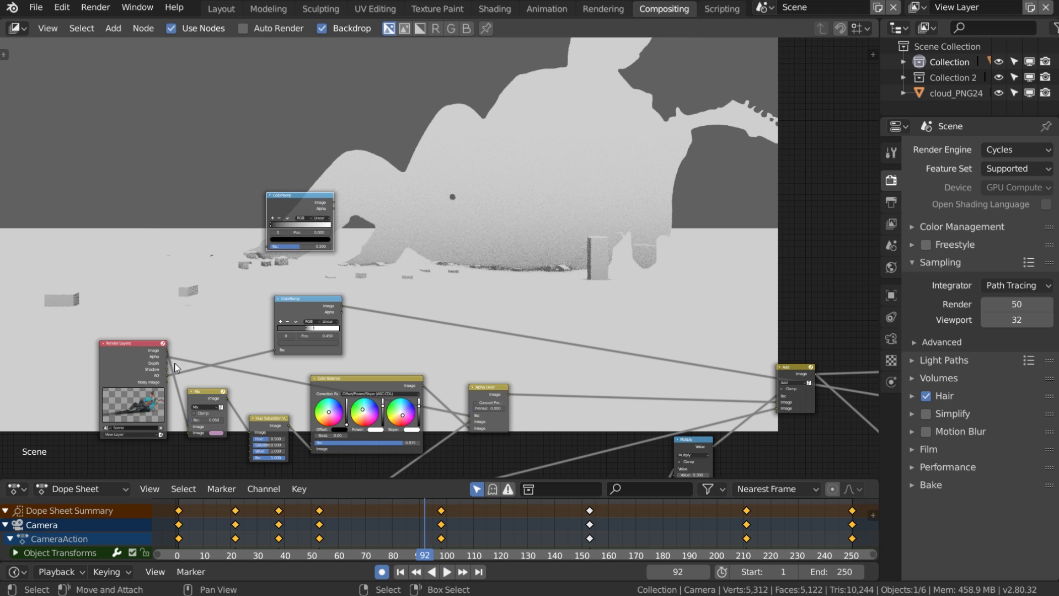
{"action": "left_click_drag", "start_coordinate": [168, 357], "coordinate": [264, 247]}
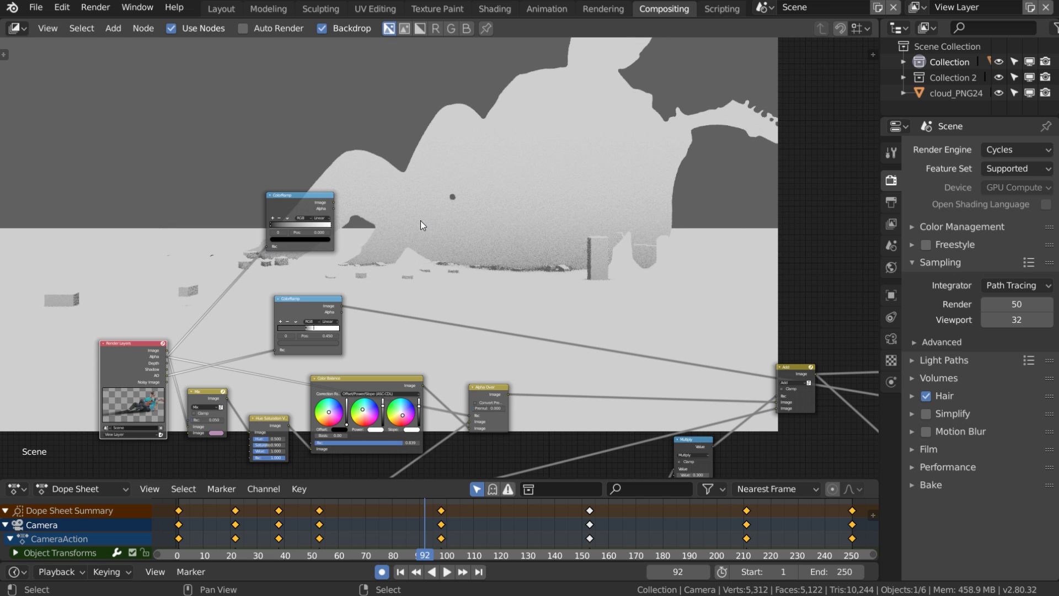
Step: Add an Invert node, feed its Fac input from the upper ColorRamp's Image output, and preview the inverted result
{"action": "key", "text": "shift+a"}
{"action": "mouse_move", "coordinate": [438, 204]}
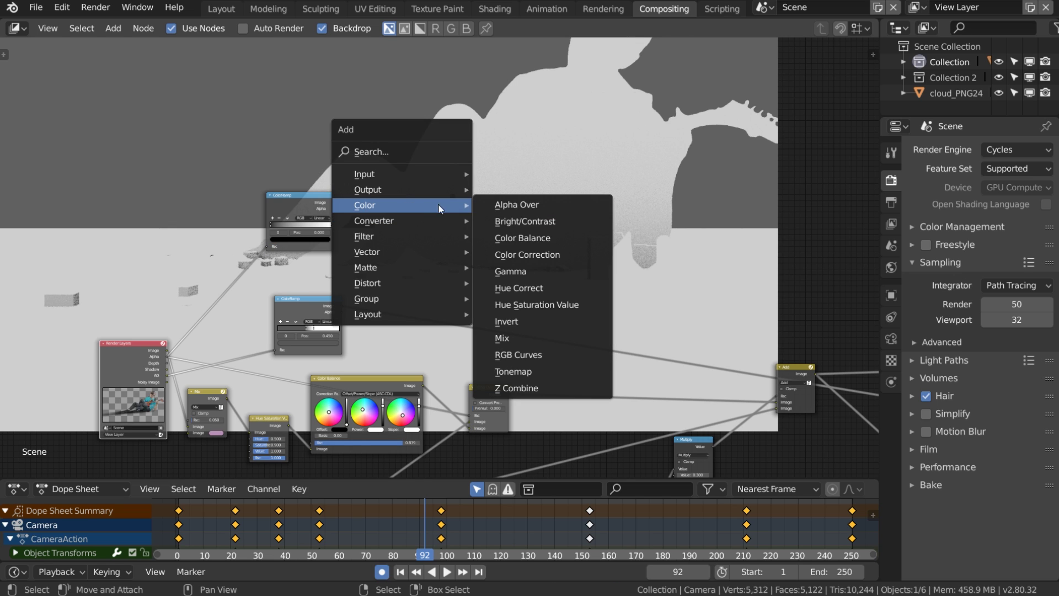
{"action": "left_click", "coordinate": [526, 323]}
{"action": "left_click", "coordinate": [338, 210]}
{"action": "left_click_drag", "start_coordinate": [333, 203], "coordinate": [355, 252]}
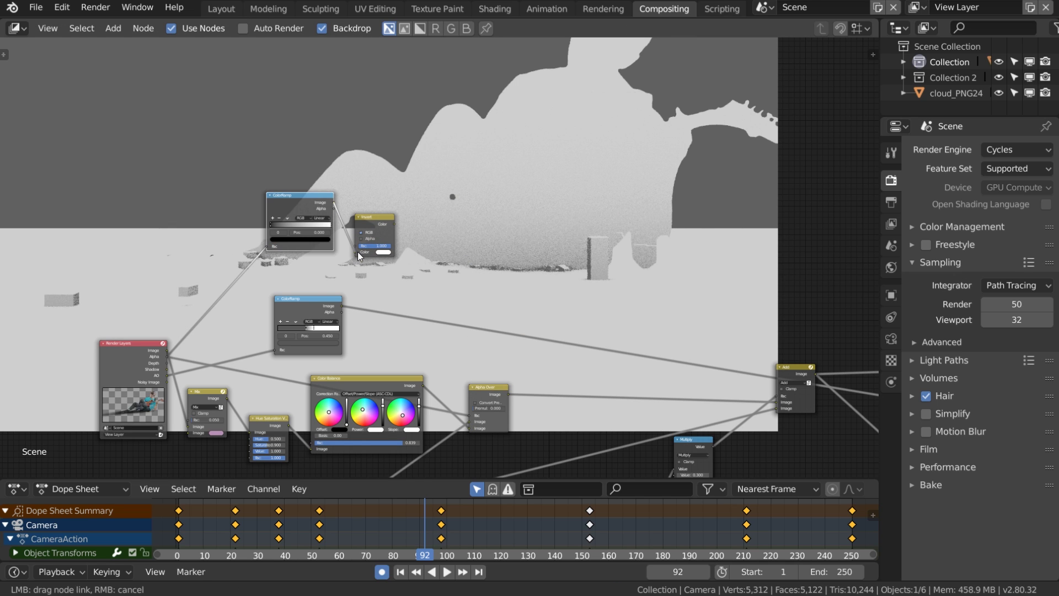
{"action": "left_click", "coordinate": [378, 220], "text": "ctrl+shift"}
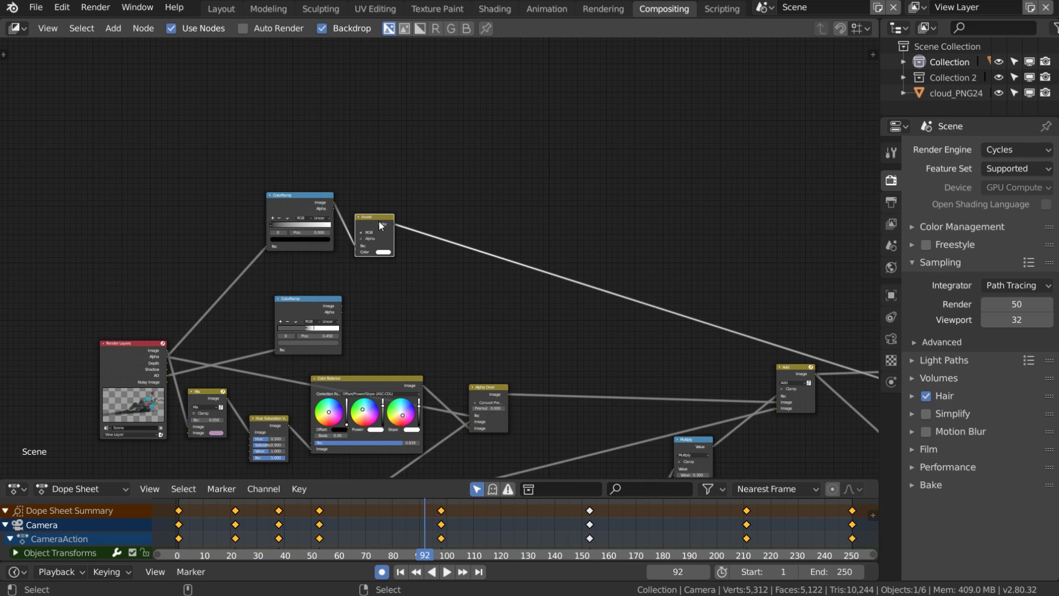
Step: Shift the Render Layers node away from the other nodes and preview the upper ColorRamp
{"action": "scroll", "coordinate": [409, 262], "scroll_direction": "up", "scroll_amount": 1}
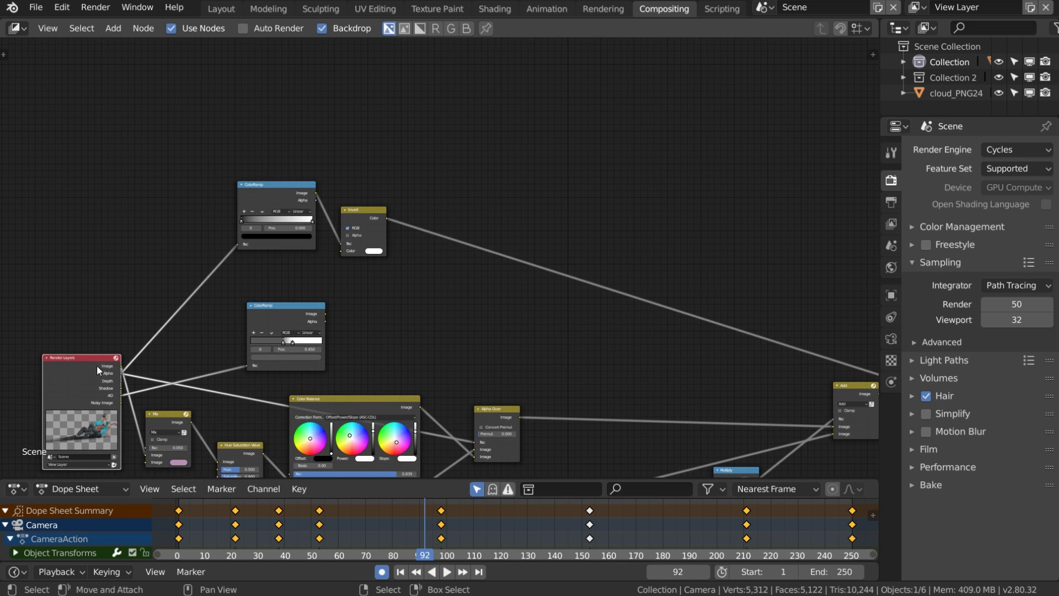
{"action": "left_click_drag", "start_coordinate": [97, 365], "coordinate": [77, 362]}
{"action": "left_click", "coordinate": [285, 184], "text": "ctrl+shift"}
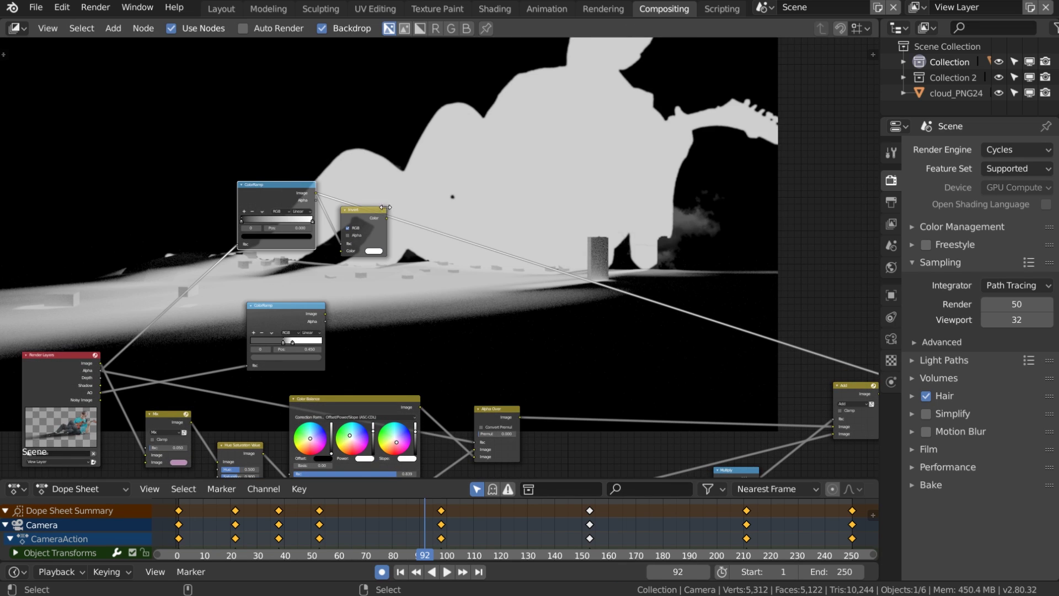
Step: Add a Mix node beside the Invert node, feeding its first Image from the lower ColorRamp and its second from Invert
{"action": "scroll", "coordinate": [437, 250], "scroll_direction": "up", "scroll_amount": 1}
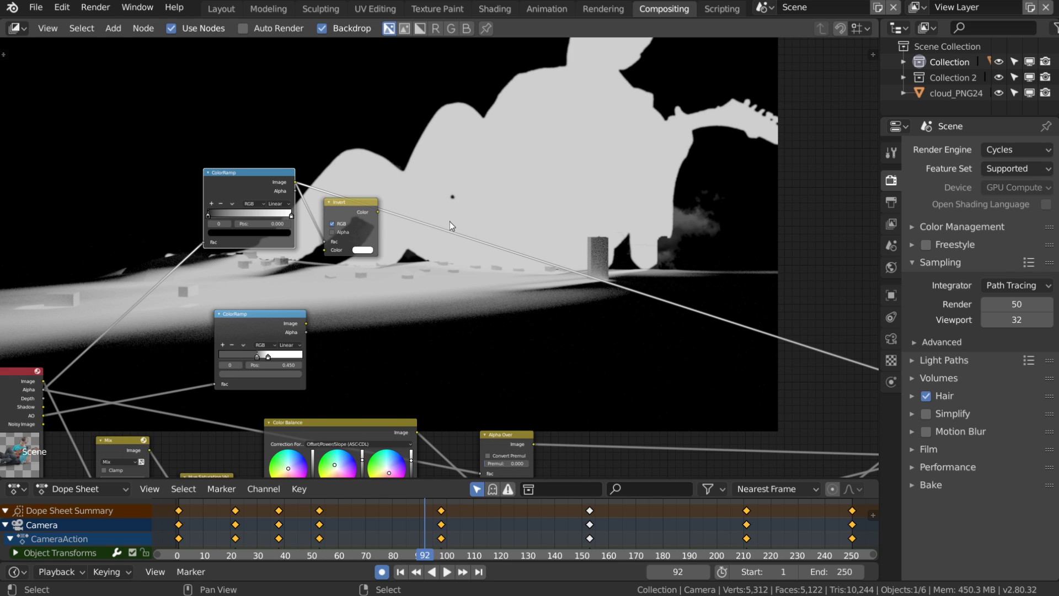
{"action": "key", "text": "shift+a"}
{"action": "mouse_move", "coordinate": [449, 221]}
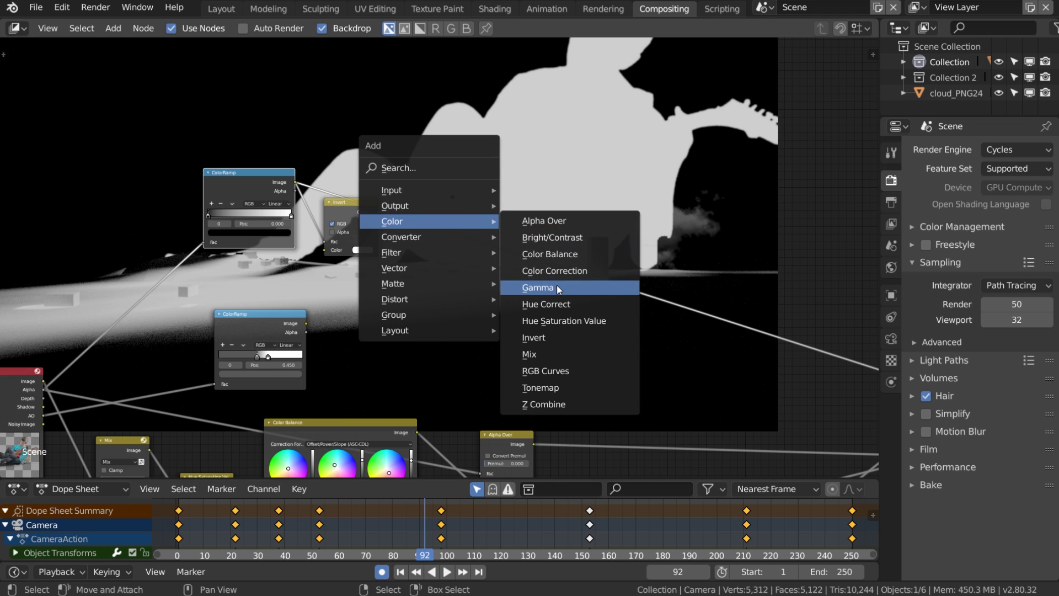
{"action": "left_click", "coordinate": [547, 354]}
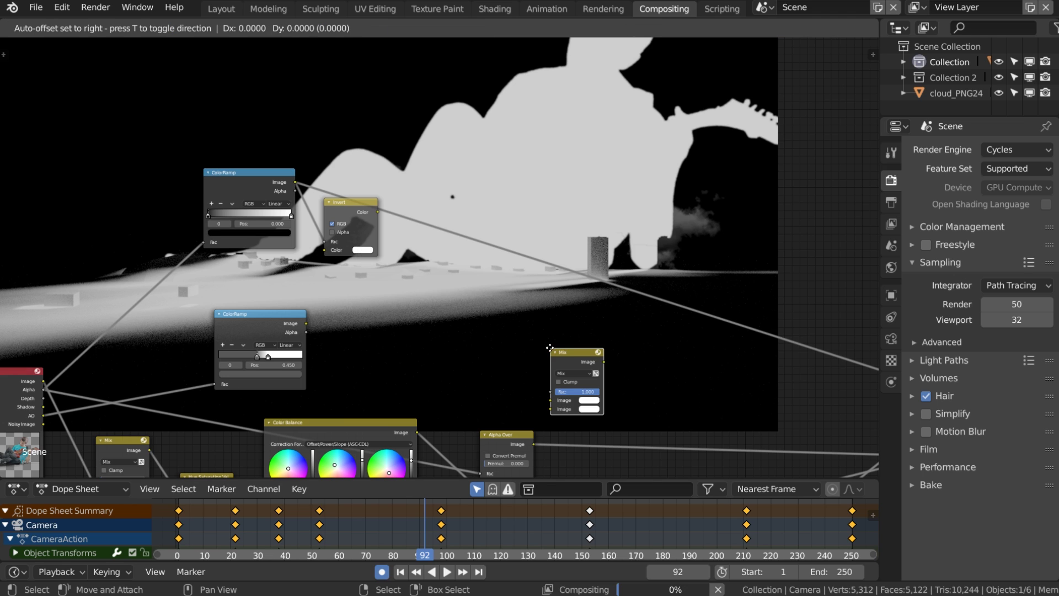
{"action": "left_click", "coordinate": [487, 241]}
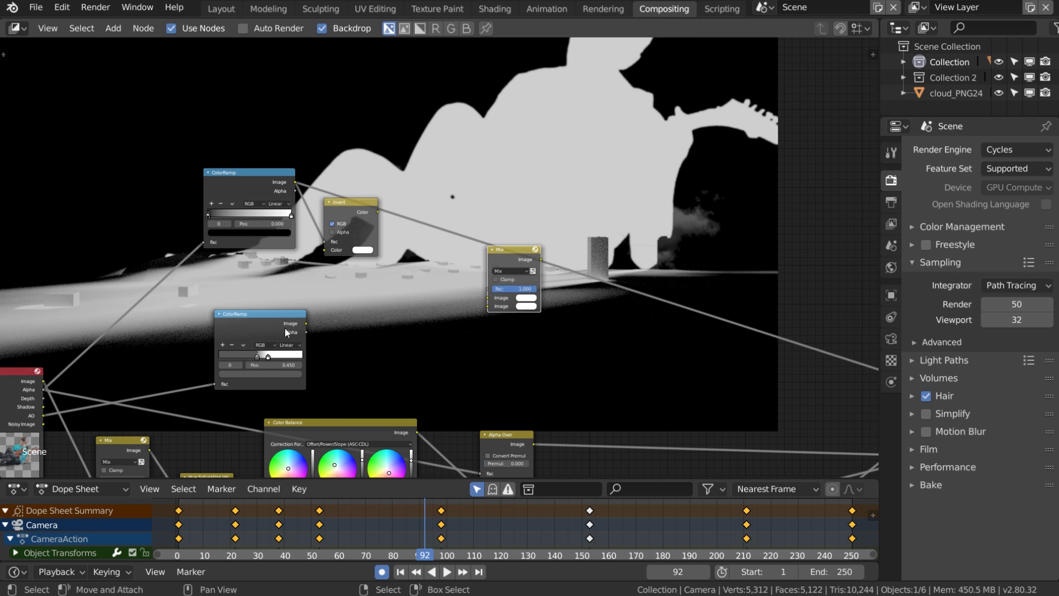
{"action": "left_click", "coordinate": [284, 328], "text": "ctrl+shift"}
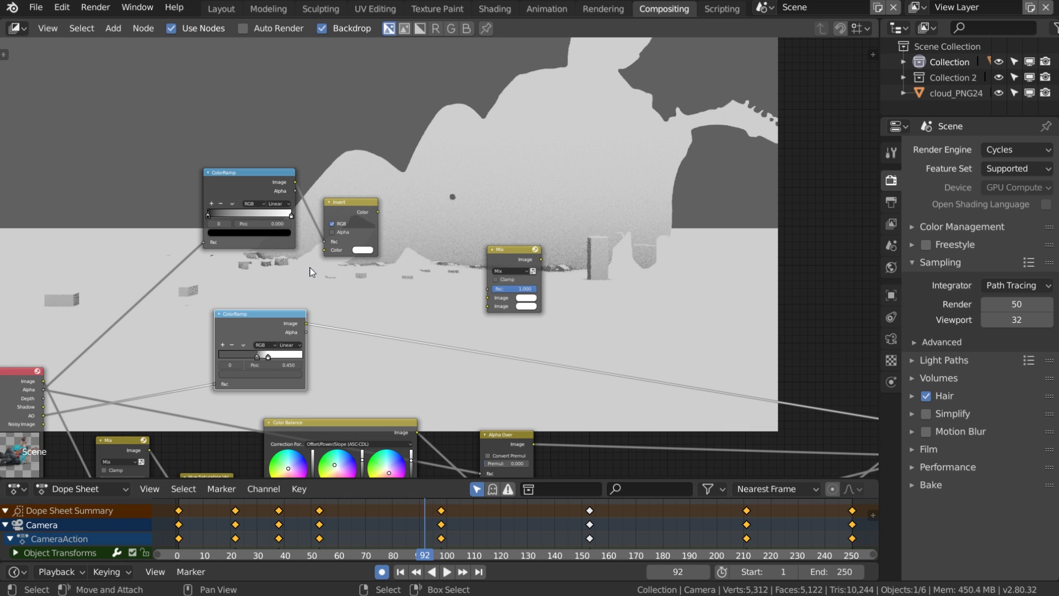
{"action": "left_click_drag", "start_coordinate": [307, 324], "coordinate": [485, 297]}
{"action": "left_click_drag", "start_coordinate": [378, 212], "coordinate": [488, 307]}
{"action": "left_click_drag", "start_coordinate": [511, 255], "coordinate": [415, 247]}
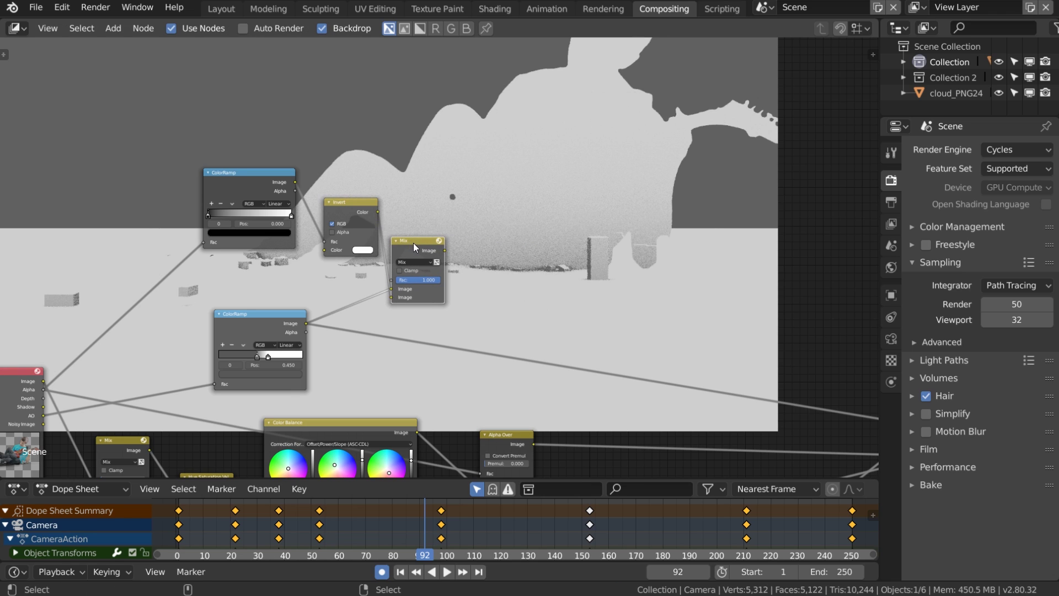
Step: Set the new Mix node's blend mode to Screen and, while previewing it, move the upper ColorRamp's black stop to 0.868
{"action": "left_click", "coordinate": [409, 263]}
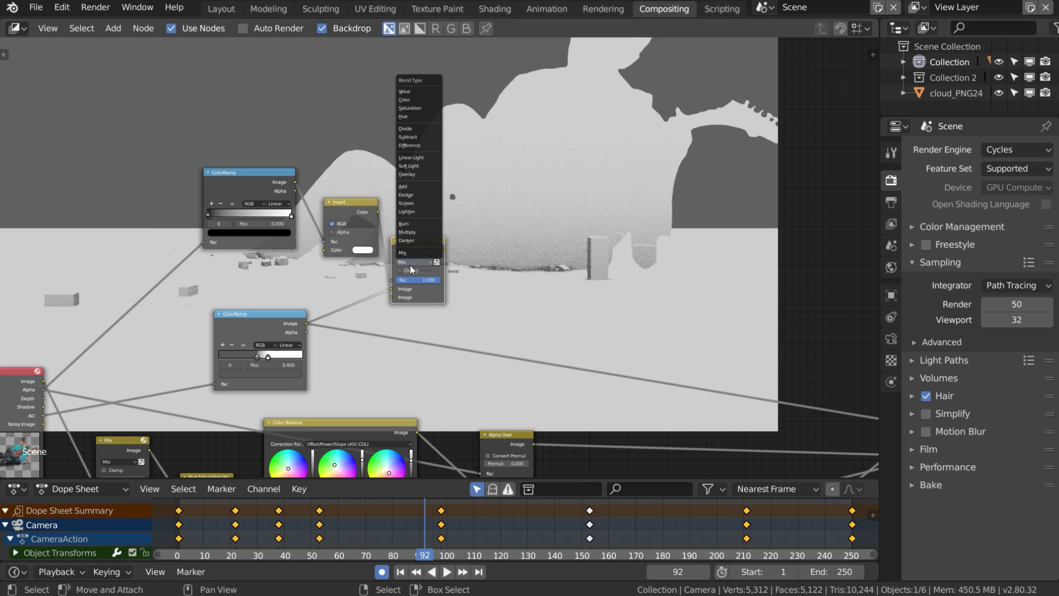
{"action": "left_click", "coordinate": [419, 200]}
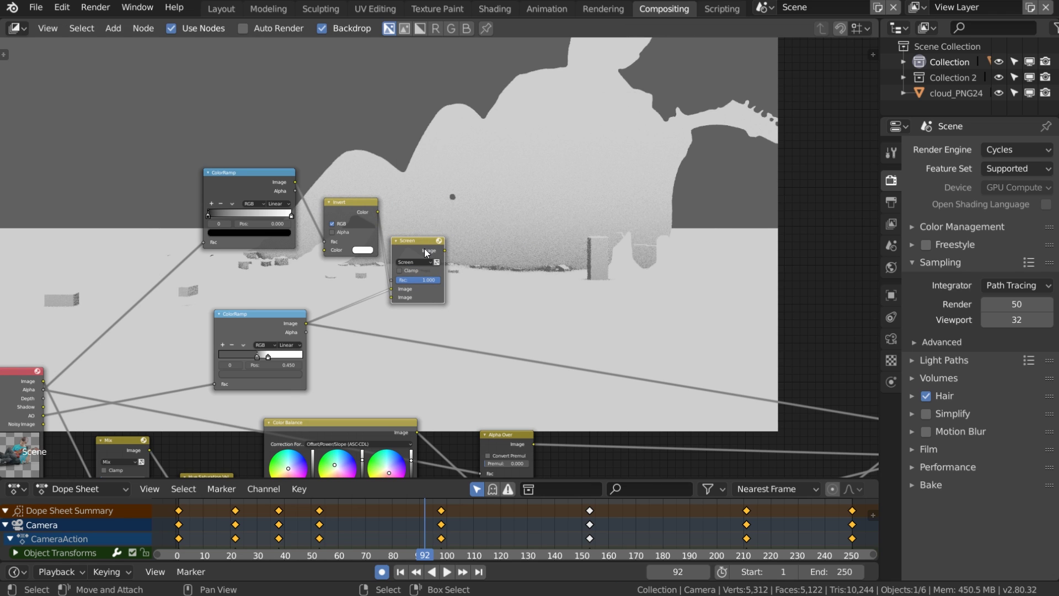
{"action": "left_click", "coordinate": [436, 253], "text": "ctrl+shift"}
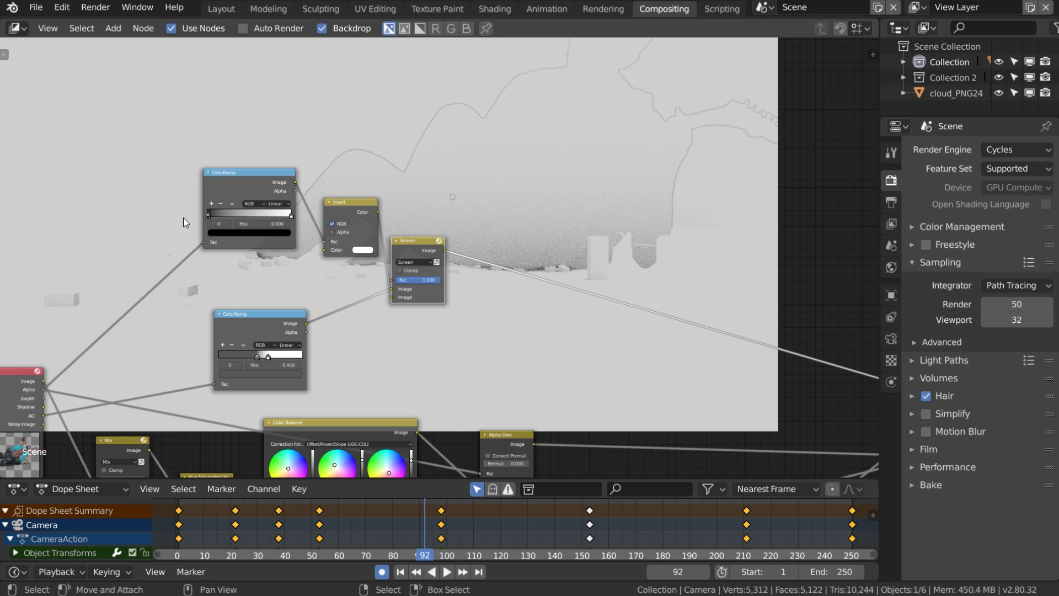
{"action": "left_click_drag", "start_coordinate": [210, 214], "coordinate": [283, 208]}
Step: Insert a Mix node on the link between the Alpha Over node and the Add node
{"action": "middle_click_drag", "start_coordinate": [563, 193], "coordinate": [441, 258]}
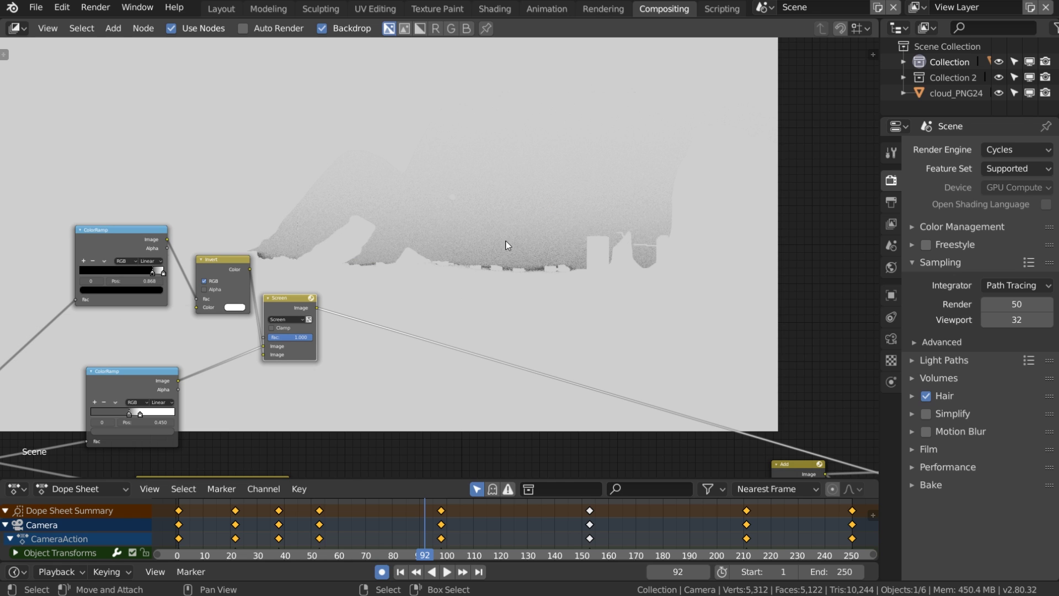
{"action": "scroll", "coordinate": [504, 241], "scroll_direction": "down", "scroll_amount": 2}
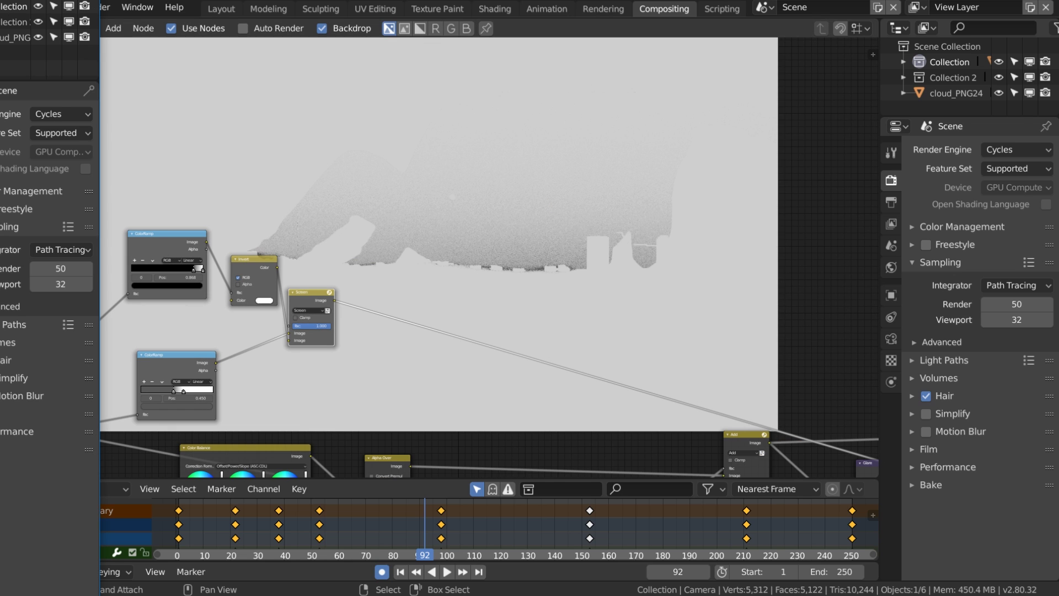
{"action": "scroll", "coordinate": [448, 243], "scroll_direction": "down", "scroll_amount": 2}
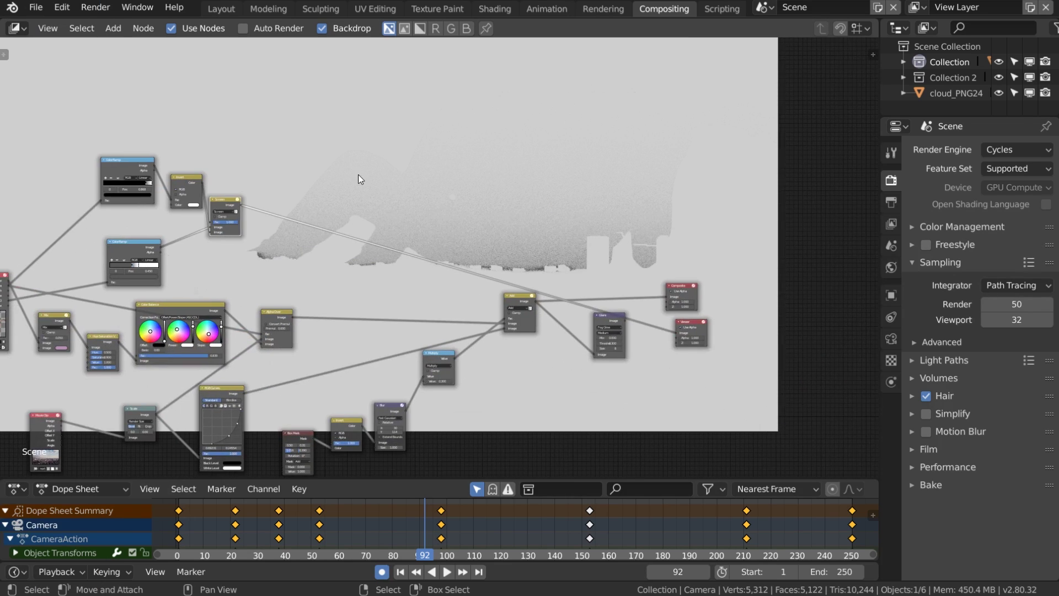
{"action": "scroll", "coordinate": [528, 283], "scroll_direction": "up", "scroll_amount": 2}
{"action": "middle_click_drag", "start_coordinate": [553, 318], "coordinate": [431, 250]}
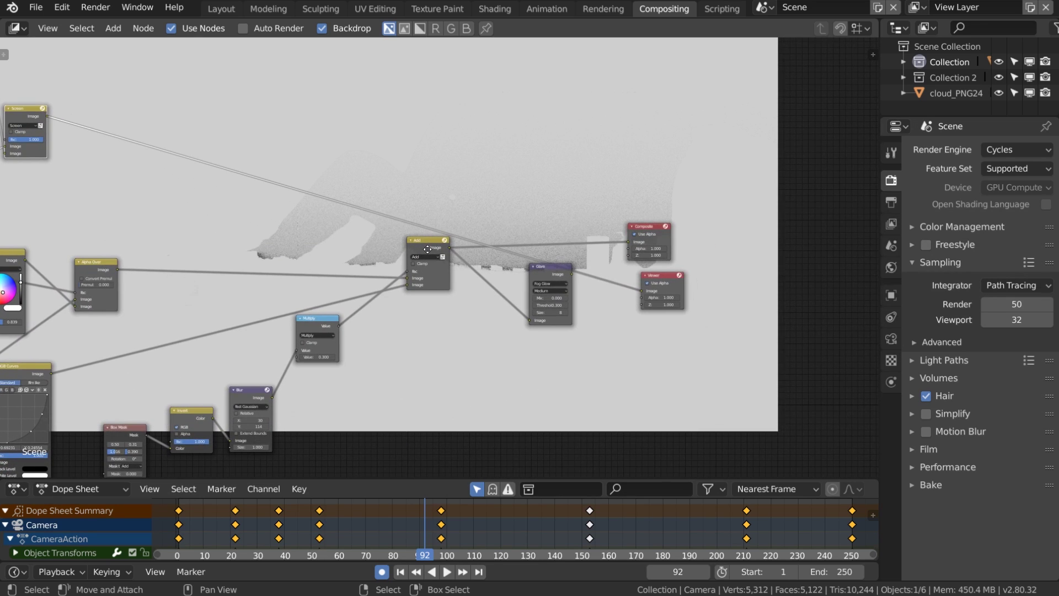
{"action": "middle_click_drag", "start_coordinate": [209, 238], "coordinate": [277, 216]}
{"action": "middle_click_drag", "start_coordinate": [170, 233], "coordinate": [266, 252]}
{"action": "middle_click_drag", "start_coordinate": [361, 197], "coordinate": [381, 214]}
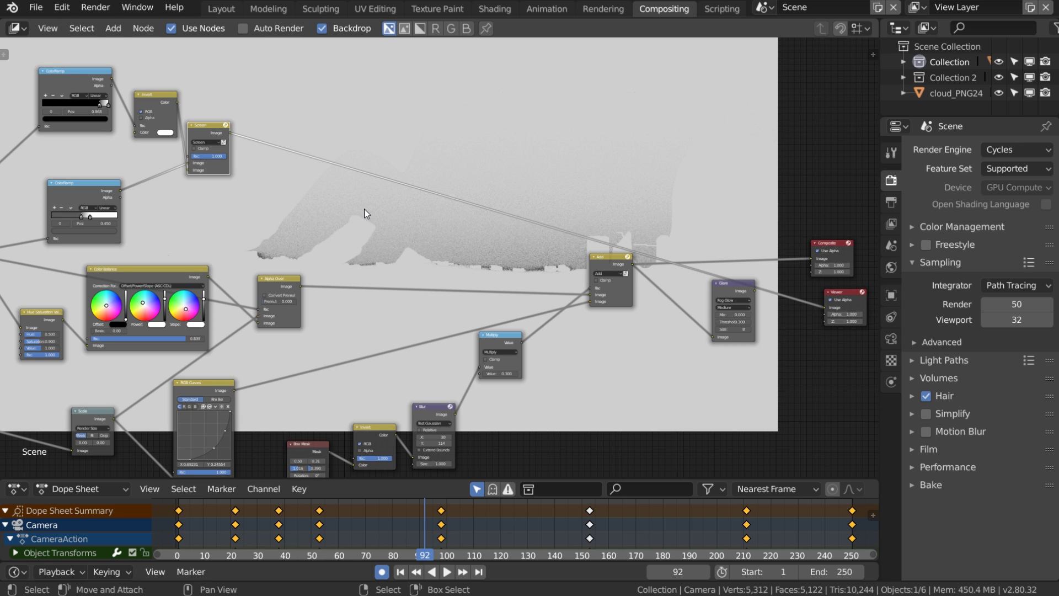
{"action": "key", "text": "shift+a"}
{"action": "mouse_move", "coordinate": [362, 207]}
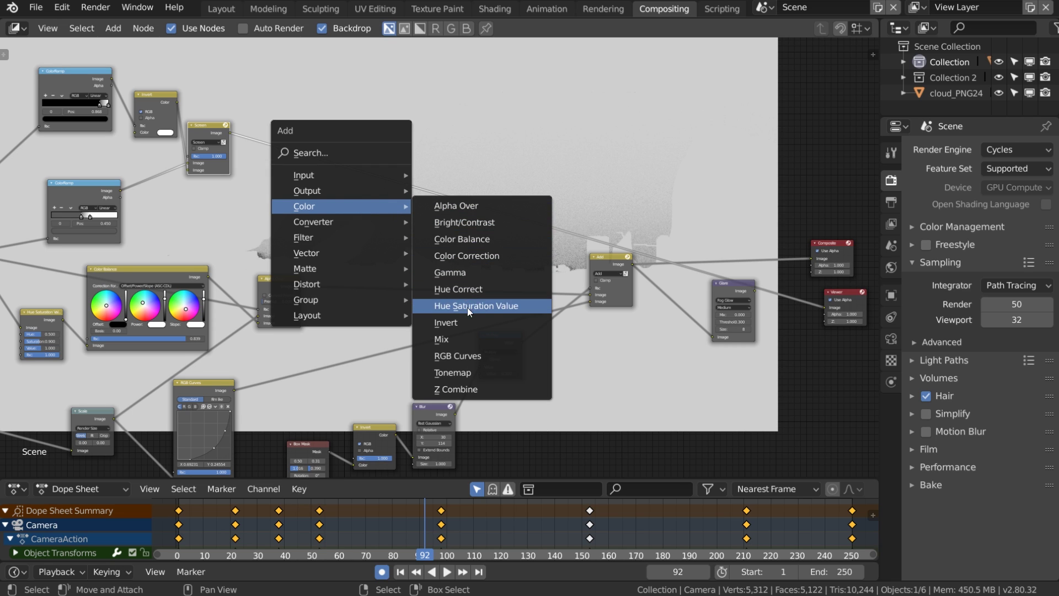
{"action": "left_click", "coordinate": [466, 338]}
{"action": "left_click", "coordinate": [388, 270]}
Step: Set the inserted Mix node to Multiply, connect the Screen node's output to its second Image input, and preview it
{"action": "left_click", "coordinate": [385, 274]}
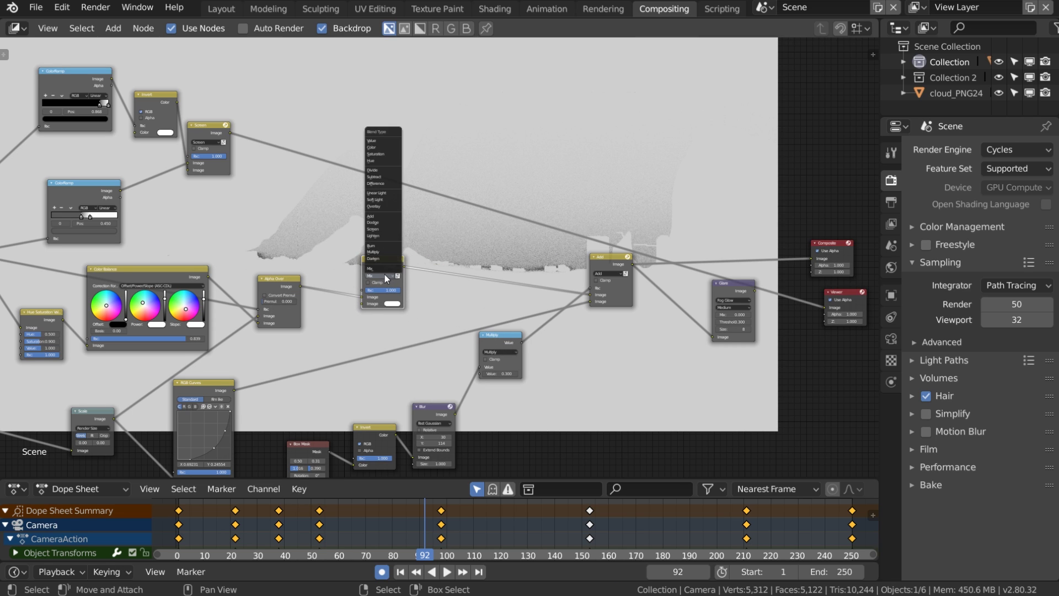
{"action": "left_click", "coordinate": [382, 251]}
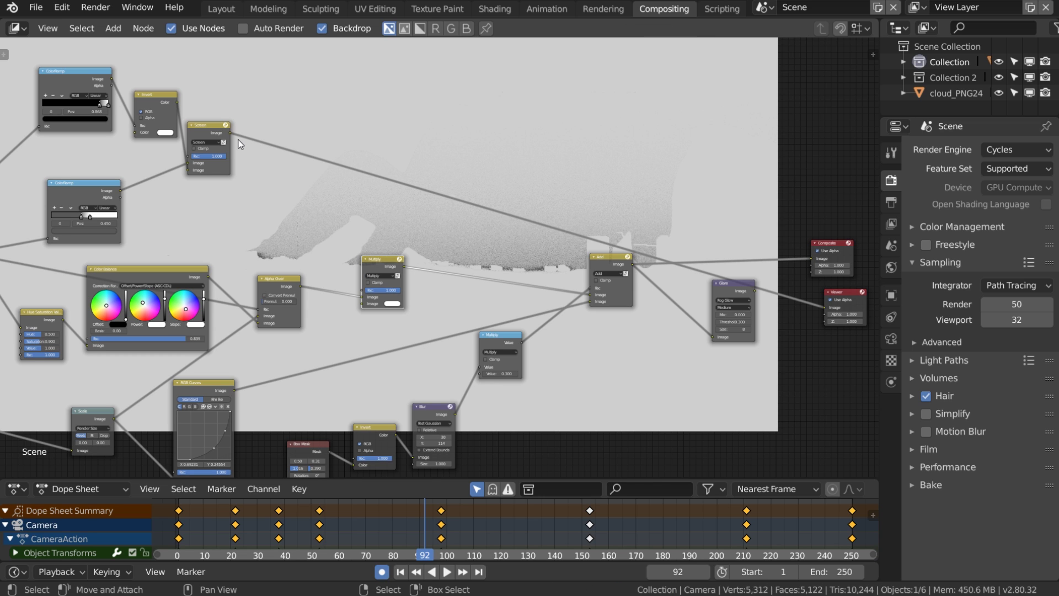
{"action": "left_click_drag", "start_coordinate": [230, 133], "coordinate": [365, 304]}
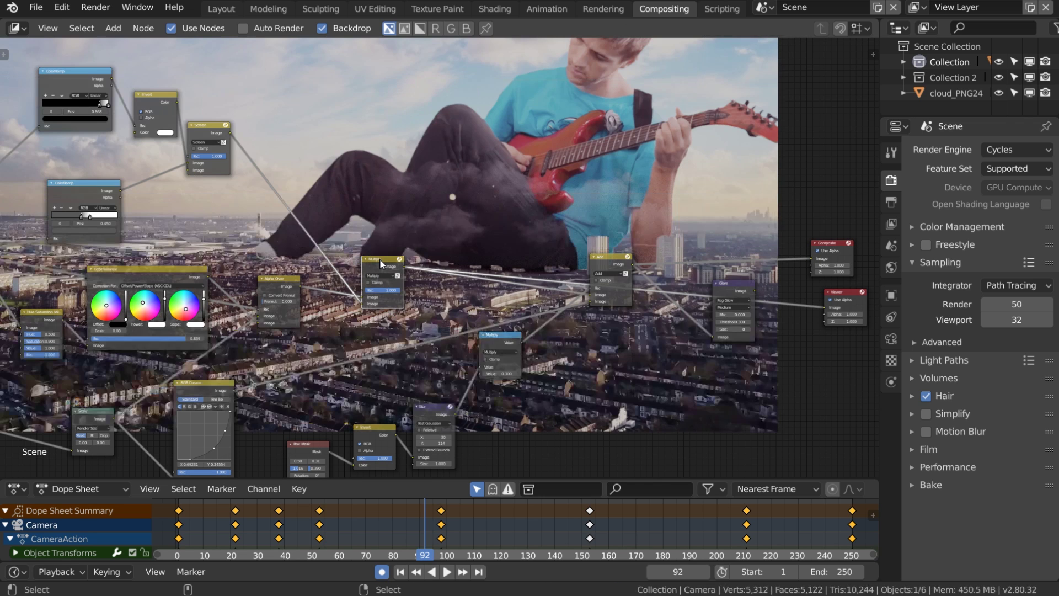
Step: Reduce the Multiply color node's Fac to soften the contact shading, and preview the Glare node's output
{"action": "scroll", "coordinate": [478, 263], "scroll_direction": "up", "scroll_amount": 2}
{"action": "middle_click_drag", "start_coordinate": [509, 287], "coordinate": [510, 287]}
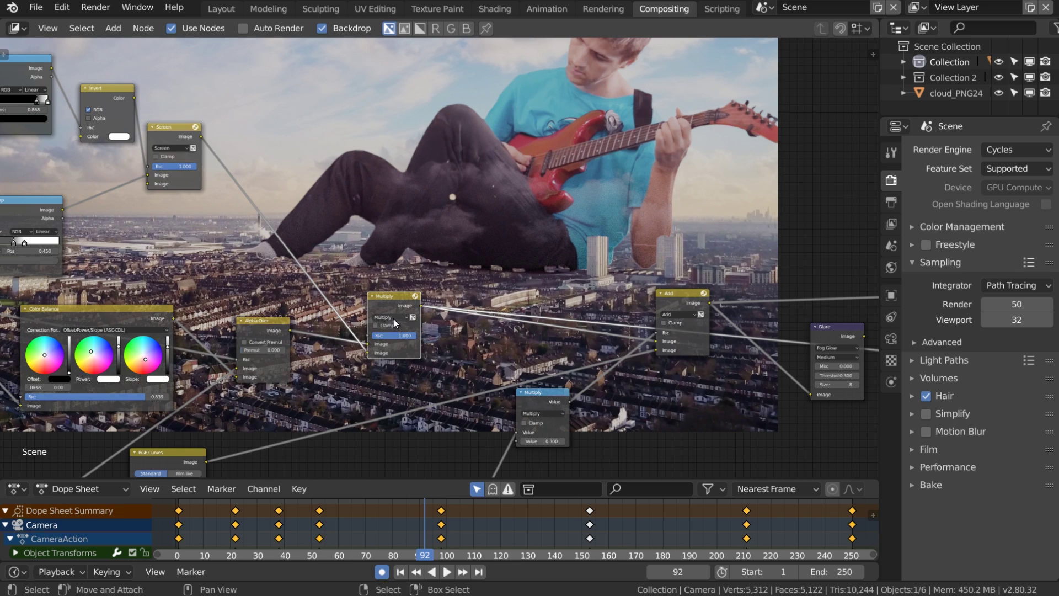
{"action": "left_click_drag", "start_coordinate": [399, 333], "coordinate": [386, 333]}
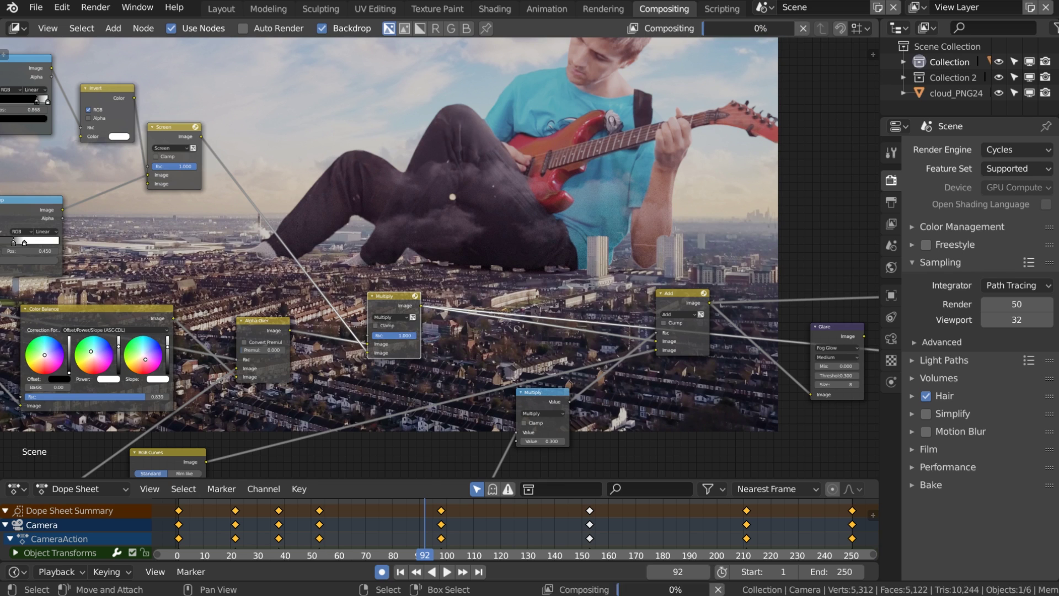
{"action": "scroll", "coordinate": [458, 268], "scroll_direction": "down", "scroll_amount": 2}
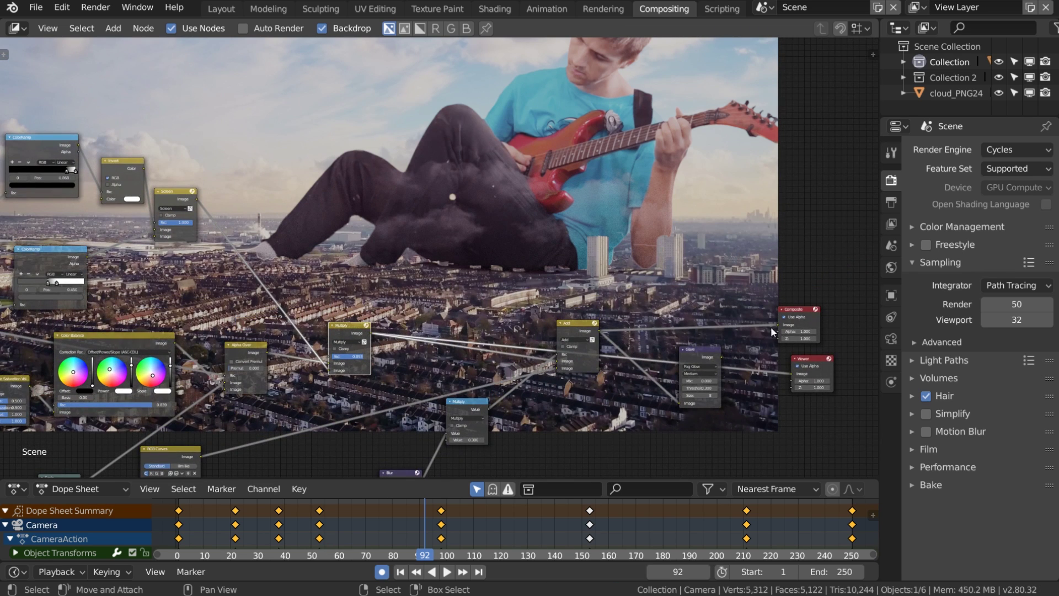
{"action": "left_click", "coordinate": [701, 352]}
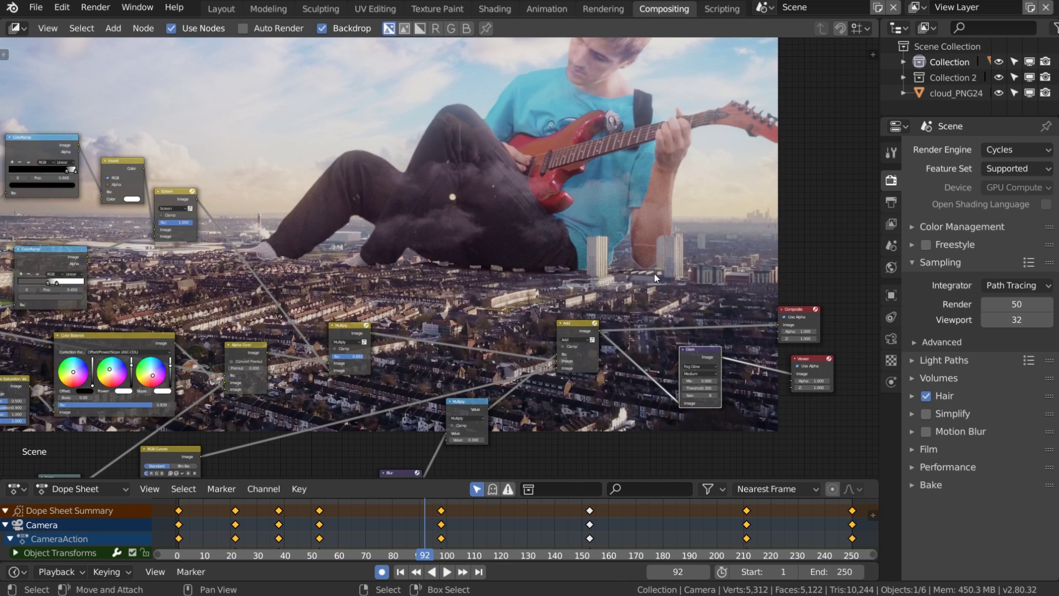
Step: Reframe the backdrop at different zoom levels and examine how the guitarist's contact shading blends with the city
{"action": "key", "text": "v"}
{"action": "key", "text": "v"}
{"action": "key", "text": "v"}
{"action": "key", "text": "v"}
{"action": "middle_click_drag", "start_coordinate": [522, 182], "coordinate": [619, 163], "text": "alt"}
{"action": "key", "text": "alt+v"}
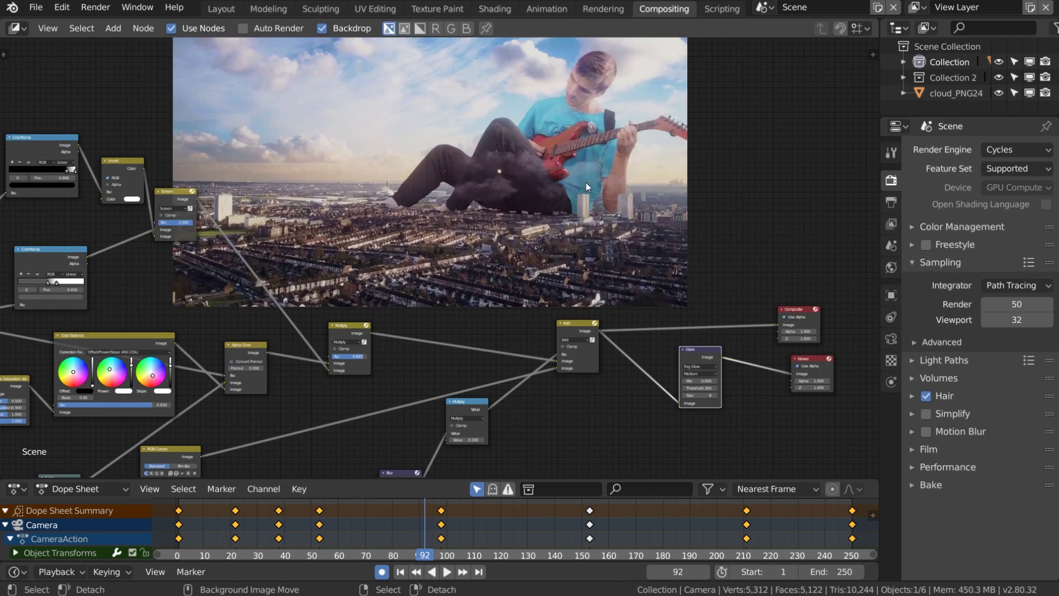
{"action": "key", "text": "v"}
{"action": "key", "text": "v"}
{"action": "key", "text": "v"}
{"action": "key", "text": "v"}
{"action": "middle_click_drag", "start_coordinate": [565, 225], "coordinate": [561, 254], "text": "alt"}
{"action": "key", "text": "alt+v"}
{"action": "key", "text": "alt+v"}
{"action": "key", "text": "alt+v"}
{"action": "key", "text": "alt+v"}
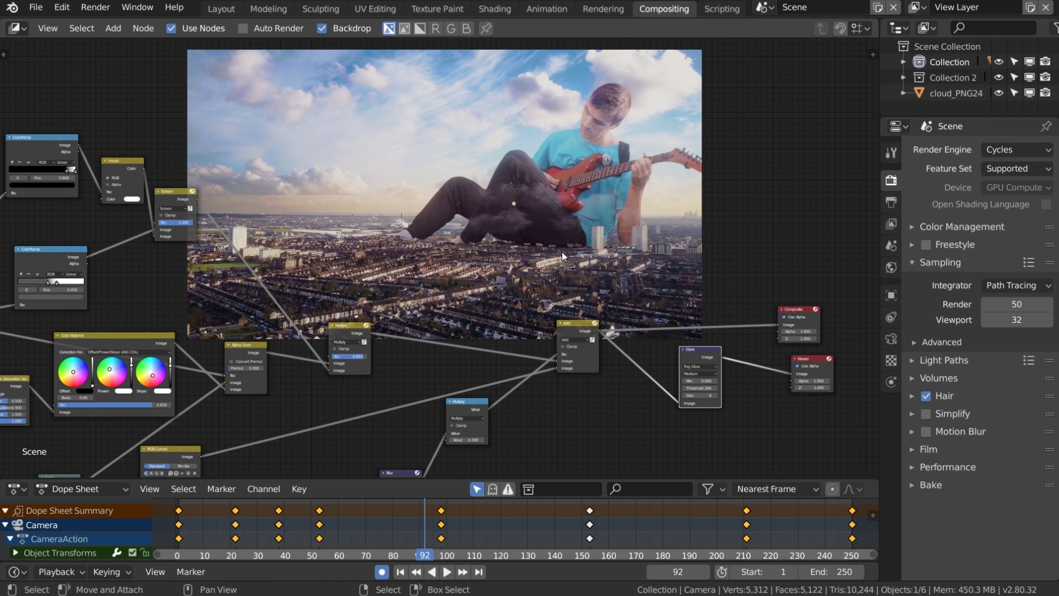